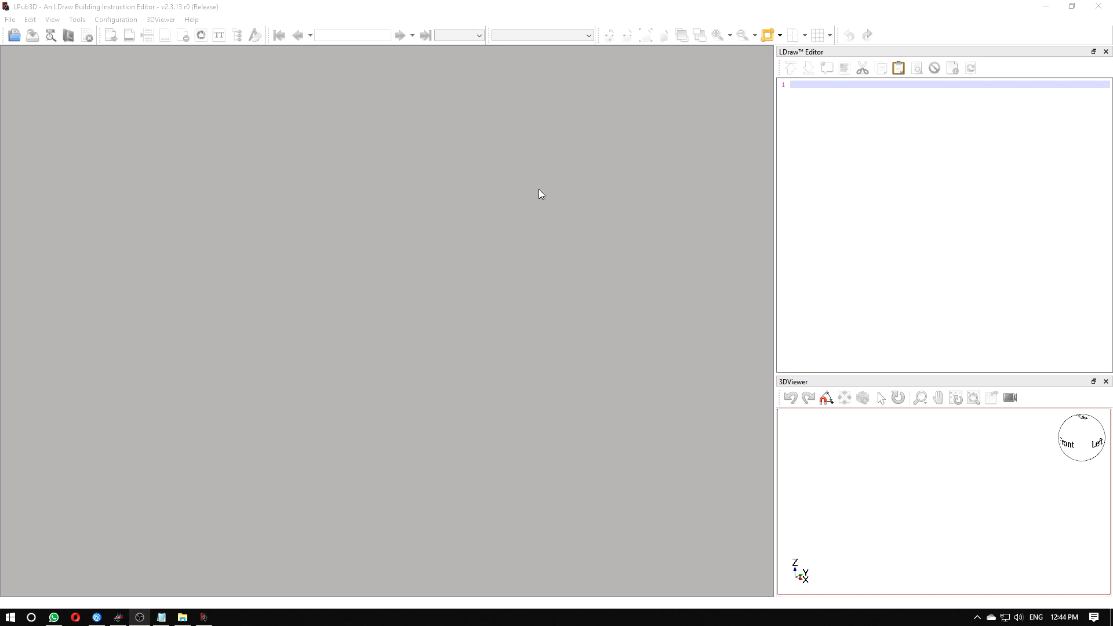
# - Open the LDraw file 8880 C-Model.mpd from the 8880 C-model folder
pyautogui.click(141, 11)
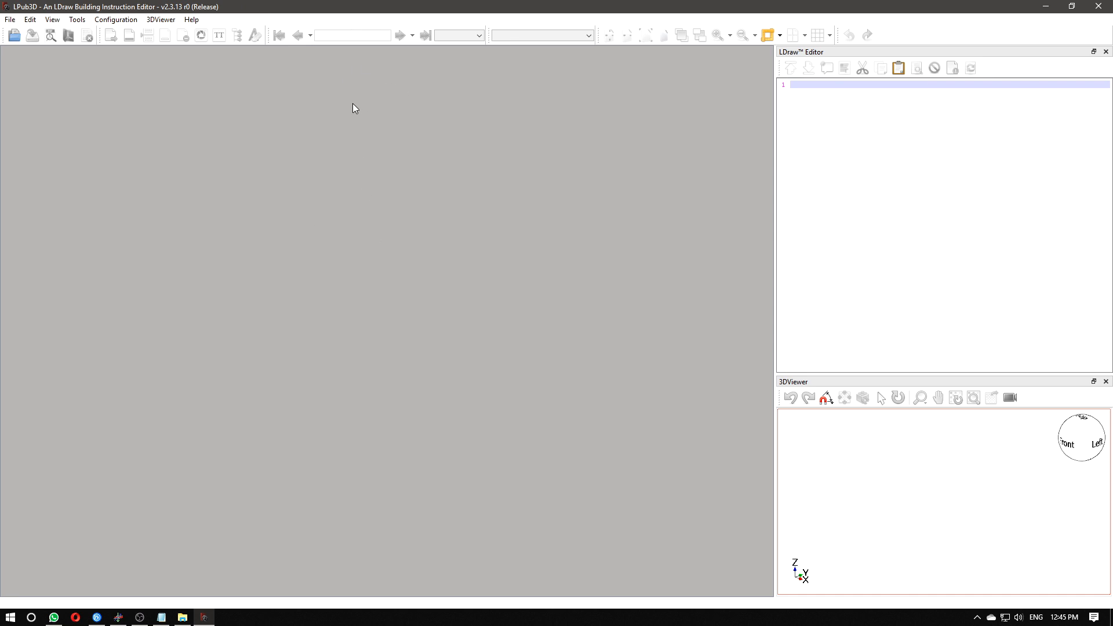
pyautogui.click(14, 34)
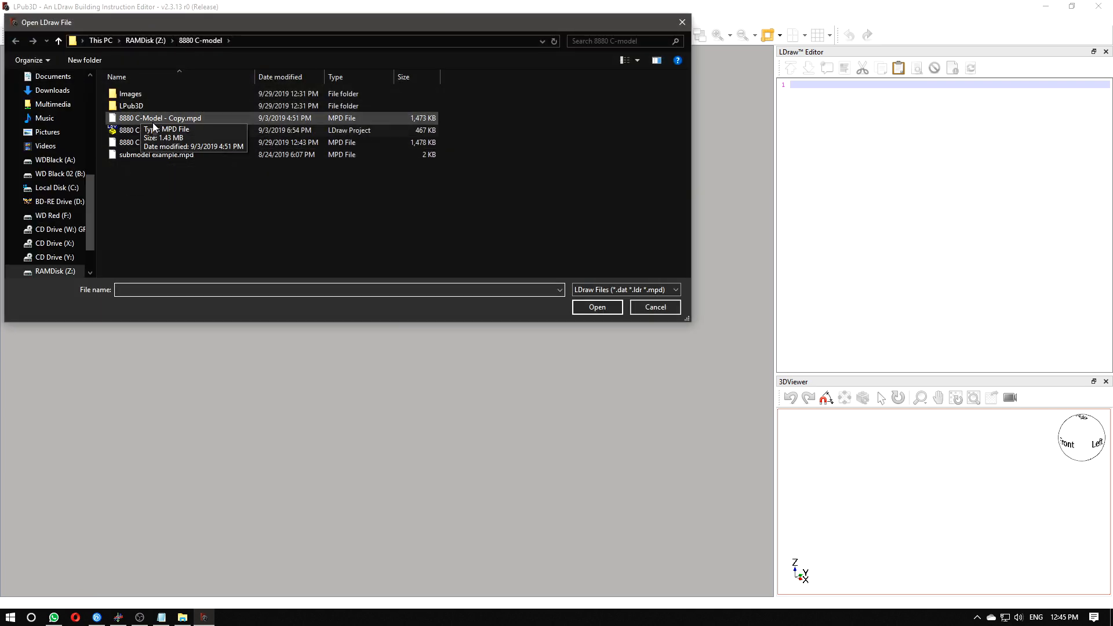
pyautogui.click(152, 142)
pyautogui.click(586, 307)
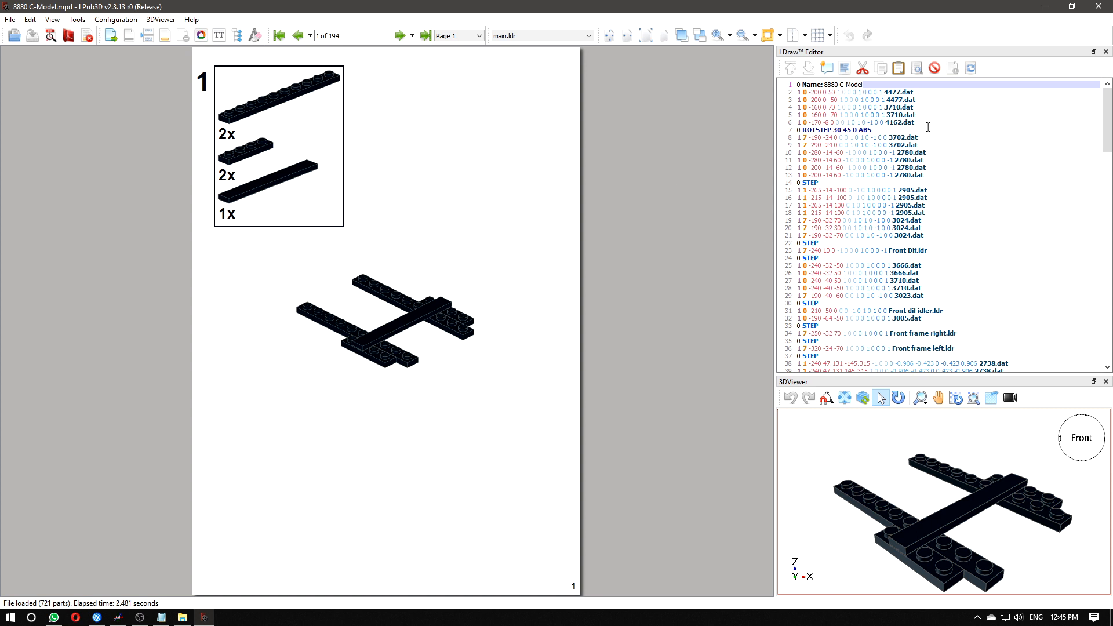
pyautogui.moveTo(1107, 120); pyautogui.dragTo(1081, 107)
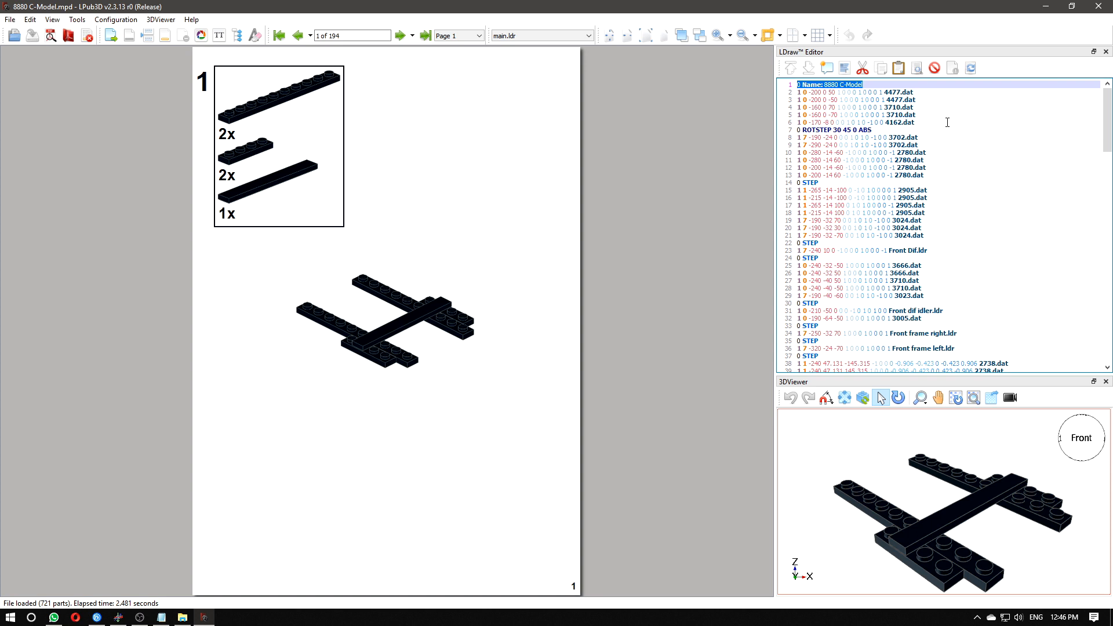
pyautogui.click(743, 175)
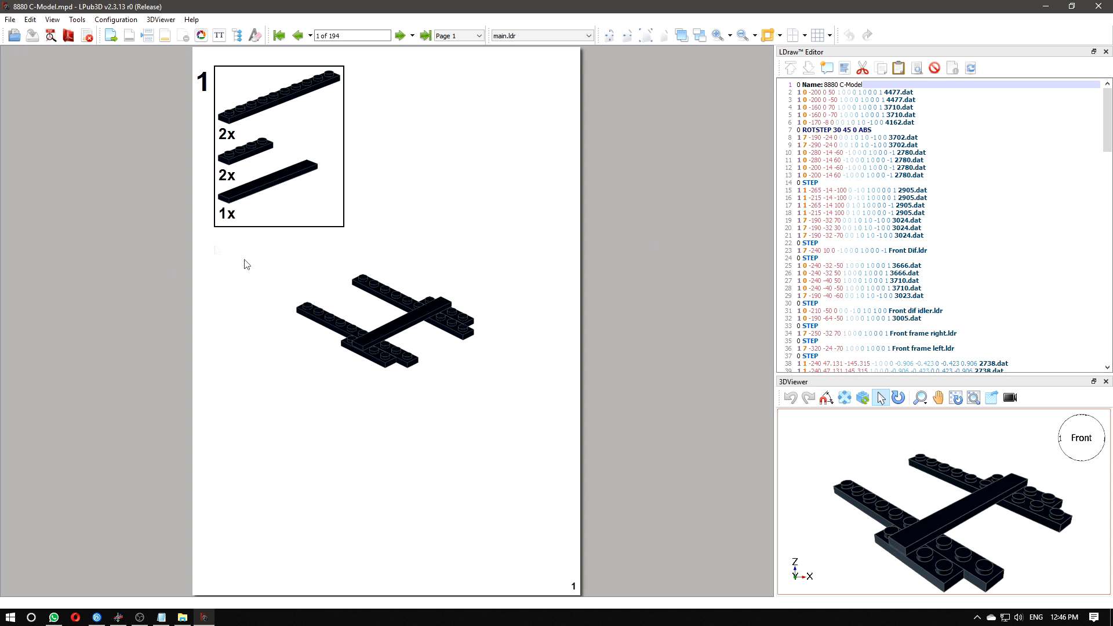
# - Open the global page setup and set the page orientation to Landscape
pyautogui.click(115, 19)
pyautogui.moveTo(131, 38)
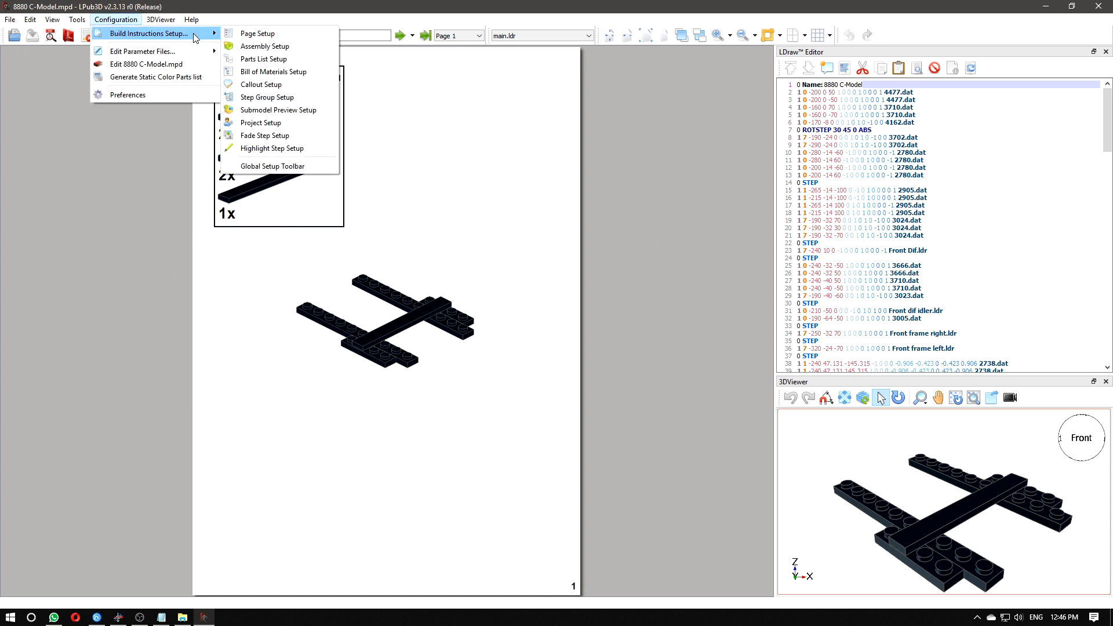
pyautogui.click(306, 36)
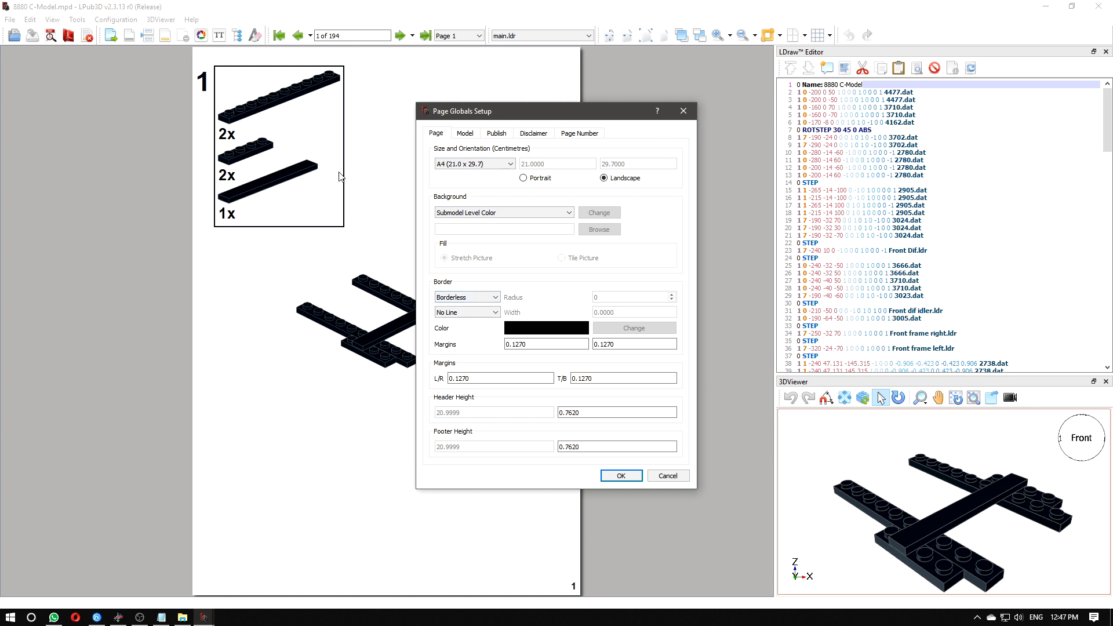
pyautogui.moveTo(545, 118); pyautogui.dragTo(527, 130)
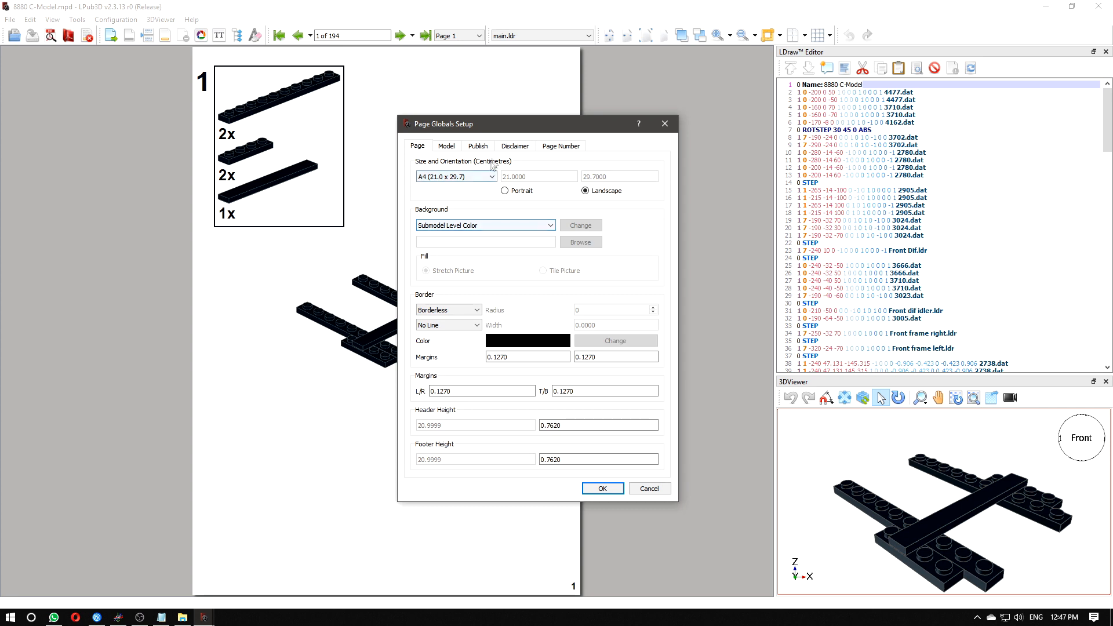
# - Examine the page number, disclaimer, publish and model settings of the page setup, including the submodel level colors
pyautogui.click(557, 146)
pyautogui.click(514, 146)
pyautogui.click(478, 146)
pyautogui.click(417, 146)
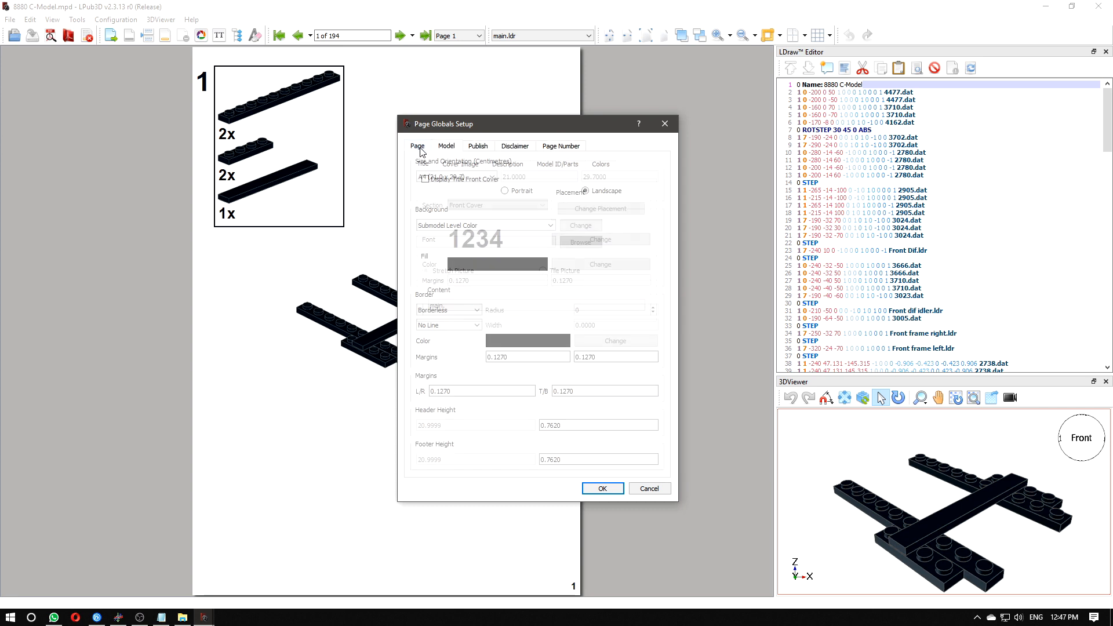
pyautogui.click(446, 146)
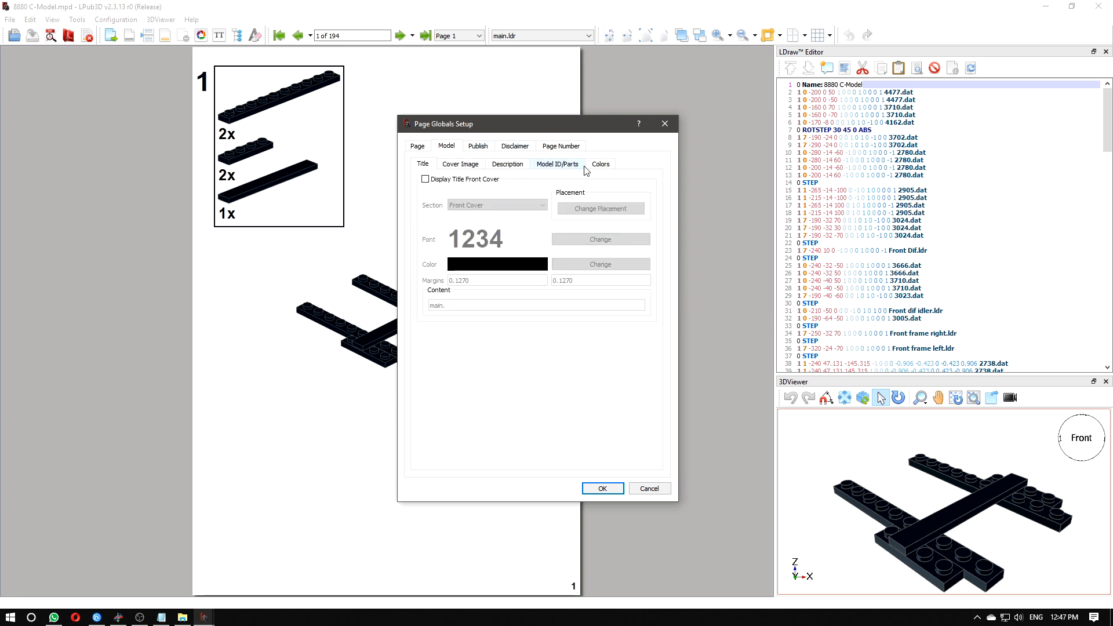
pyautogui.click(599, 164)
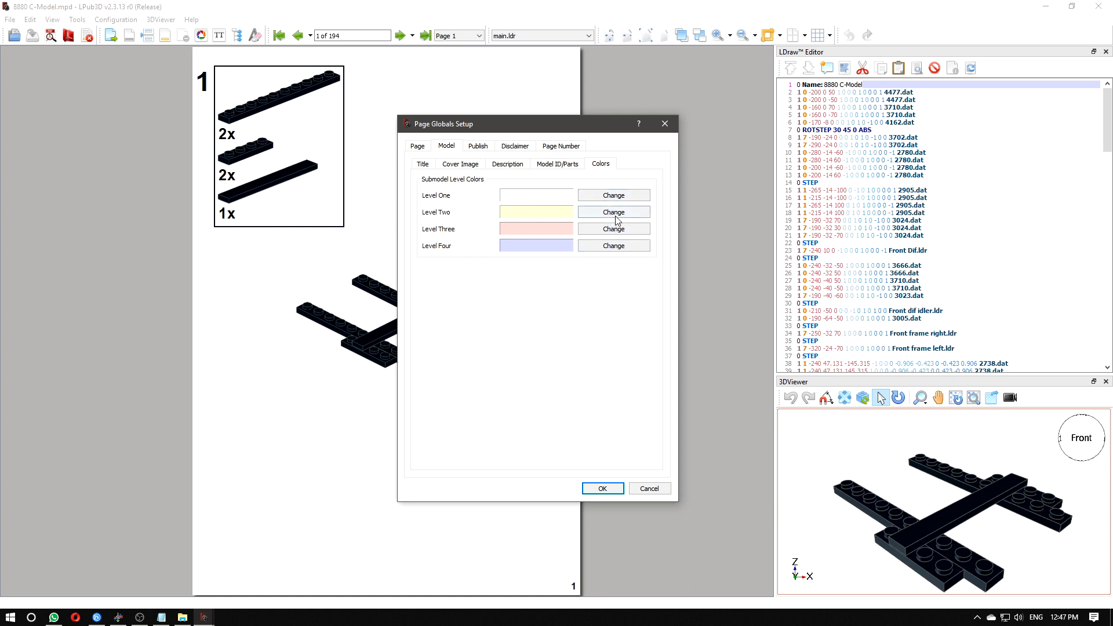
pyautogui.click(419, 147)
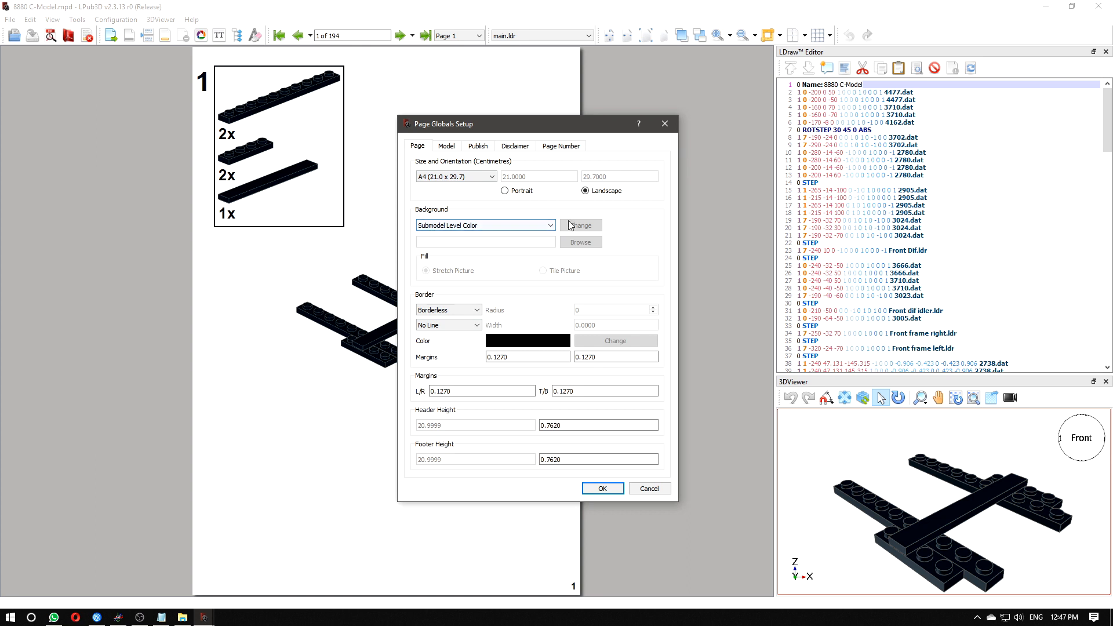
# - Set the global page background to the stretched picture Background.jpg from the Images folder and apply the page setup
pyautogui.click(550, 230)
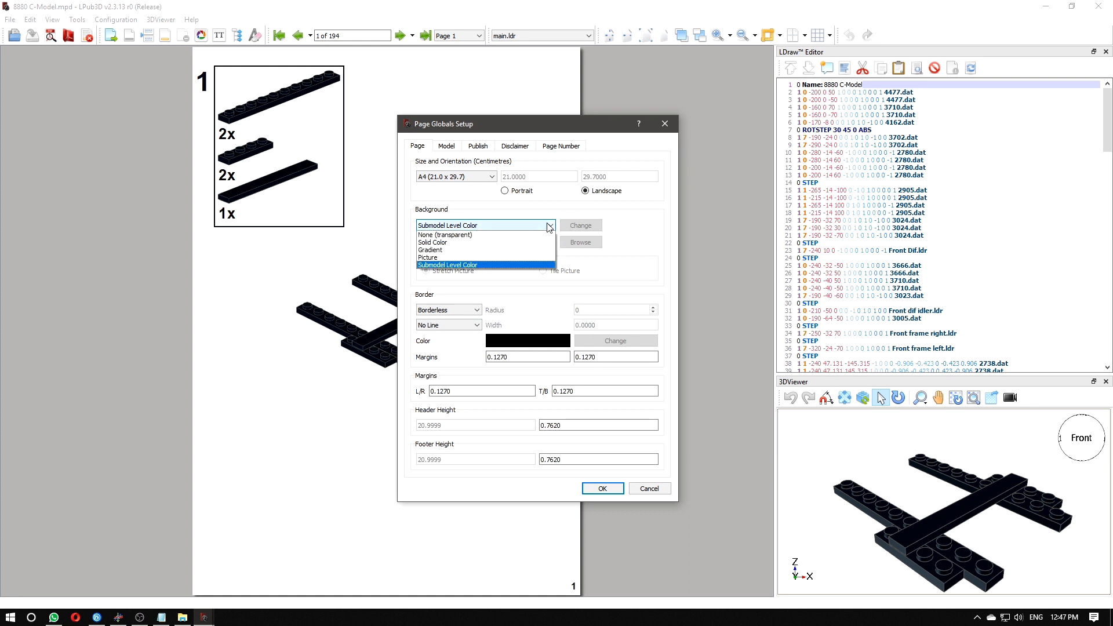
pyautogui.click(443, 259)
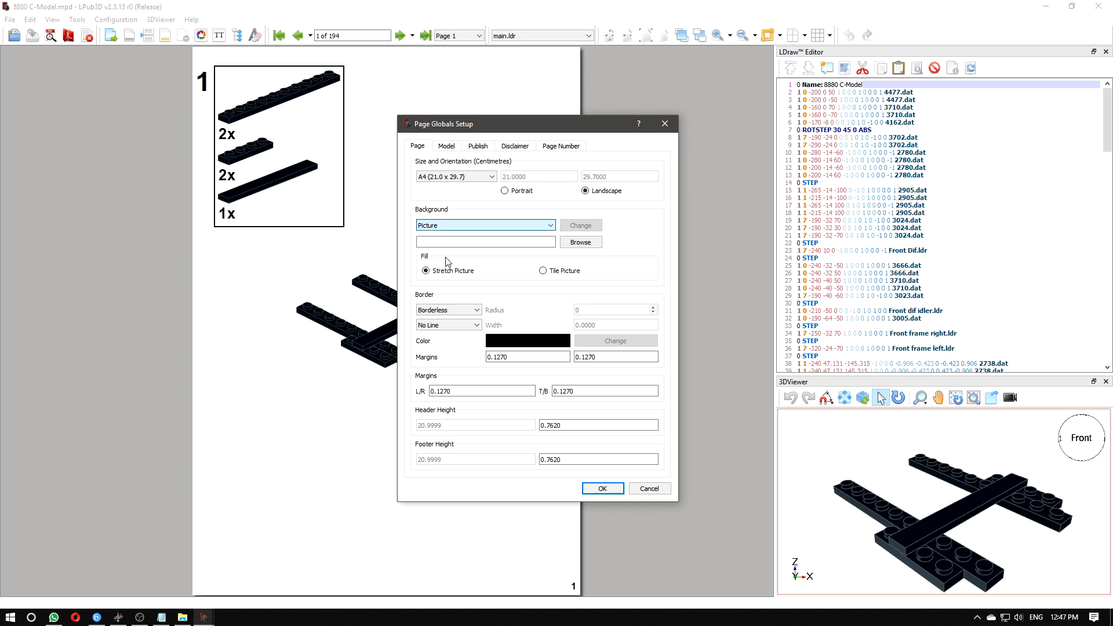
pyautogui.click(571, 246)
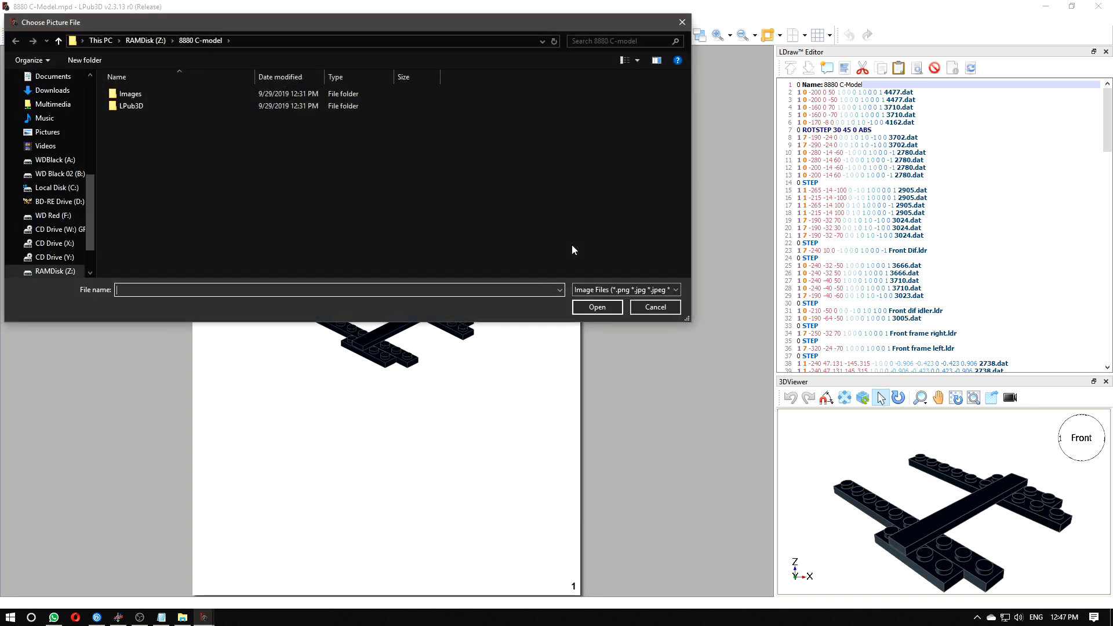
pyautogui.click(138, 92)
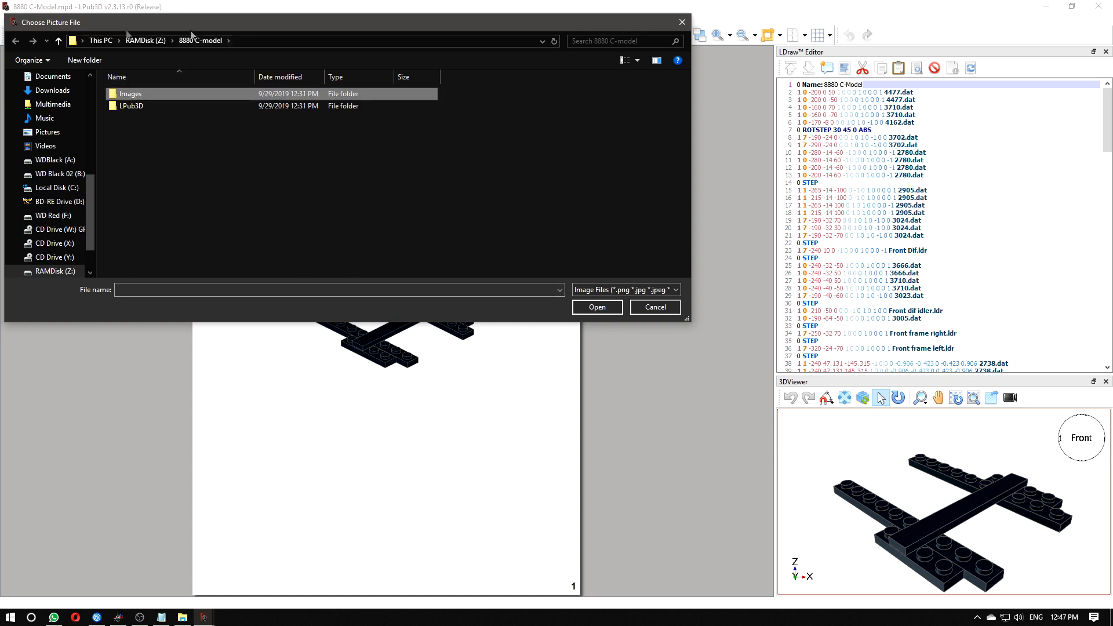
pyautogui.doubleClick(132, 93)
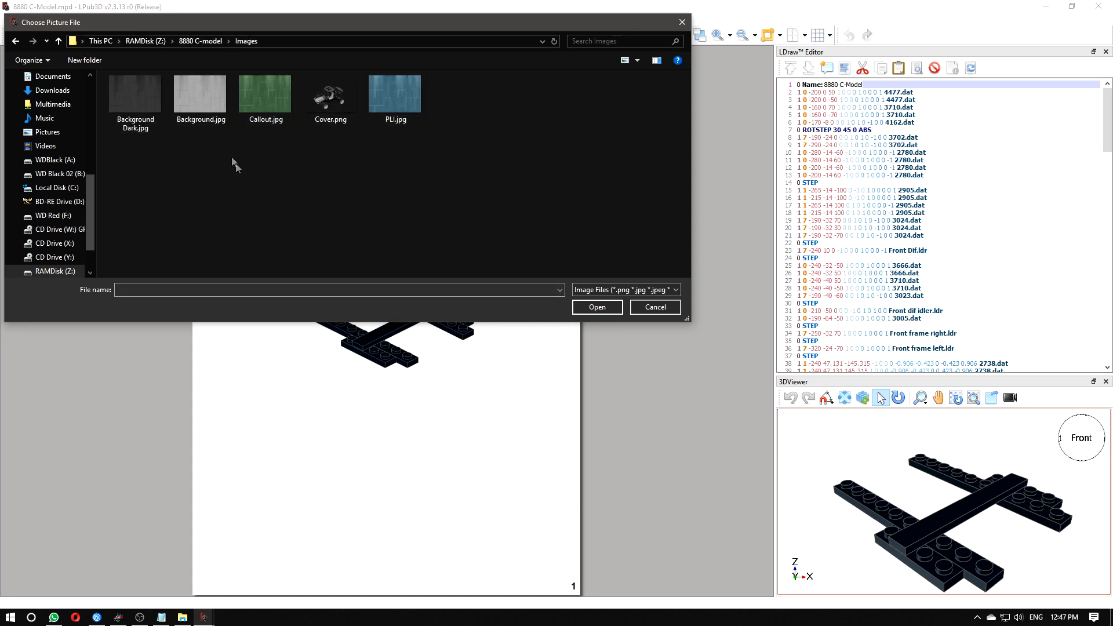
pyautogui.click(200, 92)
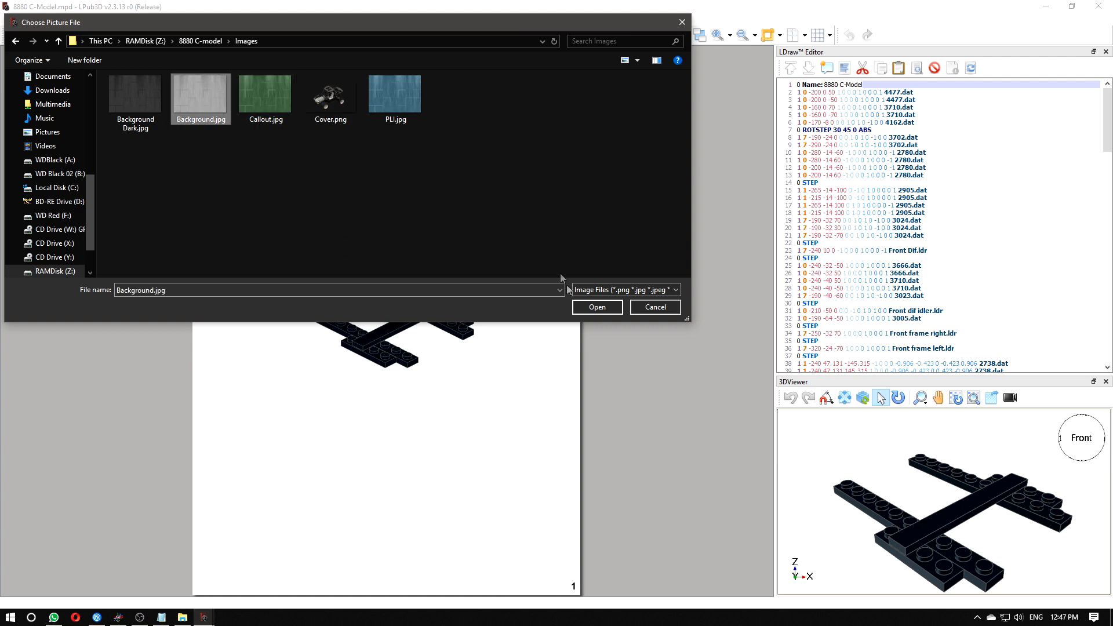
pyautogui.click(597, 307)
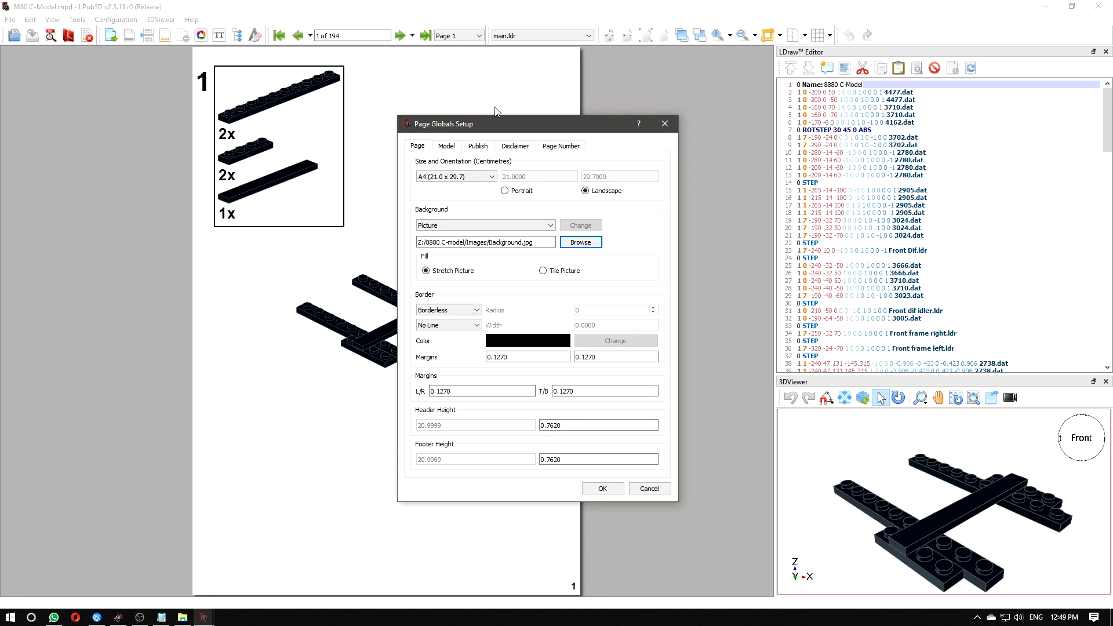
pyautogui.click(594, 489)
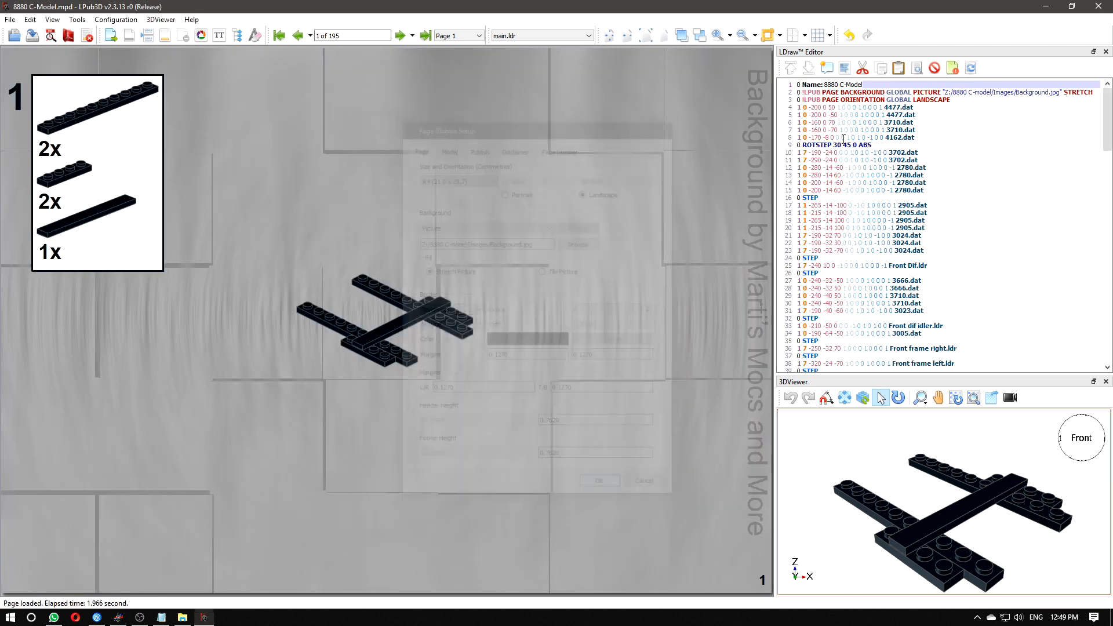
# - In the global assembly setup, set the assembly's L/R and T/B margins to 0.4
pyautogui.moveTo(967, 103)
pyautogui.mouseDown()
pyautogui.moveTo(811, 94)
pyautogui.moveTo(972, 104)
pyautogui.mouseUp()
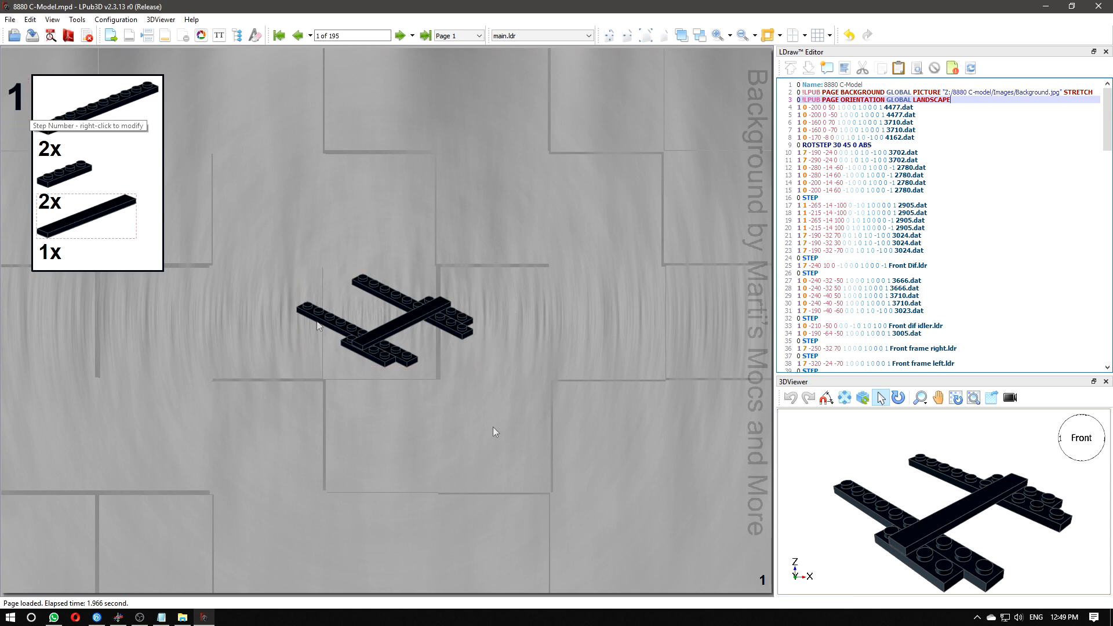
pyautogui.click(133, 21)
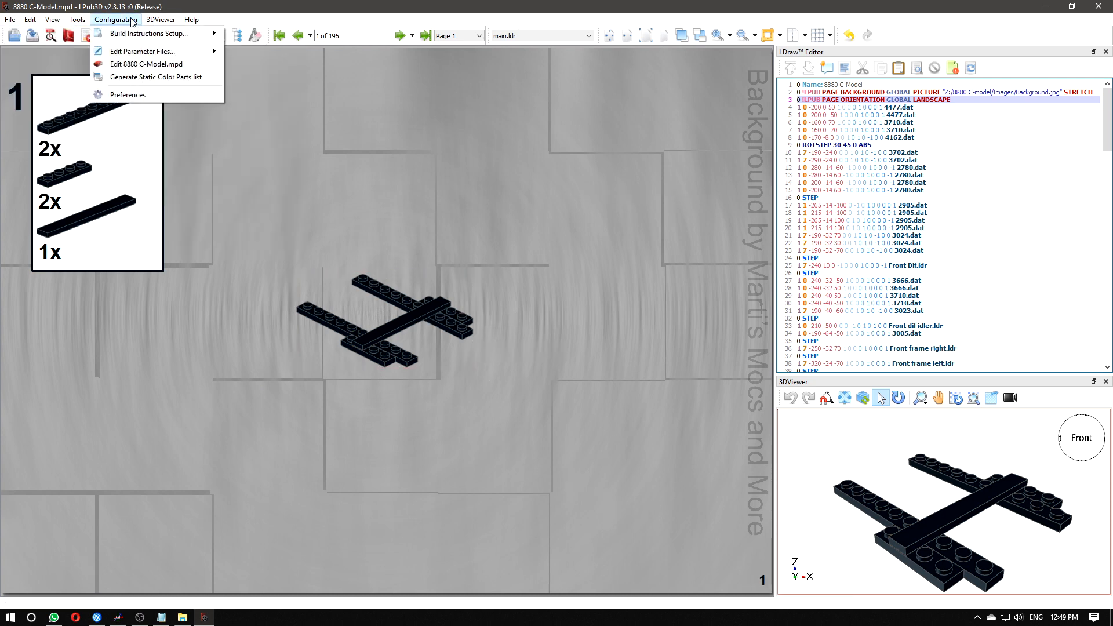
pyautogui.moveTo(124, 34)
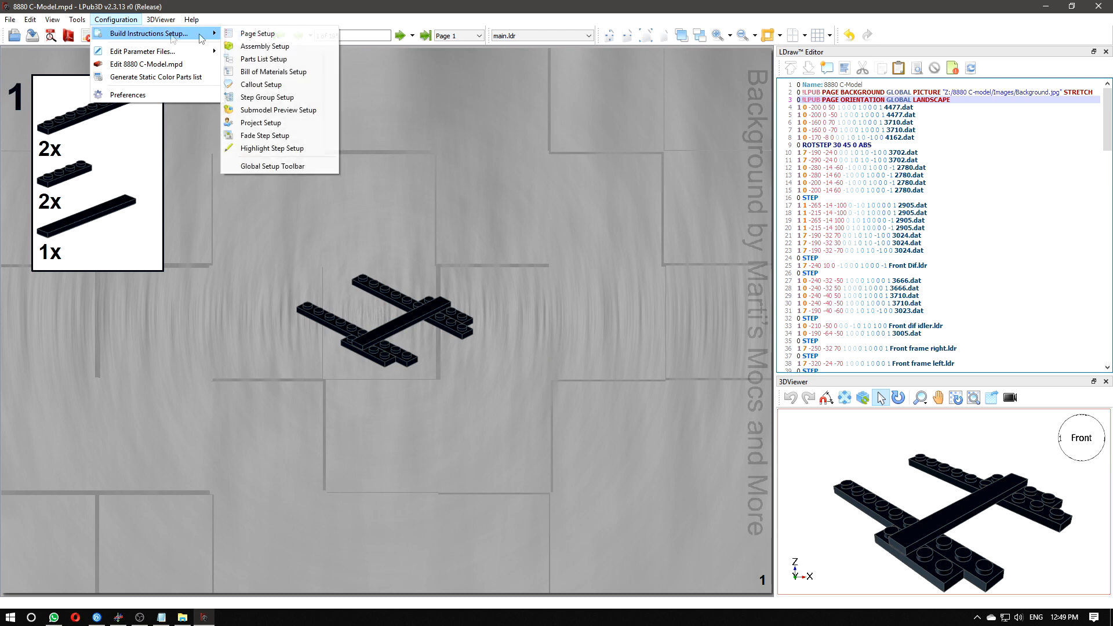
pyautogui.click(284, 50)
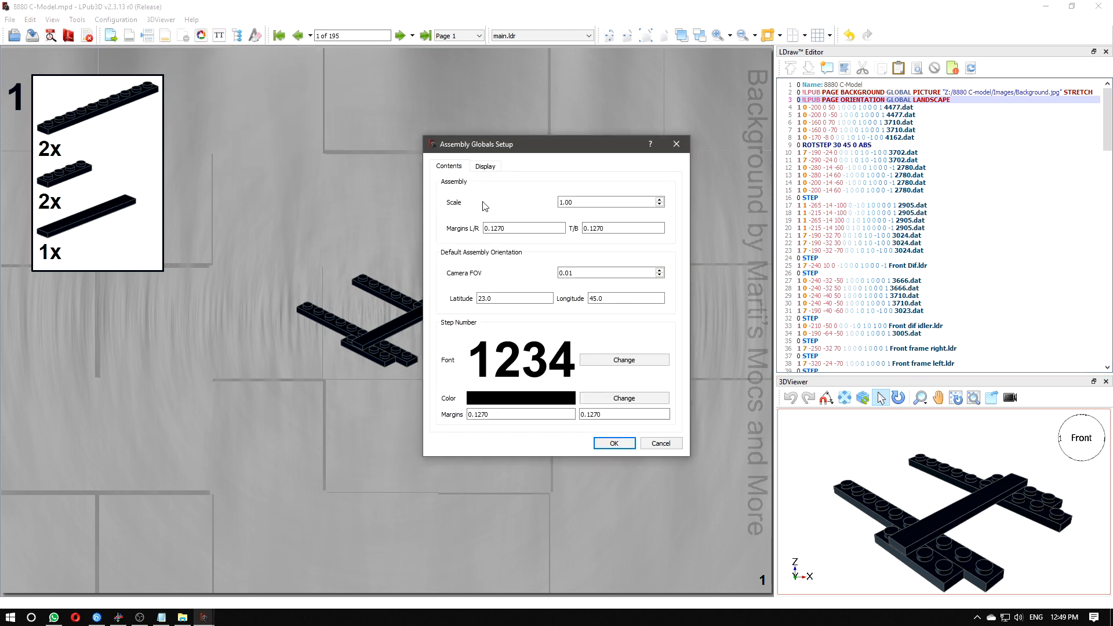
pyautogui.moveTo(555, 150); pyautogui.dragTo(655, 159)
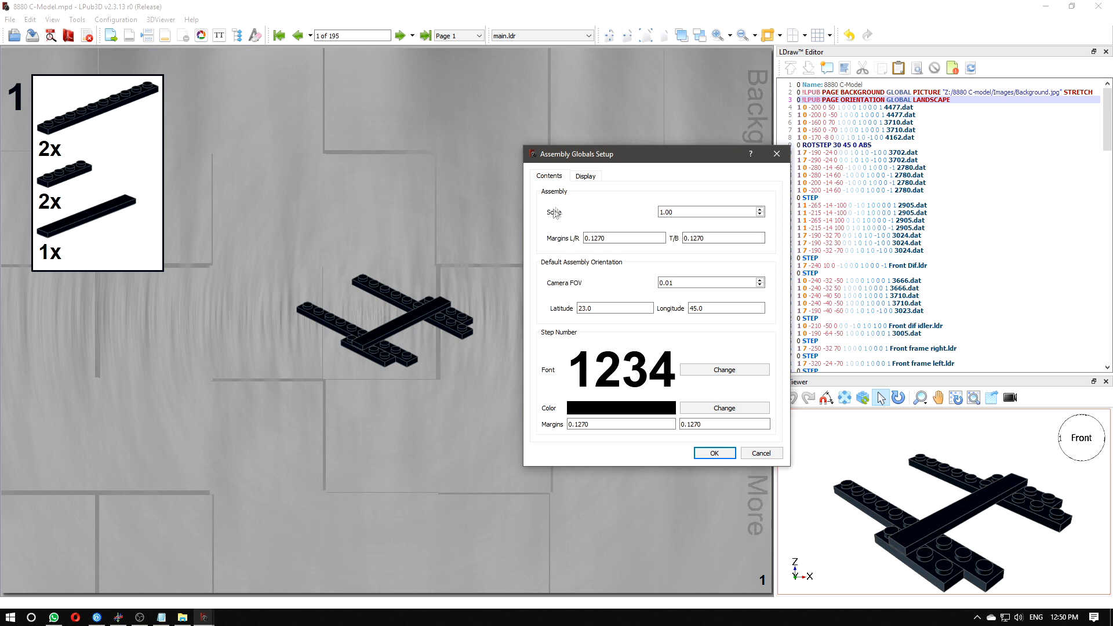
pyautogui.moveTo(630, 154); pyautogui.dragTo(632, 117)
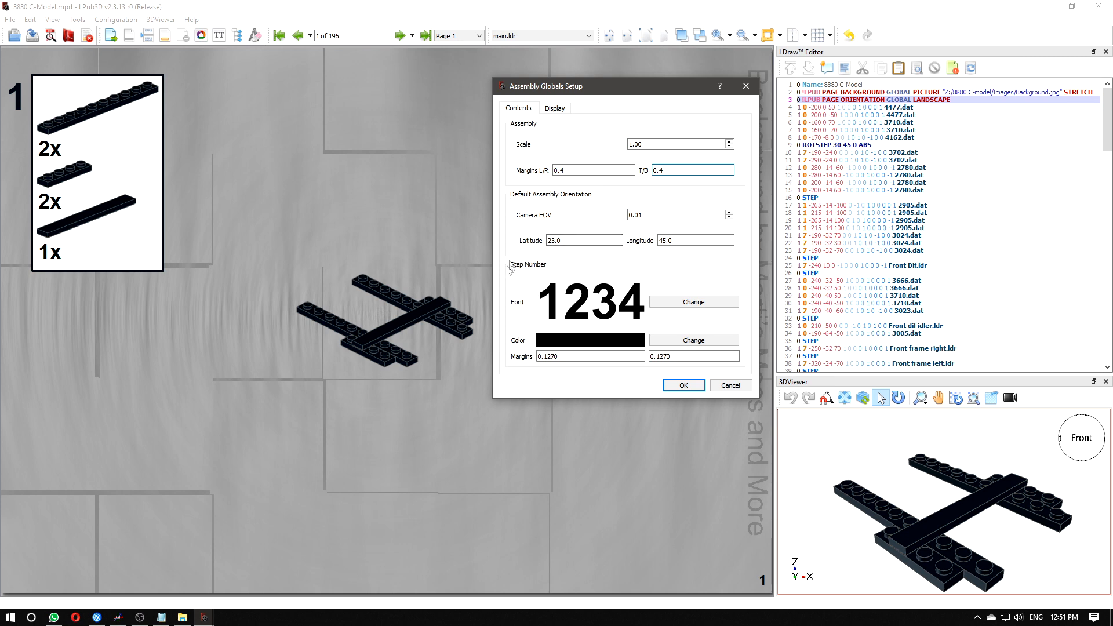
# - Keep the step number font, set the step number color to dark red #550000 and apply the assembly setup
pyautogui.click(667, 303)
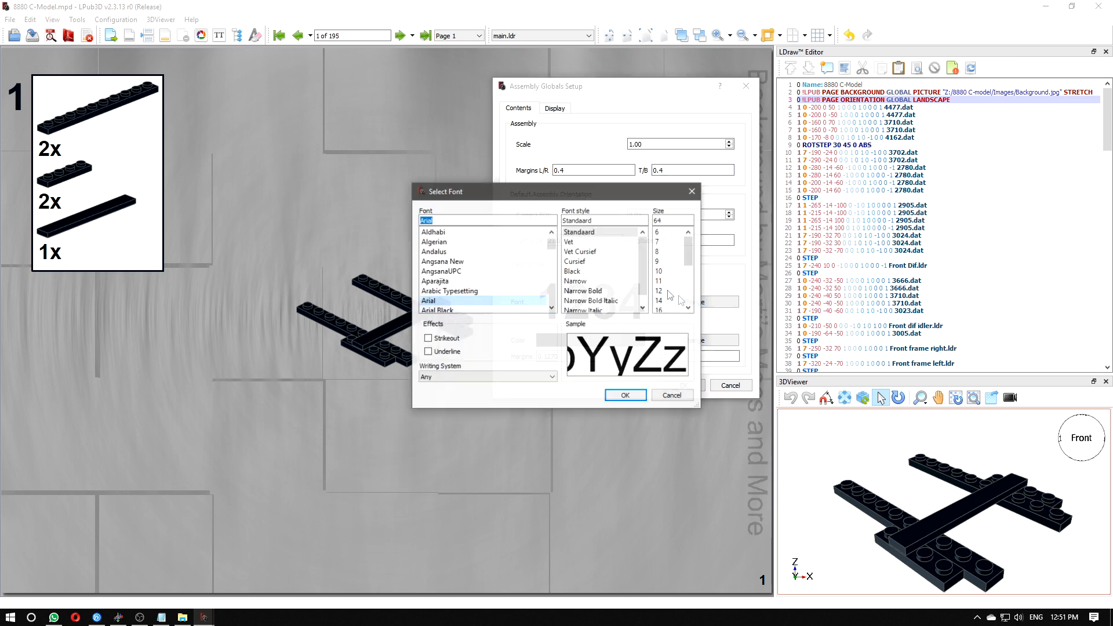
pyautogui.click(671, 394)
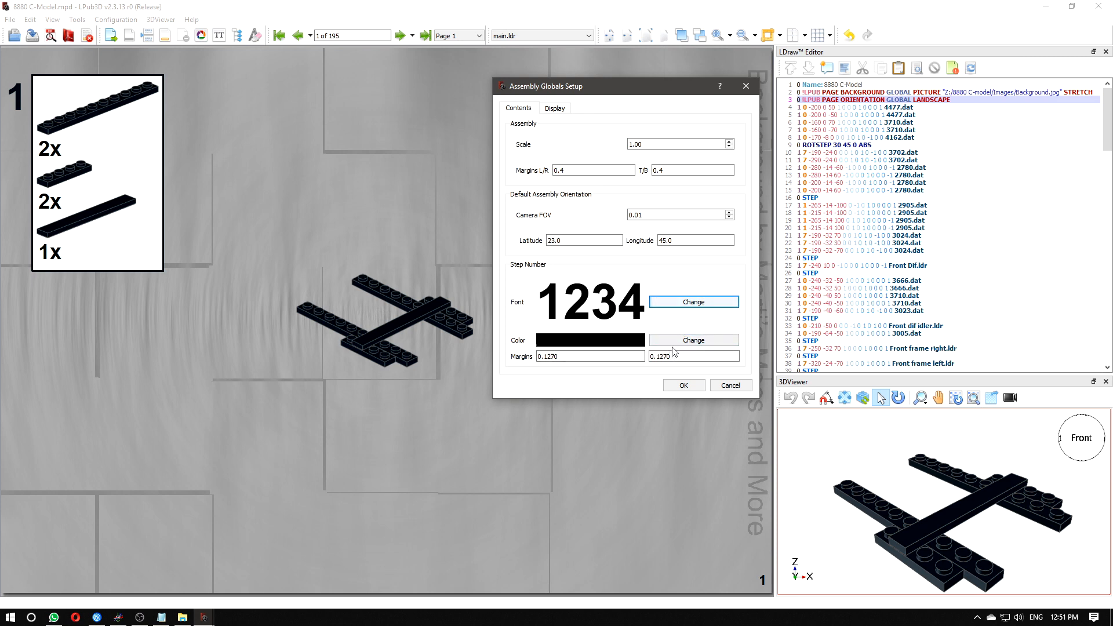
pyautogui.click(697, 342)
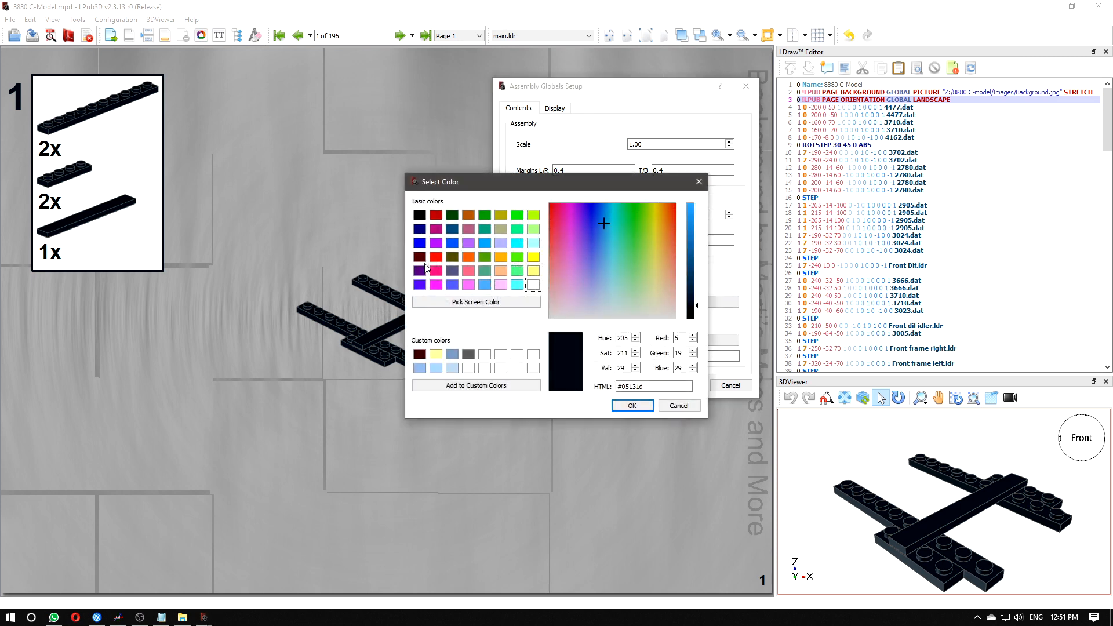
pyautogui.click(418, 260)
pyautogui.click(630, 401)
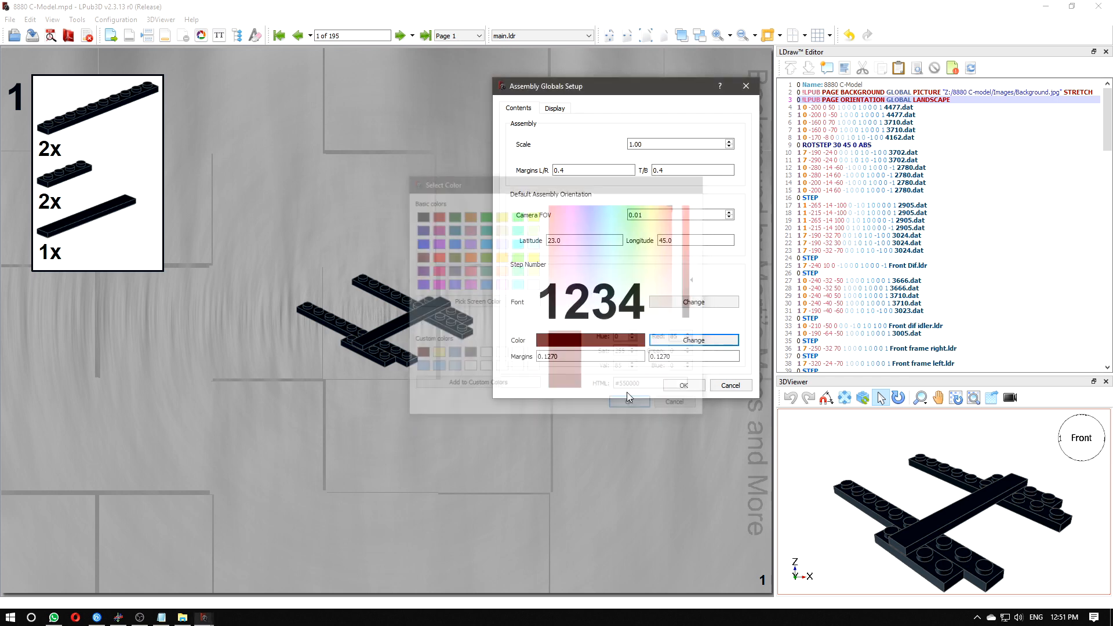
pyautogui.click(691, 387)
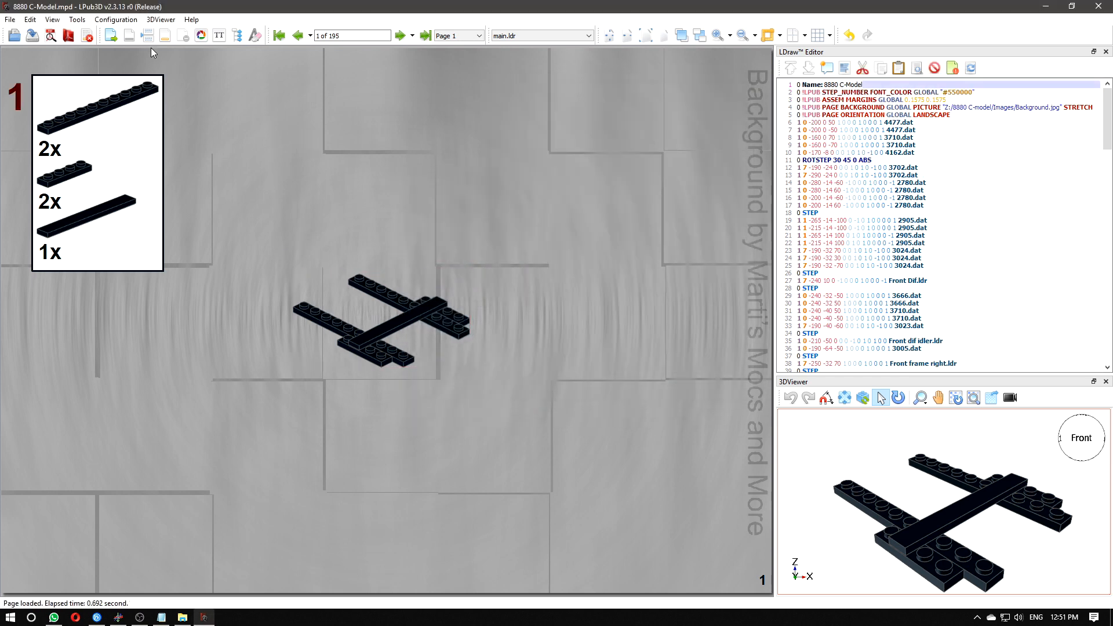
# - In the global parts list setup, set the background to the stretched picture PLI.jpg from the Images folder
pyautogui.click(107, 21)
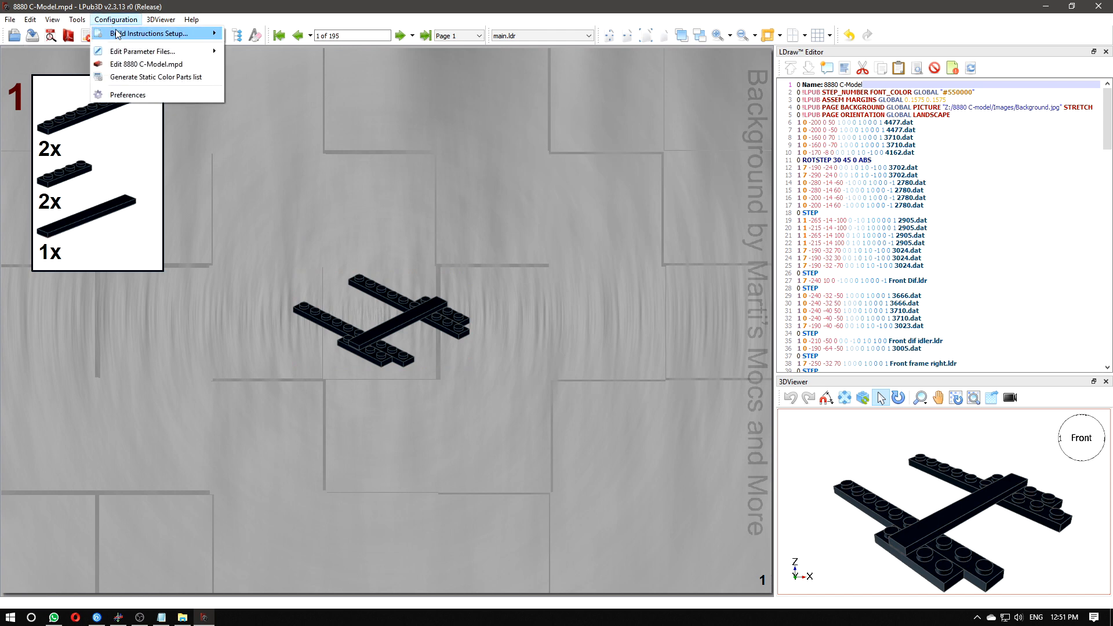
pyautogui.moveTo(174, 33)
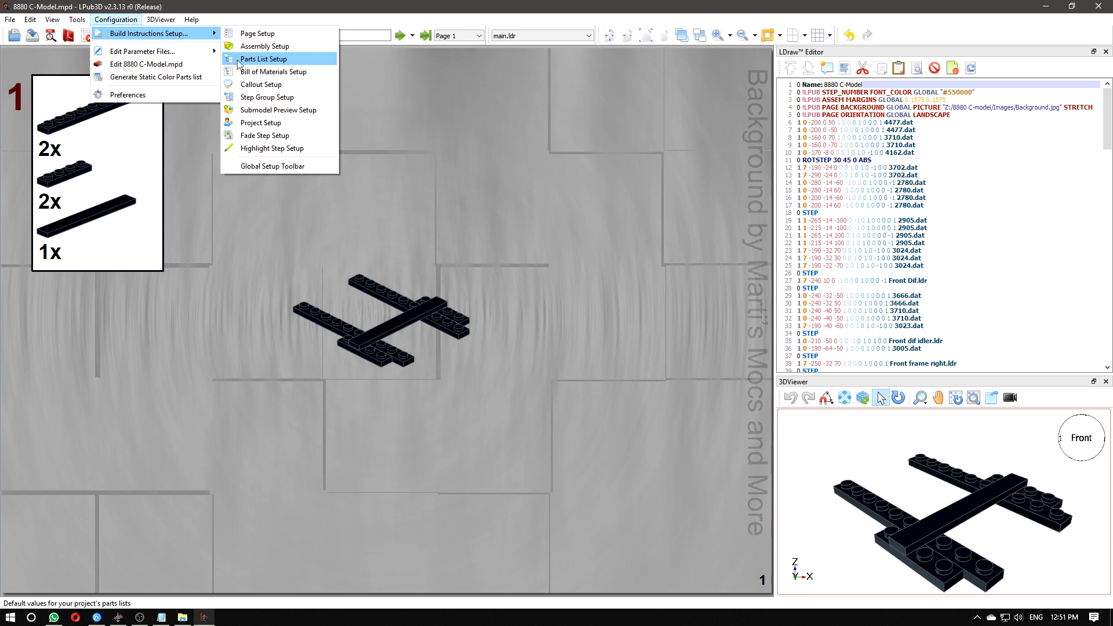
pyautogui.click(287, 60)
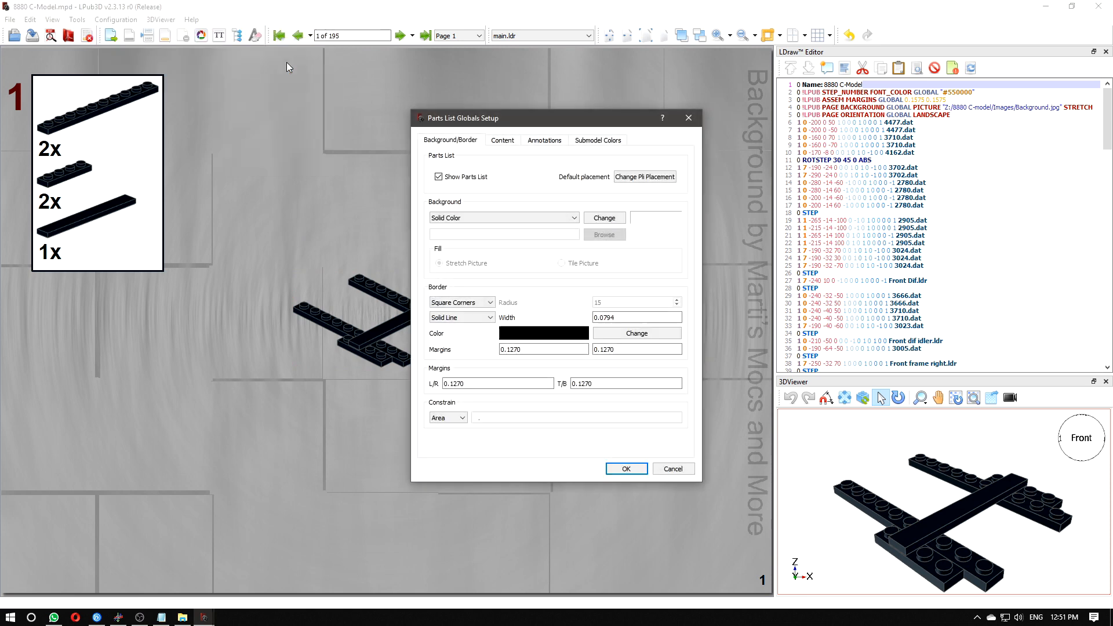
pyautogui.click(452, 182)
pyautogui.click(485, 178)
pyautogui.click(465, 219)
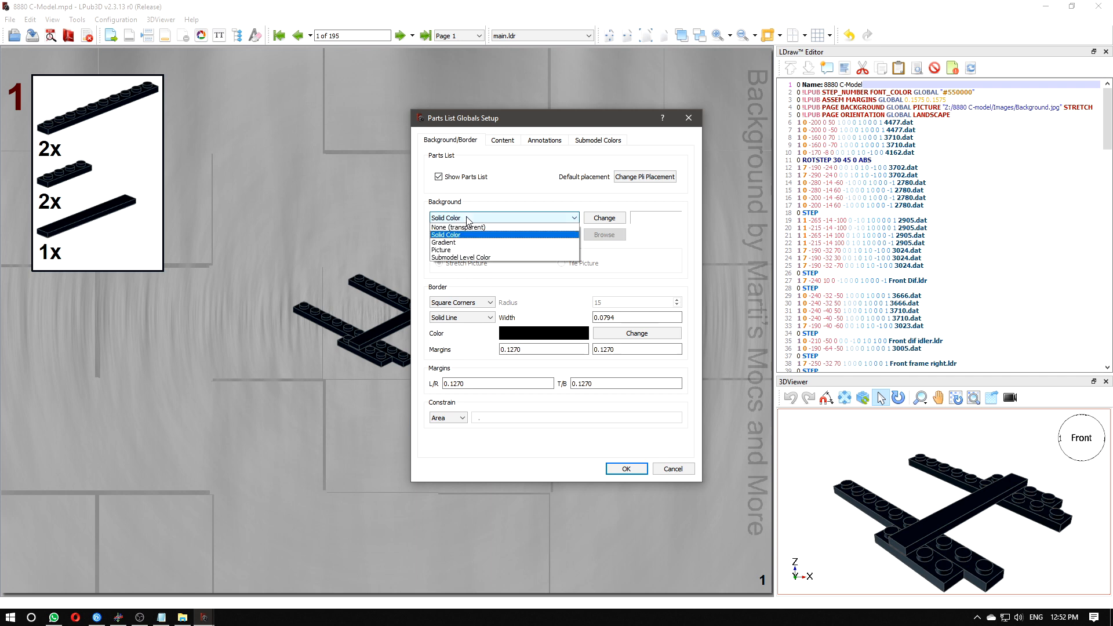
pyautogui.click(456, 249)
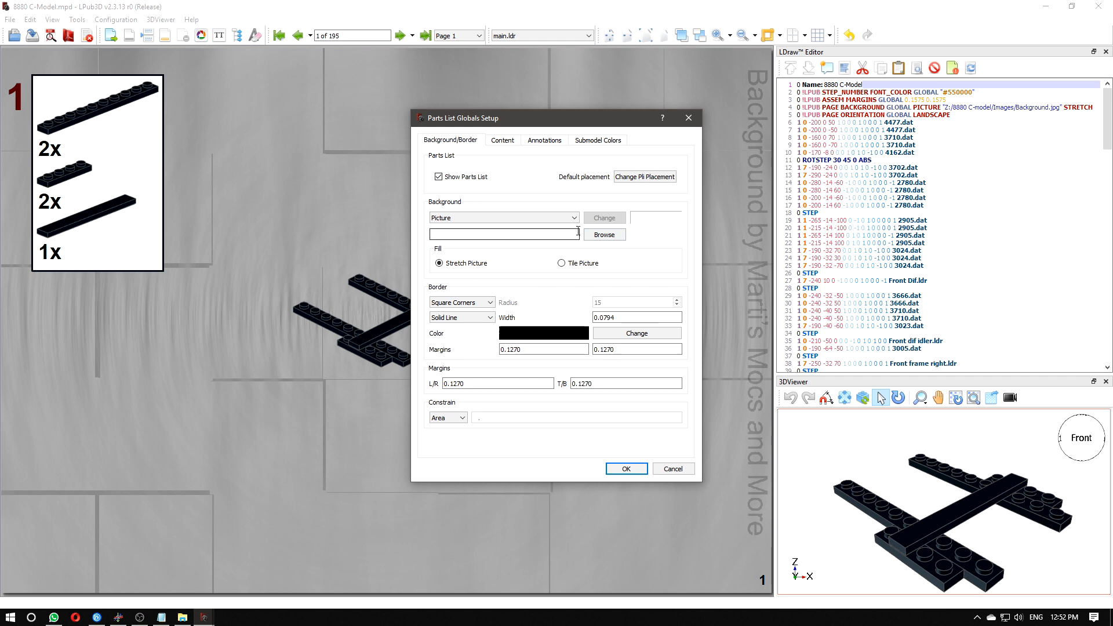
pyautogui.click(610, 234)
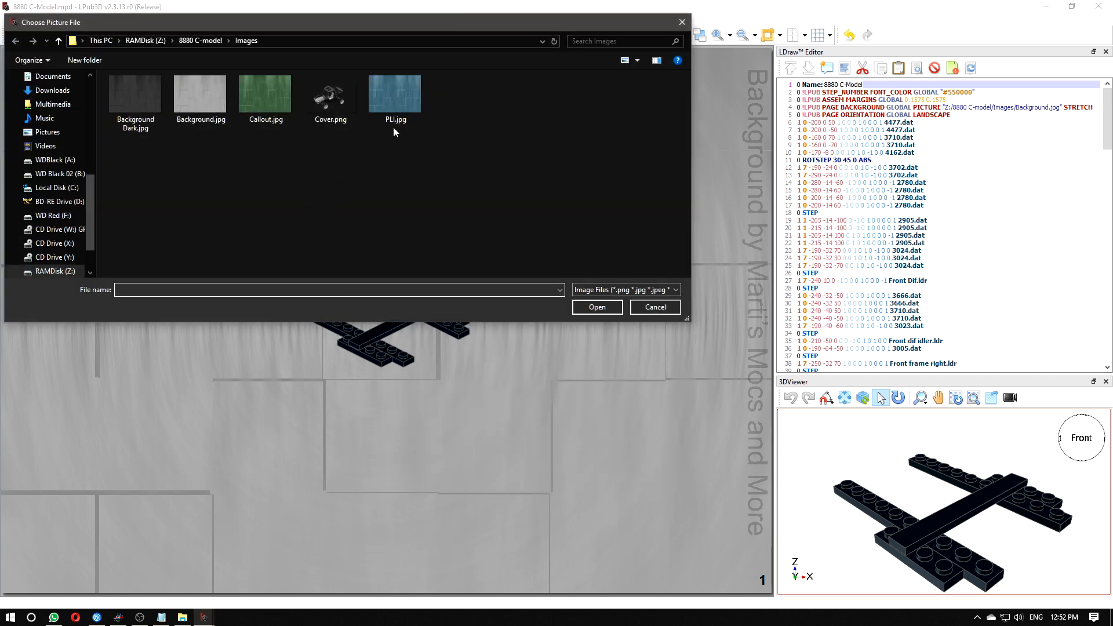
pyautogui.click(388, 110)
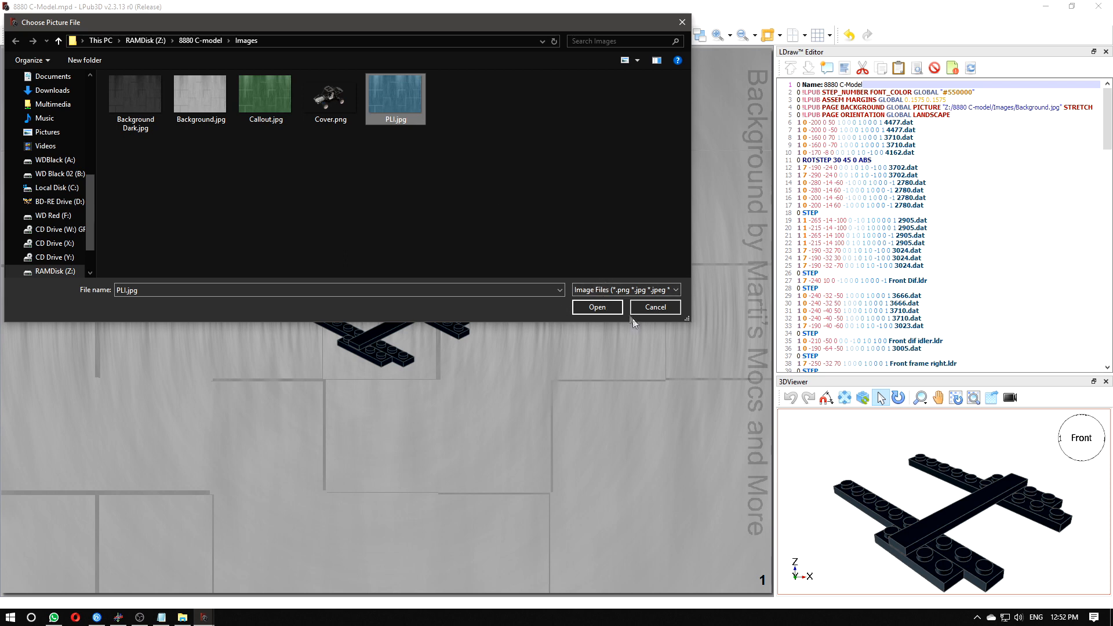
pyautogui.click(594, 307)
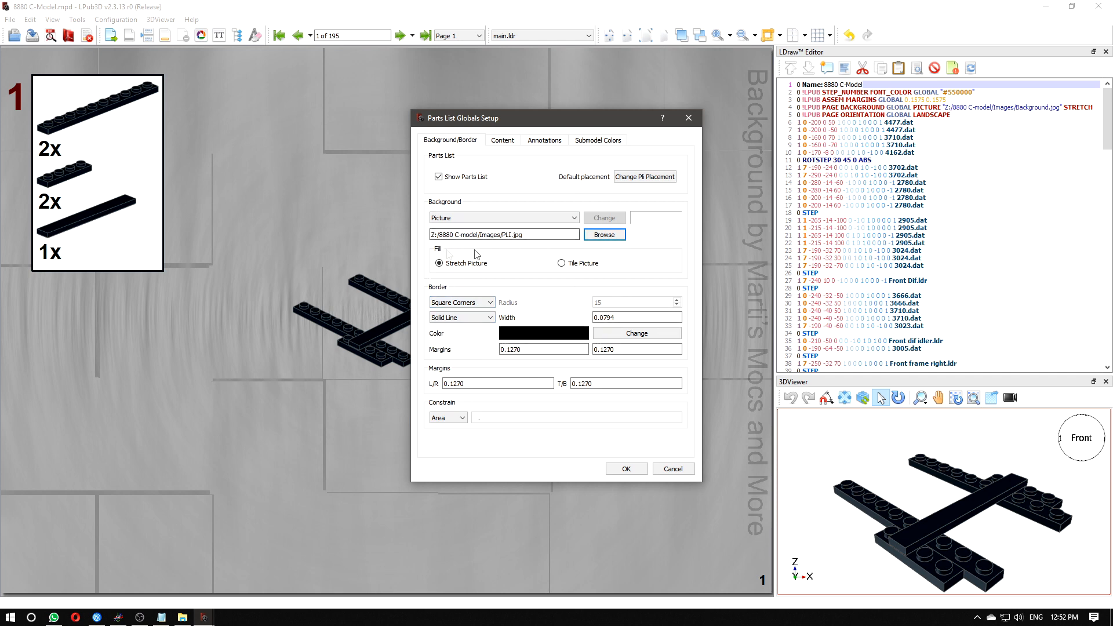
# - Set the parts list border color to blue #0055ff
pyautogui.click(637, 333)
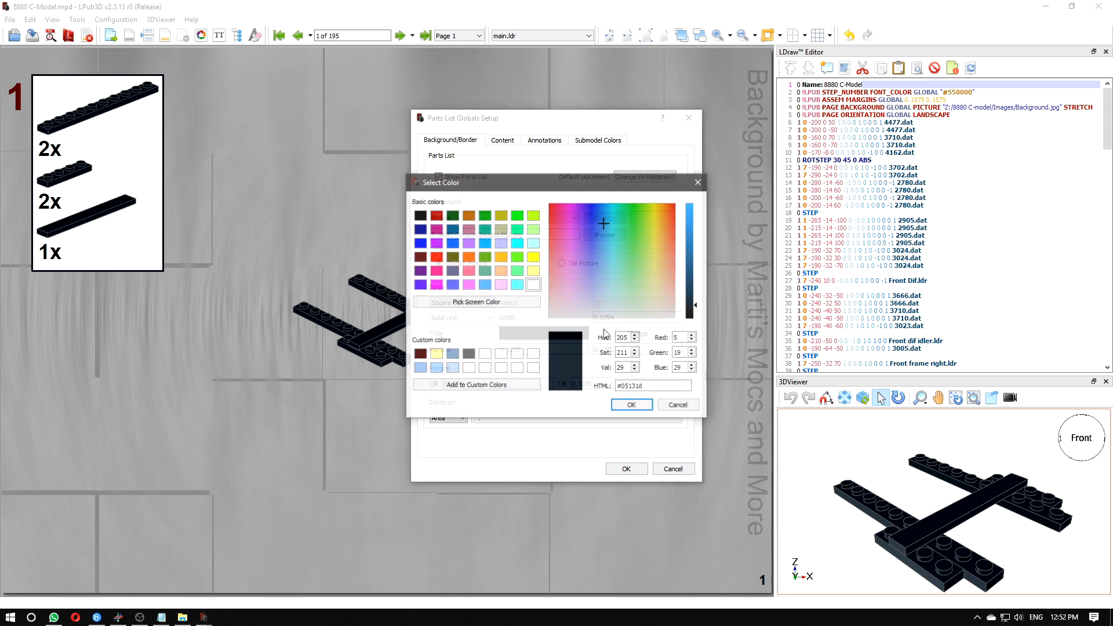
pyautogui.click(419, 243)
pyautogui.click(451, 243)
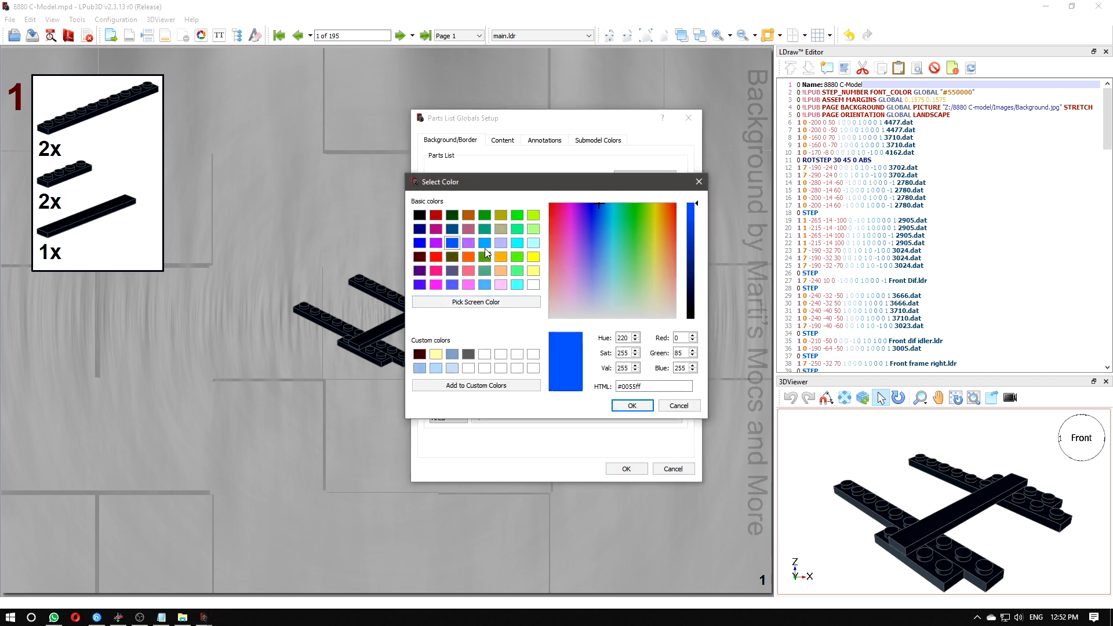
pyautogui.click(633, 406)
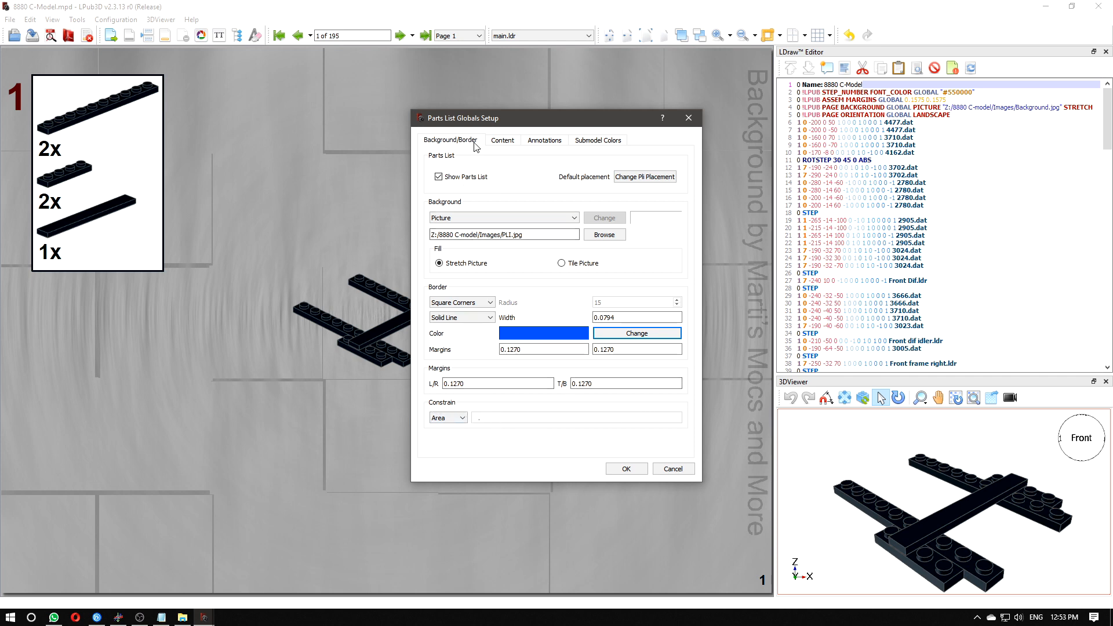
# - Set the part counts color to red #aa0000 and review the parts list's sorting and submodel options
pyautogui.click(498, 141)
pyautogui.click(622, 398)
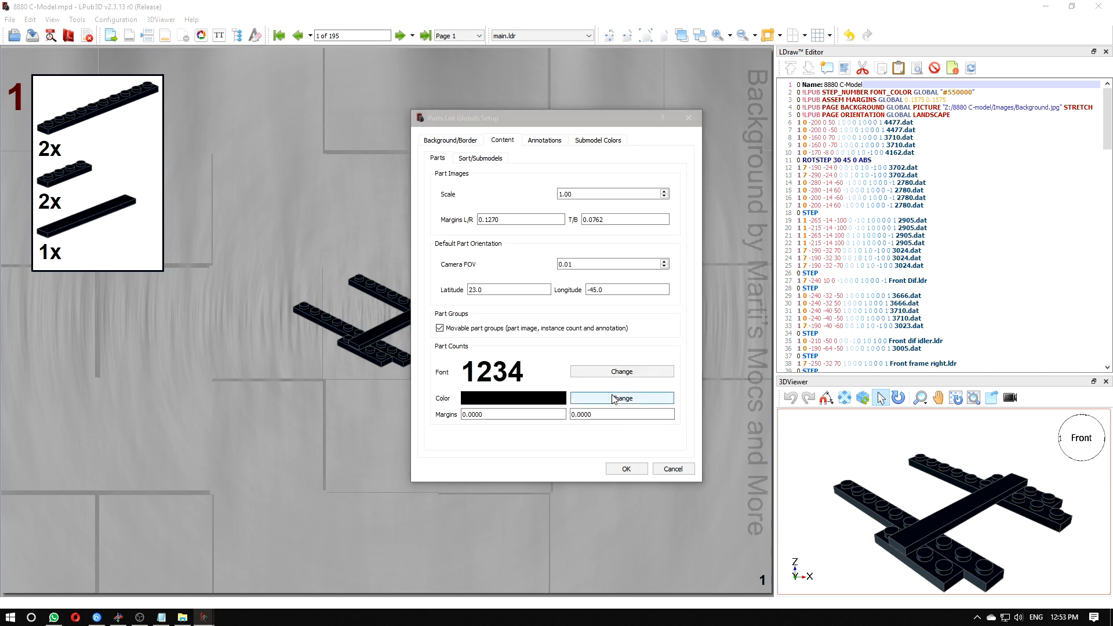
pyautogui.click(435, 215)
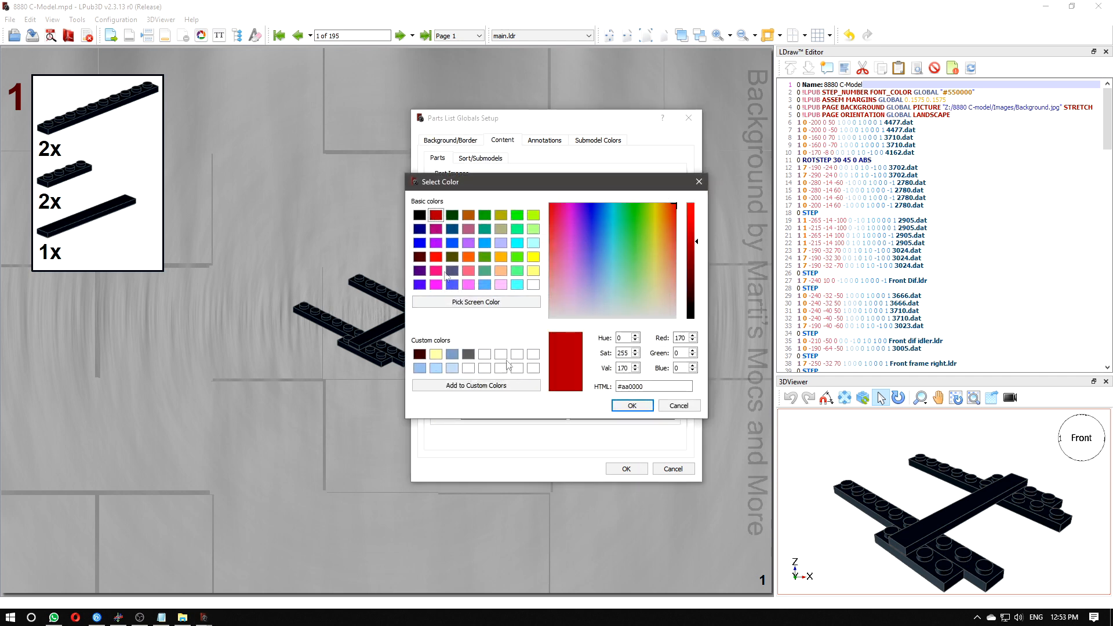
pyautogui.click(644, 407)
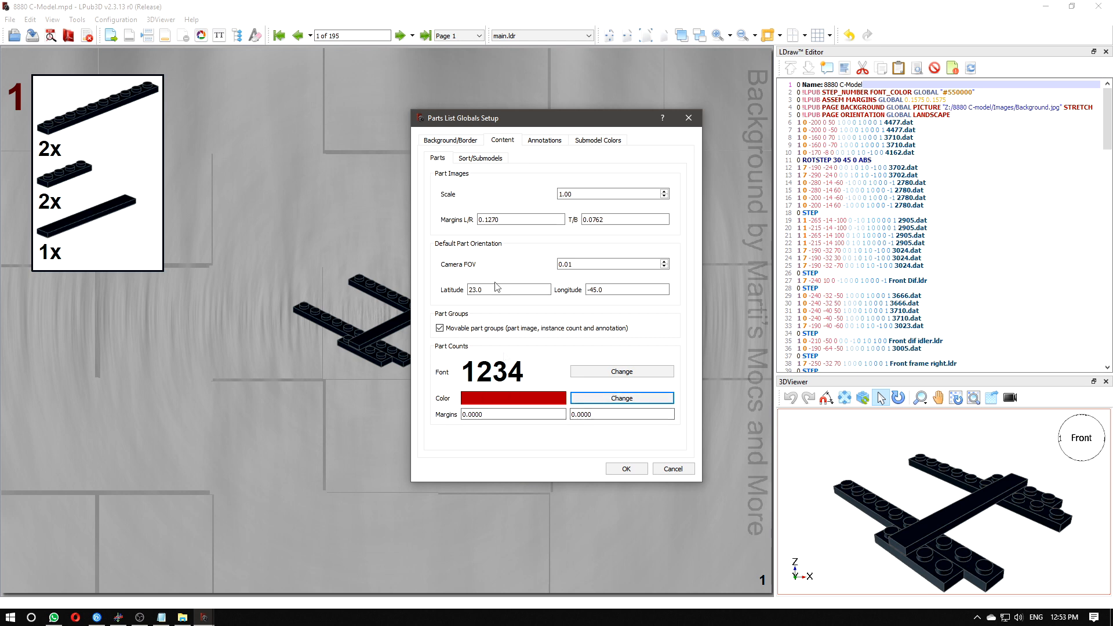
pyautogui.click(479, 158)
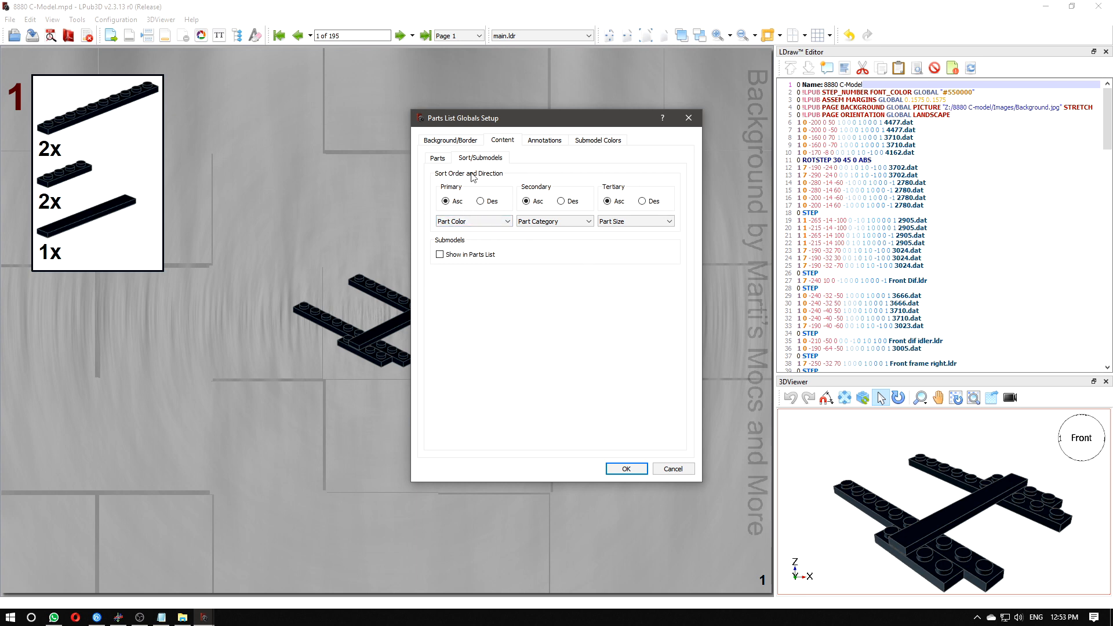
pyautogui.click(439, 160)
# - Turn on the parts list (PLI) annotation display and disable the annotation style
pyautogui.click(545, 141)
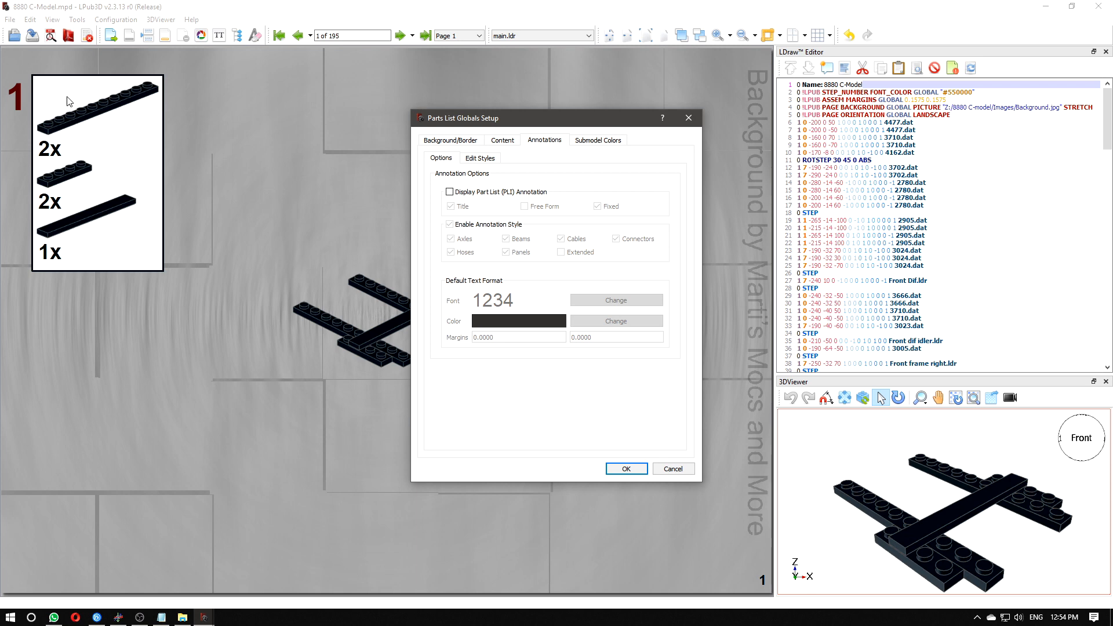
pyautogui.click(450, 192)
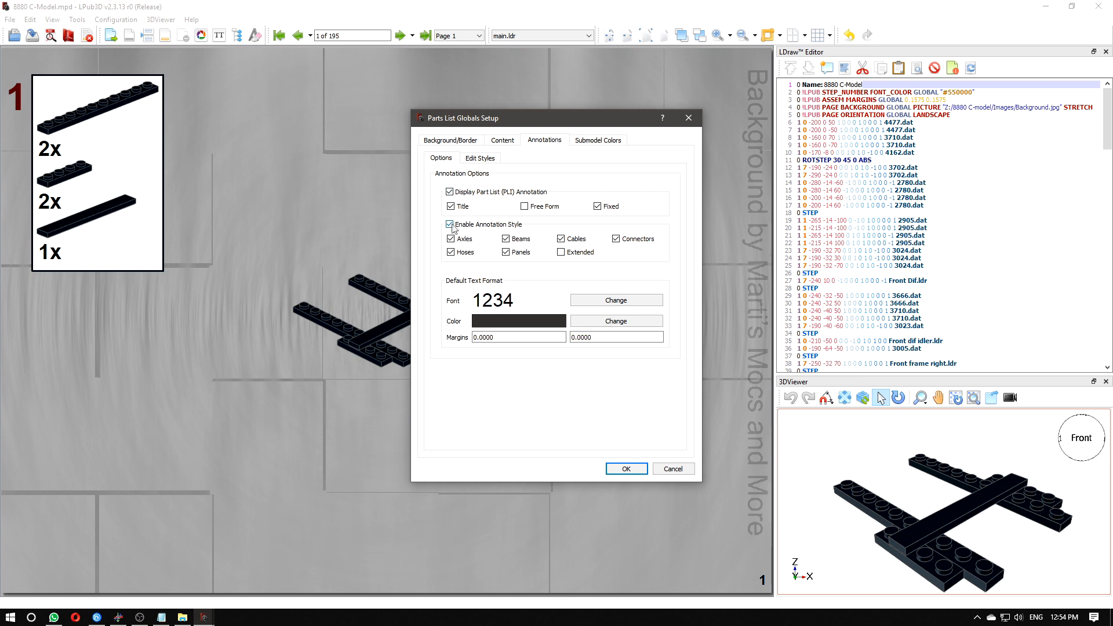
pyautogui.click(507, 227)
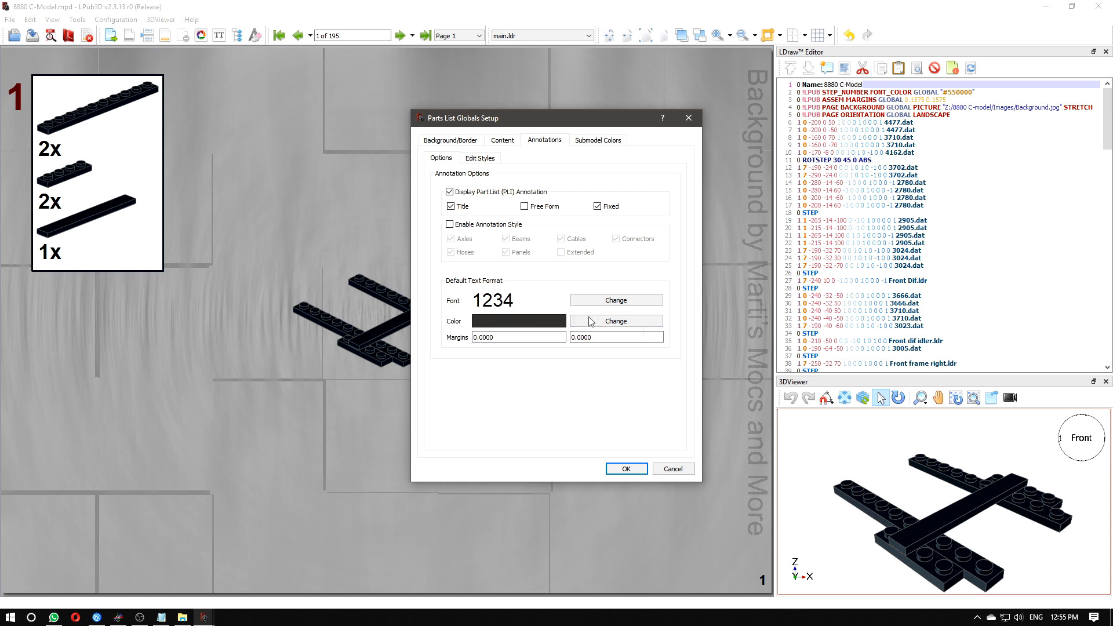
# - Set the default annotation text color to bright red #ff0000
pyautogui.click(615, 321)
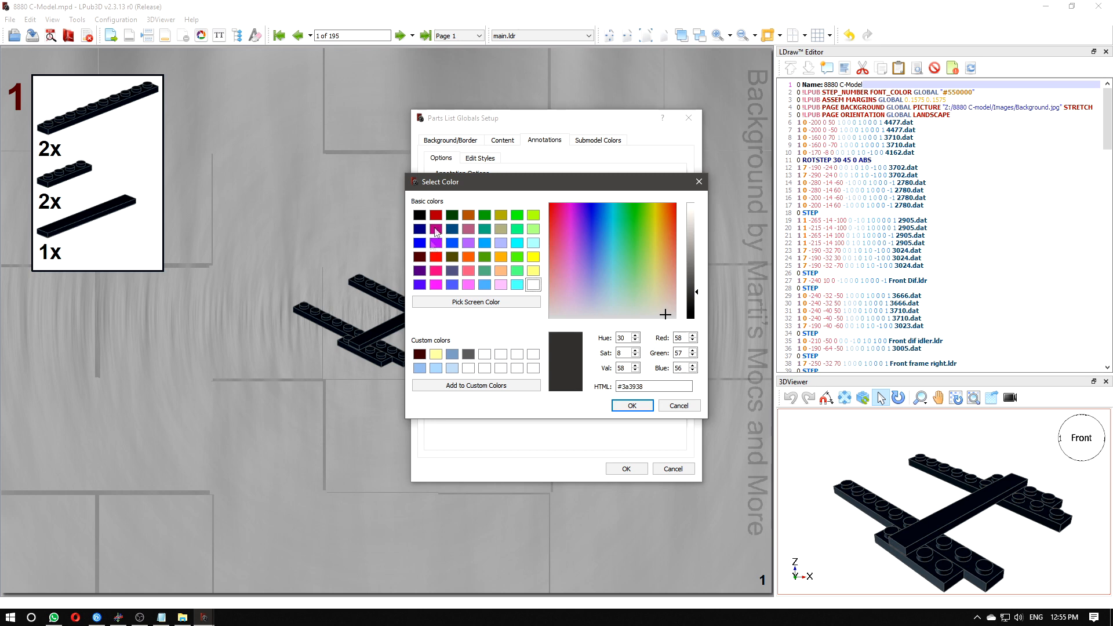
pyautogui.click(419, 353)
pyautogui.click(435, 215)
pyautogui.click(435, 256)
pyautogui.click(633, 404)
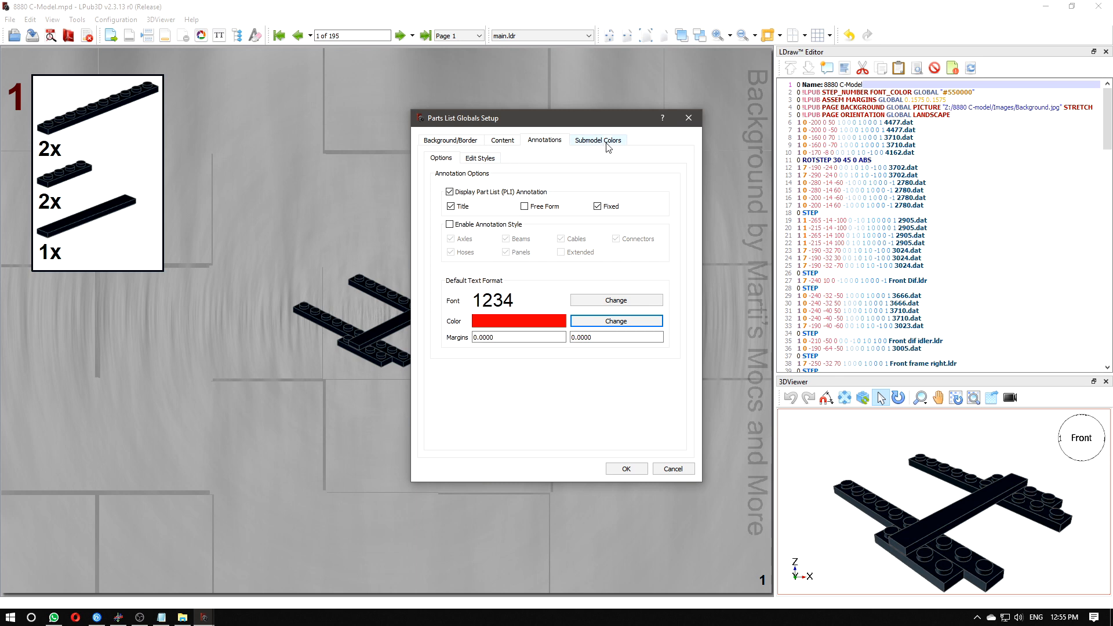
# - Review the annotation style editing options and apply the parts list setup
pyautogui.click(490, 159)
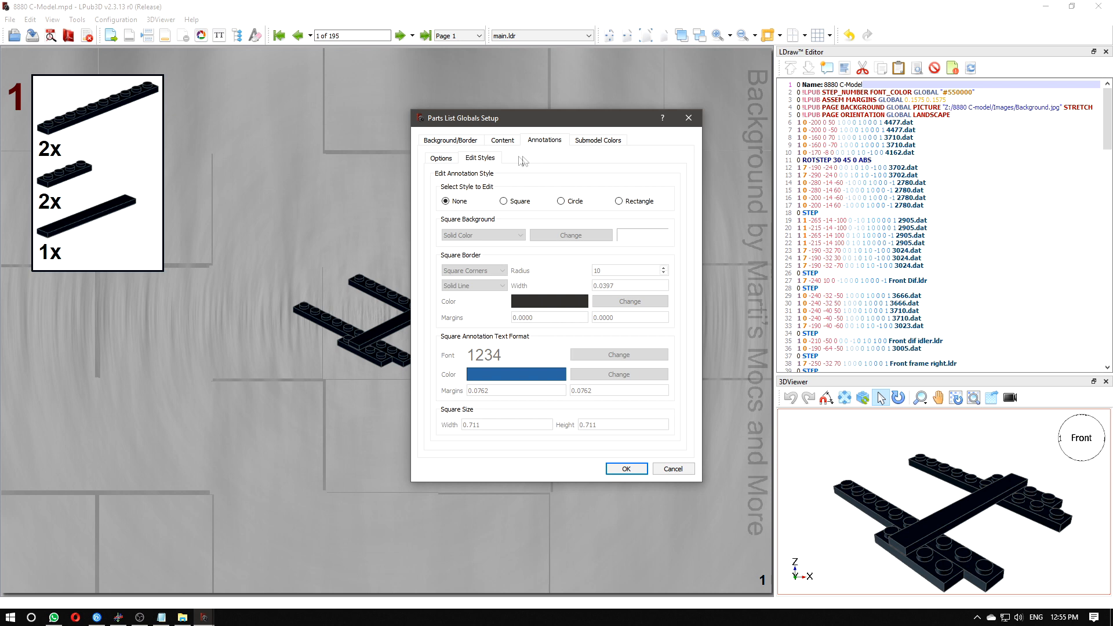
pyautogui.click(444, 162)
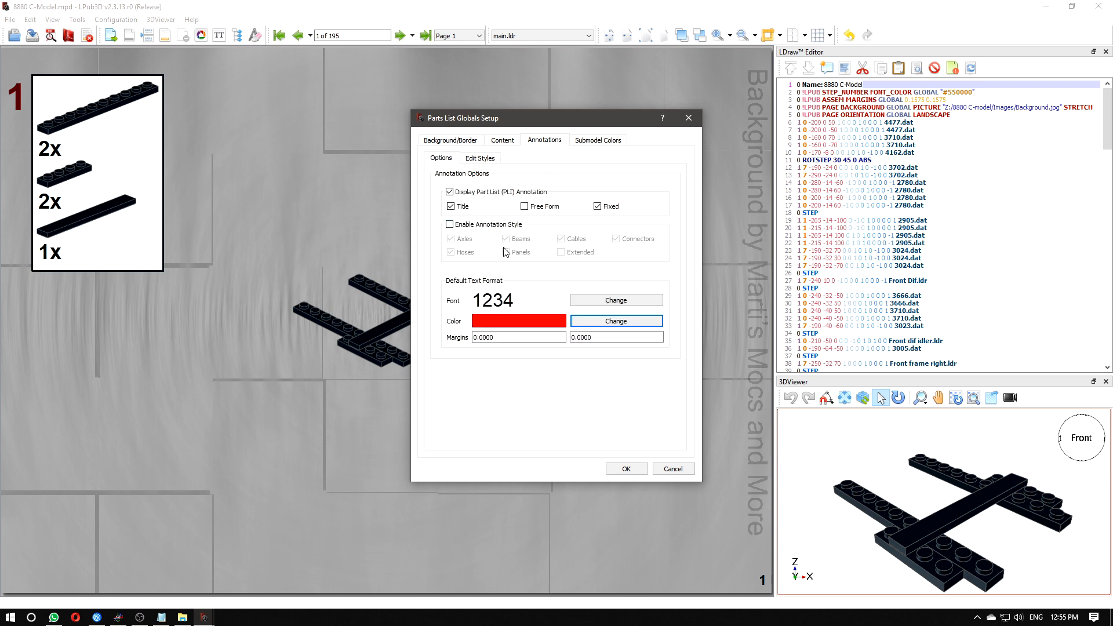
pyautogui.click(480, 160)
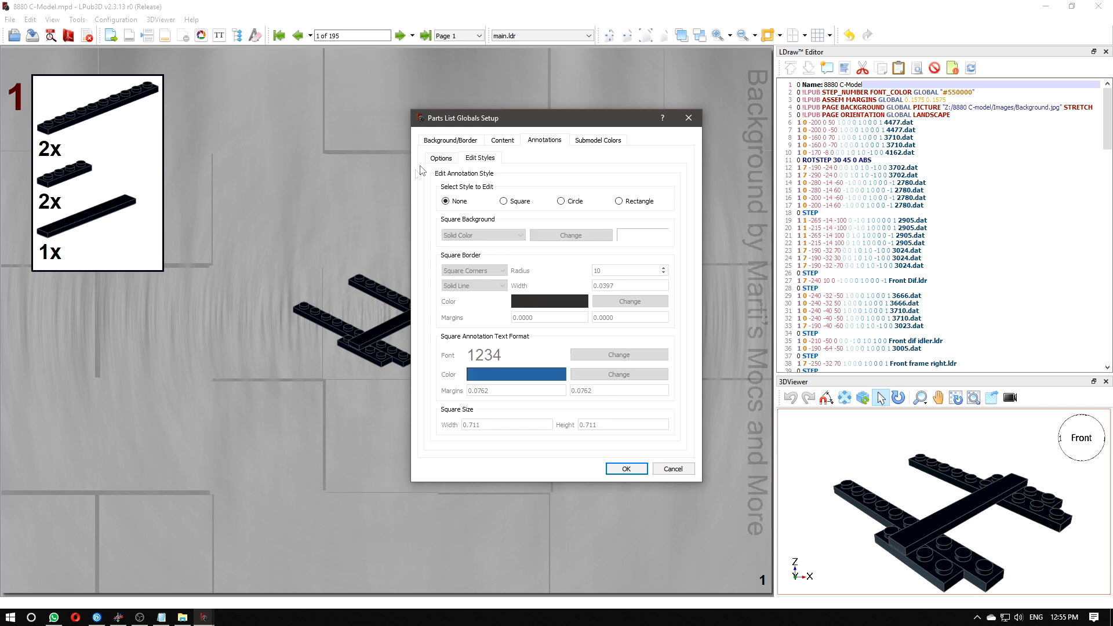
pyautogui.click(440, 159)
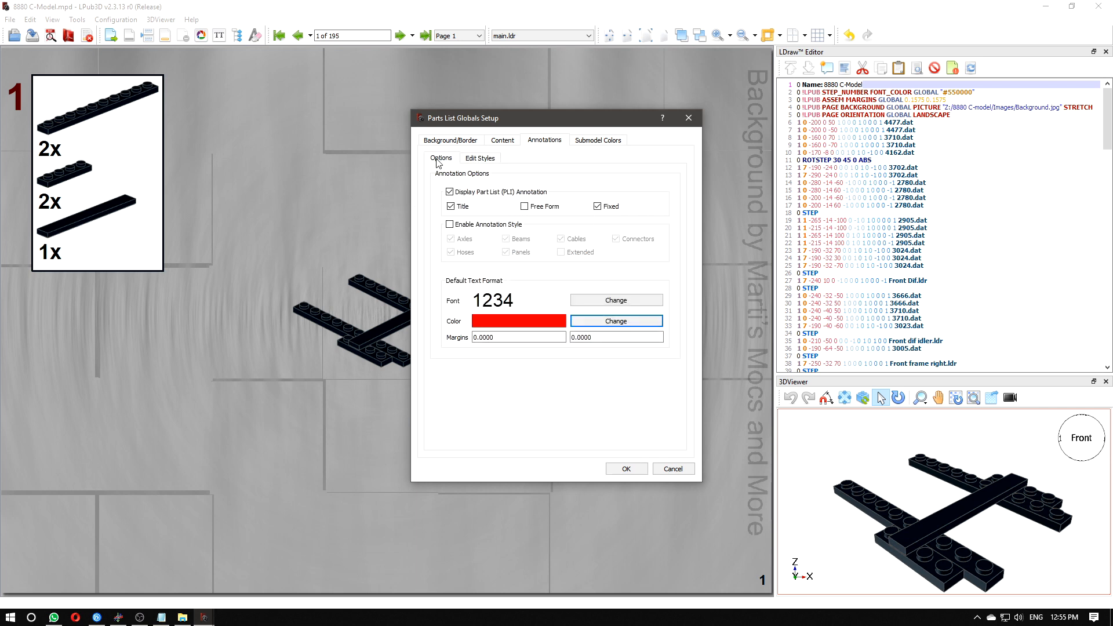
pyautogui.click(597, 206)
pyautogui.click(618, 468)
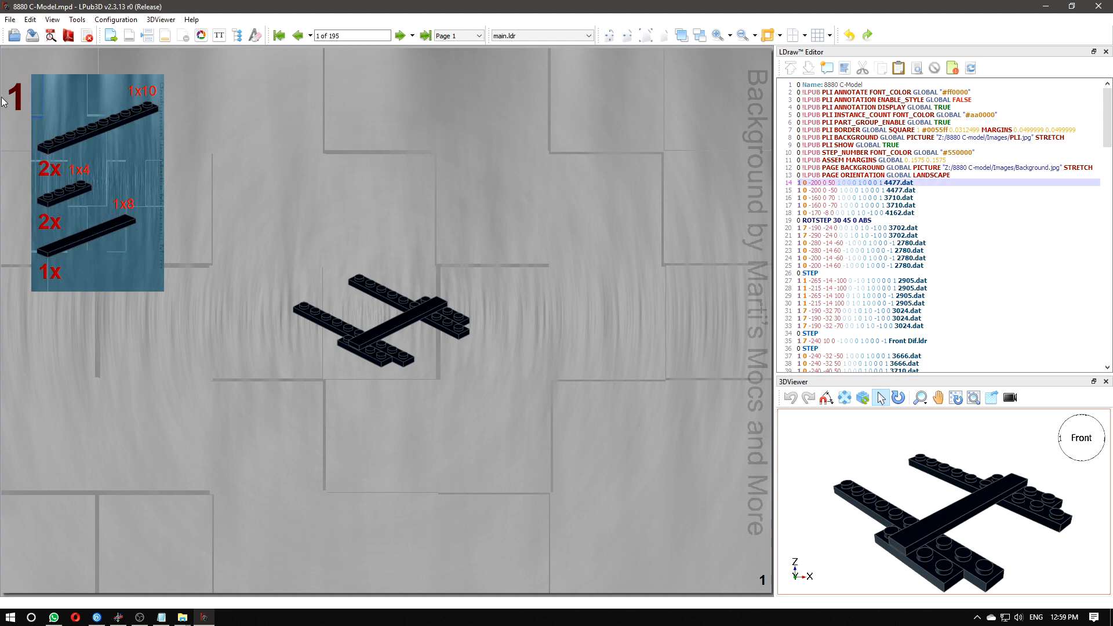
# - Add the next step to page 1 so that steps 1 and 2 form a step group
pyautogui.rightClick(461, 133)
pyautogui.click(388, 124)
pyautogui.rightClick(357, 123)
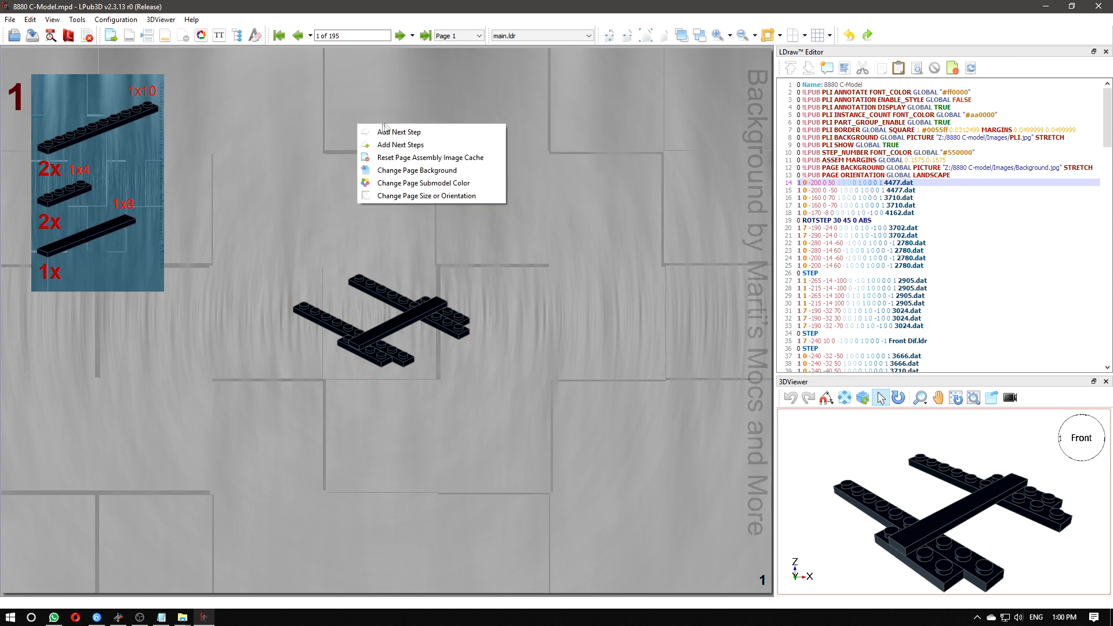
pyautogui.click(399, 131)
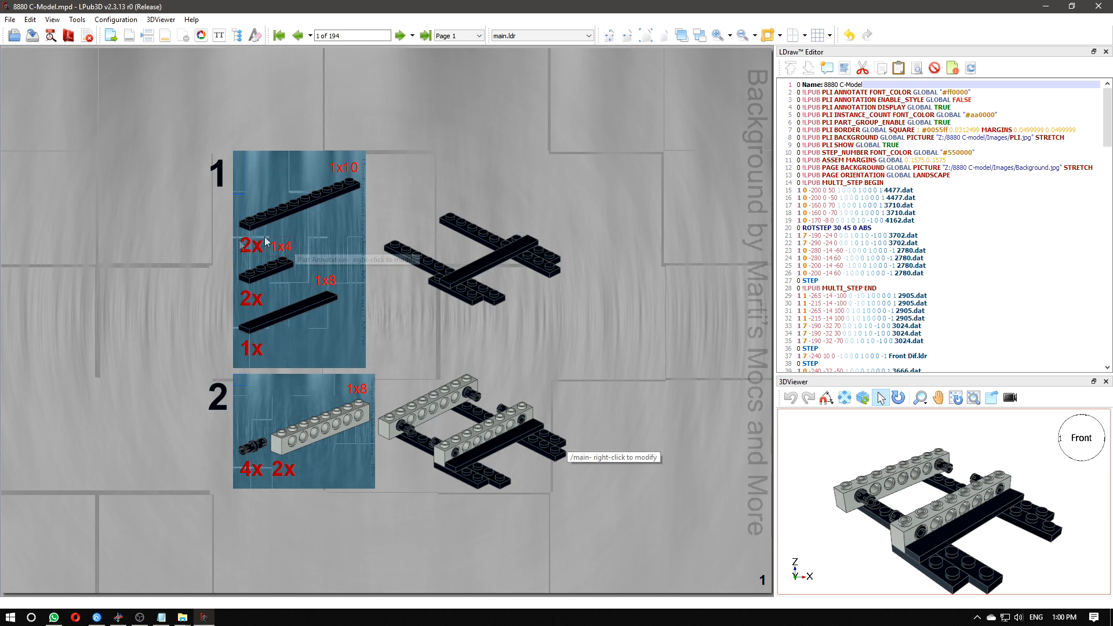
# - In the global step group setup, set the step number color to dark red
pyautogui.click(116, 20)
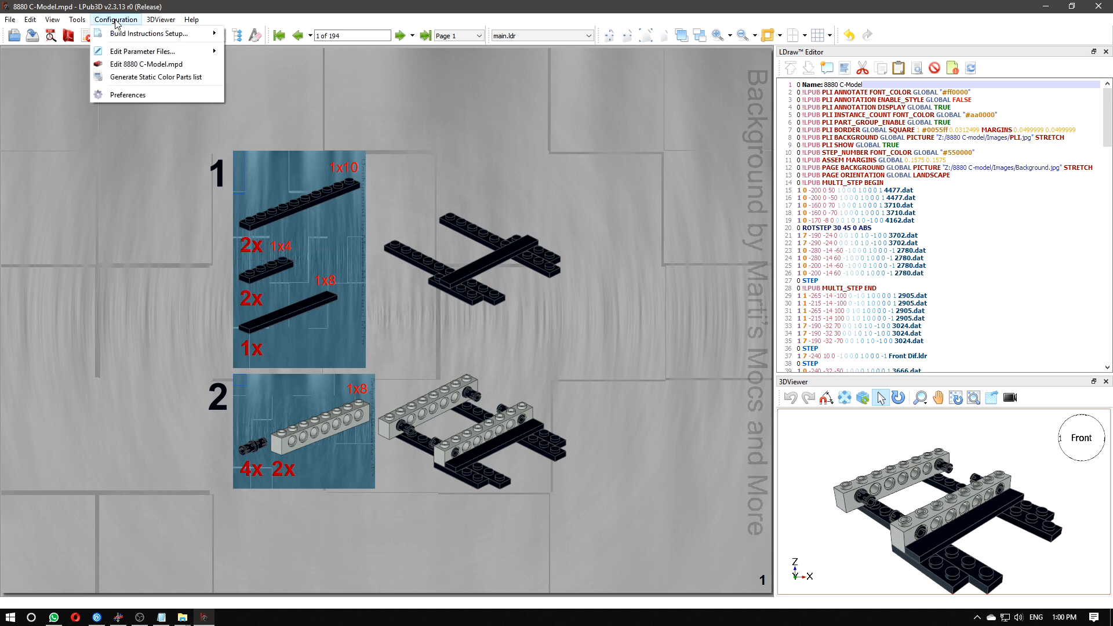
pyautogui.moveTo(174, 33)
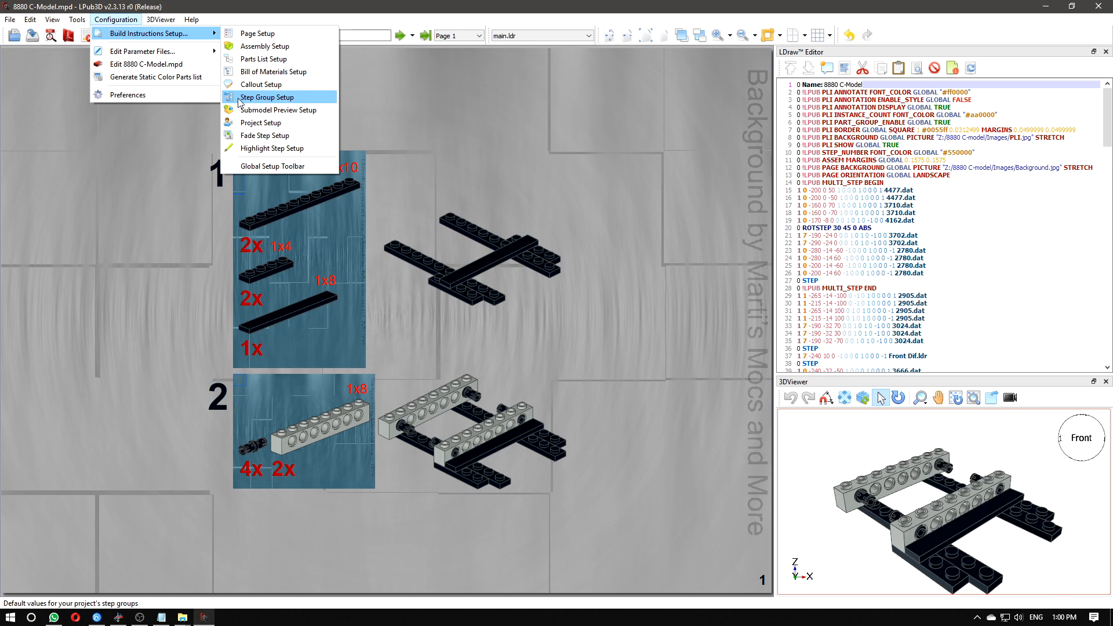
pyautogui.click(302, 97)
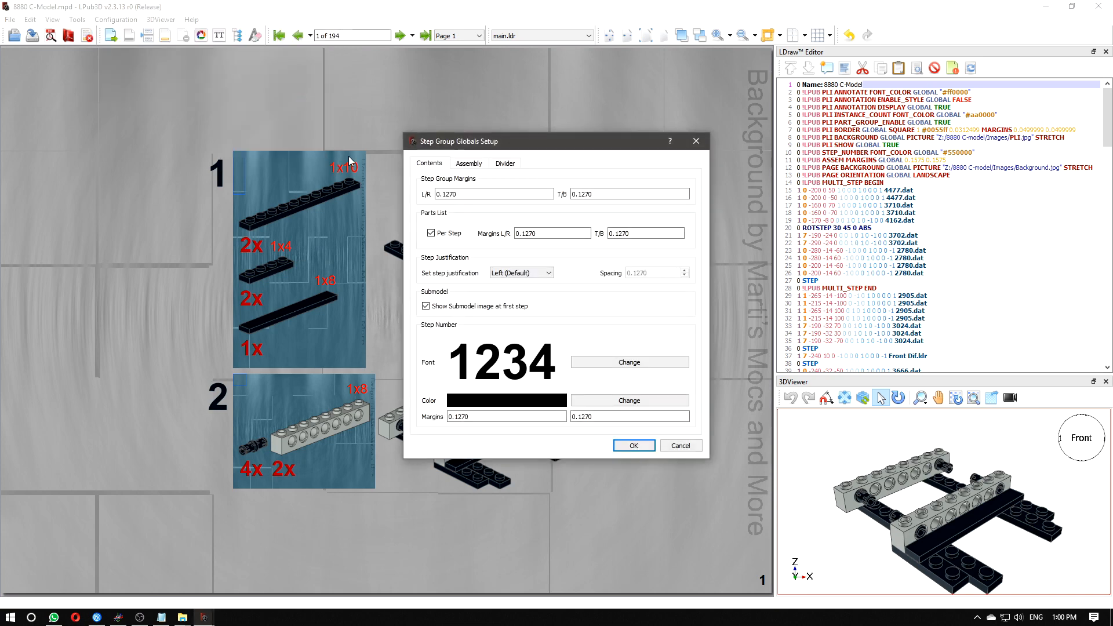
pyautogui.moveTo(551, 145)
pyautogui.mouseDown()
pyautogui.moveTo(593, 181)
pyautogui.moveTo(541, 158)
pyautogui.mouseUp()
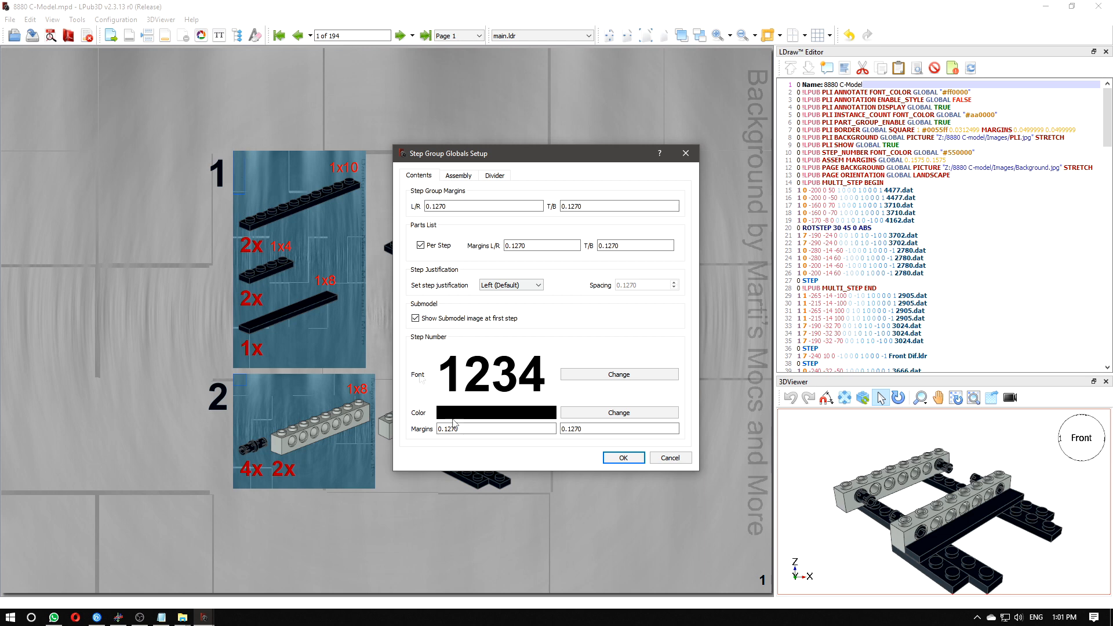
pyautogui.click(588, 412)
pyautogui.click(419, 257)
pyautogui.click(632, 405)
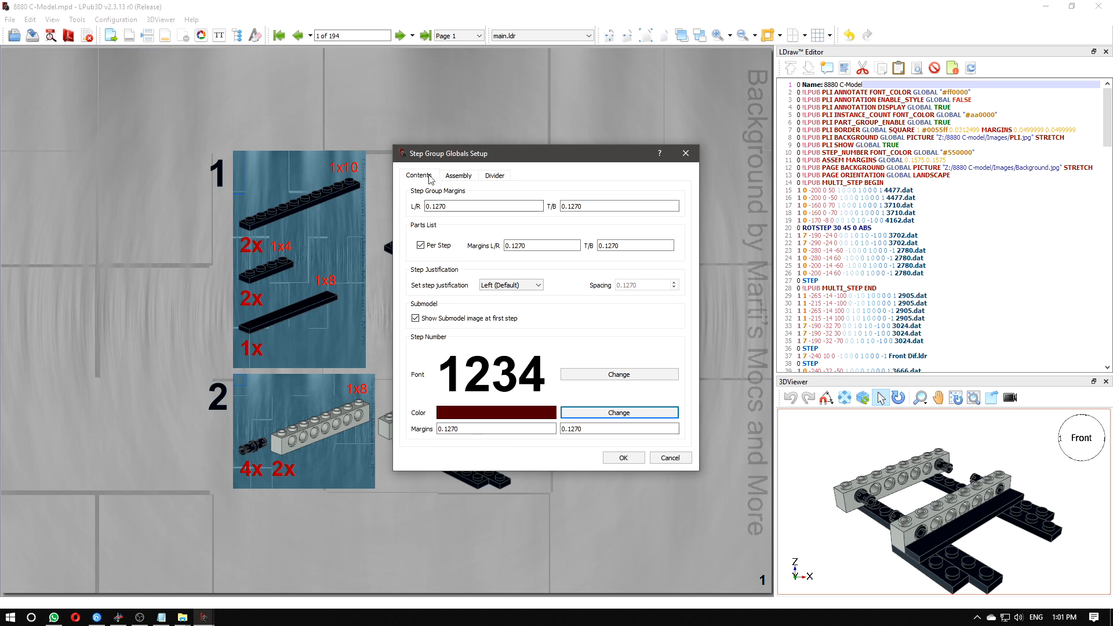
# - Set both assembly image margins for step groups to 0.4 and apply the step group setup
pyautogui.click(459, 176)
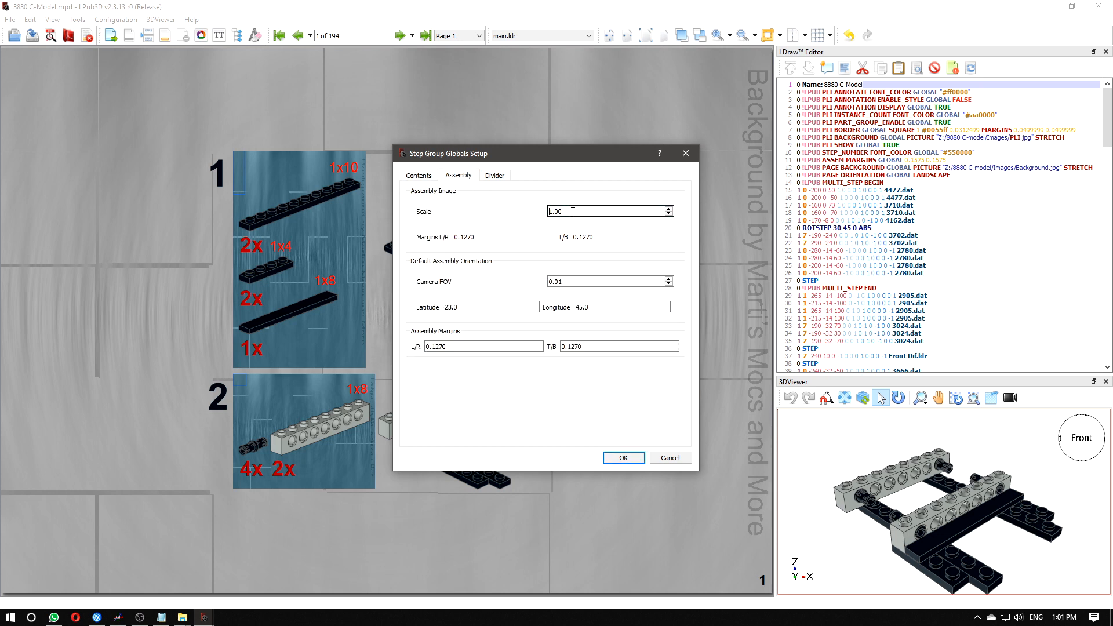
pyautogui.click(472, 237)
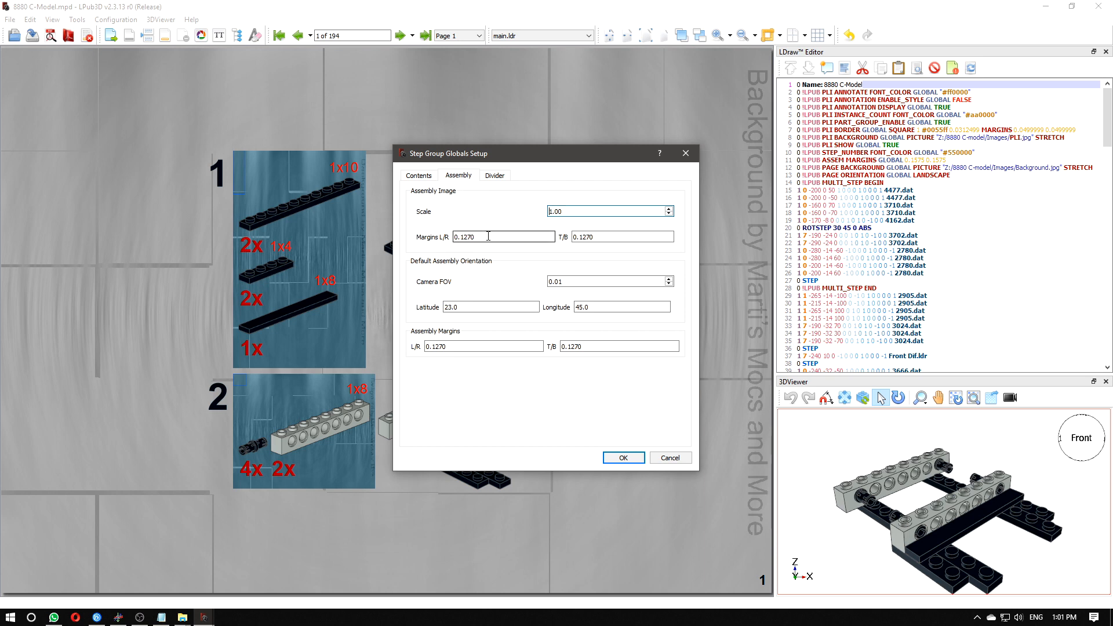
pyautogui.moveTo(474, 237); pyautogui.dragTo(455, 237)
pyautogui.write('0.4')
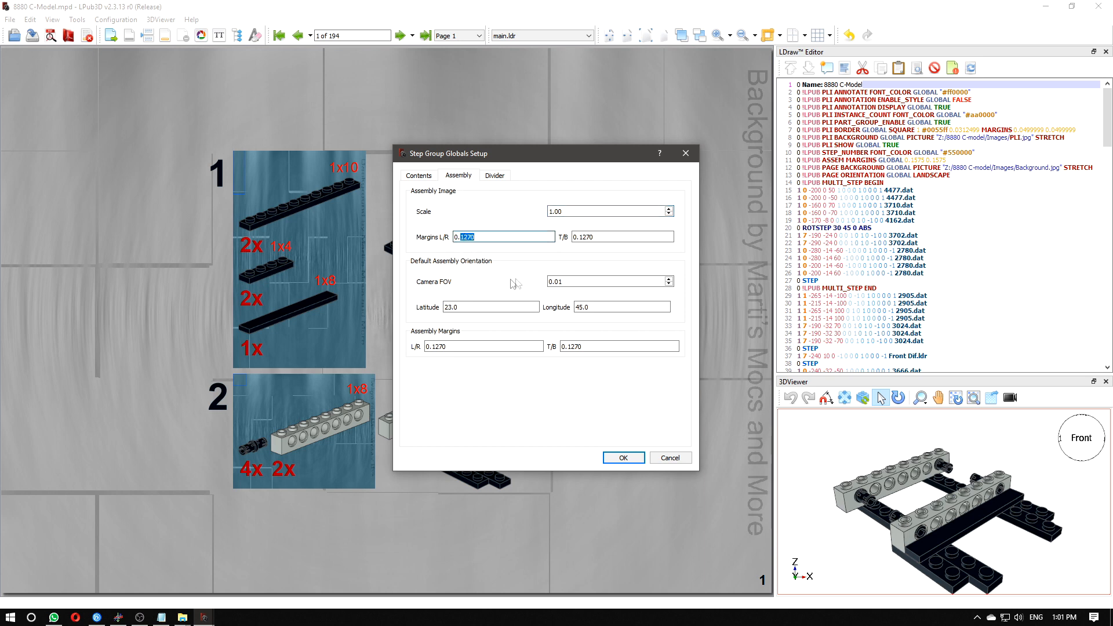
pyautogui.click(580, 239)
pyautogui.moveTo(580, 246); pyautogui.dragTo(578, 244)
pyautogui.write('4')
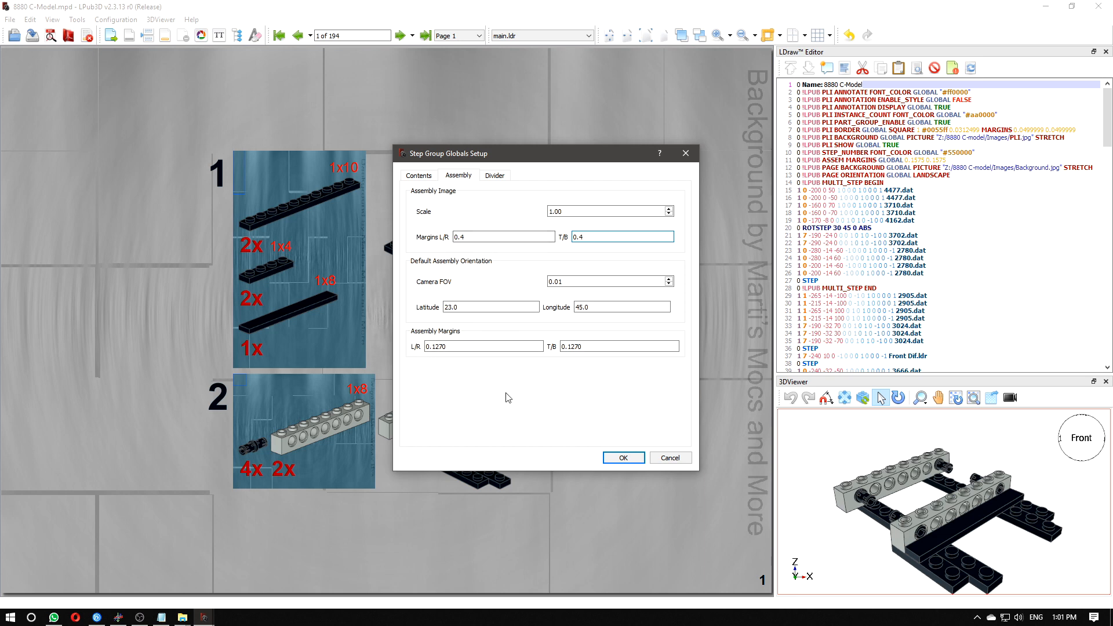
pyautogui.click(619, 457)
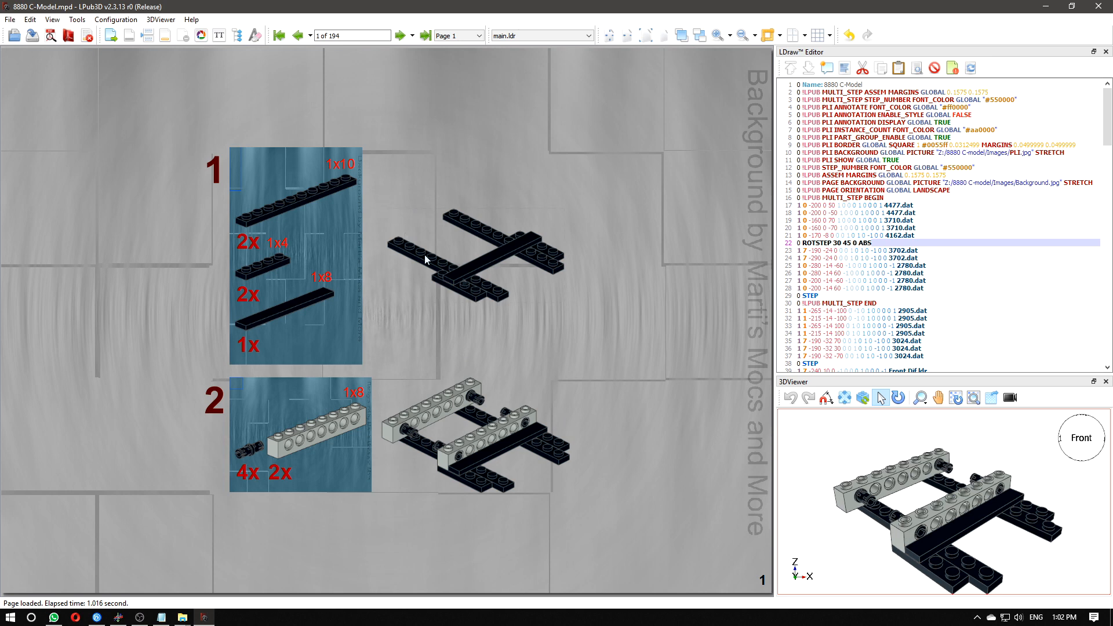
# - In the global callout setup, set the background to the picture Callout.jpg from the Images folder
pyautogui.click(116, 19)
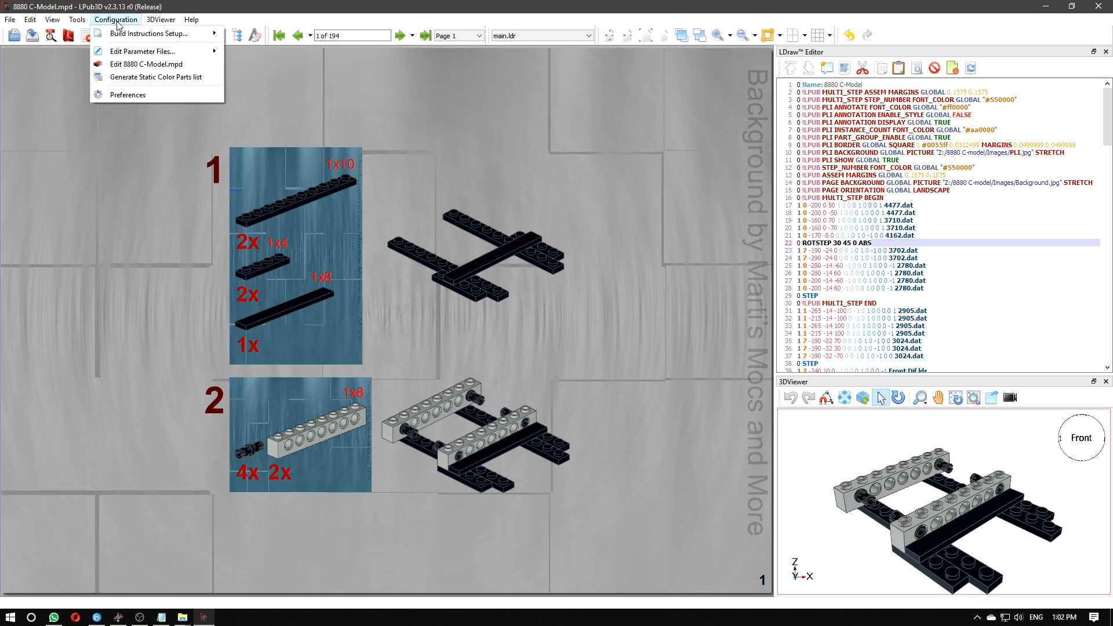
pyautogui.moveTo(133, 33)
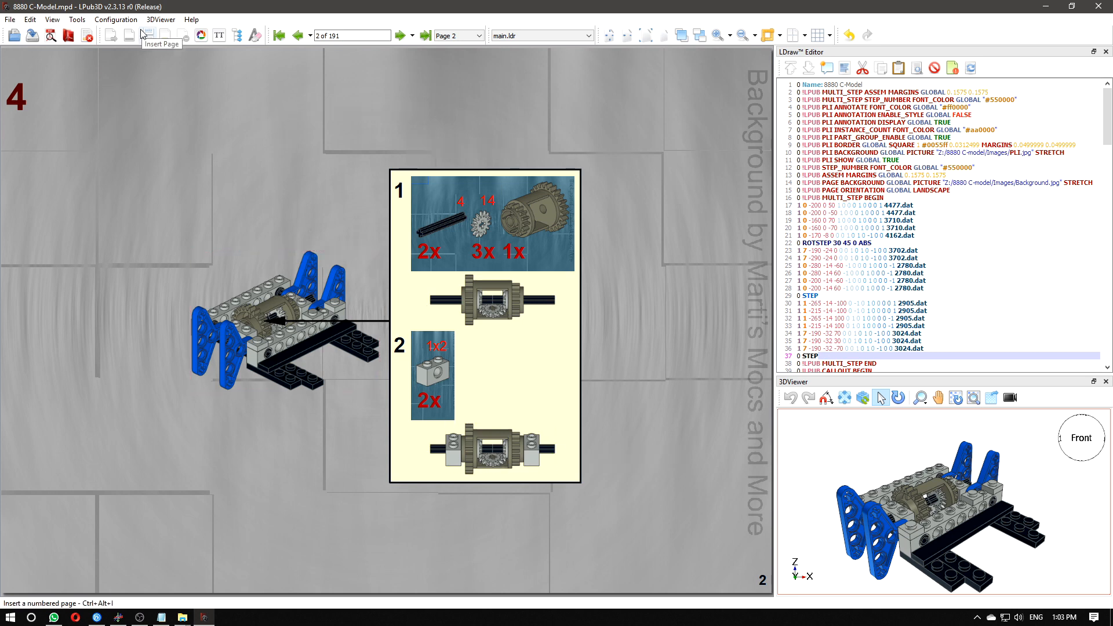
pyautogui.click(116, 20)
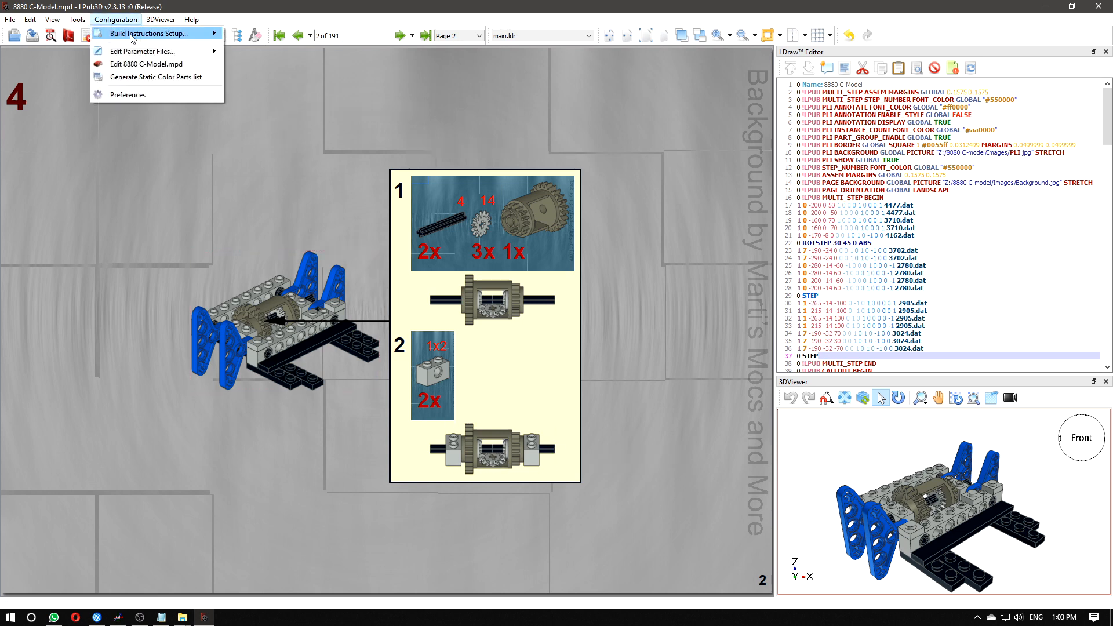
pyautogui.moveTo(139, 34)
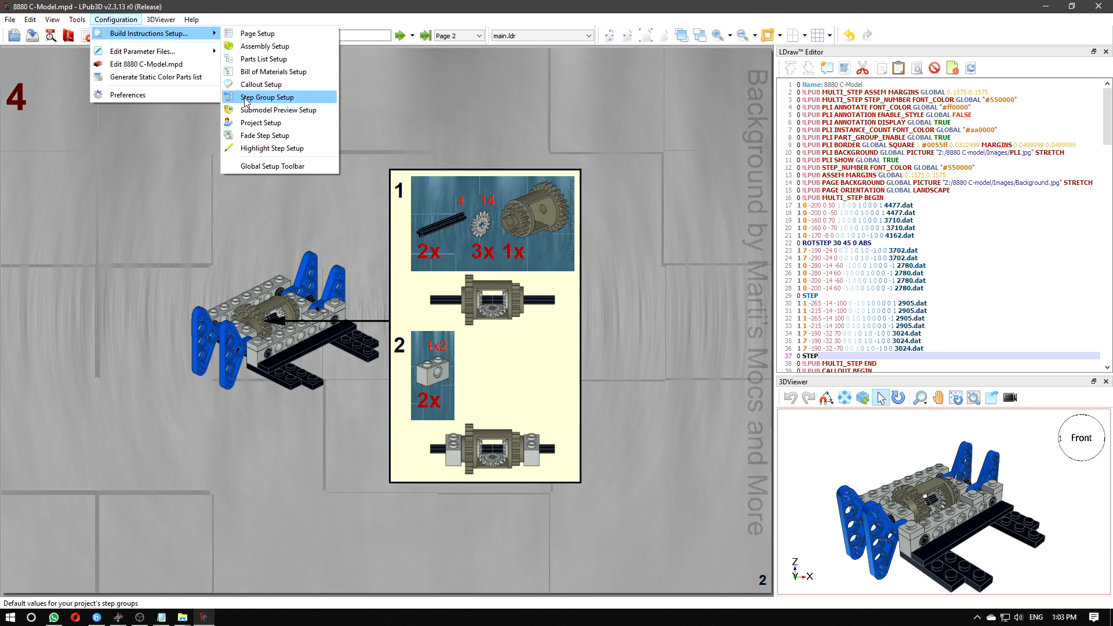
pyautogui.click(263, 86)
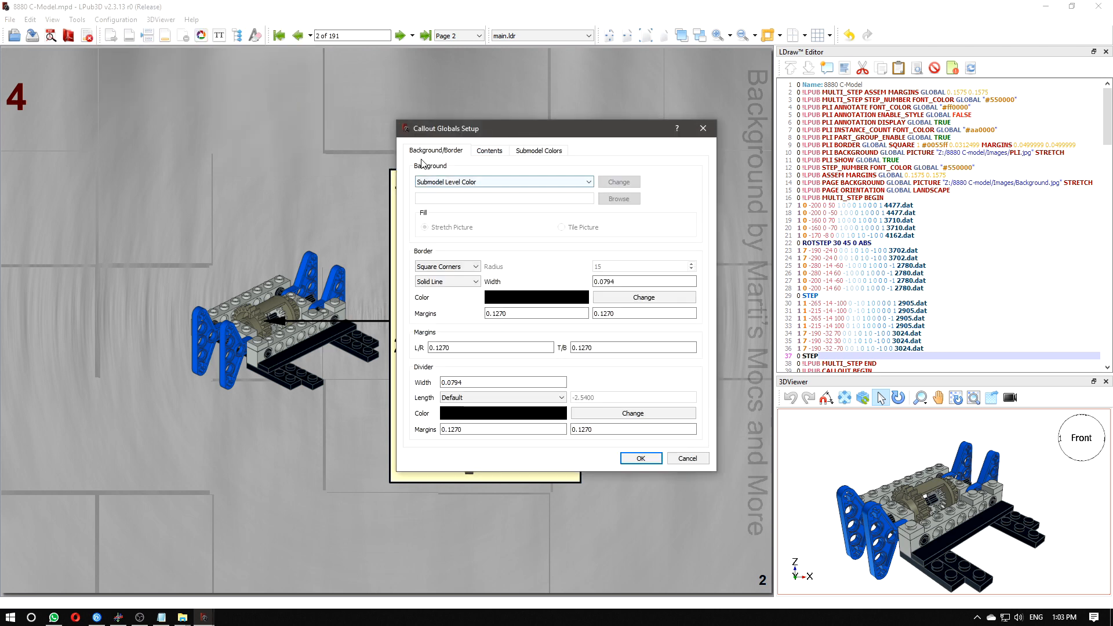
pyautogui.click(467, 183)
pyautogui.click(428, 214)
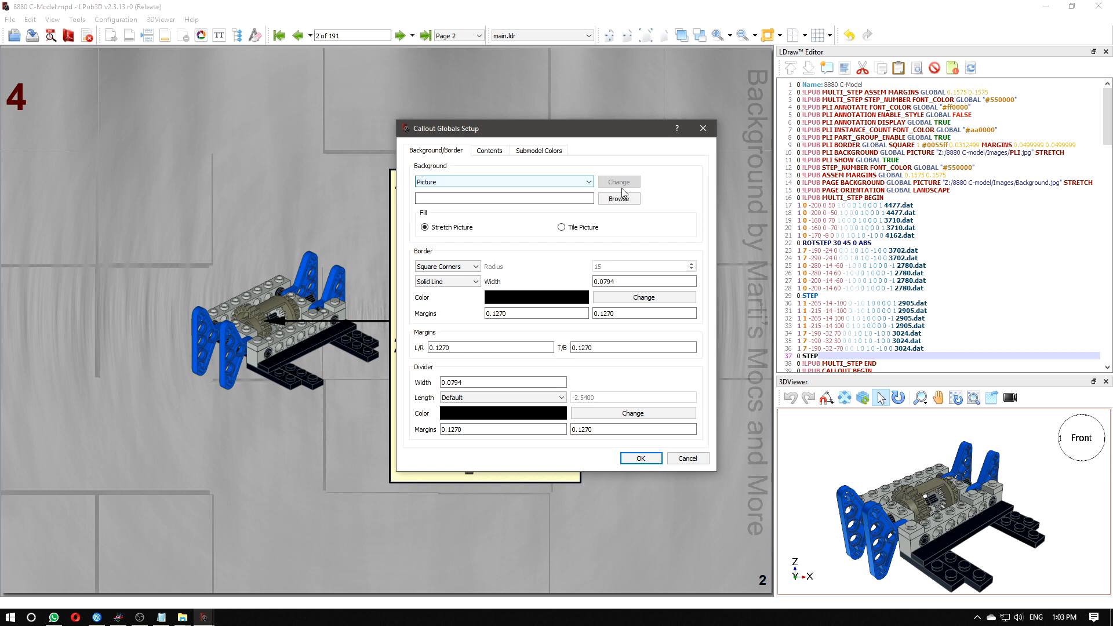
pyautogui.click(618, 199)
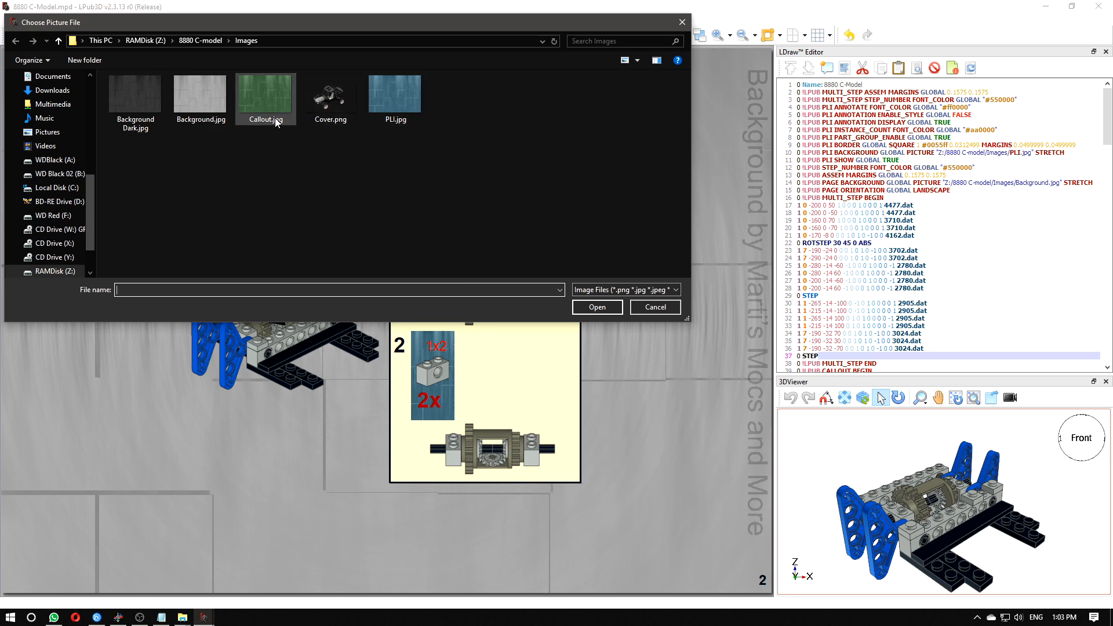
pyautogui.click(266, 96)
pyautogui.click(597, 307)
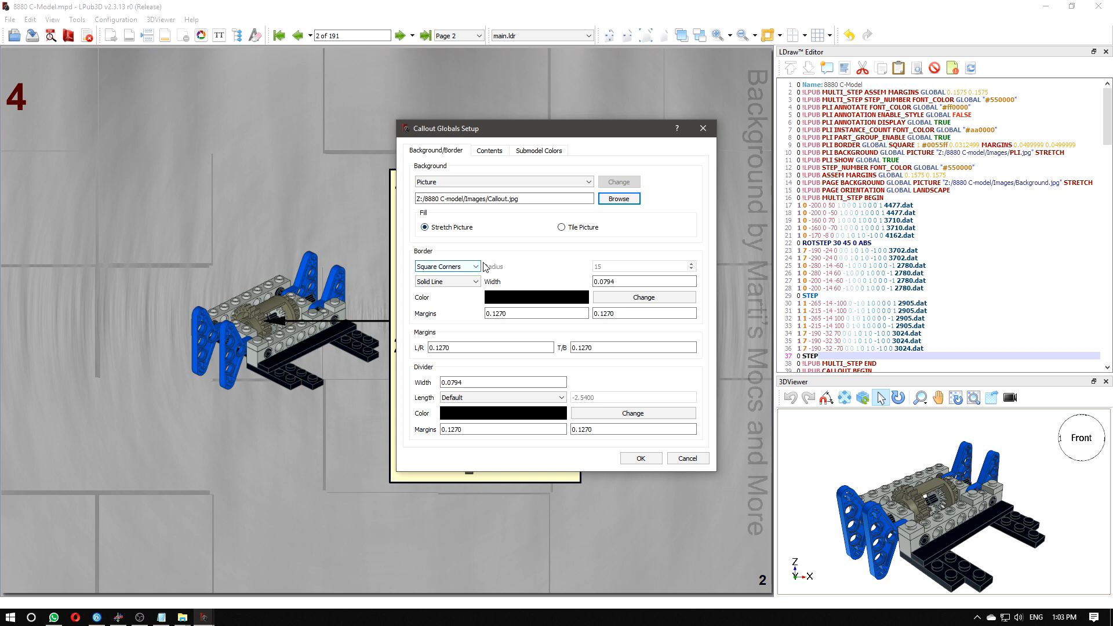
# - Set the callout border color to dark green #005500
pyautogui.click(598, 296)
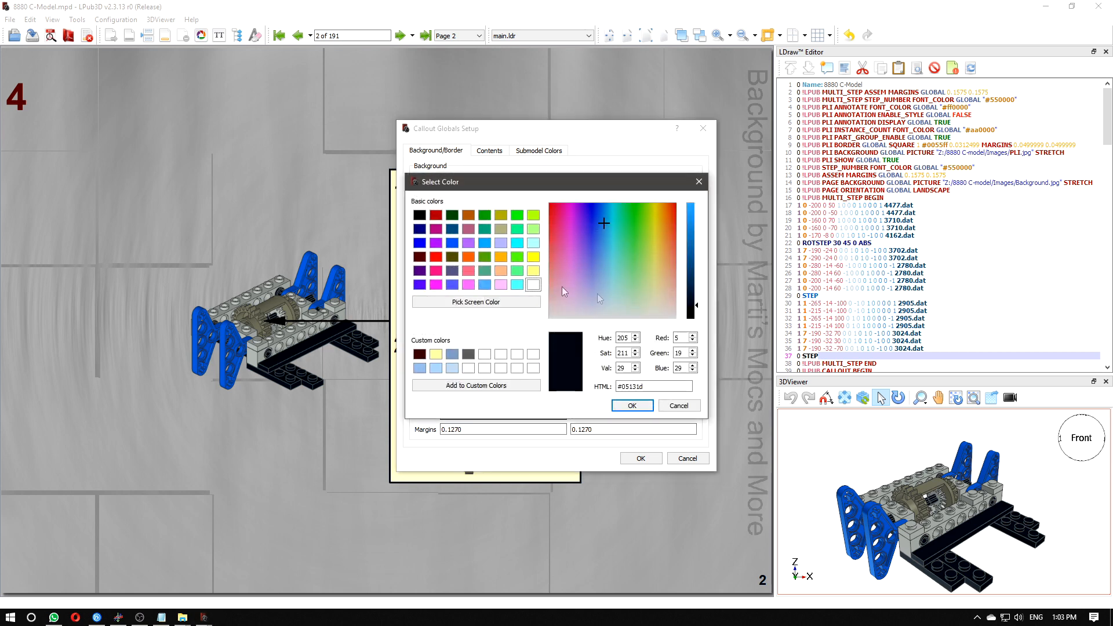
pyautogui.click(451, 215)
pyautogui.click(632, 405)
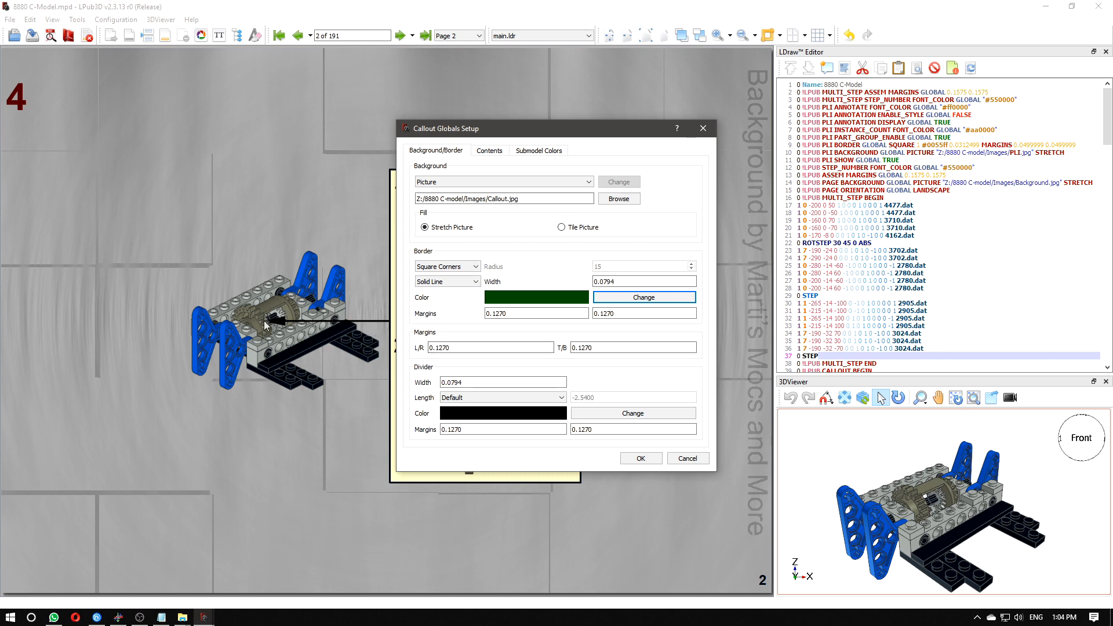
pyautogui.click(449, 345)
pyautogui.moveTo(524, 132); pyautogui.dragTo(560, 150)
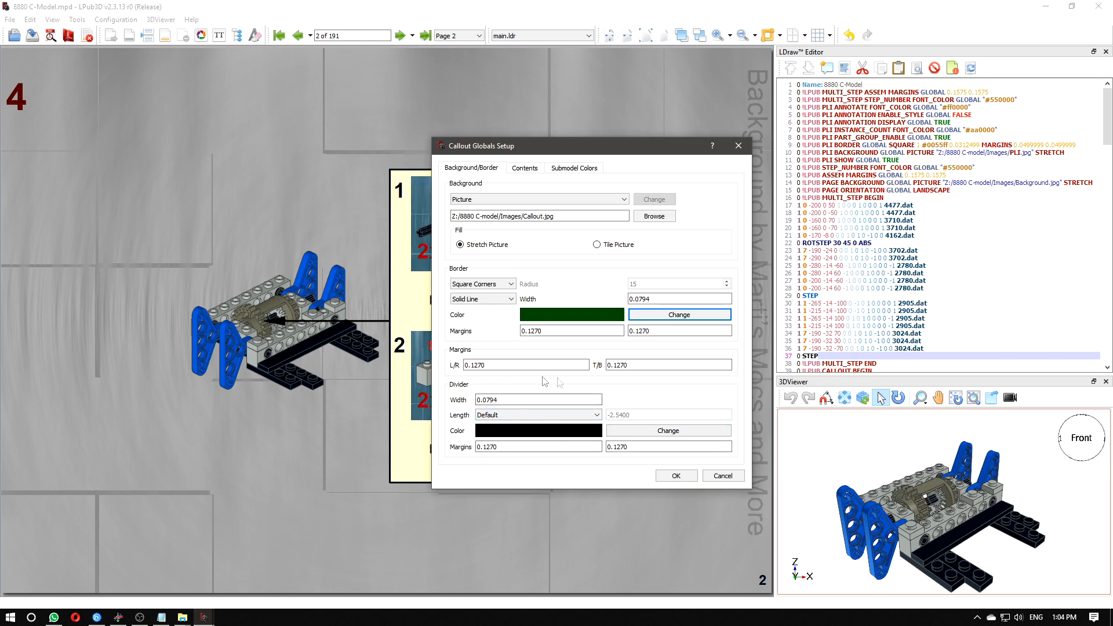
# - Set the callout step number color to red #aa0000
pyautogui.click(510, 168)
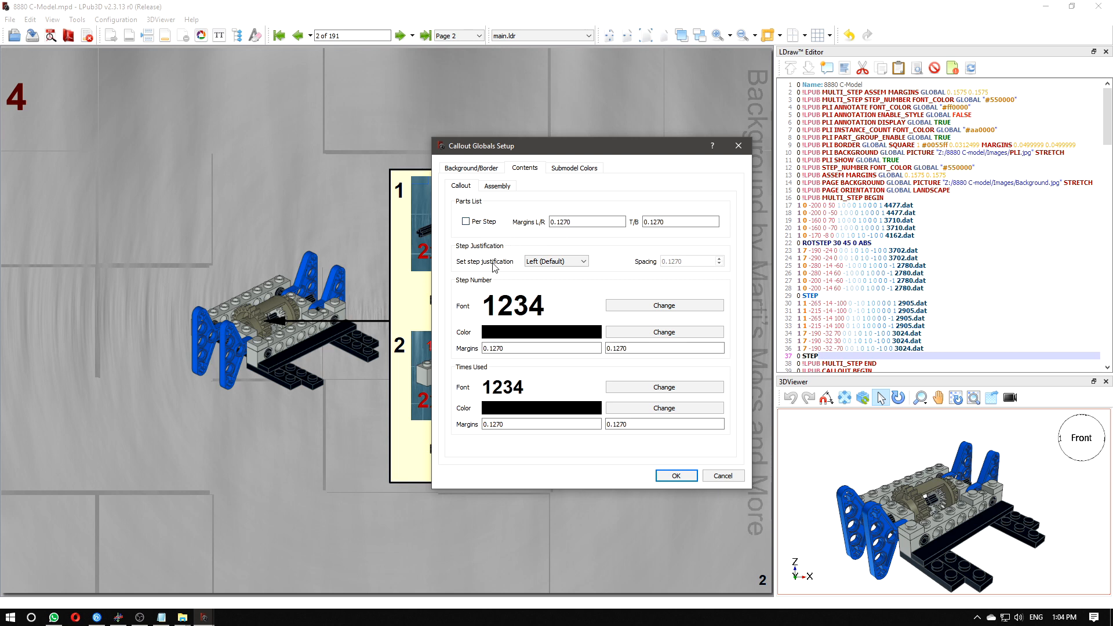
pyautogui.moveTo(530, 146); pyautogui.dragTo(669, 118)
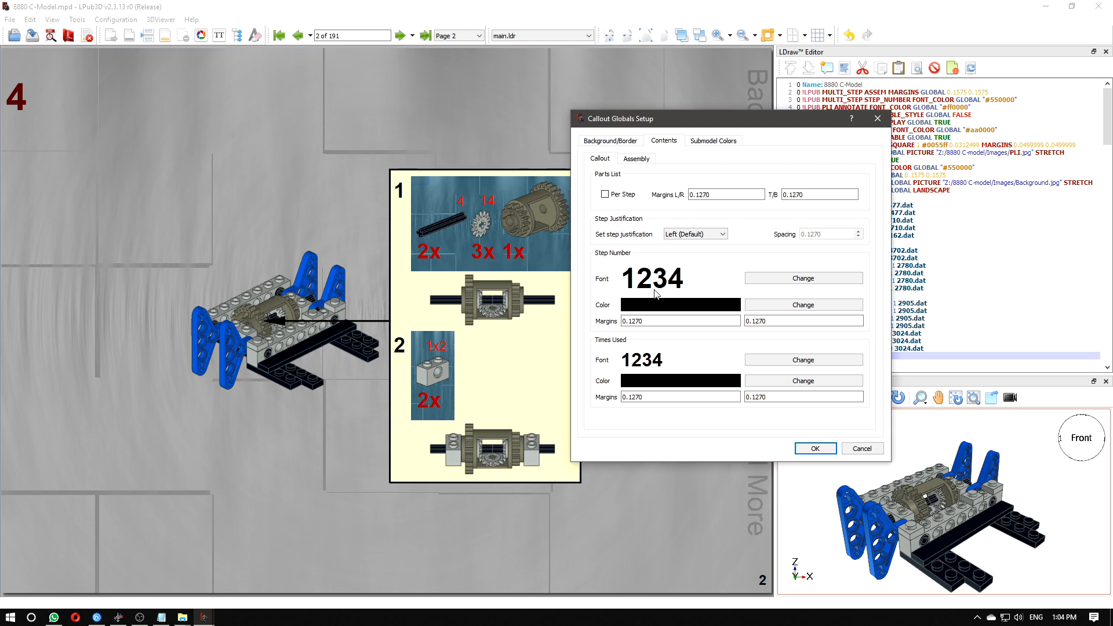
pyautogui.click(767, 312)
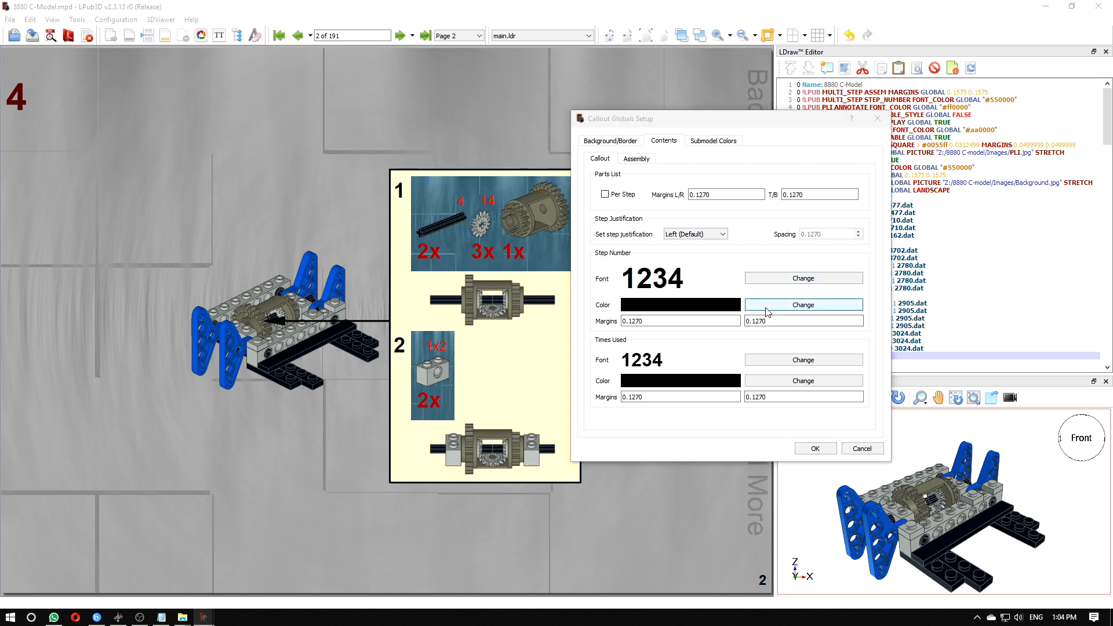
pyautogui.click(421, 258)
pyautogui.click(436, 216)
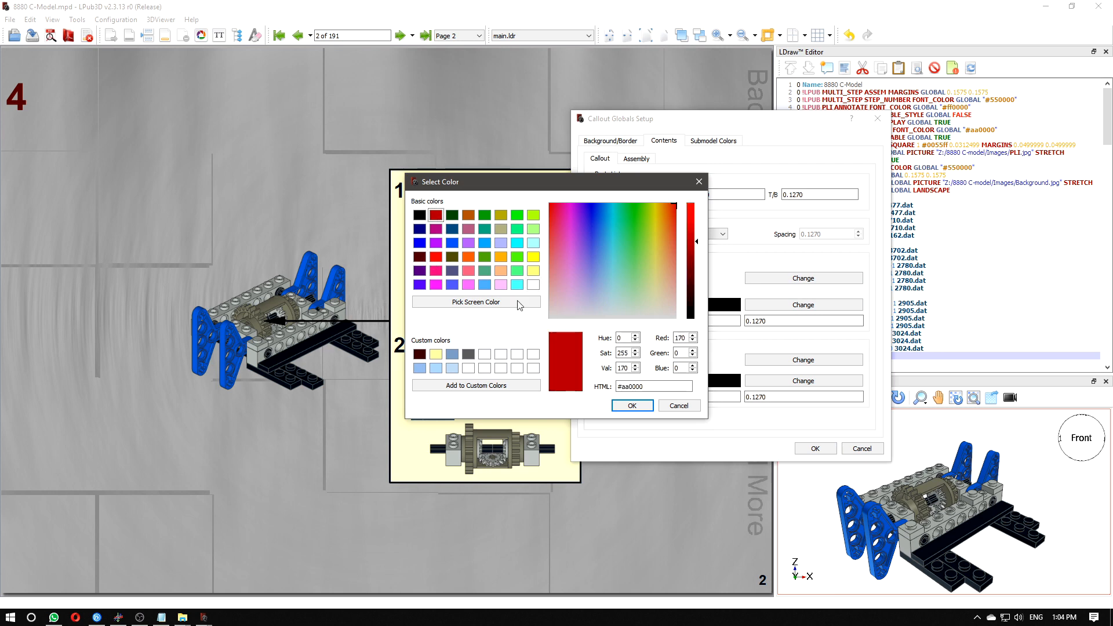
pyautogui.click(645, 412)
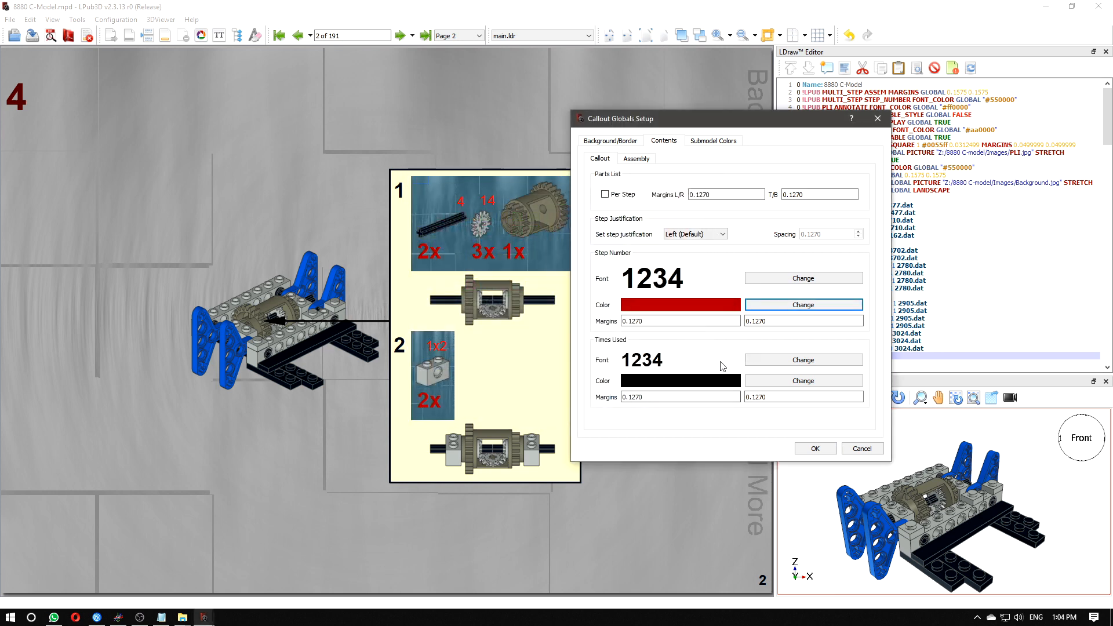
# - Set the color of the callout's times-used count to dark red #550000
pyautogui.click(782, 361)
pyautogui.click(668, 397)
pyautogui.click(775, 382)
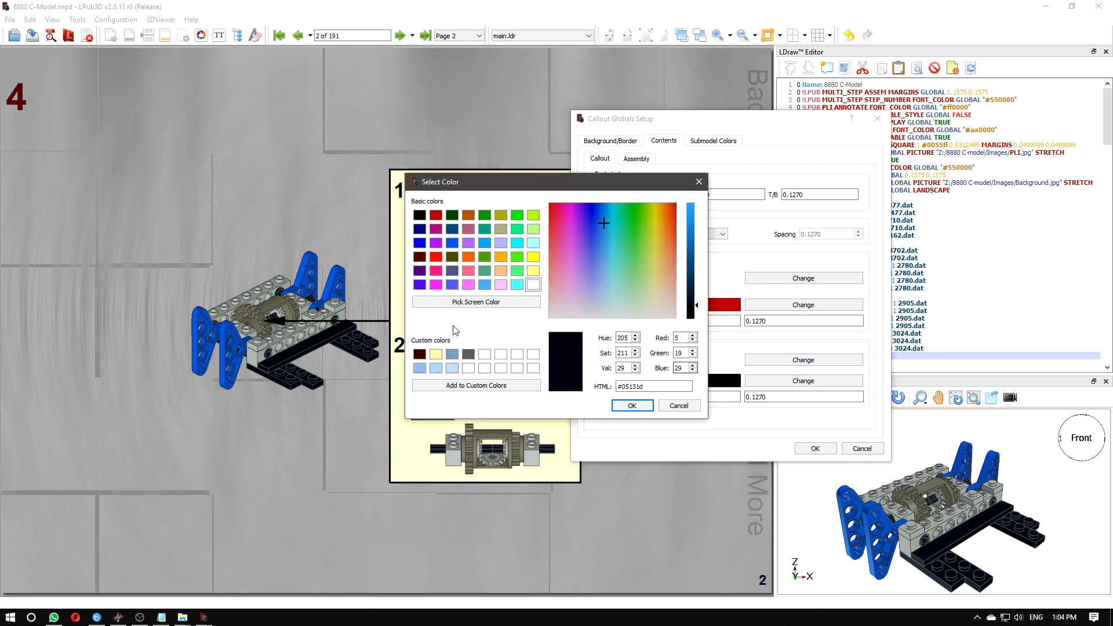
pyautogui.click(420, 257)
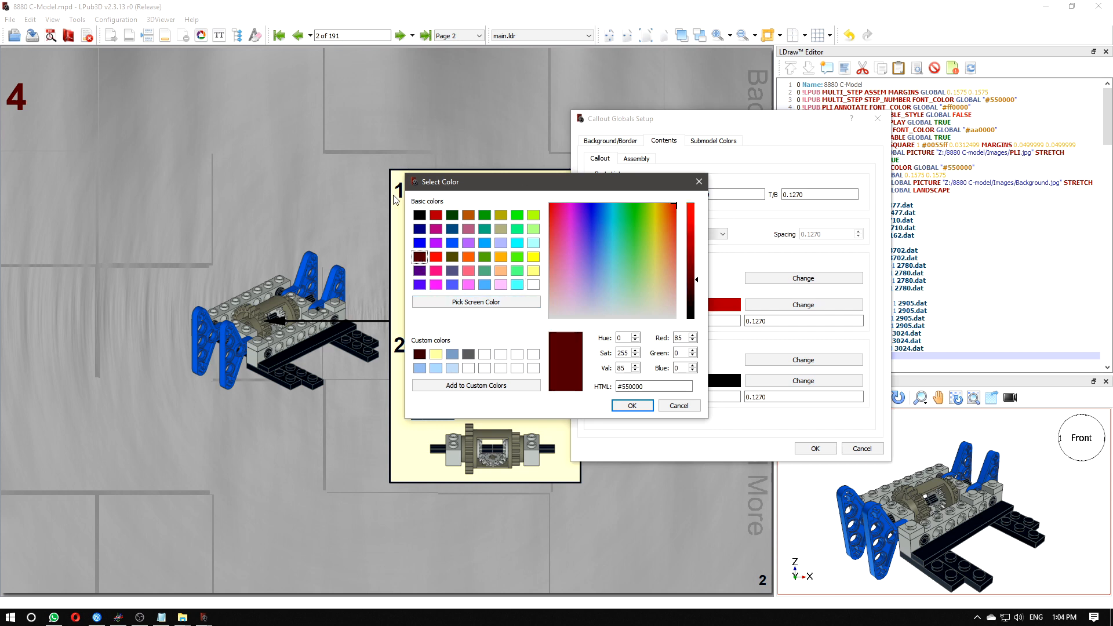
pyautogui.click(631, 405)
pyautogui.moveTo(666, 122); pyautogui.dragTo(760, 115)
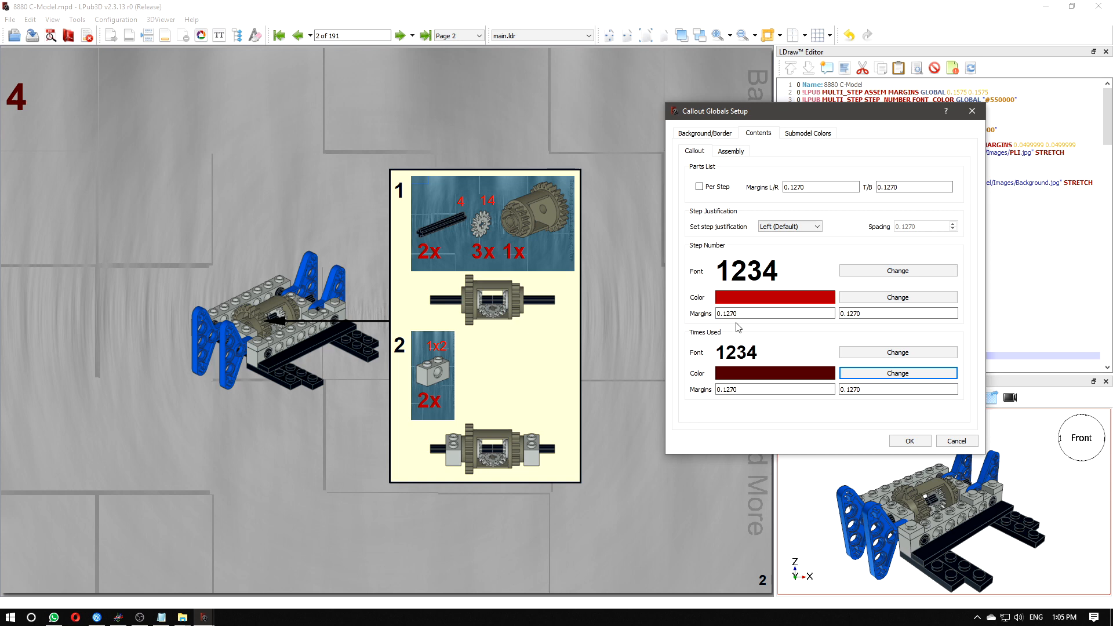
# - Review the submodel level colors and callout assembly options, and apply the callout setup
pyautogui.click(807, 134)
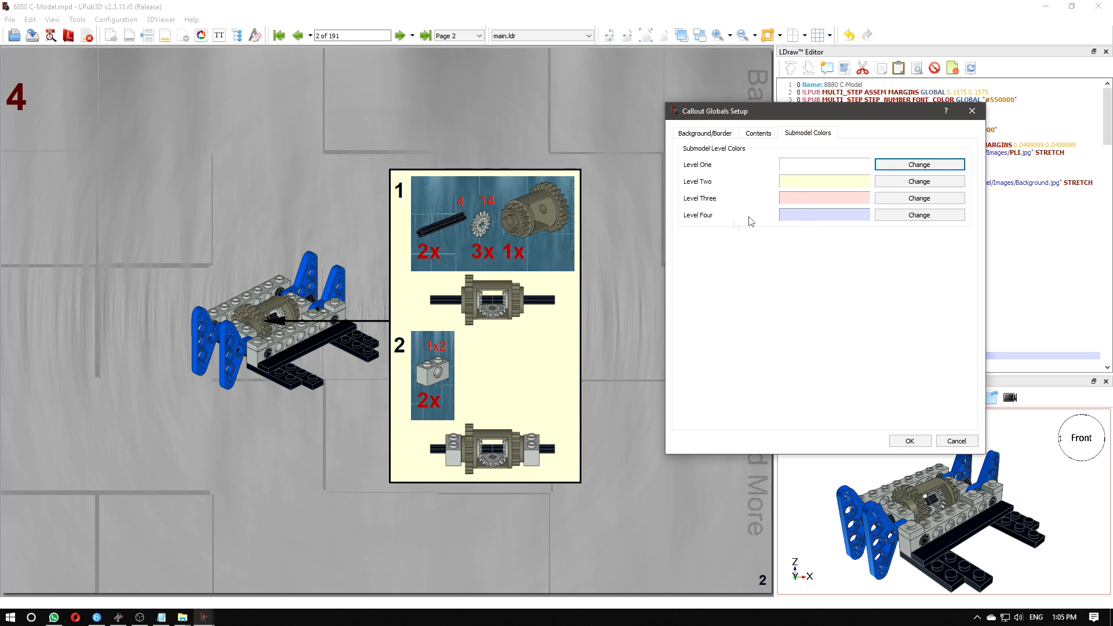
pyautogui.click(770, 135)
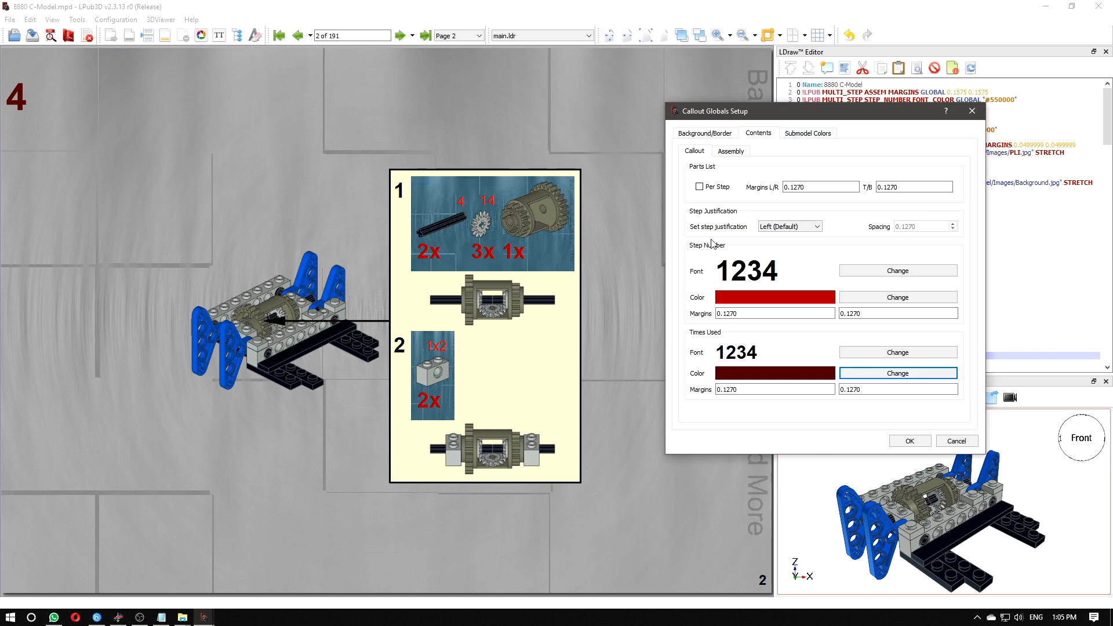
pyautogui.click(725, 152)
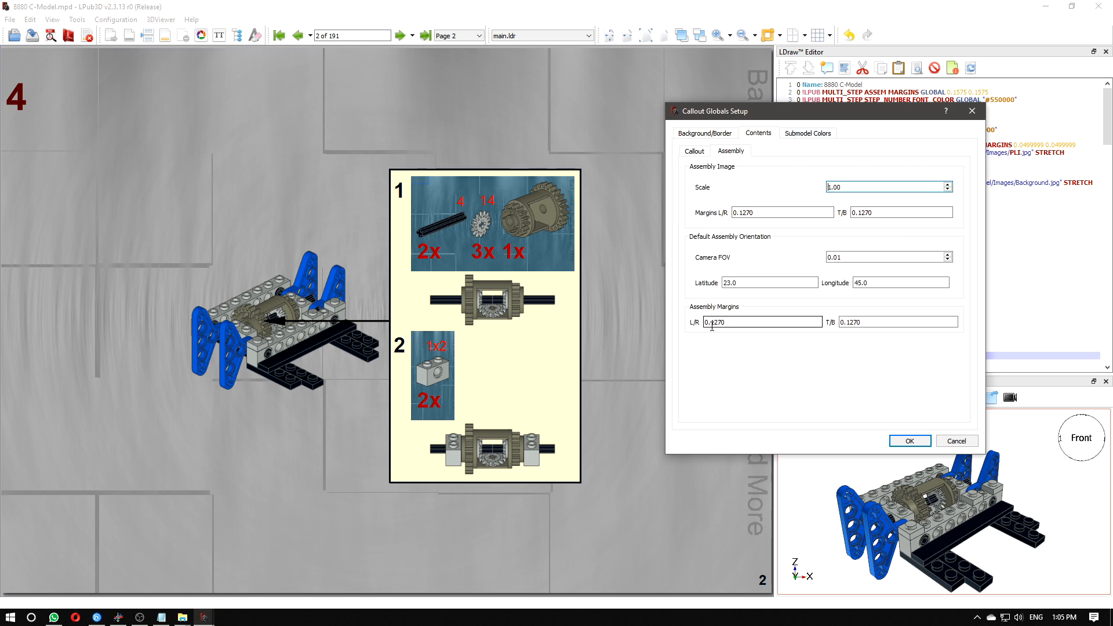
pyautogui.click(694, 151)
pyautogui.click(907, 444)
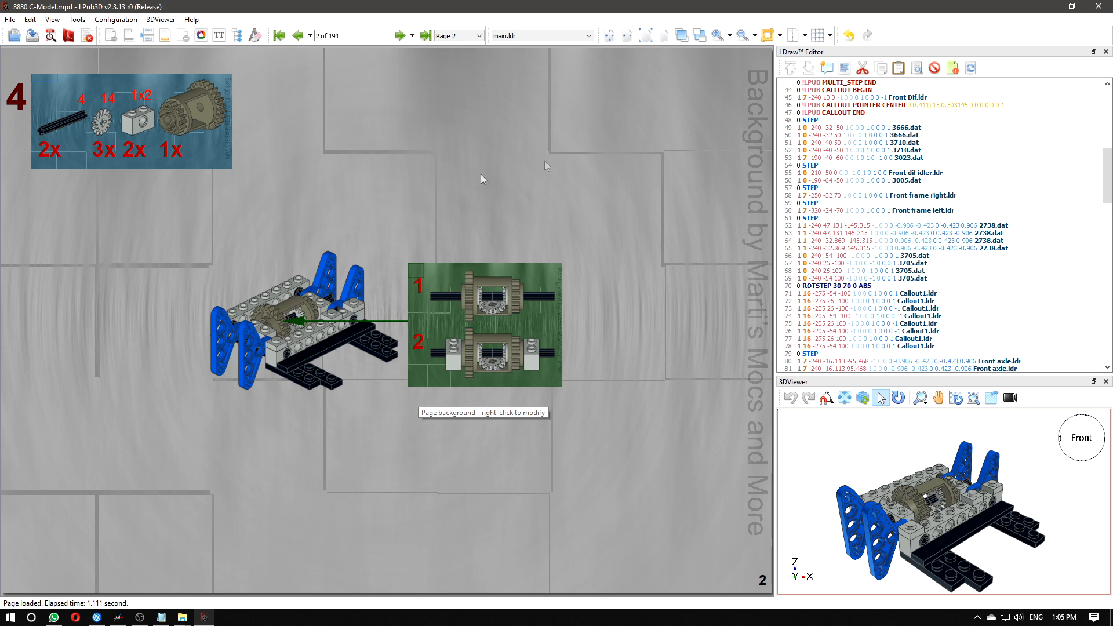
# - Save the model file and review the global LPUB commands at the start of its LDraw code
pyautogui.scroll(3, 1000, 201)
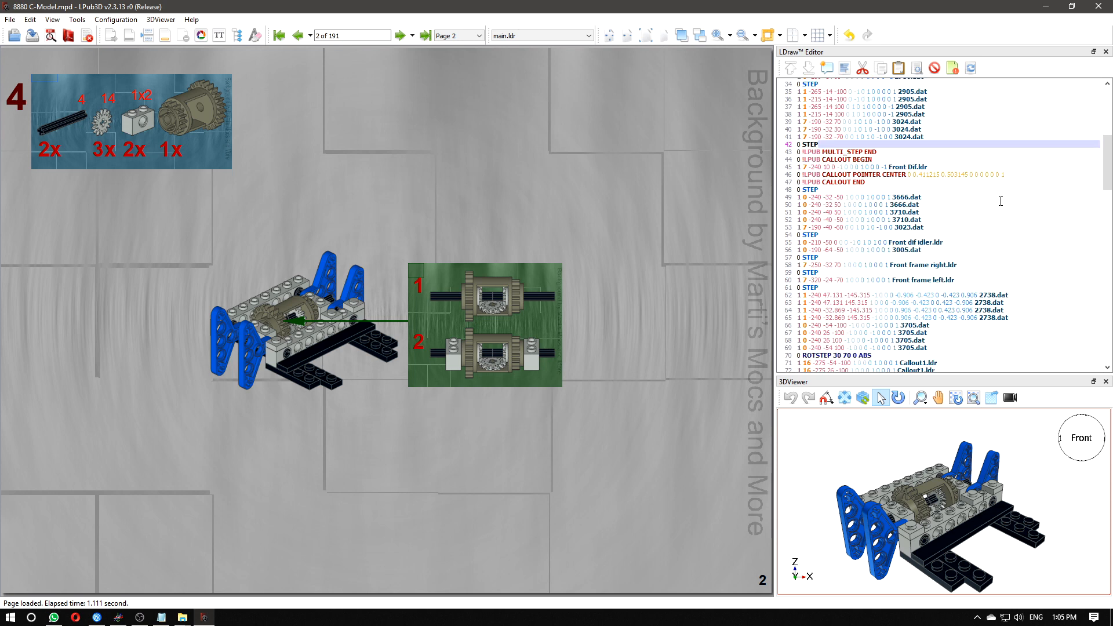
pyautogui.scroll(5, 1000, 201)
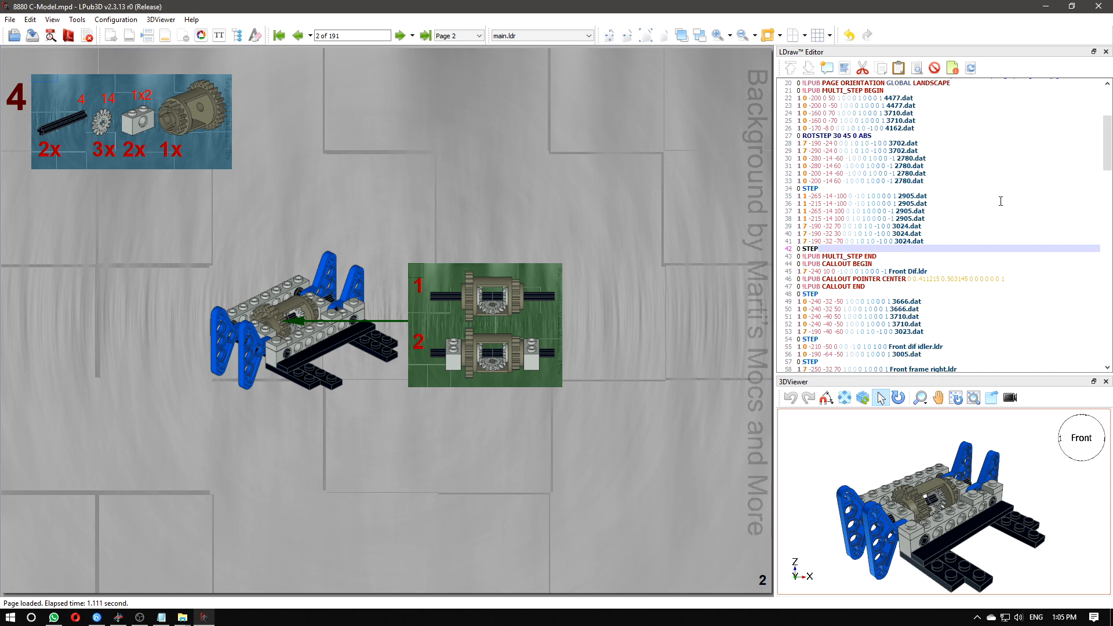
pyautogui.click(31, 36)
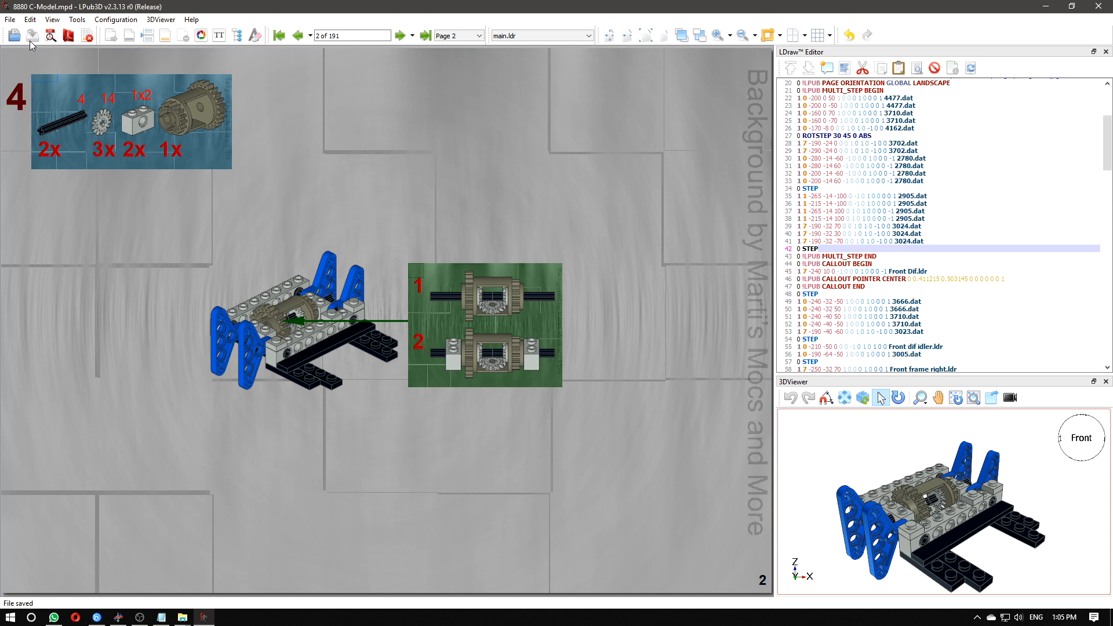
pyautogui.scroll(6, 858, 222)
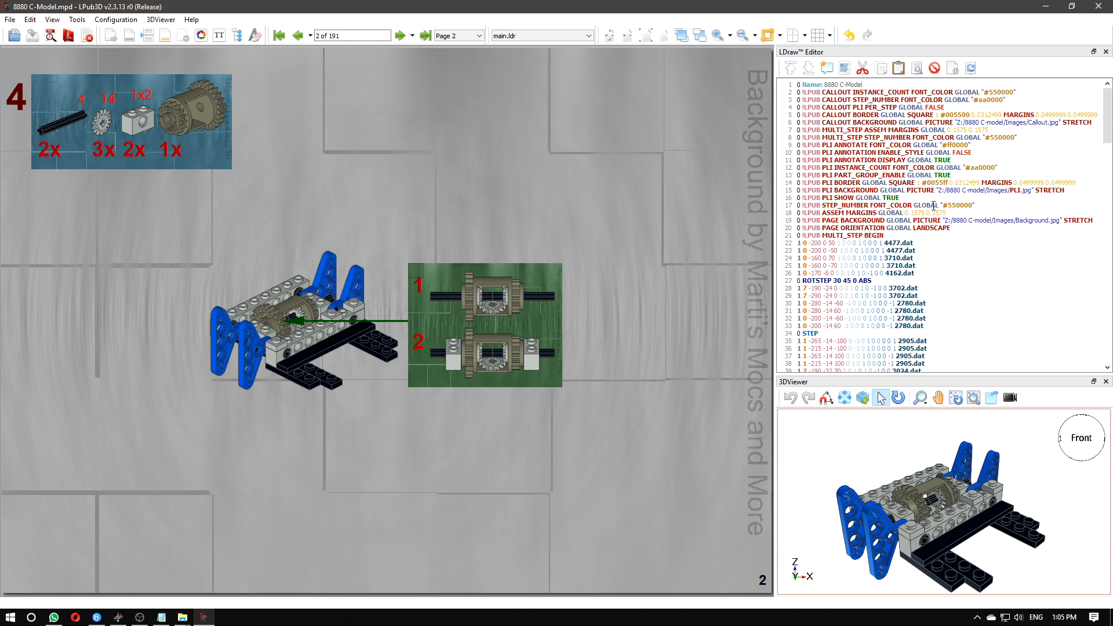
pyautogui.moveTo(938, 239)
pyautogui.mouseDown()
pyautogui.moveTo(950, 87)
pyautogui.moveTo(953, 231)
pyautogui.mouseUp()
pyautogui.click(955, 231)
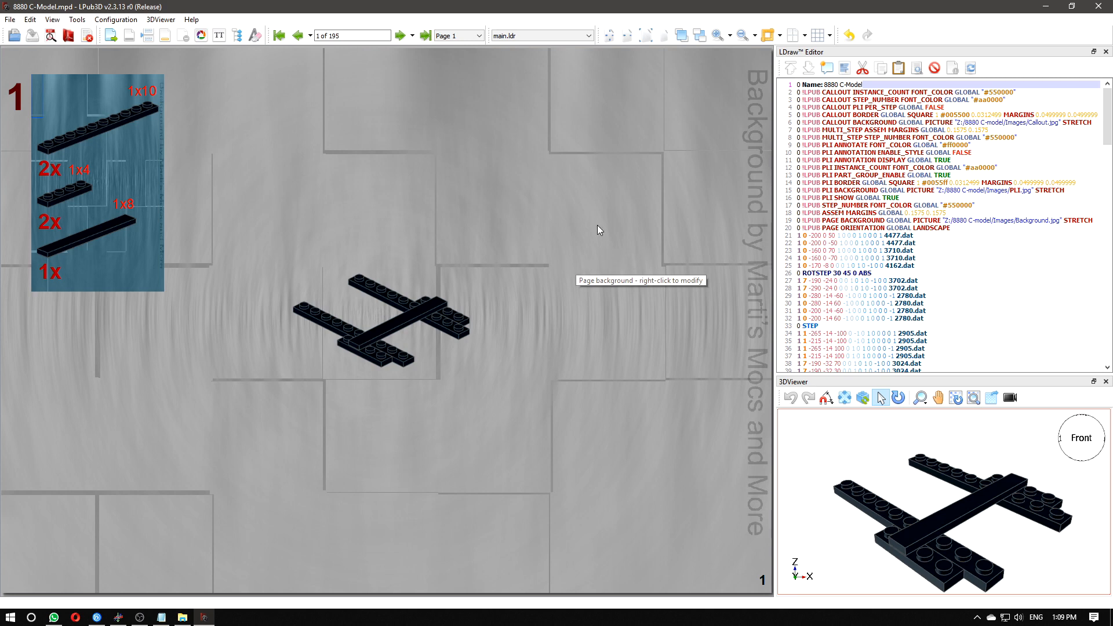
# - Open a blank Notepad document and place its window over the instruction page
pyautogui.press('super')
pyautogui.write('not')
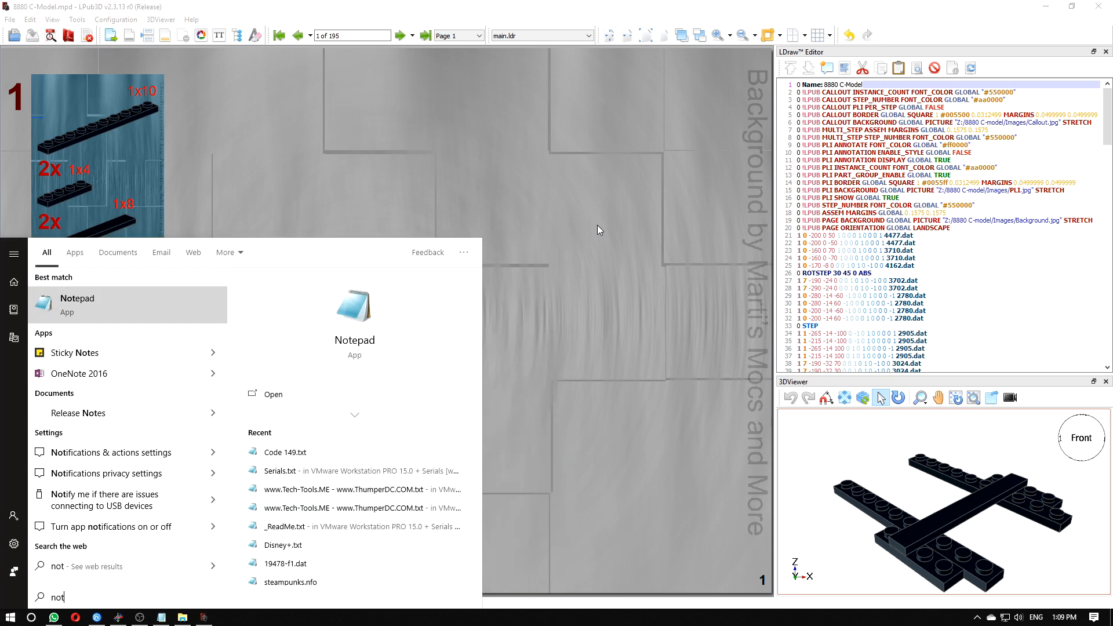
pyautogui.press('Return')
pyautogui.moveTo(84, 269); pyautogui.dragTo(584, 139)
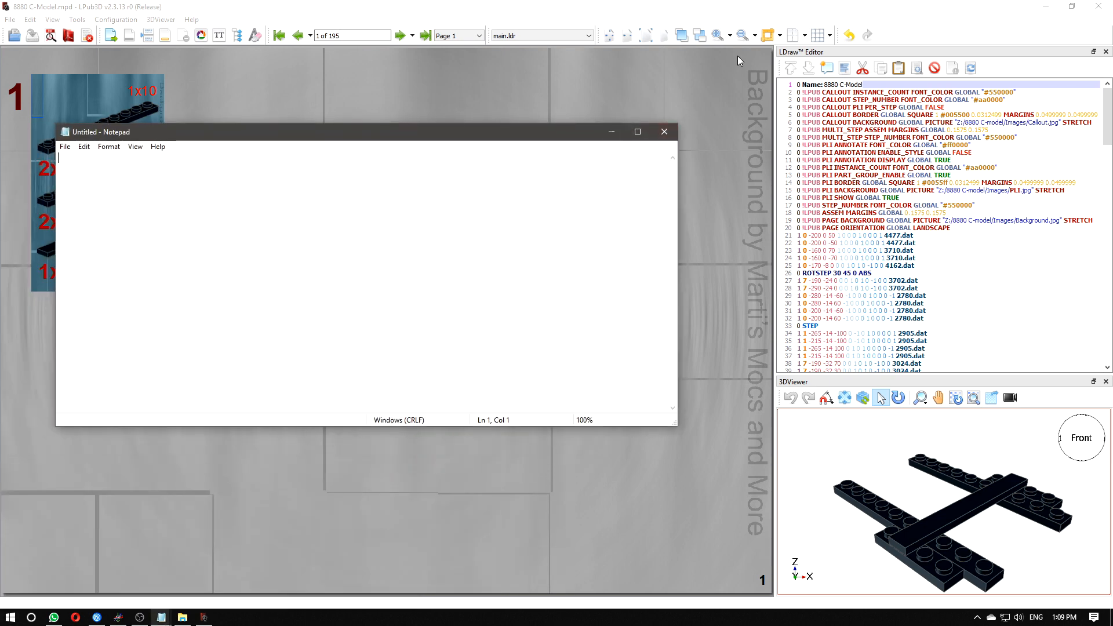
# - Copy all global !LPUB command lines from the start of the LDraw code into the blank Notepad document
pyautogui.click(651, 67)
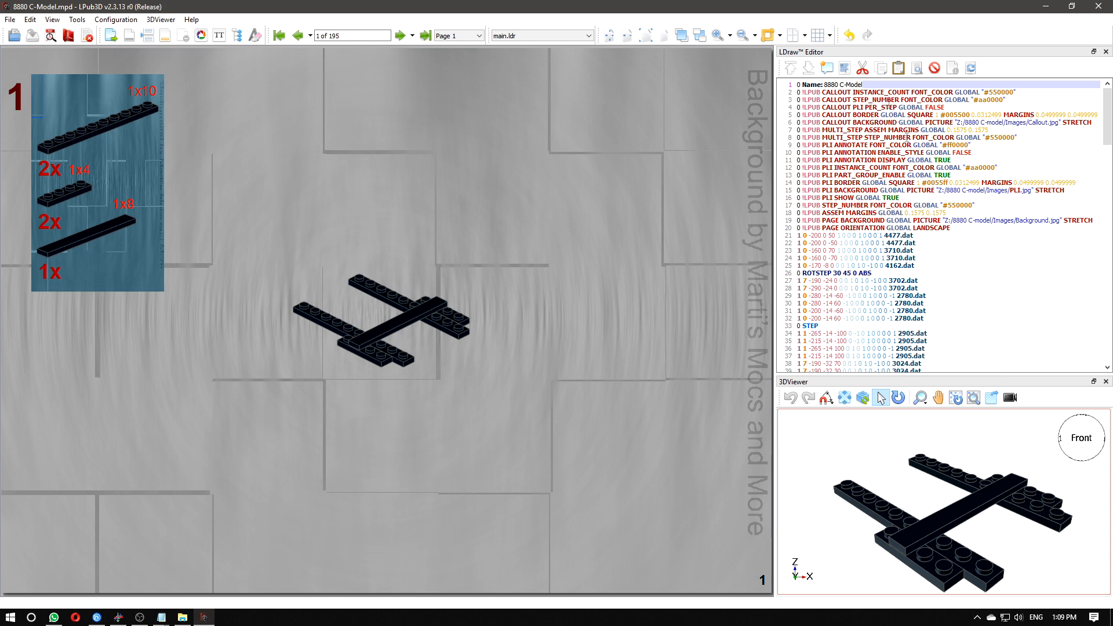
pyautogui.moveTo(953, 230); pyautogui.dragTo(873, 84)
pyautogui.hotkey('ctrl', 'c')
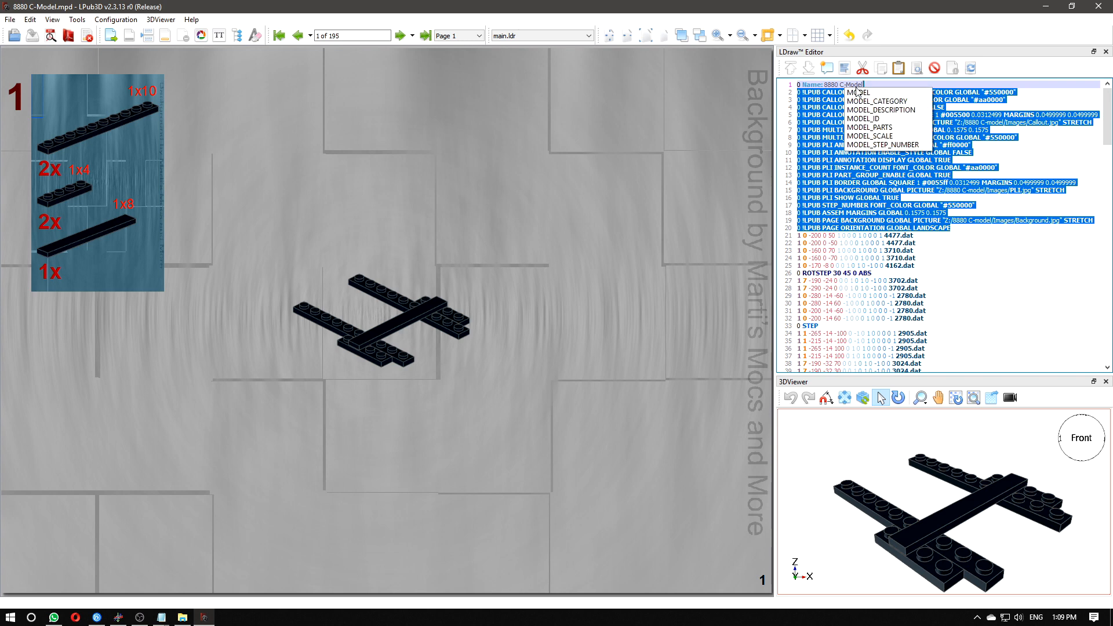
pyautogui.click(979, 229)
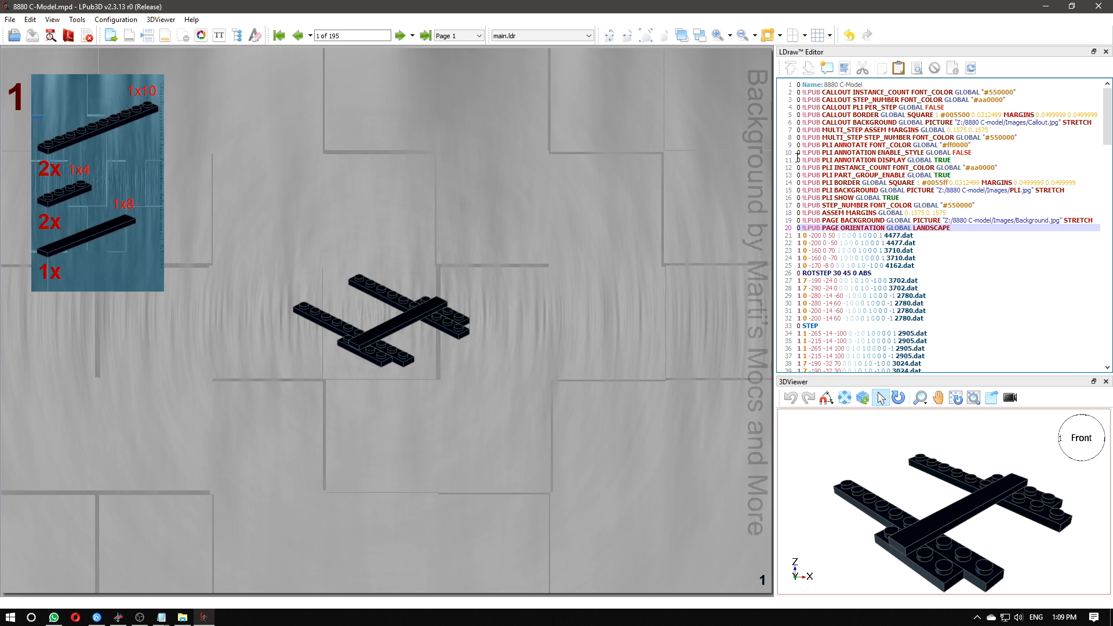
pyautogui.moveTo(185, 619)
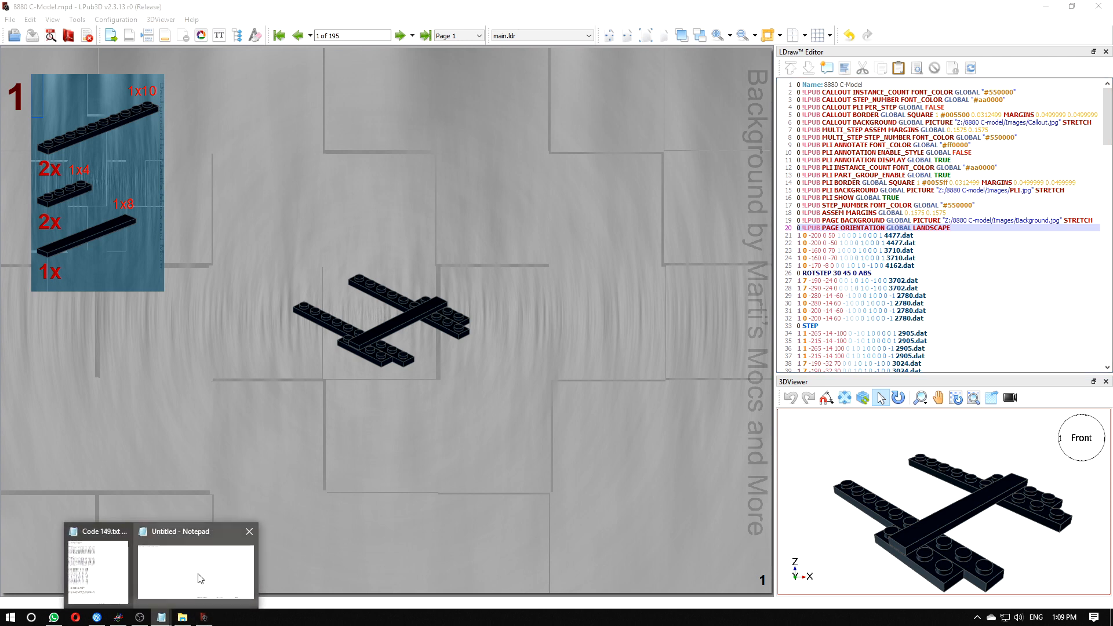
pyautogui.click(200, 571)
pyautogui.moveTo(450, 133); pyautogui.dragTo(583, 144)
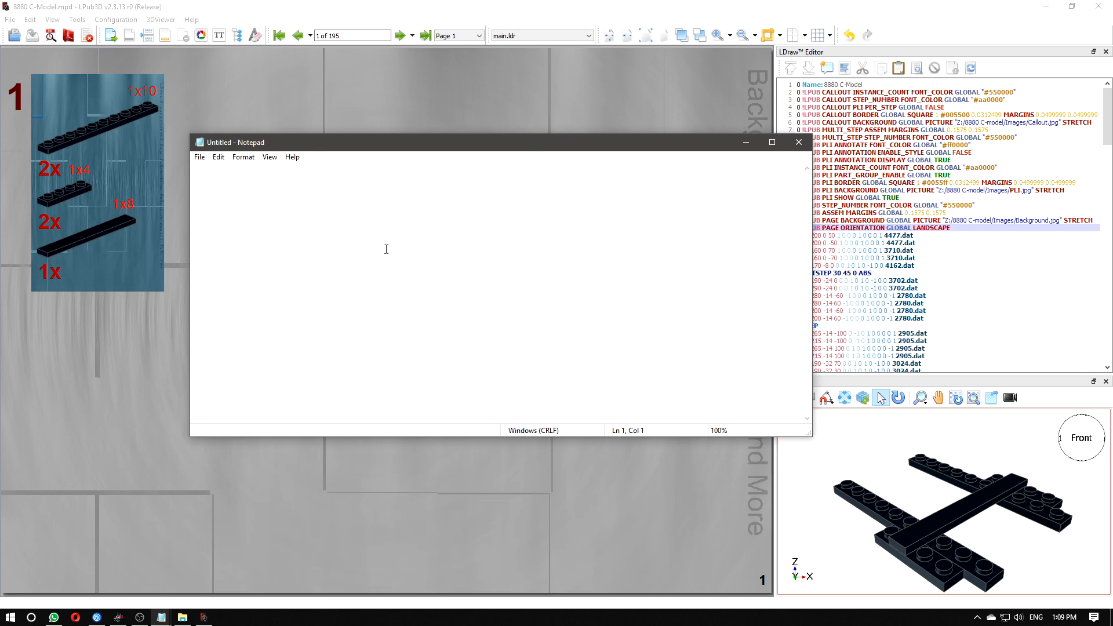
pyautogui.hotkey('ctrl', 'v')
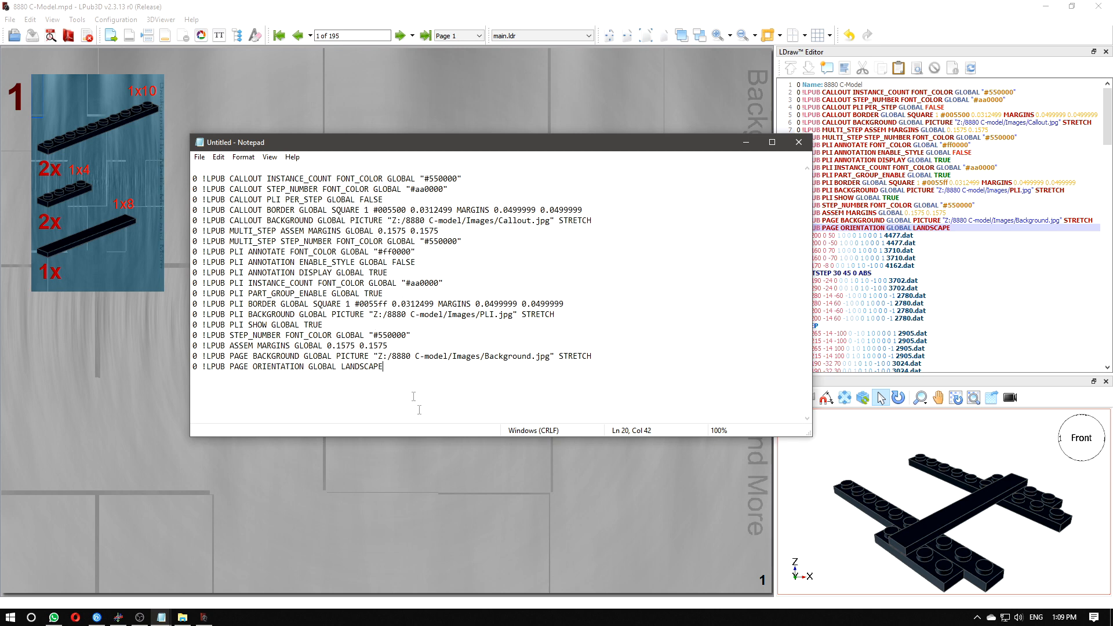
pyautogui.moveTo(655, 147); pyautogui.dragTo(0, 186)
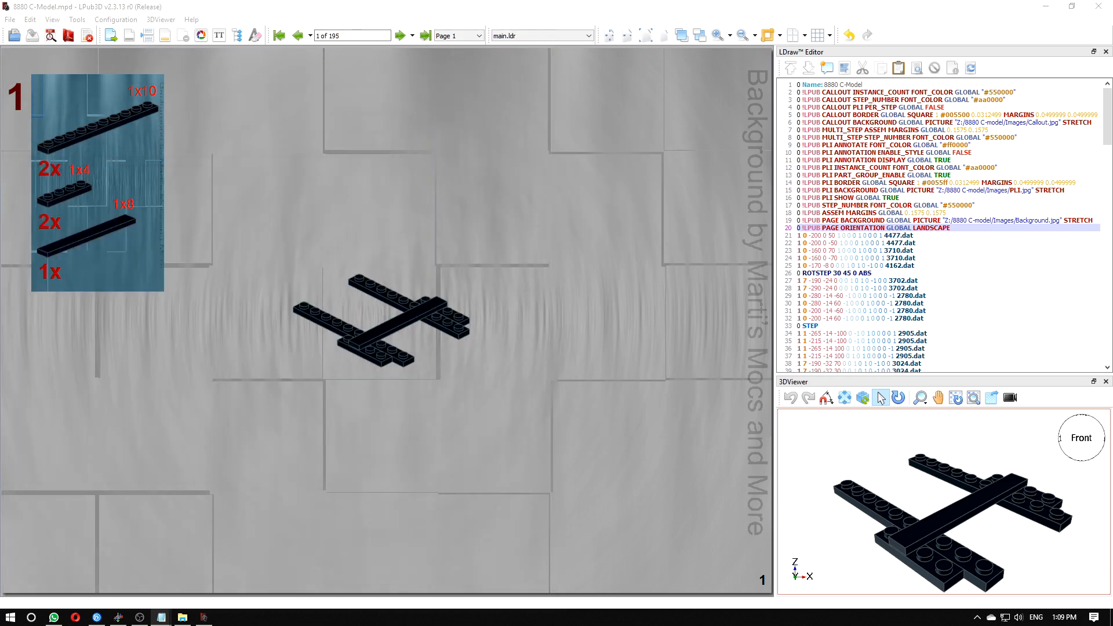
# - Launch a second LPub3D window and open the file 8880 C-Model - Copy.mpd in it
pyautogui.press('super')
pyautogui.write('lp')
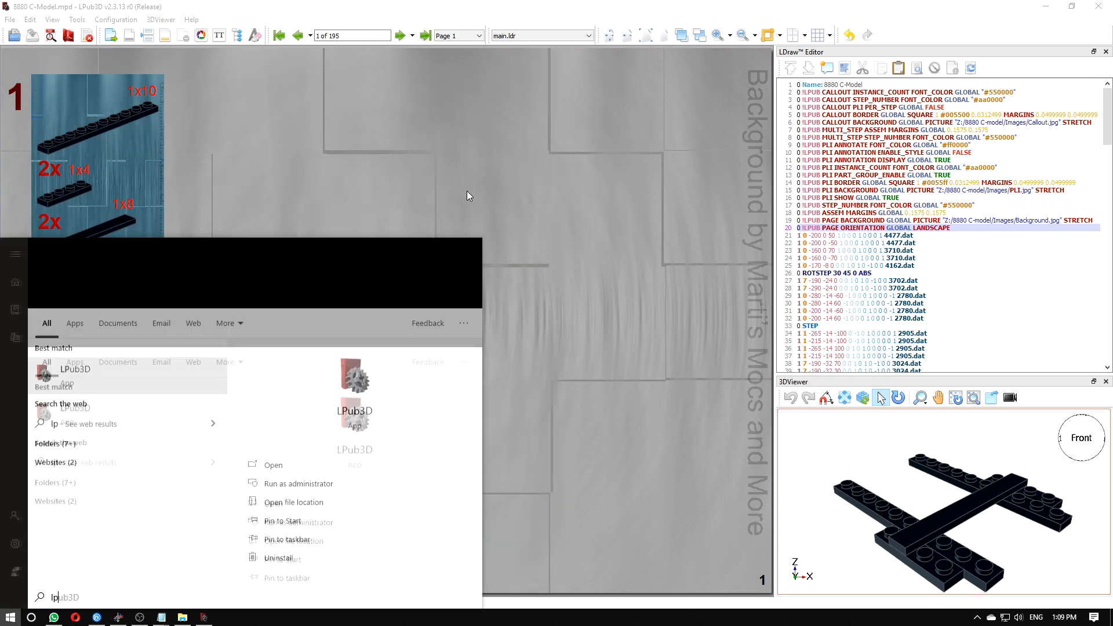
pyautogui.press('Return')
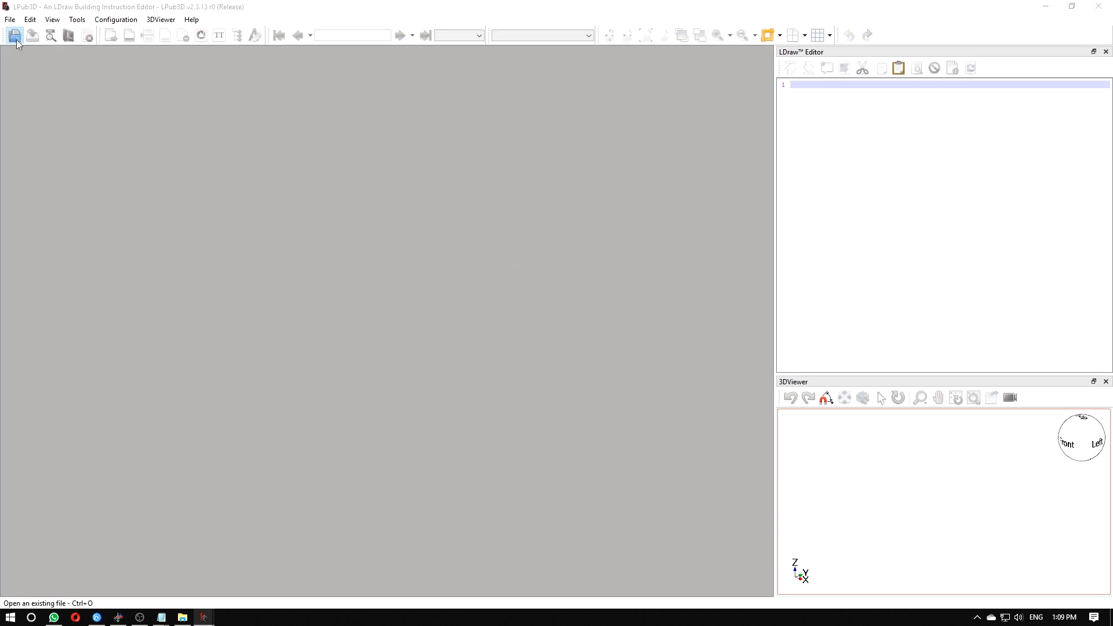
pyautogui.click(16, 39)
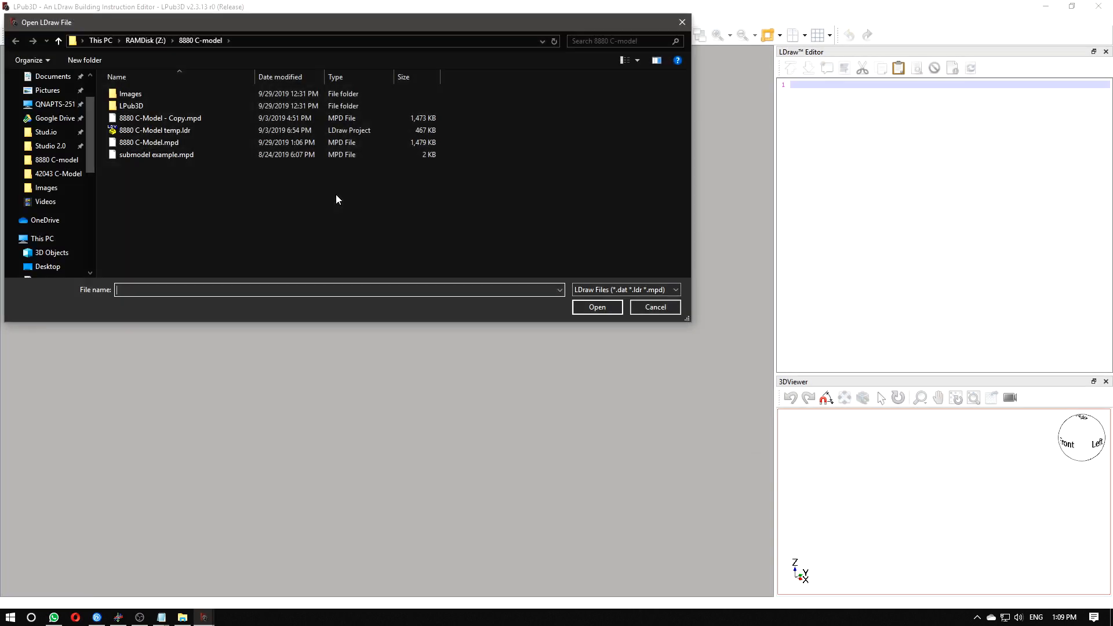
pyautogui.click(162, 119)
pyautogui.click(599, 311)
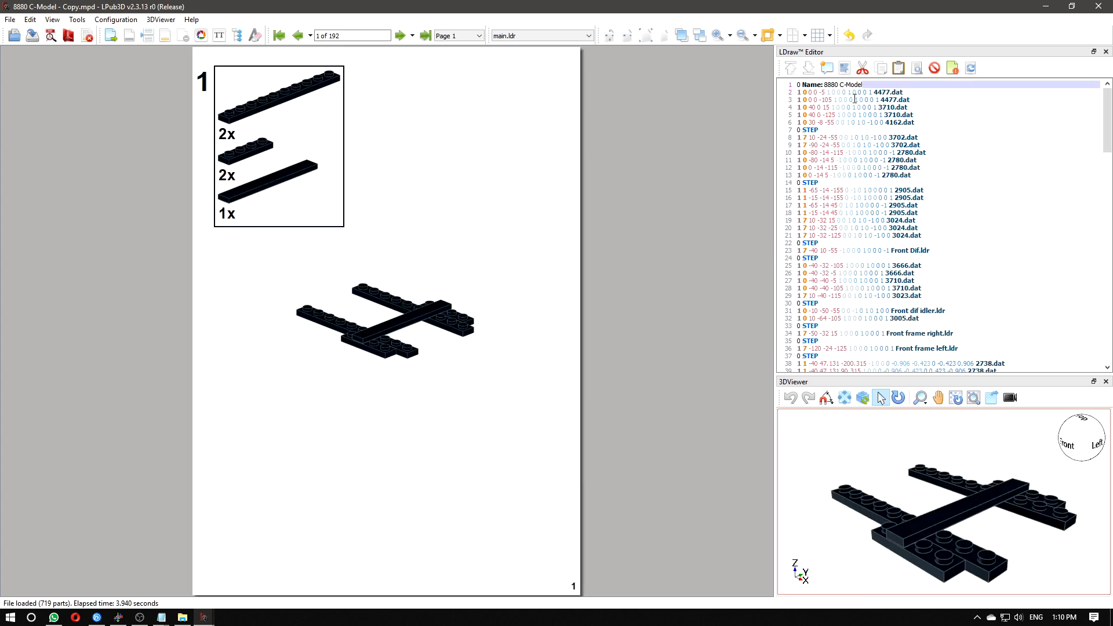
# - Paste the copied global !LPUB lines below the Name line of the model copy's code and update the page
pyautogui.click(869, 87)
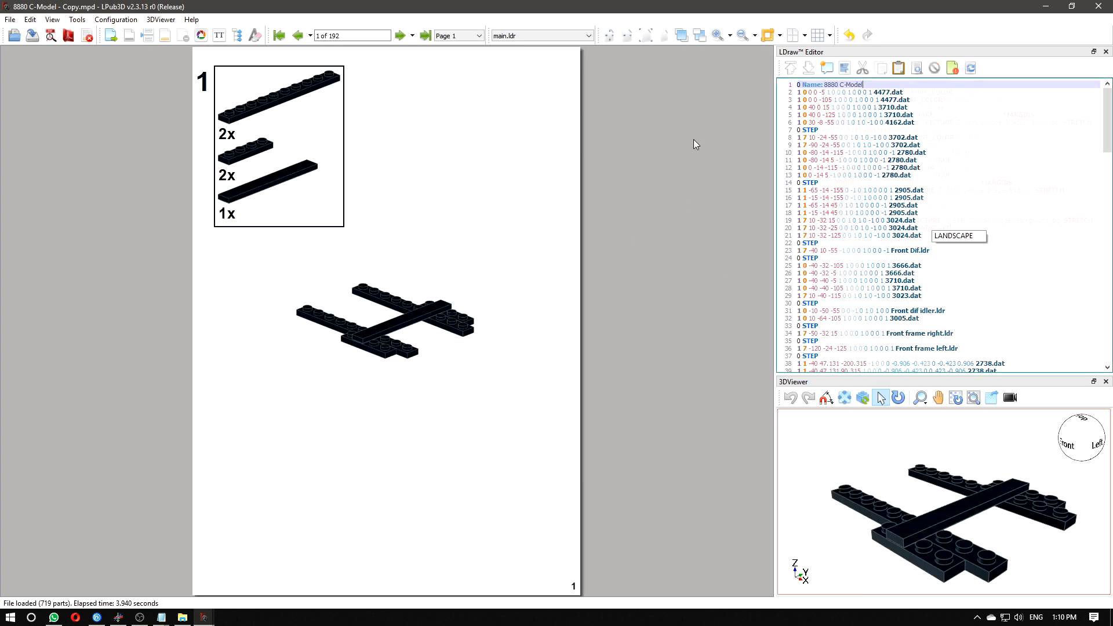
pyautogui.hotkey('ctrl', 'v')
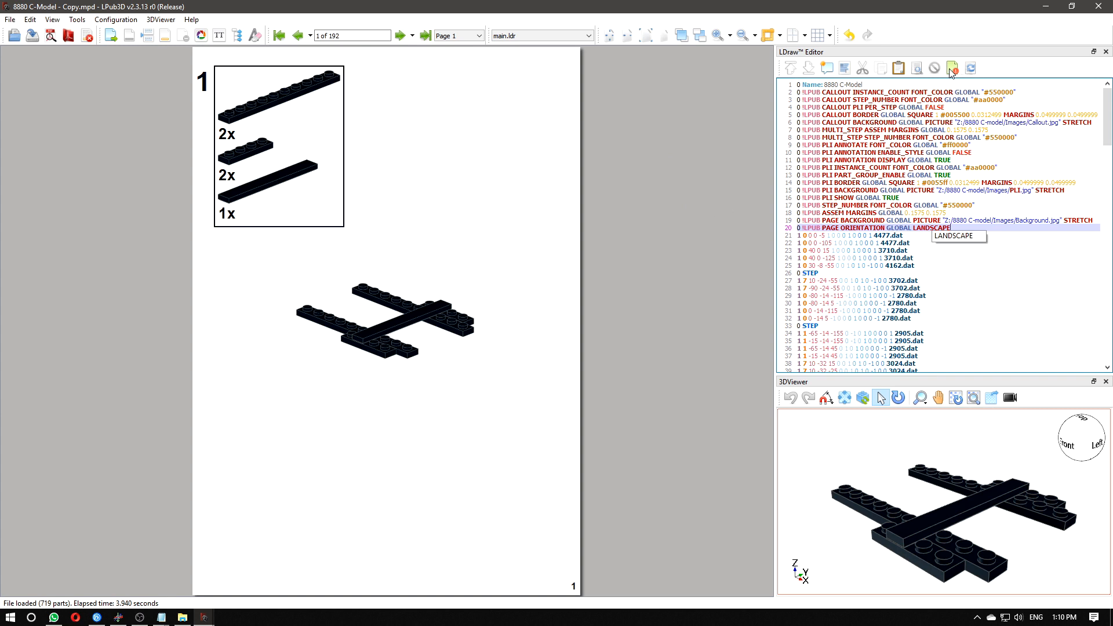
pyautogui.click(881, 90)
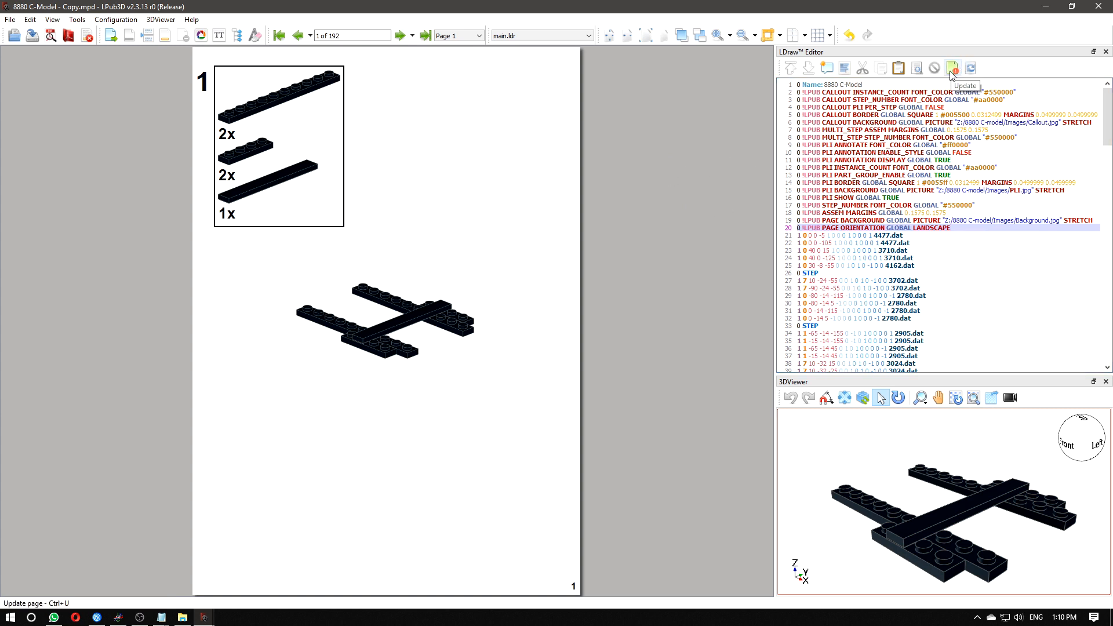
pyautogui.click(952, 71)
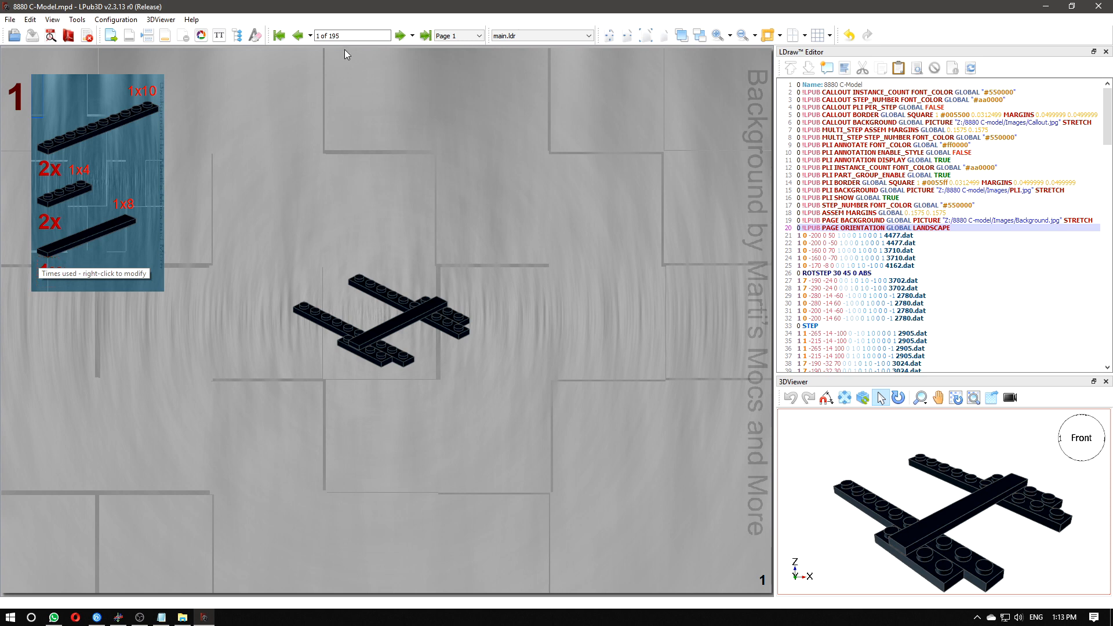
# - In 8880 C-Model.mpd, add the next two steps to page 1 so that steps 1 to 3 share it
pyautogui.click(329, 37)
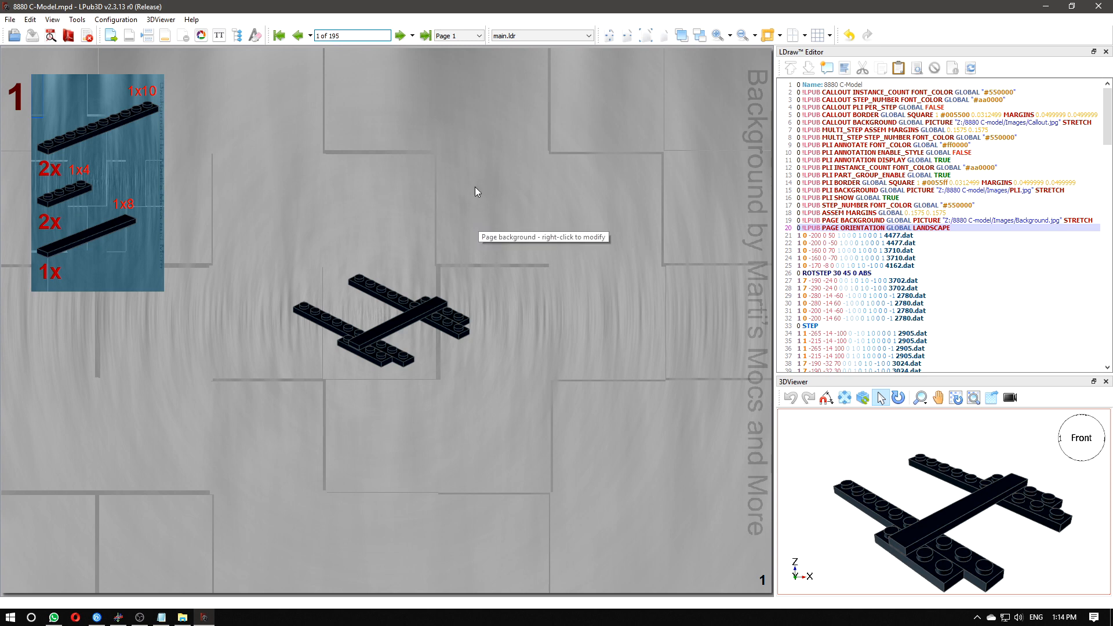
pyautogui.rightClick(360, 168)
pyautogui.click(413, 176)
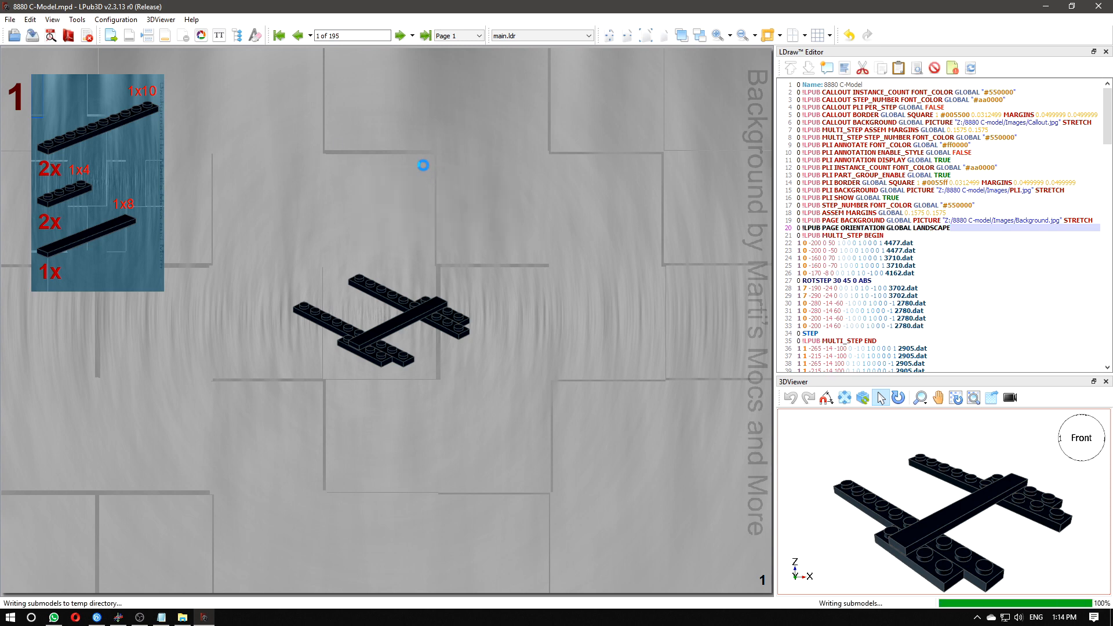
pyautogui.rightClick(499, 148)
pyautogui.rightClick(557, 84)
pyautogui.click(604, 90)
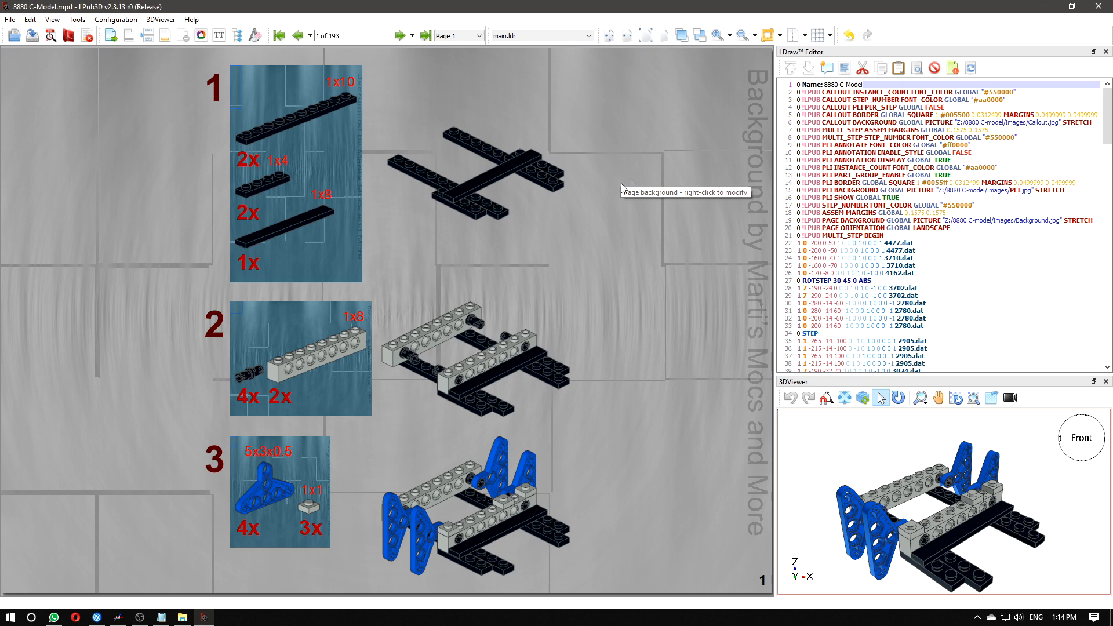
# - Check the assembly scale setting of step 1 without changing its model size
pyautogui.rightClick(491, 179)
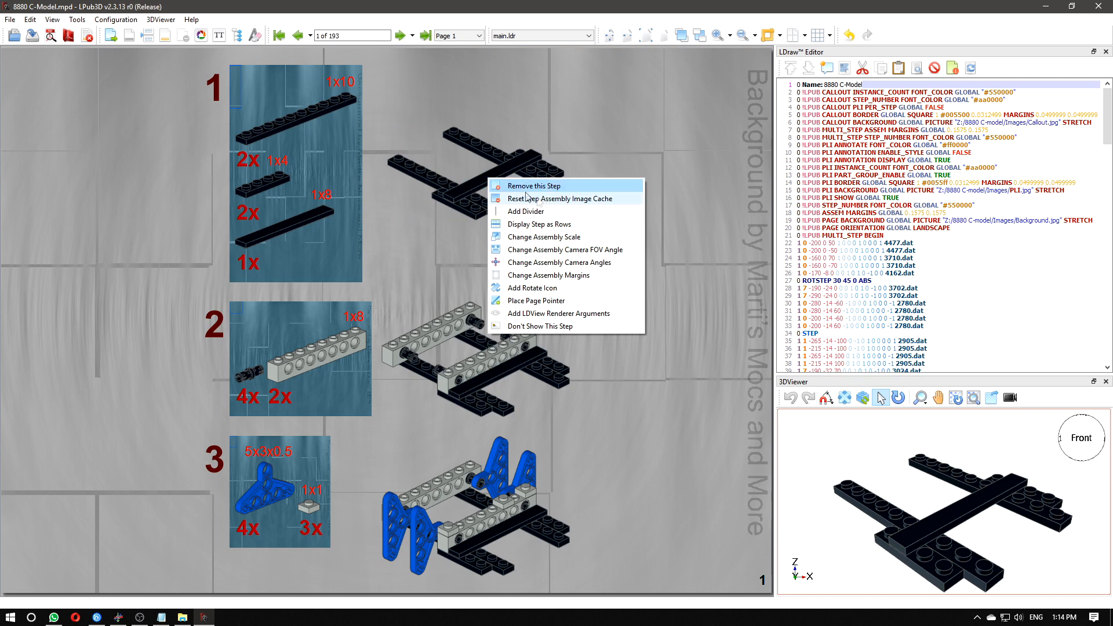
pyautogui.click(581, 236)
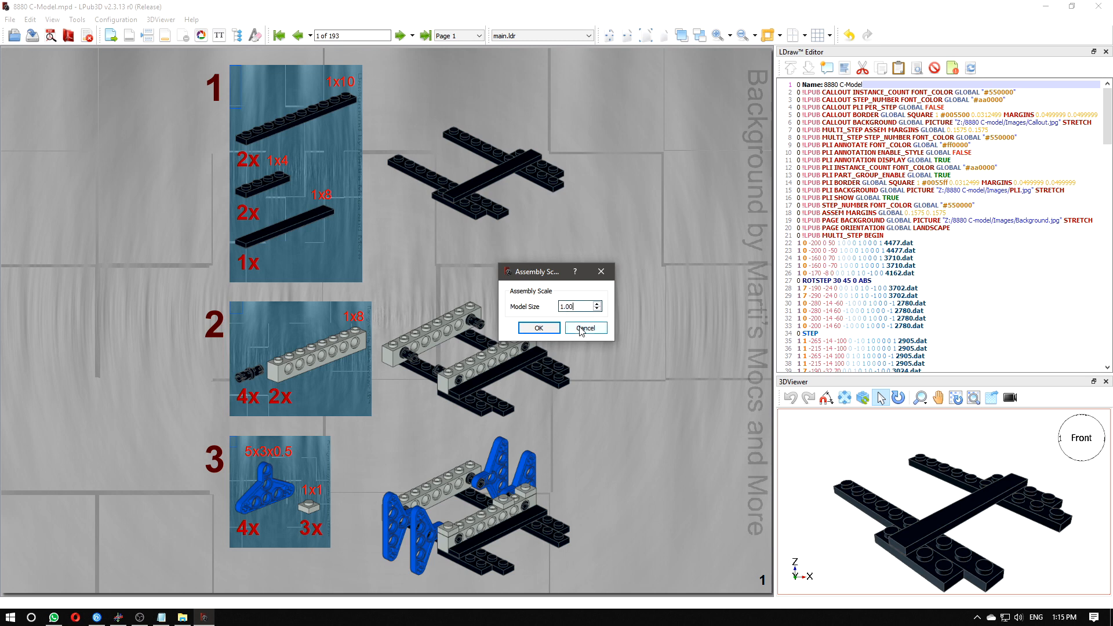
pyautogui.click(539, 328)
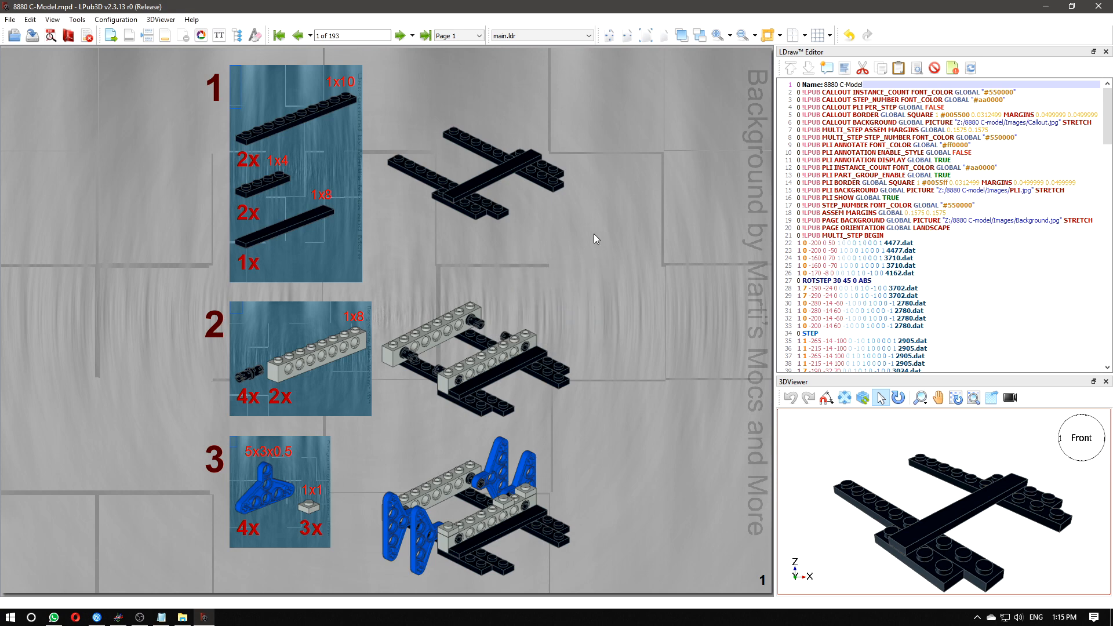
# - Bring up Code 149.txt in Notepad and examine its prepared assembly margin, model scale, callout and placement commands
pyautogui.moveTo(0, 114); pyautogui.dragTo(726, 169)
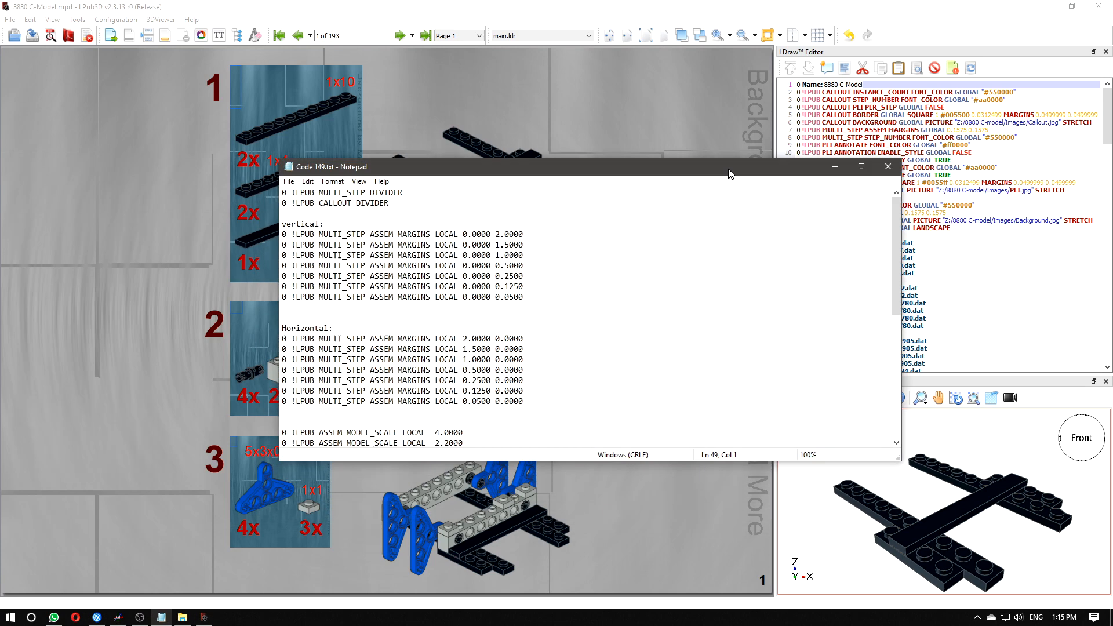
pyautogui.scroll(-6, 634, 318)
pyautogui.click(375, 255)
pyautogui.moveTo(370, 246); pyautogui.dragTo(430, 244)
pyautogui.scroll(2, 404, 311)
pyautogui.scroll(3, 430, 245)
pyautogui.moveTo(365, 234); pyautogui.dragTo(443, 245)
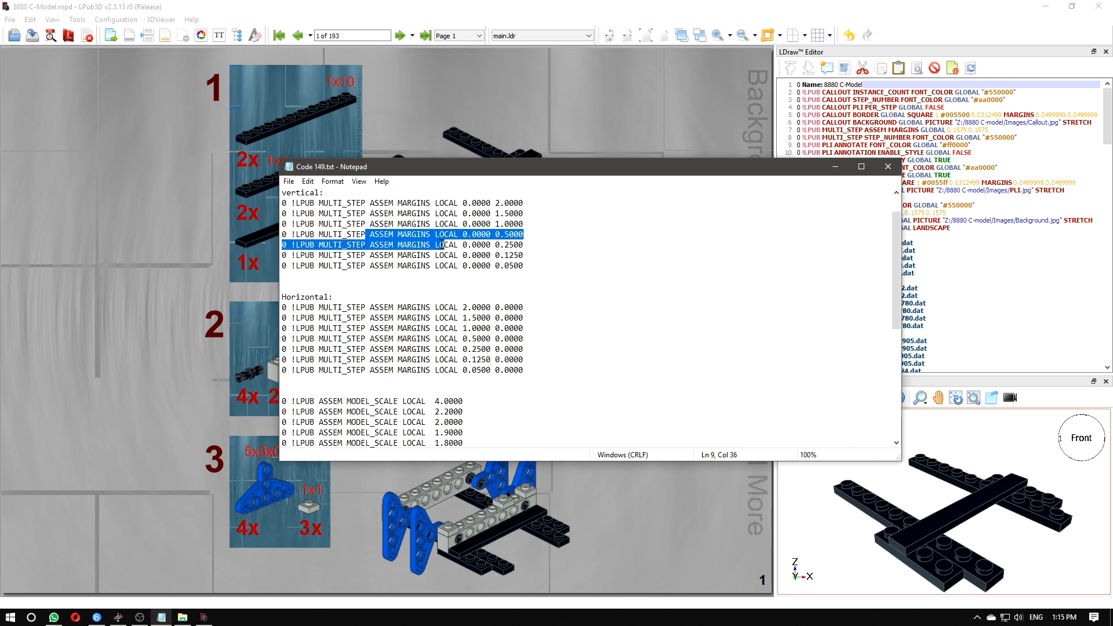
pyautogui.click(565, 252)
pyautogui.scroll(1, 571, 267)
pyautogui.scroll(-8, 514, 286)
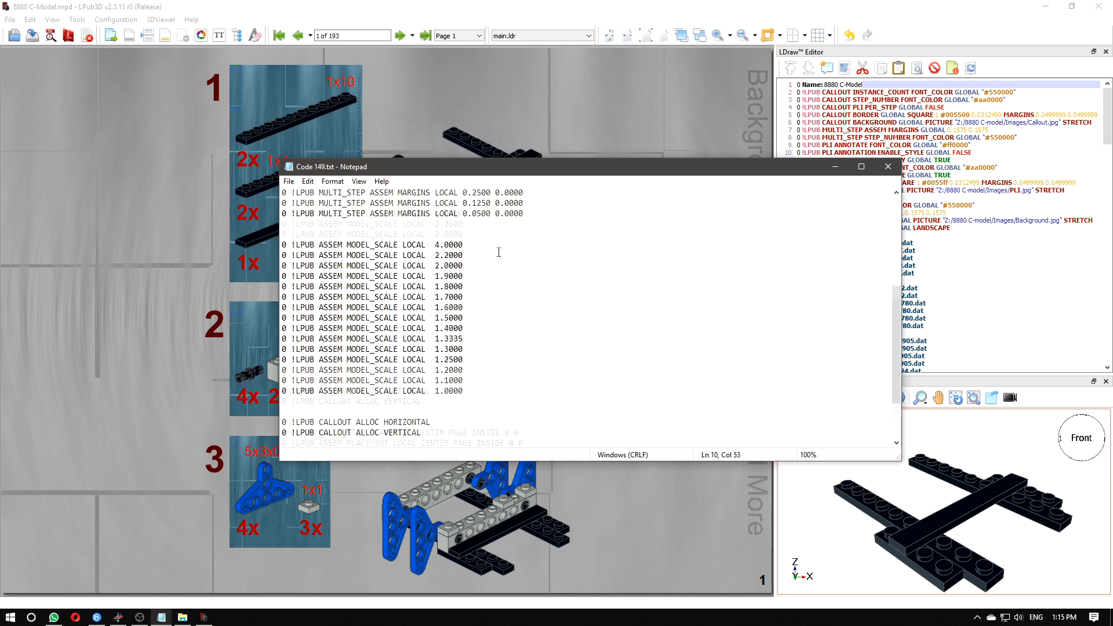
pyautogui.moveTo(538, 174); pyautogui.dragTo(529, 201)
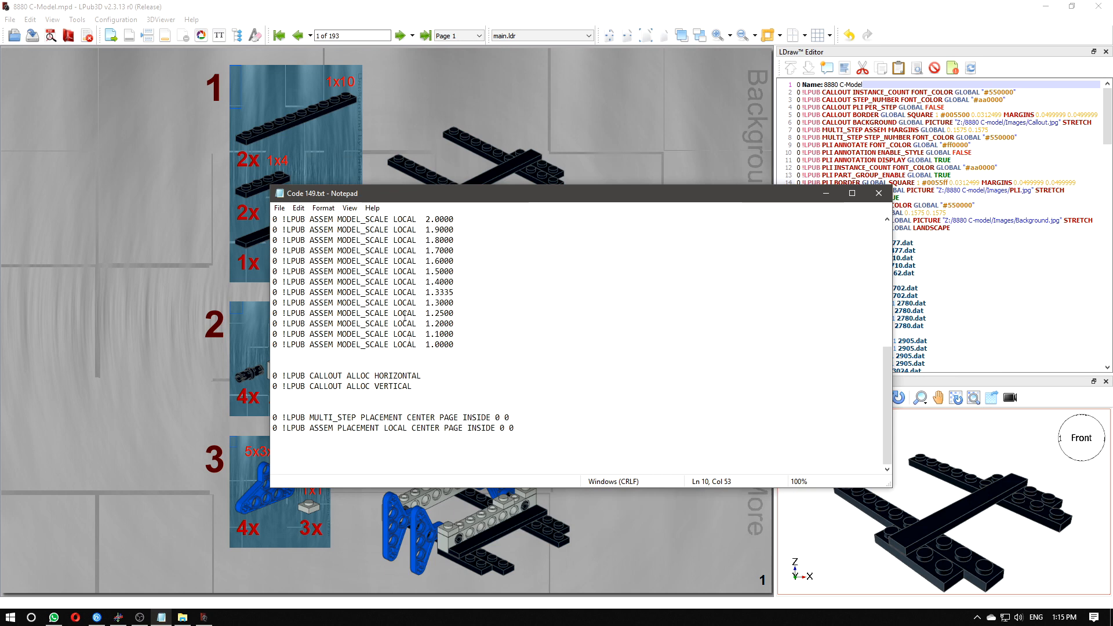
# - Copy the line "0 !LPUB ASSEM MODEL_SCALE LOCAL 1.5000" from Code 149.txt and move Notepad out of the way
pyautogui.click(467, 271)
pyautogui.moveTo(468, 266); pyautogui.dragTo(467, 263)
pyautogui.hotkey('ctrl', 'c')
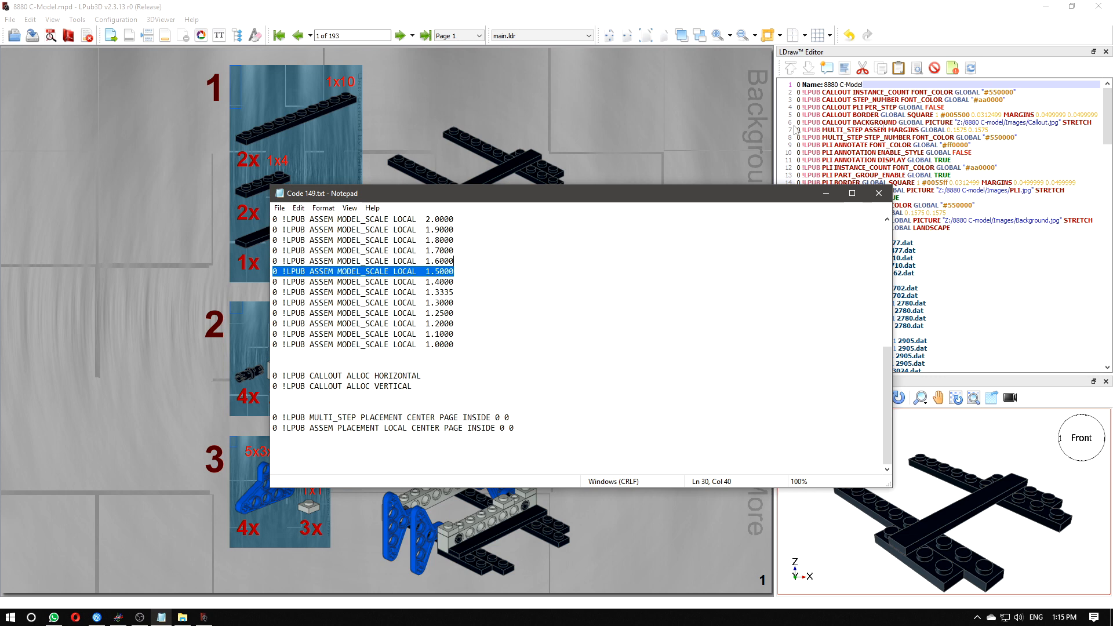
pyautogui.moveTo(806, 192); pyautogui.dragTo(0, 168)
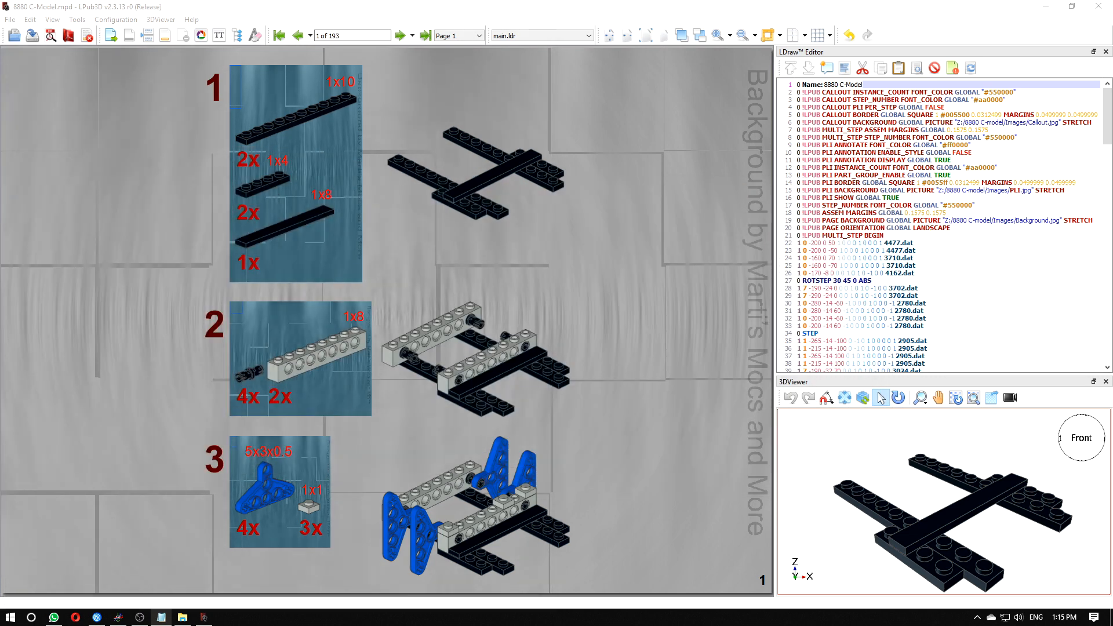
# - Insert the copied local model scale line of 1.5000 directly below MULTI_STEP BEGIN in the LDraw code for step 1
pyautogui.click(973, 291)
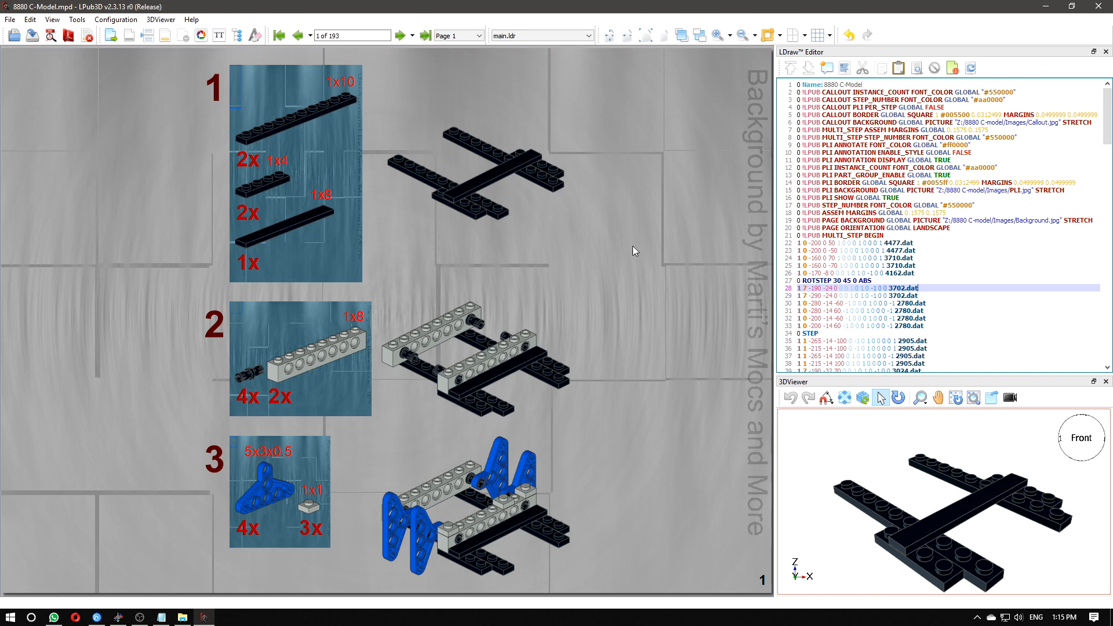
pyautogui.moveTo(917, 244)
pyautogui.mouseDown()
pyautogui.moveTo(890, 248)
pyautogui.moveTo(912, 247)
pyautogui.mouseUp()
pyautogui.click(911, 246)
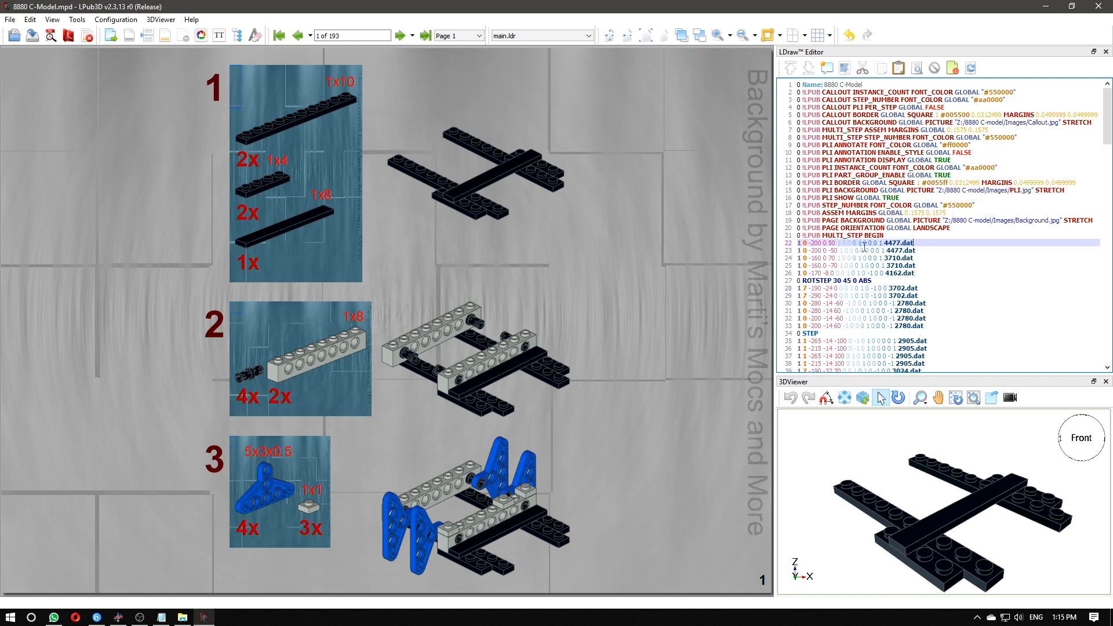
pyautogui.moveTo(817, 245); pyautogui.dragTo(821, 245)
pyautogui.click(924, 243)
pyautogui.click(872, 281)
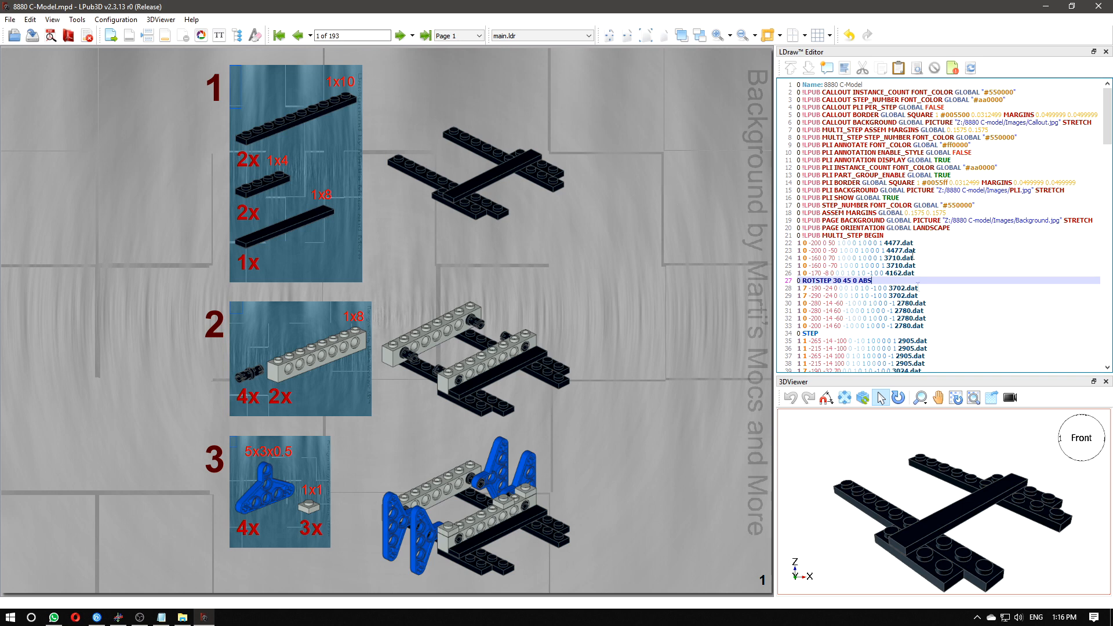
pyautogui.click(890, 237)
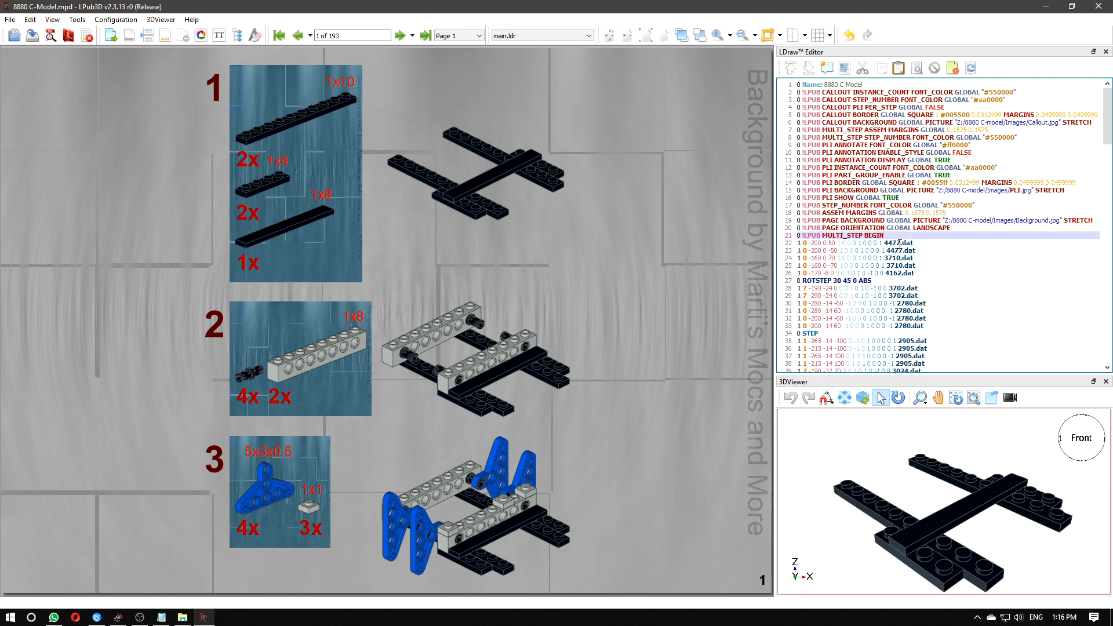
pyautogui.hotkey('ctrl', 'v')
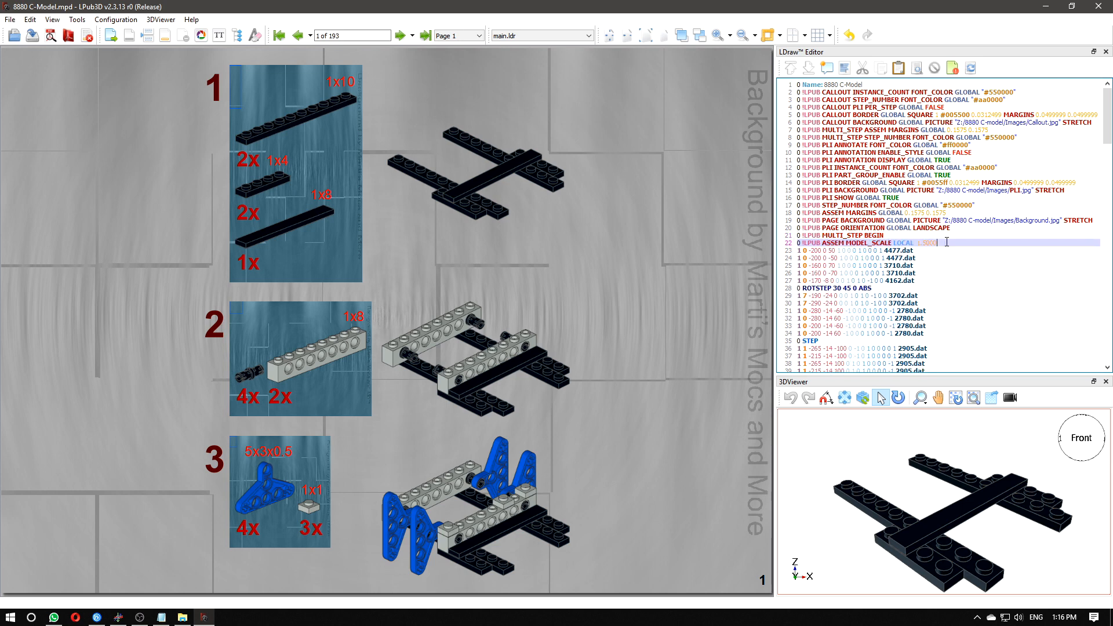
# - Insert the same 1.5000 model scale line below the ROTSTEP line and the following STEP line for steps 2 and 3
pyautogui.click(875, 282)
pyautogui.hotkey('ctrl', 'v')
pyautogui.click(826, 348)
pyautogui.hotkey('ctrl', 'v')
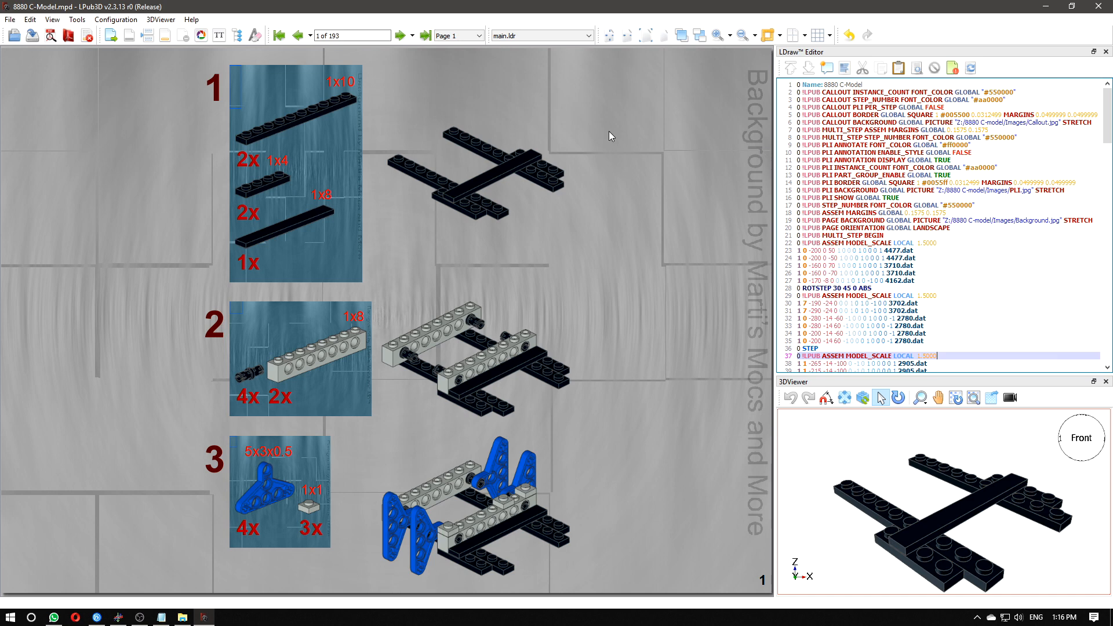
pyautogui.scroll(-2, 932, 267)
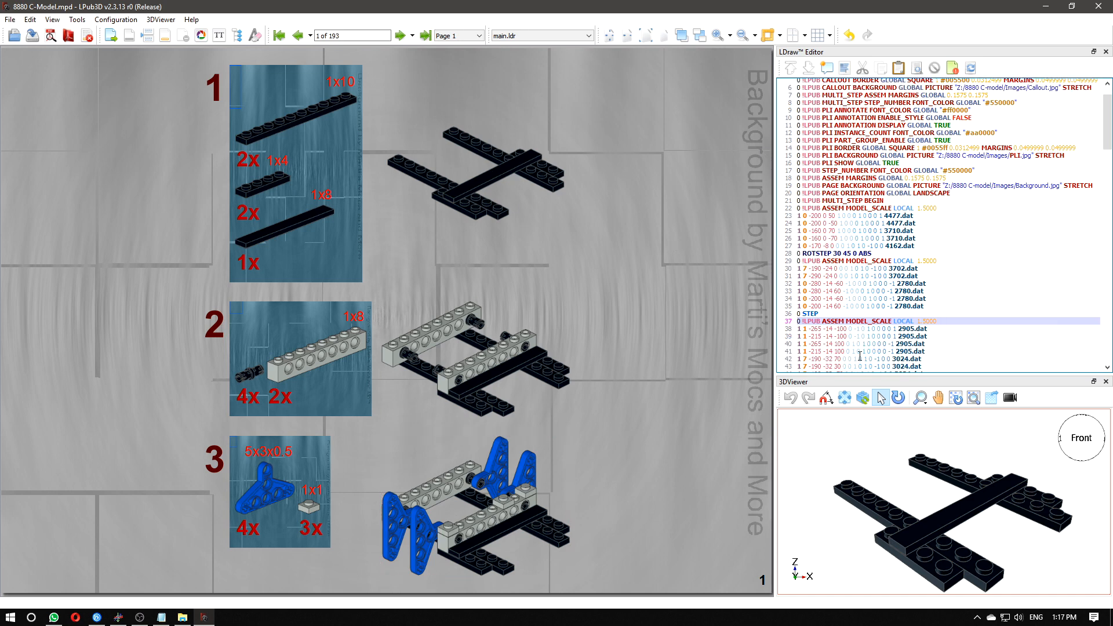
pyautogui.scroll(-2, 883, 254)
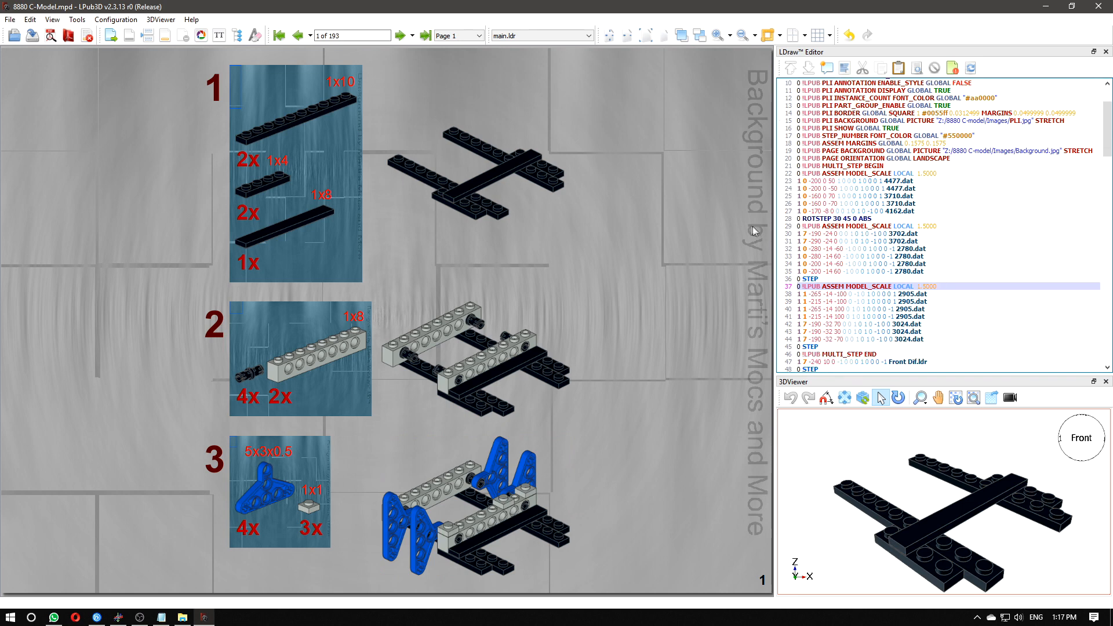
# - Apply the edited LDraw code and reset the assembly image cache of page 1, dismissing the removal warning
pyautogui.click(952, 68)
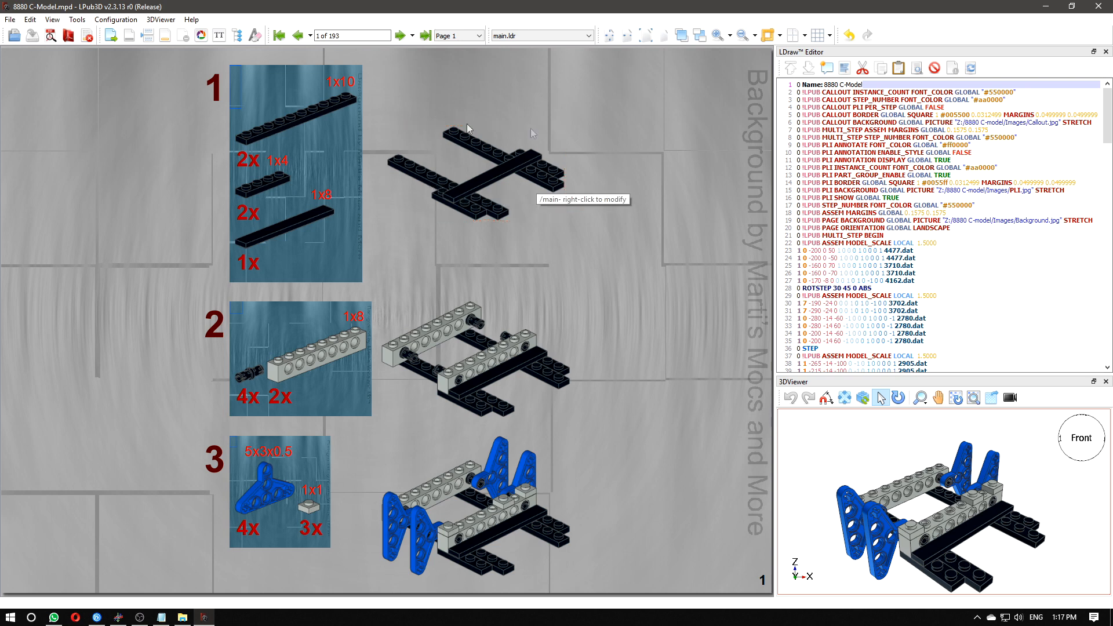
pyautogui.rightClick(613, 164)
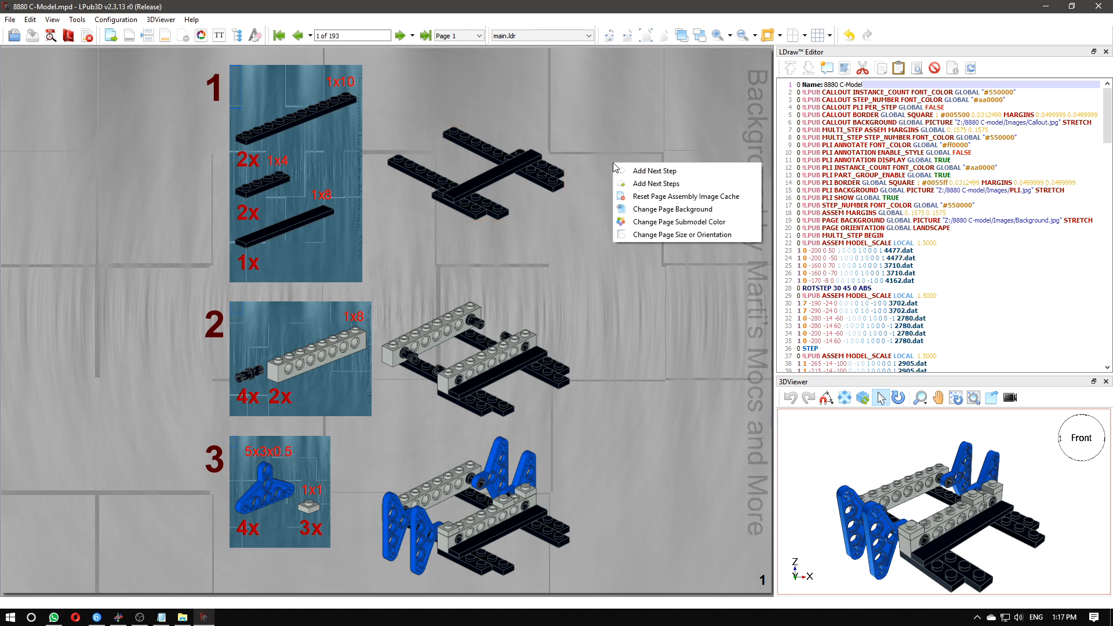
pyautogui.click(723, 202)
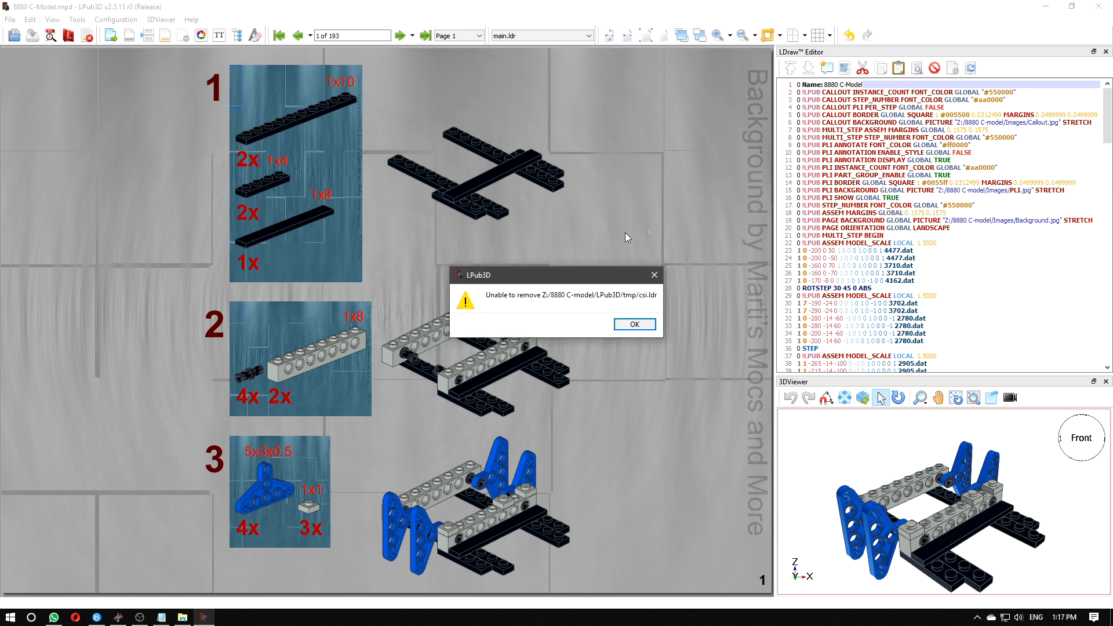
pyautogui.click(630, 324)
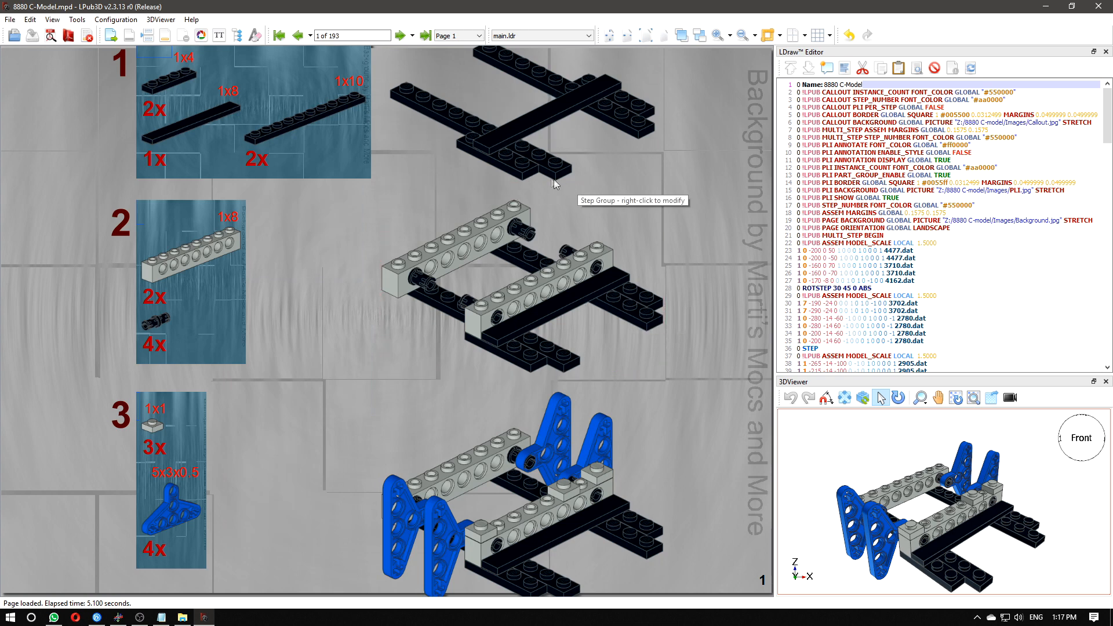
# - Set the three local ASSEM MODEL_SCALE lines for steps 1, 2 and 3 to 1.4000
pyautogui.click(925, 245)
pyautogui.write('4')
pyautogui.click(925, 296)
pyautogui.write('4')
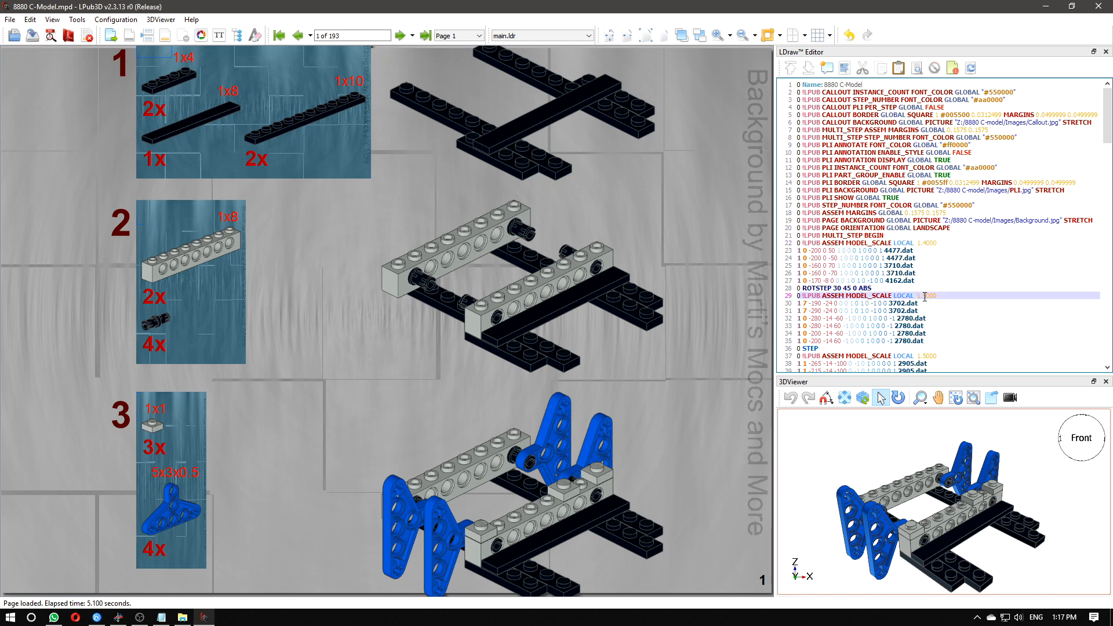
pyautogui.click(925, 356)
pyautogui.write('4')
# - Apply the 1.4000 scale edits and rebuild page 1's assembly images by resetting their cache
pyautogui.click(953, 66)
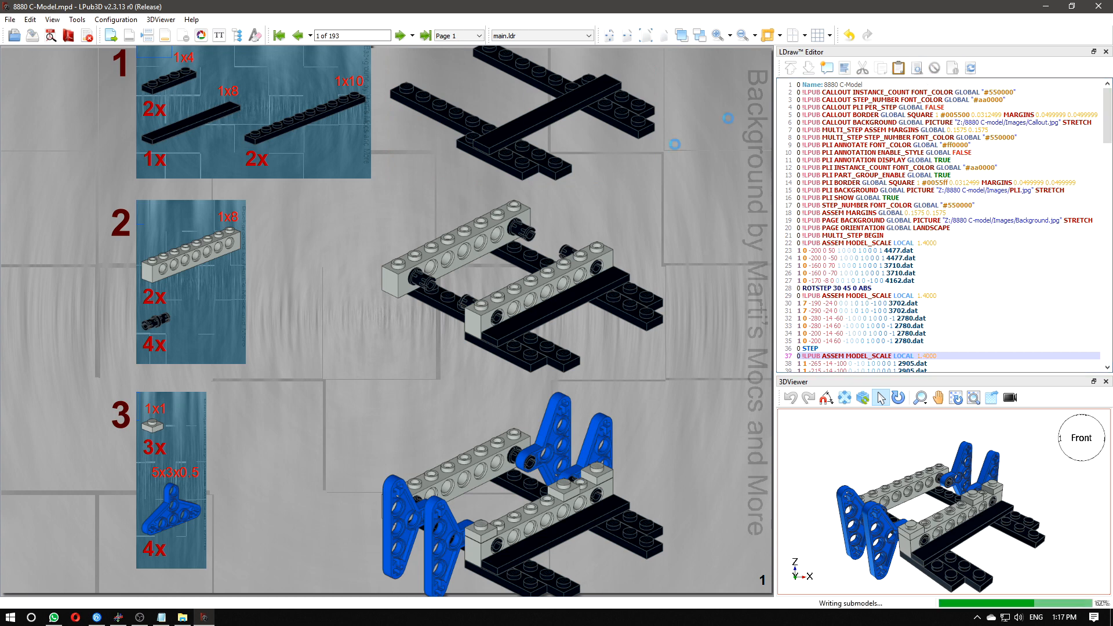
pyautogui.rightClick(710, 217)
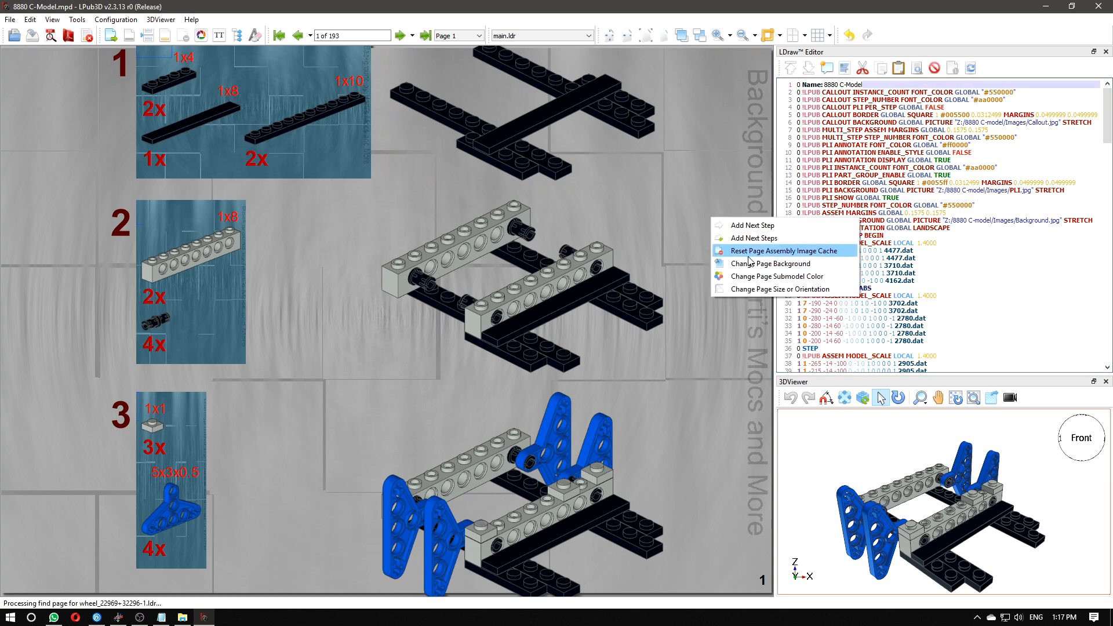
pyautogui.click(750, 253)
pyautogui.click(635, 322)
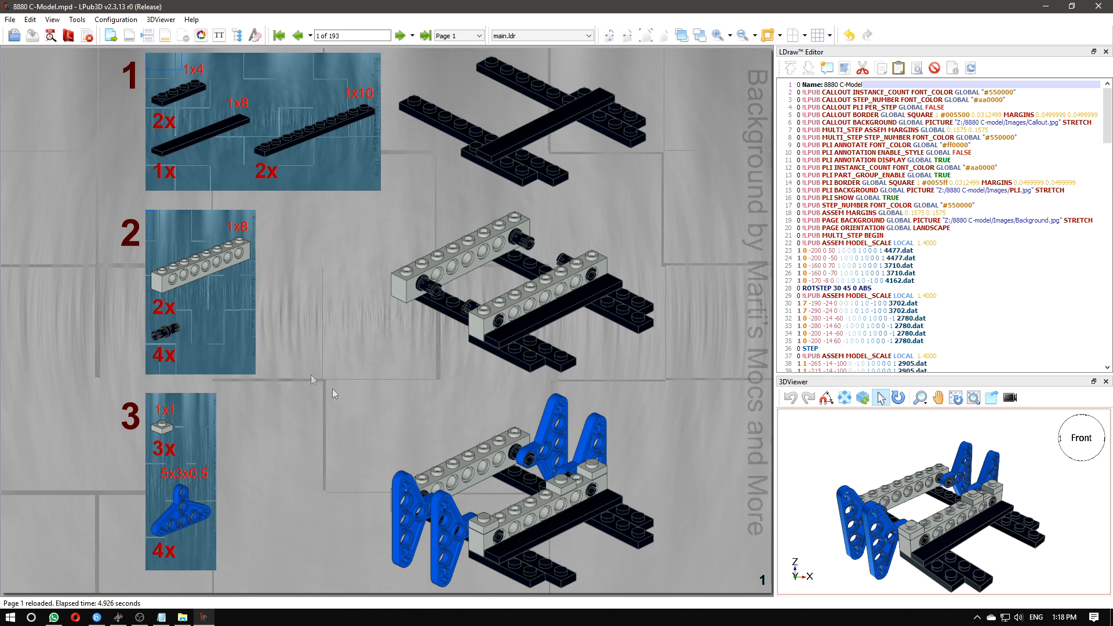
# - Resize step 2's parts list on page 1 into a wider layout constrained to a height of about 1.11, and save the file
pyautogui.click(226, 352)
pyautogui.moveTo(201, 378); pyautogui.dragTo(215, 322)
pyautogui.moveTo(227, 284); pyautogui.dragTo(219, 316)
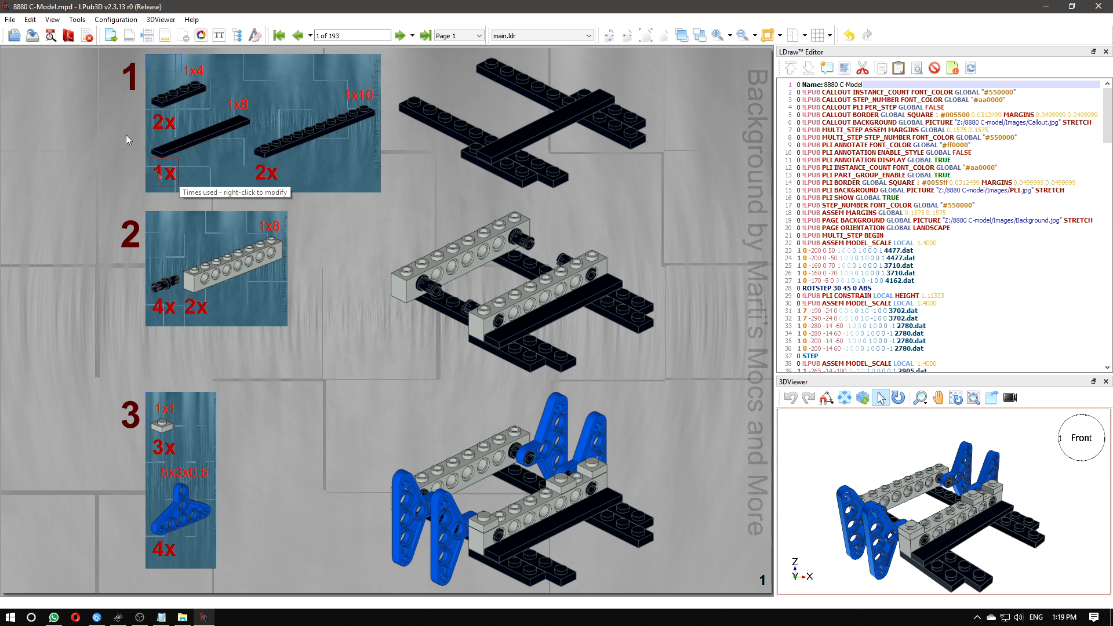
pyautogui.click(32, 36)
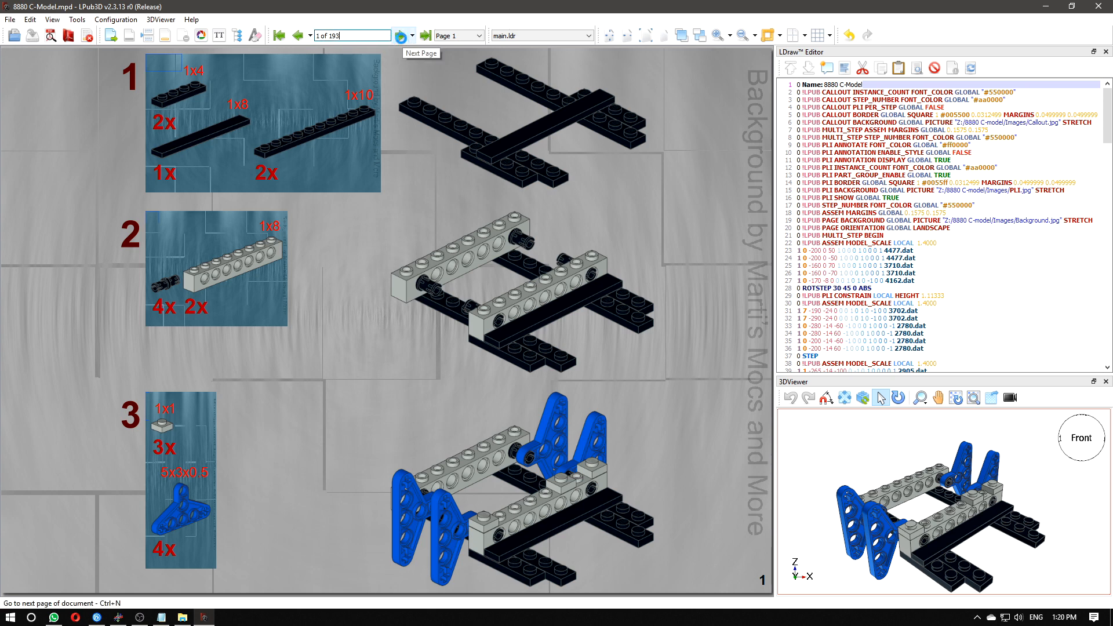
# - Go to page 2, add the next step to the front differential submodel's page and convert the submodel to a callout
pyautogui.click(399, 36)
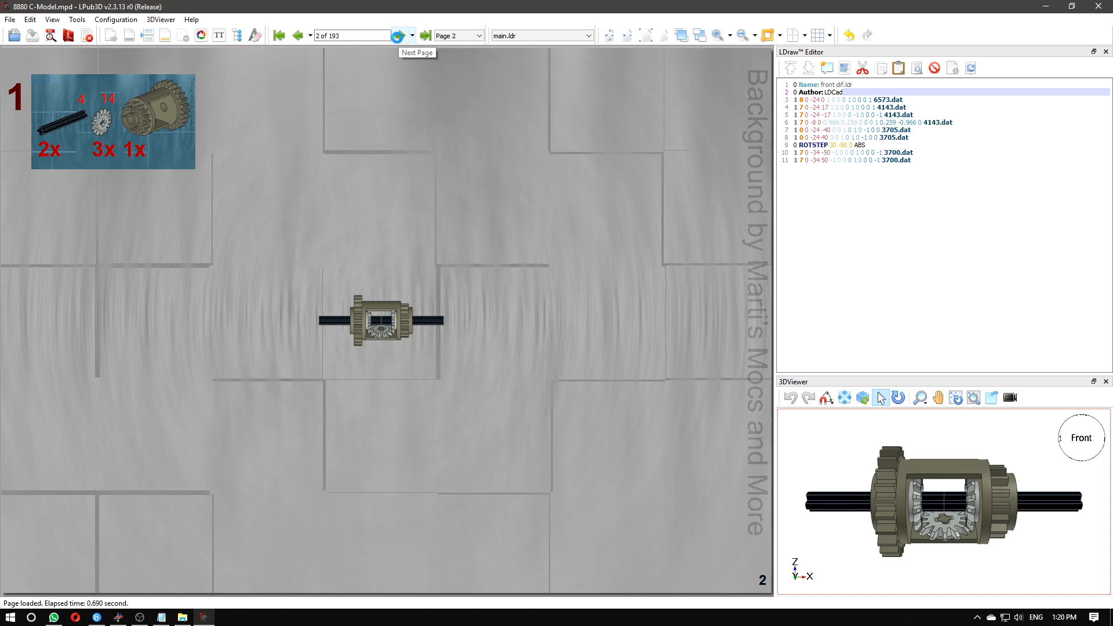
pyautogui.rightClick(455, 192)
pyautogui.click(503, 201)
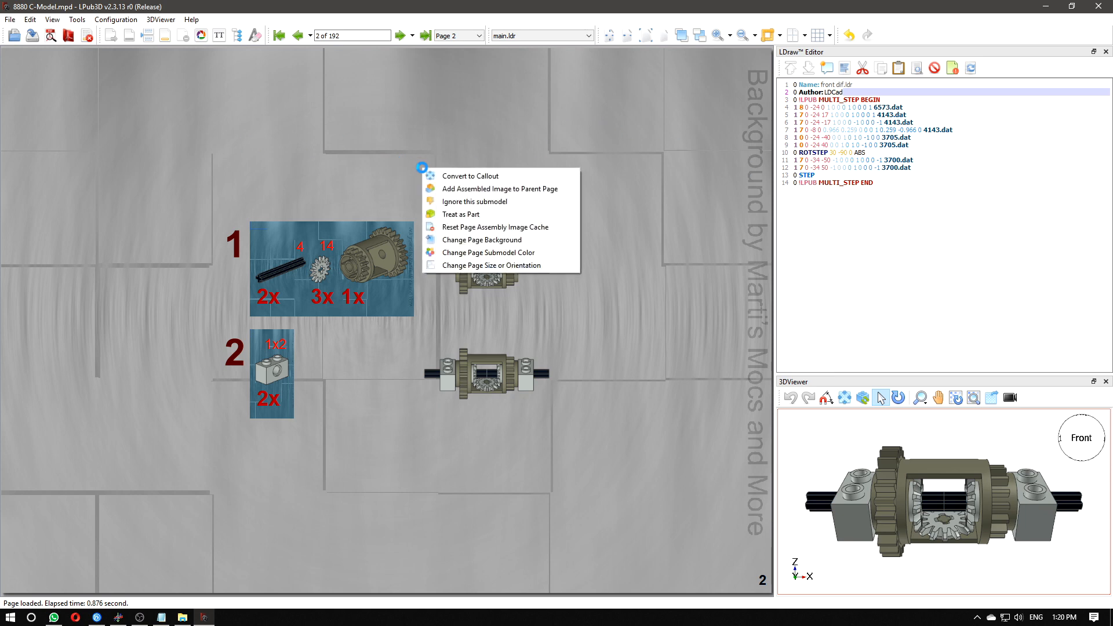
pyautogui.click(504, 176)
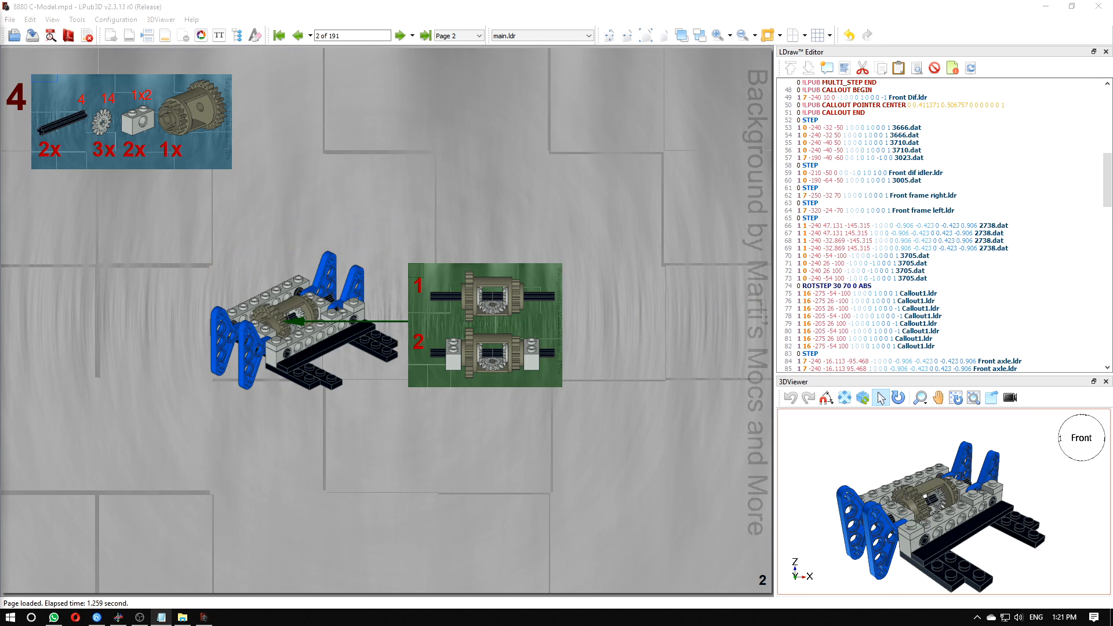
# - Copy the line "0 !LPUB ASSEM MODEL_SCALE LOCAL 1.4000" from Code 149.txt in Notepad and get Notepad out of the way
pyautogui.moveTo(0, 134); pyautogui.dragTo(562, 105)
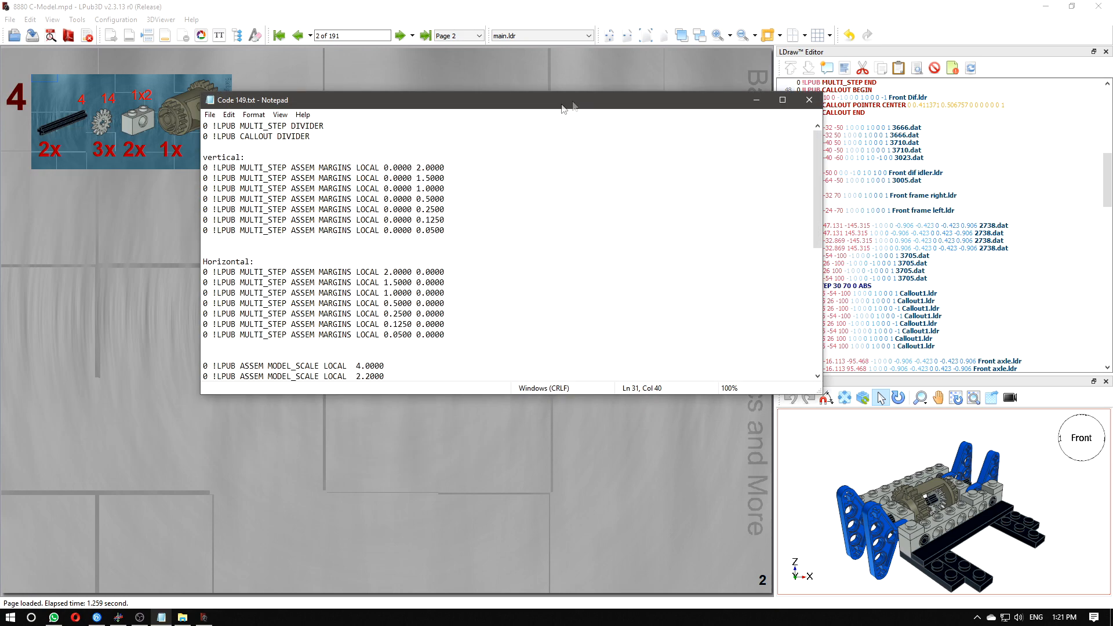
pyautogui.click(491, 209)
pyautogui.scroll(-4, 532, 275)
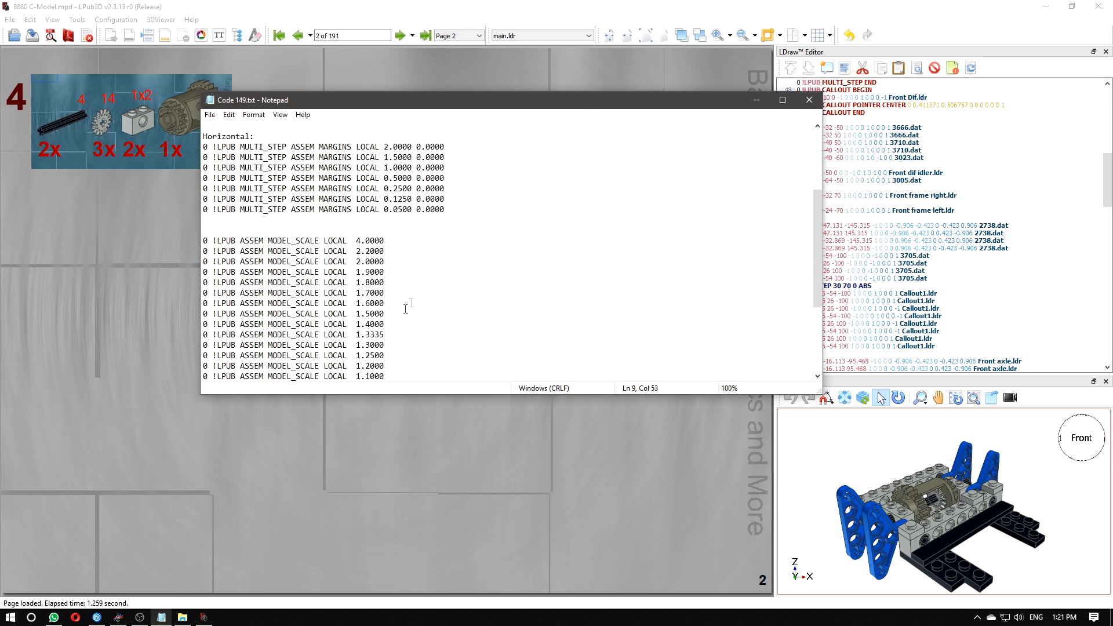
pyautogui.click(396, 325)
pyautogui.moveTo(406, 325); pyautogui.dragTo(401, 314)
pyautogui.hotkey('ctrl', 'c')
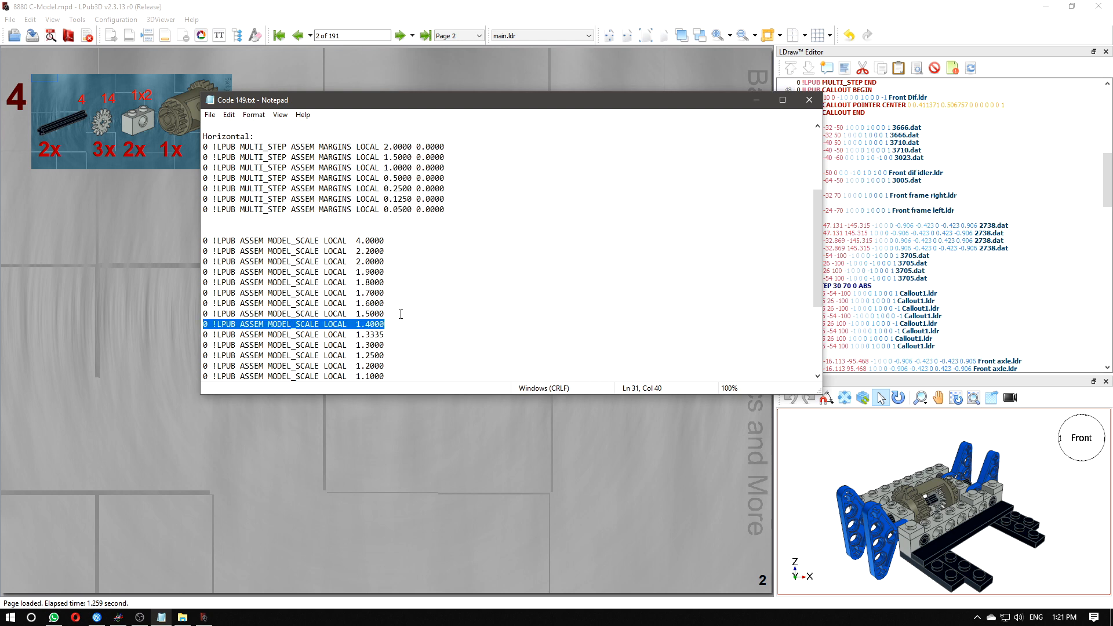
pyautogui.click(748, 102)
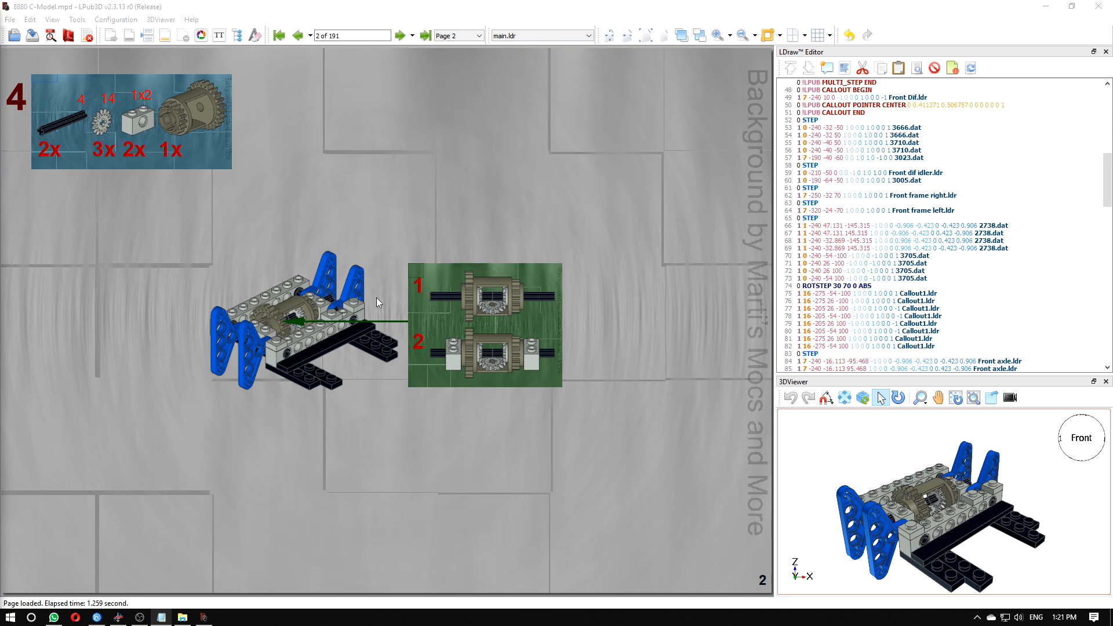
# - Insert the copied 1.4000 local model scale line between MULTI_STEP END and CALLOUT BEGIN in the code for step 4
pyautogui.click(585, 190)
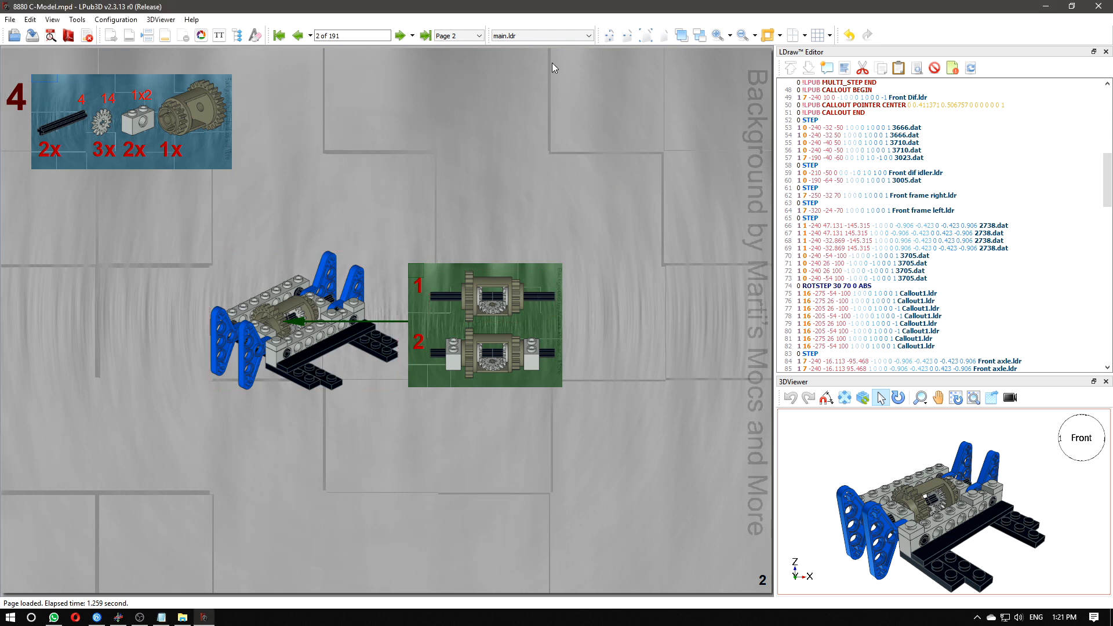
pyautogui.click(292, 360)
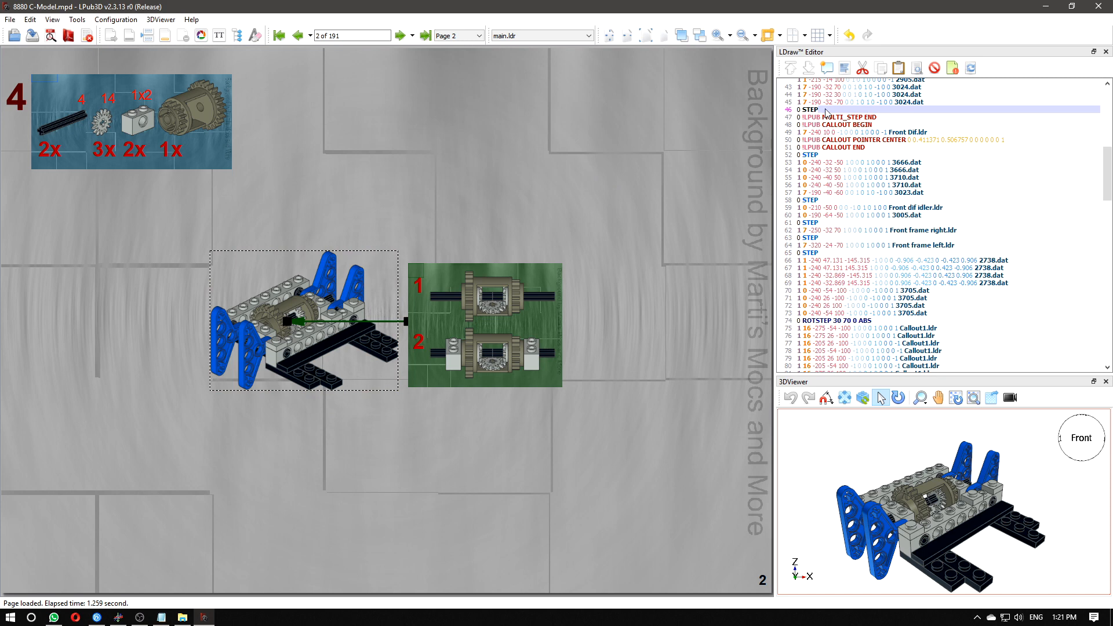
pyautogui.scroll(1, 842, 193)
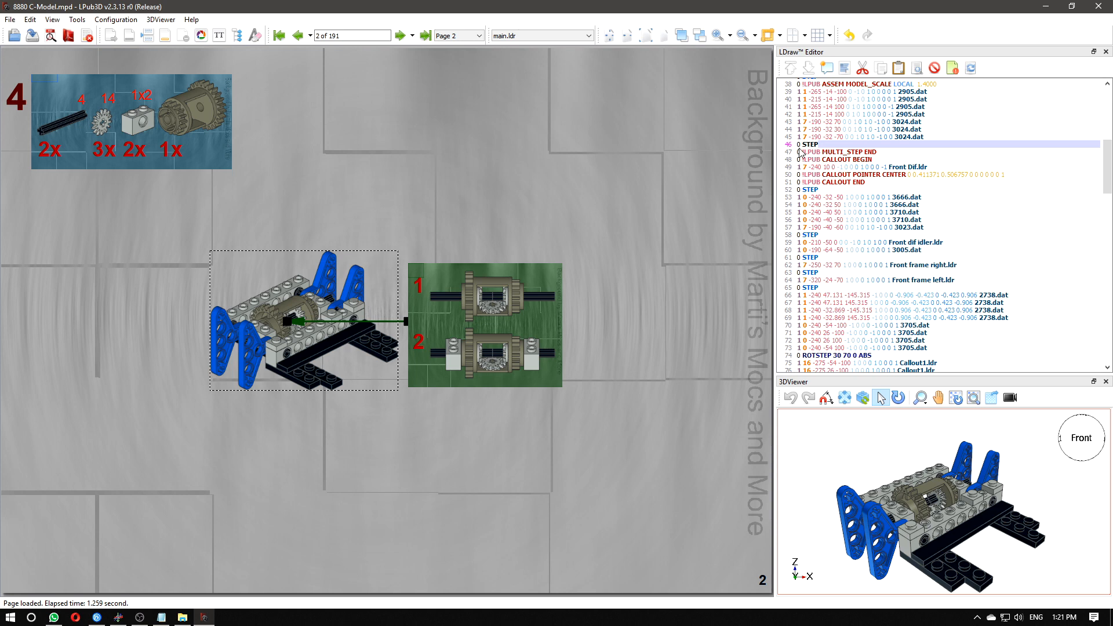
pyautogui.click(882, 154)
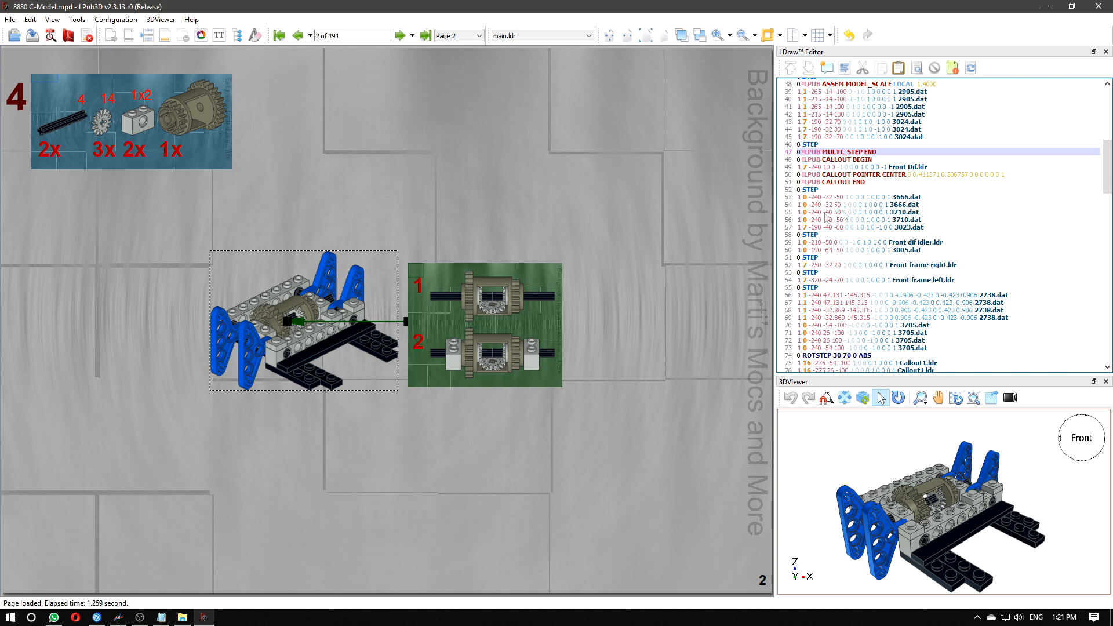
pyautogui.hotkey('ctrl', 'v')
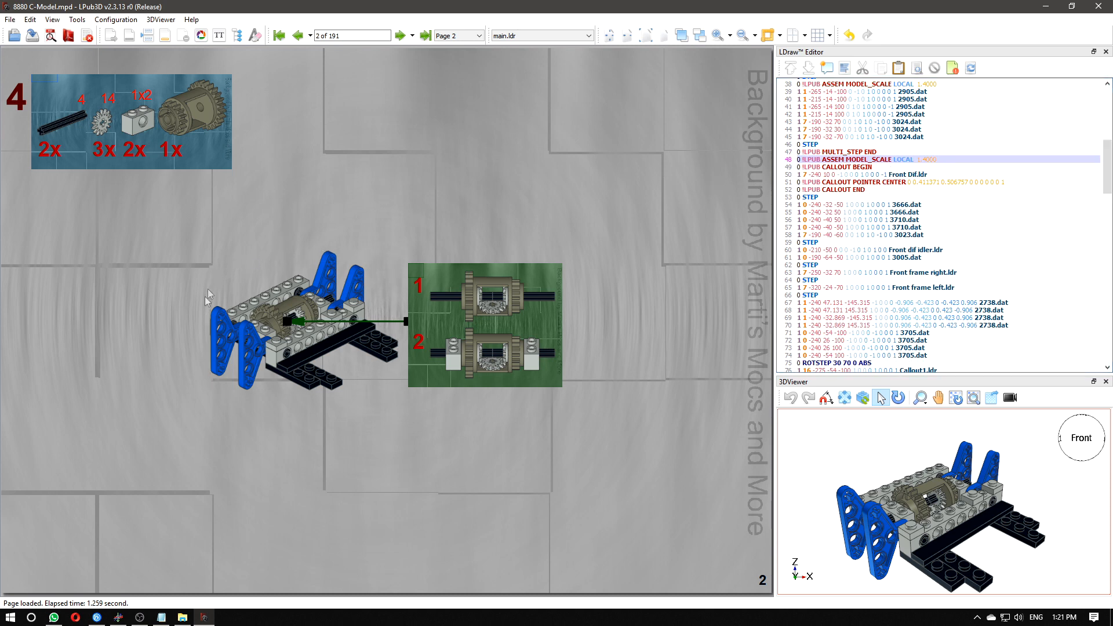
pyautogui.click(336, 279)
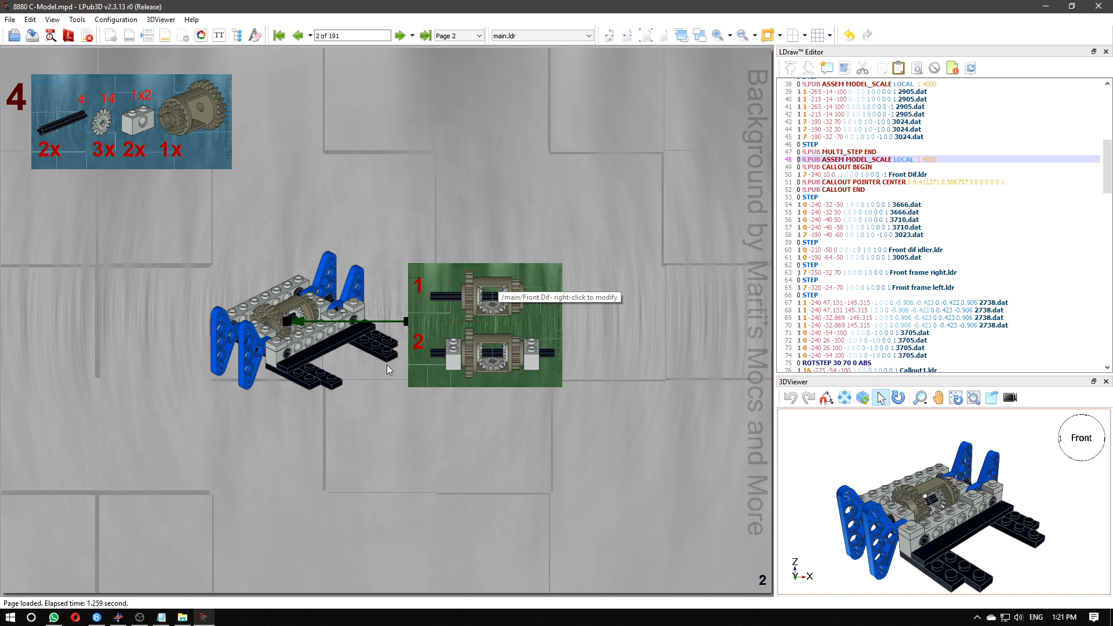
# - In the callout's front dif.ldr code, insert the 1.4000 model scale line below the Author line and below the ROTSTEP line
pyautogui.click(470, 296)
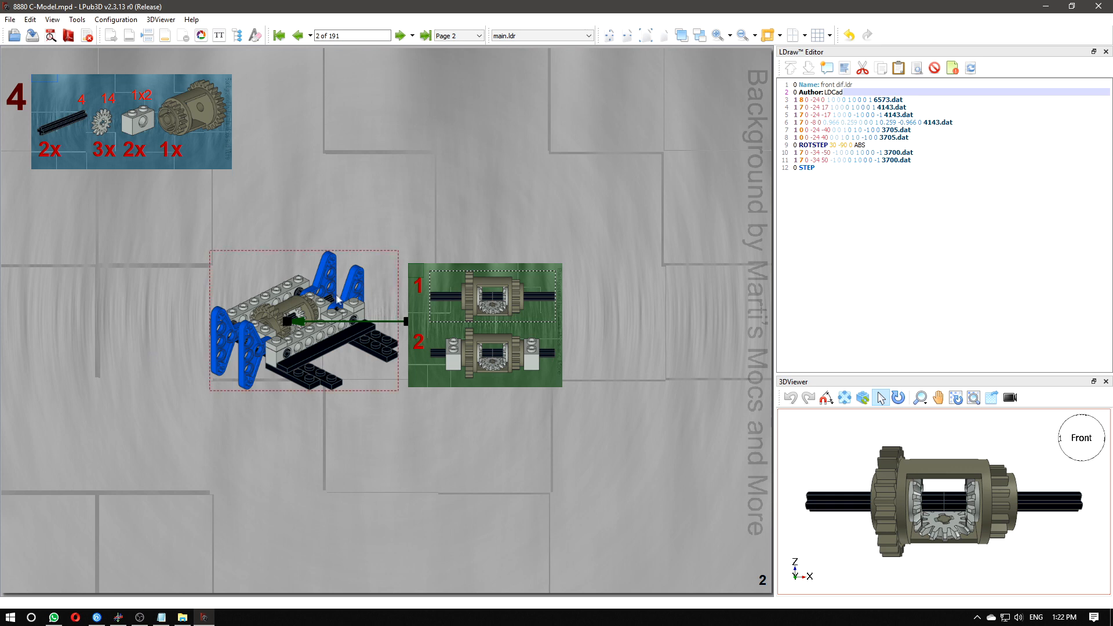
pyautogui.click(874, 93)
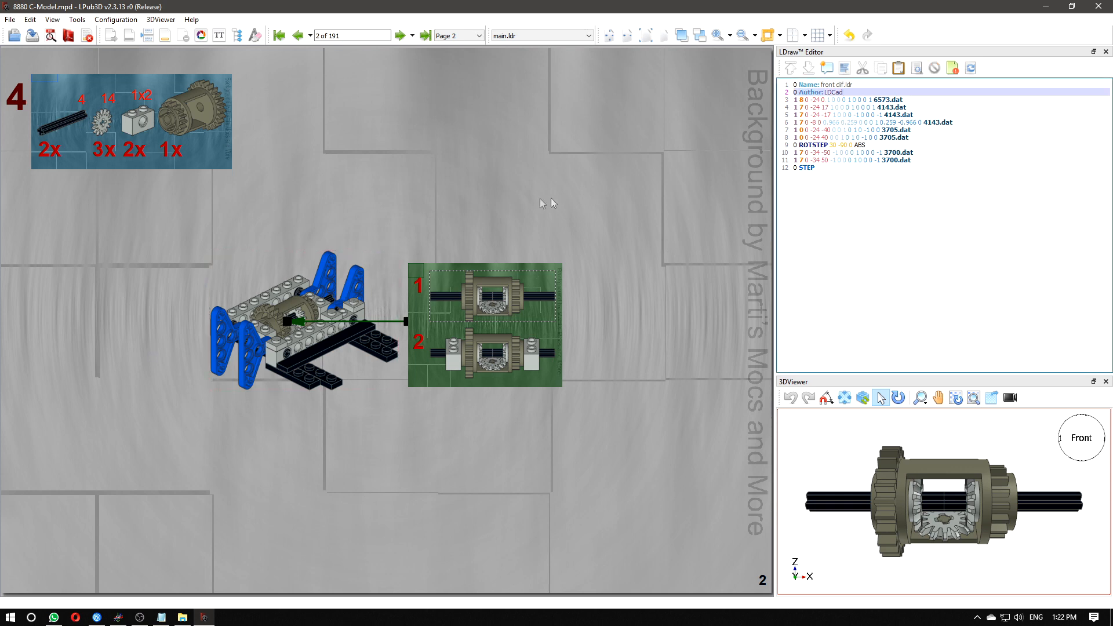
pyautogui.press('Return')
pyautogui.hotkey('ctrl', 'v')
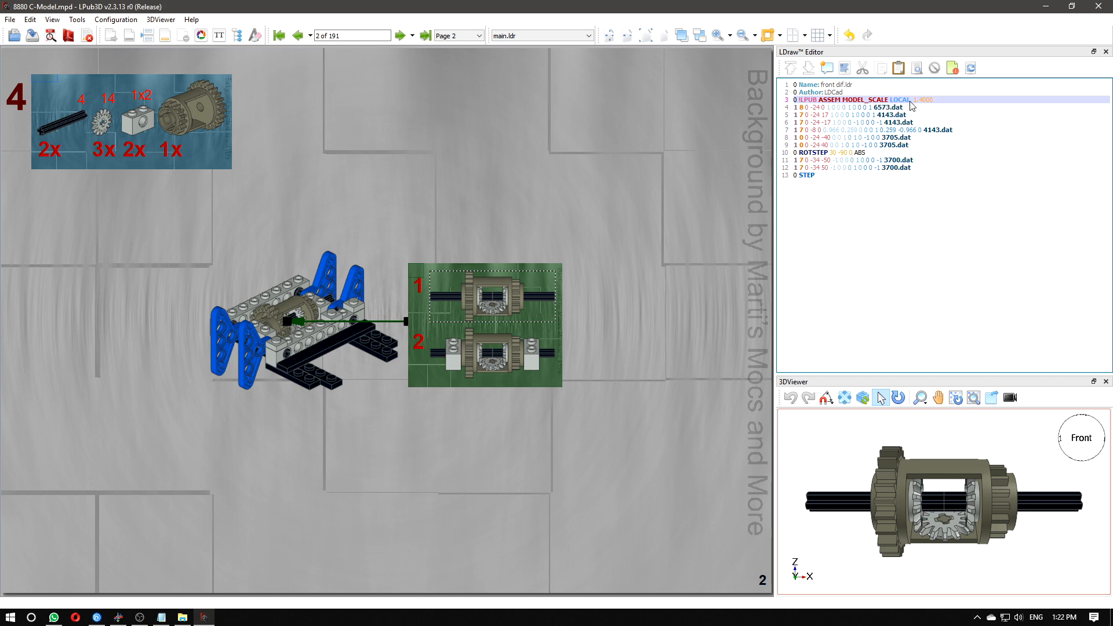
pyautogui.click(878, 154)
pyautogui.press('Return')
pyautogui.hotkey('ctrl', 'v')
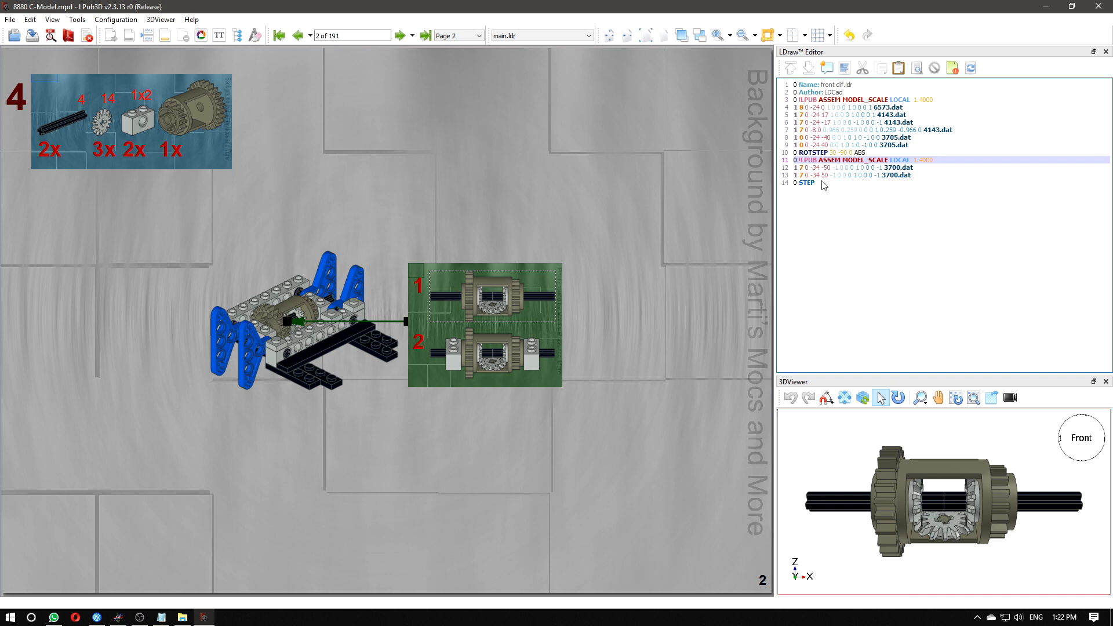
pyautogui.click(855, 218)
# - Apply the step 4 and callout scale edits and reset page 2's assembly image cache
pyautogui.click(951, 68)
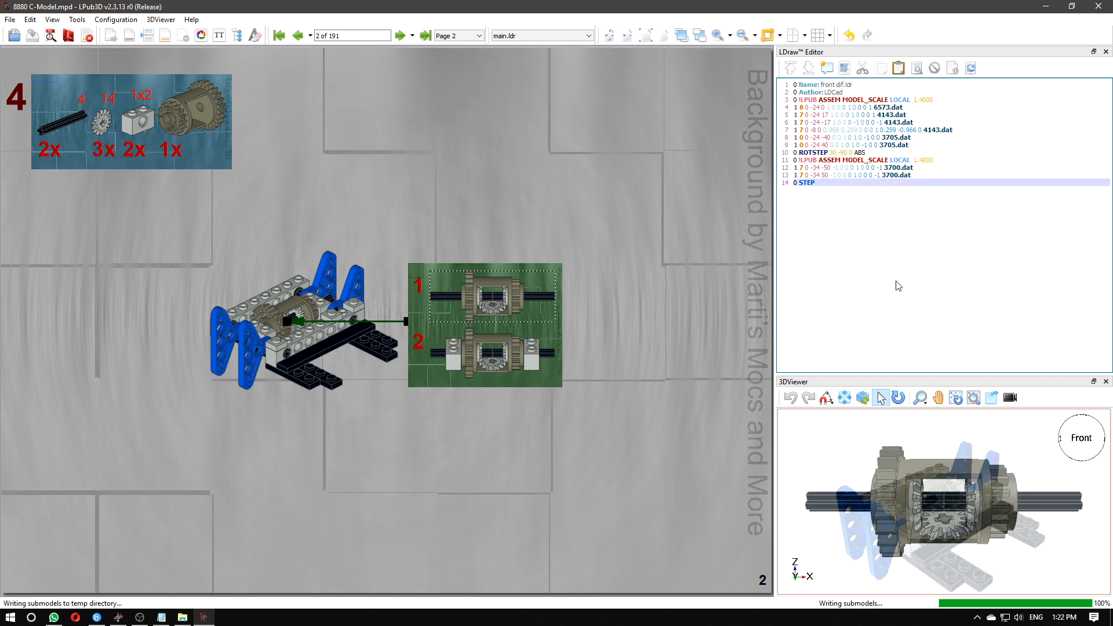
pyautogui.click(437, 286)
pyautogui.rightClick(604, 271)
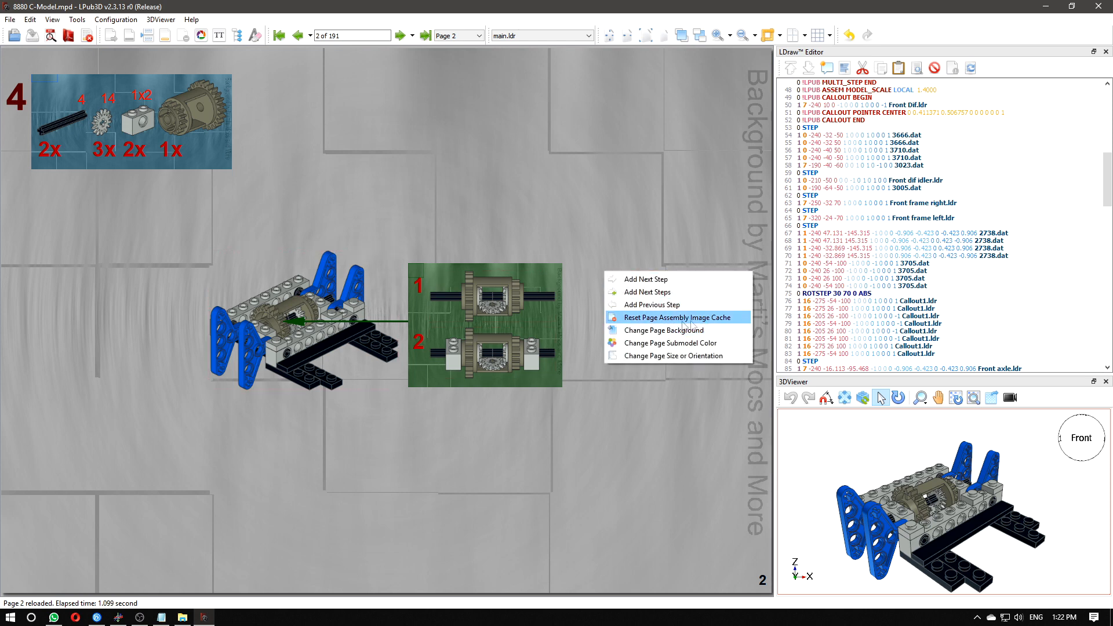
pyautogui.click(703, 319)
pyautogui.click(636, 324)
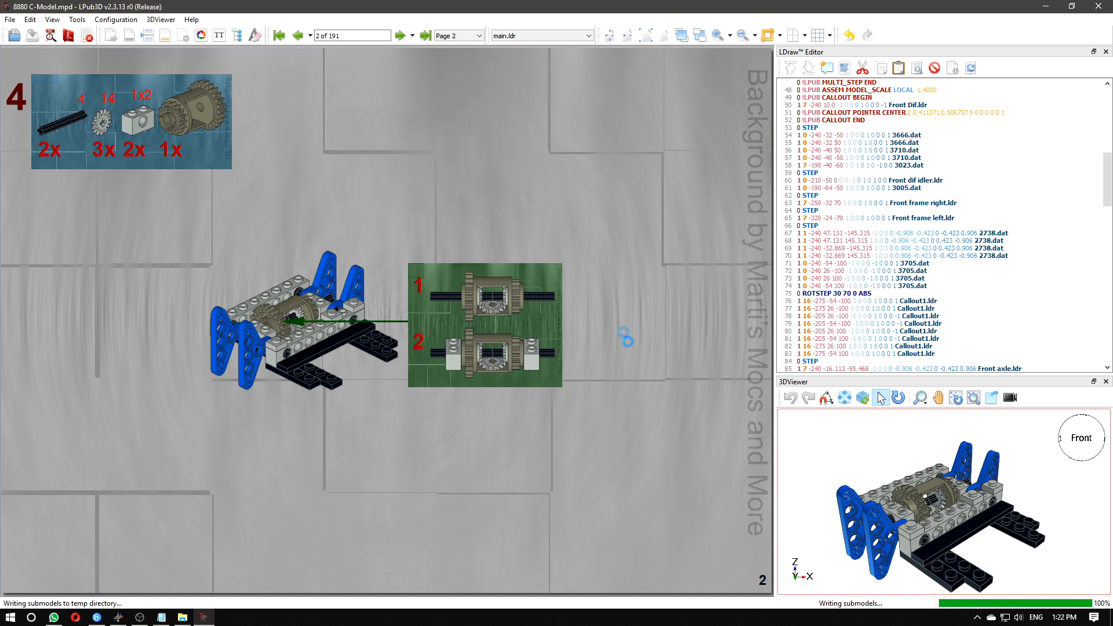
pyautogui.click(276, 414)
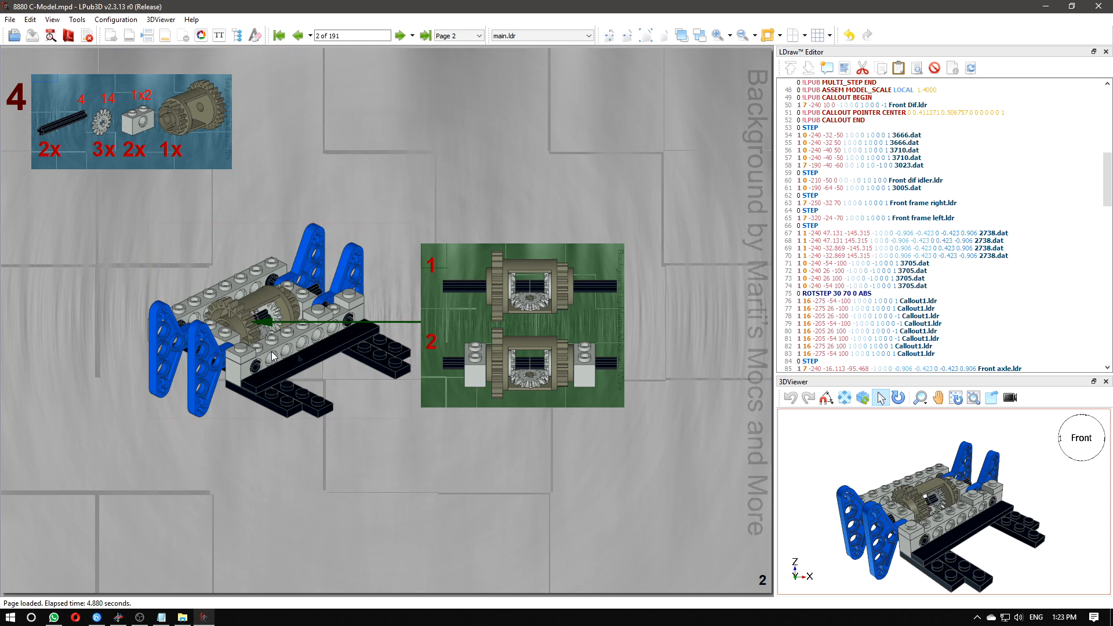
# - Add the next step to page 2 as step 5 and insert the 1.4000 local model scale line above its parts
pyautogui.rightClick(535, 154)
pyautogui.click(576, 161)
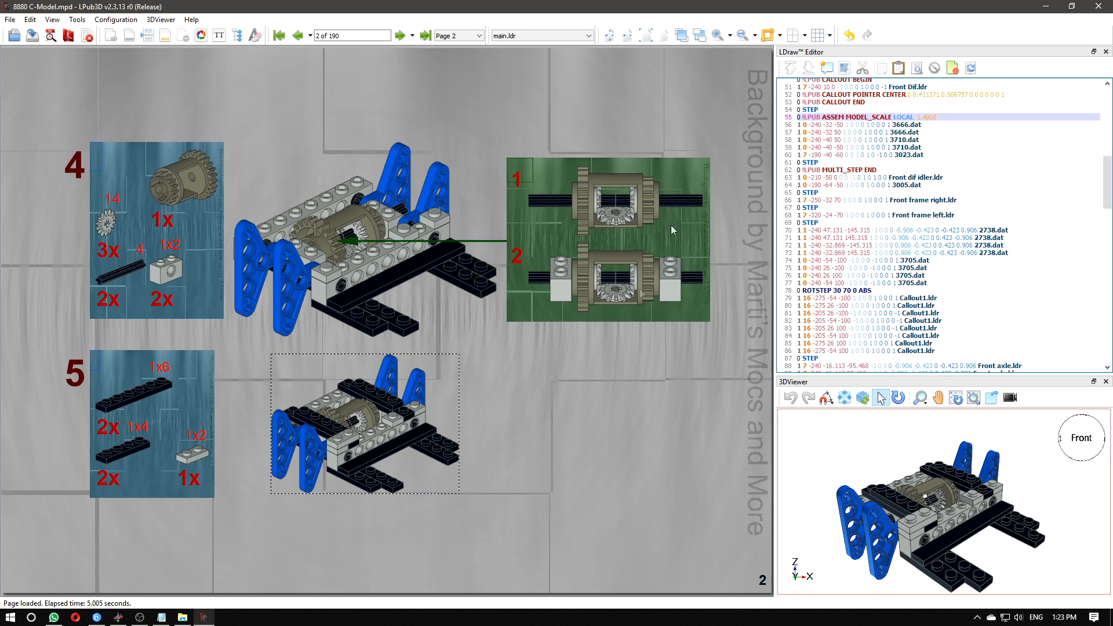
pyautogui.rightClick(739, 368)
pyautogui.click(687, 357)
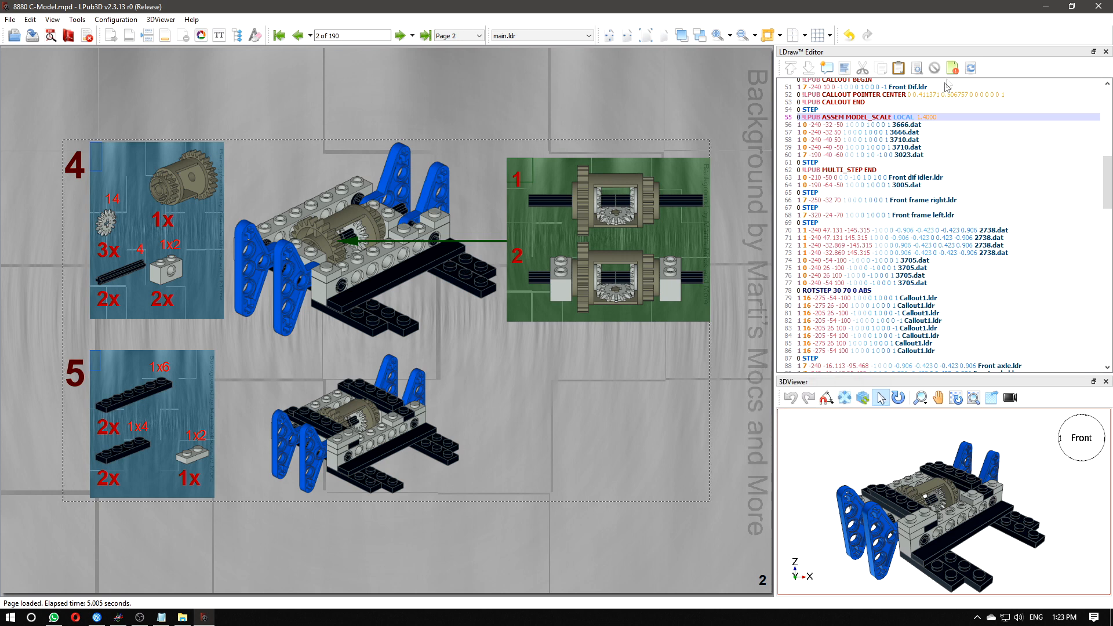
# - Apply step 5's scale edit and reset the assembly image cache of page 2 again, dismissing the removal warning
pyautogui.click(952, 69)
pyautogui.rightClick(715, 328)
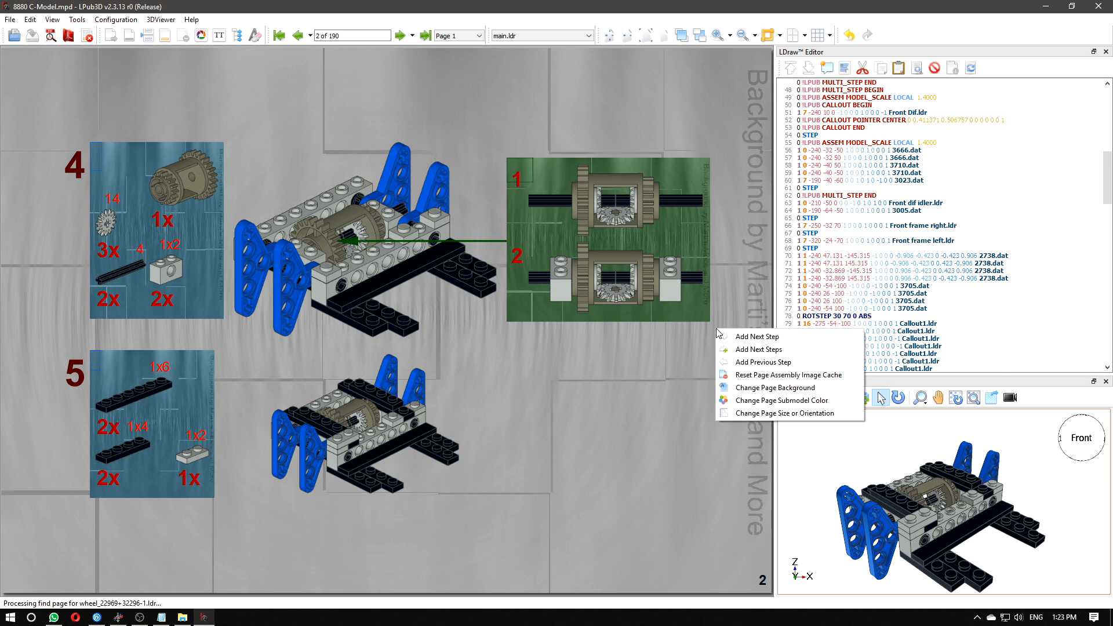
pyautogui.click(739, 372)
pyautogui.click(619, 327)
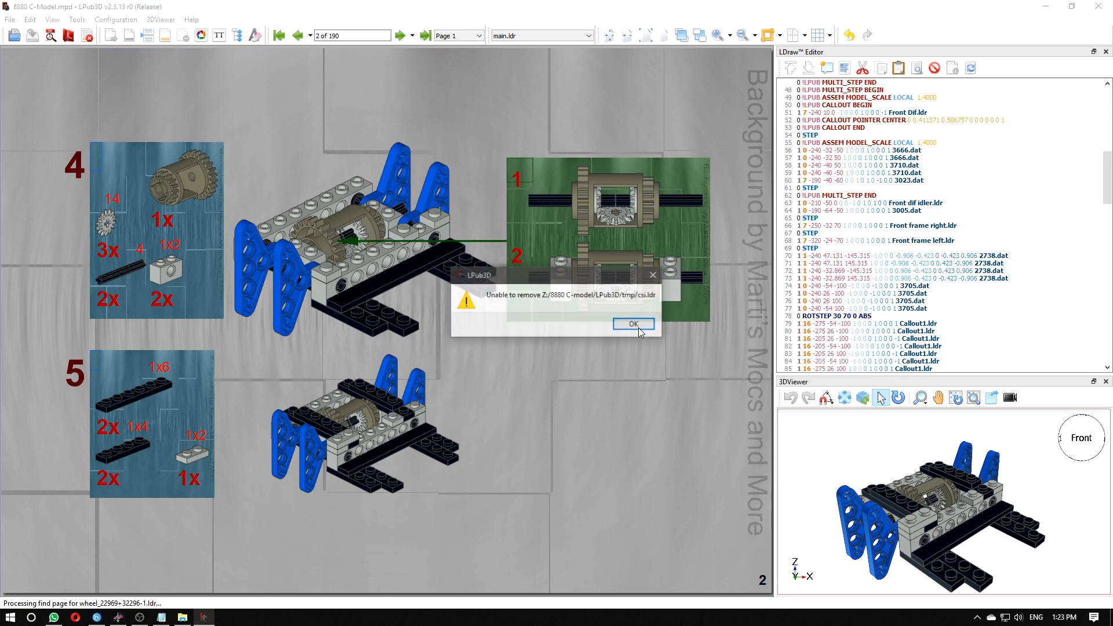
# - Move the page 2 callout's pointer tip to the rear of step 4's assembly, beside the blue panels, and update the page
pyautogui.click(636, 325)
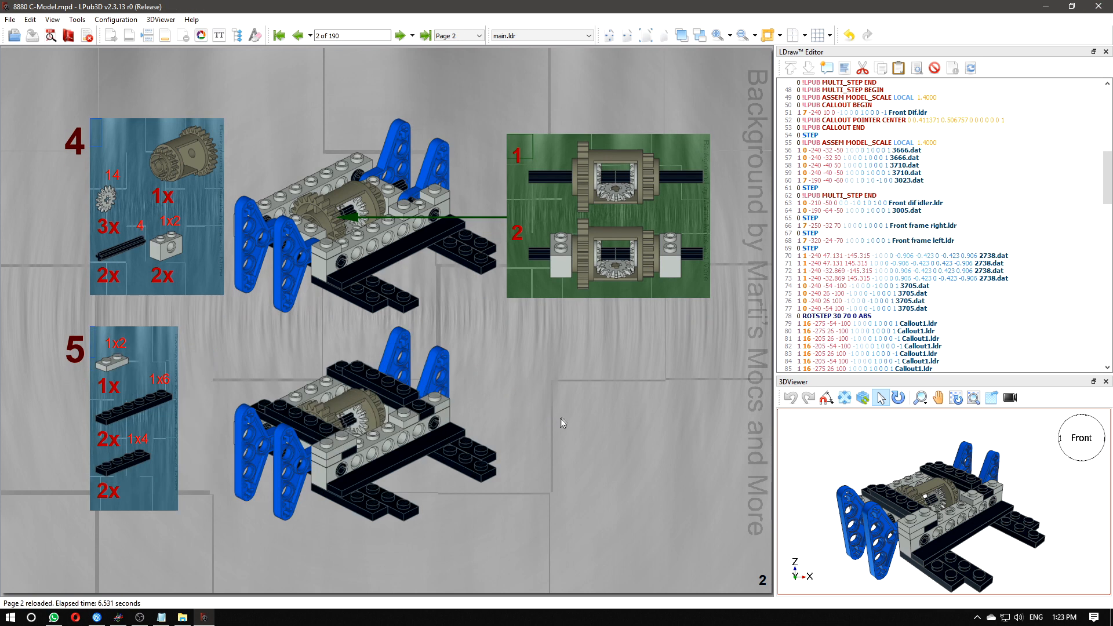
pyautogui.click(311, 417)
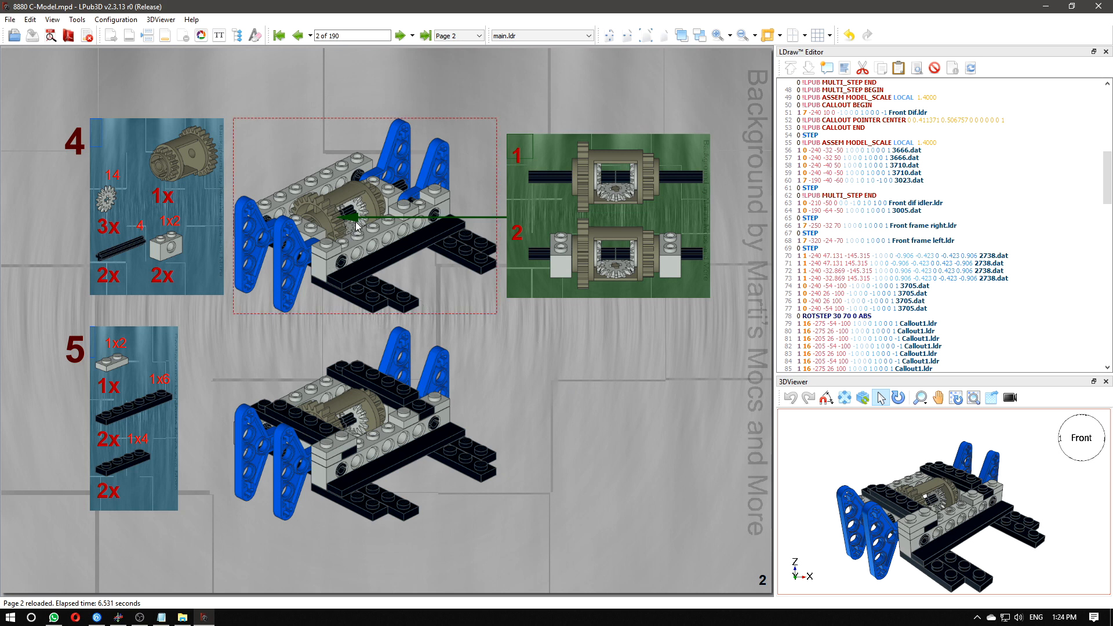
pyautogui.moveTo(353, 218); pyautogui.dragTo(345, 159)
pyautogui.moveTo(313, 216); pyautogui.dragTo(366, 413)
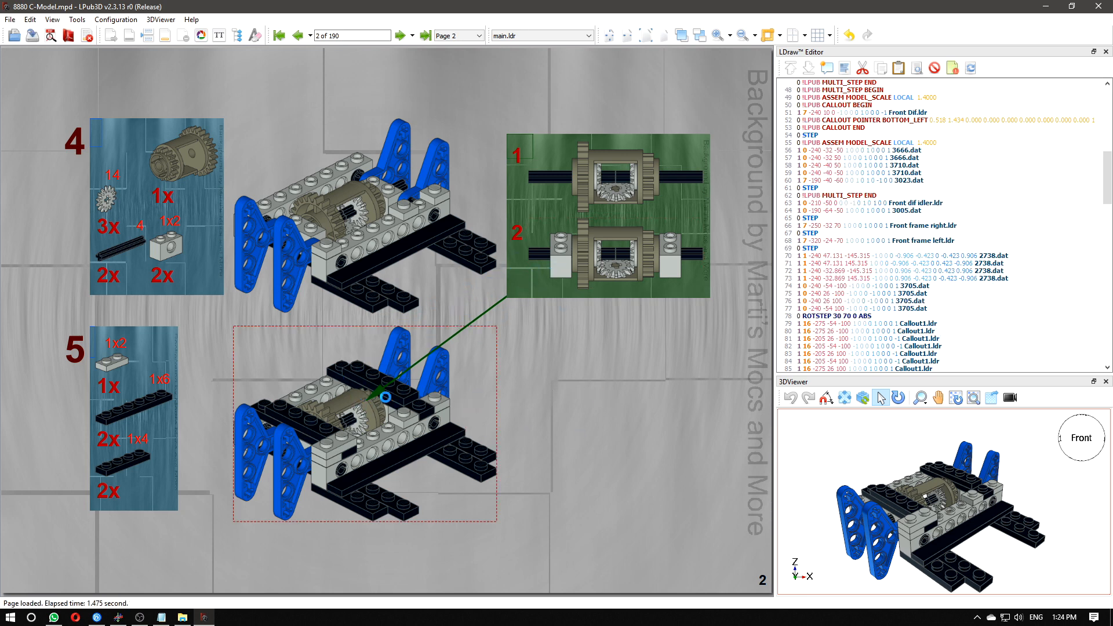
pyautogui.click(372, 399)
pyautogui.moveTo(371, 399); pyautogui.dragTo(392, 192)
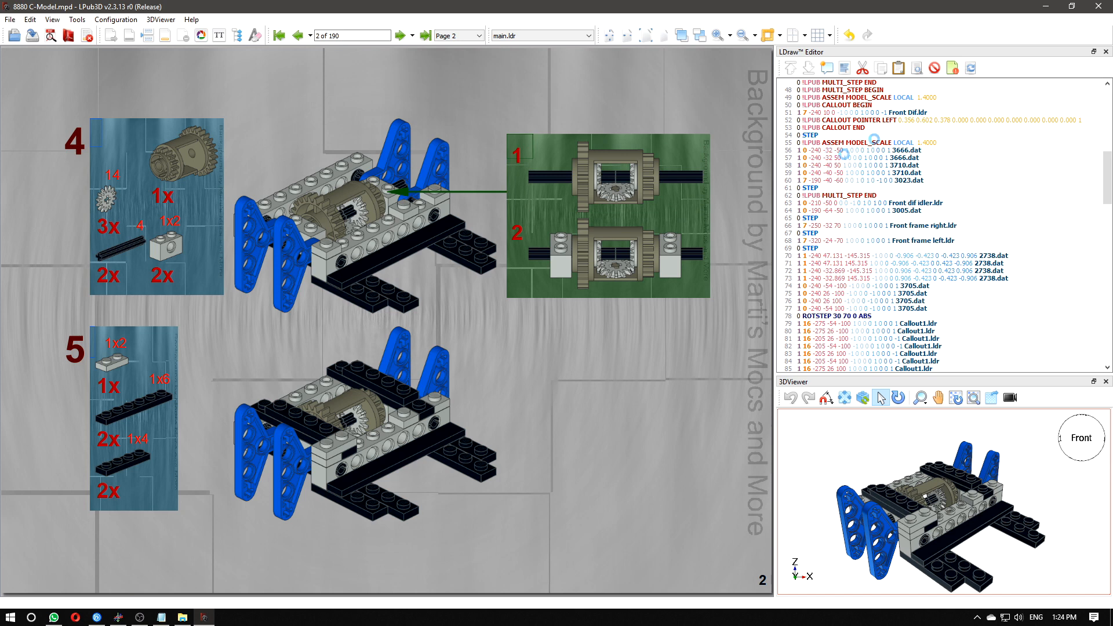
pyautogui.click(943, 159)
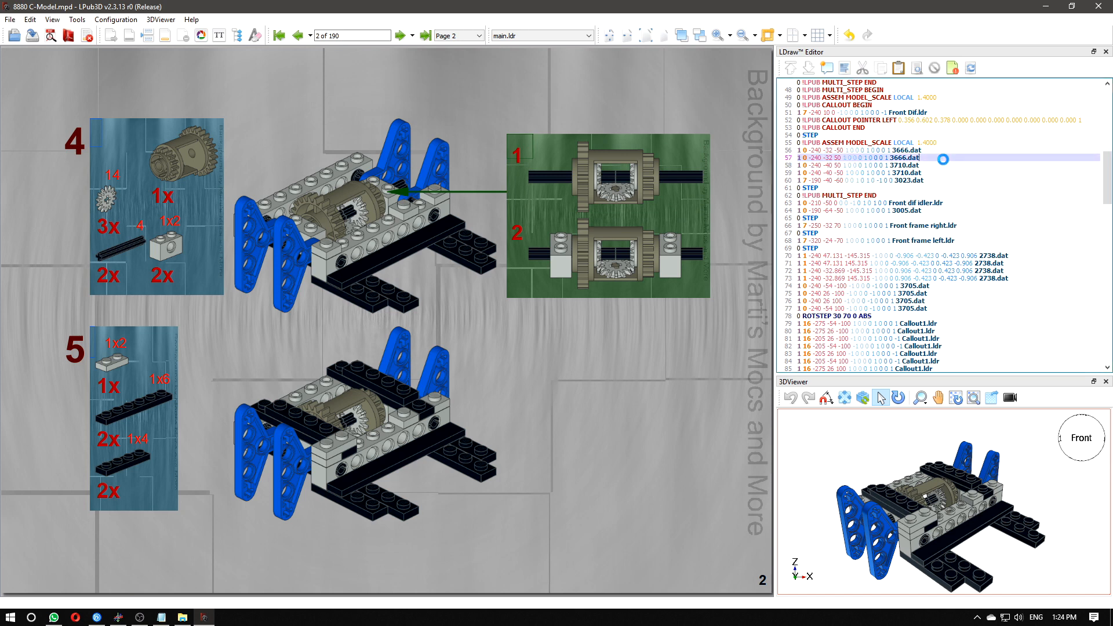
pyautogui.scroll(1, 953, 197)
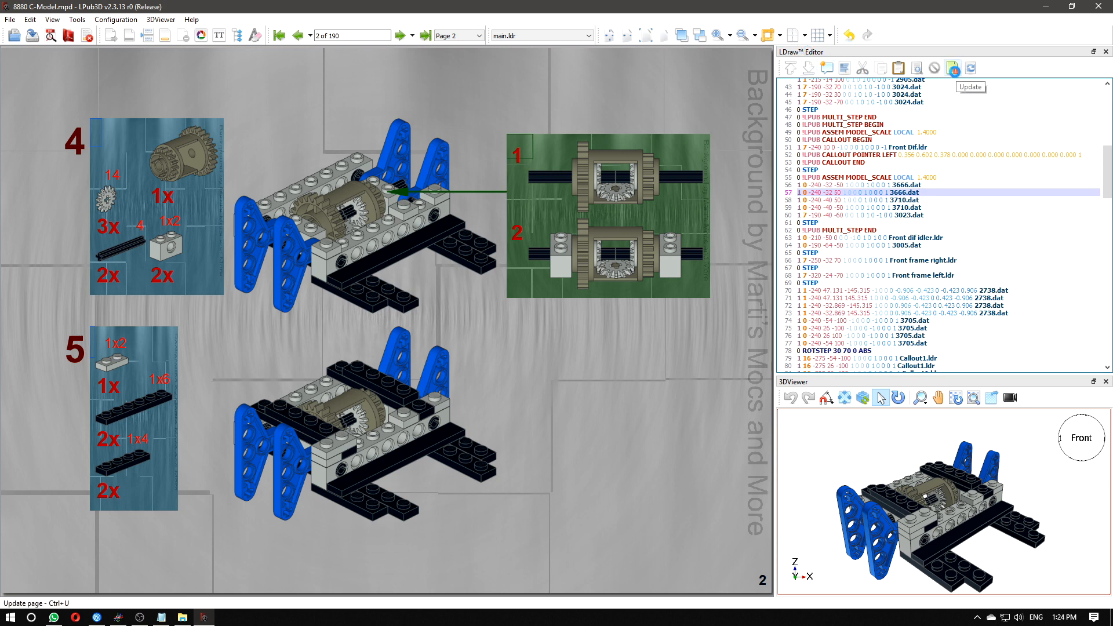
pyautogui.click(952, 69)
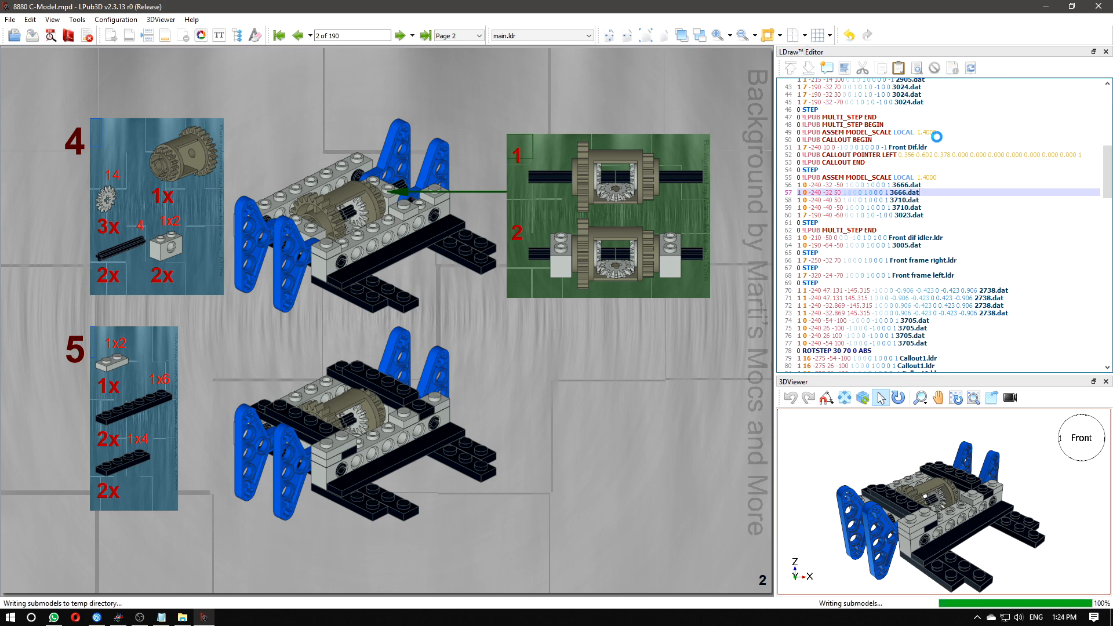
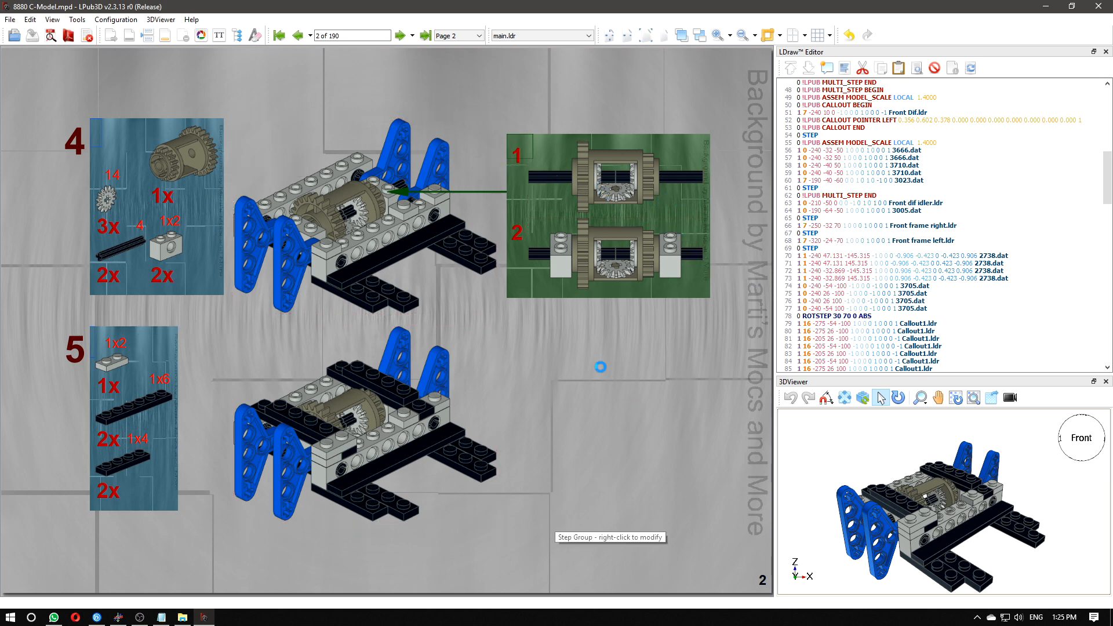
# - Go to page 3 and convert the front dif idler submodel to a callout
pyautogui.click(400, 35)
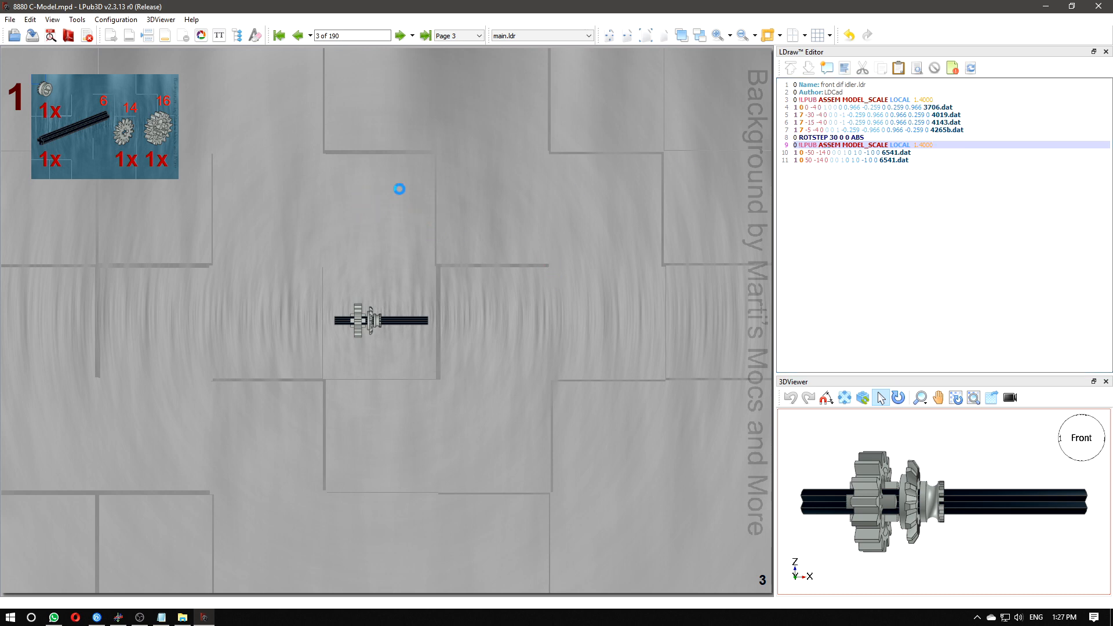
pyautogui.rightClick(399, 189)
pyautogui.click(476, 211)
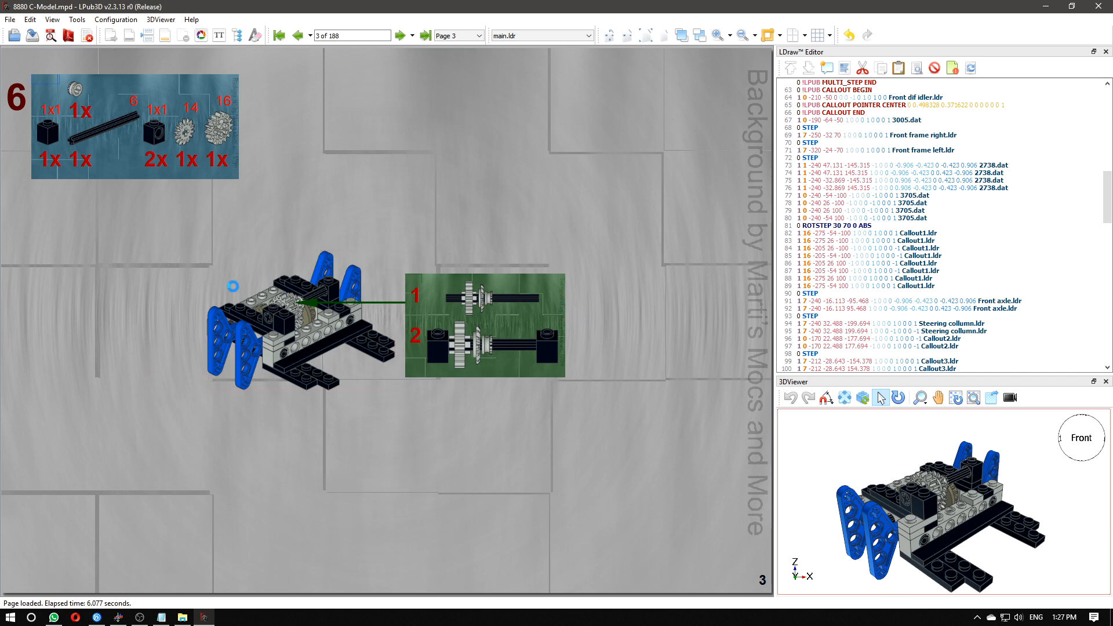
# - Insert the 1.4000 local model scale line above step 6's callout, directly below the MULTI_STEP END line
pyautogui.click(317, 323)
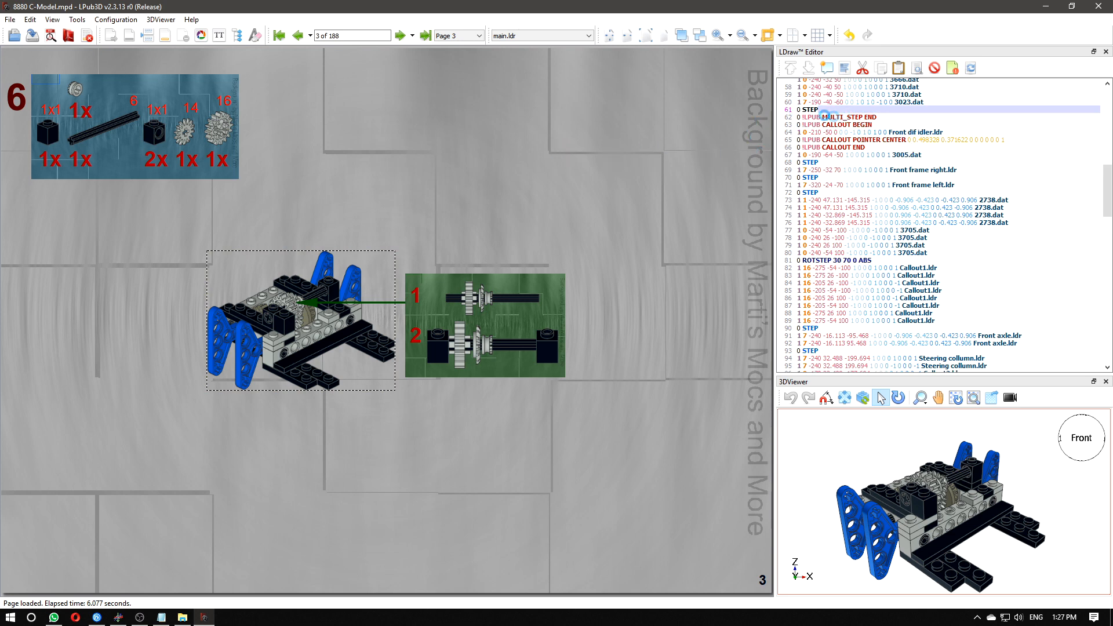
pyautogui.scroll(3, 878, 120)
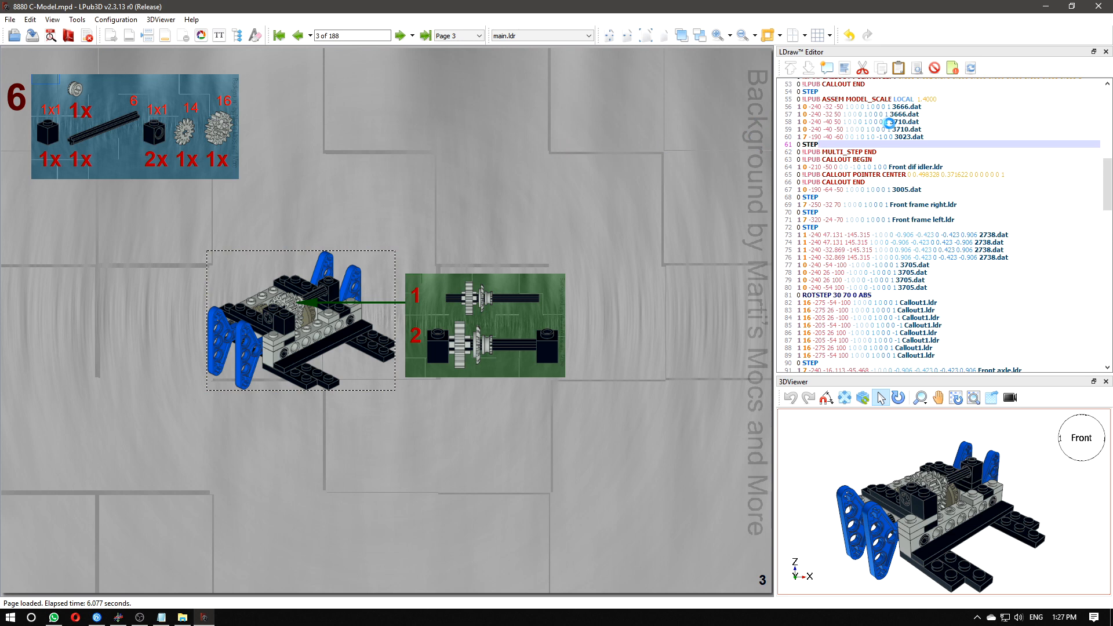
pyautogui.click(878, 188)
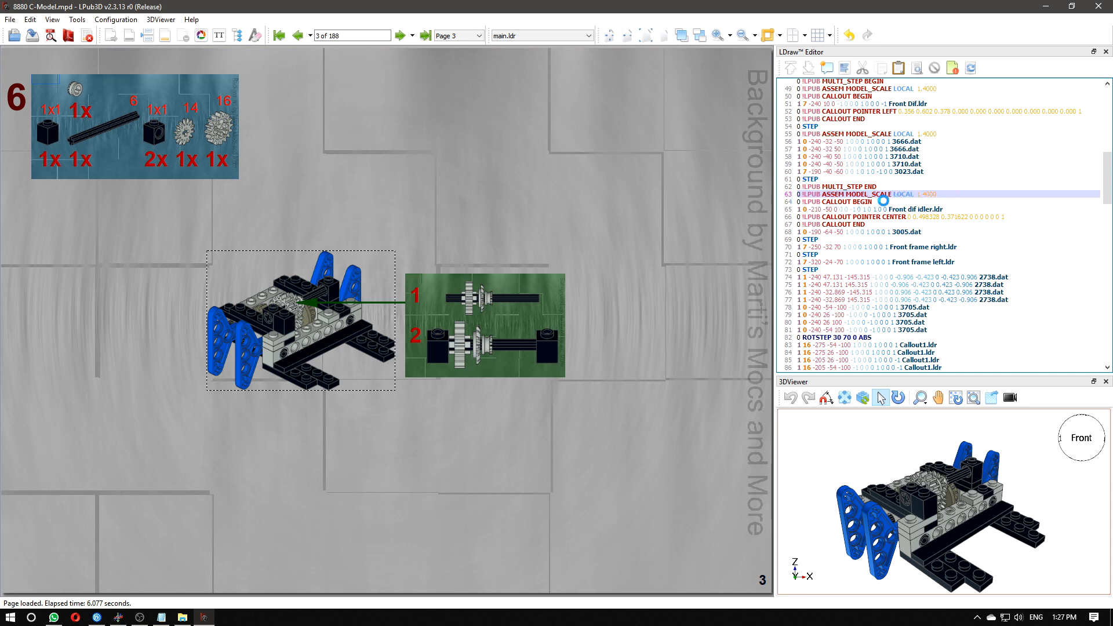
pyautogui.press('Up')
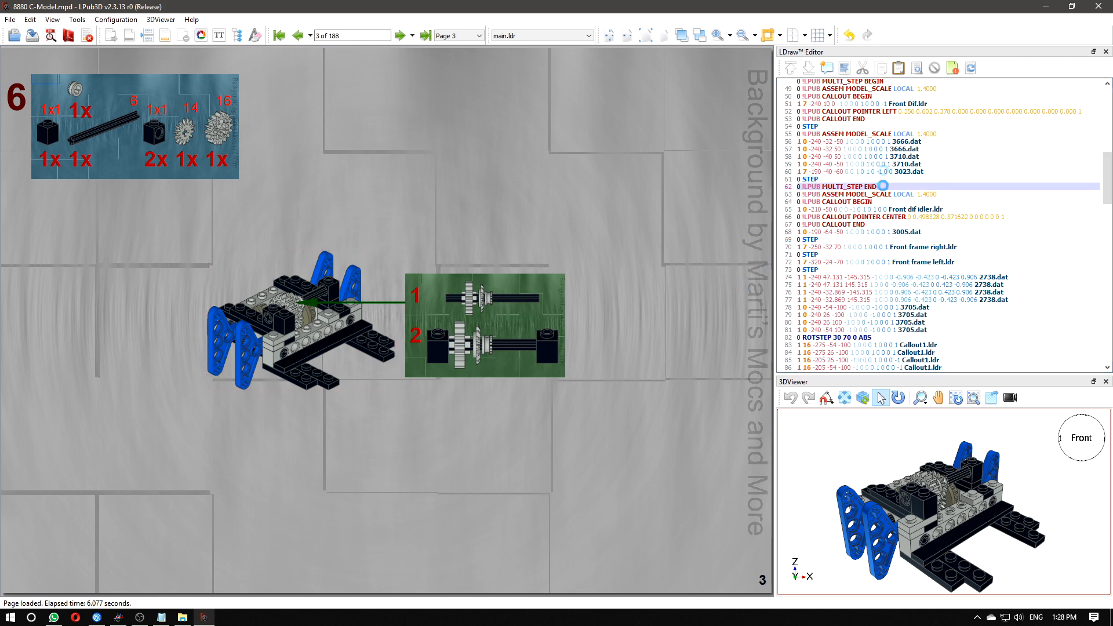
pyautogui.click(838, 242)
pyautogui.write('0 !LPUB ASSEM MODEL_SCALE LOCAL  1.4000')
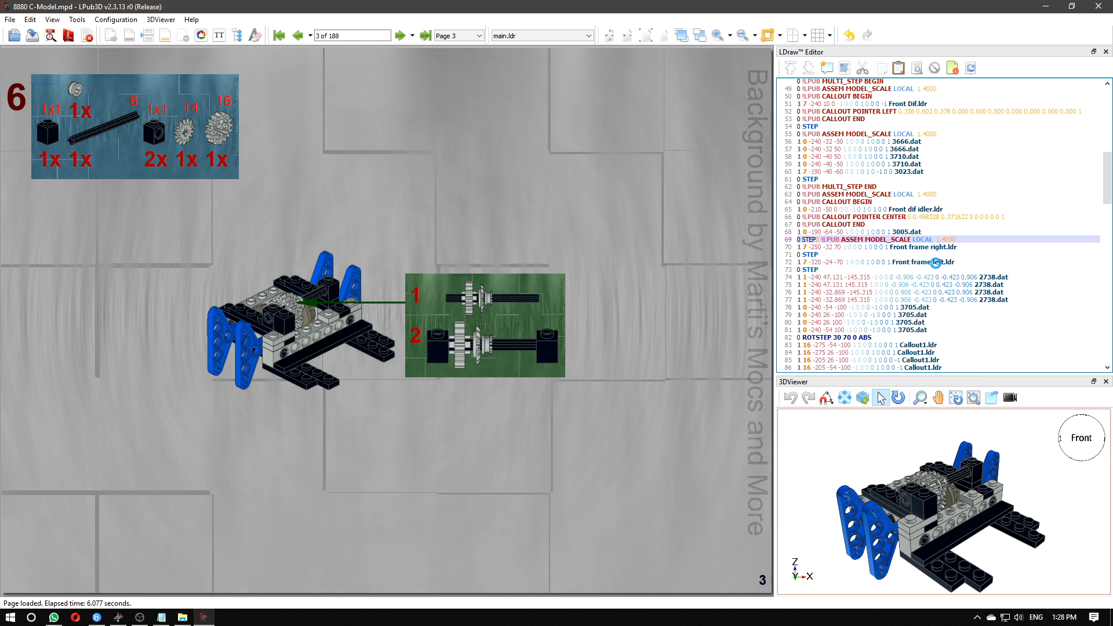
pyautogui.click(830, 255)
pyautogui.write('0 !LPUB ASSEM MODEL_SCALE LOCAL 1.4000')
pyautogui.hotkey('ctrl', 'z')
pyautogui.hotkey('ctrl', 'z')
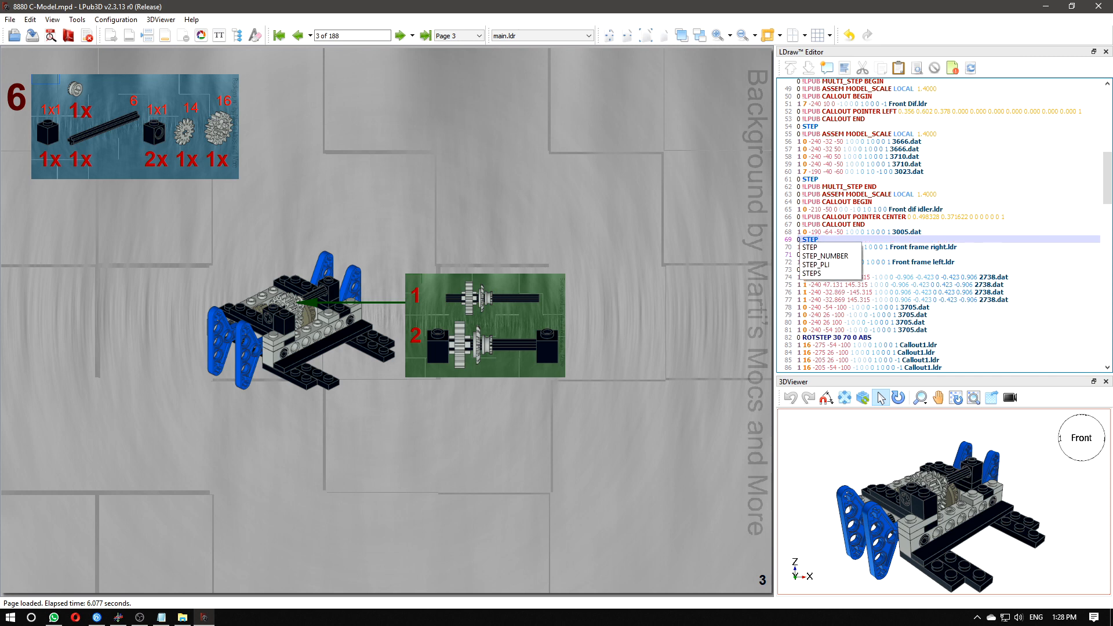
pyautogui.hotkey('alt', 'Tab')
# - Insert the 1.4000 local model scale line above the Front frame right.ldr line and above the Front frame left.ldr line
pyautogui.click(863, 241)
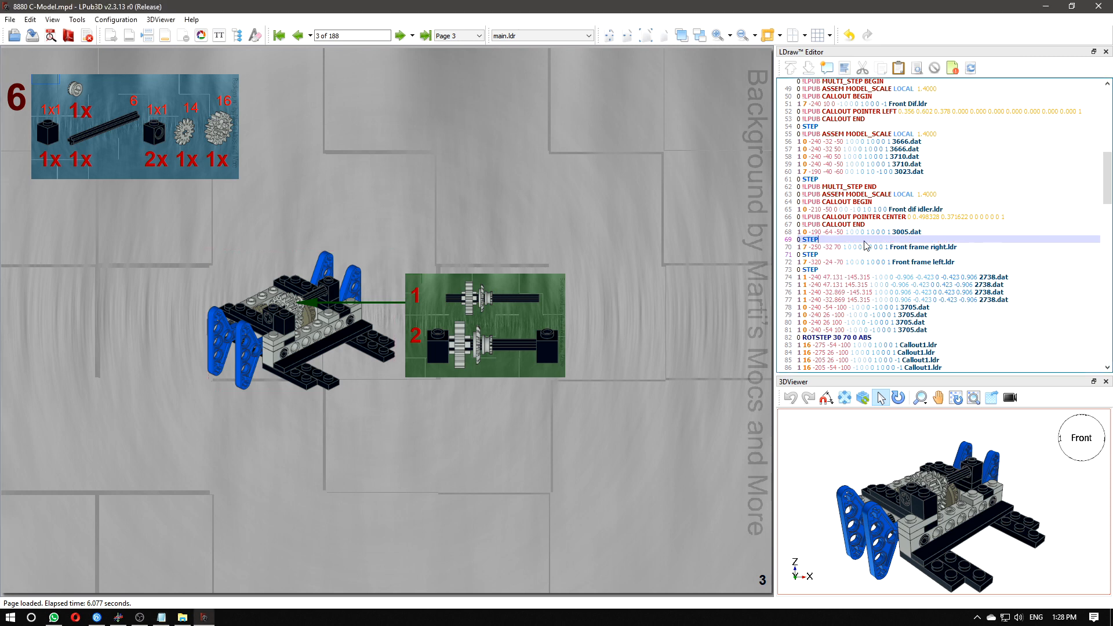
pyautogui.write('0 !LPUB ASSEM MODEL_SCALE LOCAL 1.4000')
pyautogui.click(836, 262)
pyautogui.write('0 !LPUB ASSEM MODEL_SCALE LOCAL 1.4000')
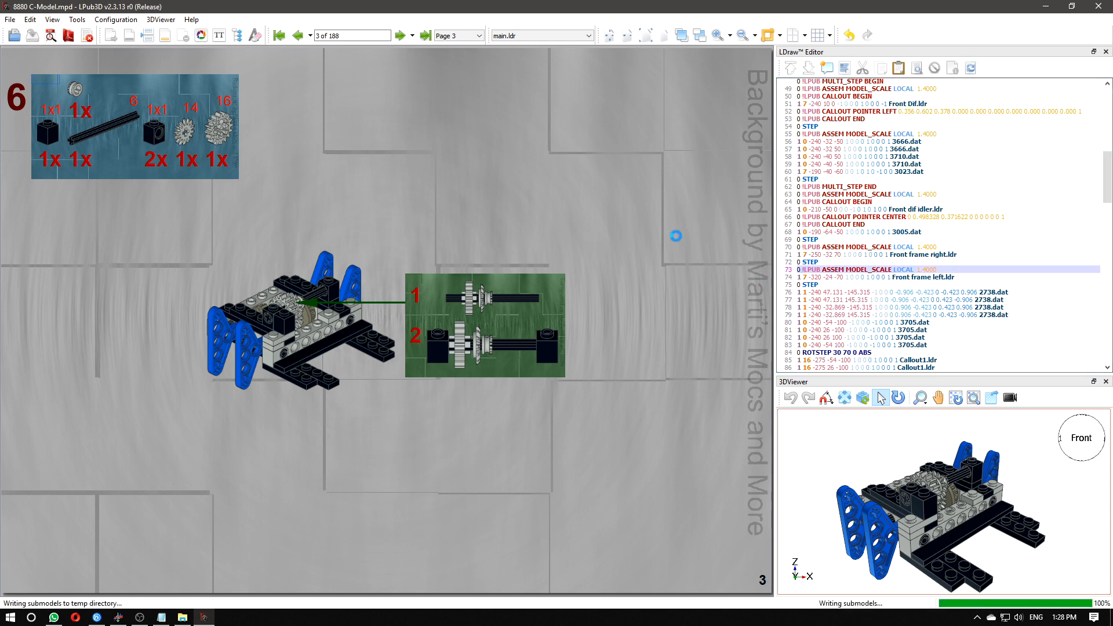
# - Apply the new scale lines and reset the assembly image cache of page 3
pyautogui.rightClick(671, 230)
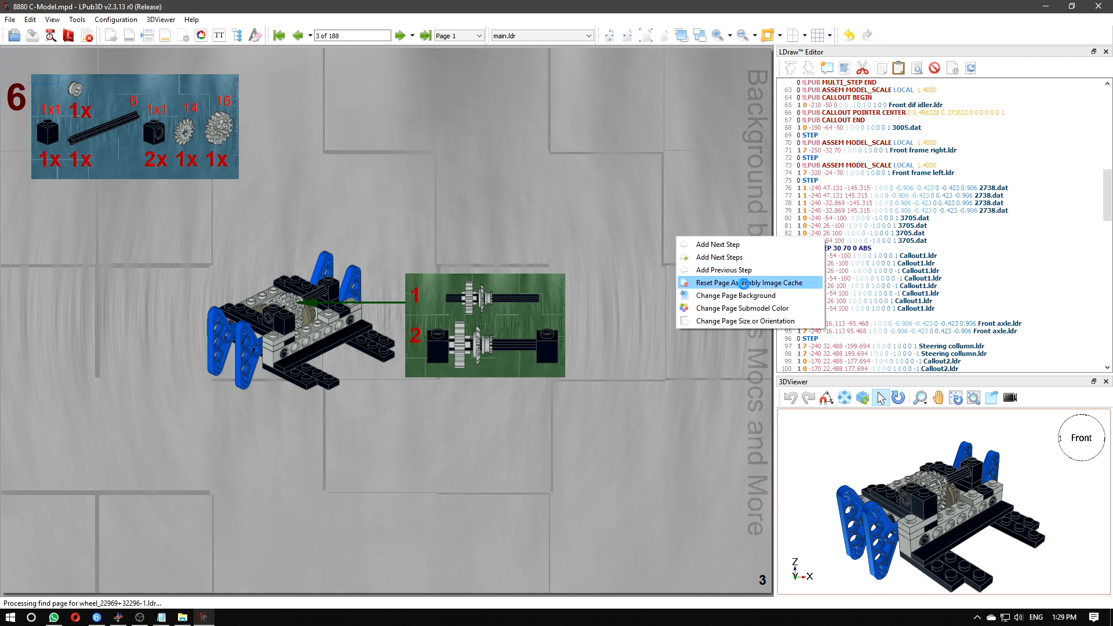
pyautogui.click(726, 285)
pyautogui.click(650, 322)
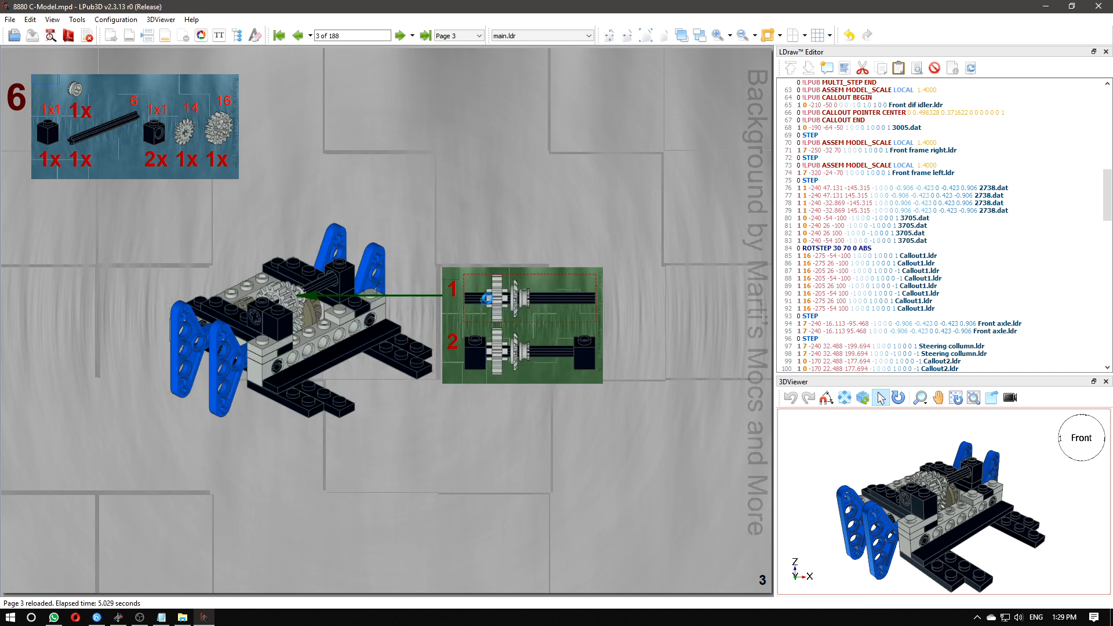
# - Check the scale lines in the front dif idler callout's code, and add the next step to page 3
pyautogui.click(494, 296)
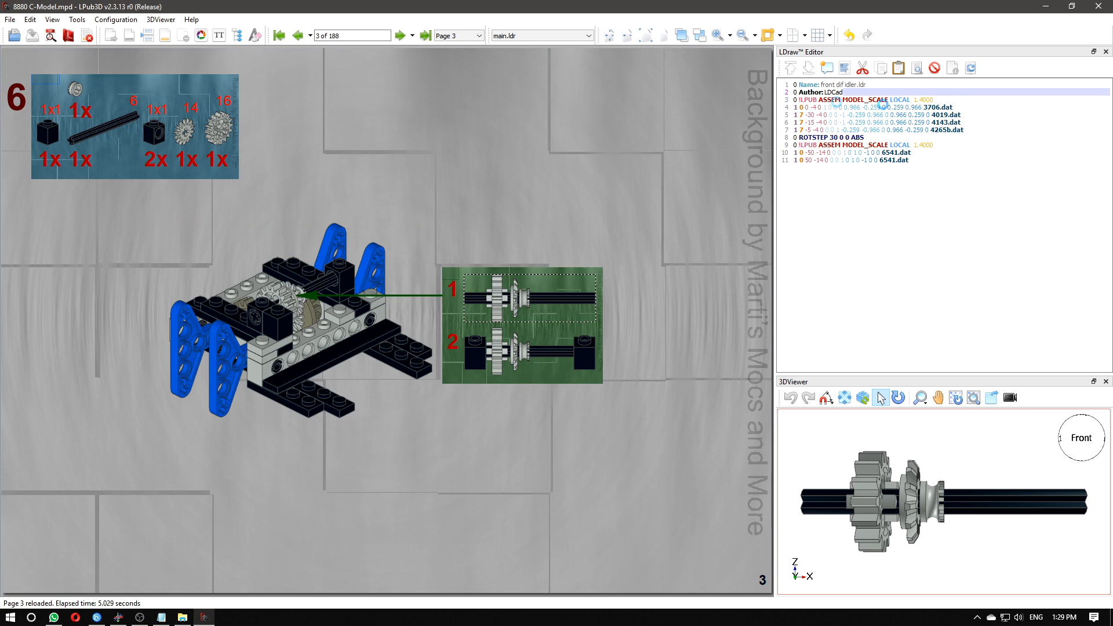
pyautogui.click(316, 339)
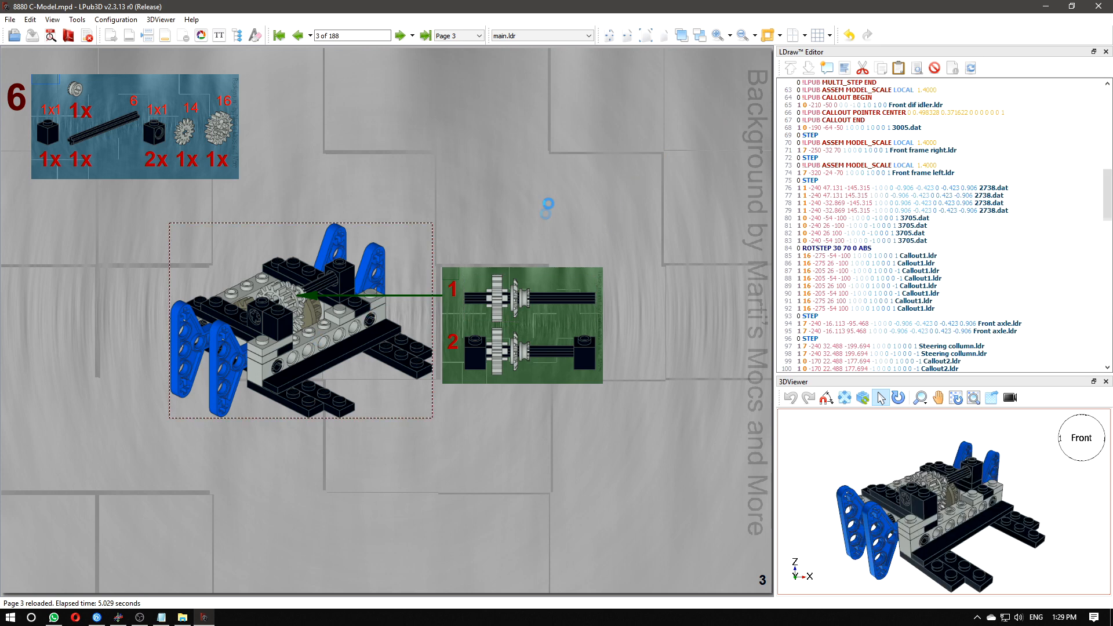
pyautogui.rightClick(553, 181)
pyautogui.click(595, 189)
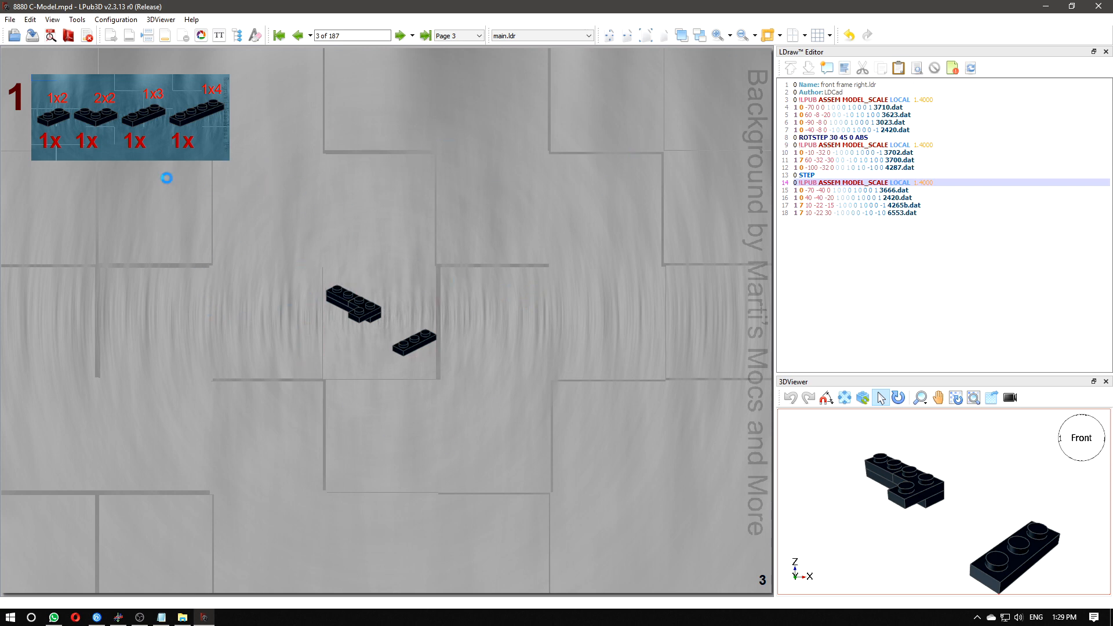
# - Try converting the front frame right submodel to a callout beside step 7, review the page layout and undo the conversion
pyautogui.rightClick(418, 163)
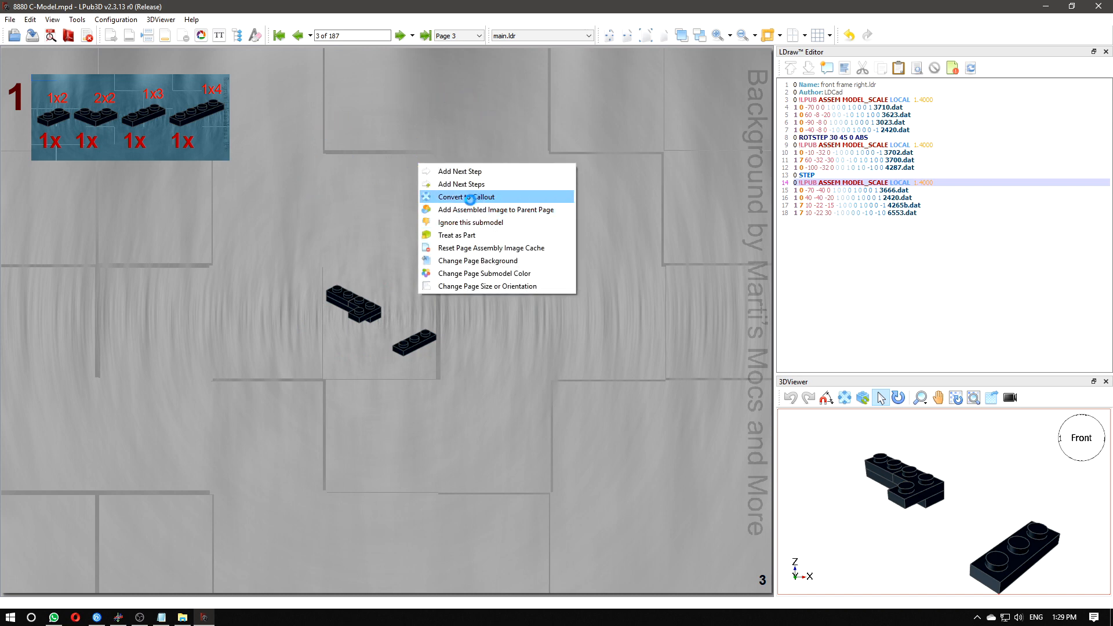
pyautogui.click(536, 197)
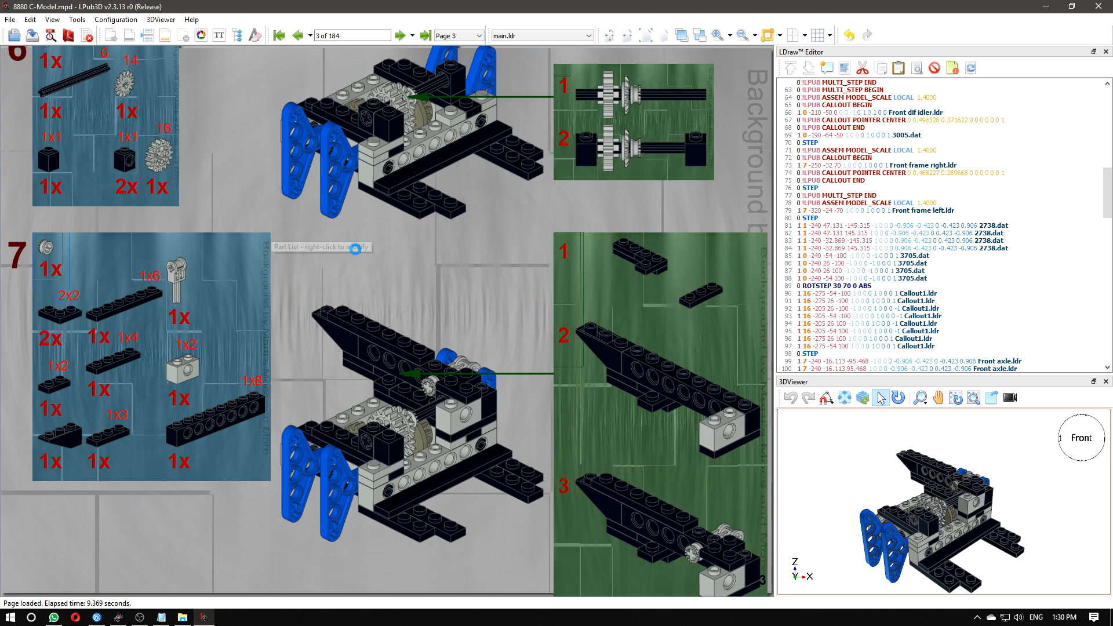
pyautogui.scroll(-1, 436, 298)
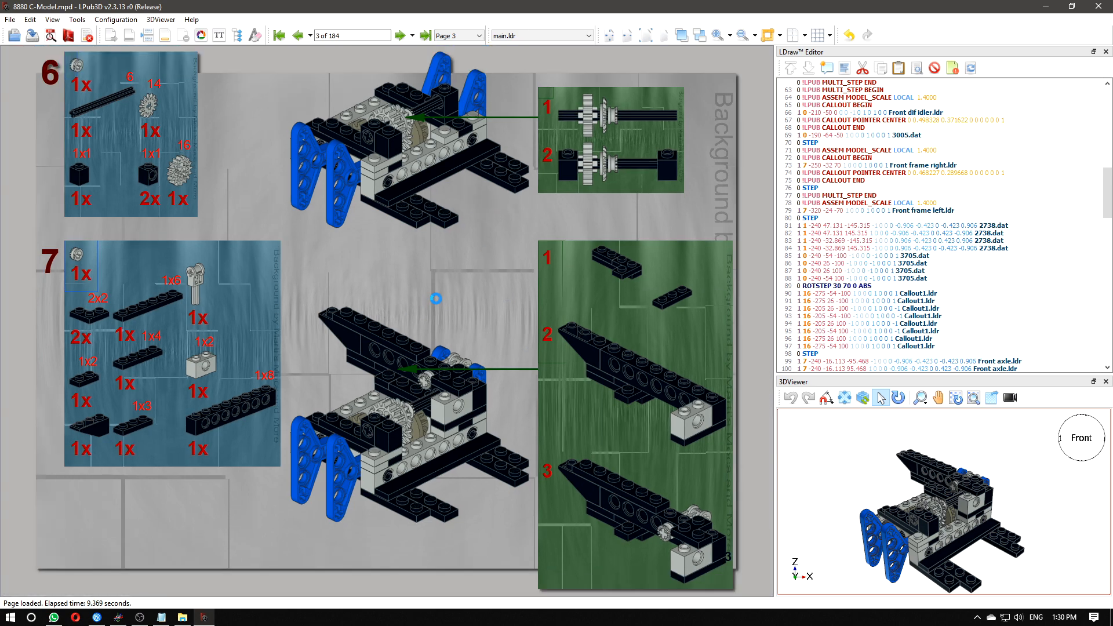
pyautogui.scroll(-1, 436, 298)
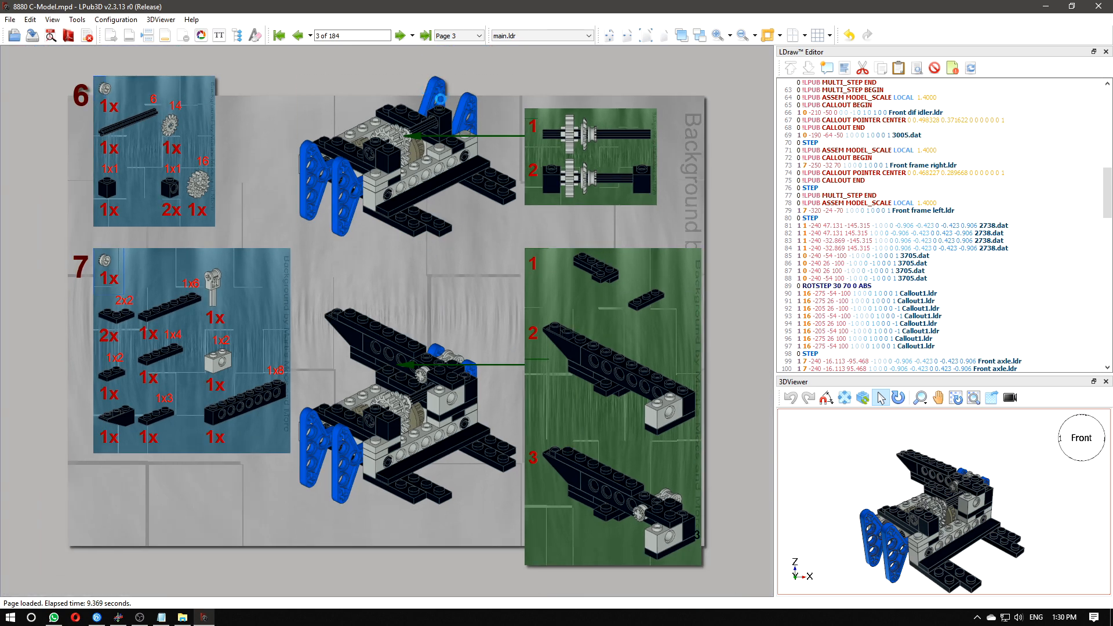
pyautogui.scroll(2, 404, 335)
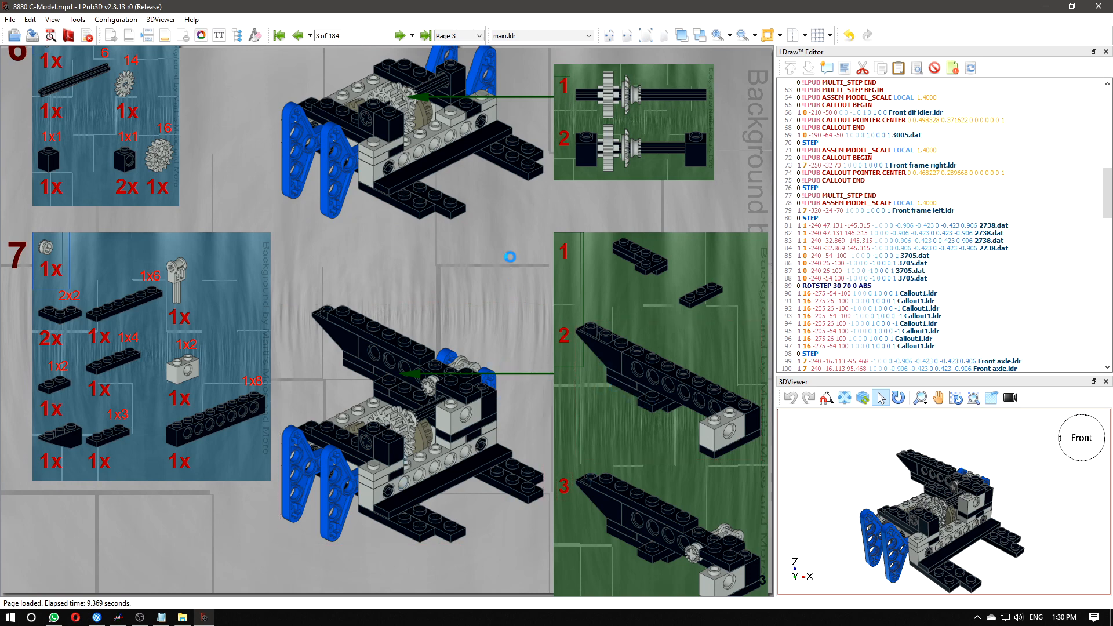
pyautogui.hotkey('ctrl', 'z')
# - Add the next two steps to the front frame right page so that its steps 1 to 3 share it
pyautogui.rightClick(487, 231)
pyautogui.click(518, 239)
pyautogui.rightClick(612, 188)
pyautogui.click(632, 195)
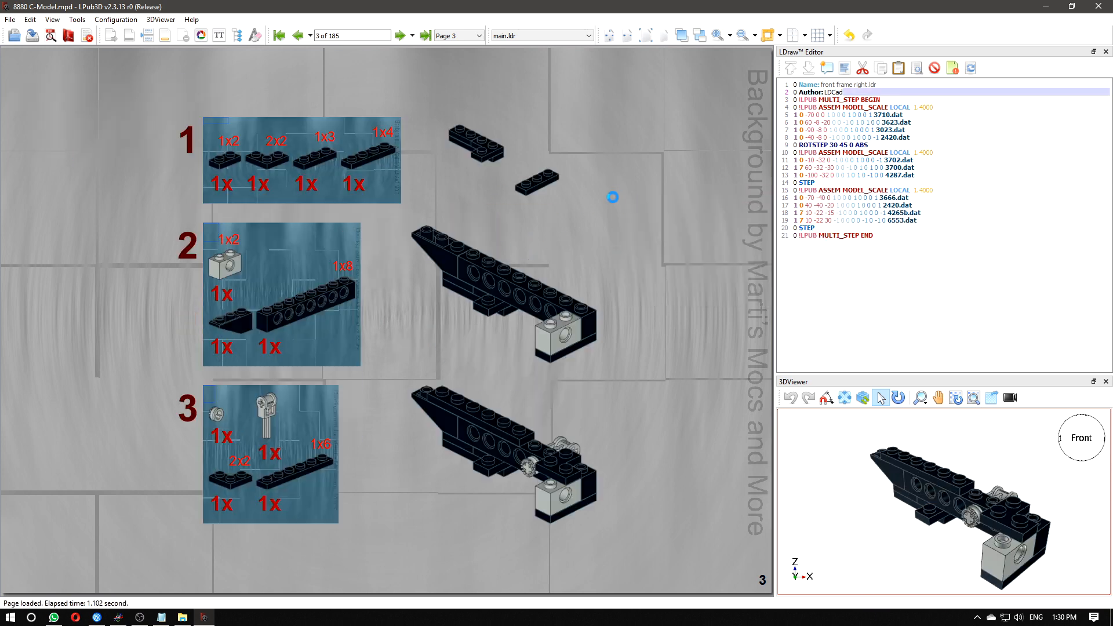
# - Reset the assembly image cache of the combined front frame right page
pyautogui.rightClick(665, 163)
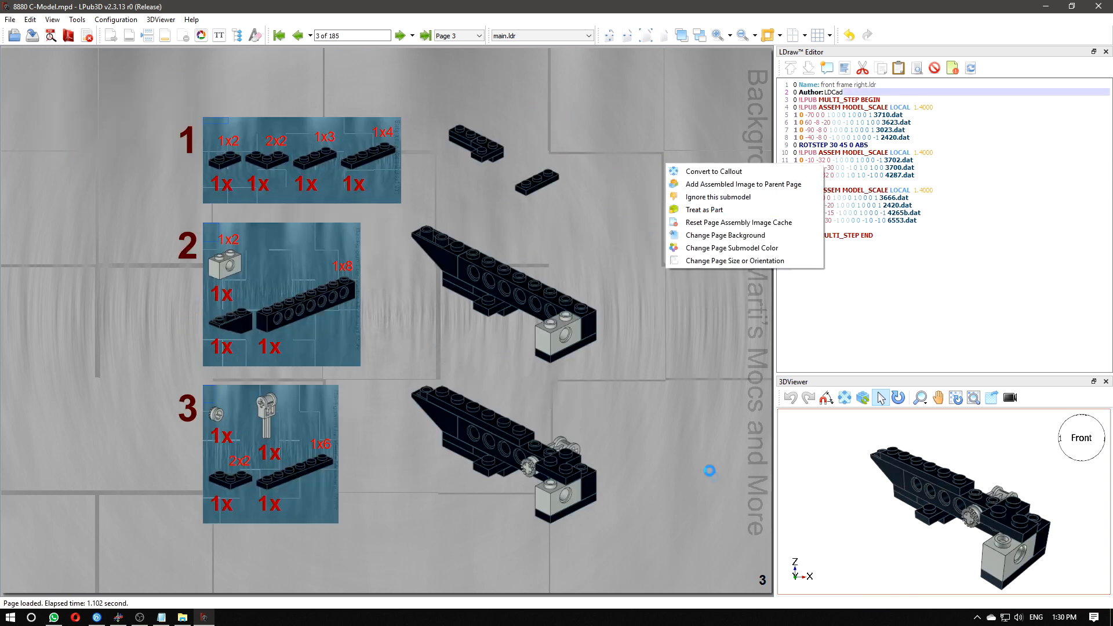
pyautogui.click(700, 463)
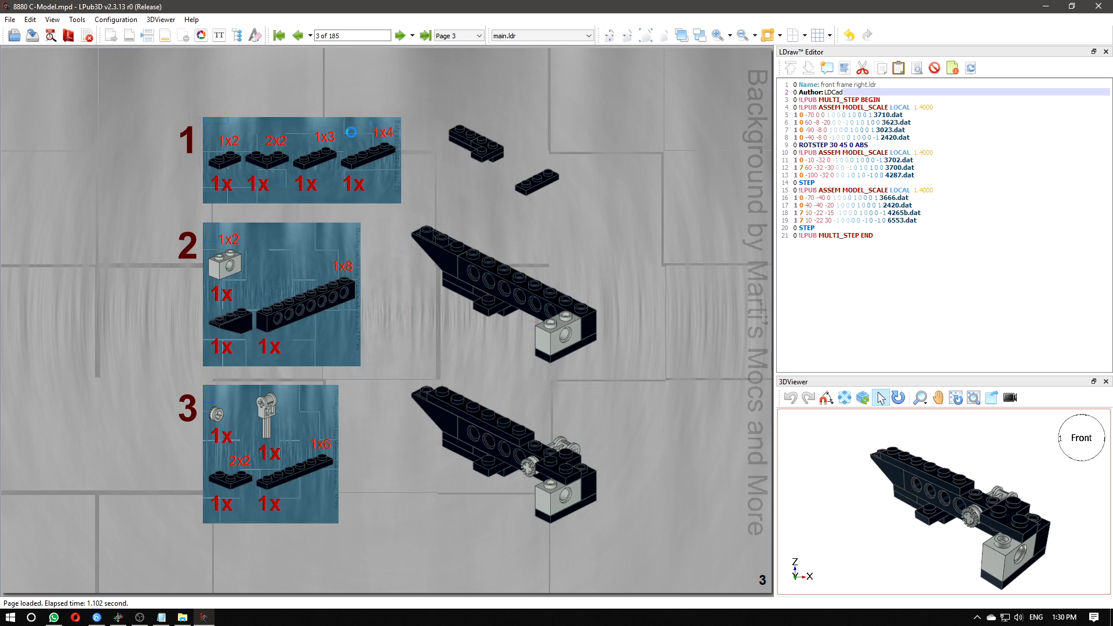
pyautogui.rightClick(680, 144)
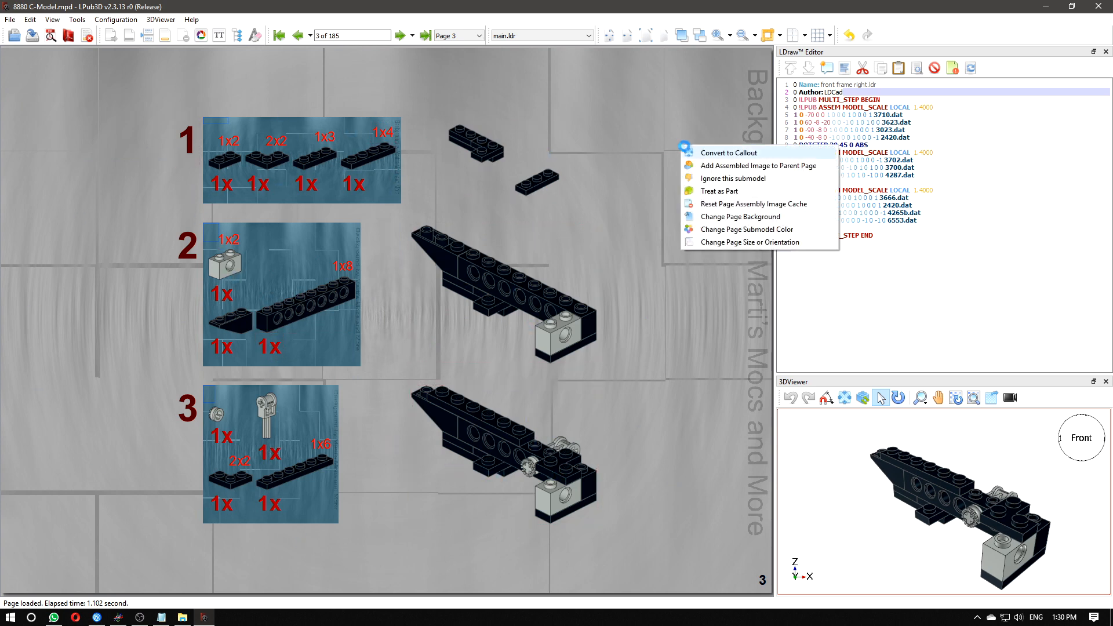
pyautogui.click(725, 216)
pyautogui.click(634, 323)
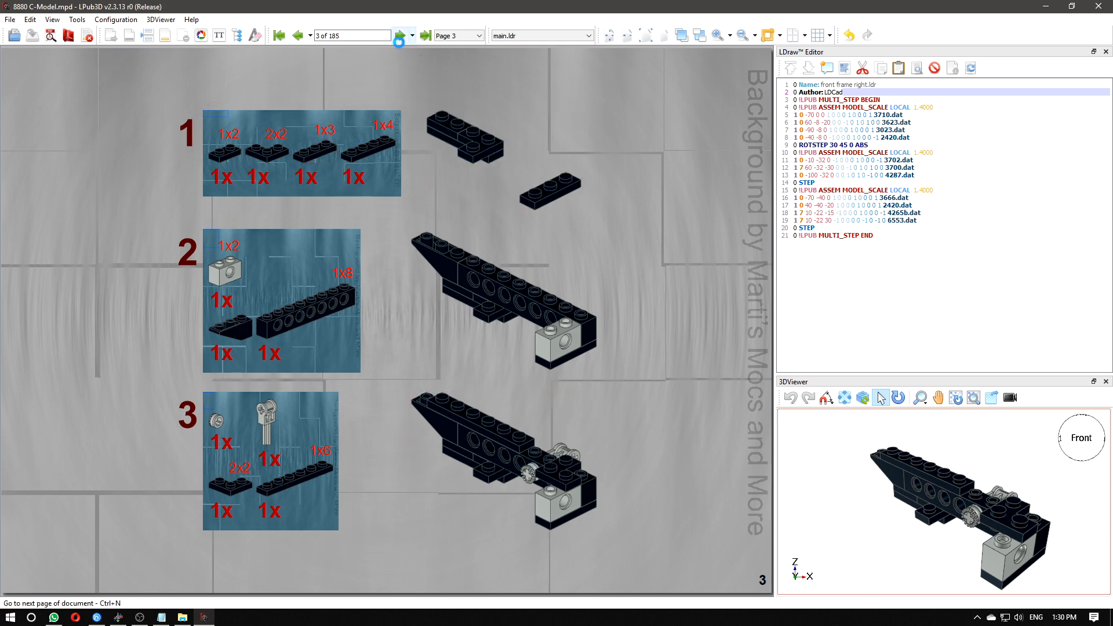
# - Add the front frame right submodel's assembled image to its parent page
pyautogui.rightClick(641, 459)
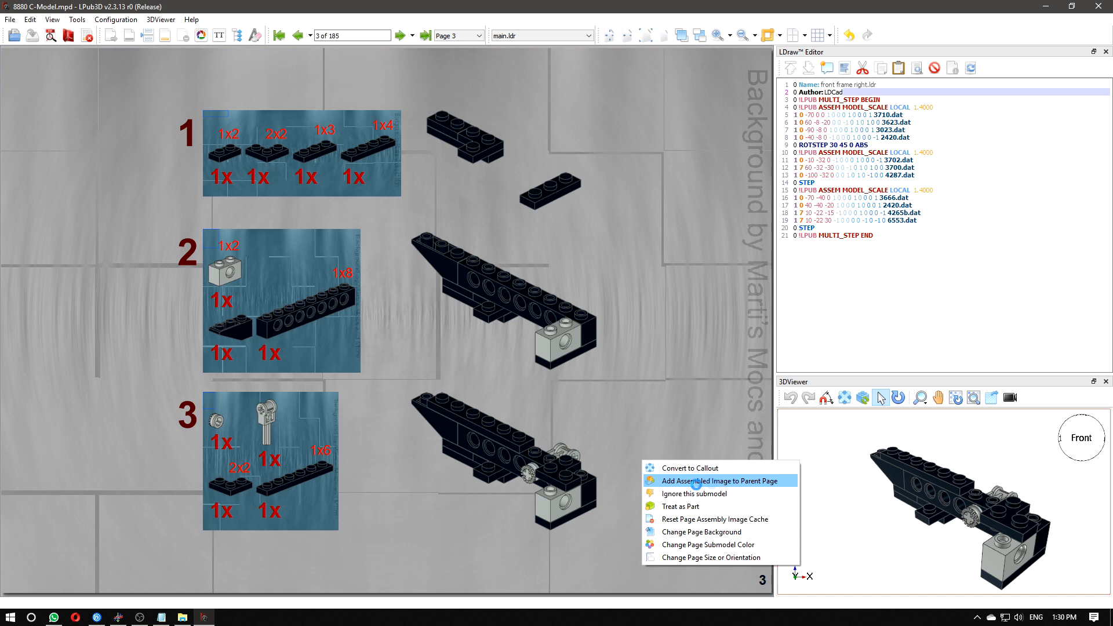
pyautogui.click(657, 481)
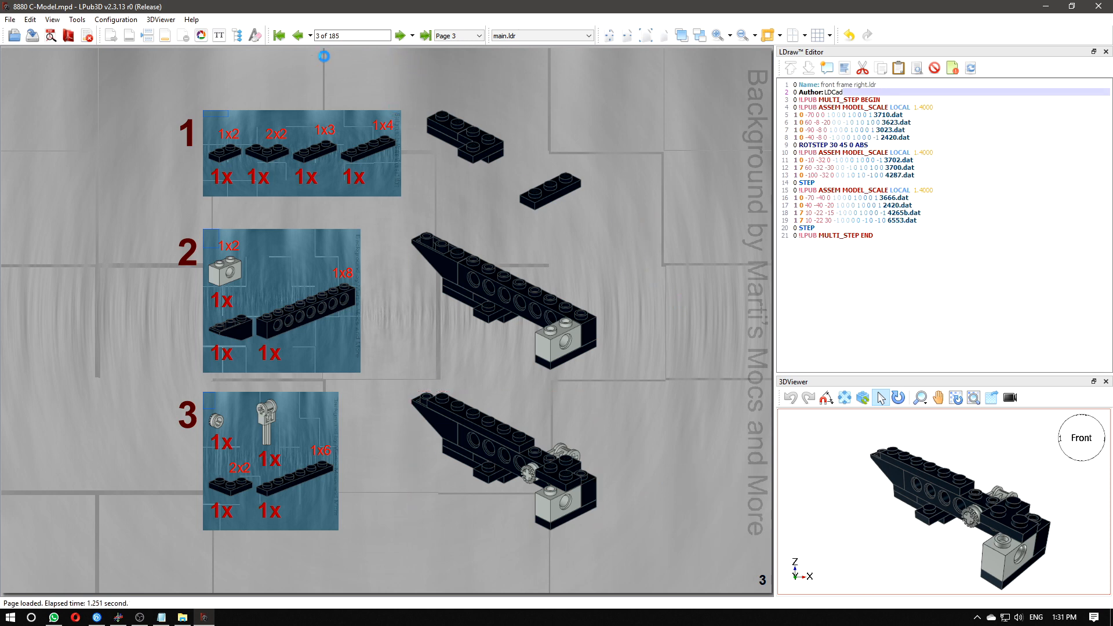
# - Go to the page with steps 6 and 7 and move both callouts outward, away from their assemblies
pyautogui.click(400, 36)
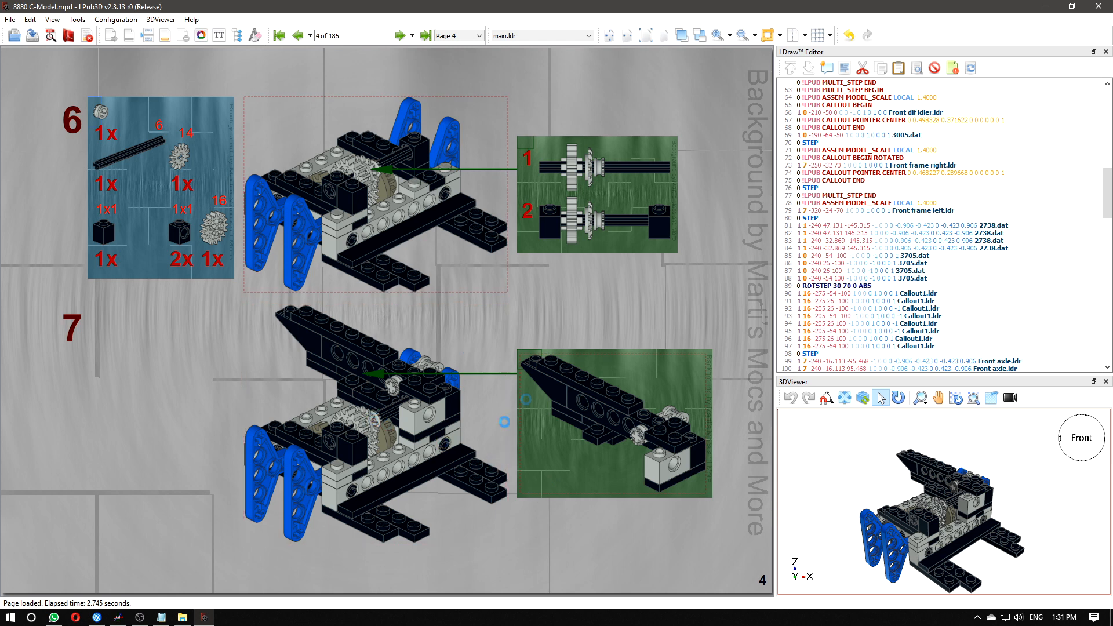
pyautogui.click(665, 426)
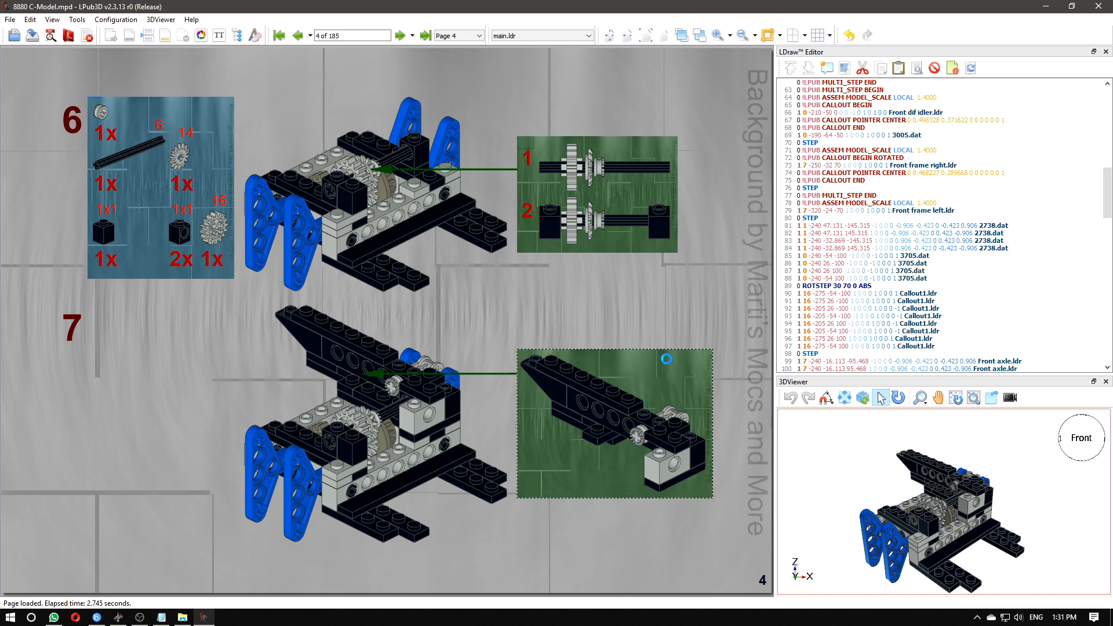
pyautogui.moveTo(660, 359); pyautogui.dragTo(683, 355)
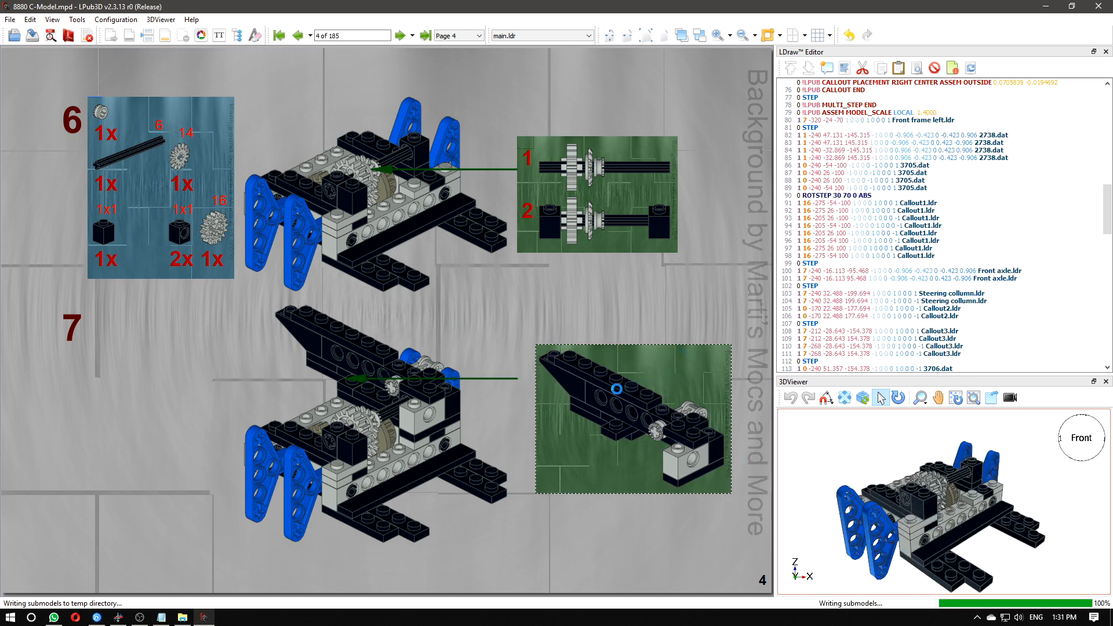
pyautogui.moveTo(622, 142); pyautogui.dragTo(672, 127)
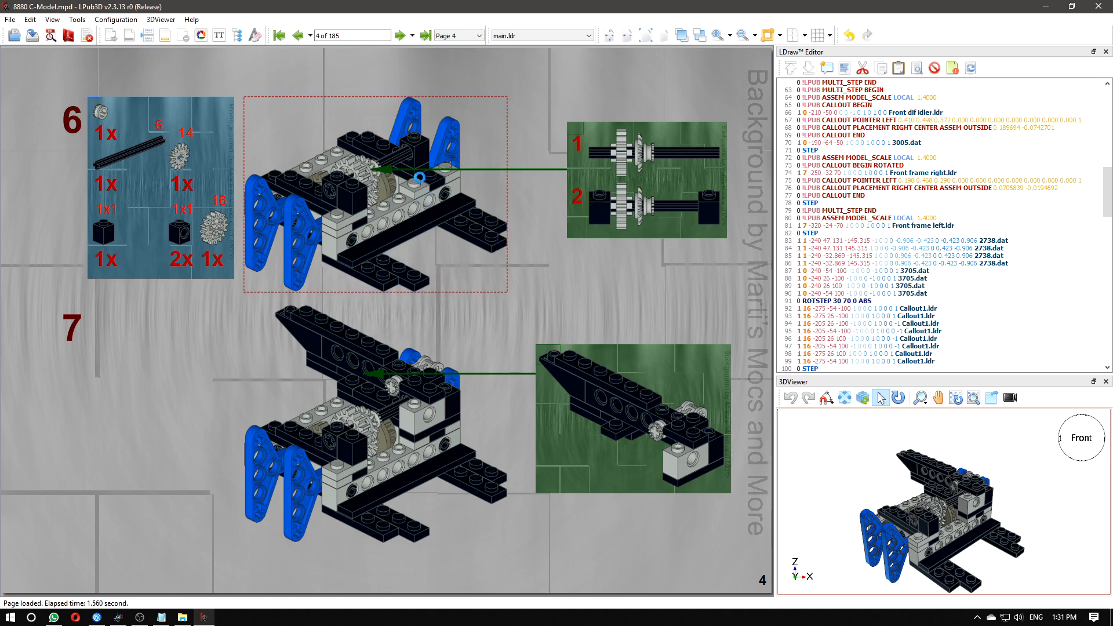
pyautogui.scroll(-4, 469, 217)
pyautogui.moveTo(583, 198); pyautogui.dragTo(660, 193)
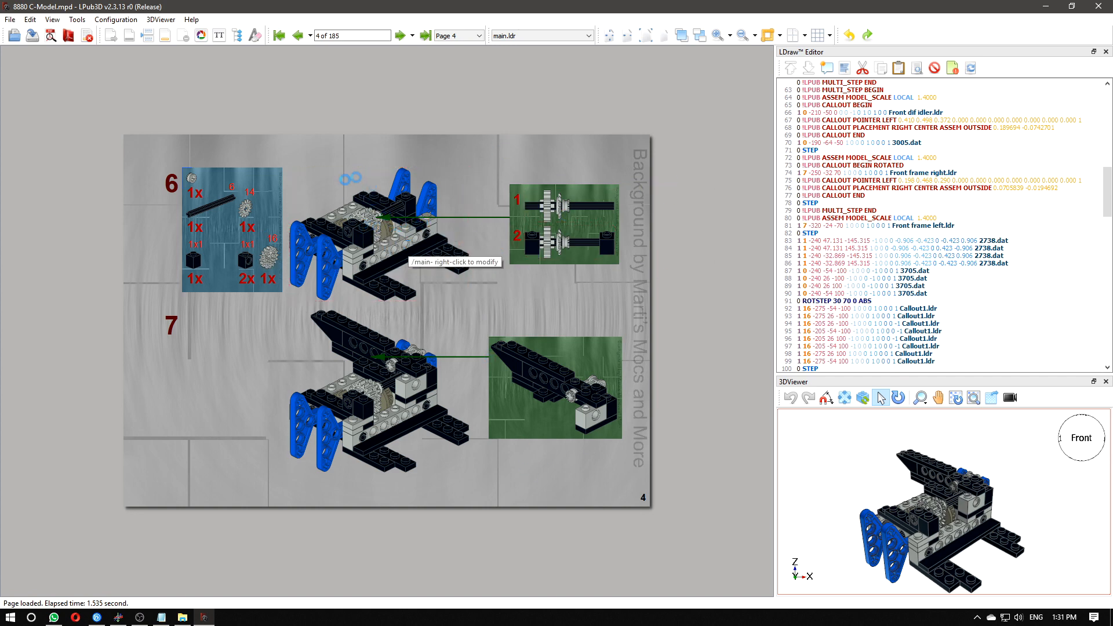
pyautogui.click(606, 36)
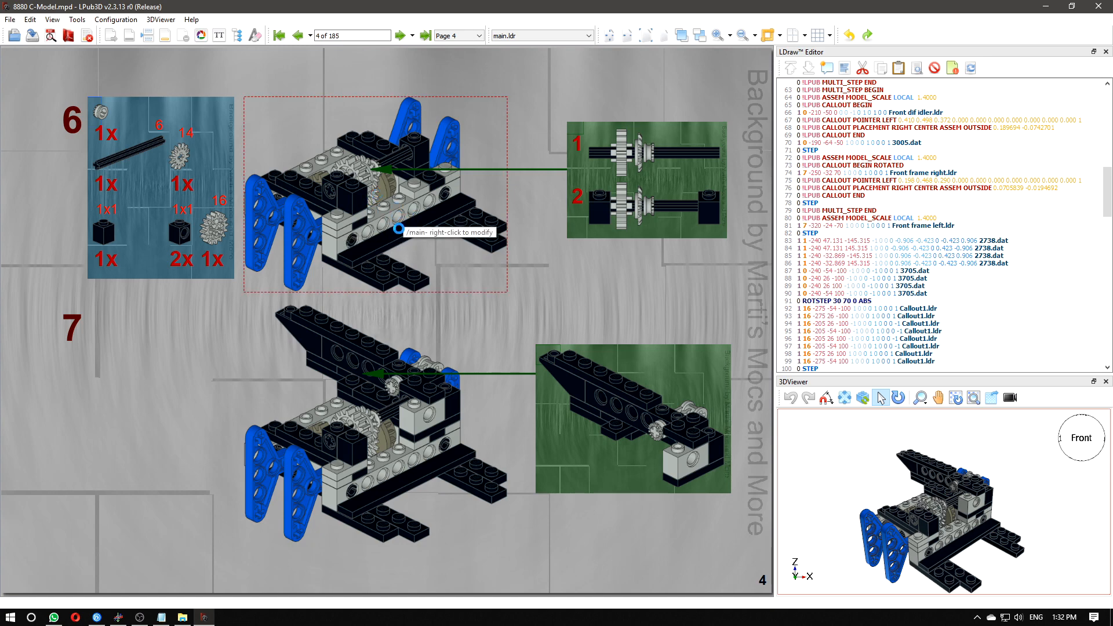
pyautogui.keyDown('ctrl'); pyautogui.scroll(-5, 408, 245); pyautogui.keyUp('ctrl')
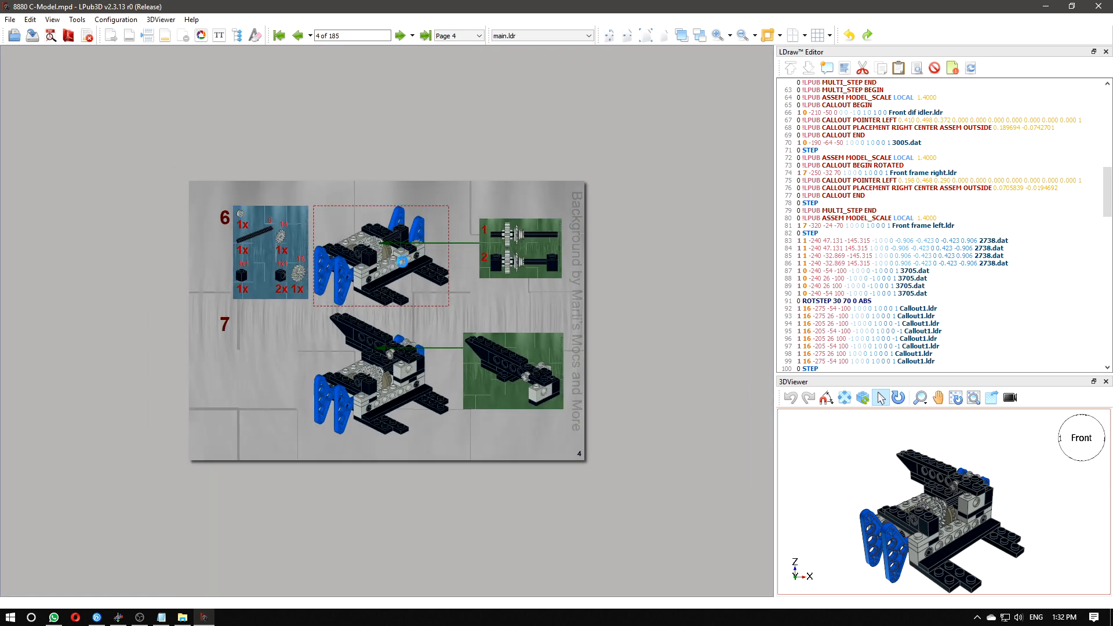
pyautogui.keyDown('ctrl'); pyautogui.scroll(2, 403, 262); pyautogui.keyUp('ctrl')
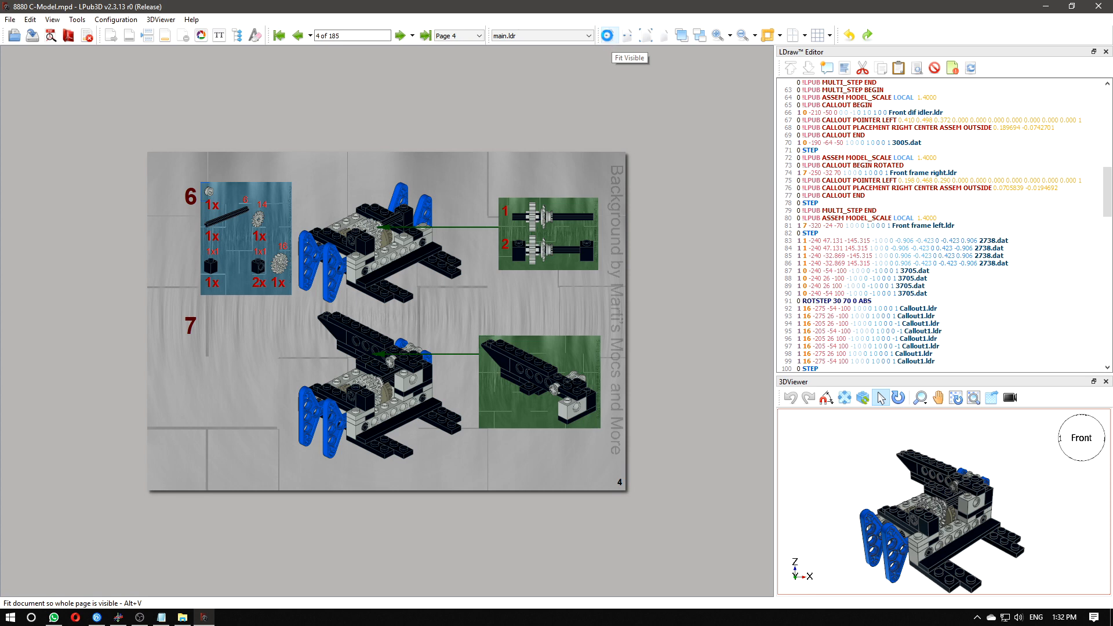
pyautogui.click(606, 35)
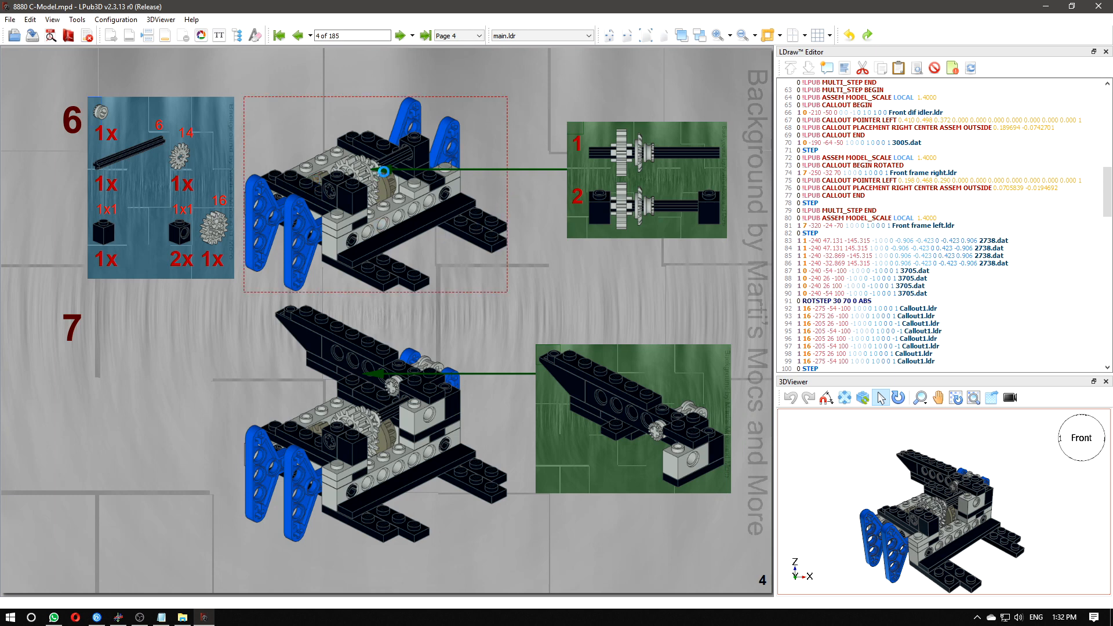
# - Reposition the step 6 and step 7 callout arrow tips to the right sides of their assemblies and save the file
pyautogui.moveTo(384, 171); pyautogui.dragTo(436, 153)
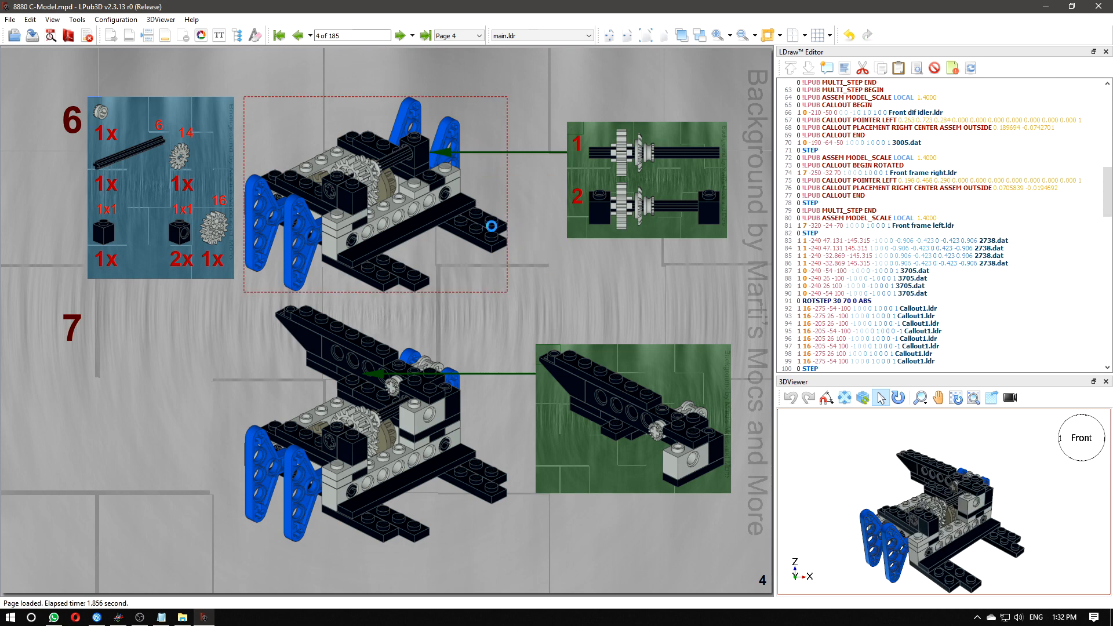
pyautogui.moveTo(379, 376); pyautogui.dragTo(465, 401)
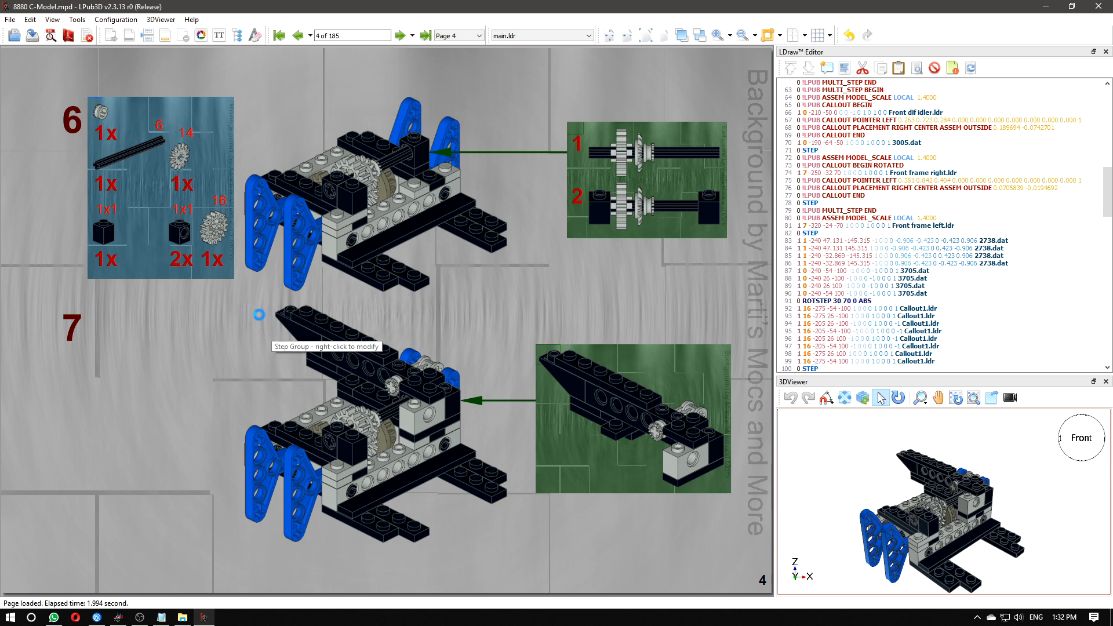
pyautogui.click(32, 36)
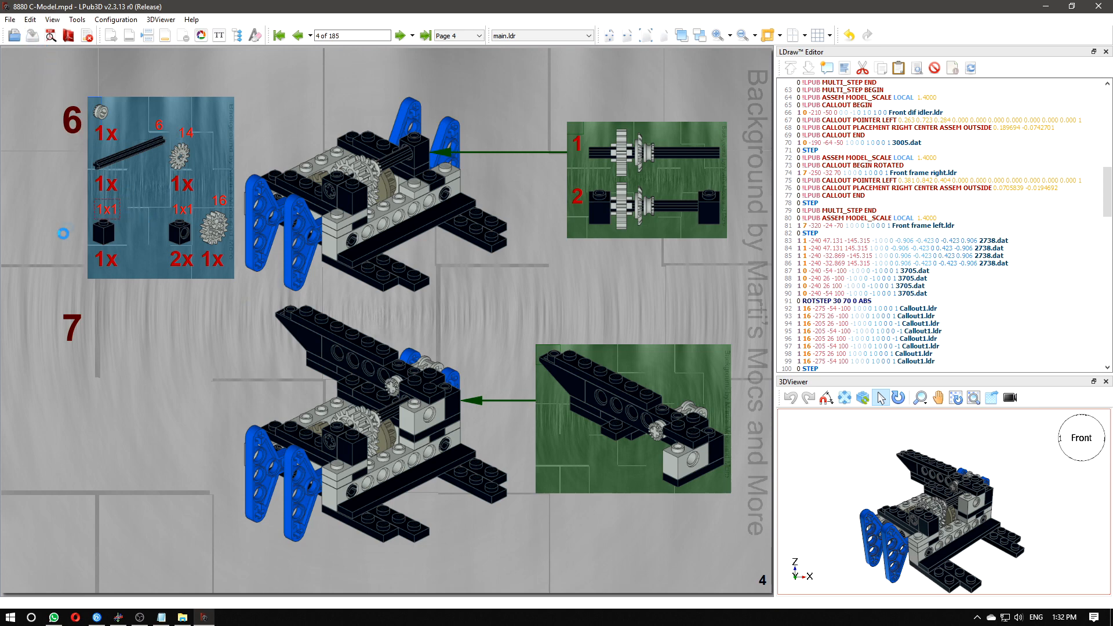
# - Examine the local assembly model scale commands of the main model's steps in the LDraw code
pyautogui.moveTo(0, 200); pyautogui.dragTo(1, 175)
pyautogui.scroll(-8, 447, 320)
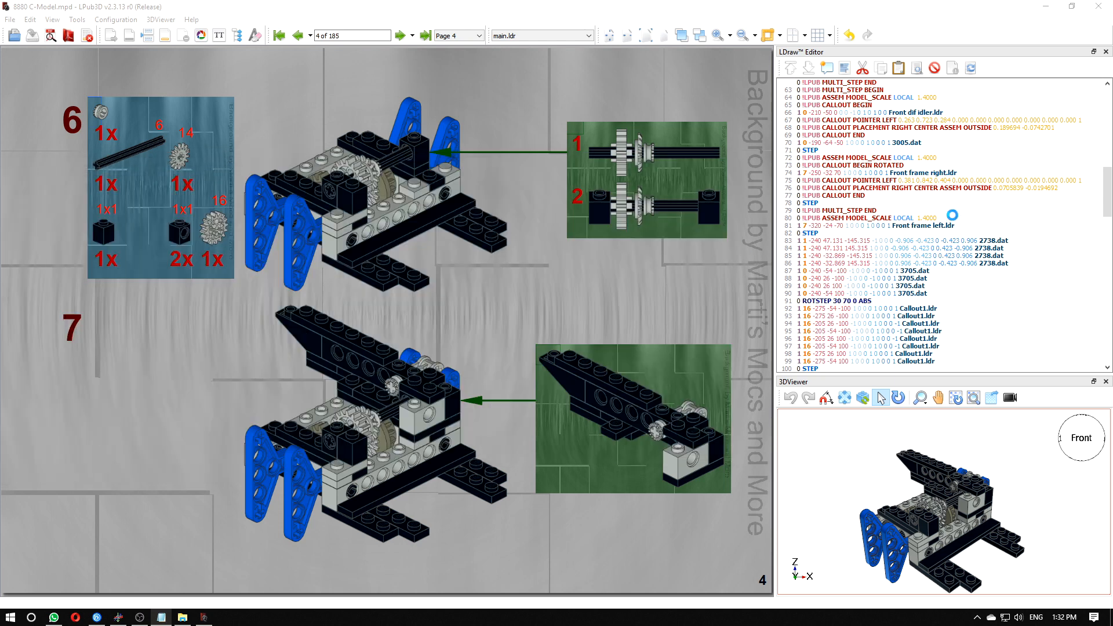
pyautogui.moveTo(886, 235); pyautogui.dragTo(909, 235)
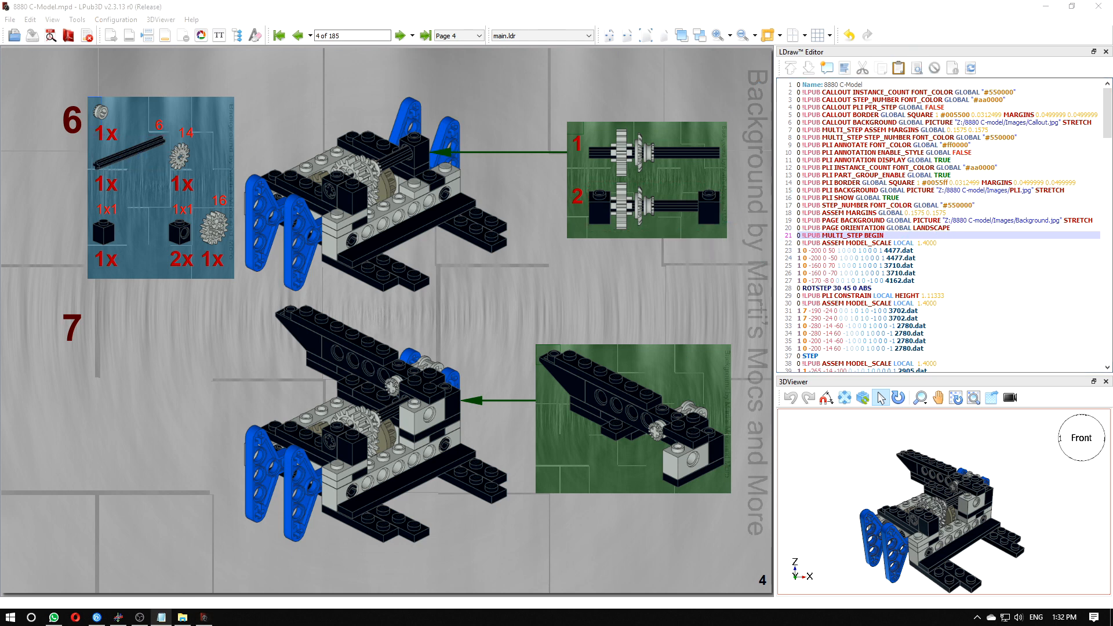
pyautogui.moveTo(0, 188); pyautogui.dragTo(583, 150)
pyautogui.scroll(8, 585, 303)
pyautogui.scroll(-6, 581, 263)
pyautogui.moveTo(509, 150); pyautogui.dragTo(0, 145)
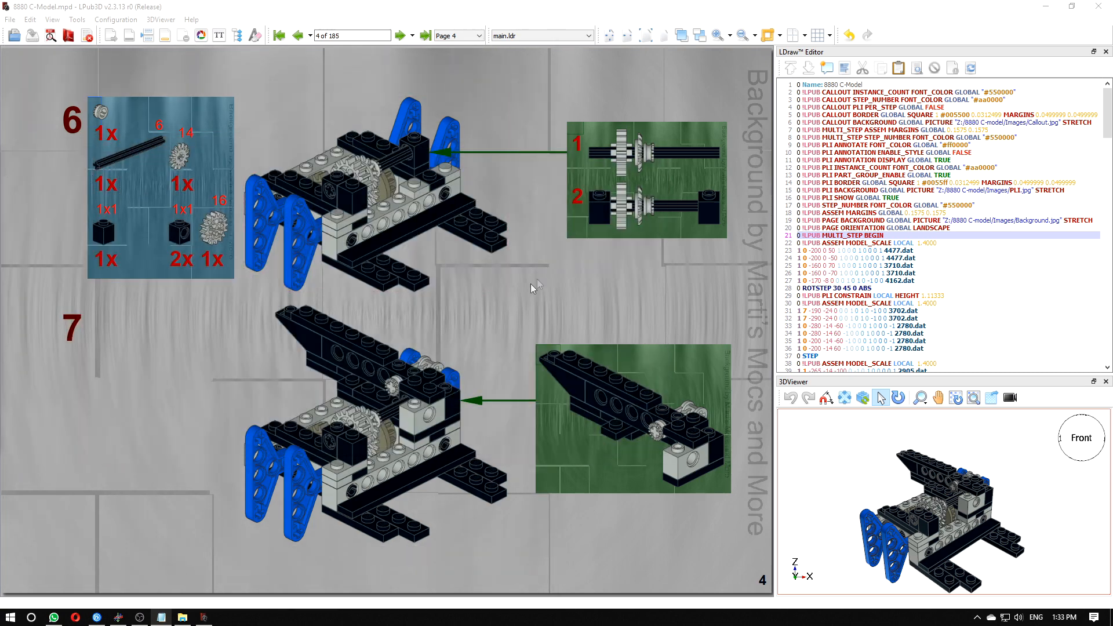
pyautogui.scroll(-9, 925, 210)
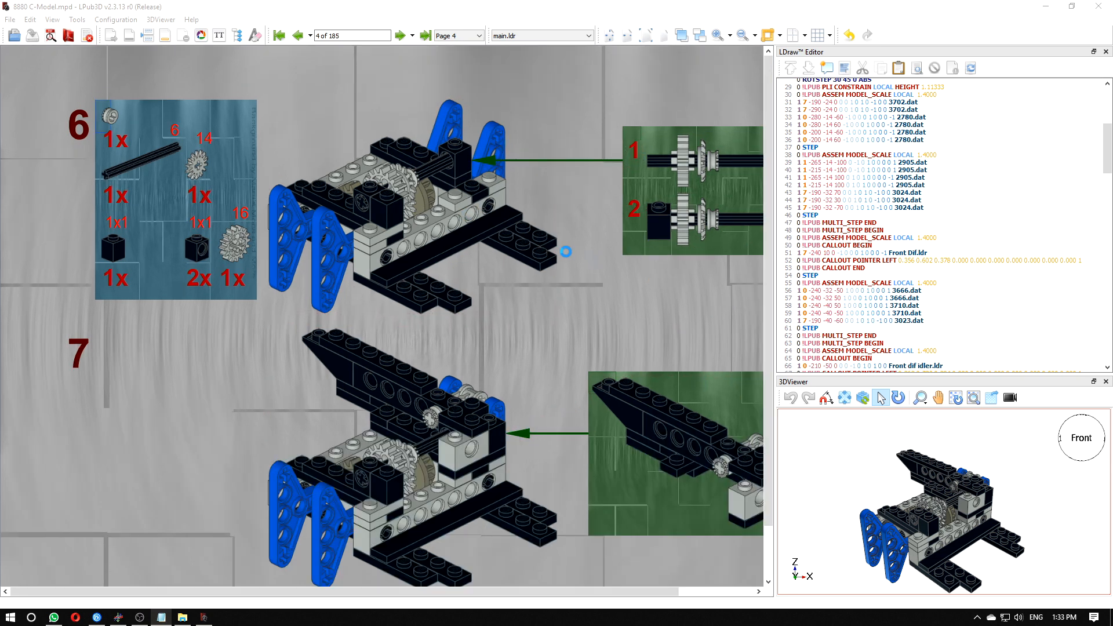
pyautogui.scroll(2, 956, 232)
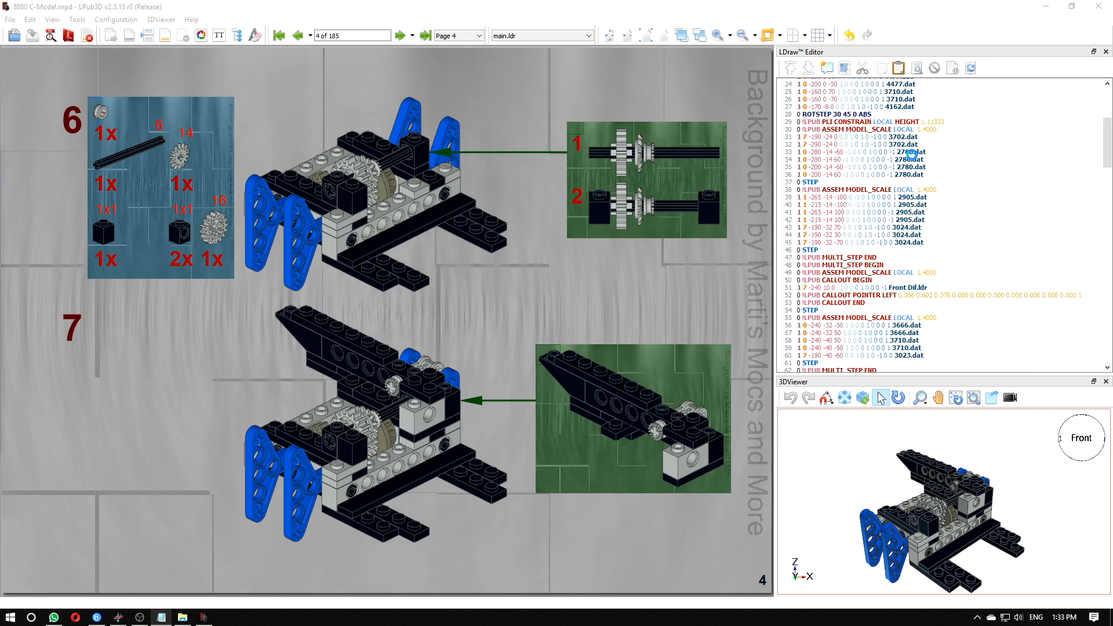
pyautogui.click(868, 127)
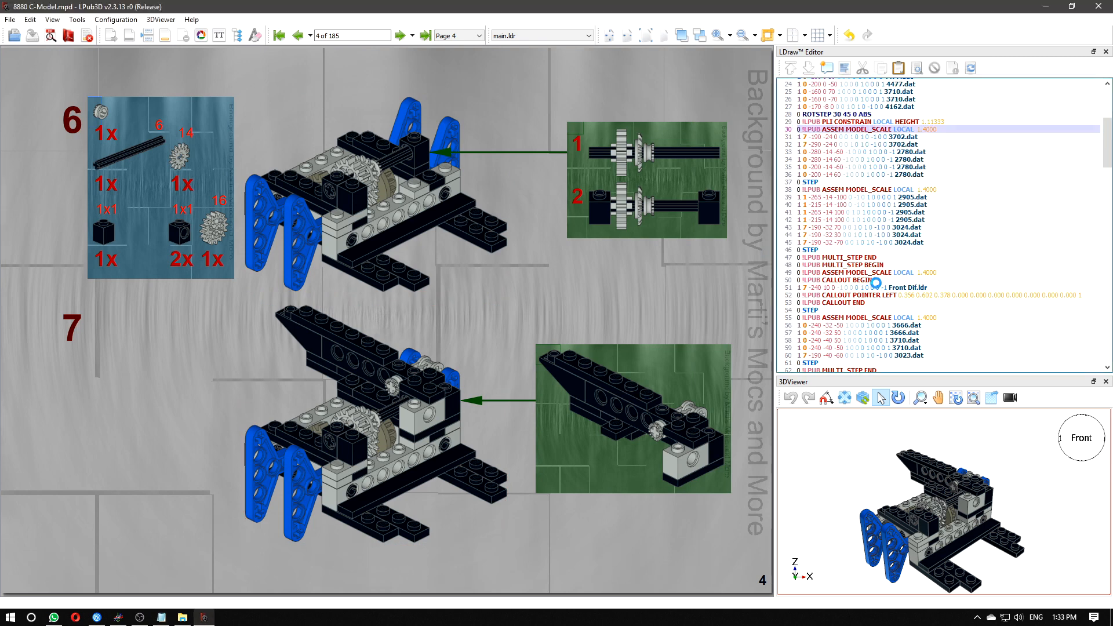
pyautogui.moveTo(940, 273)
pyautogui.mouseDown()
pyautogui.moveTo(776, 264)
pyautogui.moveTo(939, 274)
pyautogui.mouseUp()
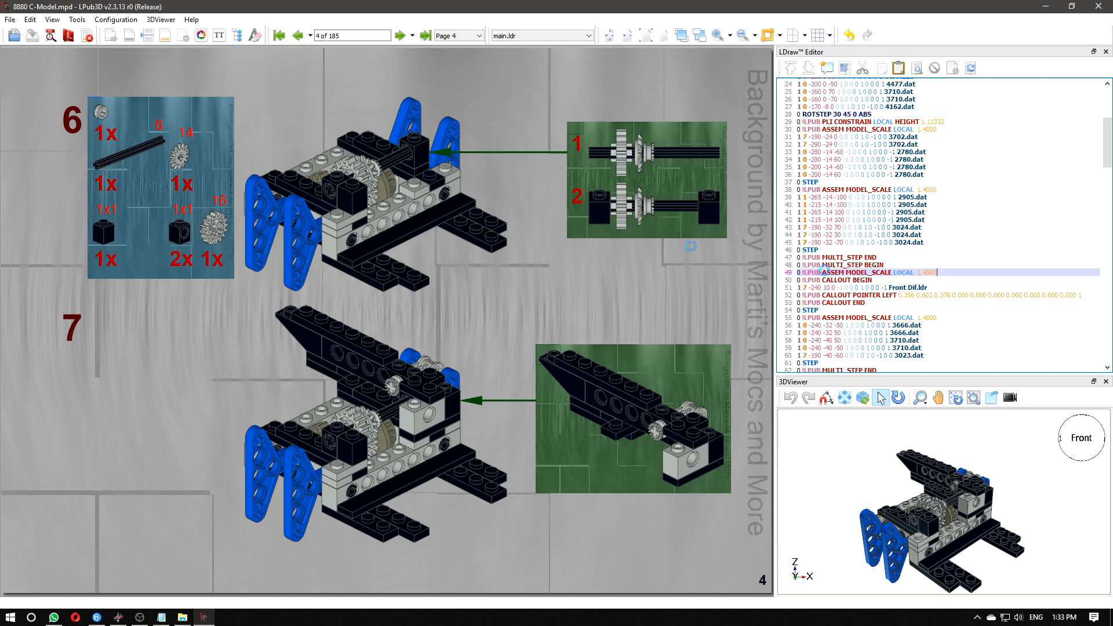
# - Review the step margin, model scale, callout allocation and placement commands in the Code 149.txt notes in Notepad
pyautogui.moveTo(0, 163); pyautogui.dragTo(588, 201)
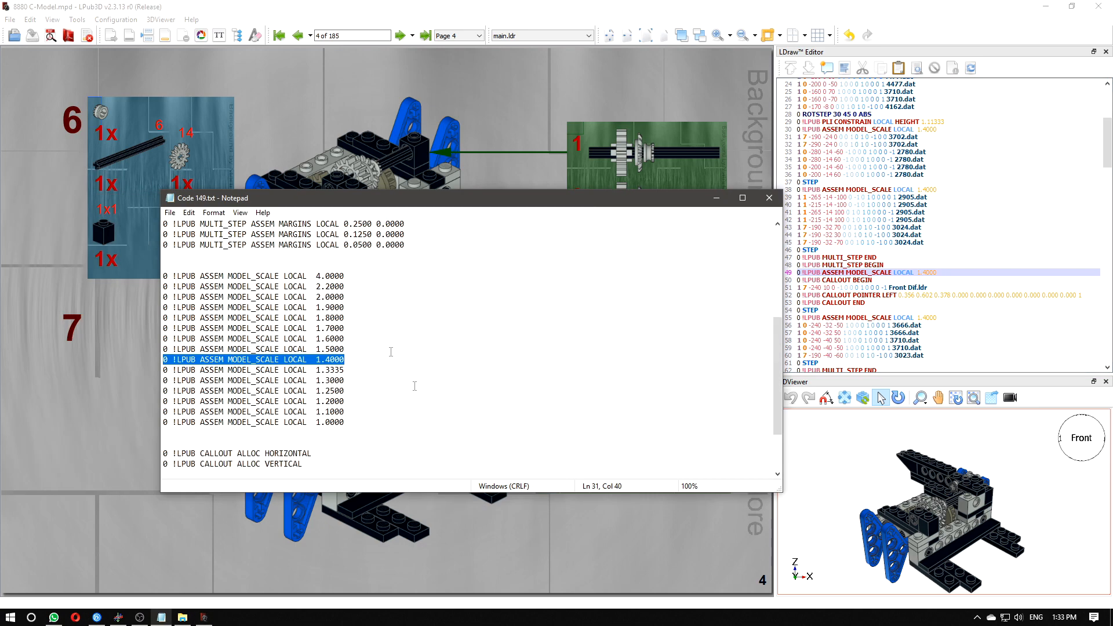
pyautogui.moveTo(400, 416); pyautogui.dragTo(191, 277)
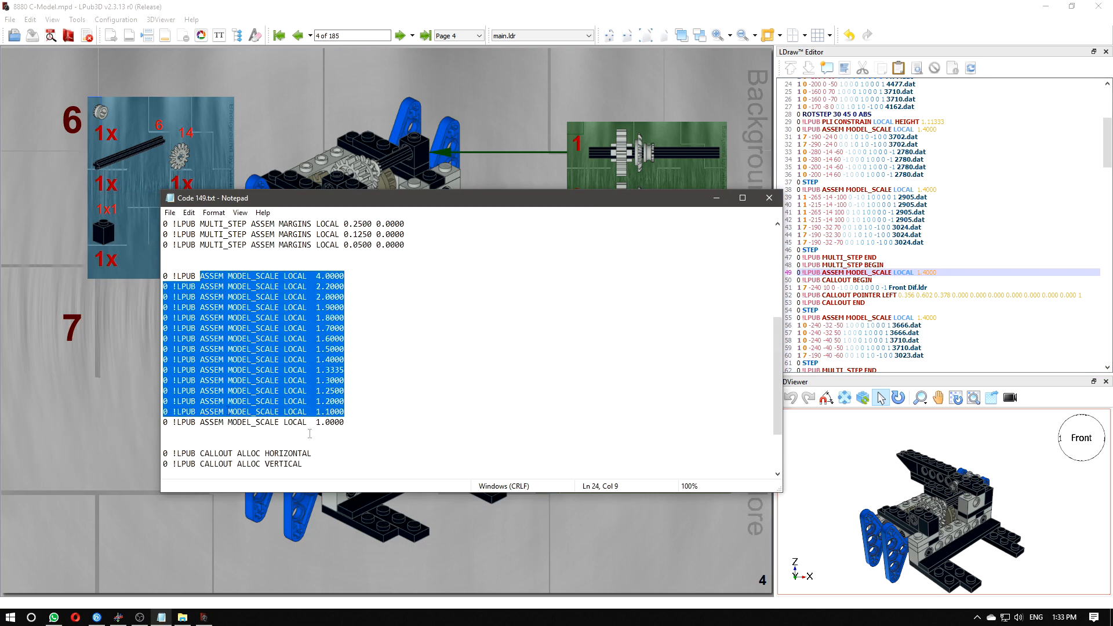
pyautogui.click(377, 397)
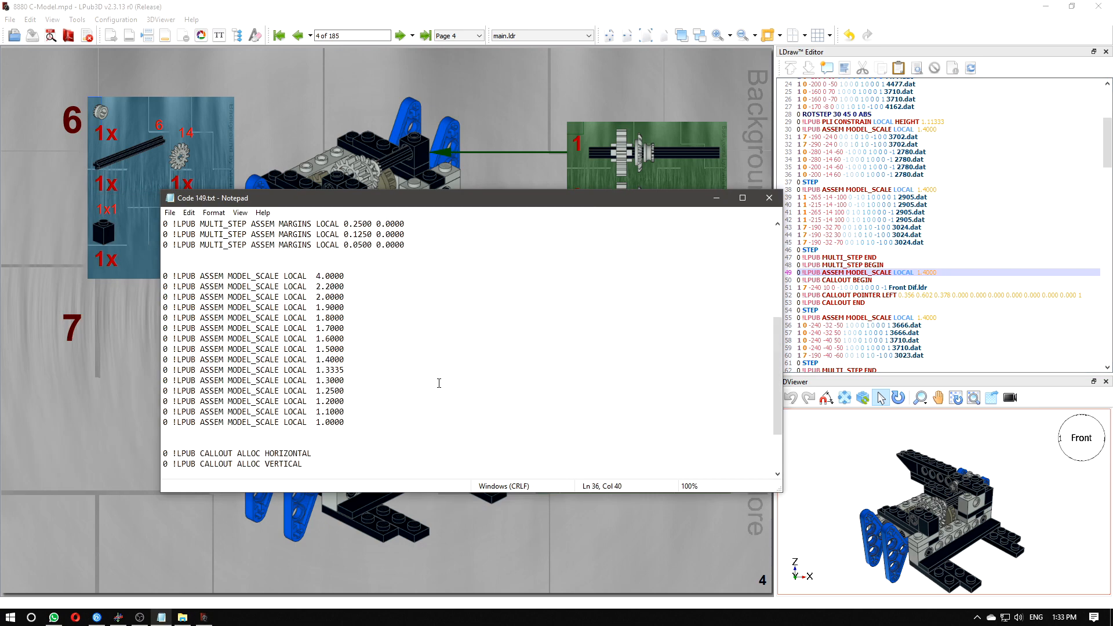
pyautogui.moveTo(598, 204); pyautogui.dragTo(584, 114)
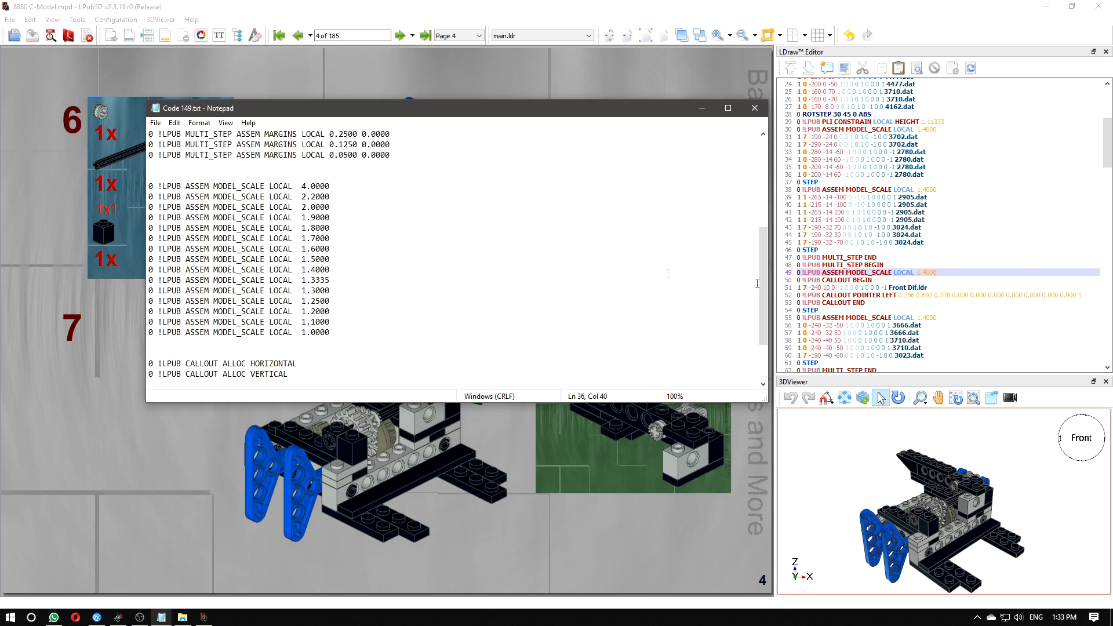
pyautogui.scroll(-3, 422, 277)
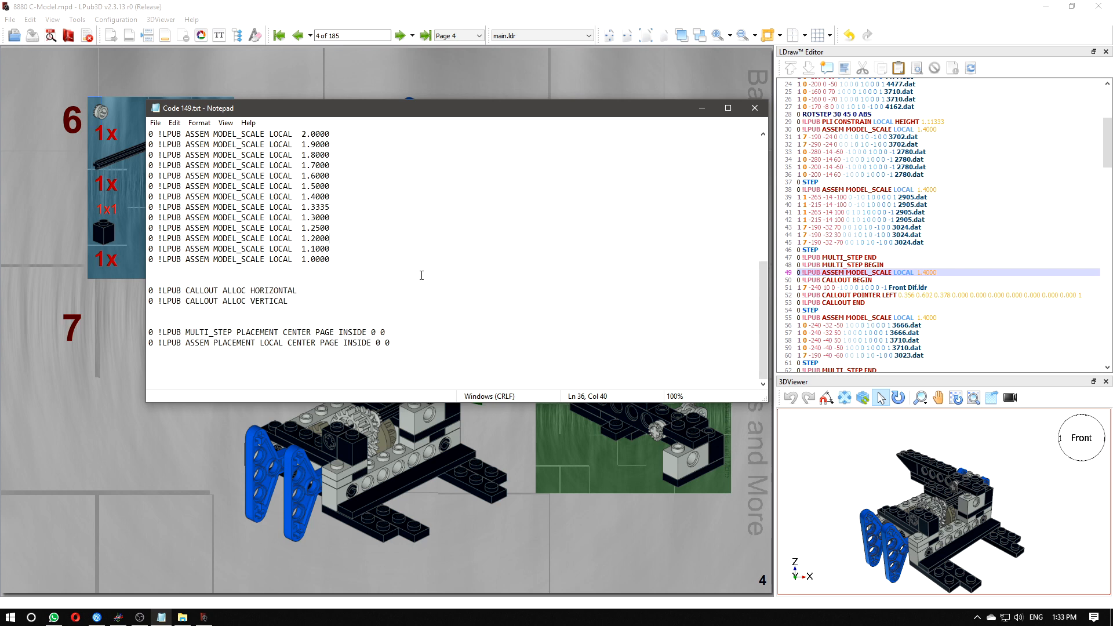
pyautogui.scroll(10, 450, 273)
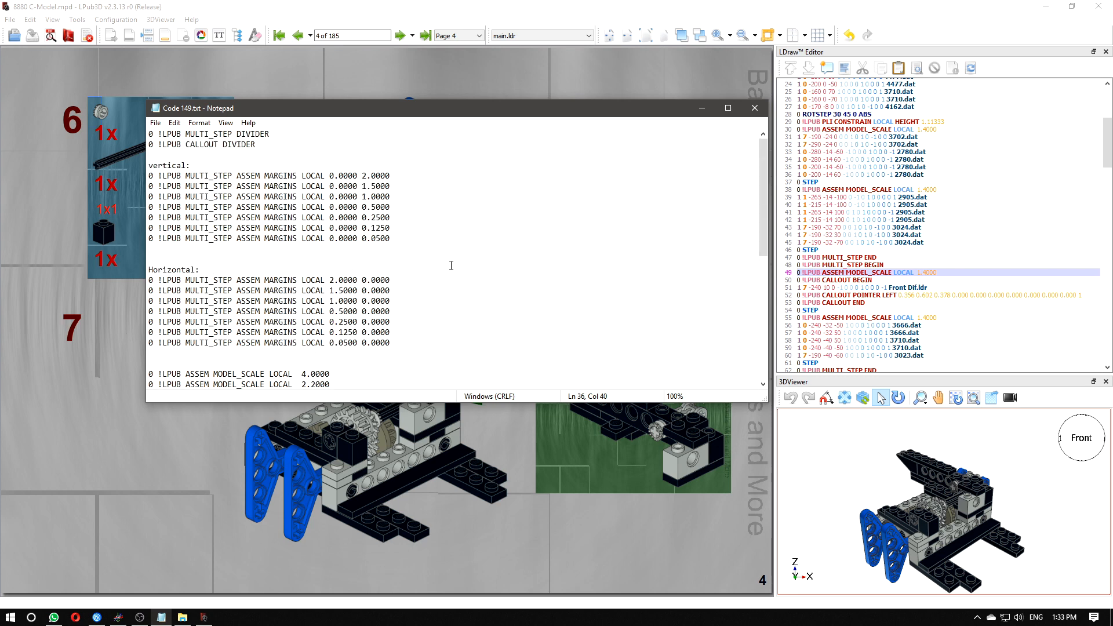
pyautogui.scroll(-6, 475, 256)
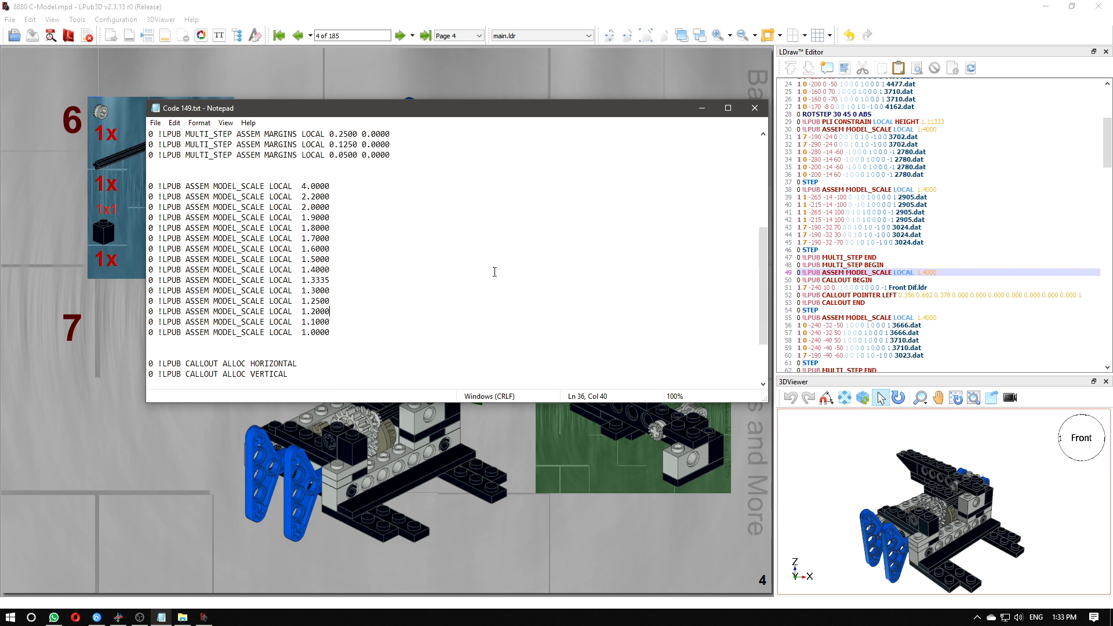
pyautogui.scroll(4, 494, 271)
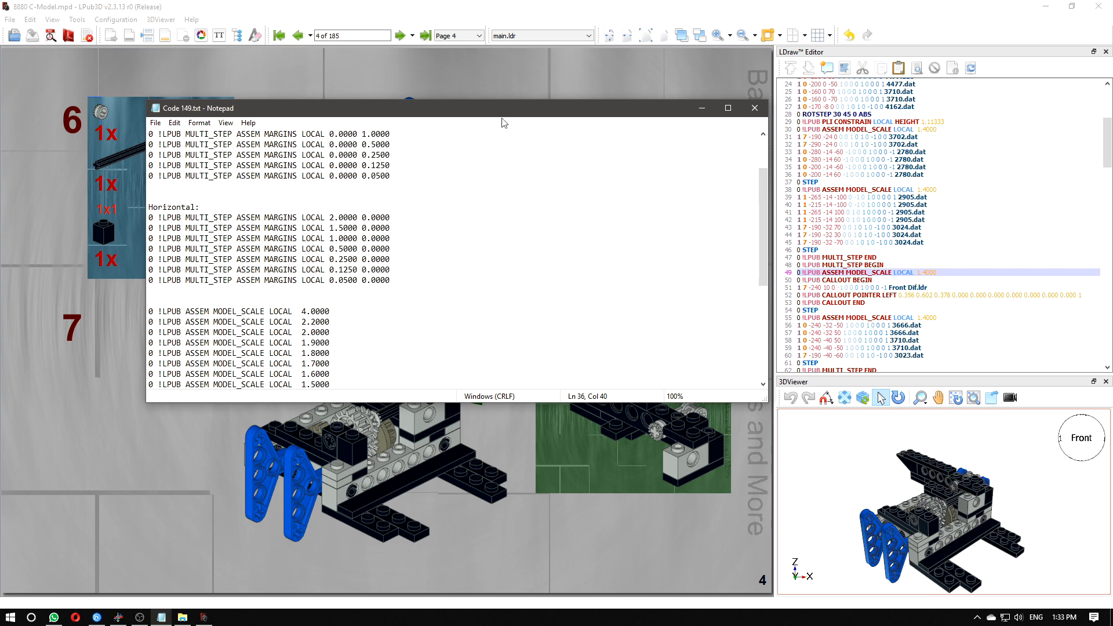
pyautogui.moveTo(503, 112); pyautogui.dragTo(0, 195)
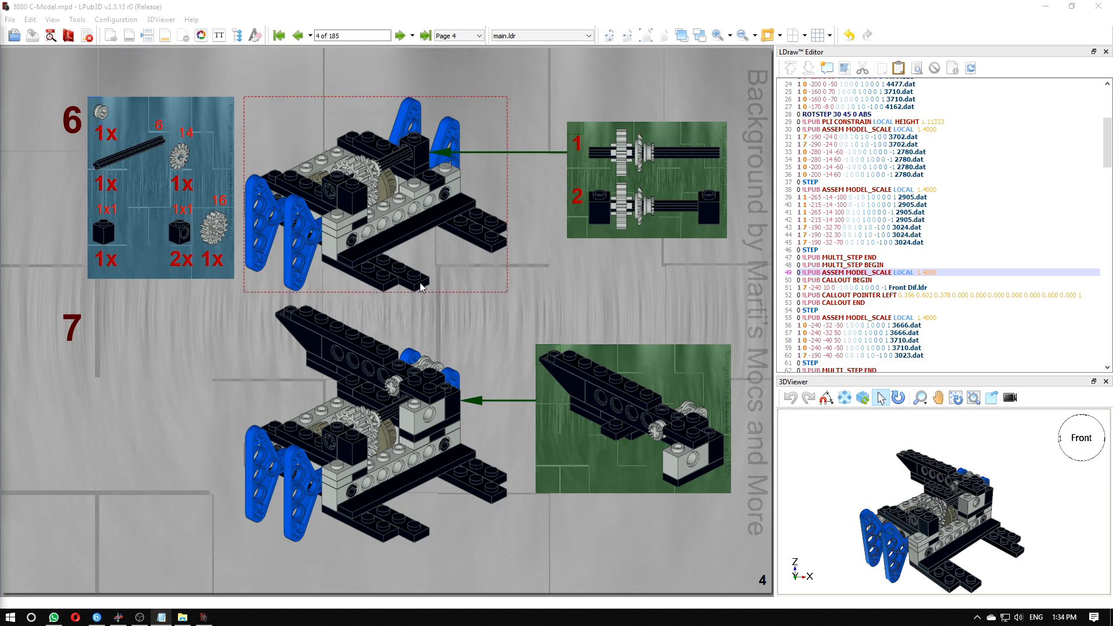
# - Constrain the step 6 parts list to a height of 2.5 by shrinking it and save the file
pyautogui.rightClick(559, 262)
pyautogui.click(148, 303)
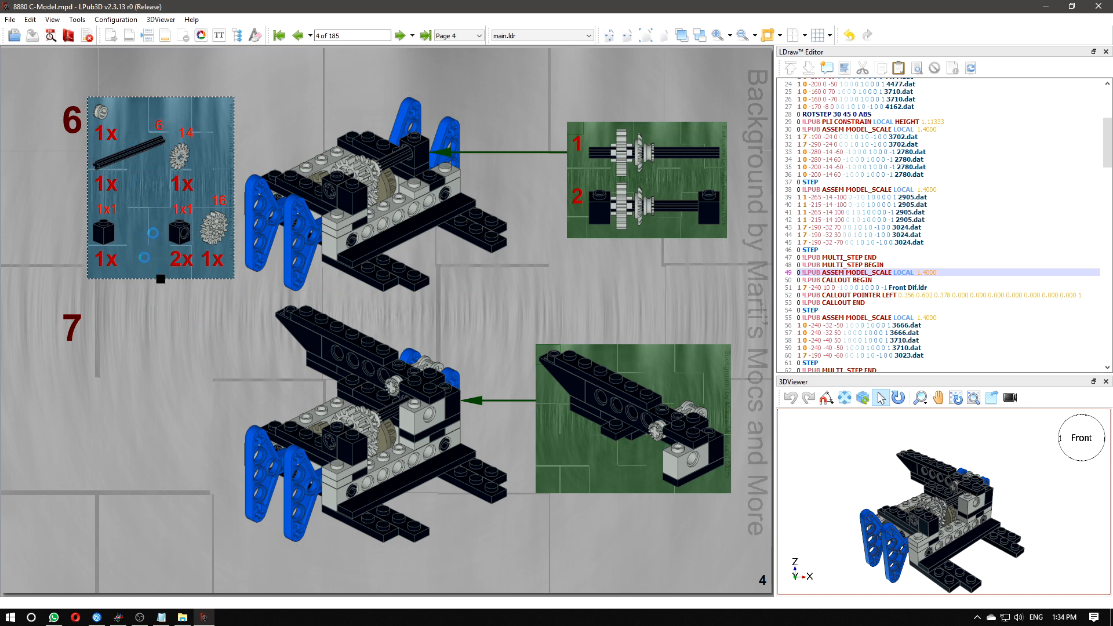
pyautogui.moveTo(163, 279)
pyautogui.mouseDown()
pyautogui.moveTo(178, 174)
pyautogui.moveTo(177, 394)
pyautogui.moveTo(177, 193)
pyautogui.moveTo(164, 264)
pyautogui.mouseUp()
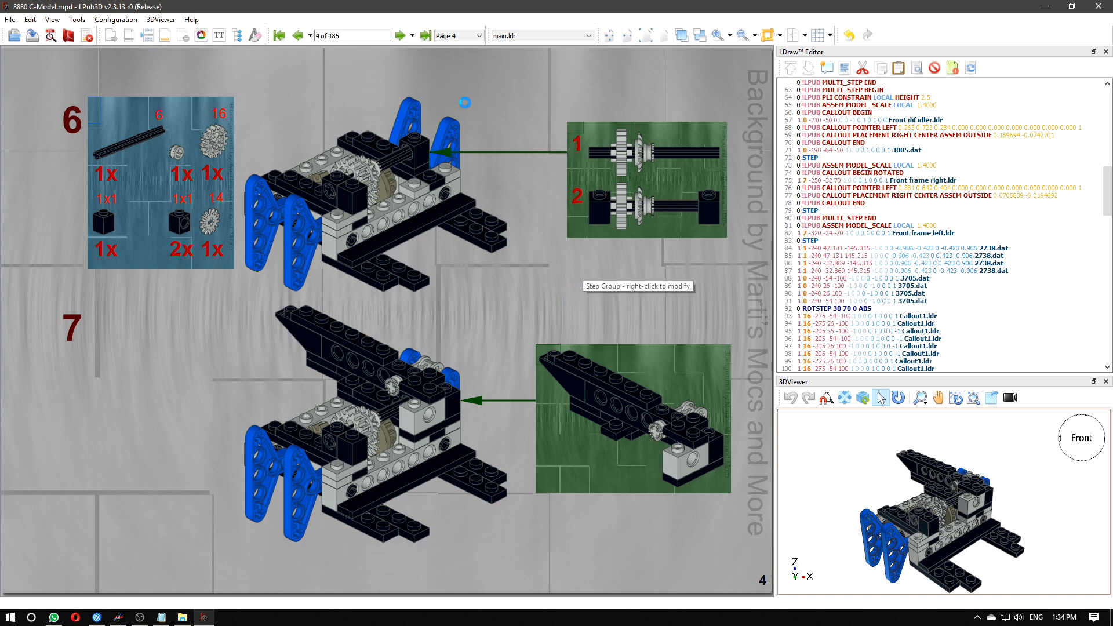
pyautogui.click(31, 35)
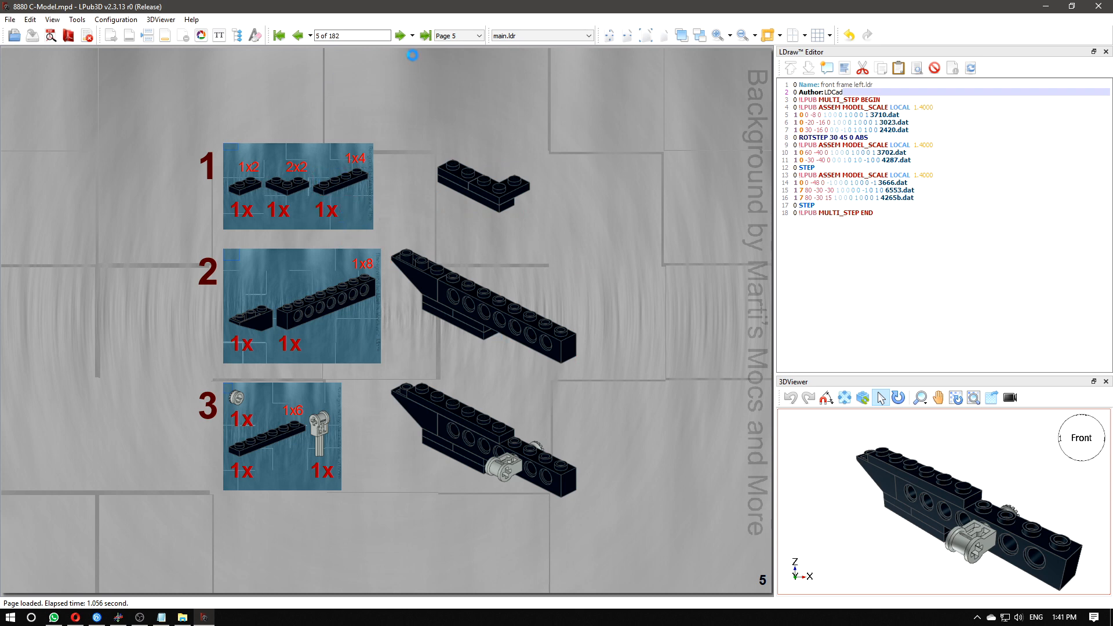
# - Check the page with steps 8 and 9 and add the front frame left submodel's assembled image to its parent page
pyautogui.click(400, 36)
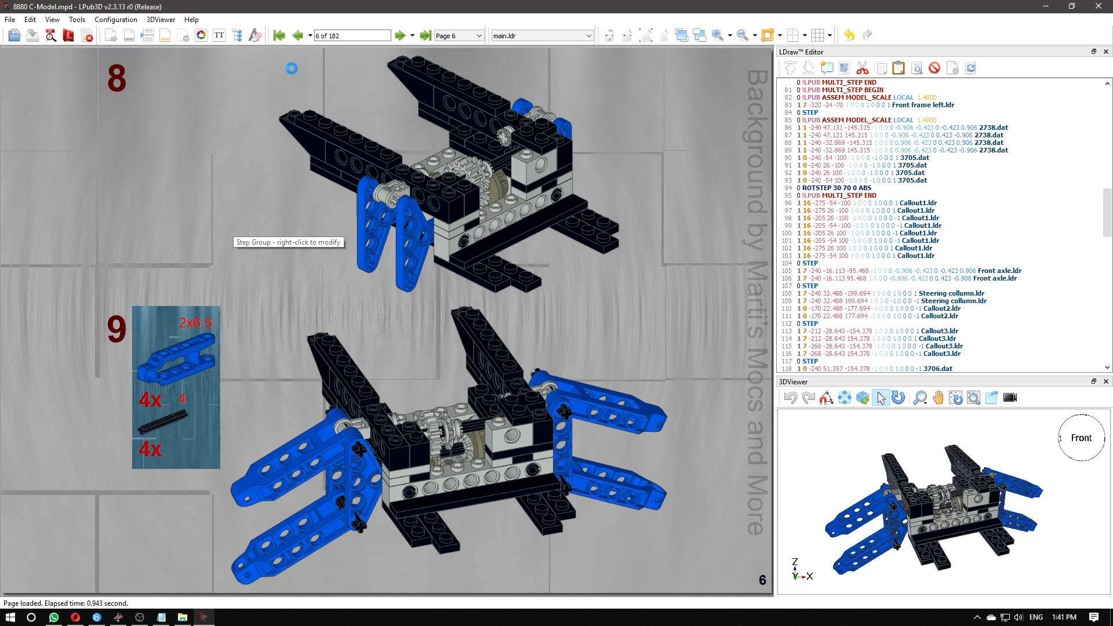
pyautogui.click(298, 35)
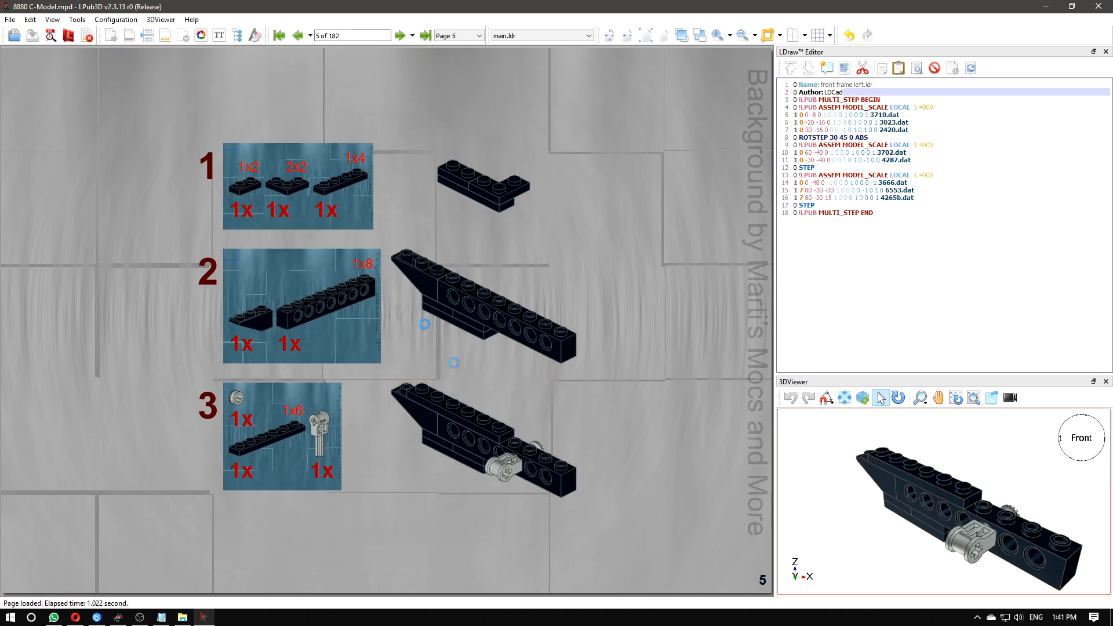
pyautogui.rightClick(578, 414)
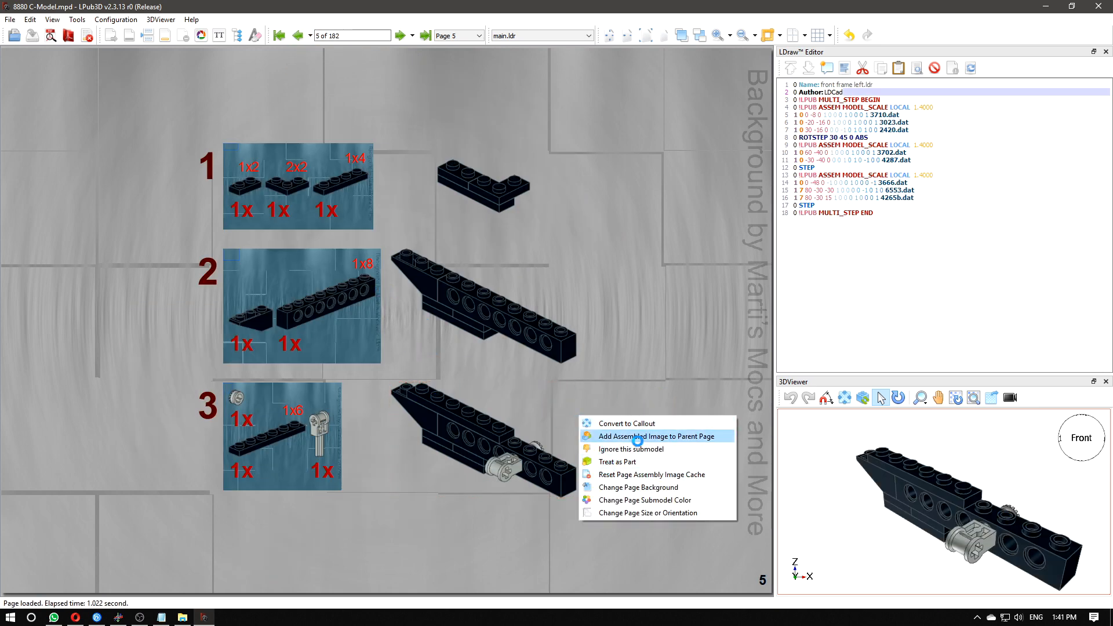
pyautogui.click(718, 436)
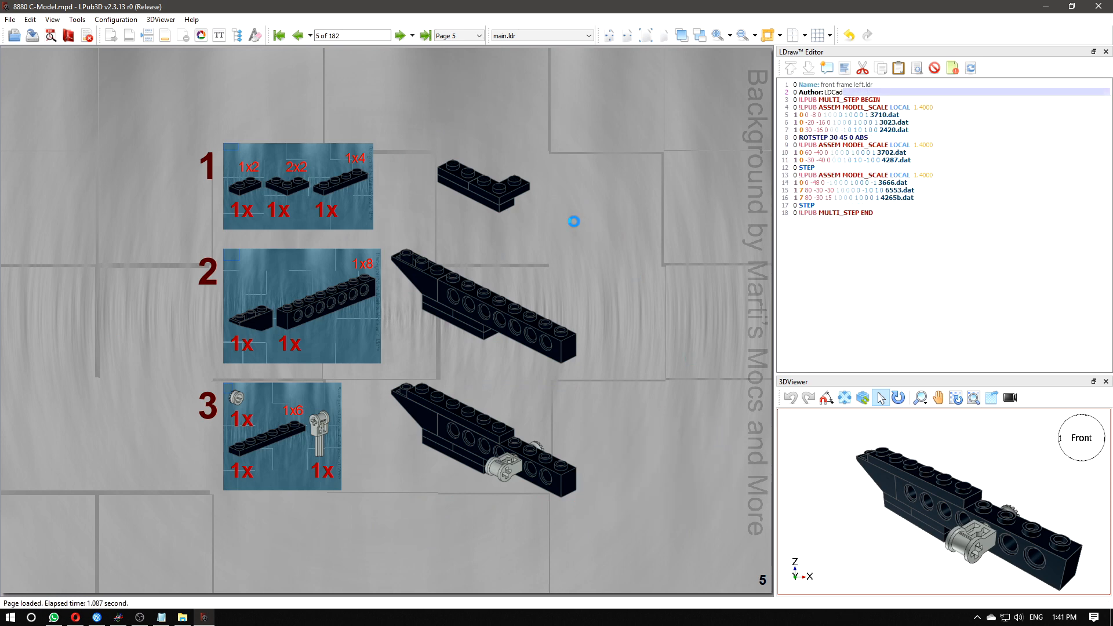
# - Try moving the front frame left callout to the other side of step 8, and undo both the move and the callout's addition
pyautogui.click(400, 36)
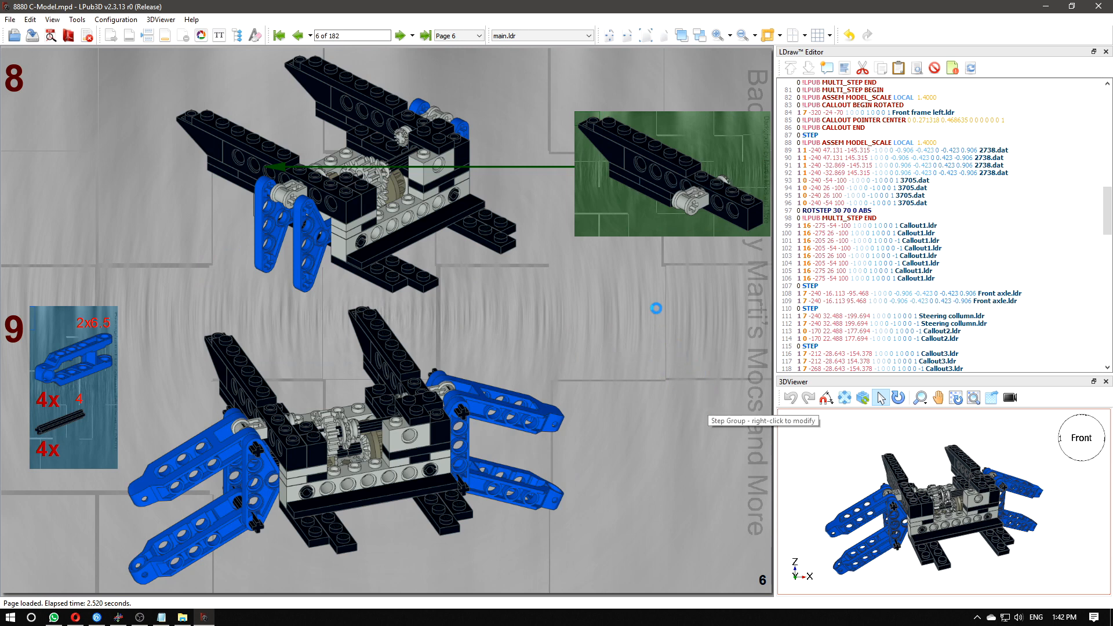
pyautogui.moveTo(616, 223); pyautogui.dragTo(98, 206)
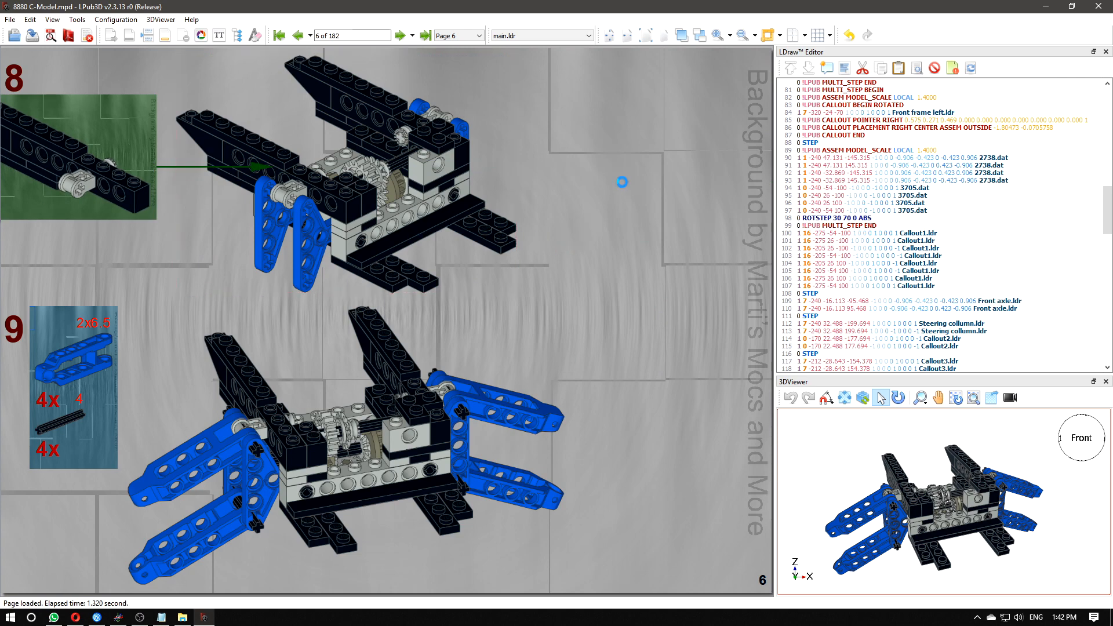
pyautogui.hotkey('ctrl', 'z')
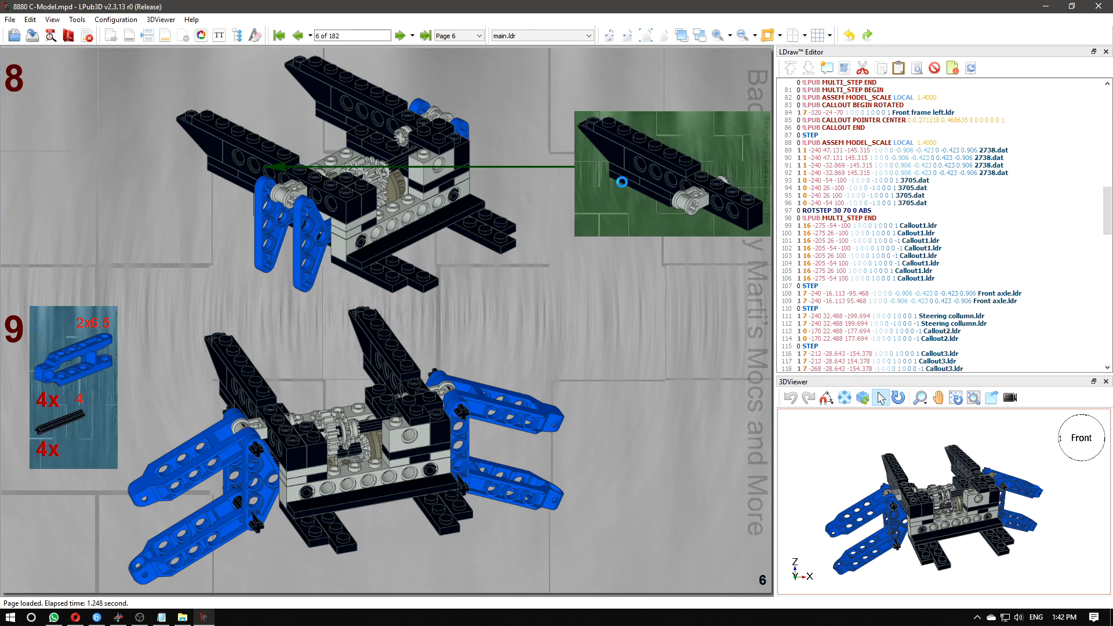
pyautogui.hotkey('ctrl', 'z')
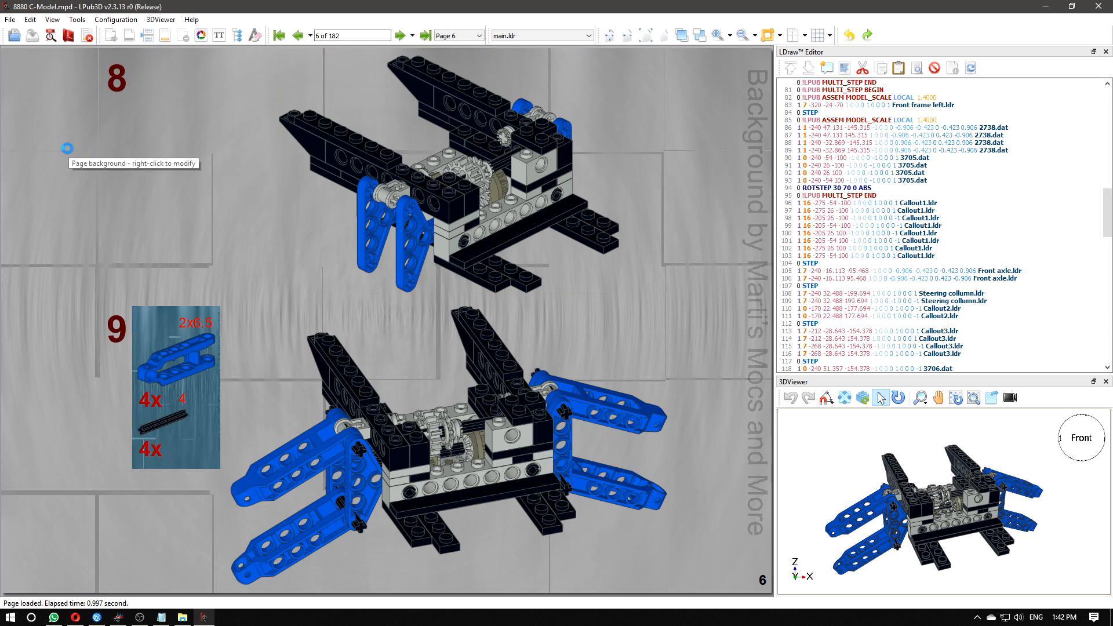
# - Place a page pointer on the step 8 assembly, relative to the page with Top as its base
pyautogui.rightClick(83, 155)
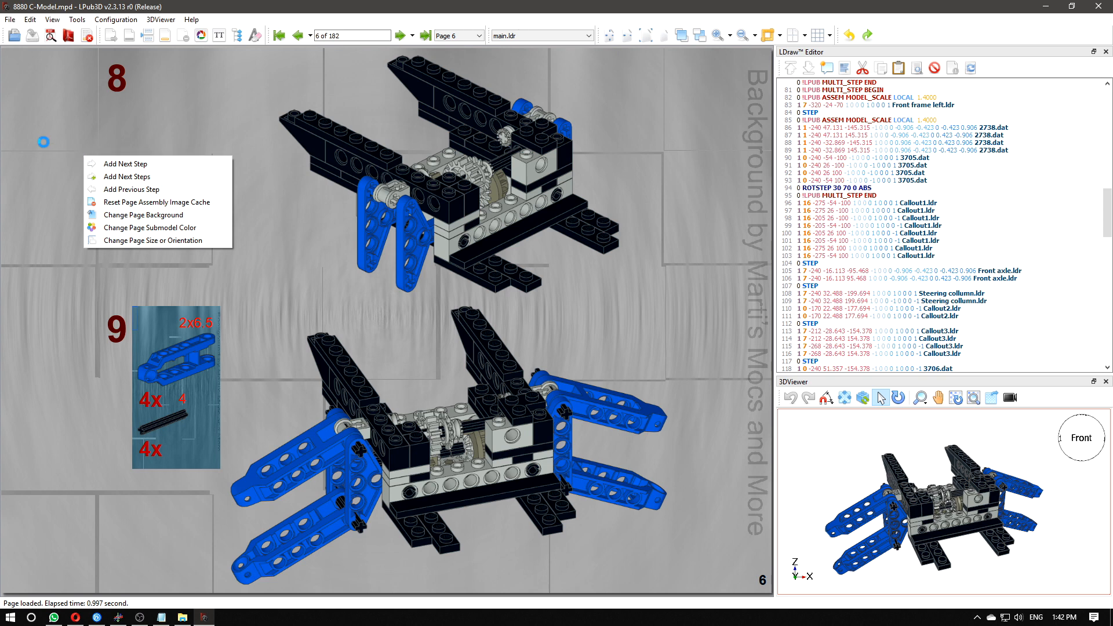
pyautogui.click(372, 164)
pyautogui.rightClick(373, 164)
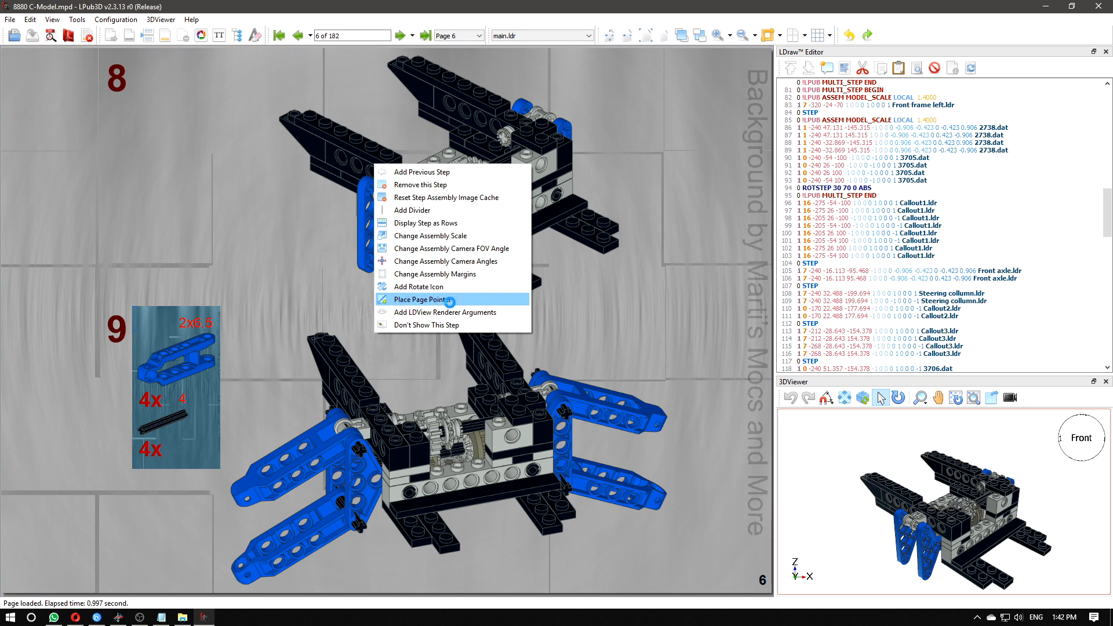
pyautogui.click(449, 302)
pyautogui.click(556, 284)
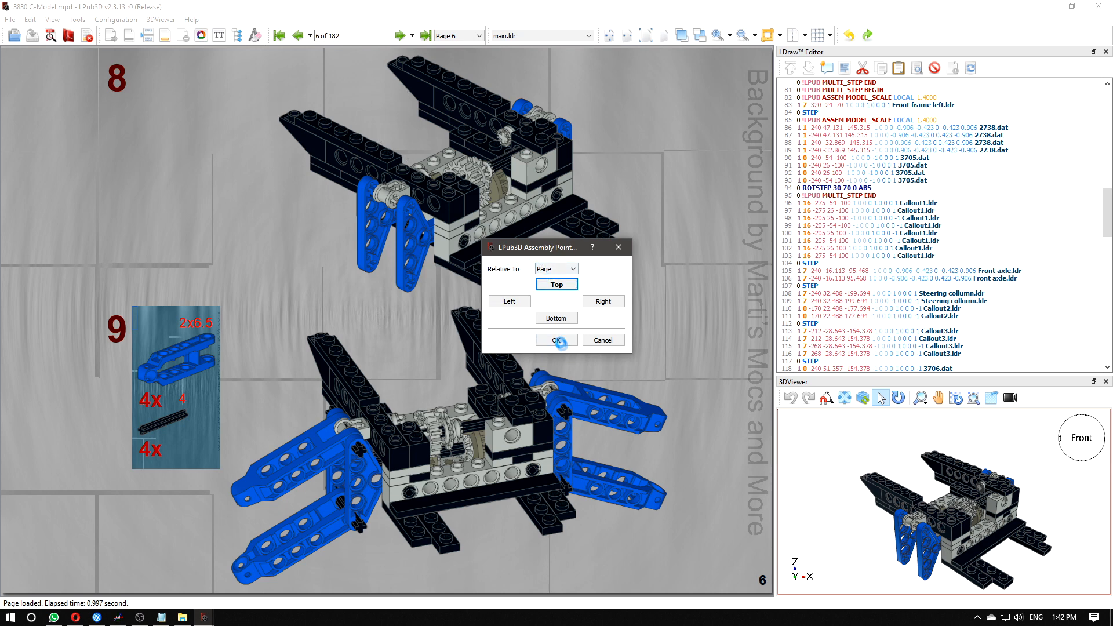
pyautogui.click(549, 340)
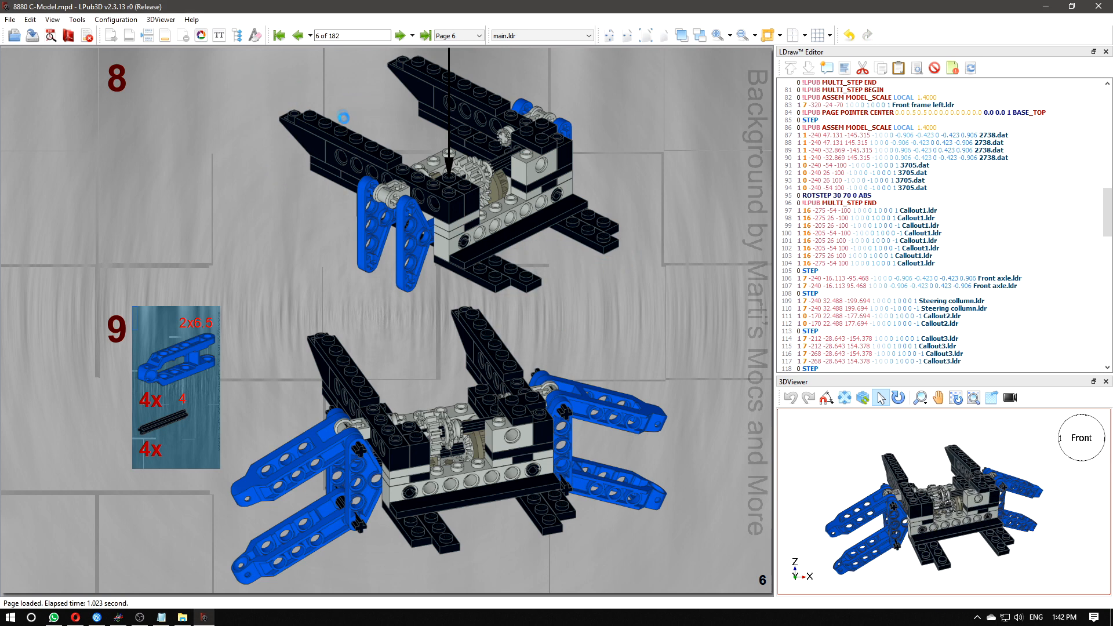
# - Move the tip of the page pointer to the inner edge of the front frame in the step 8 assembly
pyautogui.click(449, 164)
pyautogui.moveTo(450, 175); pyautogui.dragTo(419, 168)
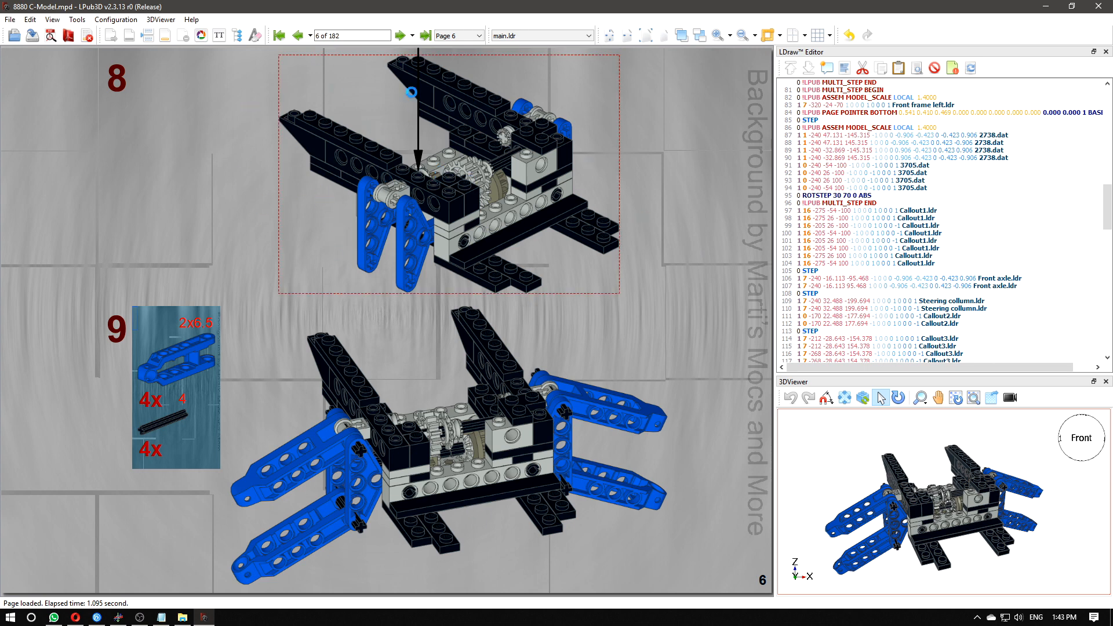
pyautogui.click(418, 158)
pyautogui.moveTo(421, 171); pyautogui.dragTo(418, 167)
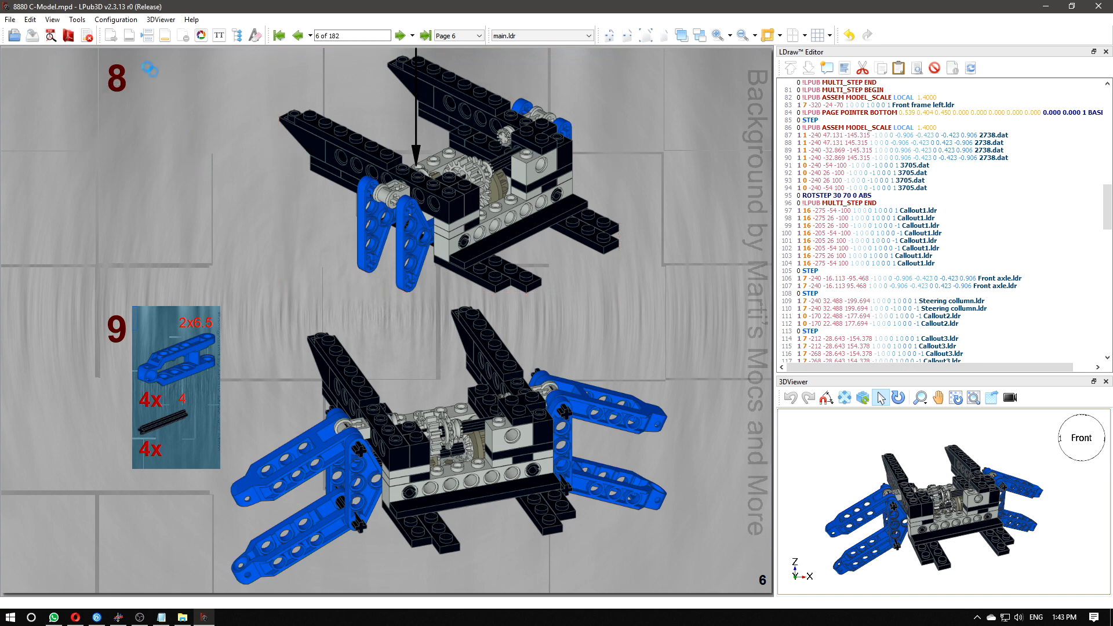
# - Try a global page border with square corners, a solid line and a dark green color, and undo it
pyautogui.click(100, 21)
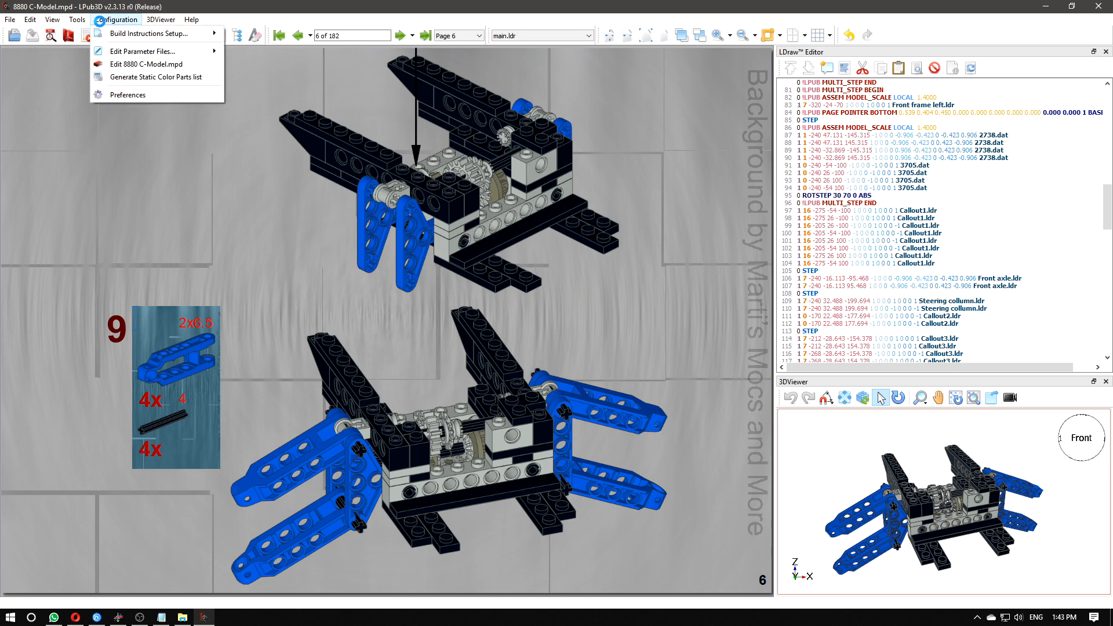
pyautogui.moveTo(118, 33)
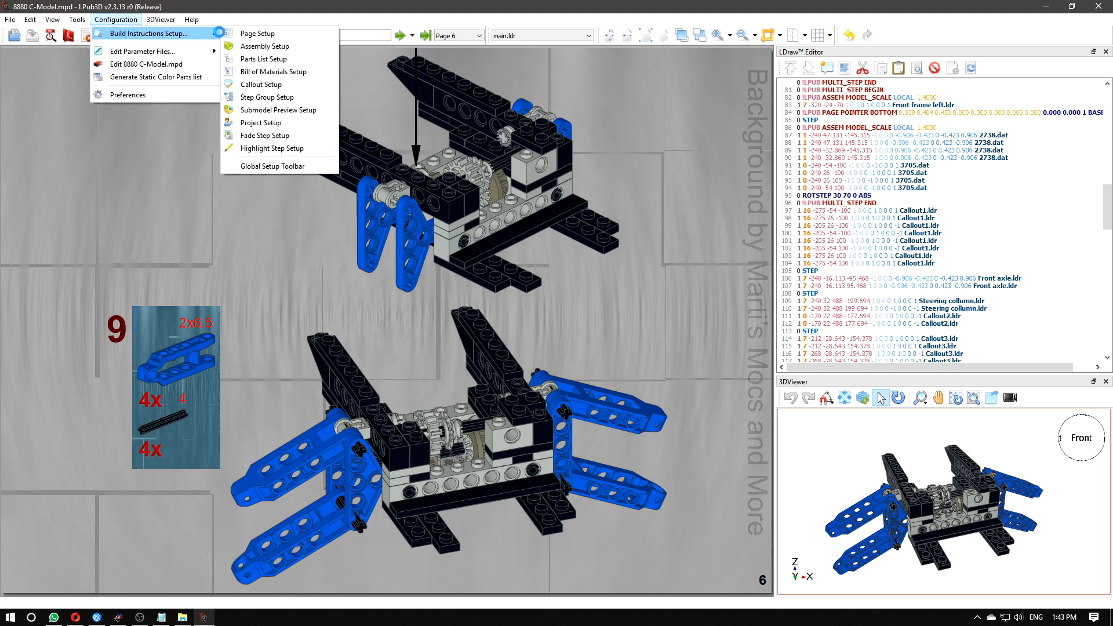
pyautogui.click(257, 33)
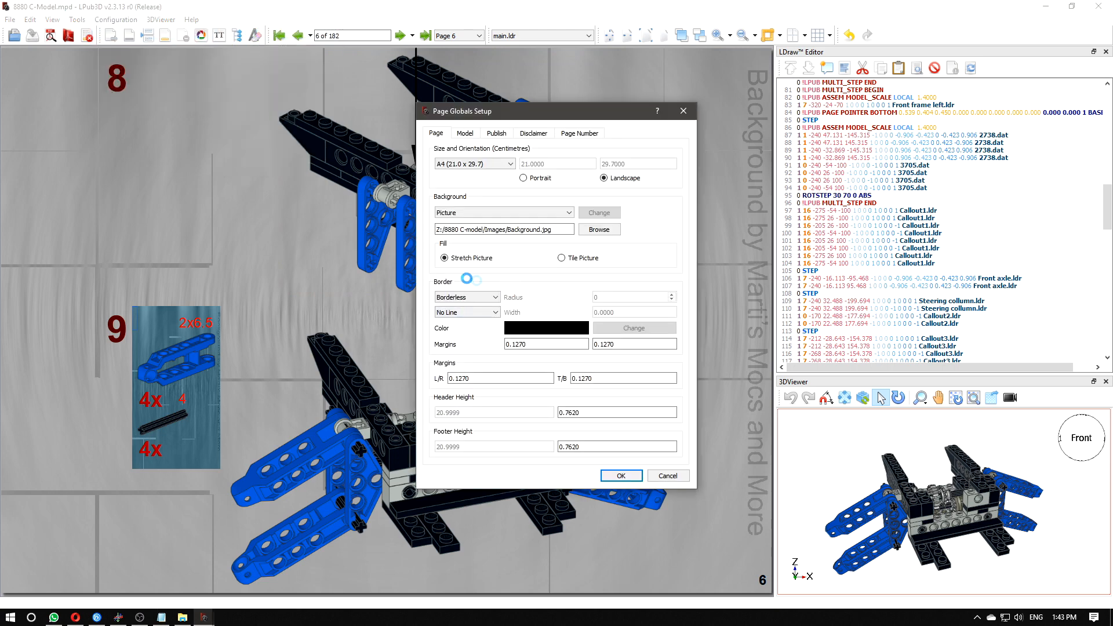
pyautogui.click(494, 297)
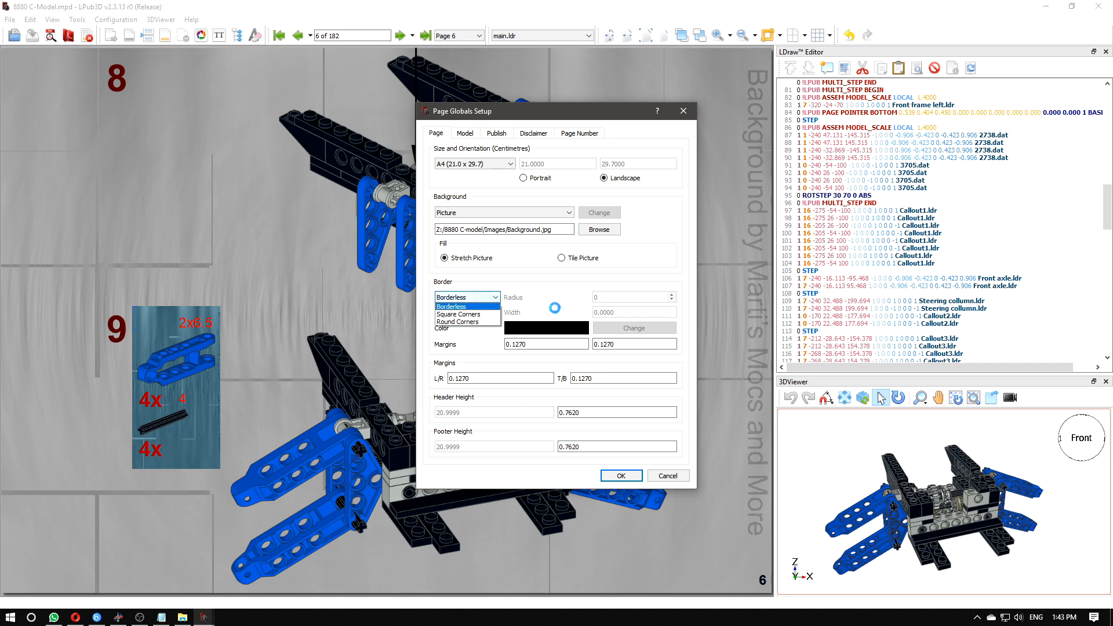
pyautogui.click(480, 315)
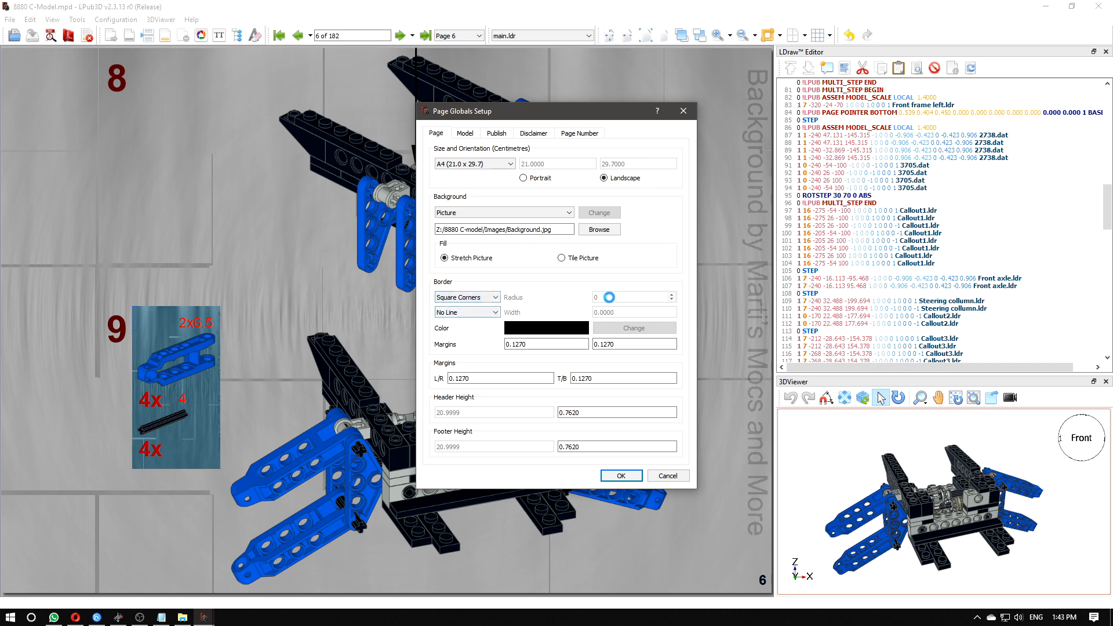
pyautogui.click(474, 312)
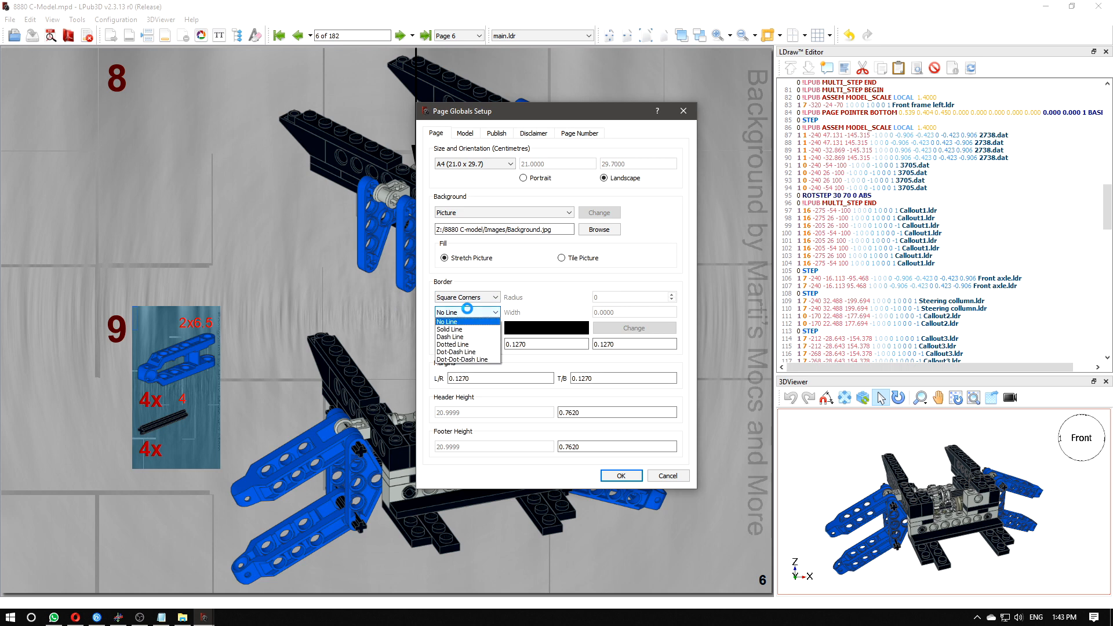
pyautogui.click(484, 329)
pyautogui.click(649, 328)
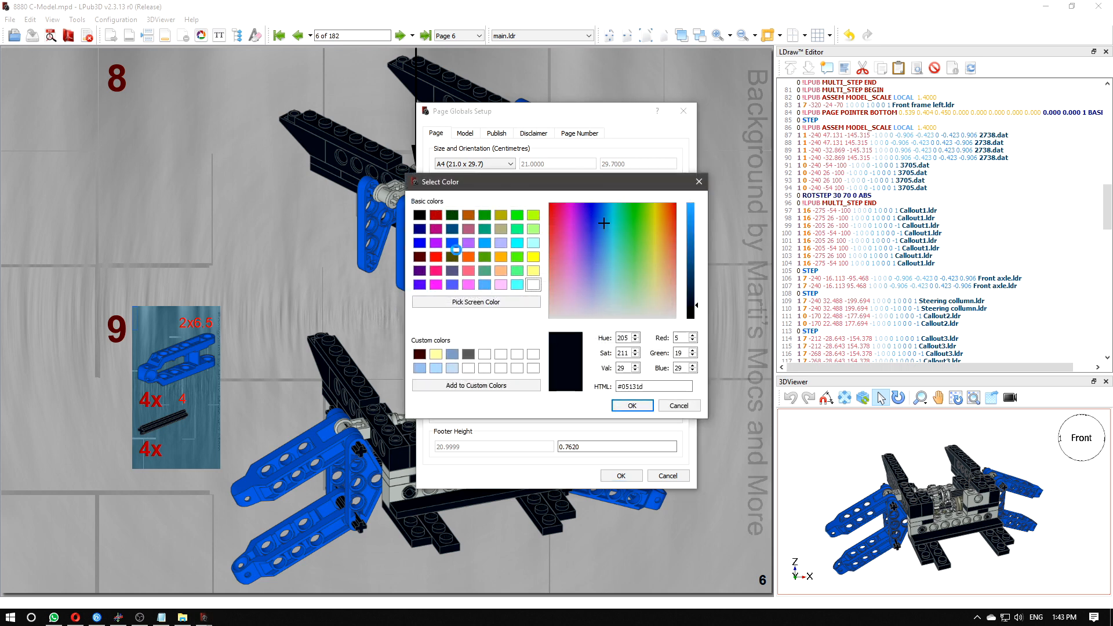
pyautogui.click(449, 217)
pyautogui.click(632, 405)
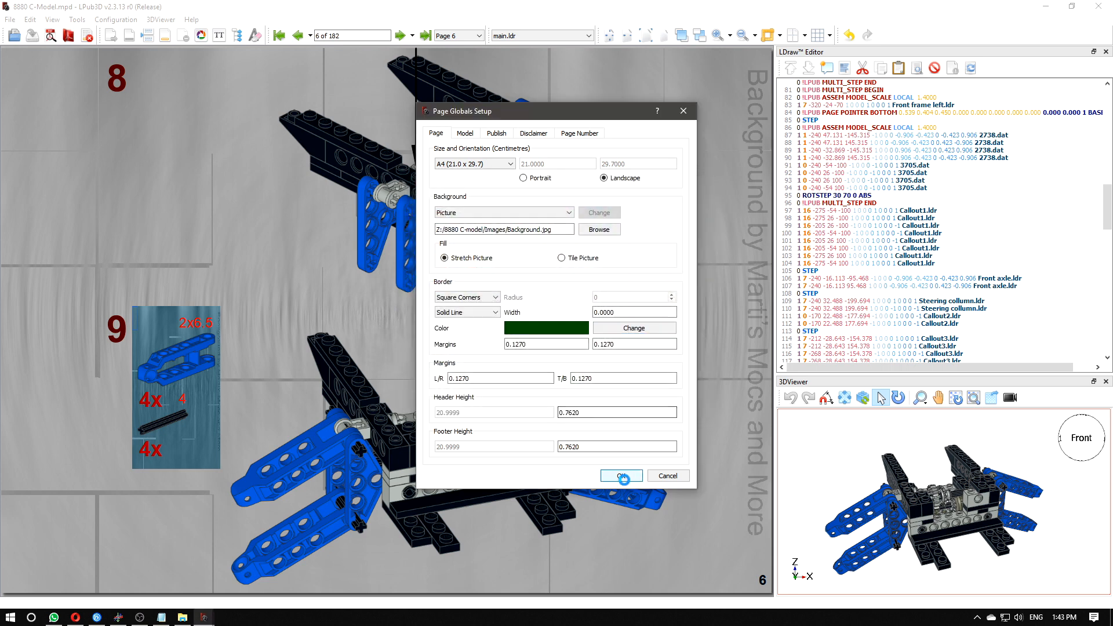
pyautogui.click(621, 475)
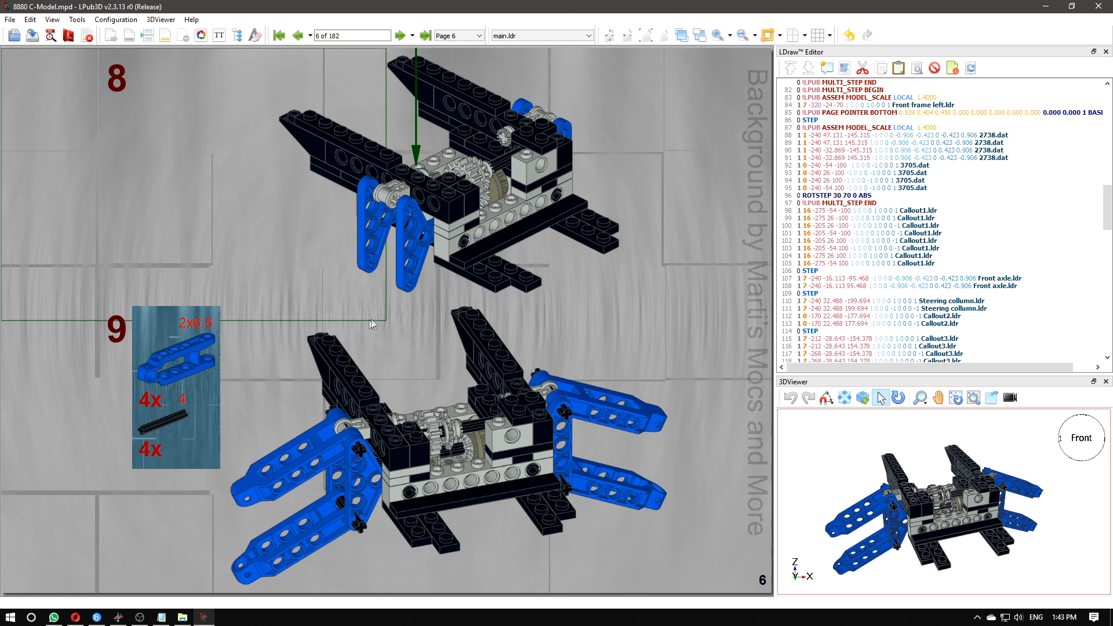
pyautogui.click(424, 188)
pyautogui.hotkey('ctrl', 'z')
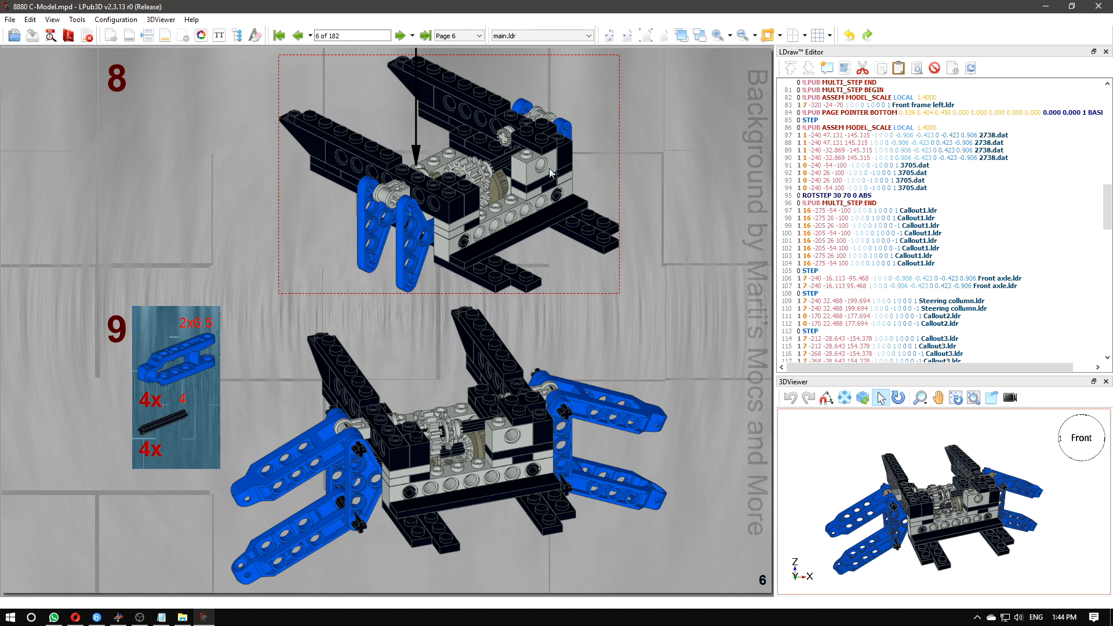
# - Add a rotate icon to the step 9 assembly on page 6
pyautogui.click(399, 438)
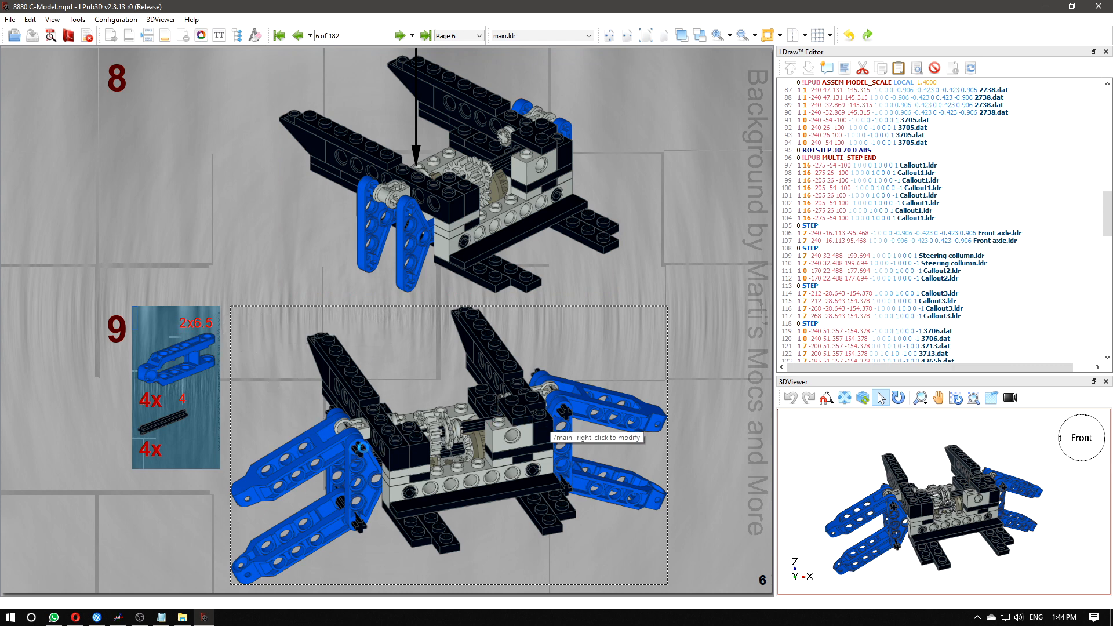
pyautogui.rightClick(505, 414)
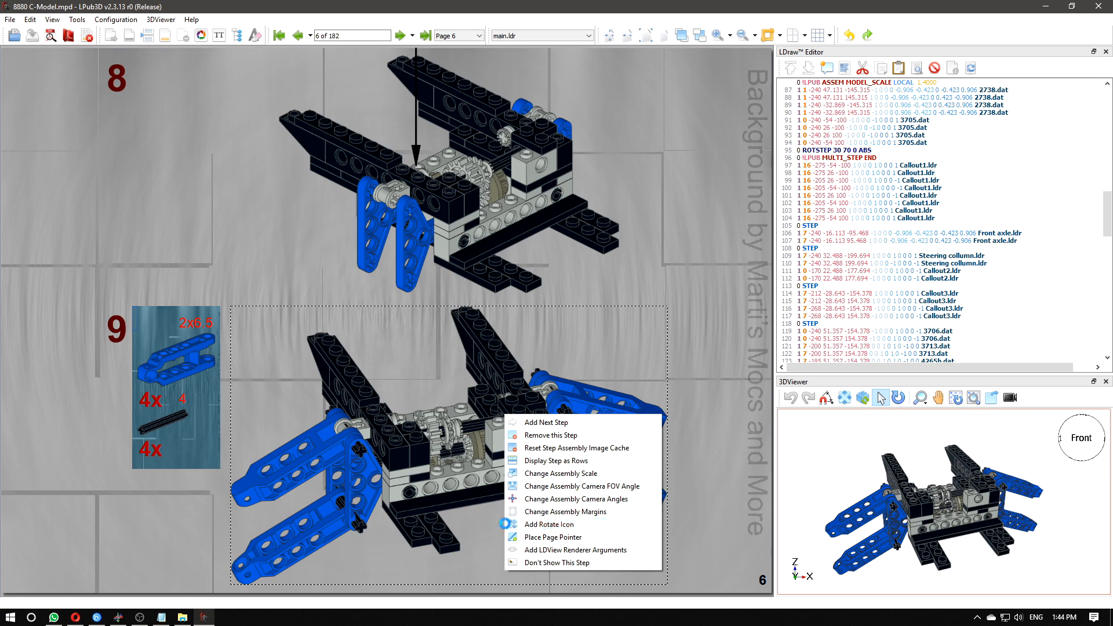
pyautogui.click(584, 524)
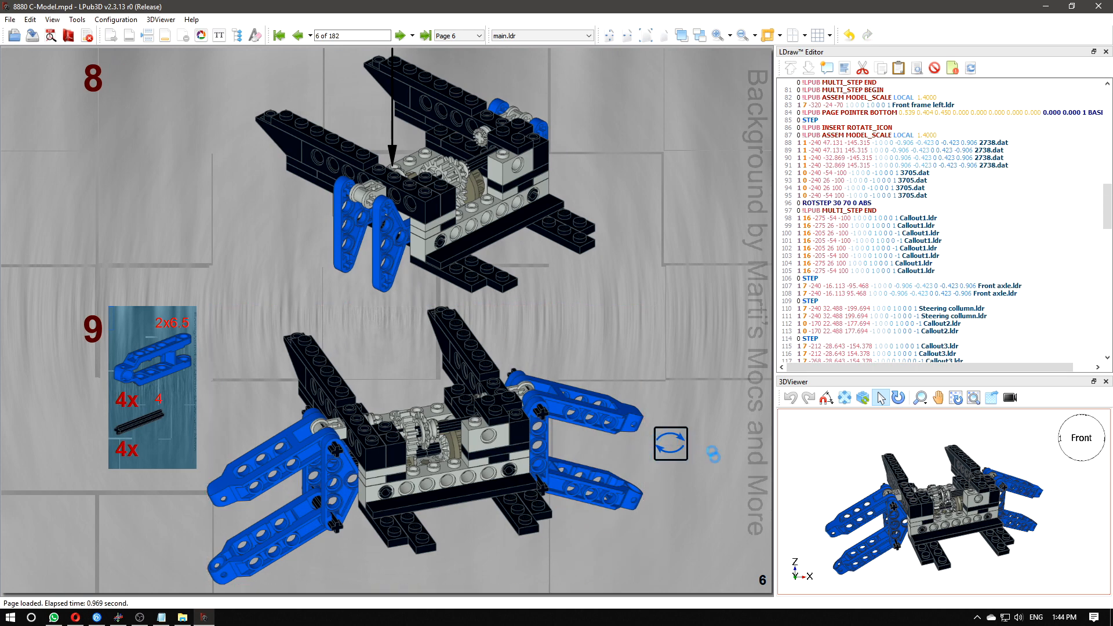
# - Open the background type choices for the step 9 rotate icon
pyautogui.click(673, 441)
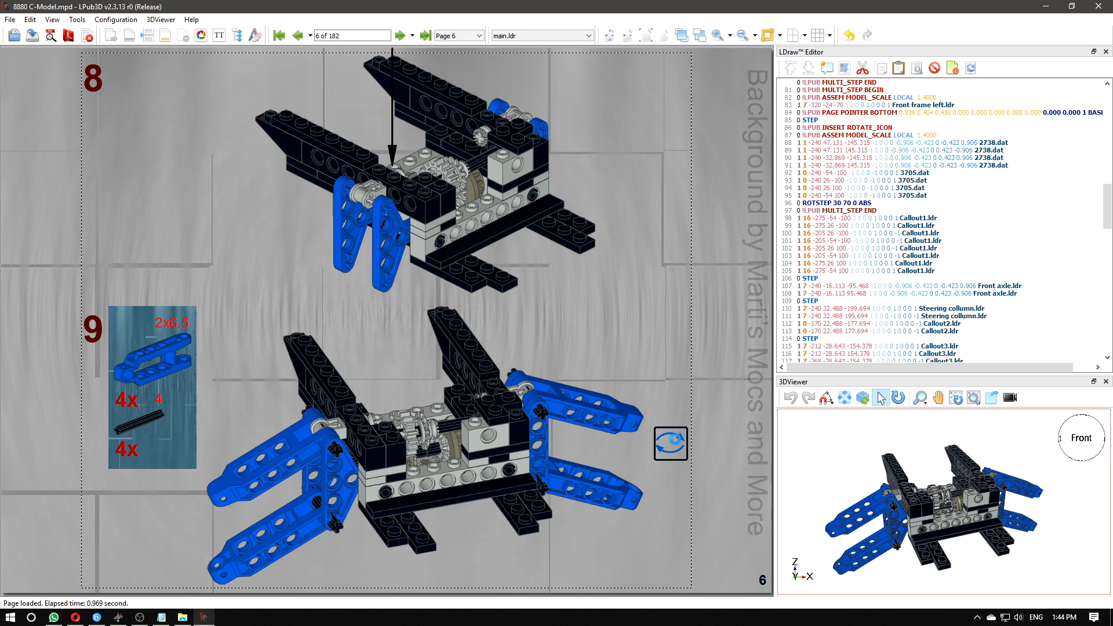
pyautogui.click(681, 440)
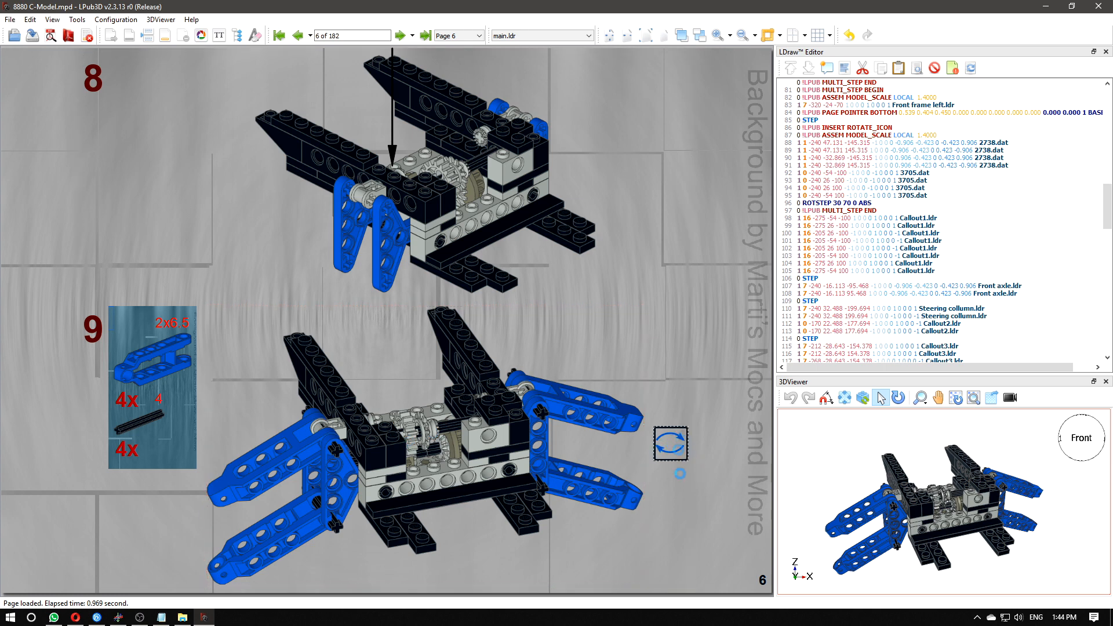
pyautogui.click(674, 444)
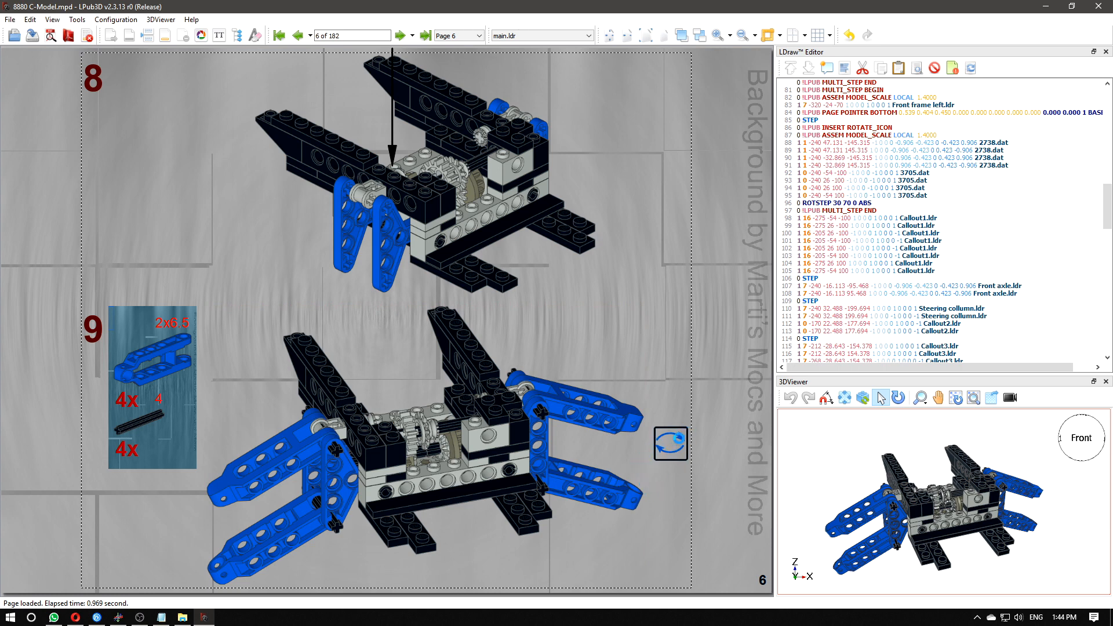
pyautogui.rightClick(680, 439)
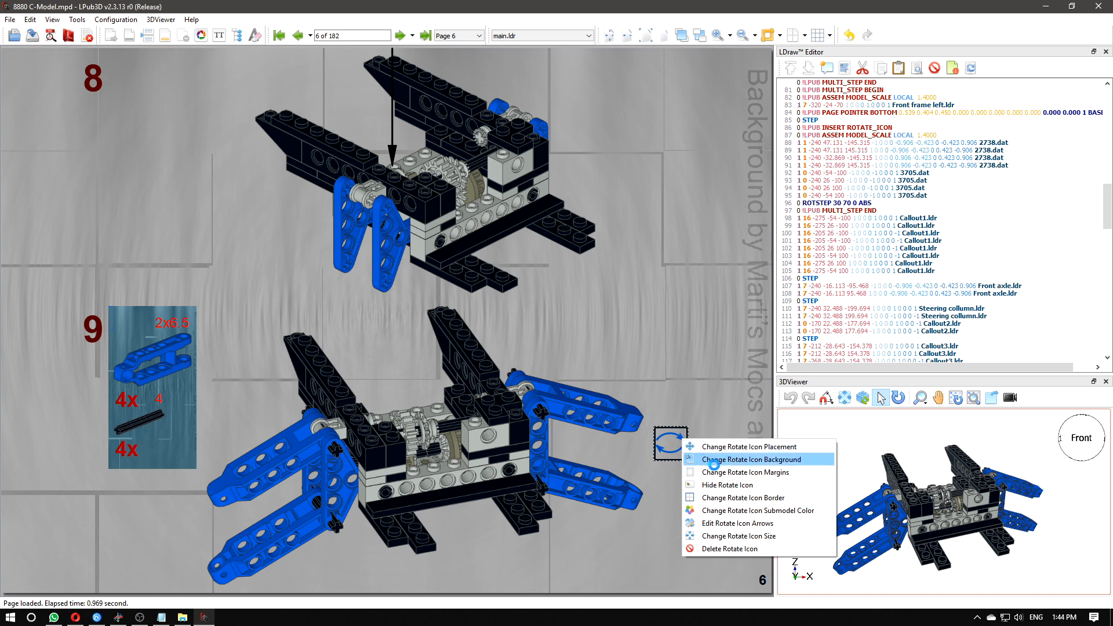
pyautogui.click(753, 459)
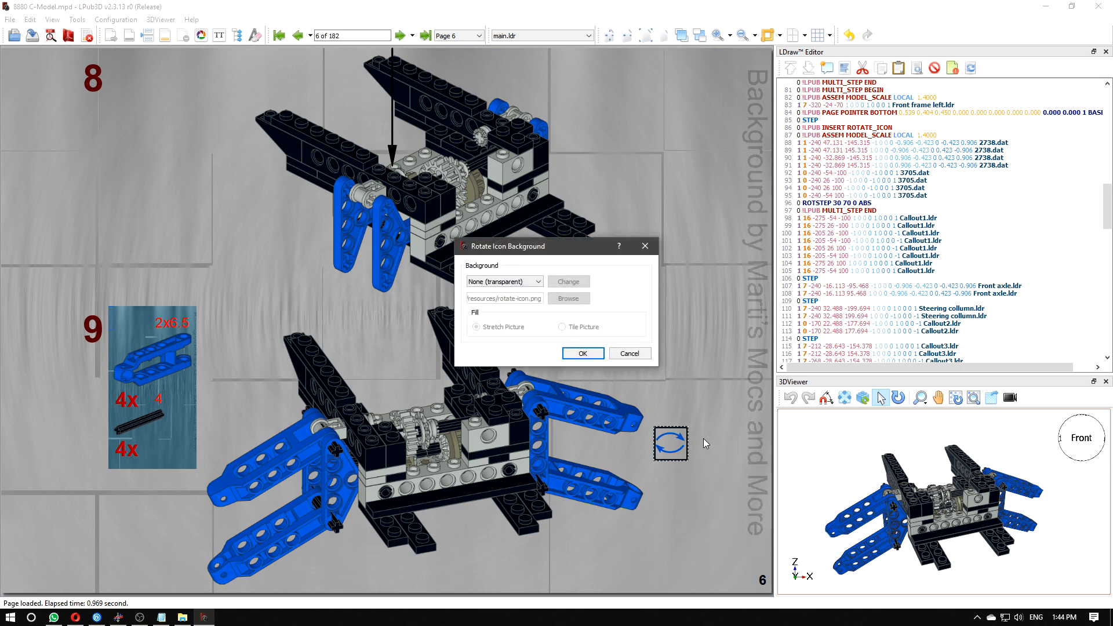
pyautogui.click(533, 285)
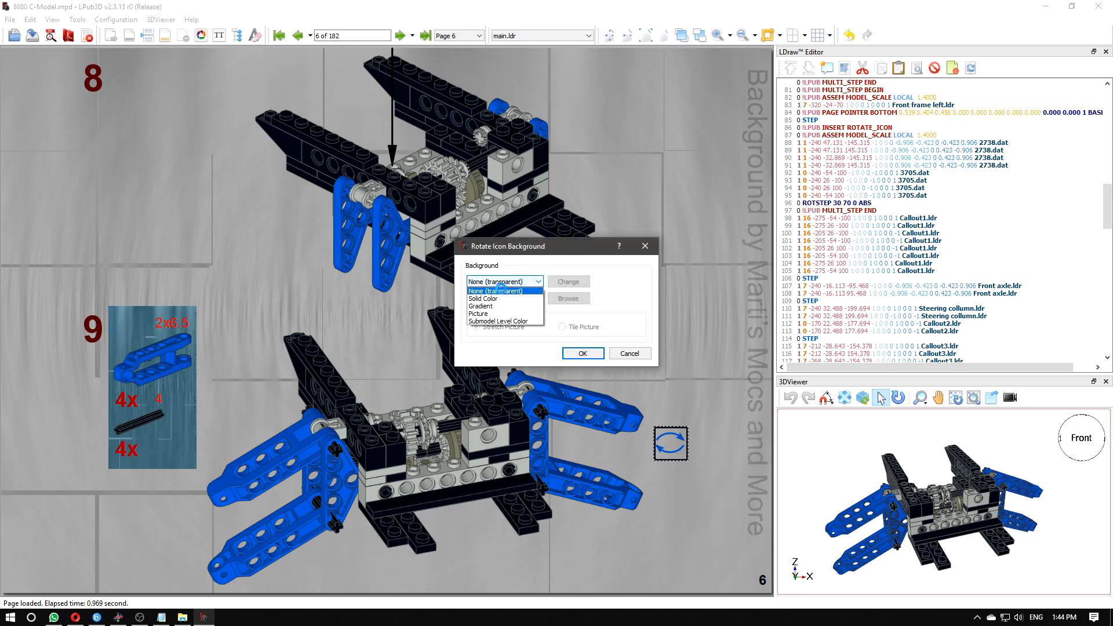
# - Set the rotate icon's background to solid white (#ffffff) beyond this step only, and move the icon beside step 9's parts list
pyautogui.click(486, 301)
pyautogui.click(568, 282)
pyautogui.click(533, 284)
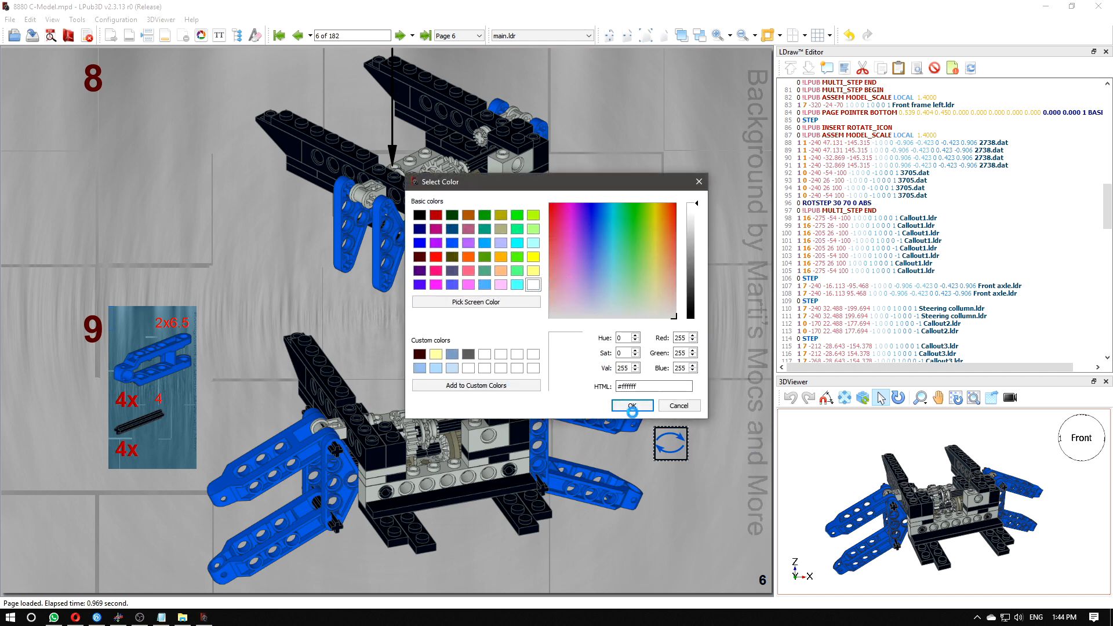
pyautogui.click(632, 405)
pyautogui.click(589, 353)
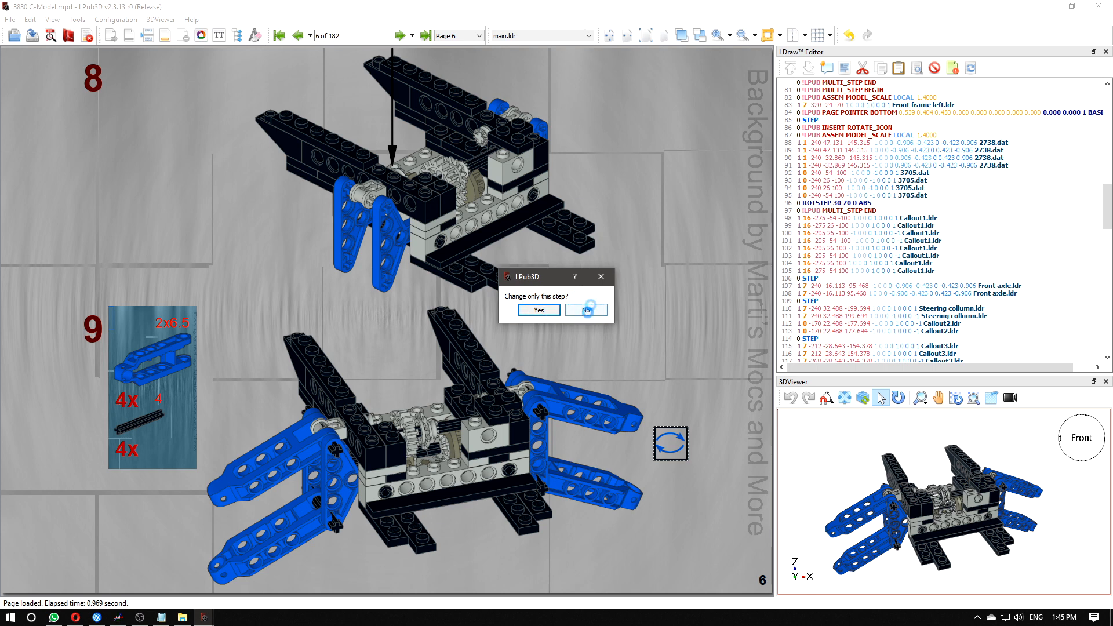
pyautogui.click(585, 310)
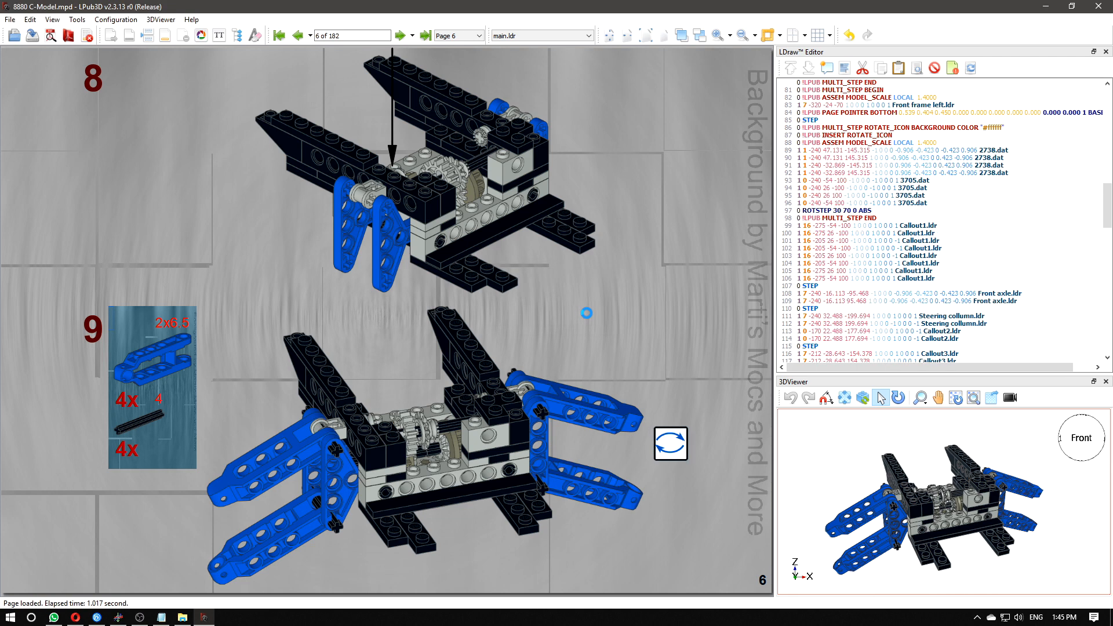
pyautogui.moveTo(671, 444); pyautogui.dragTo(221, 323)
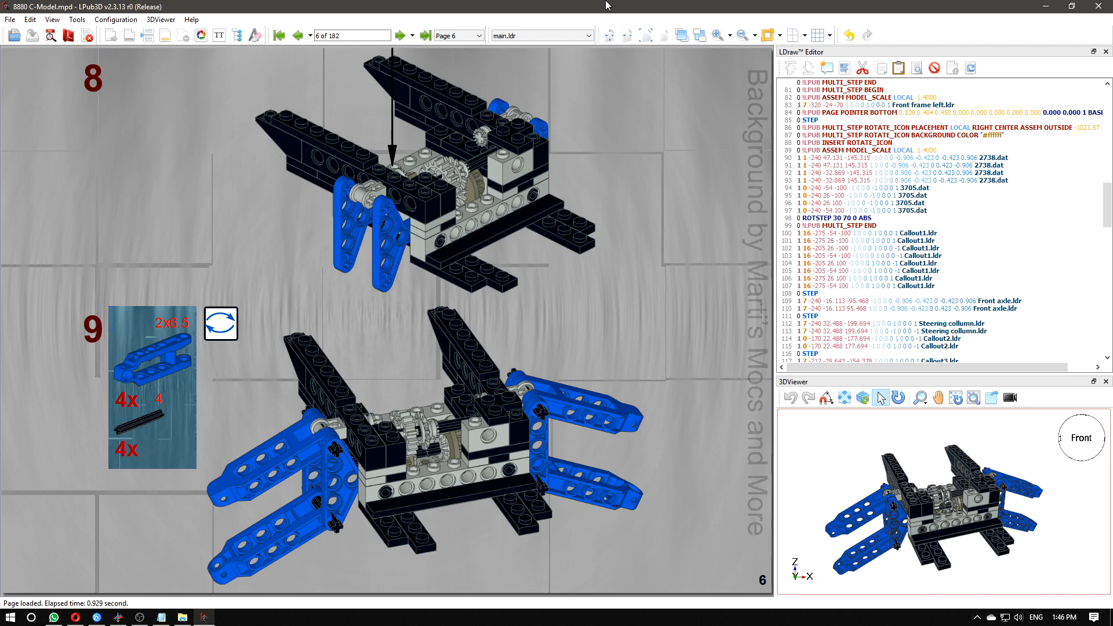
# - Reset the assembly image cache on page 7 and convert its callout1.ldr submodel to a callout
pyautogui.click(400, 35)
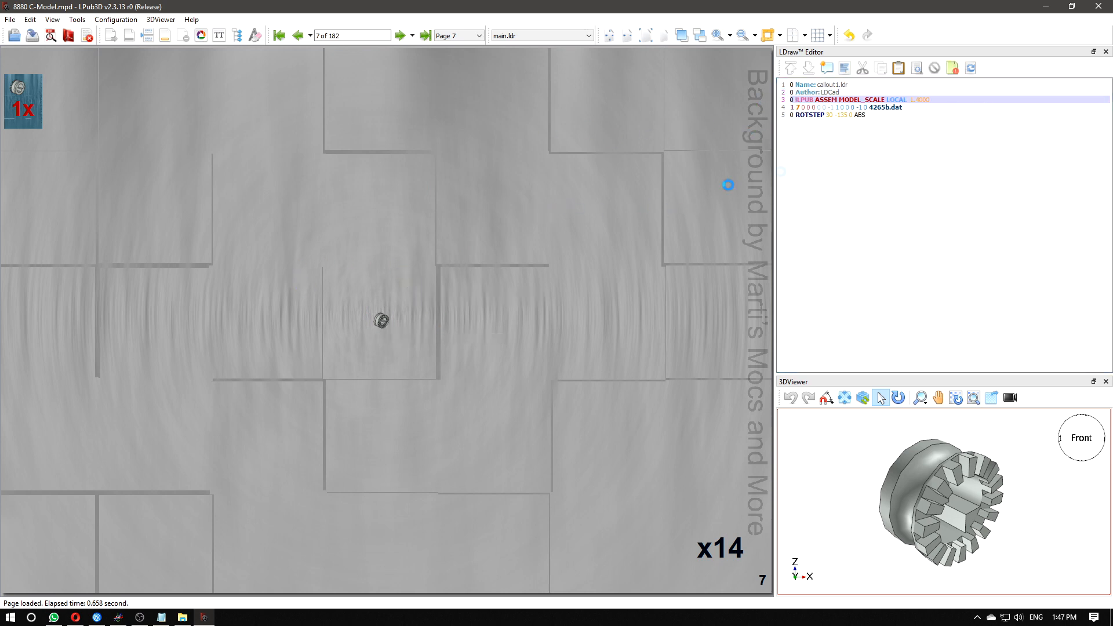
pyautogui.rightClick(569, 238)
pyautogui.click(636, 295)
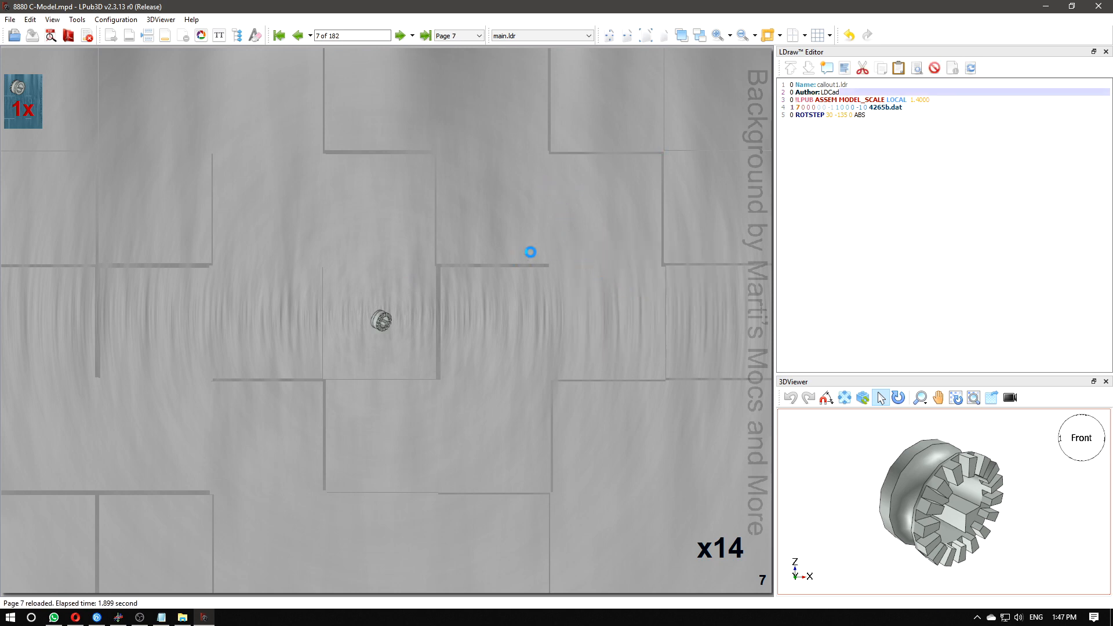
pyautogui.rightClick(389, 257)
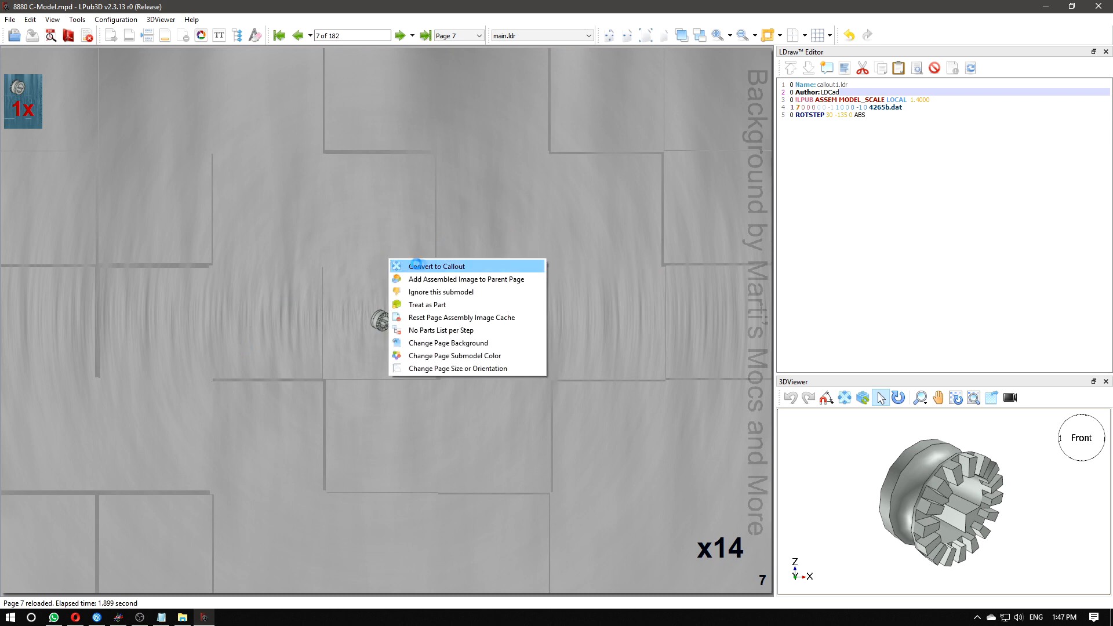
pyautogui.click(470, 265)
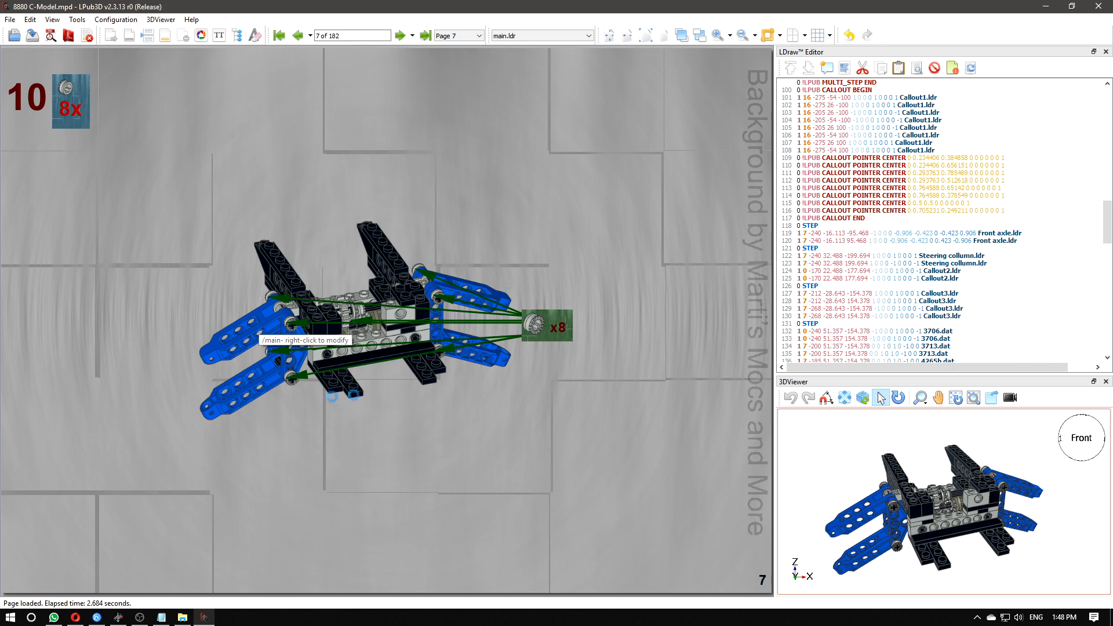
# - Insert "0 !LPUB ASSEM MODEL_SCALE LOCAL 1.4000" after the MULTI_STEP END line and after the STEP line preceding the Front axle parts
pyautogui.scroll(1, 927, 148)
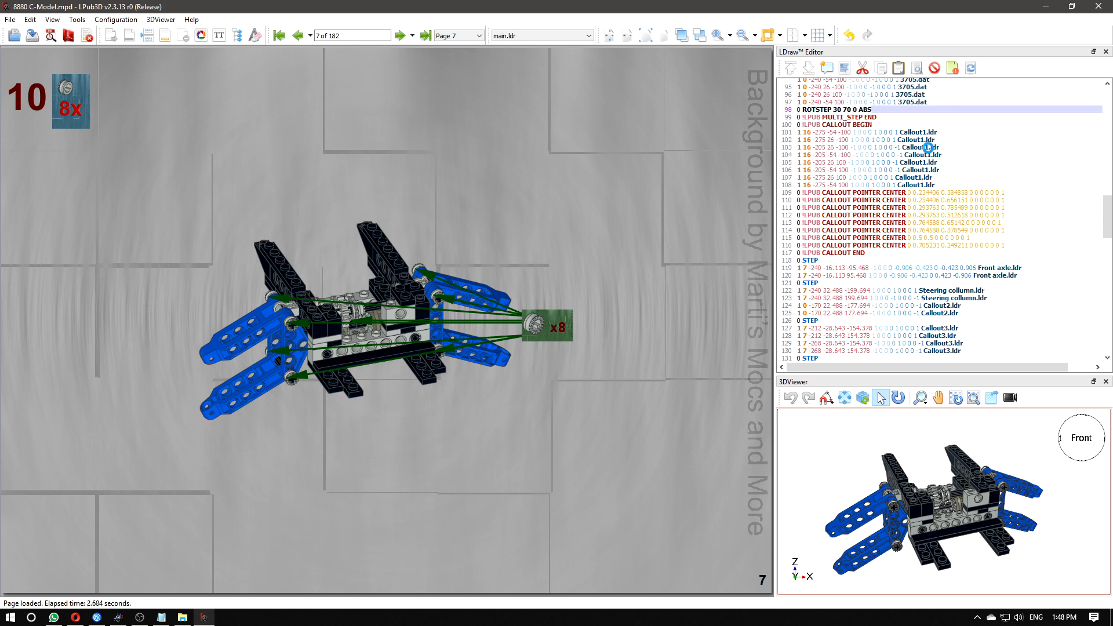
pyautogui.click(890, 121)
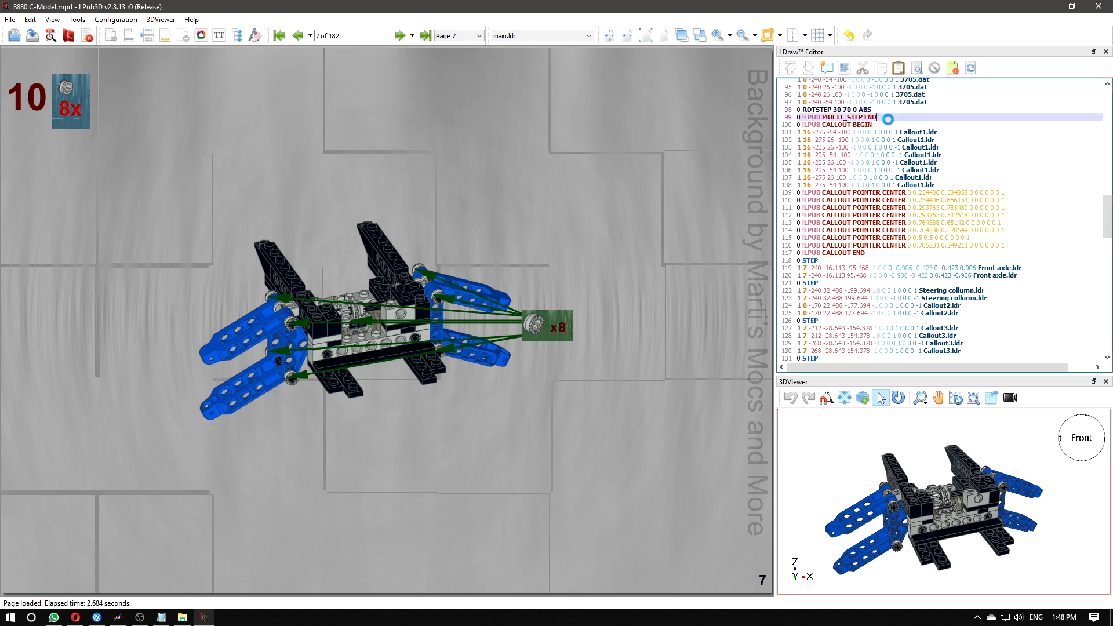
pyautogui.click(844, 268)
pyautogui.press('Return')
pyautogui.write('0 !LPUB ASSEM MODEL_SCALE LOCAL 1.4000')
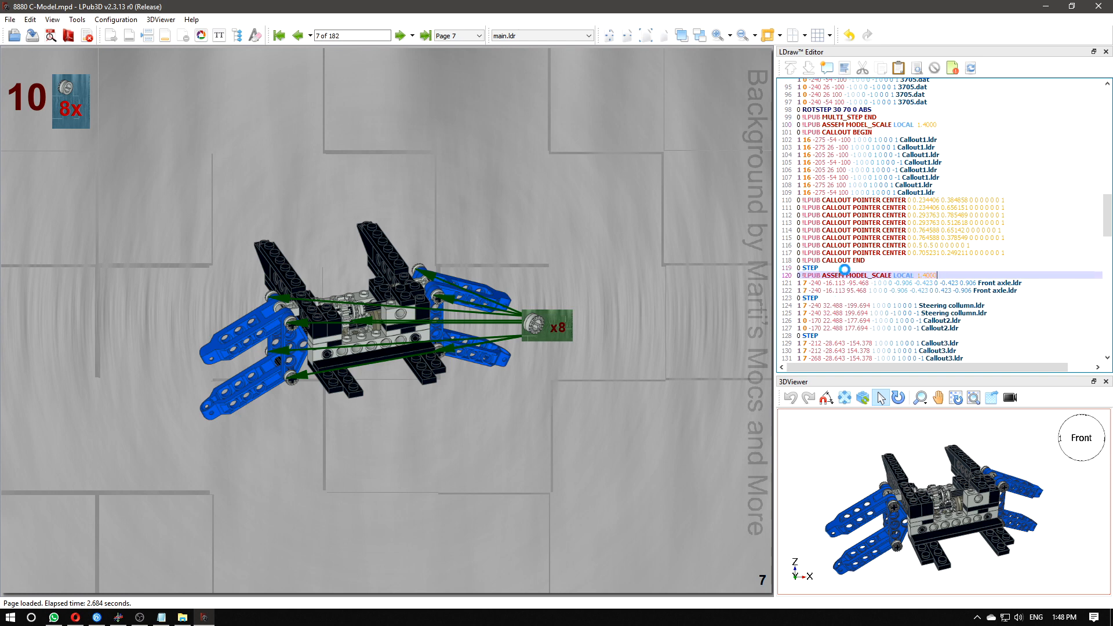
pyautogui.rightClick(701, 256)
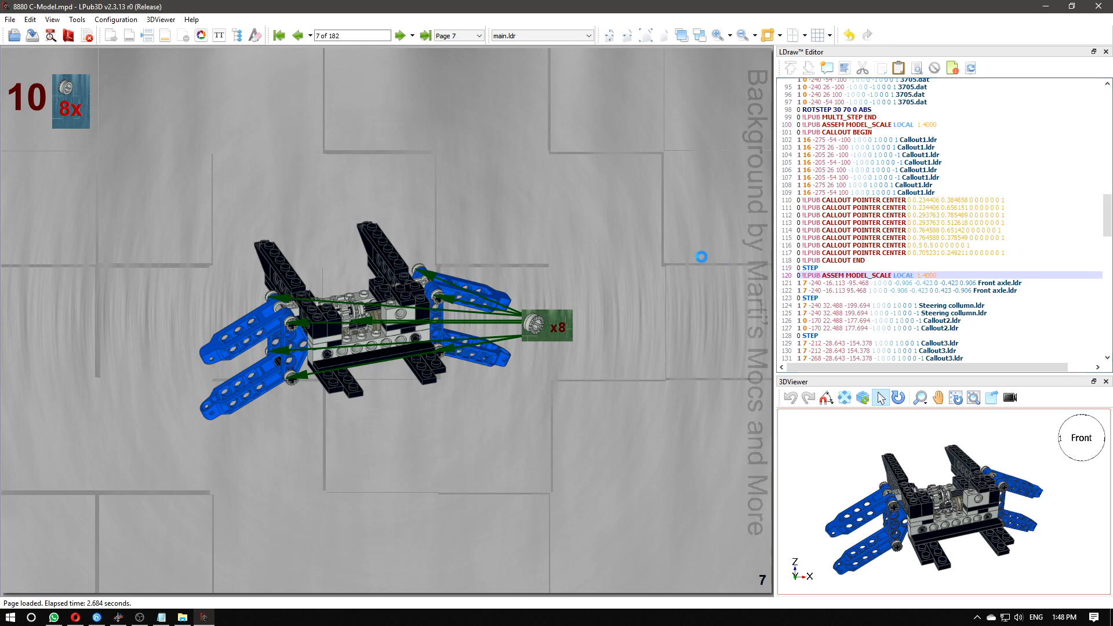
pyautogui.click(713, 261)
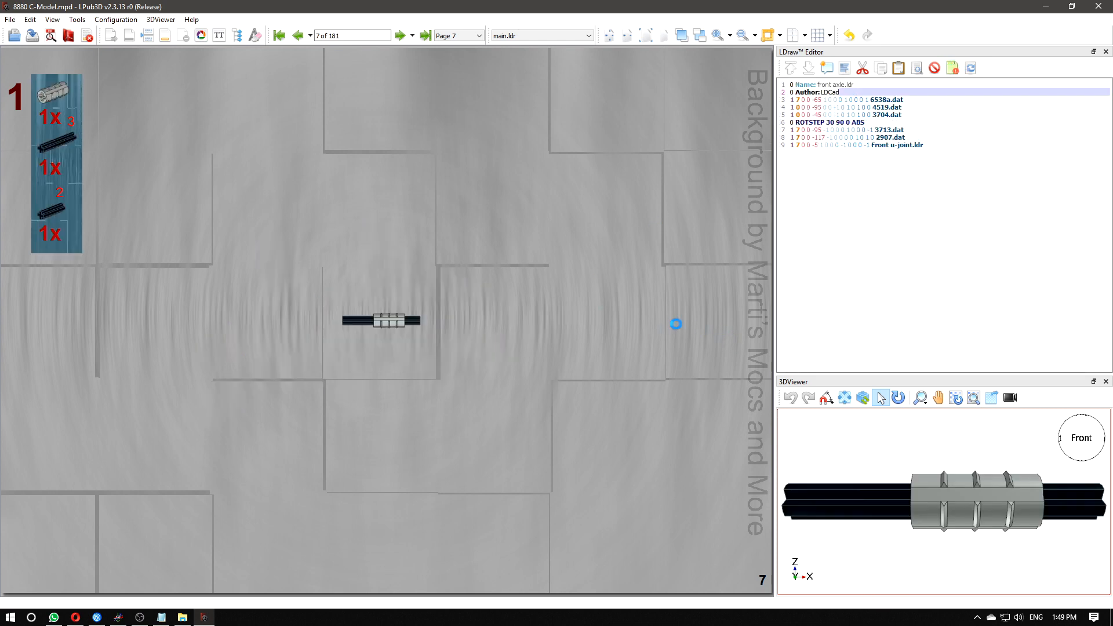
pyautogui.click(877, 136)
pyautogui.doubleClick(877, 132)
pyautogui.click(879, 130)
pyautogui.press('Return')
pyautogui.write('0 !LPUB ASSEM MODEL_SCALE LOCAL  1.4000')
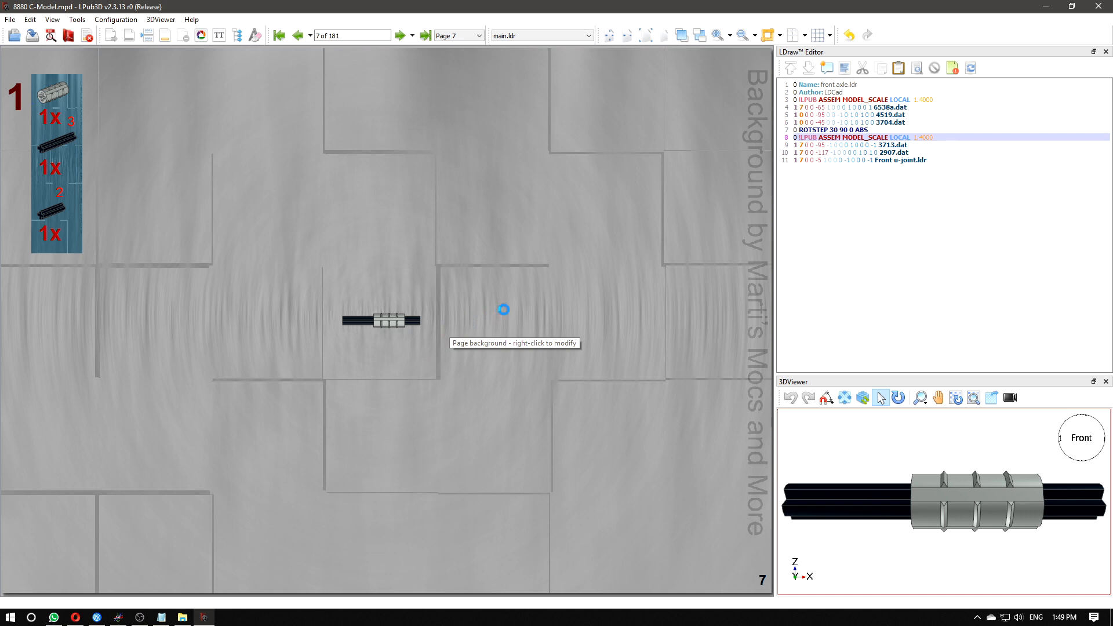
pyautogui.click(883, 205)
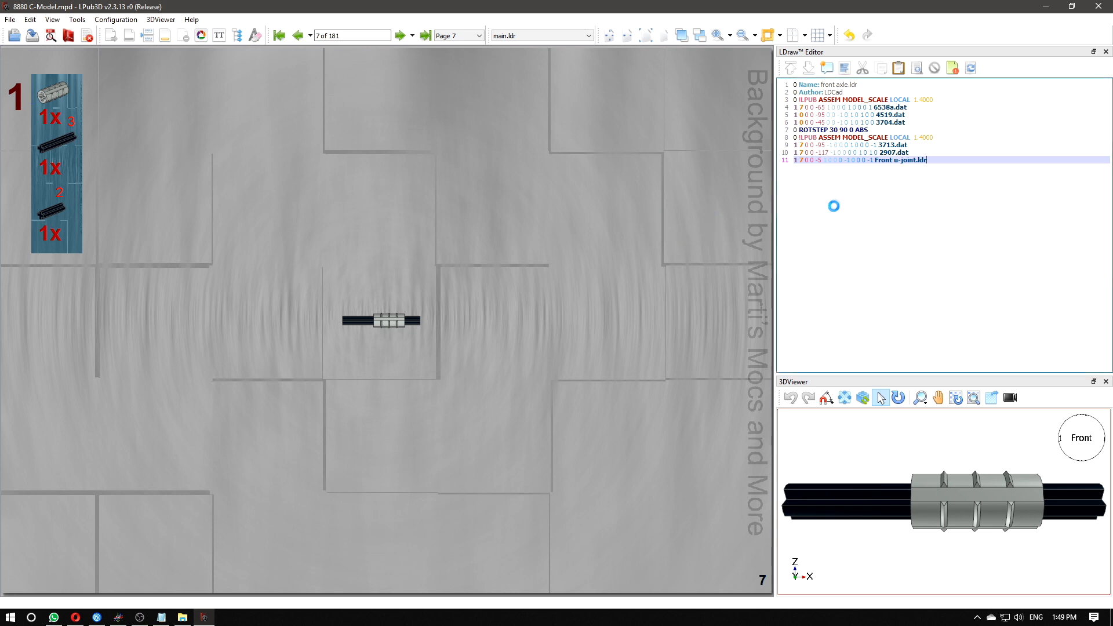
pyautogui.hotkey('ctrl', 'z')
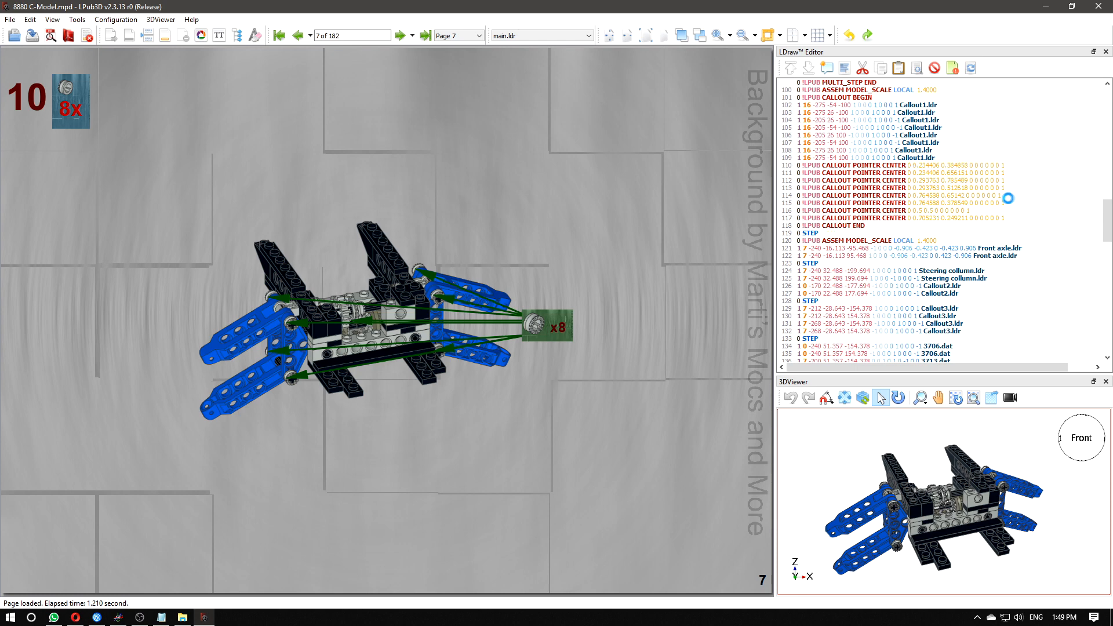
# - Delete the first six CALLOUT POINTER CENTER lines of the Callout1 callout and update the page
pyautogui.moveTo(1016, 202); pyautogui.dragTo(951, 152)
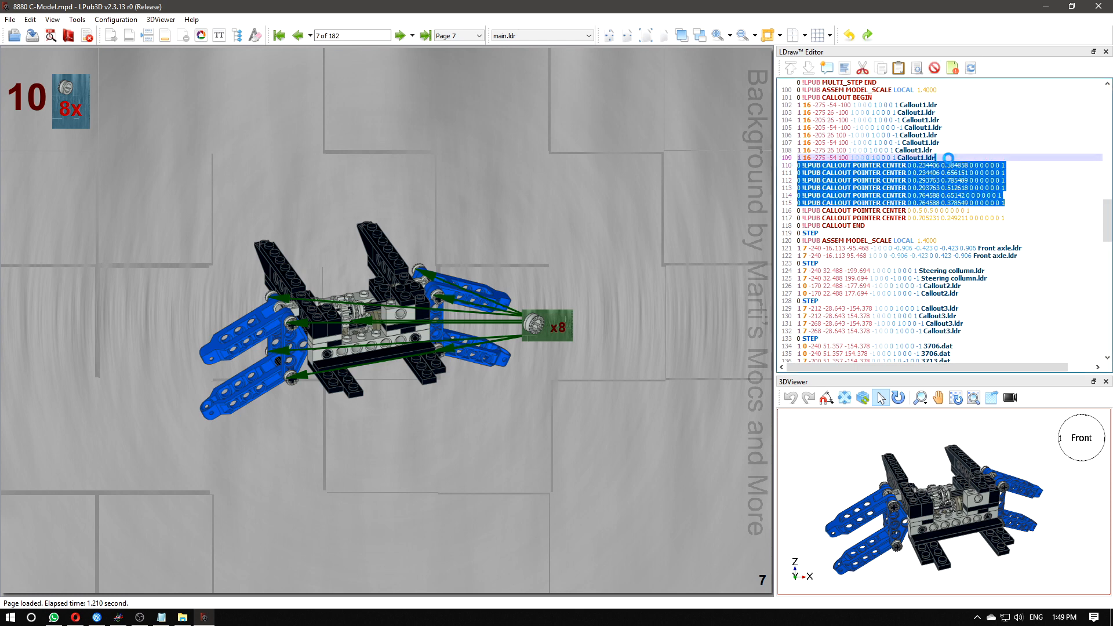
pyautogui.press('Delete')
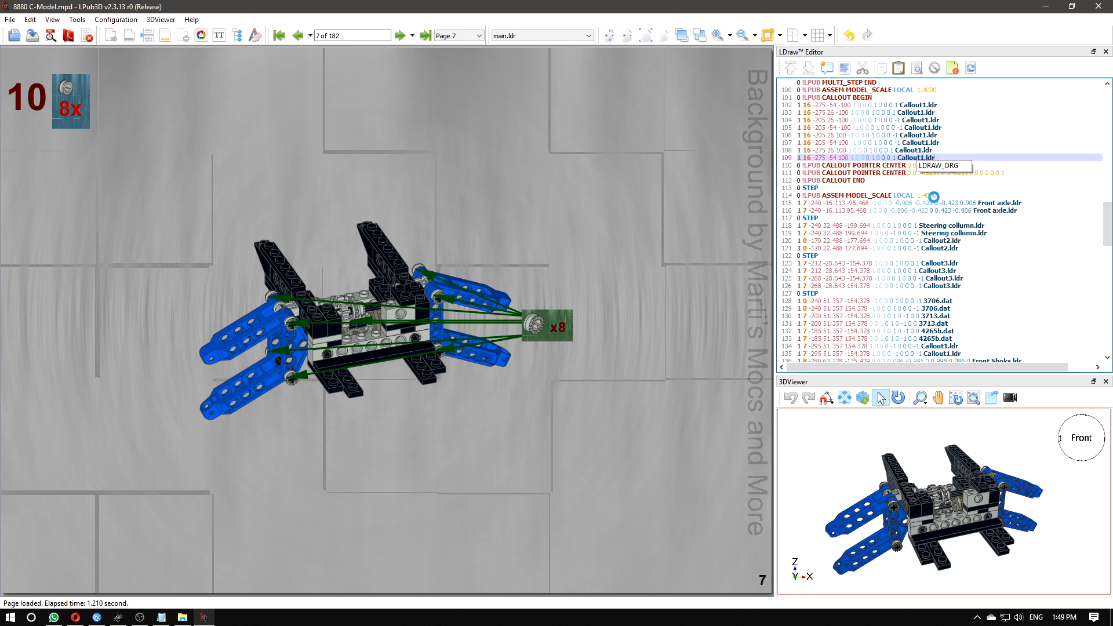
pyautogui.click(952, 67)
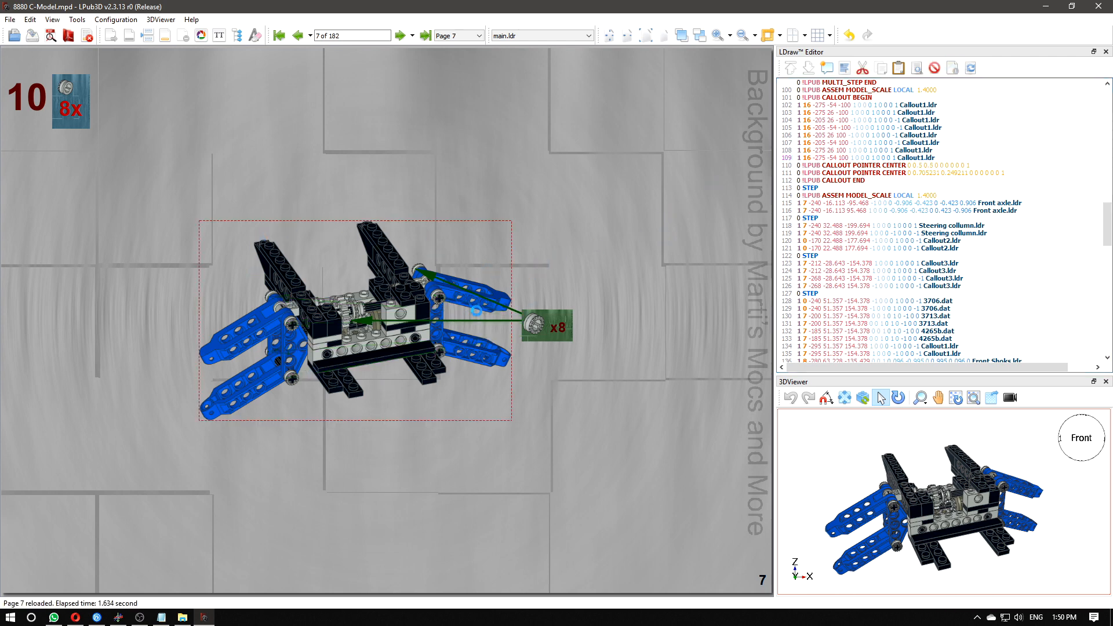
# - Move the x8 callout above the assembly and re-aim its central pointer at the upper joint of the left blue arms
pyautogui.moveTo(554, 315); pyautogui.dragTo(388, 181)
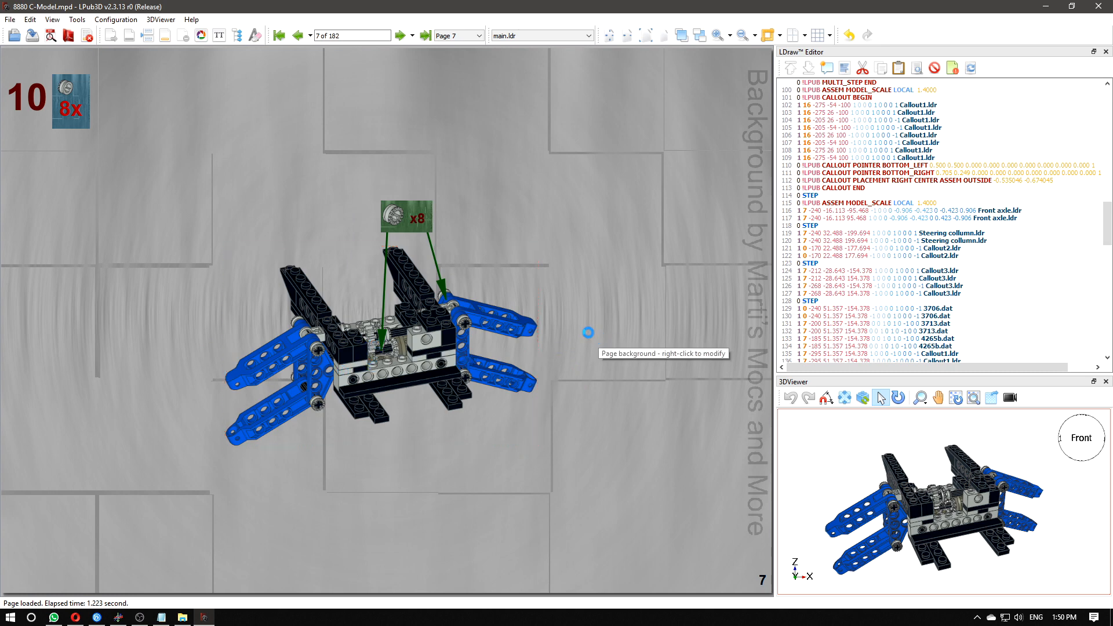
pyautogui.moveTo(387, 358); pyautogui.dragTo(313, 307)
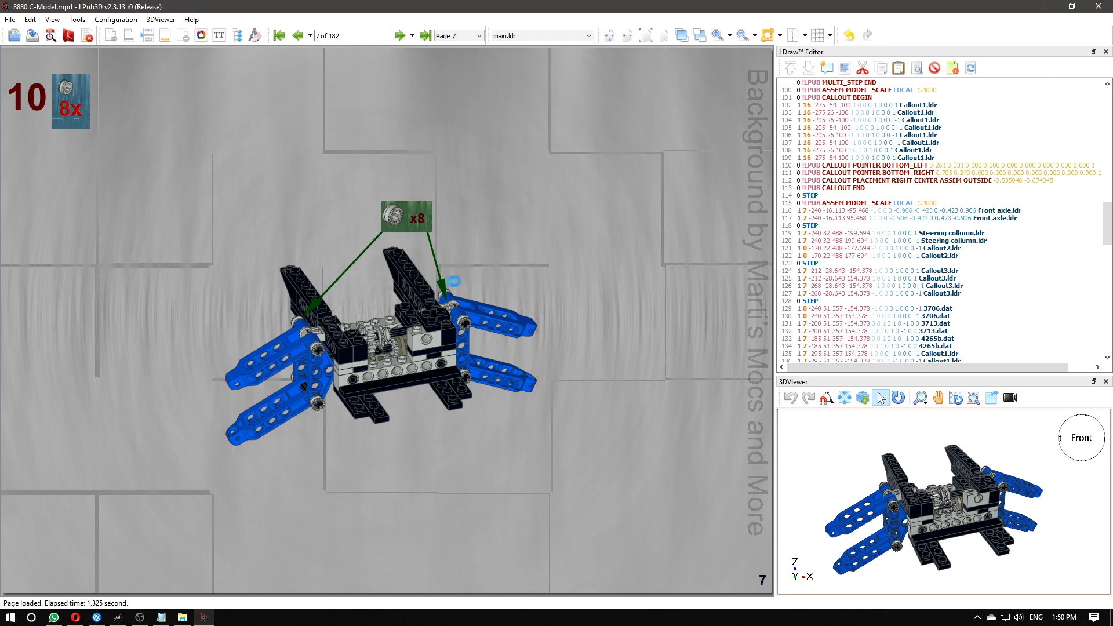
pyautogui.rightClick(442, 285)
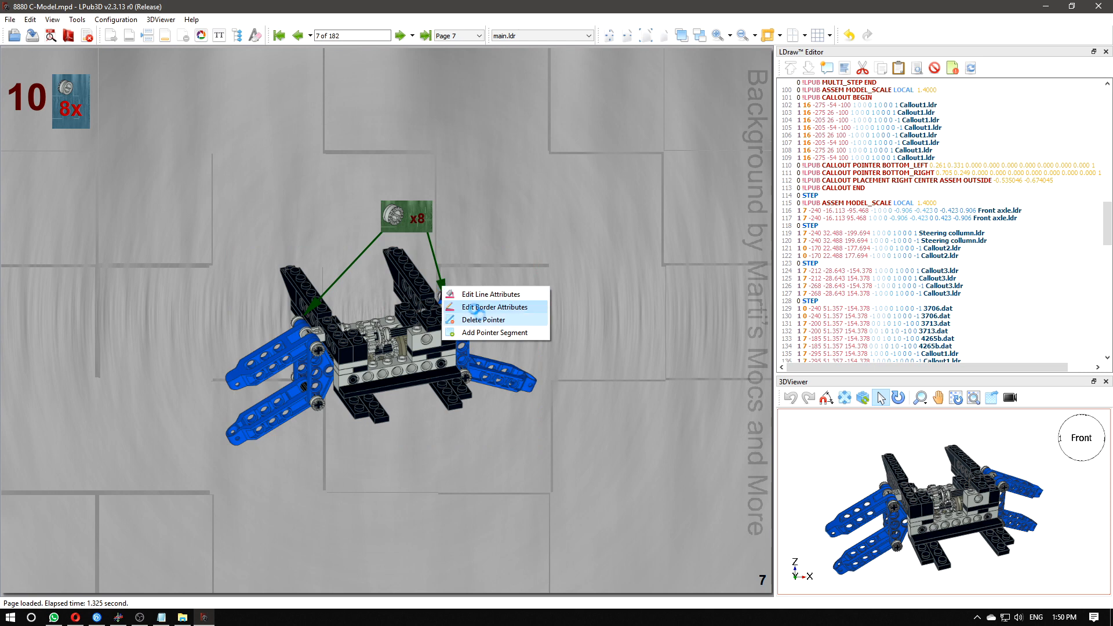
pyautogui.click(607, 195)
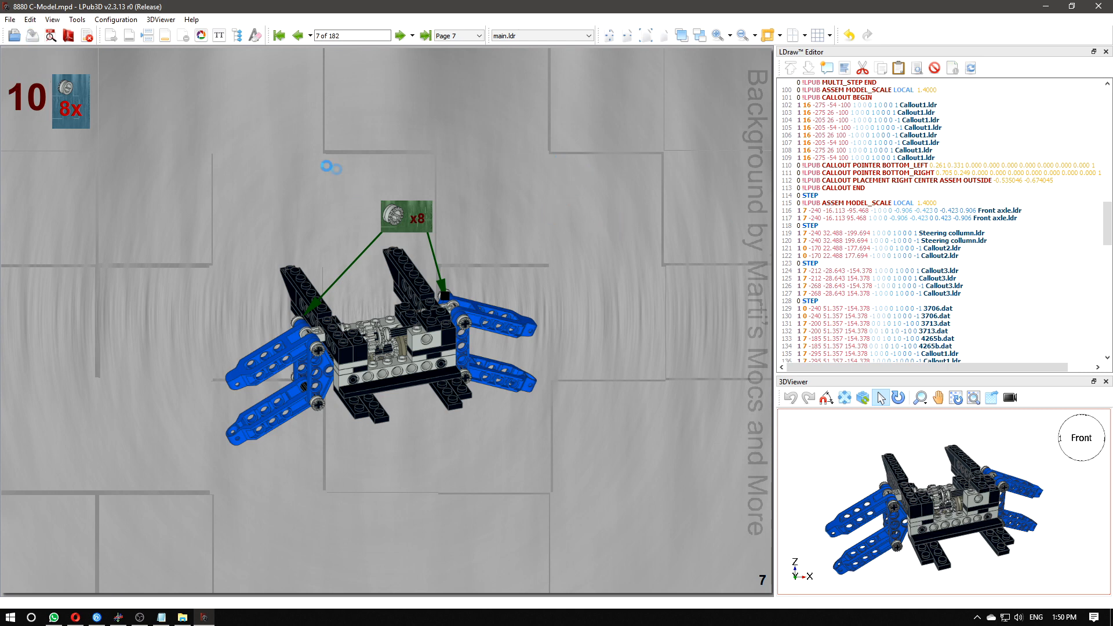
# - Insert "0 !LPUB ASSEM MODEL_SCALE LOCAL 1.4000" before both part groups of front axle.ldr on page 8, and add the next step to the page
pyautogui.click(400, 35)
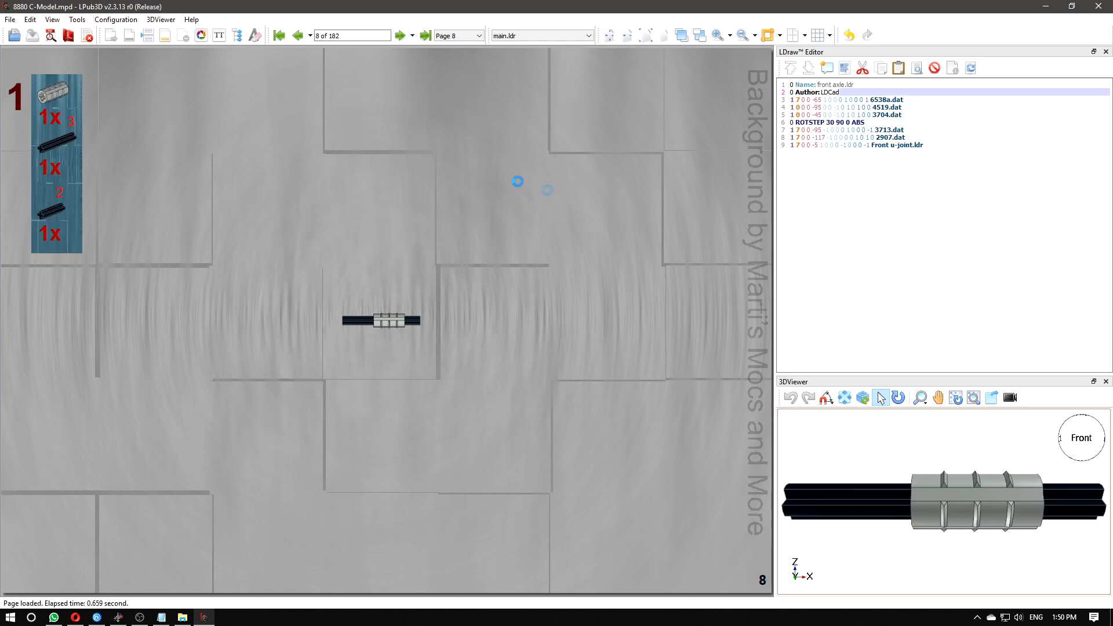
pyautogui.click(904, 92)
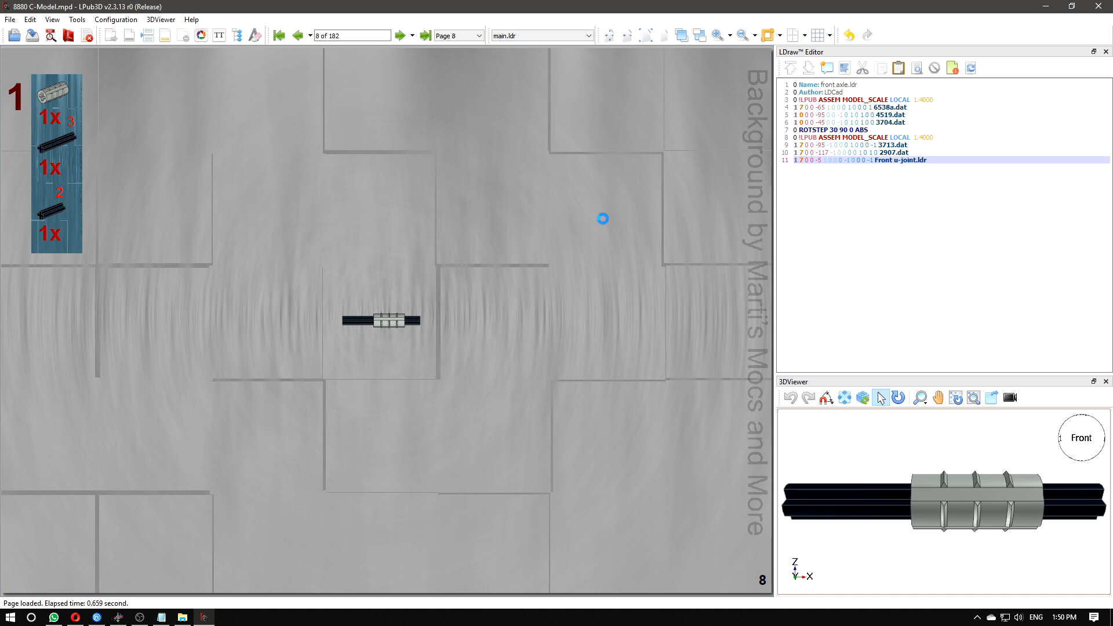
pyautogui.rightClick(297, 188)
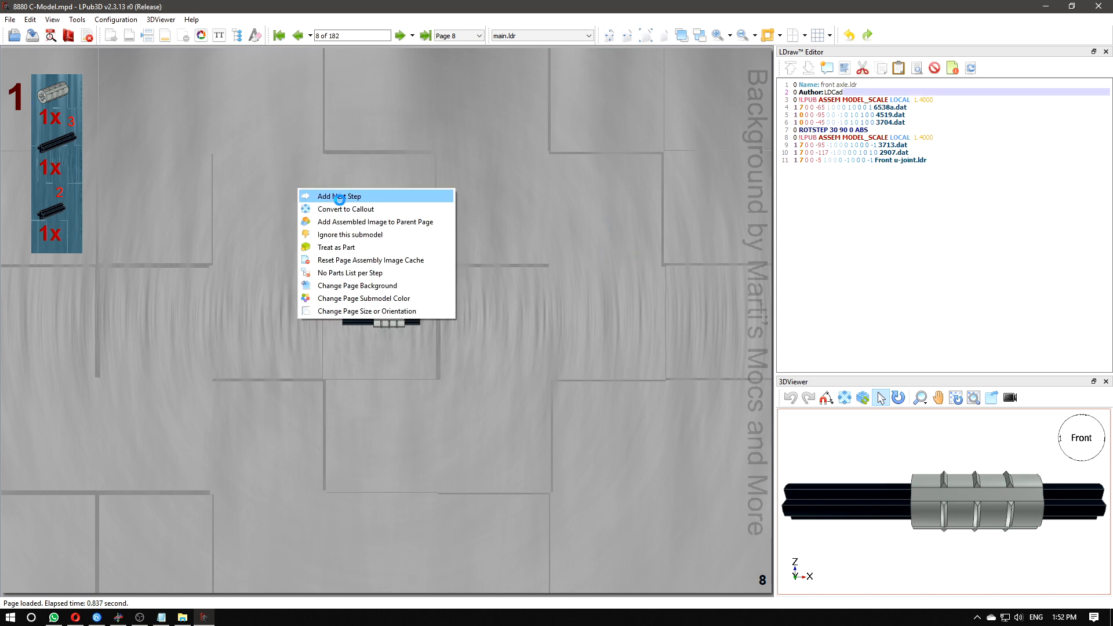
pyautogui.click(350, 192)
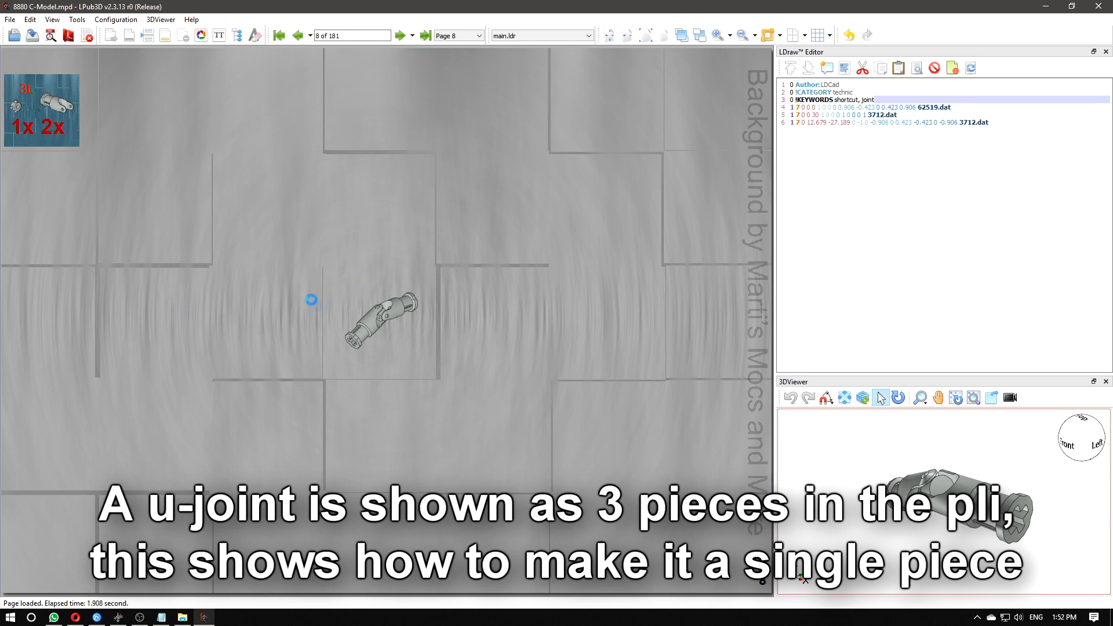
# - Set the u-joint submodel on page 8 to be treated as a part
pyautogui.rightClick(388, 315)
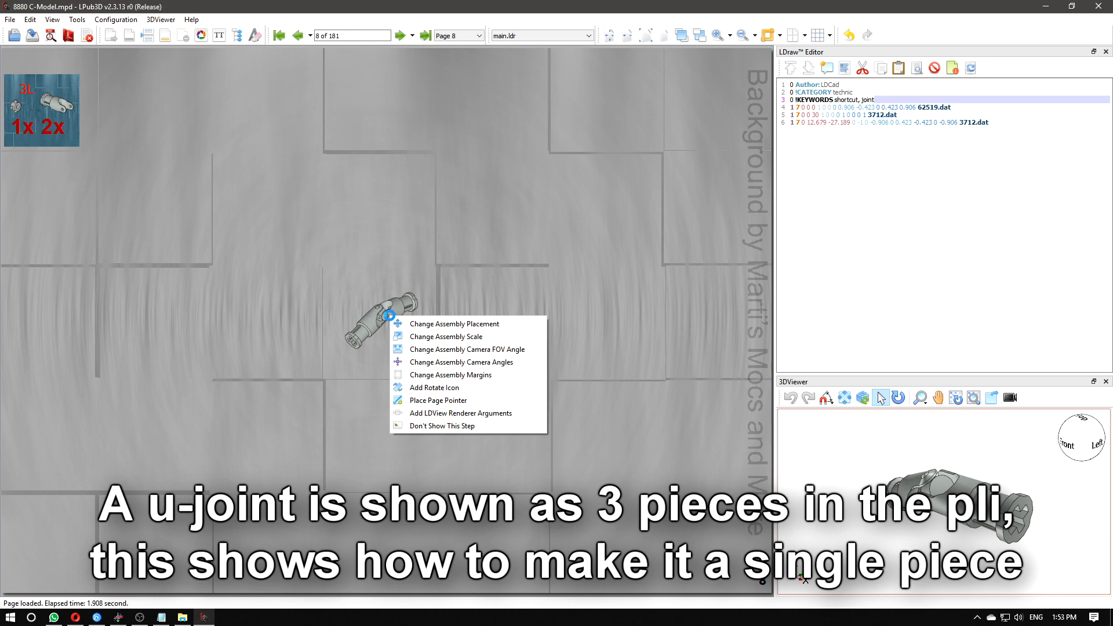
pyautogui.click(365, 208)
pyautogui.rightClick(364, 207)
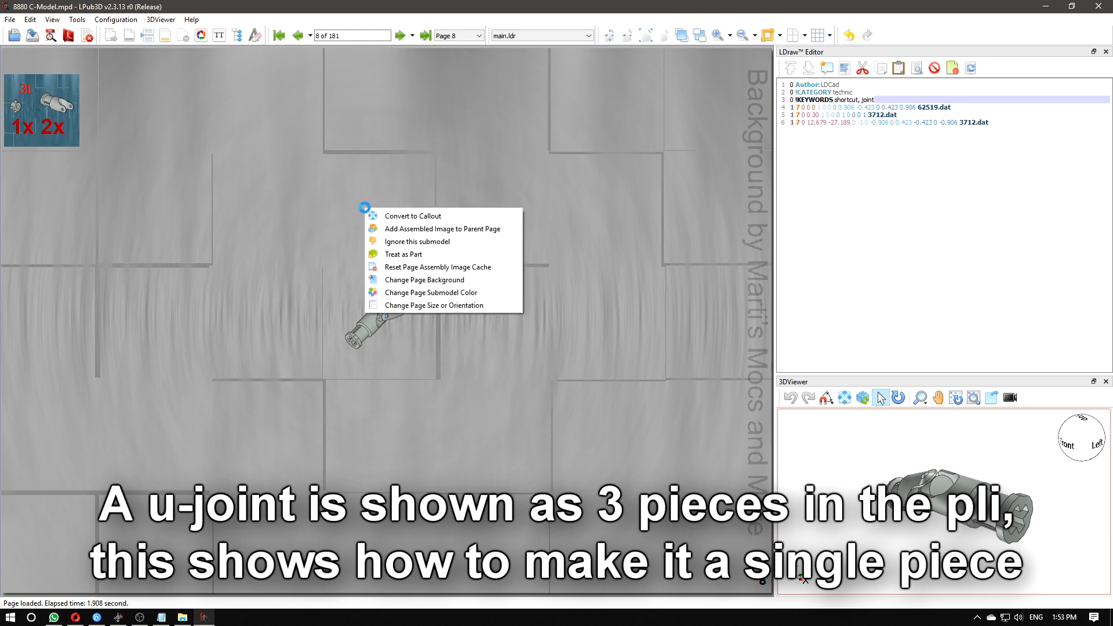
pyautogui.click(439, 254)
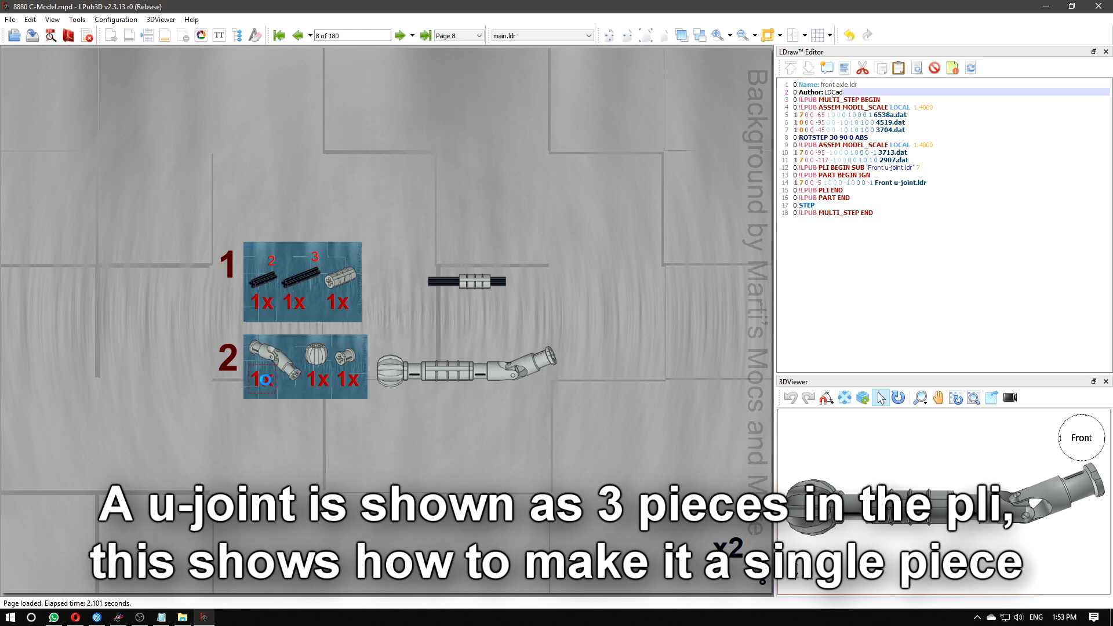
# - Convert the two-step front axle submodel to a callout
pyautogui.rightClick(479, 187)
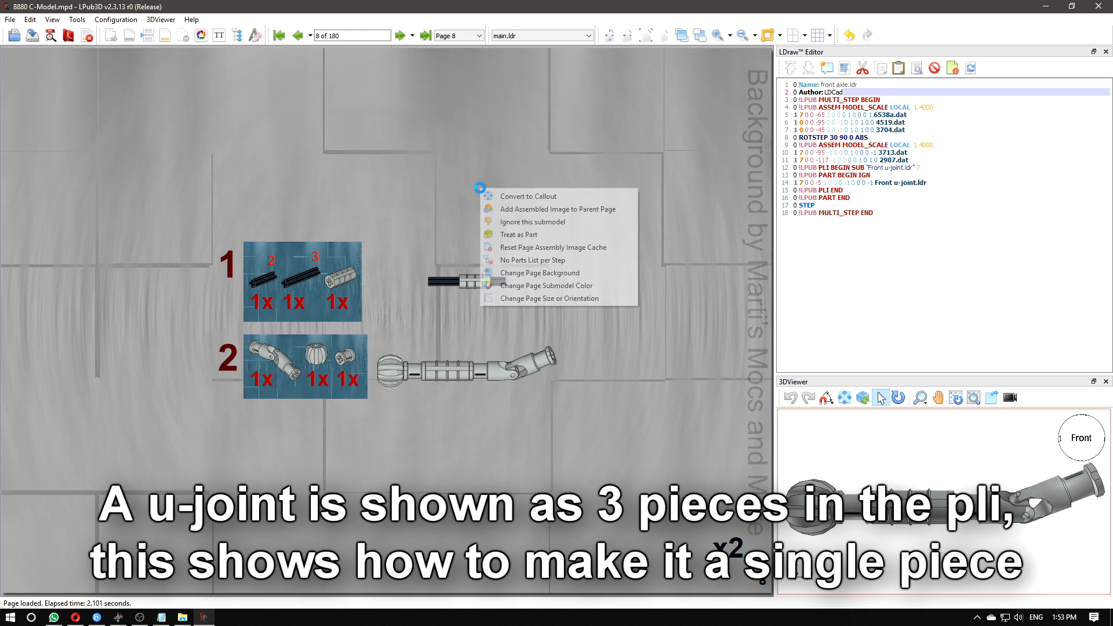
pyautogui.click(519, 195)
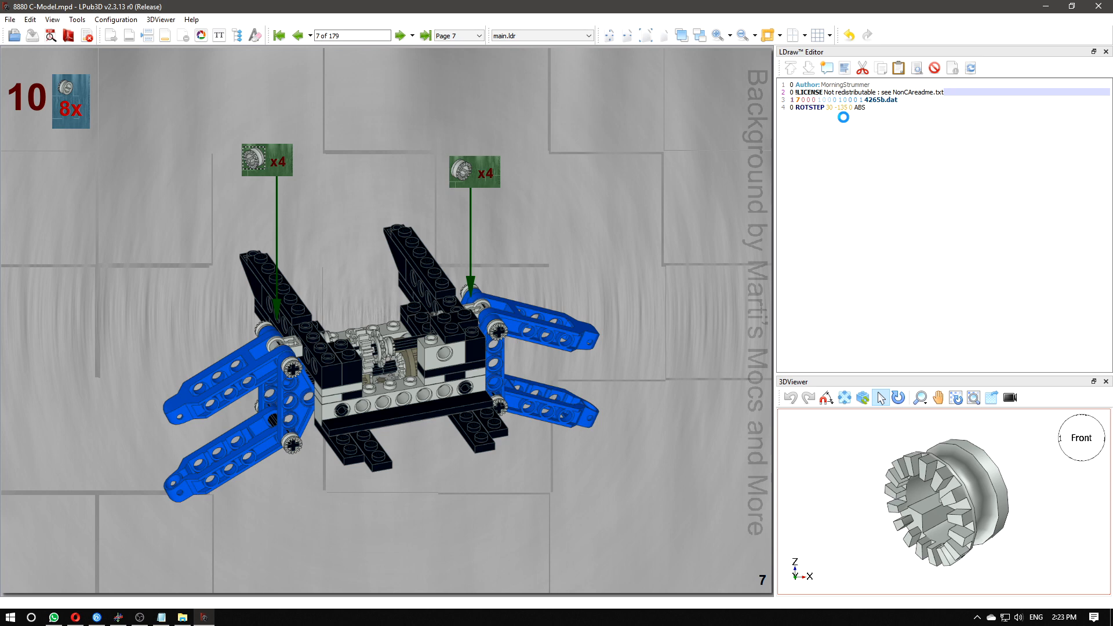
# - Change the second rotation angle in the ROTSTEP line of the left x4 callout's 4265b.dat submodel and update the page
pyautogui.click(843, 107)
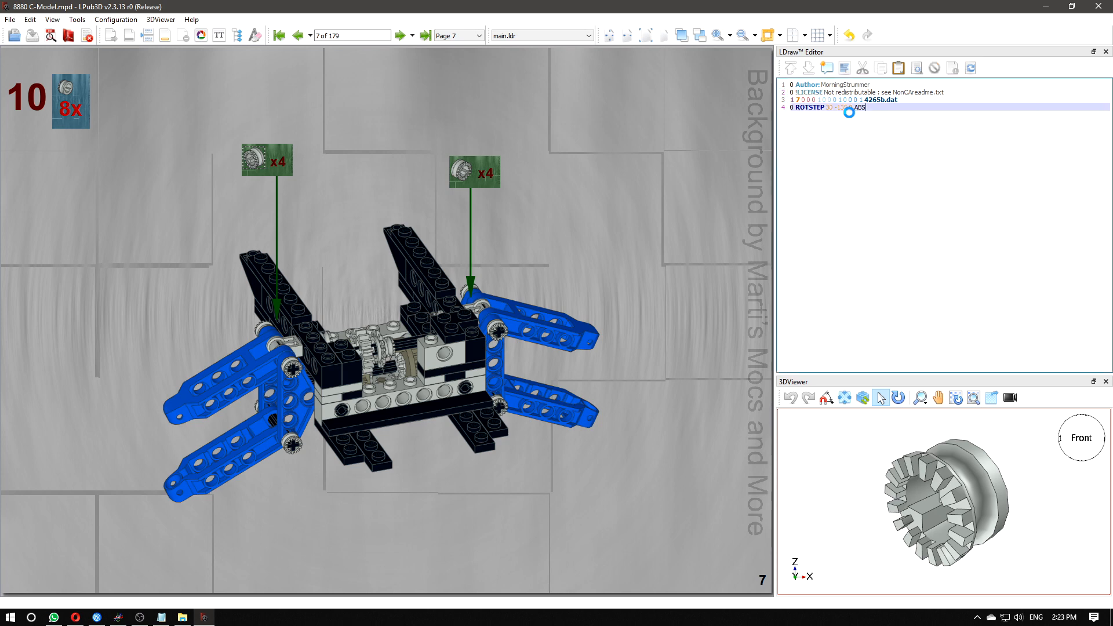
pyautogui.press('BackSpace')
pyautogui.write('22')
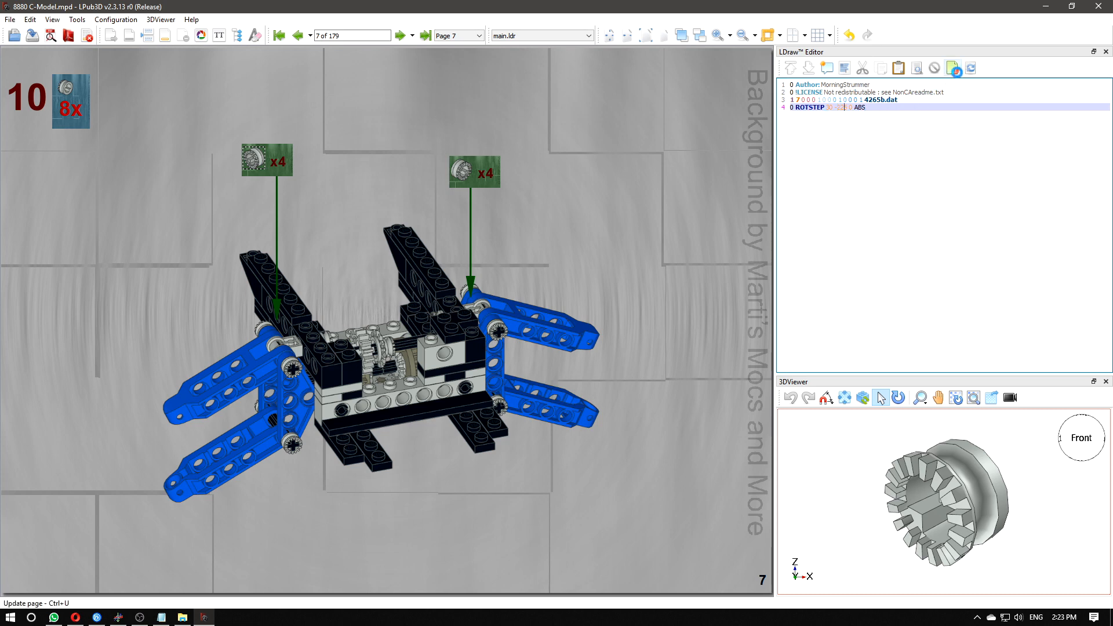
pyautogui.click(952, 68)
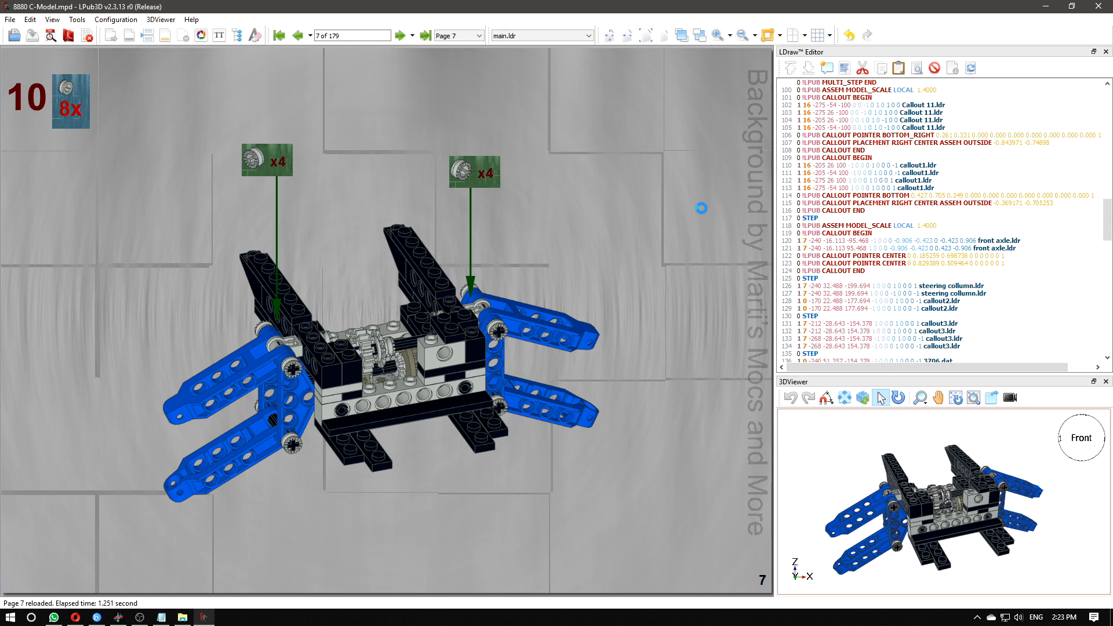
# - Reset the assembly image cache of page 7
pyautogui.rightClick(686, 219)
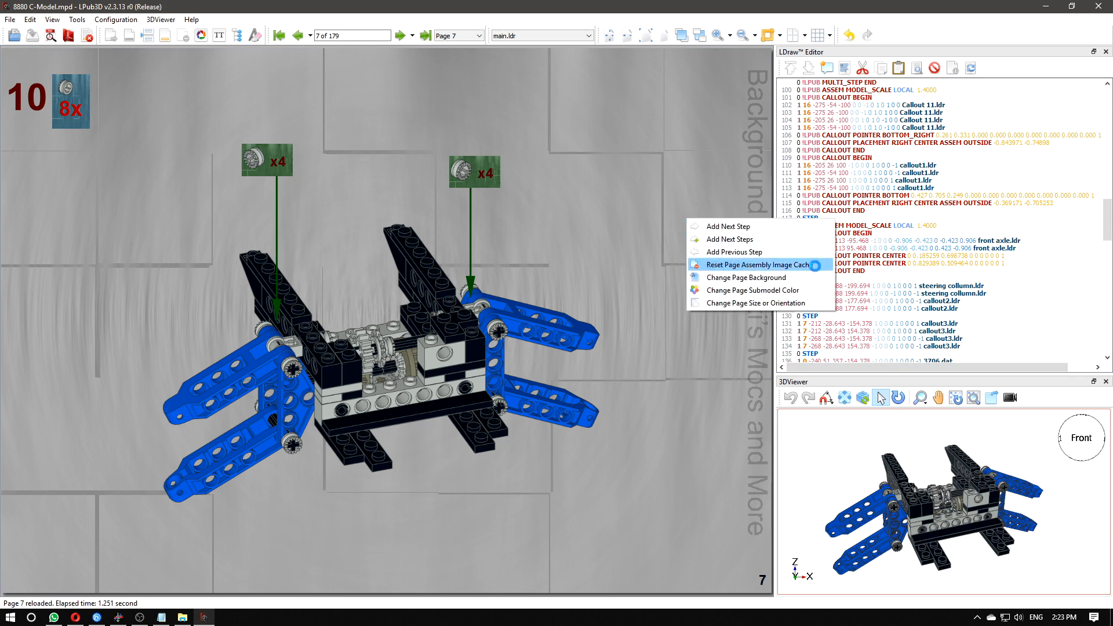
pyautogui.click(815, 265)
pyautogui.click(646, 324)
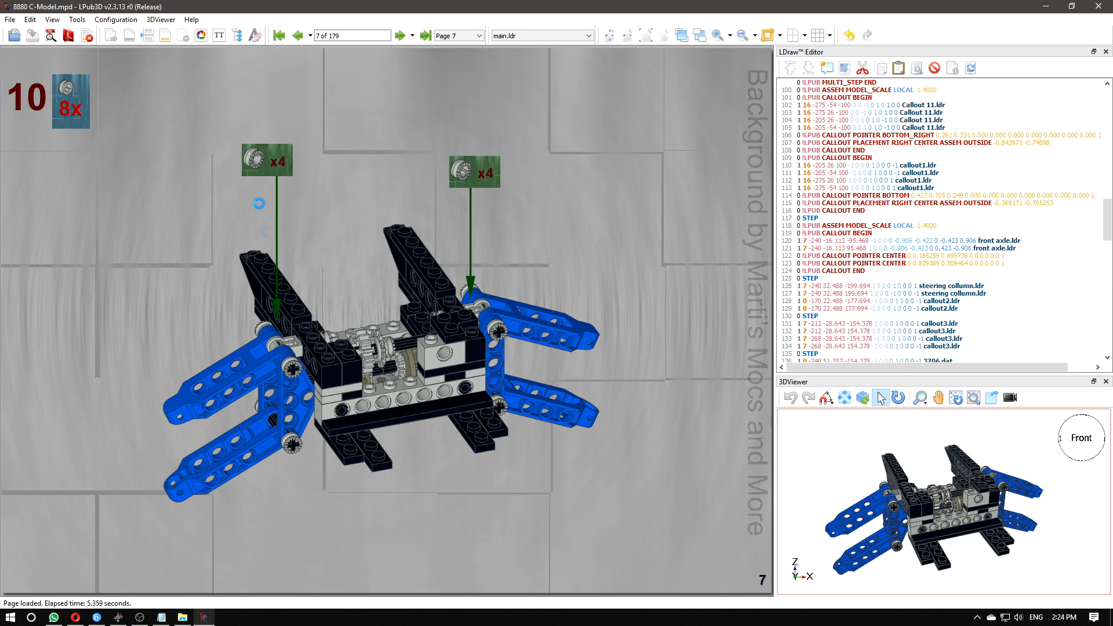
# - Reposition the left x4 callout and the pointer tips of both x4 callouts on page 7, and save the file
pyautogui.moveTo(279, 318); pyautogui.dragTo(262, 318)
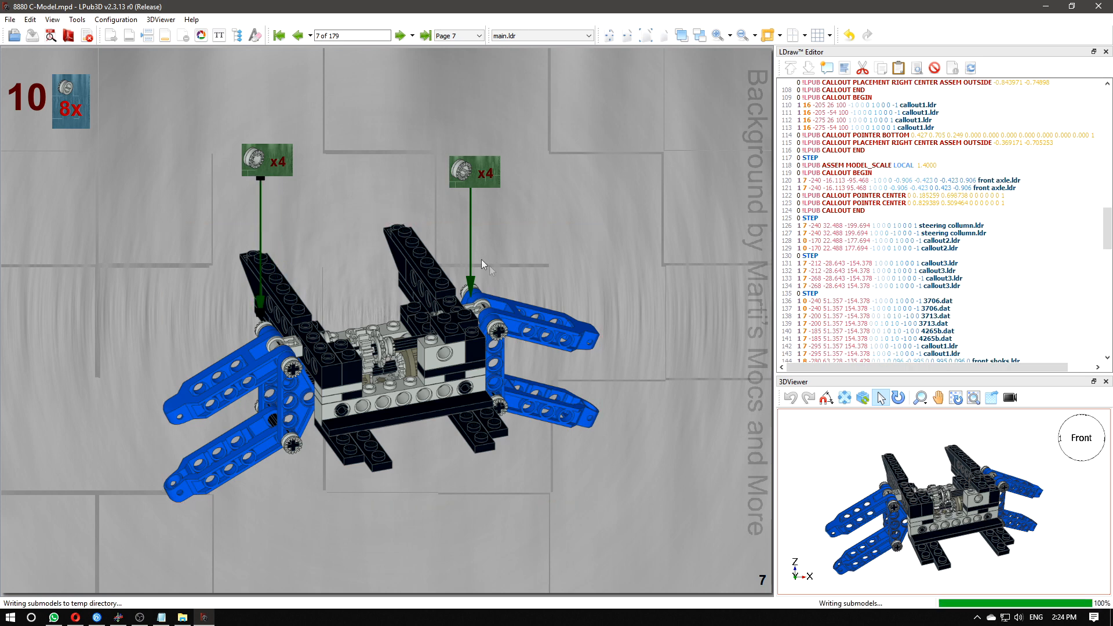
pyautogui.click(265, 178)
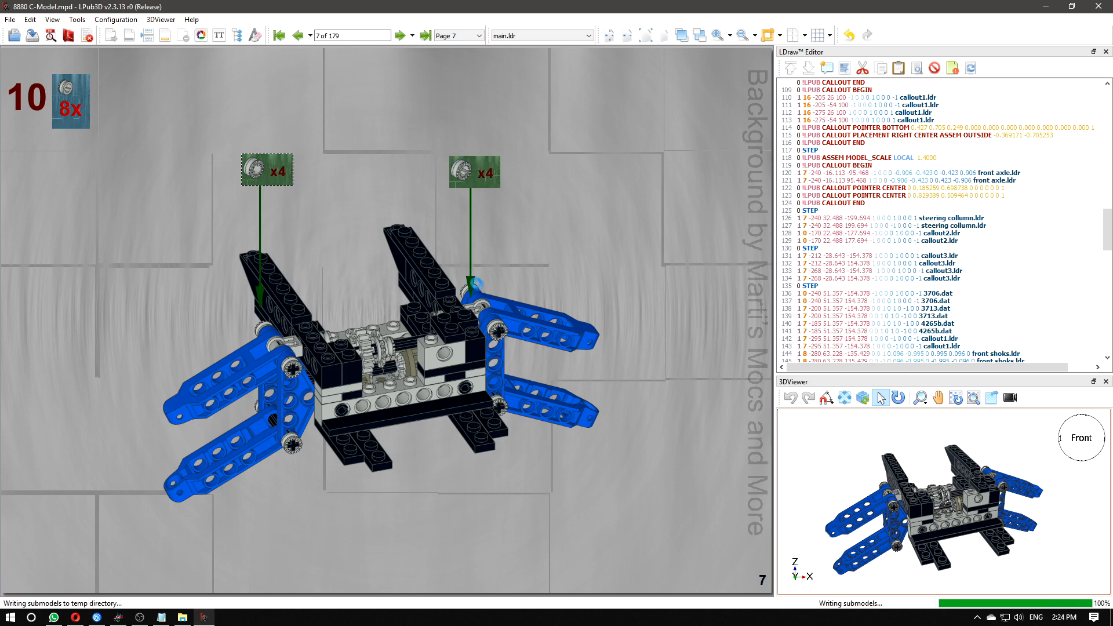
pyautogui.moveTo(471, 292); pyautogui.dragTo(471, 276)
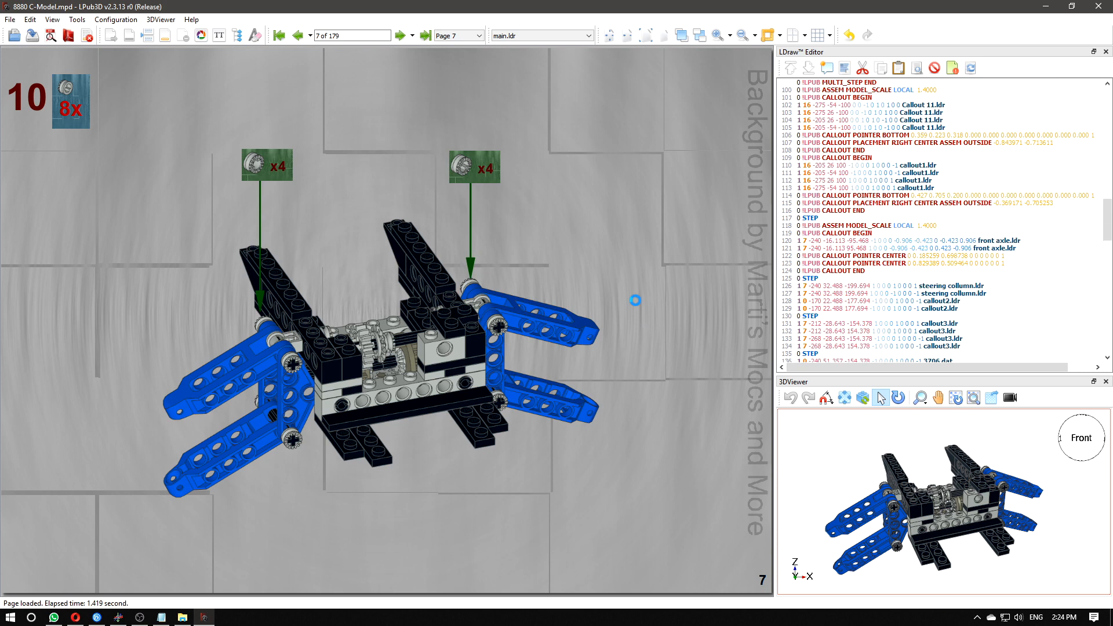
pyautogui.click(33, 36)
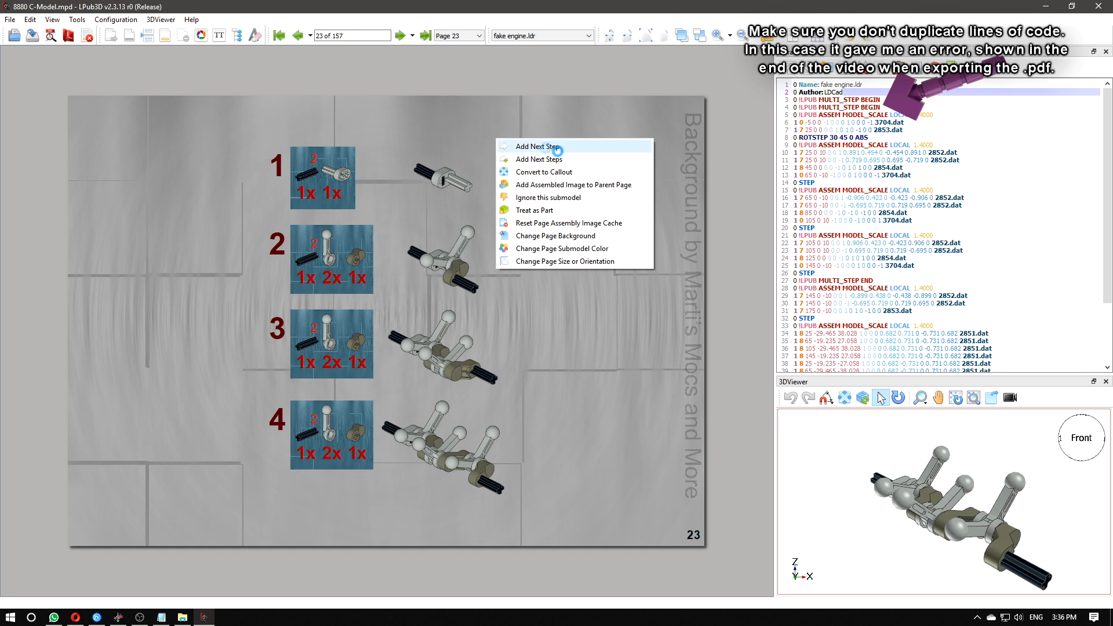
# - Add the next two steps, 5 and 6, to the fake engine.ldr step group on page 23
pyautogui.click(570, 157)
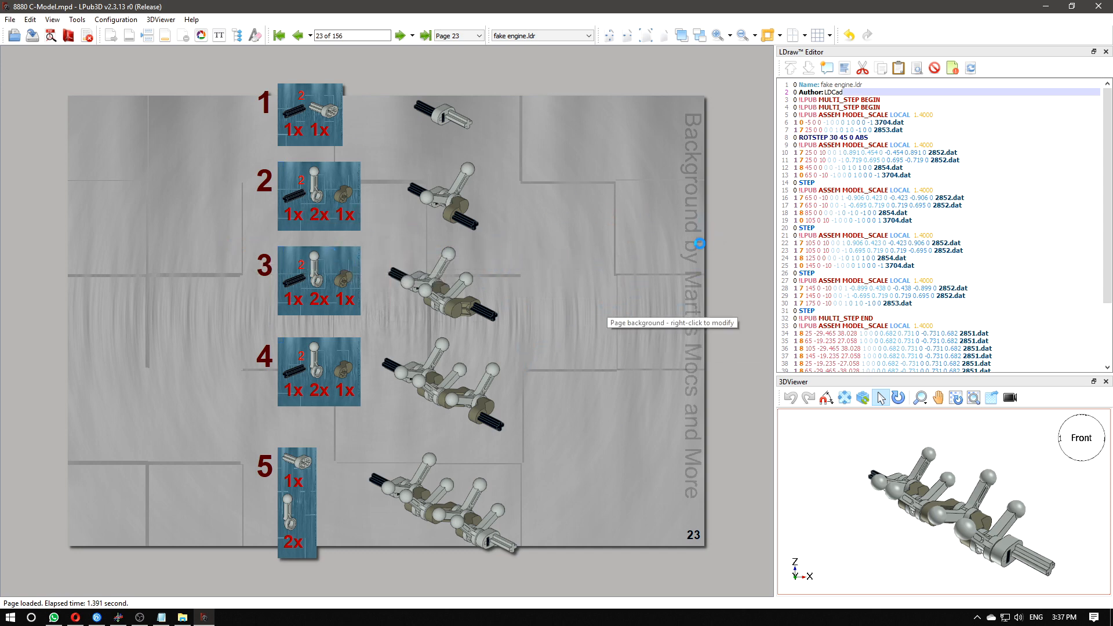
pyautogui.rightClick(542, 191)
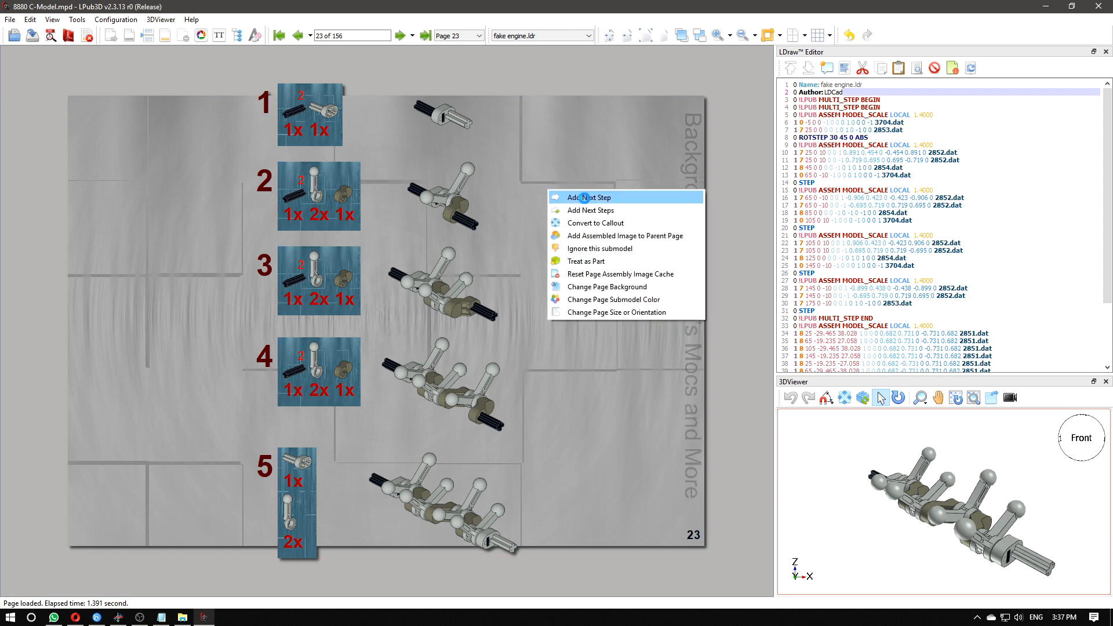
pyautogui.click(556, 195)
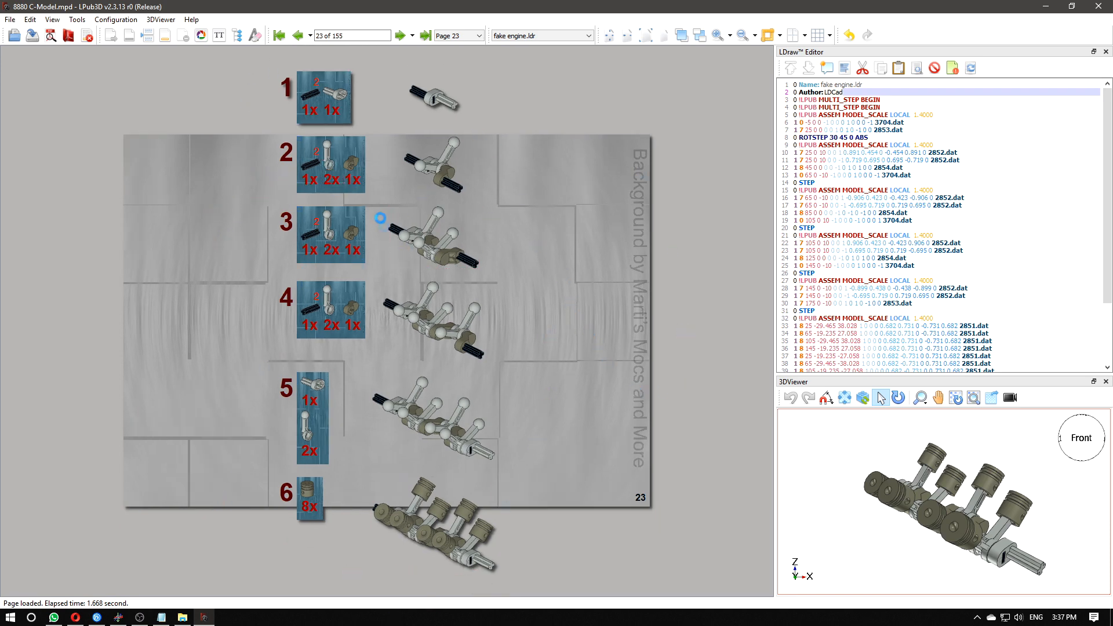
# - Add a divider after step 3 of fake engine.ldr on page 23 so steps 4 to 6 form a second column
pyautogui.rightClick(429, 242)
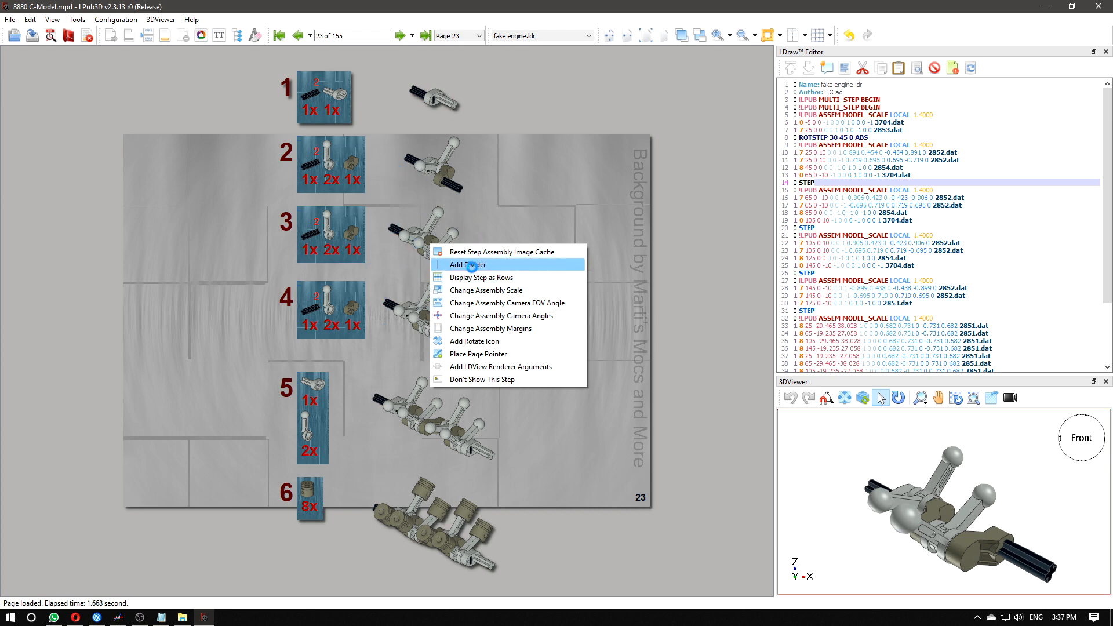
pyautogui.click(485, 265)
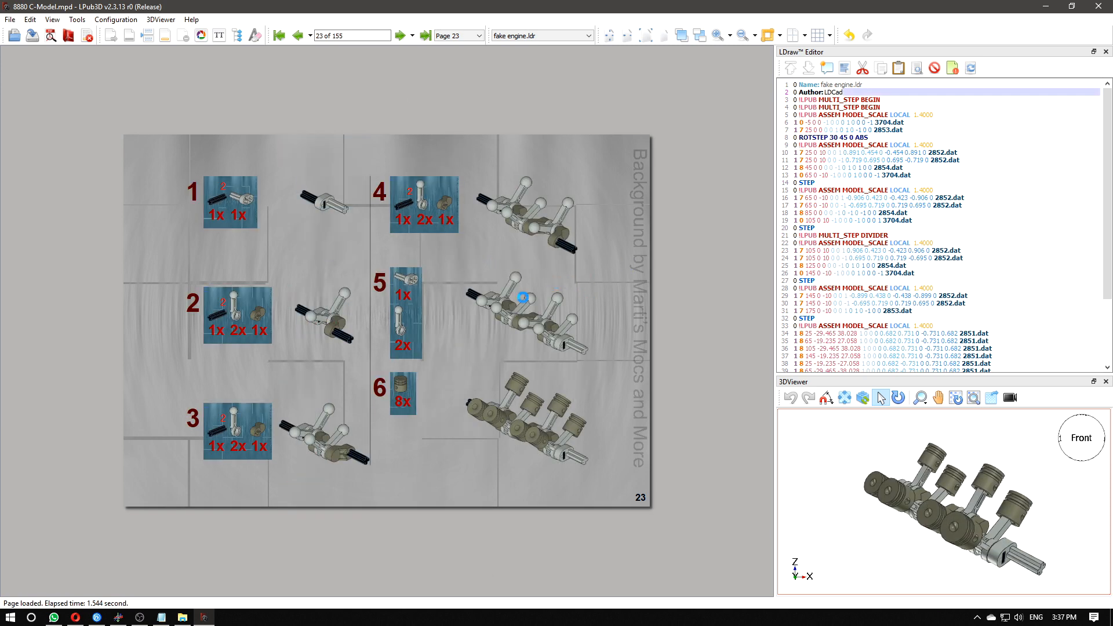
pyautogui.keyDown('ctrl'); pyautogui.scroll(3, 423, 319); pyautogui.keyUp('ctrl')
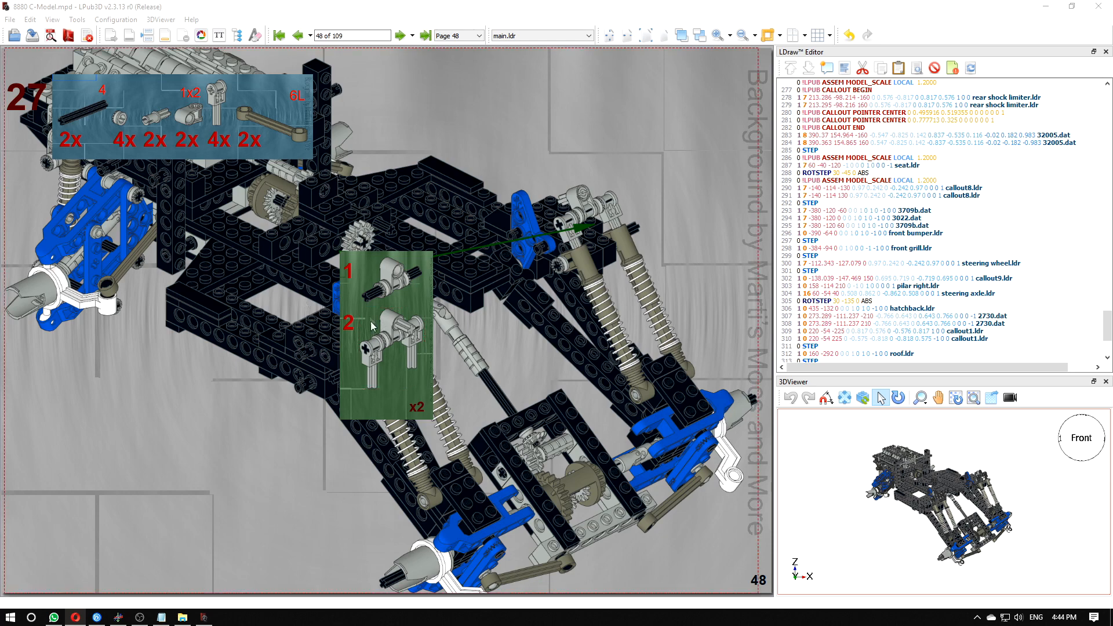
# - Reposition the two-step x2 rear shock limiter callout and its pointers on page 48, and display the callout as rows
pyautogui.moveTo(372, 325); pyautogui.dragTo(64, 503)
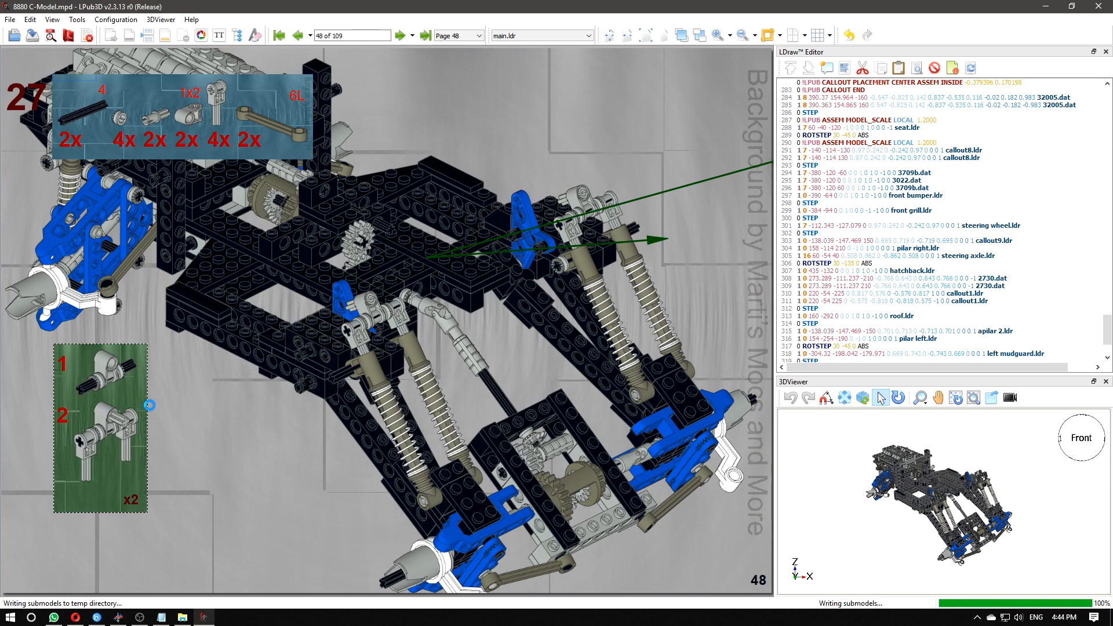
pyautogui.moveTo(454, 323); pyautogui.dragTo(567, 251)
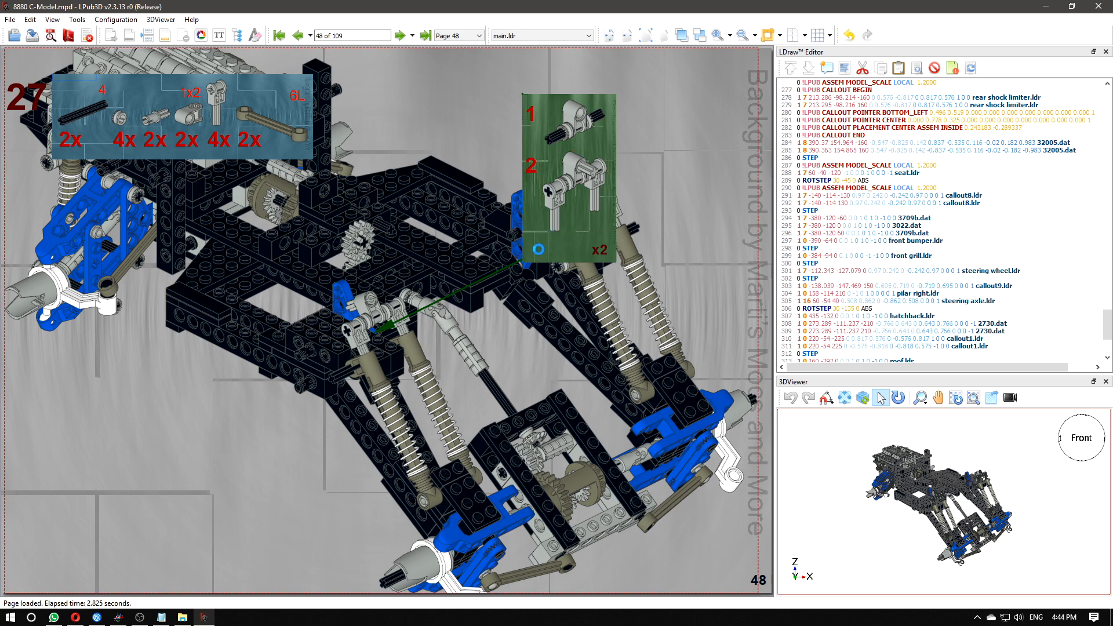
pyautogui.rightClick(538, 249)
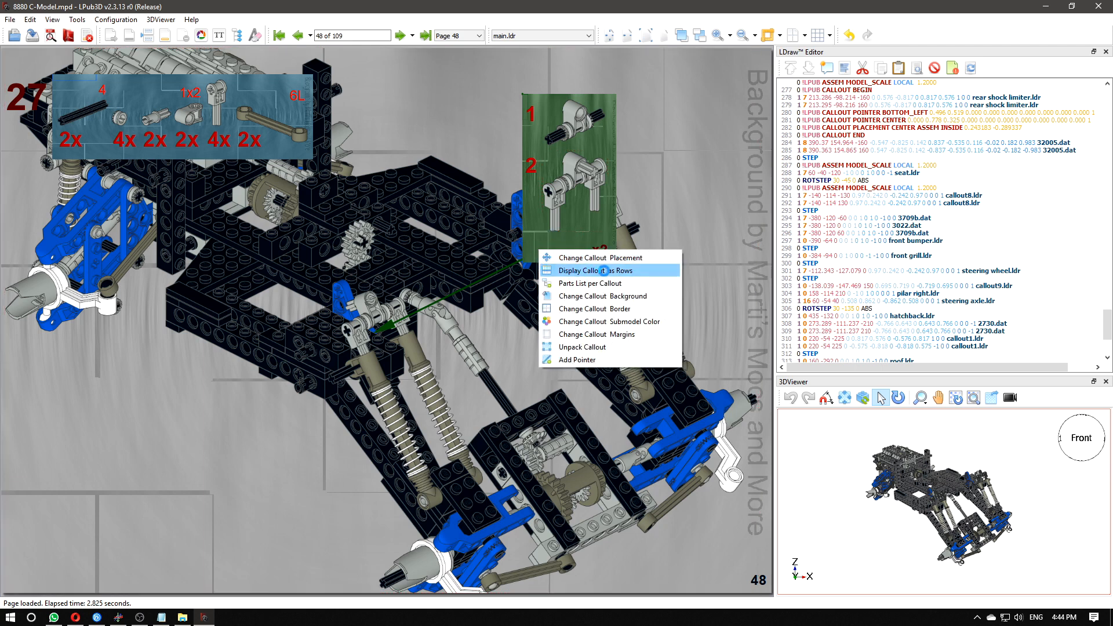
pyautogui.click(603, 270)
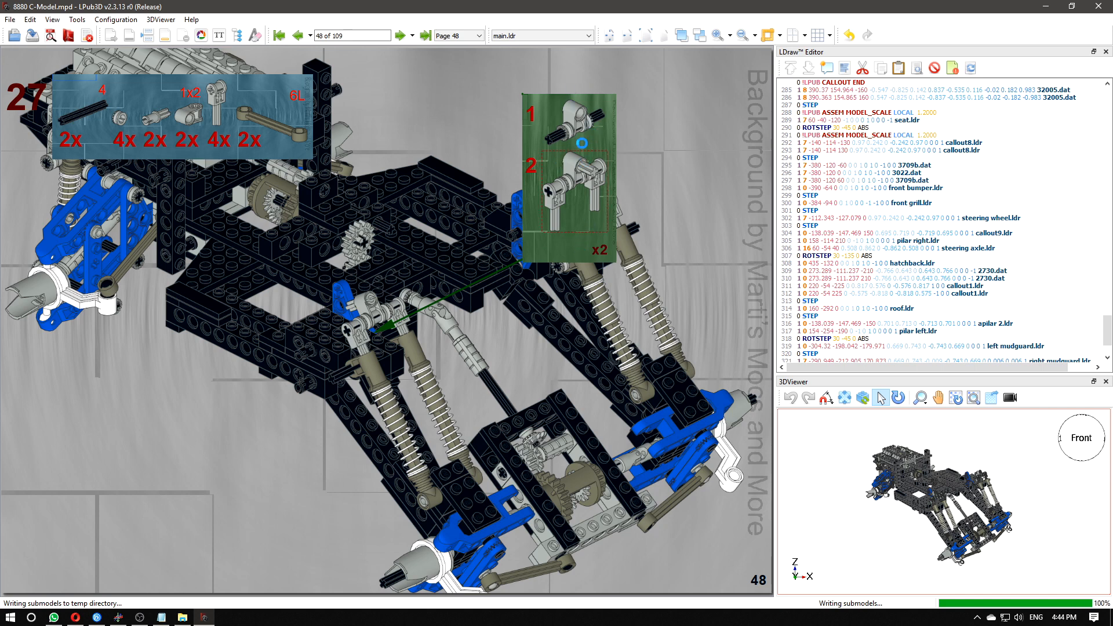
pyautogui.moveTo(645, 213); pyautogui.dragTo(564, 150)
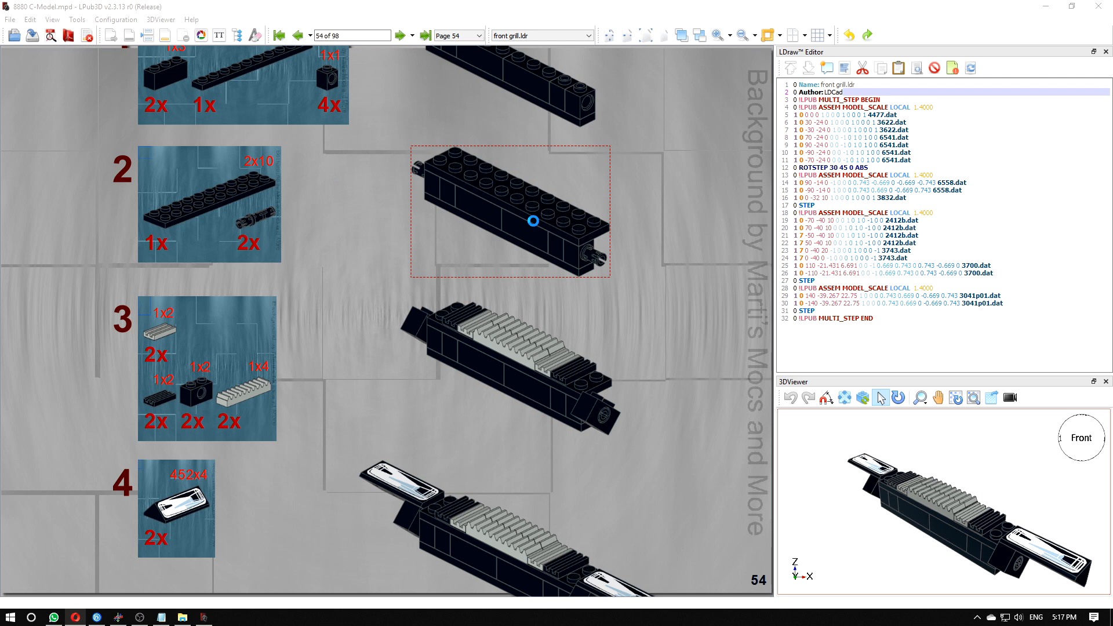
# - Try a divider after step 2 of front grill.ldr on page 54 and undo it
pyautogui.scroll(-1, 617, 316)
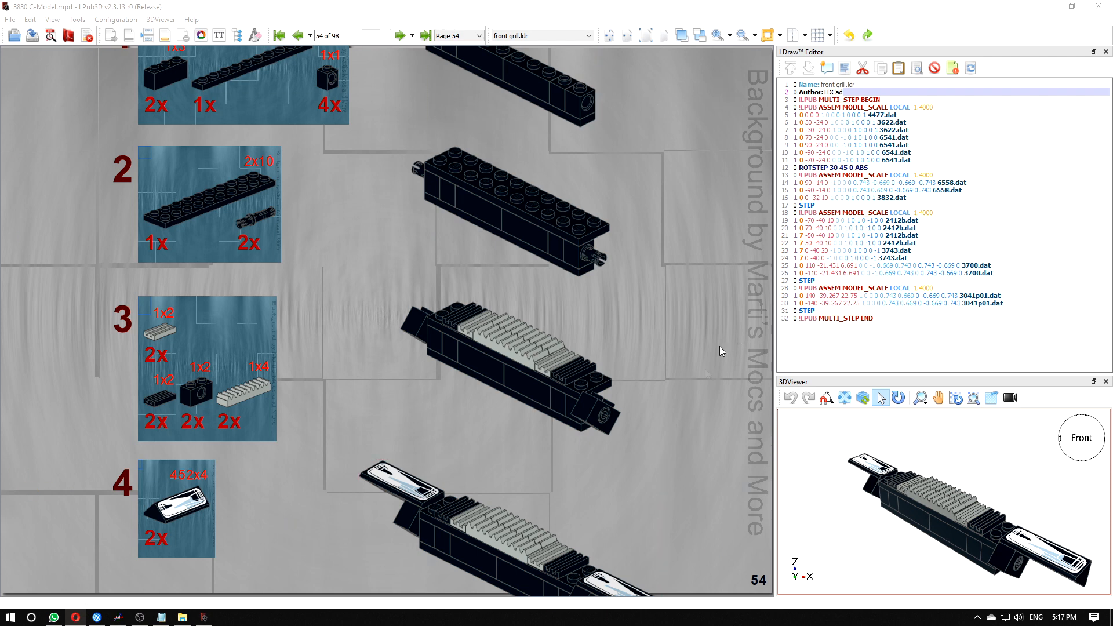
pyautogui.click(628, 38)
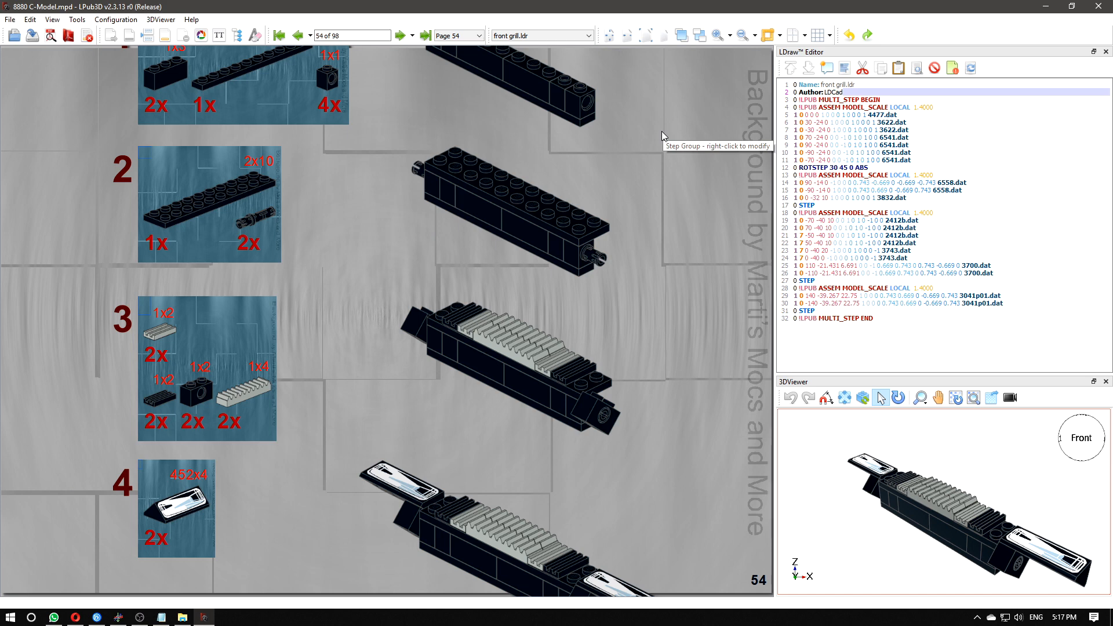
pyautogui.press('pagedown')
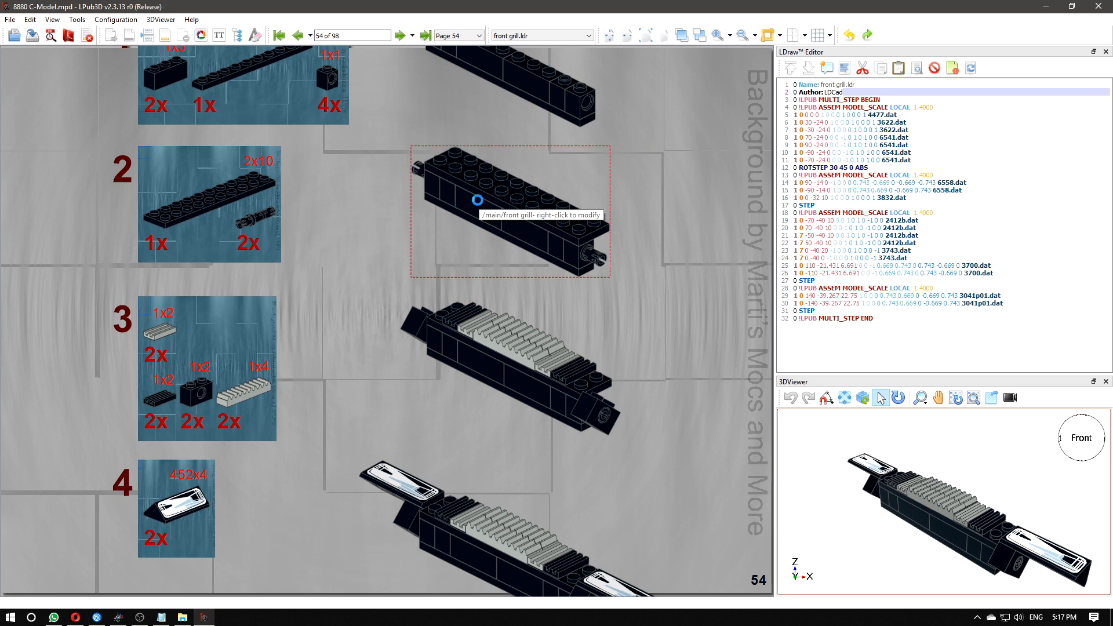
pyautogui.rightClick(494, 209)
pyautogui.click(556, 235)
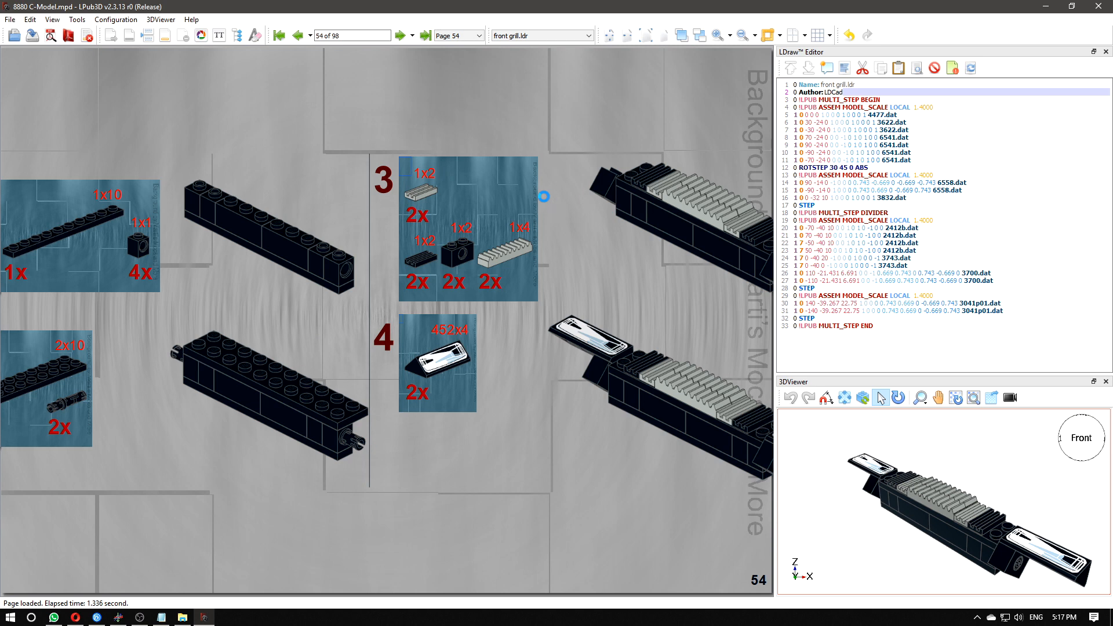
pyautogui.hotkey('ctrl', 'z')
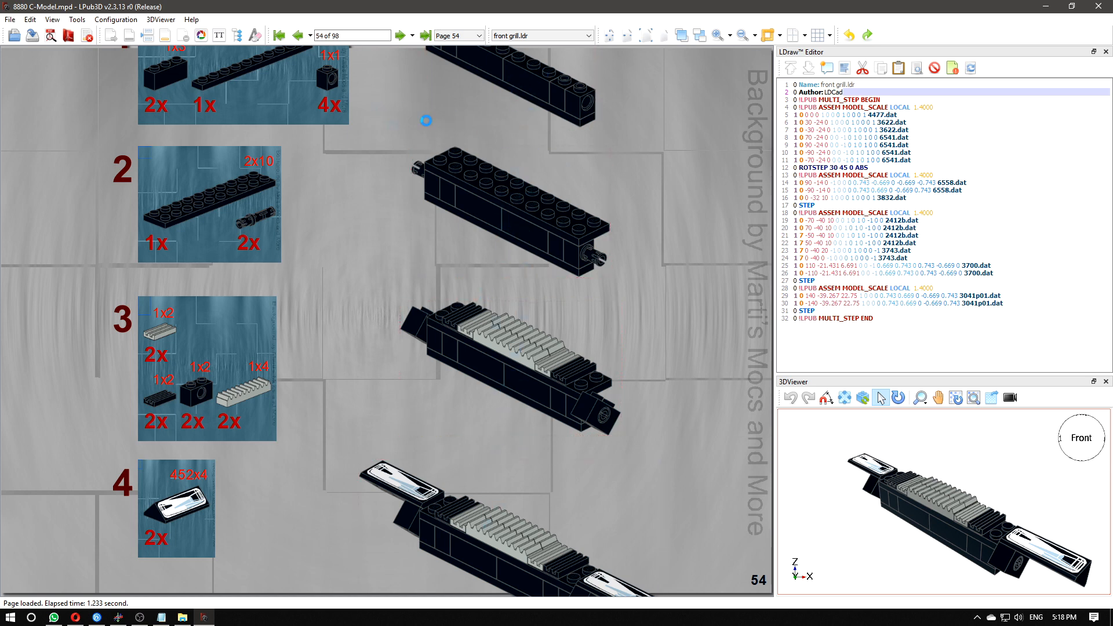
# - Add vertical dividers after step 1 and after step 2 of front grill.ldr on page 54
pyautogui.rightClick(509, 71)
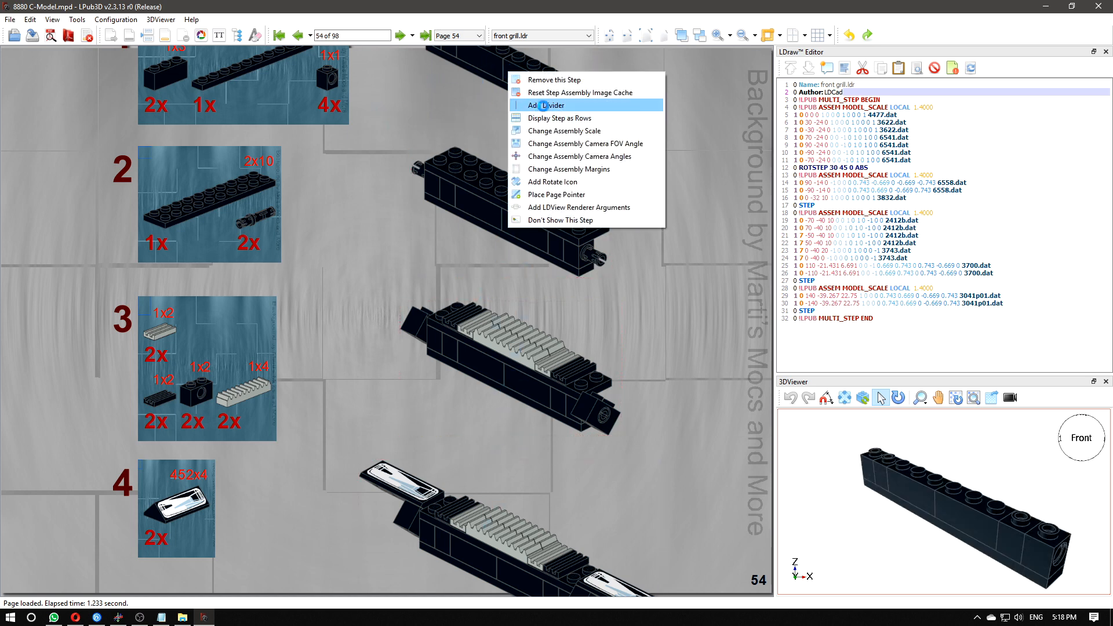
pyautogui.click(540, 105)
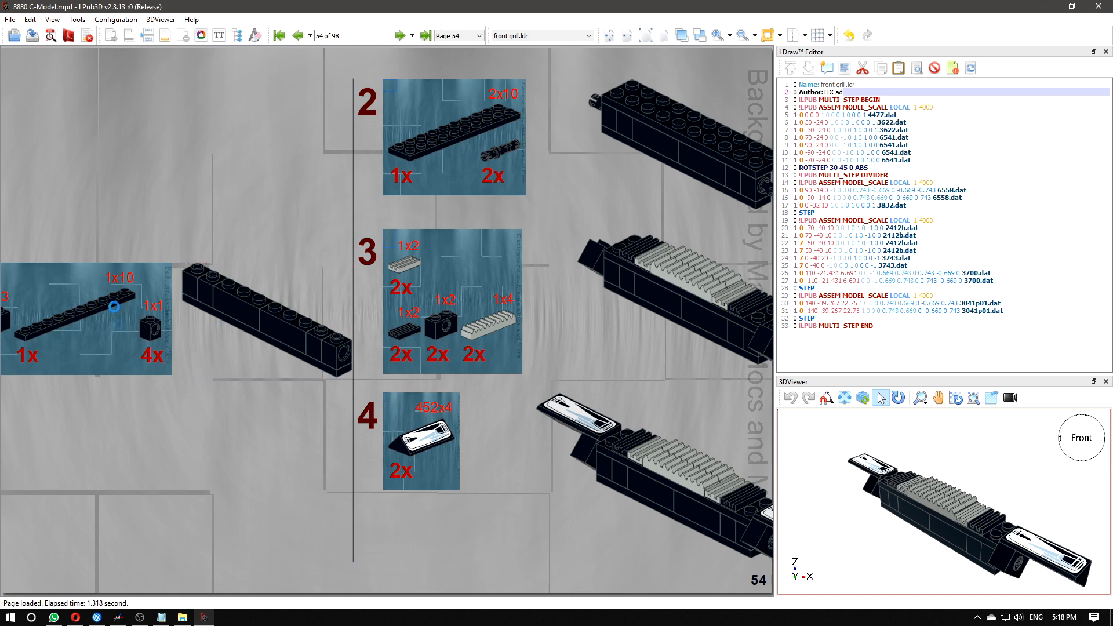
pyautogui.rightClick(658, 156)
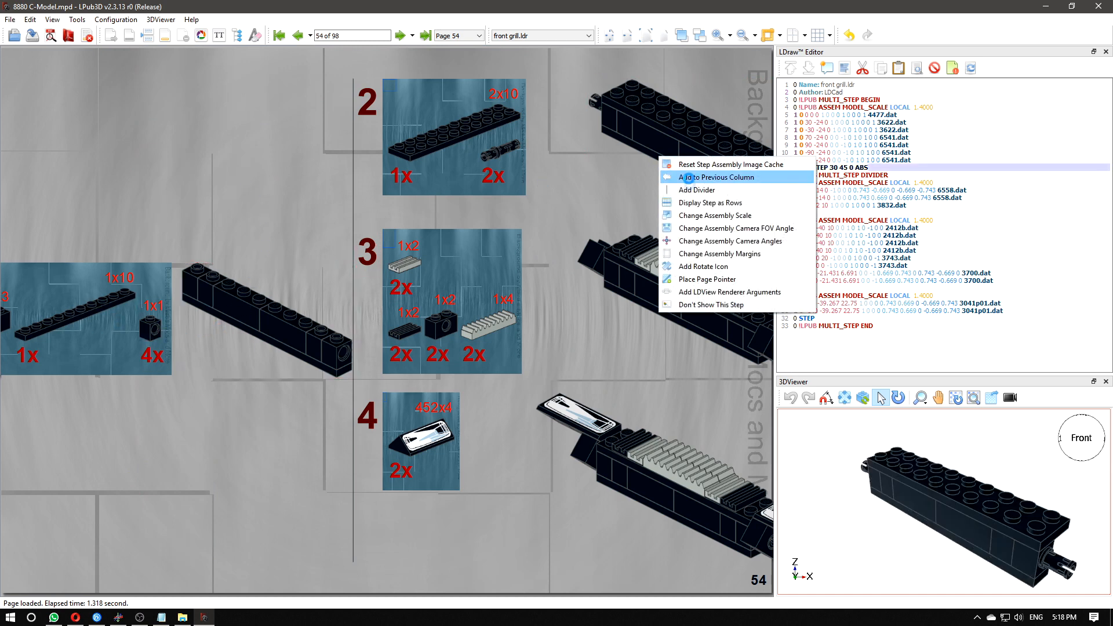
pyautogui.click(691, 188)
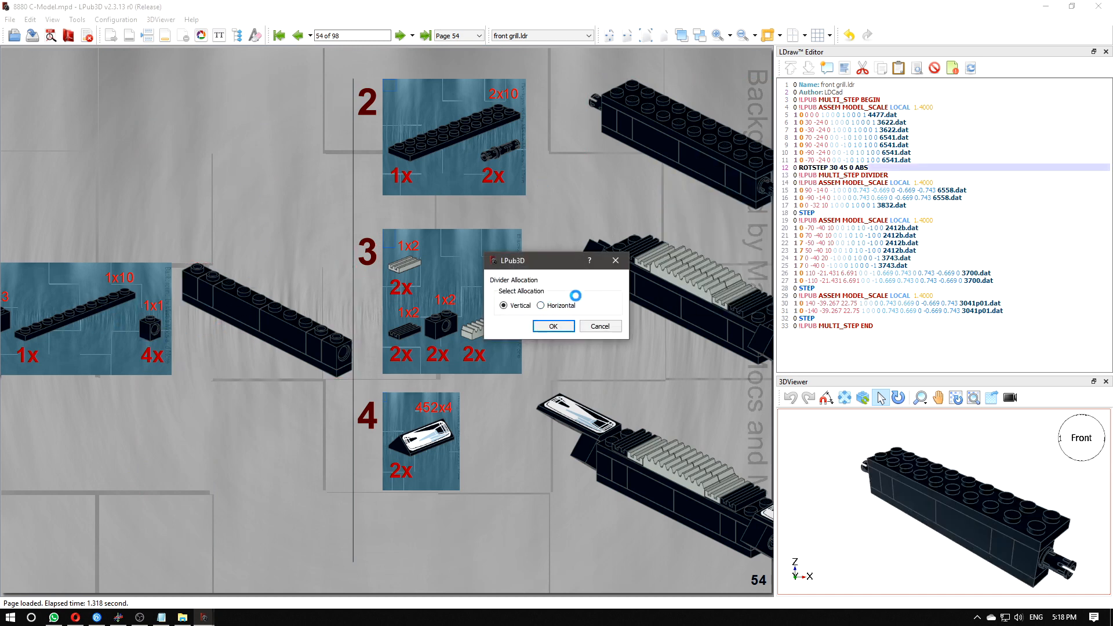
pyautogui.click(553, 326)
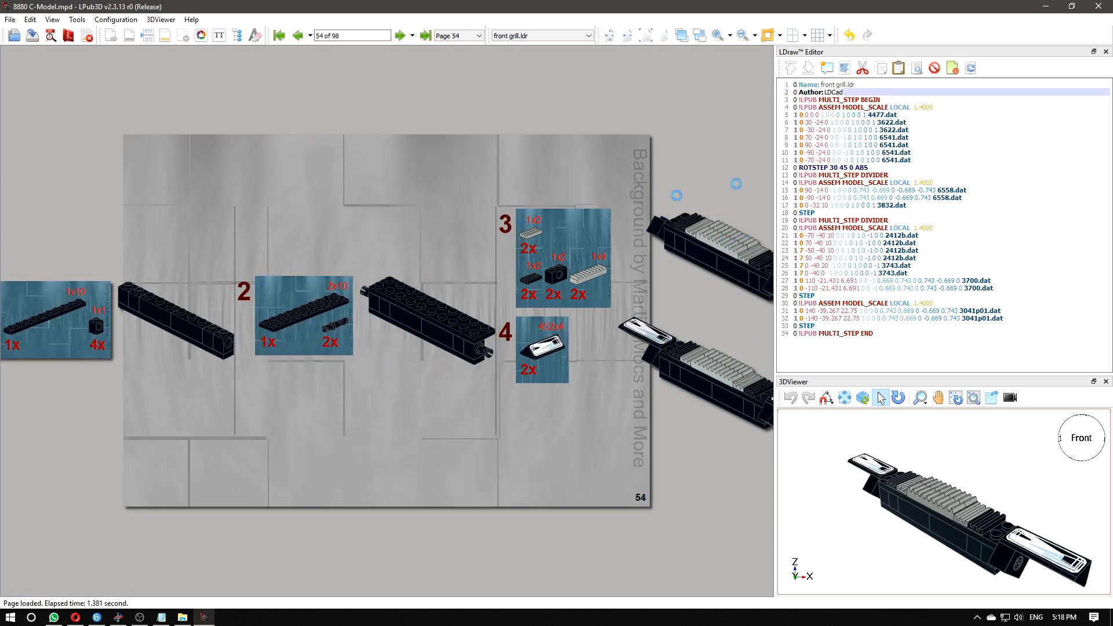
# - Delete the "0 !LPUB MULTI_STEP DIVIDER" line below "0 ROTSTEP 30 45 0 ABS" in front grill.ldr and update the page
pyautogui.moveTo(909, 174); pyautogui.dragTo(911, 171)
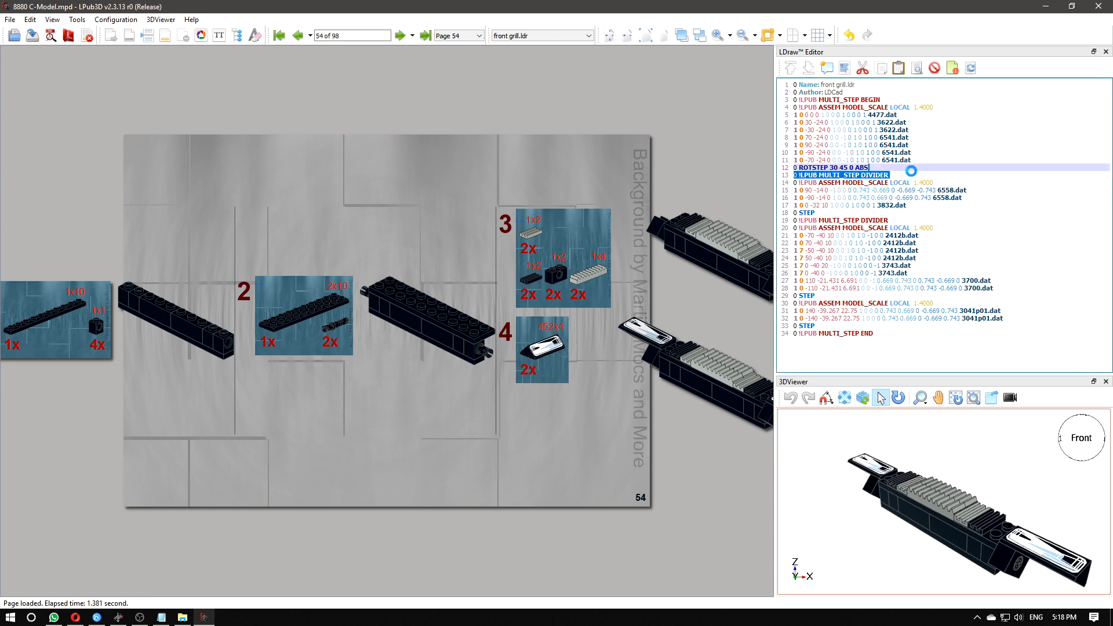
pyautogui.press('Delete')
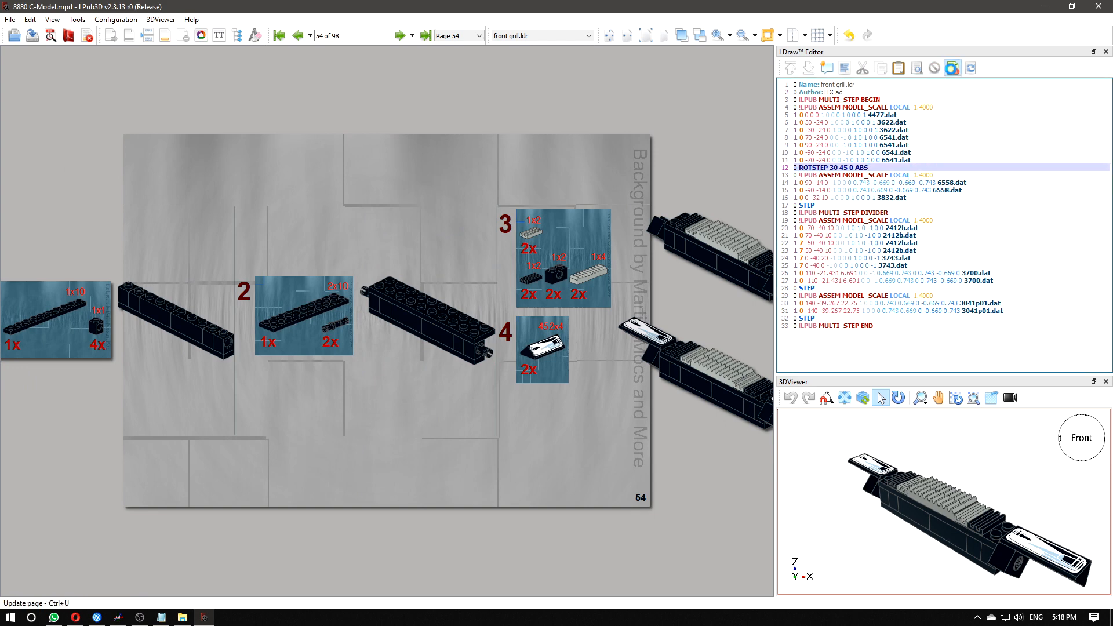
pyautogui.click(952, 69)
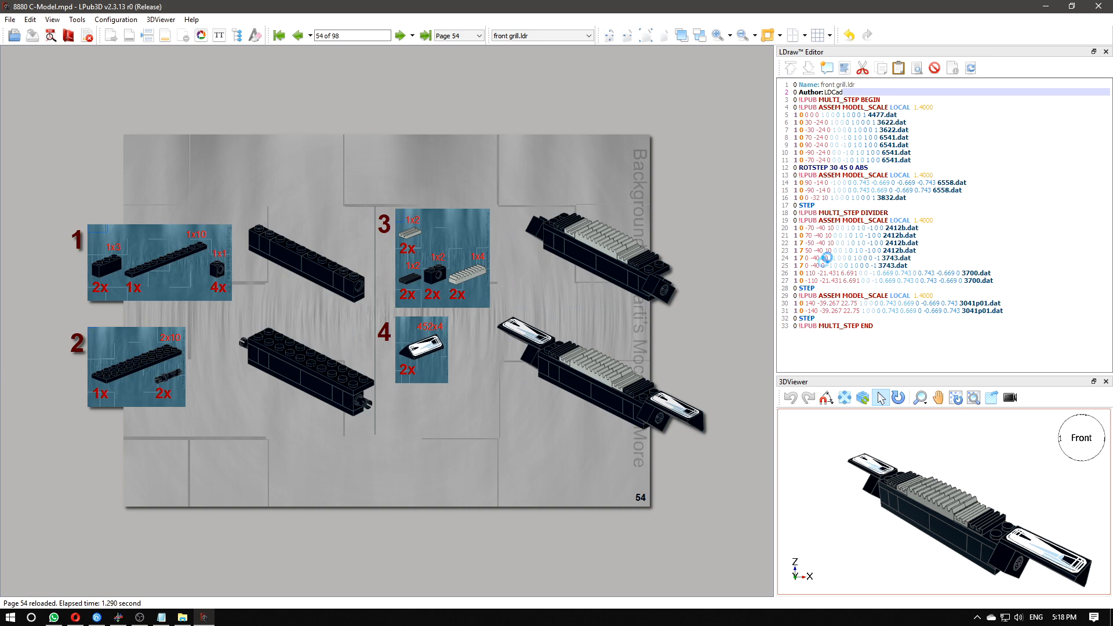
# - Place the parts lists of all steps on page 54 at the inside top-left of the assembly
pyautogui.click(608, 36)
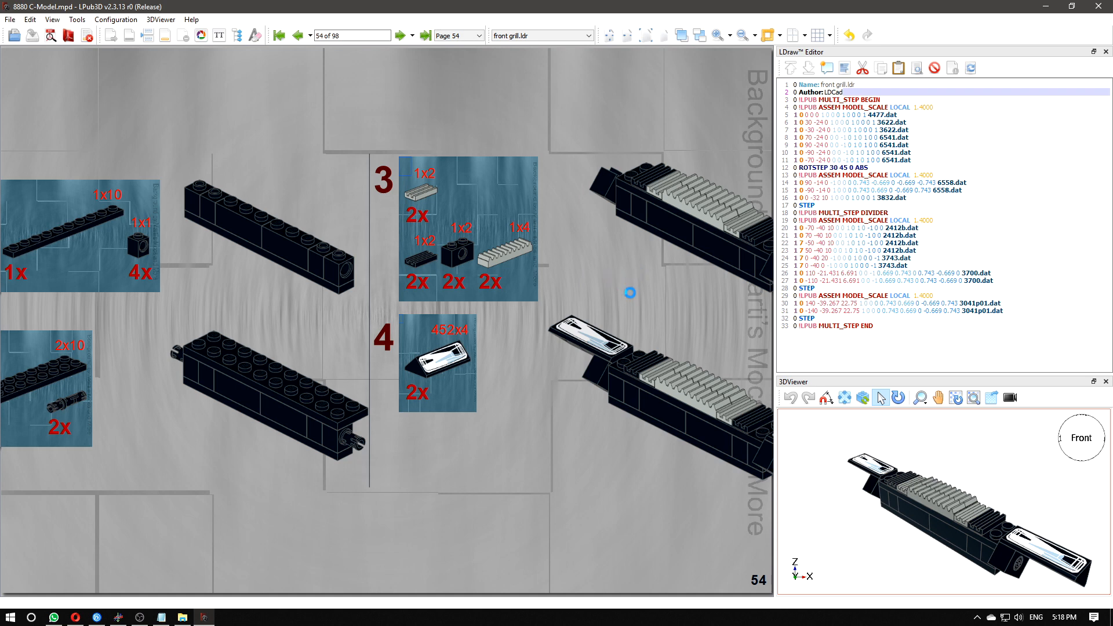
pyautogui.click(196, 198)
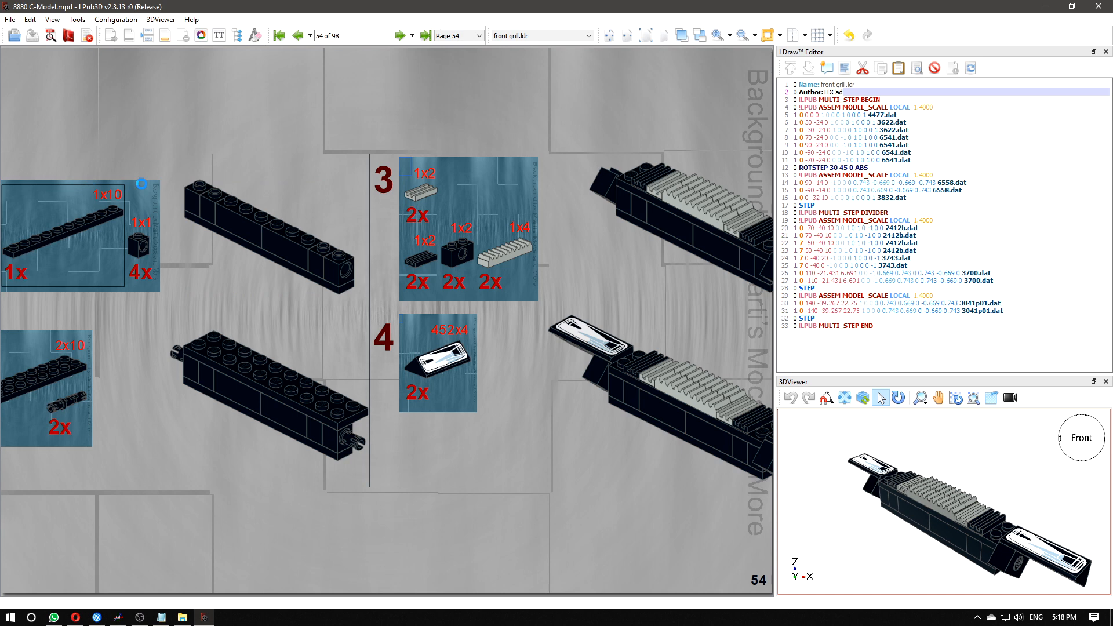
pyautogui.rightClick(142, 184)
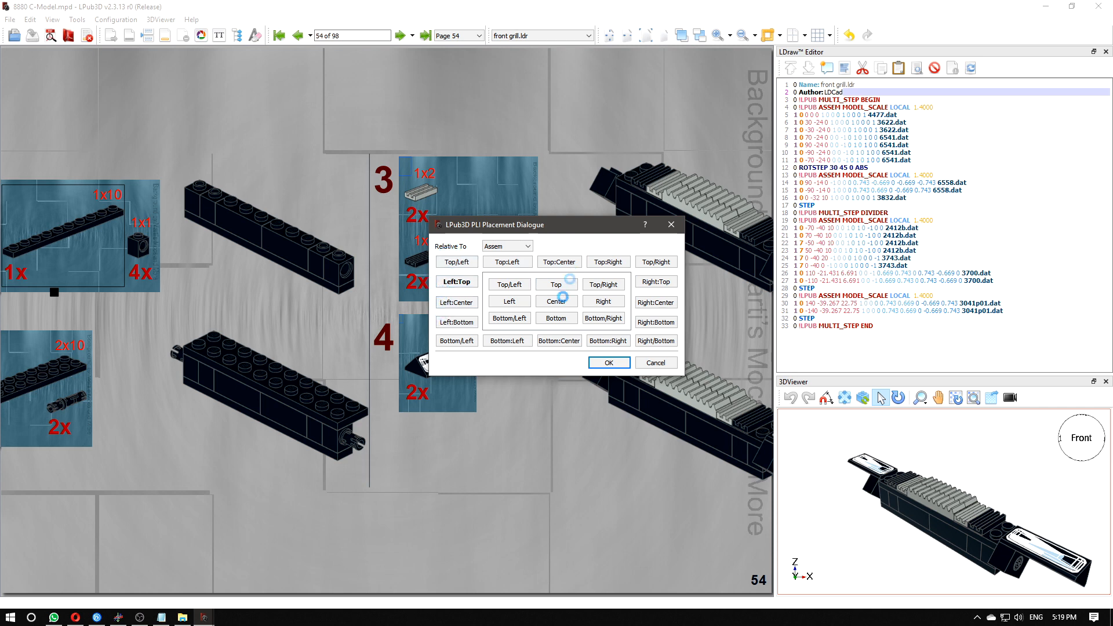
pyautogui.click(518, 247)
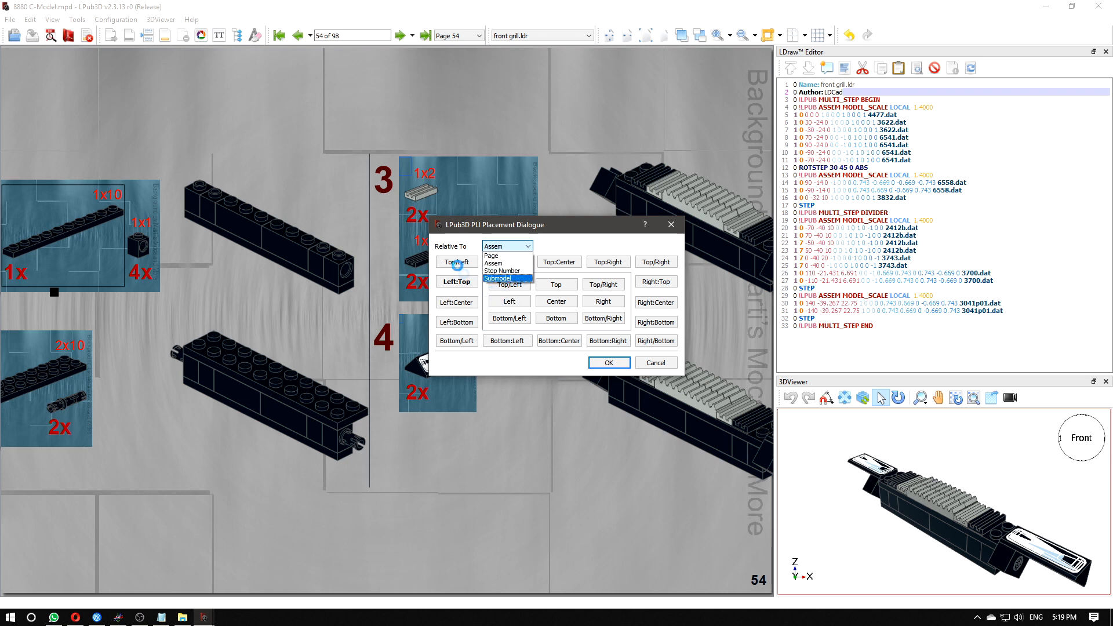
pyautogui.click(448, 245)
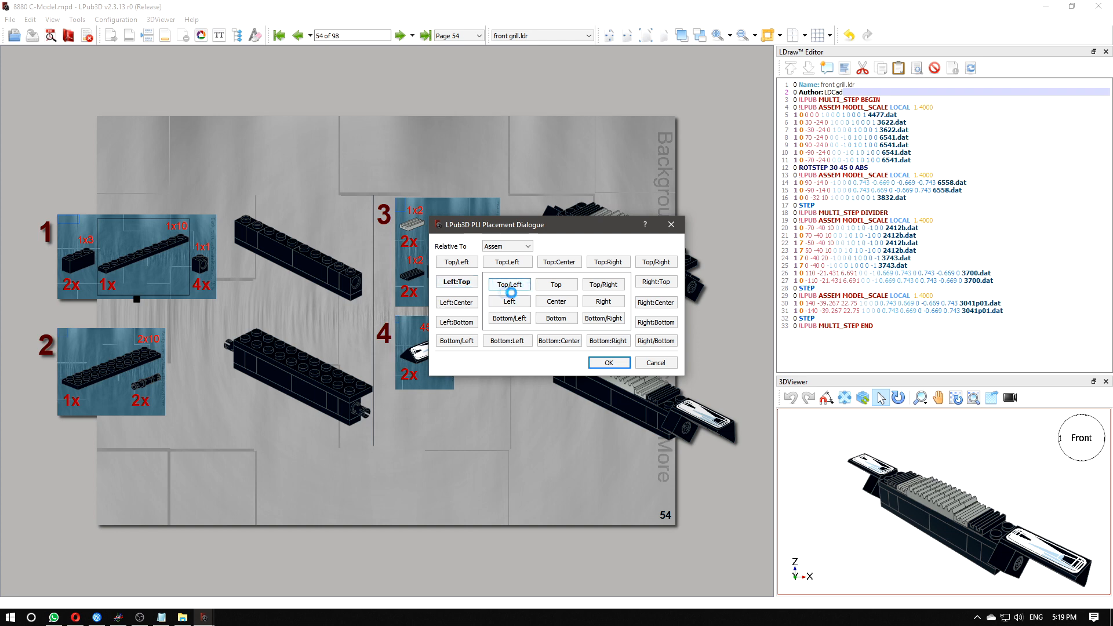
pyautogui.click(504, 284)
pyautogui.click(609, 359)
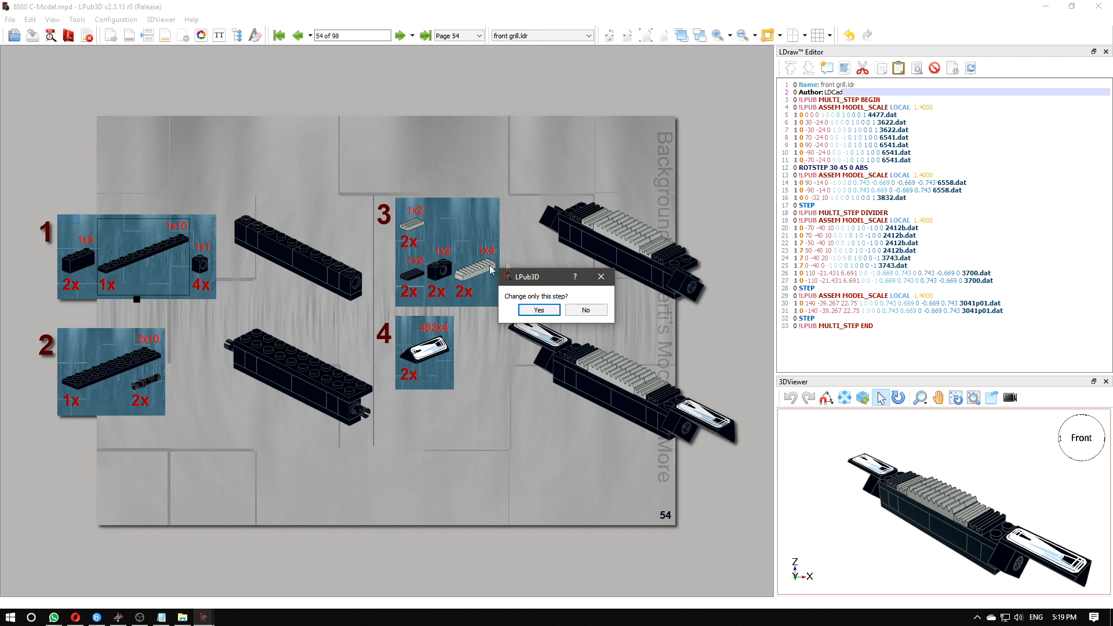
pyautogui.click(576, 311)
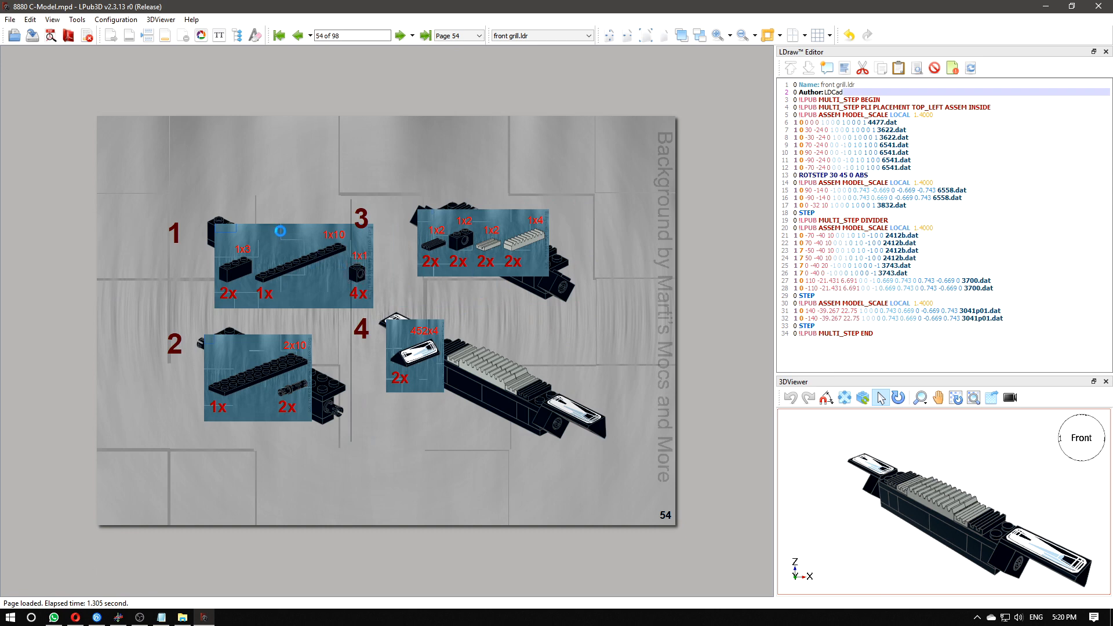
# - Change the page 54 parts list placement to Top:Left outside, relative to the assembly
pyautogui.rightClick(279, 231)
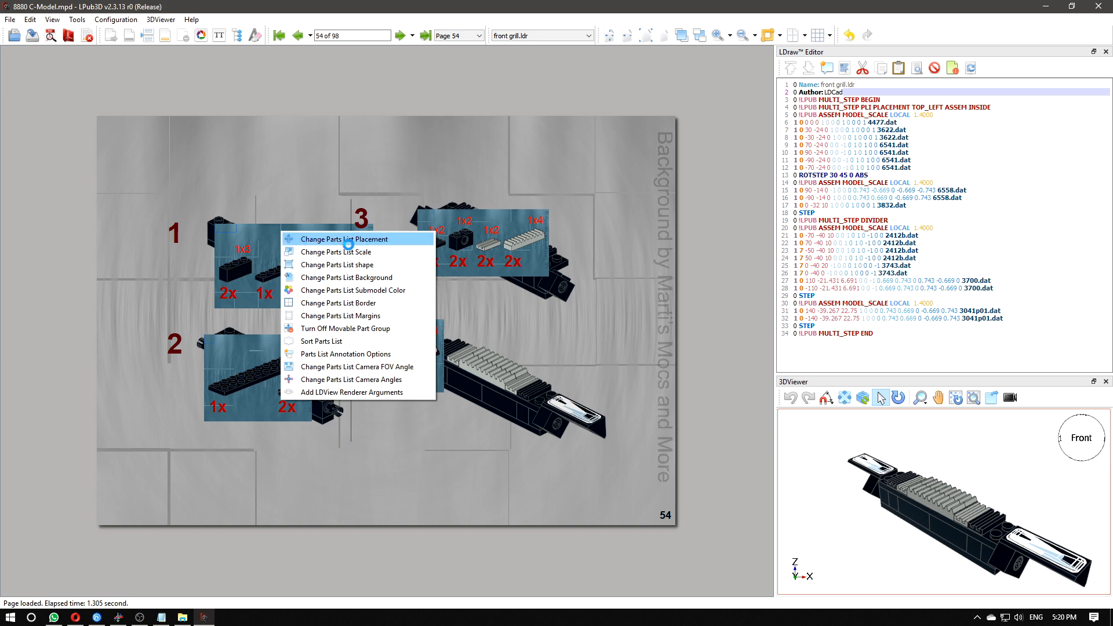
pyautogui.click(348, 240)
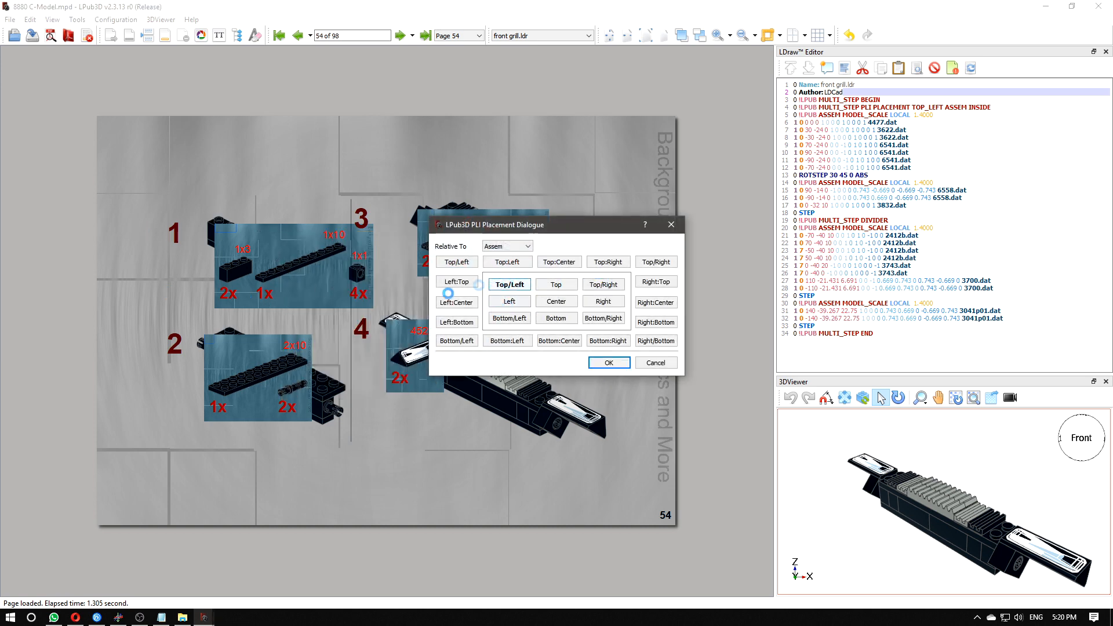
pyautogui.click(504, 265)
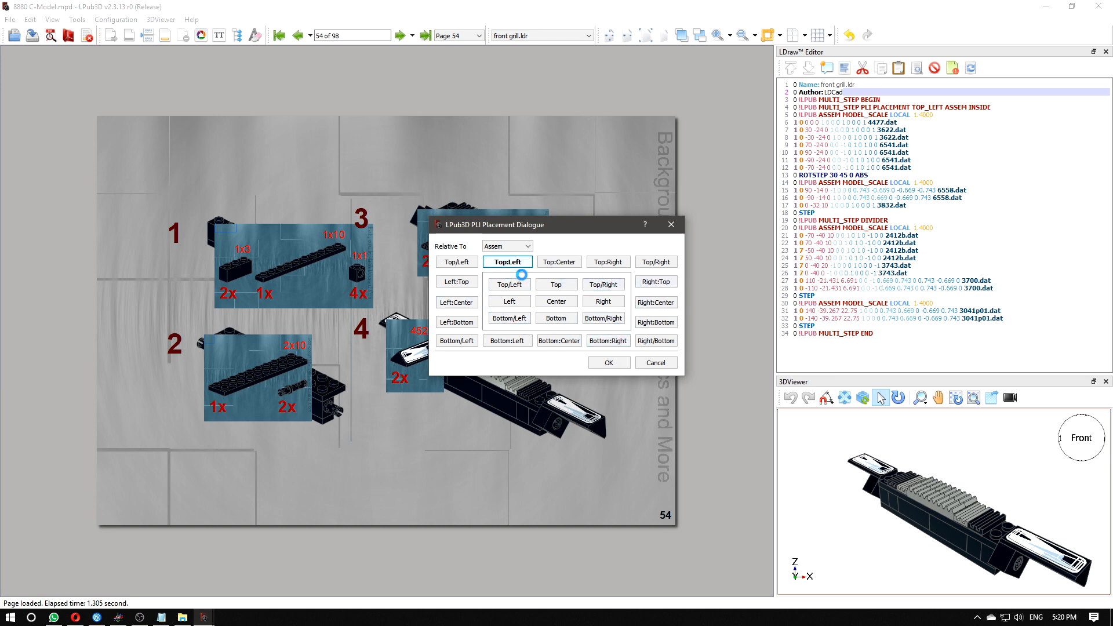
pyautogui.click(606, 362)
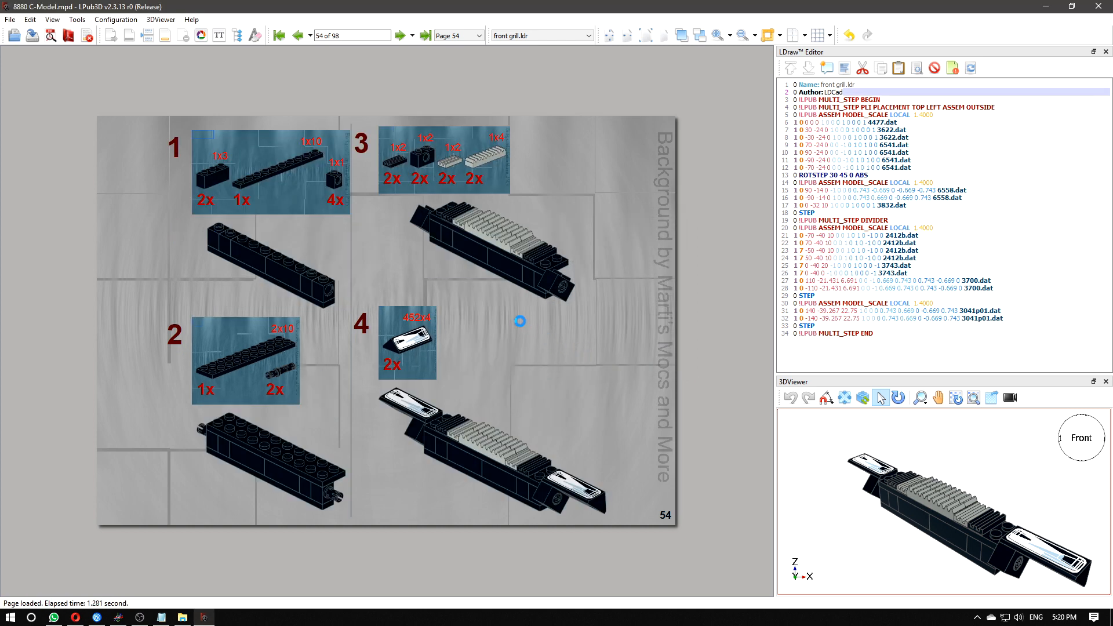
# - Try the Top/Left outside corner placement for the page 54 parts lists and undo it
pyautogui.click(609, 34)
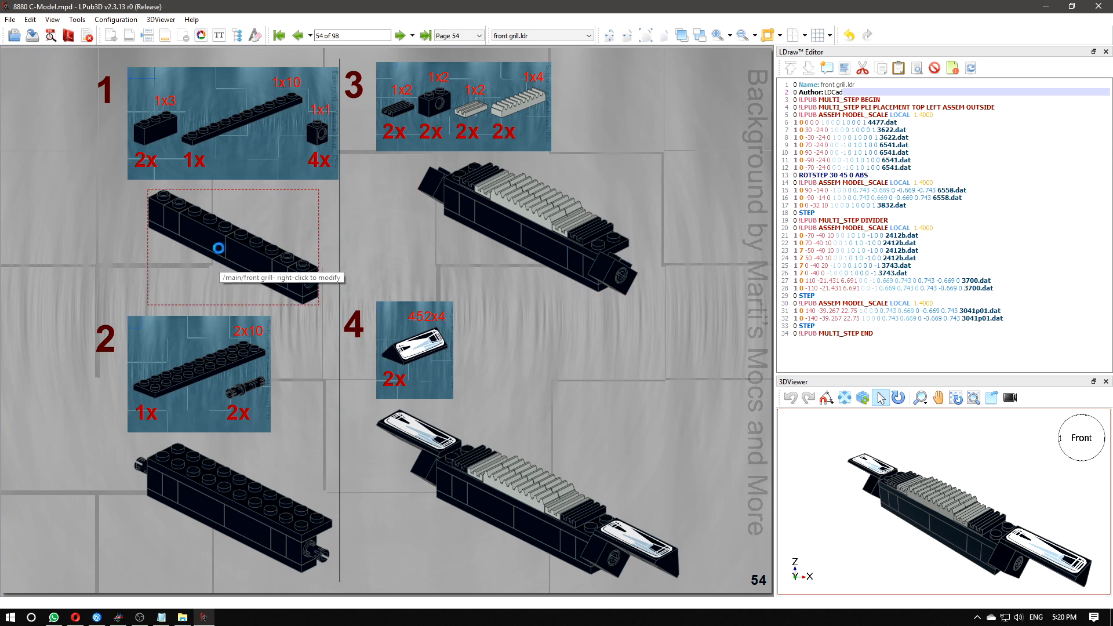
pyautogui.rightClick(189, 74)
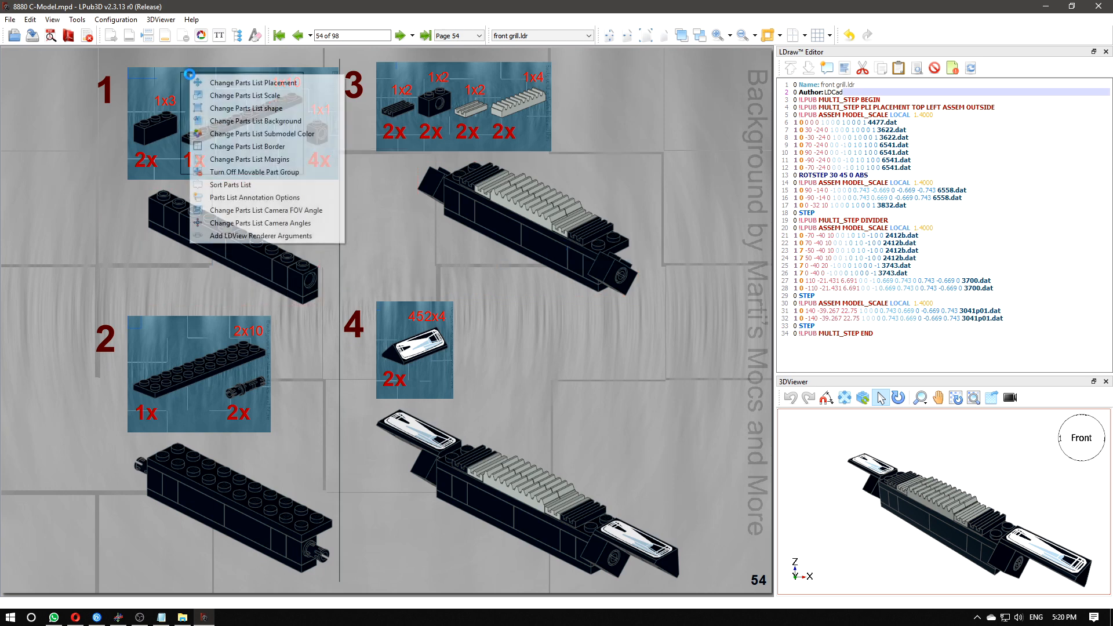
pyautogui.click(230, 83)
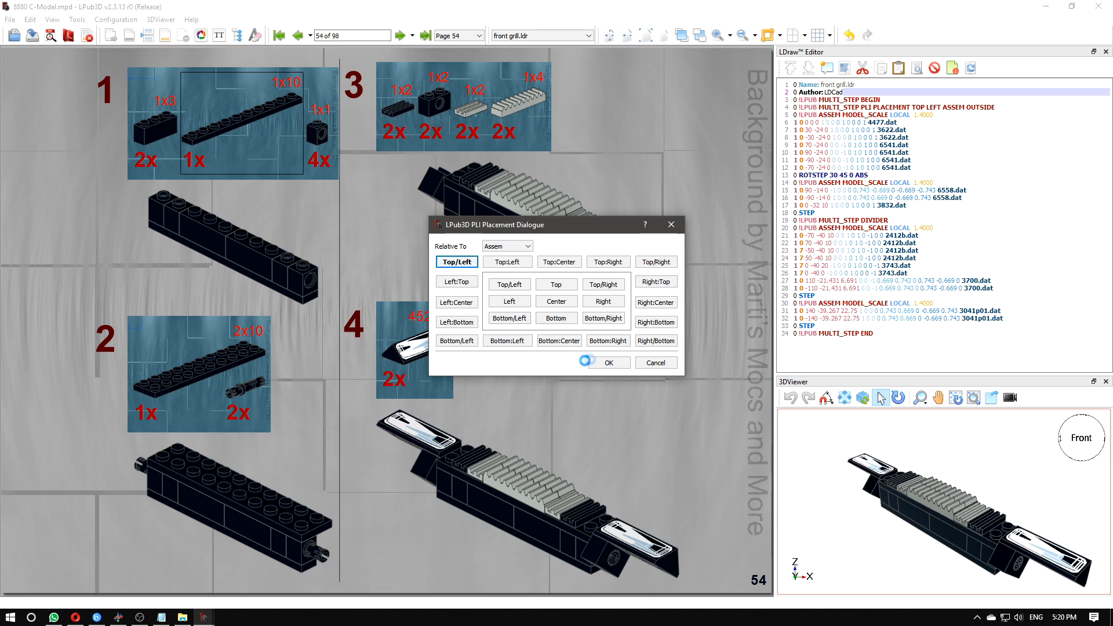
pyautogui.click(606, 365)
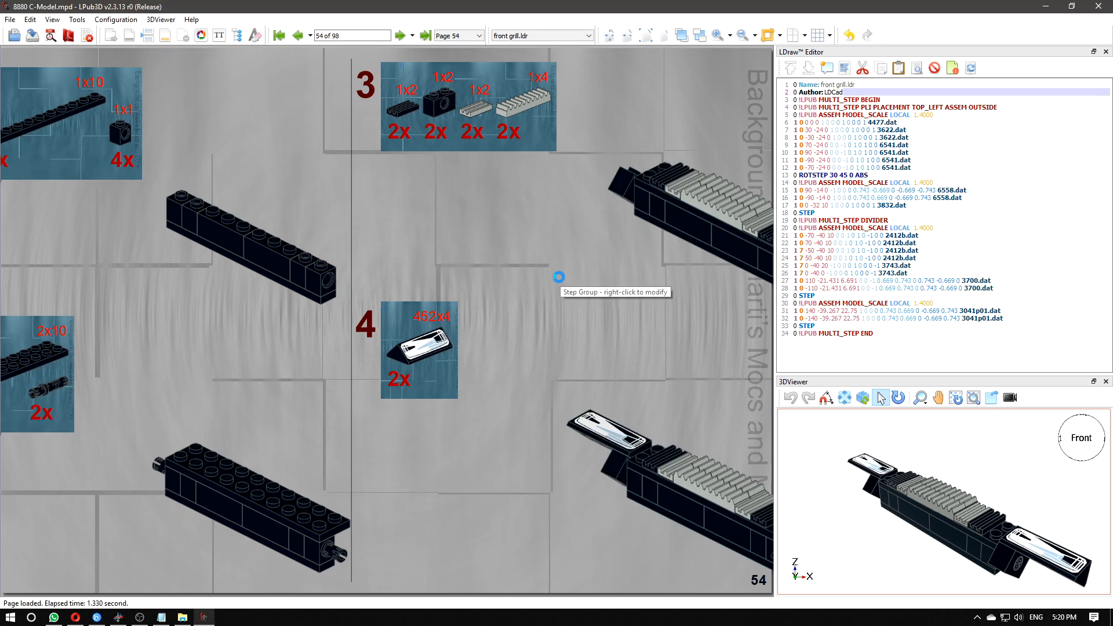
pyautogui.hotkey('ctrl', 'z')
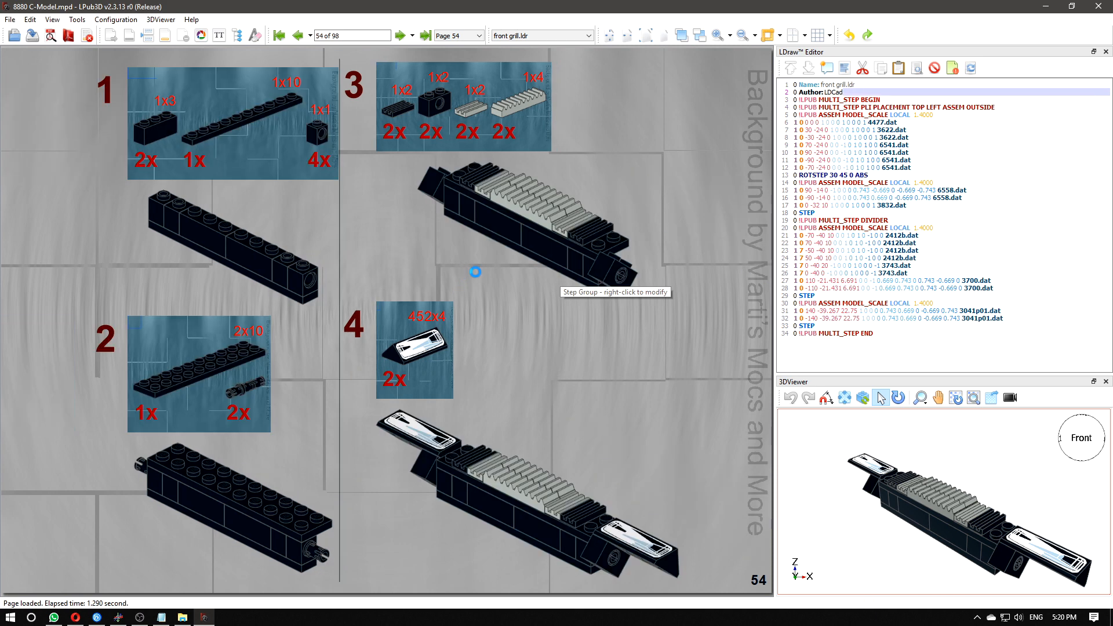
pyautogui.click(239, 221)
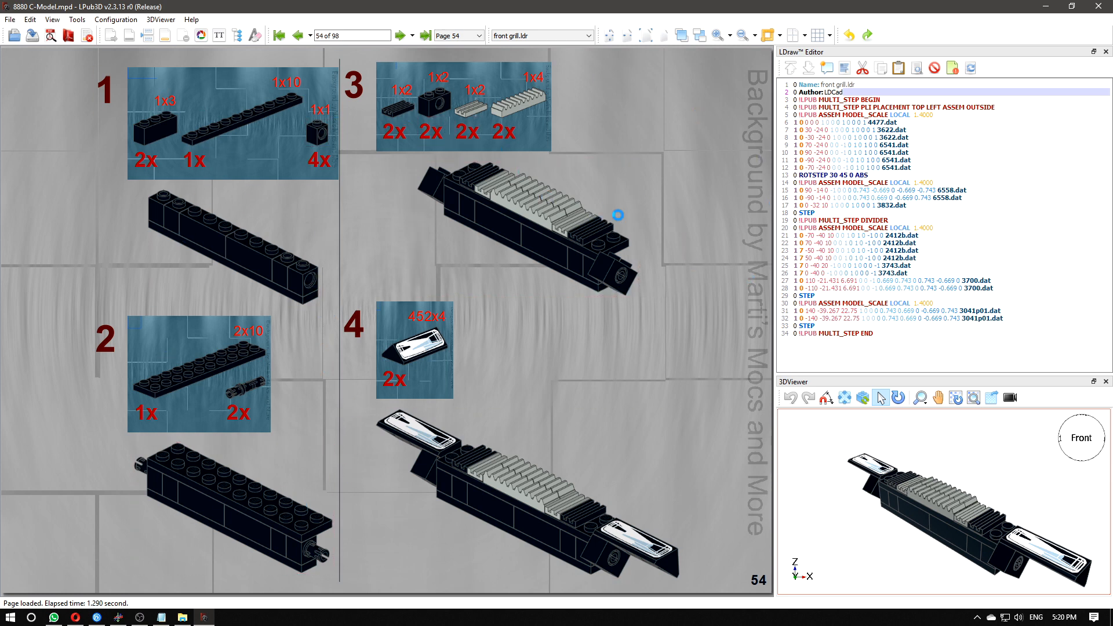
pyautogui.click(517, 230)
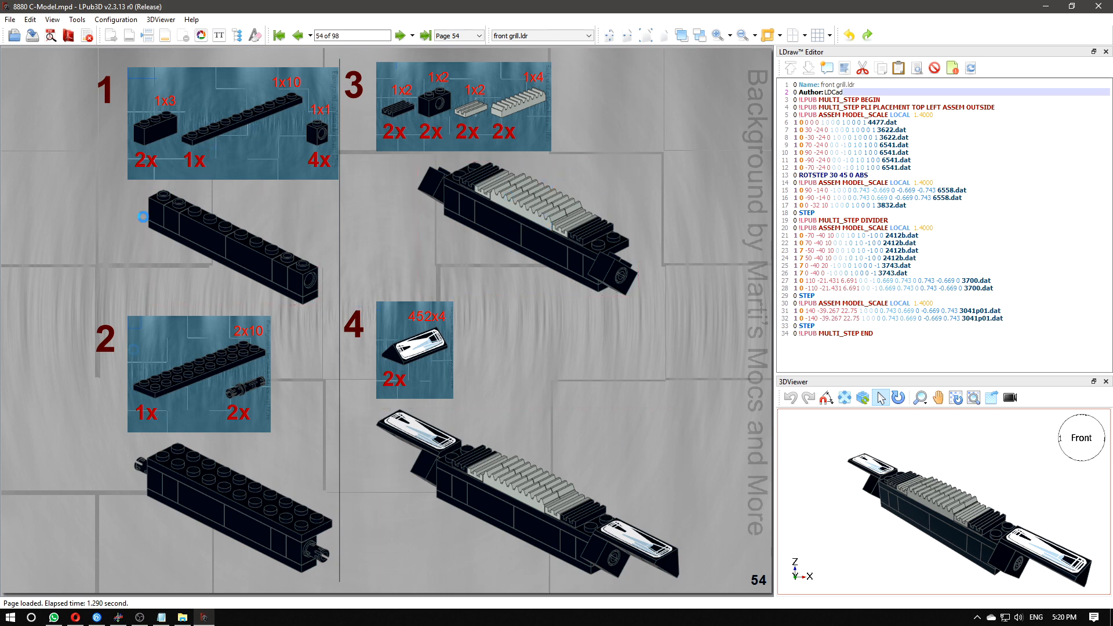
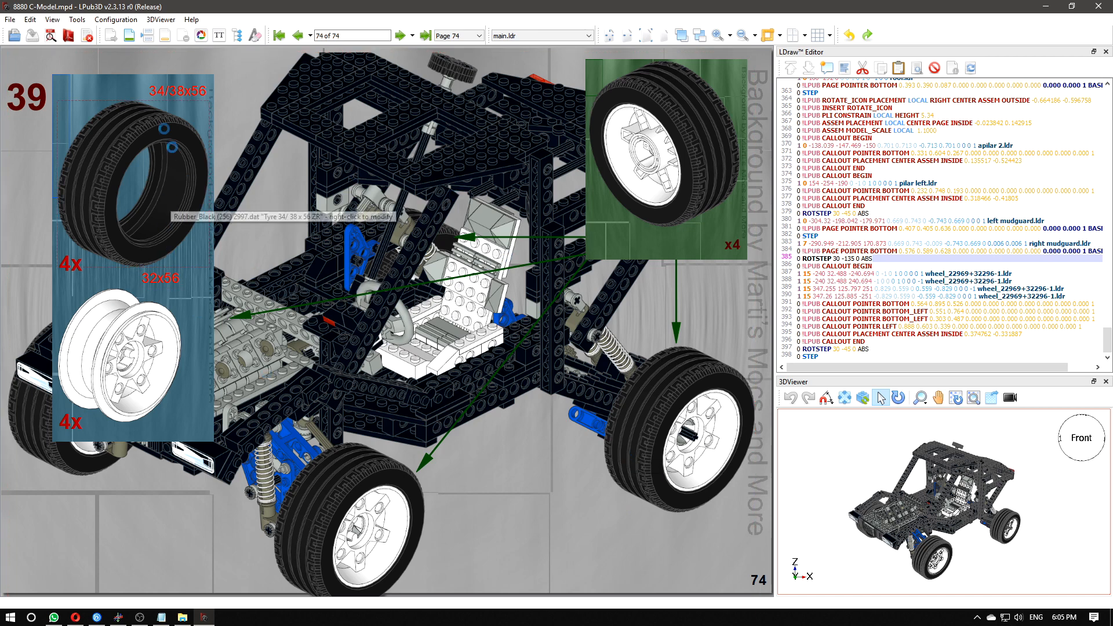
# - Try inserting a blank page before the wheel step on page 74 and undo it
pyautogui.click(35, 20)
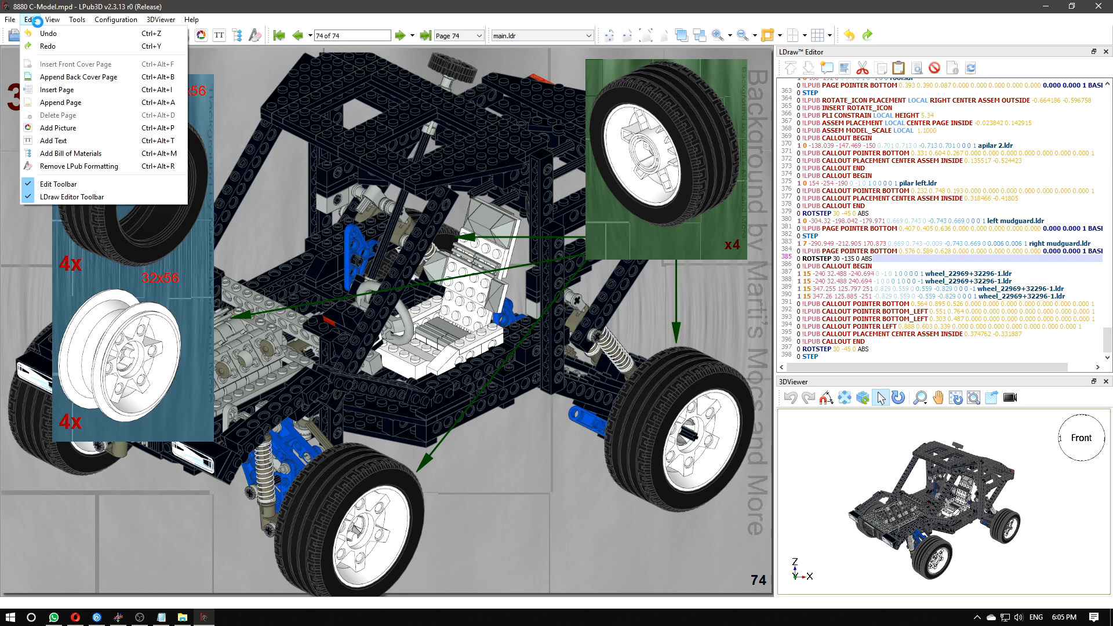
pyautogui.click(80, 5)
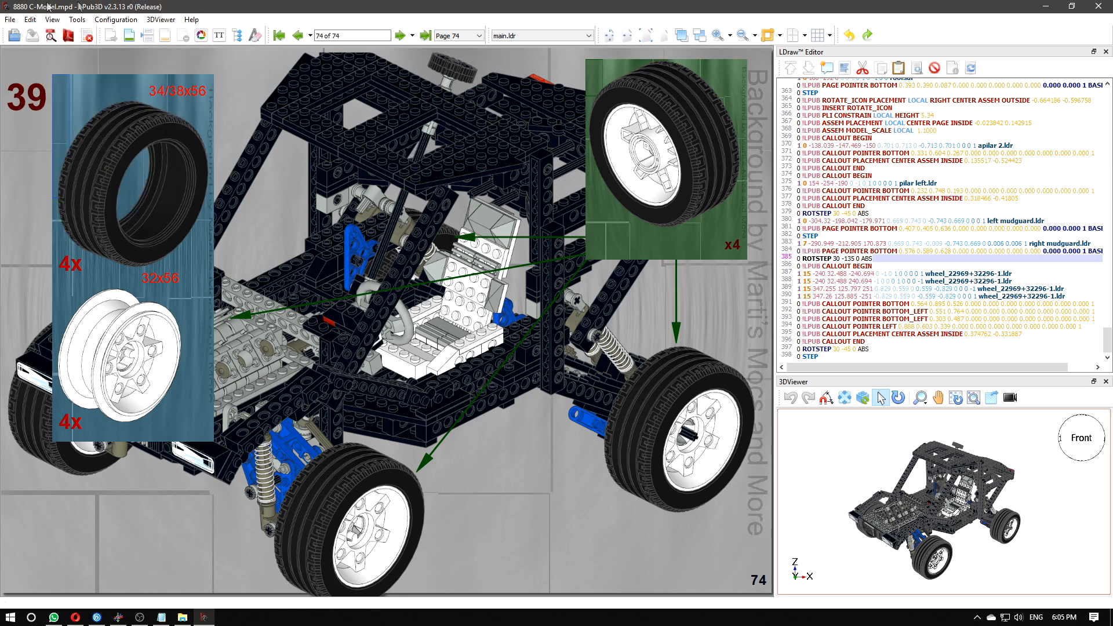
pyautogui.click(142, 38)
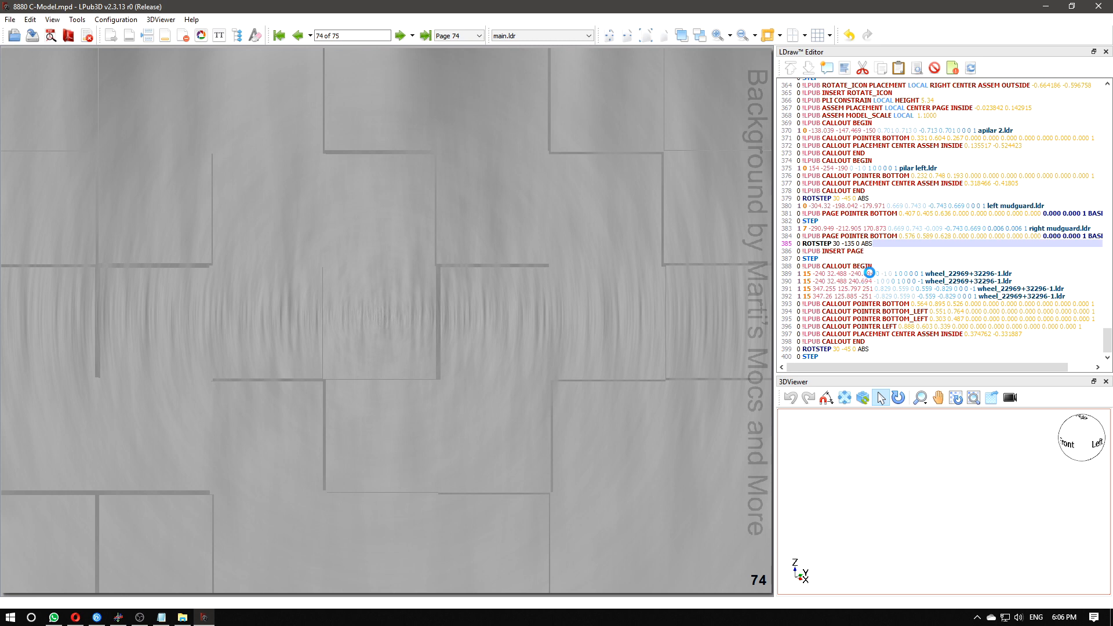
pyautogui.hotkey('ctrl', 'z')
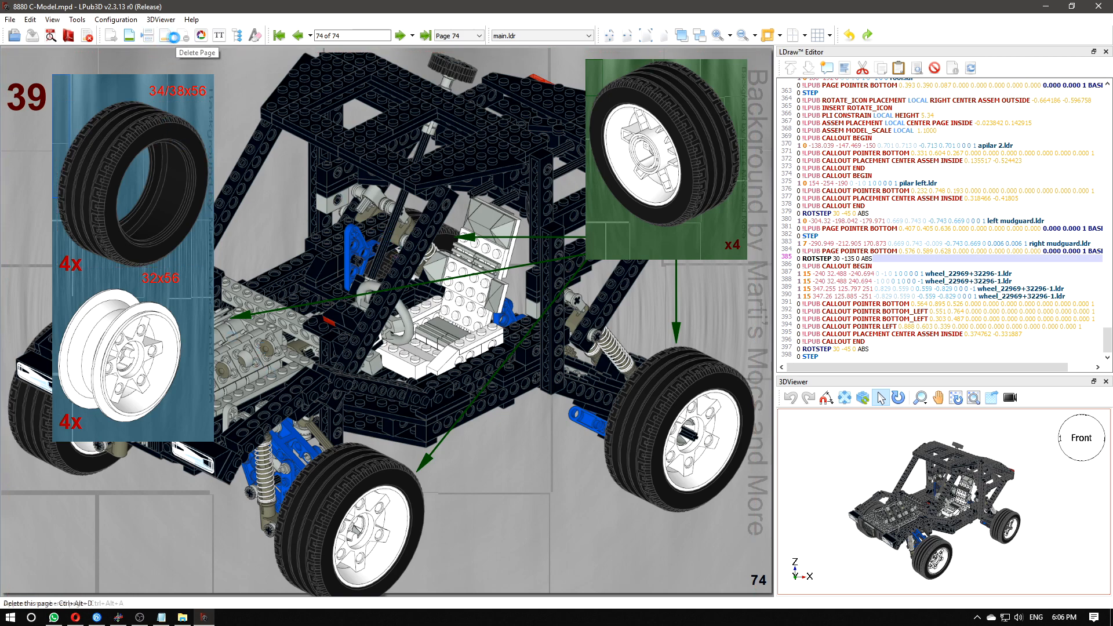
# - Append a page after page 74 and add the bill of materials to the new page 75
pyautogui.click(168, 37)
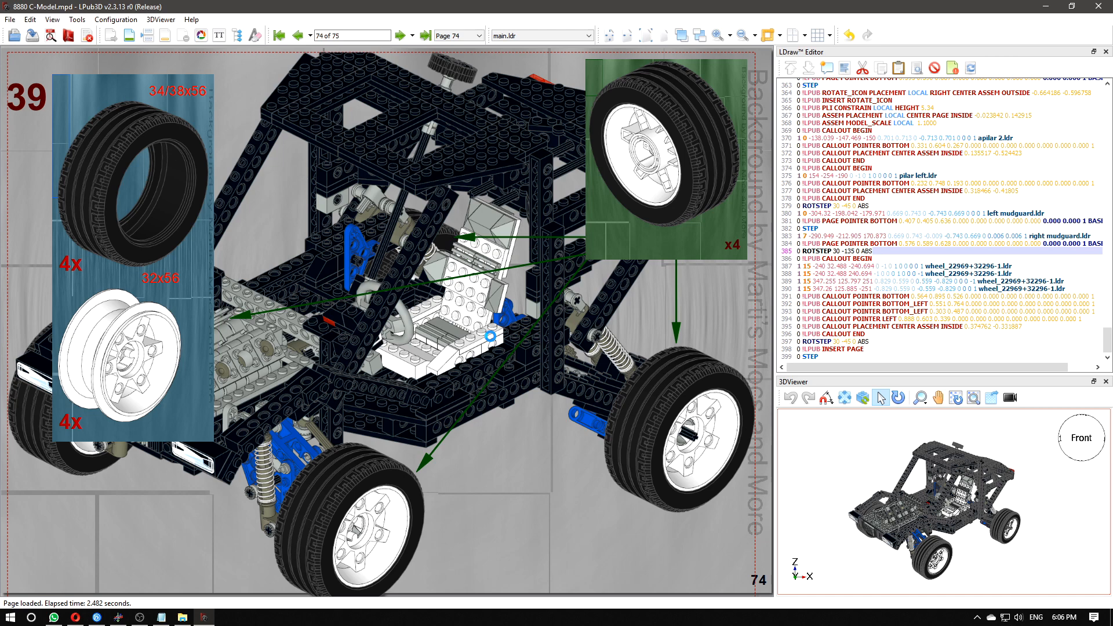
pyautogui.click(401, 36)
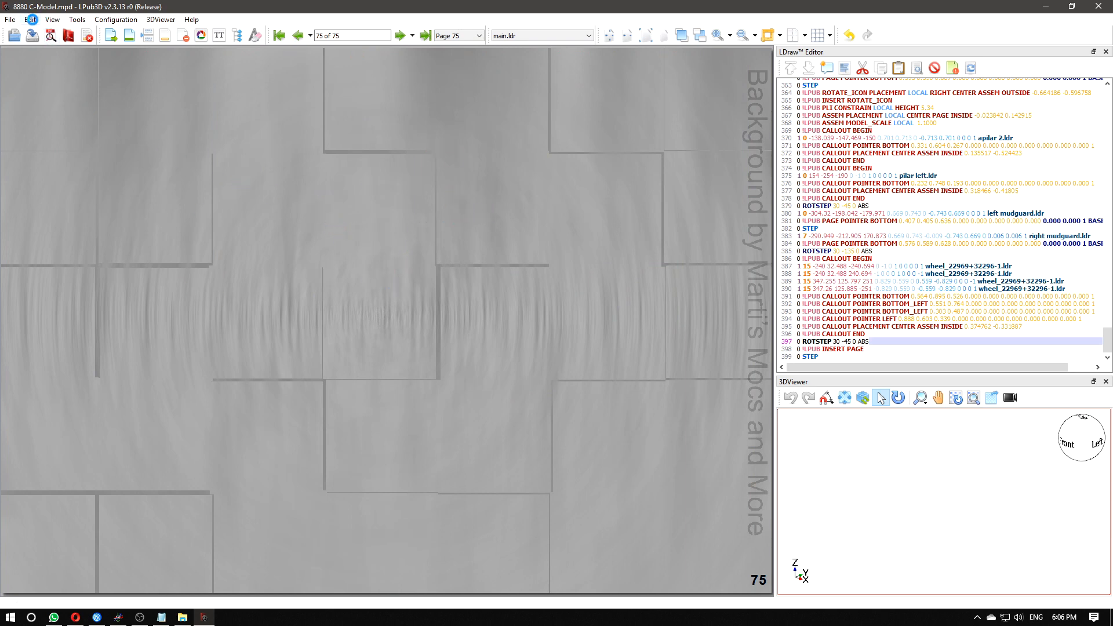
pyautogui.click(30, 20)
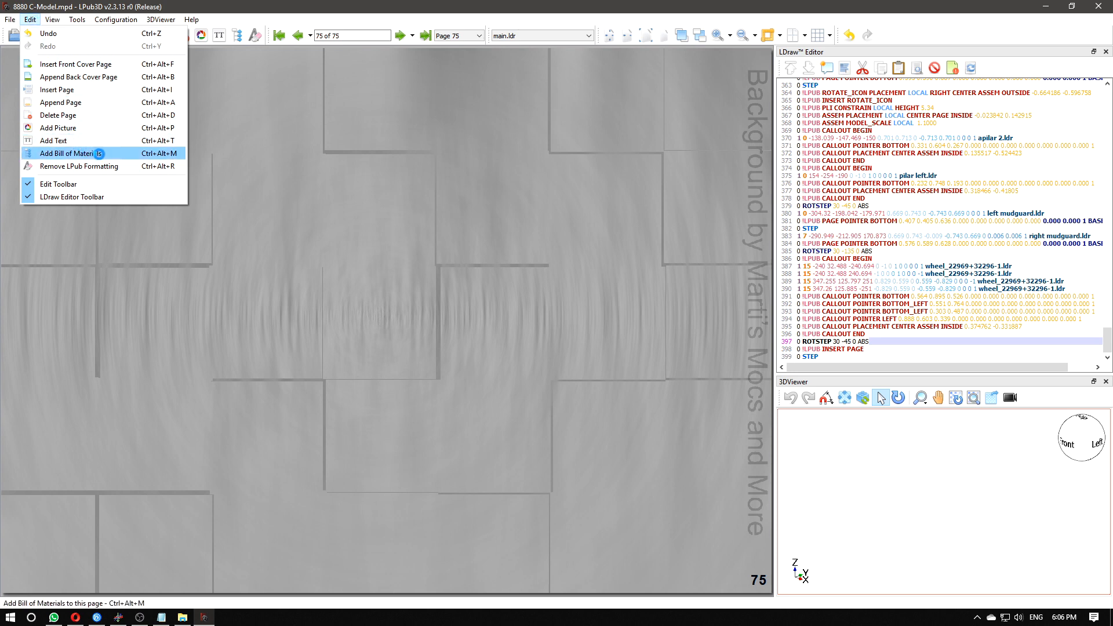
pyautogui.click(99, 153)
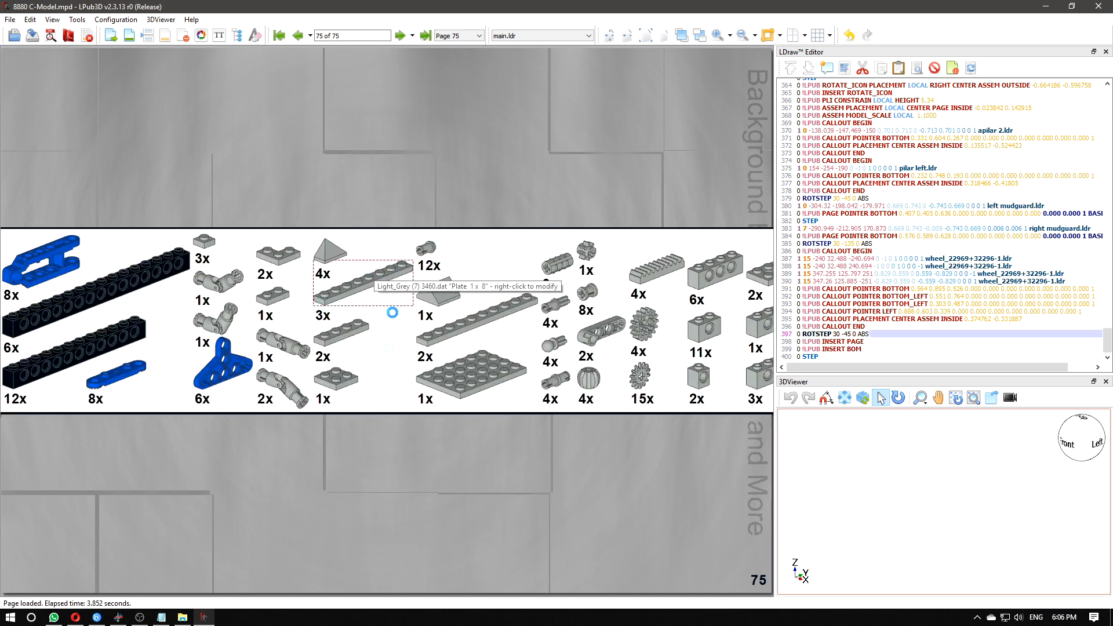
# - Stretch the bill of materials on page 75 to a constrained height of about 8.71
pyautogui.scroll(-16, 412, 428)
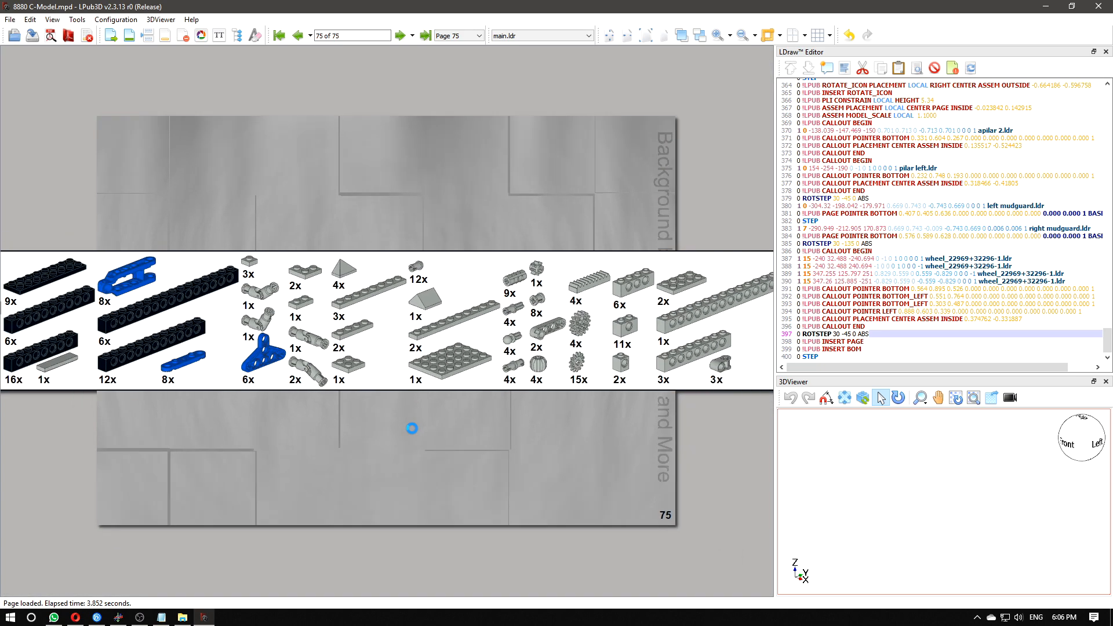
pyautogui.scroll(-2, 396, 398)
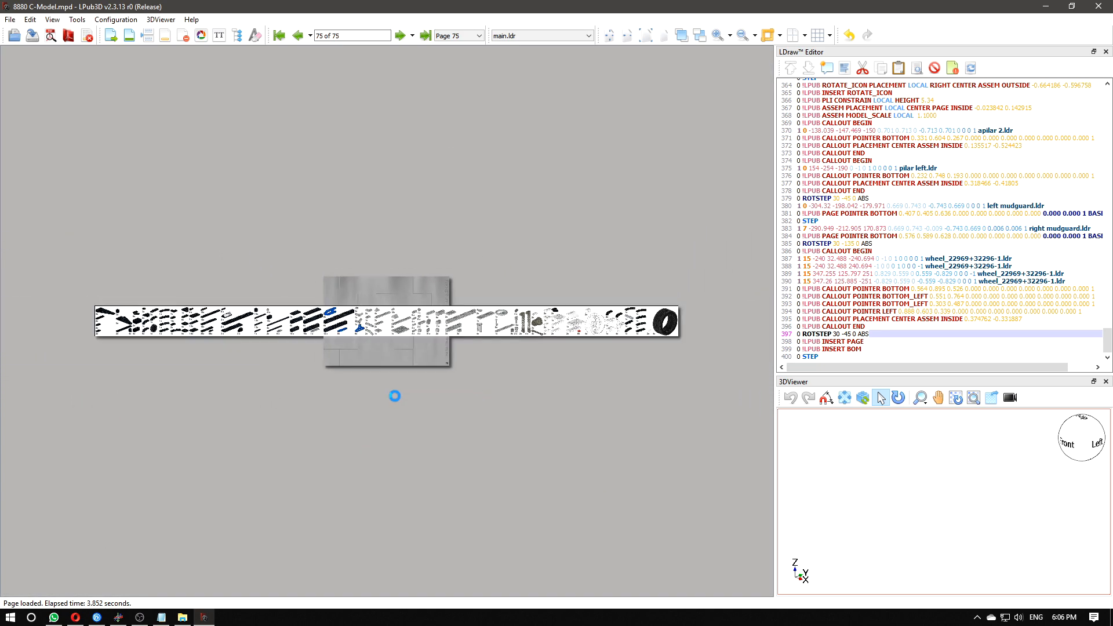
pyautogui.scroll(7, 391, 361)
pyautogui.scroll(-8, 392, 361)
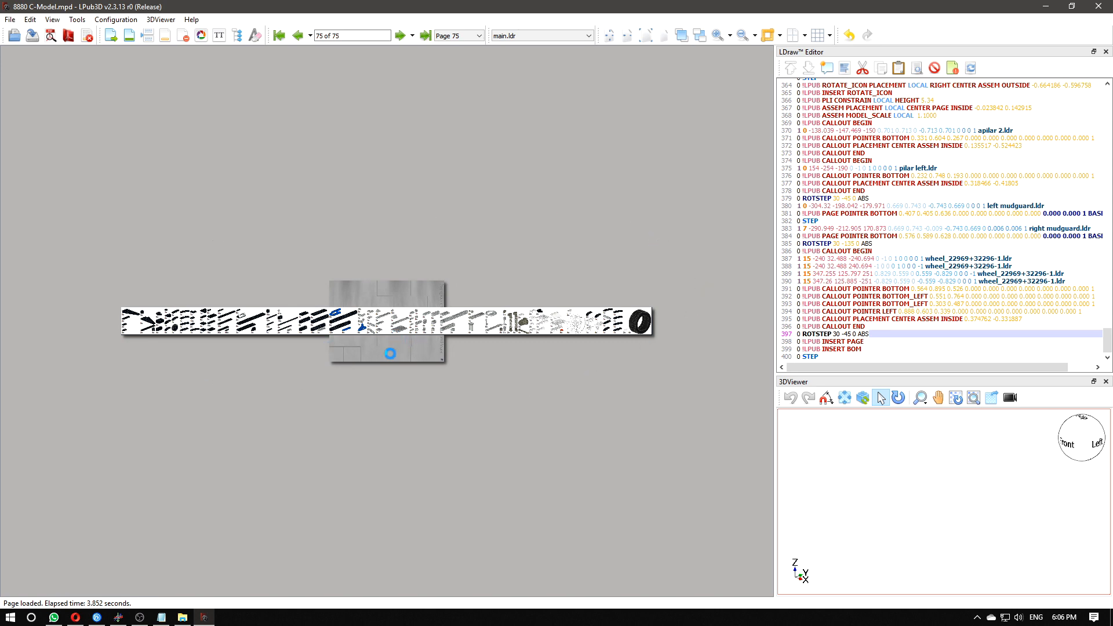
pyautogui.scroll(5, 391, 352)
pyautogui.scroll(-2, 390, 353)
pyautogui.scroll(5, 391, 356)
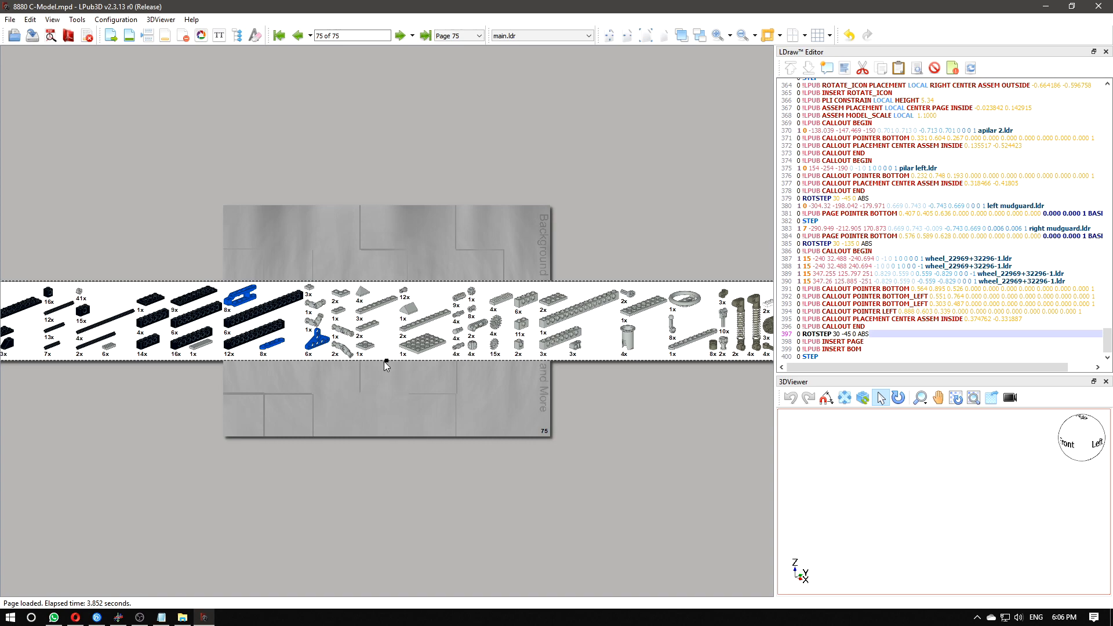
pyautogui.moveTo(385, 362); pyautogui.dragTo(334, 529)
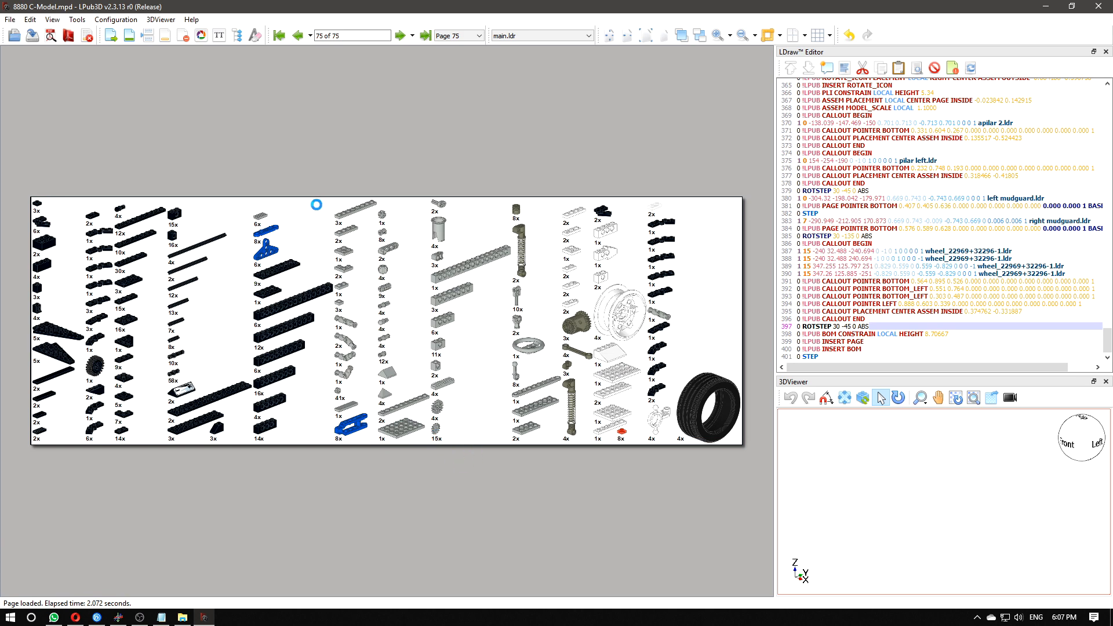
# - Split the bill of materials over two pages and stretch the page 75 part to a constrained height of about 7.71
pyautogui.rightClick(316, 204)
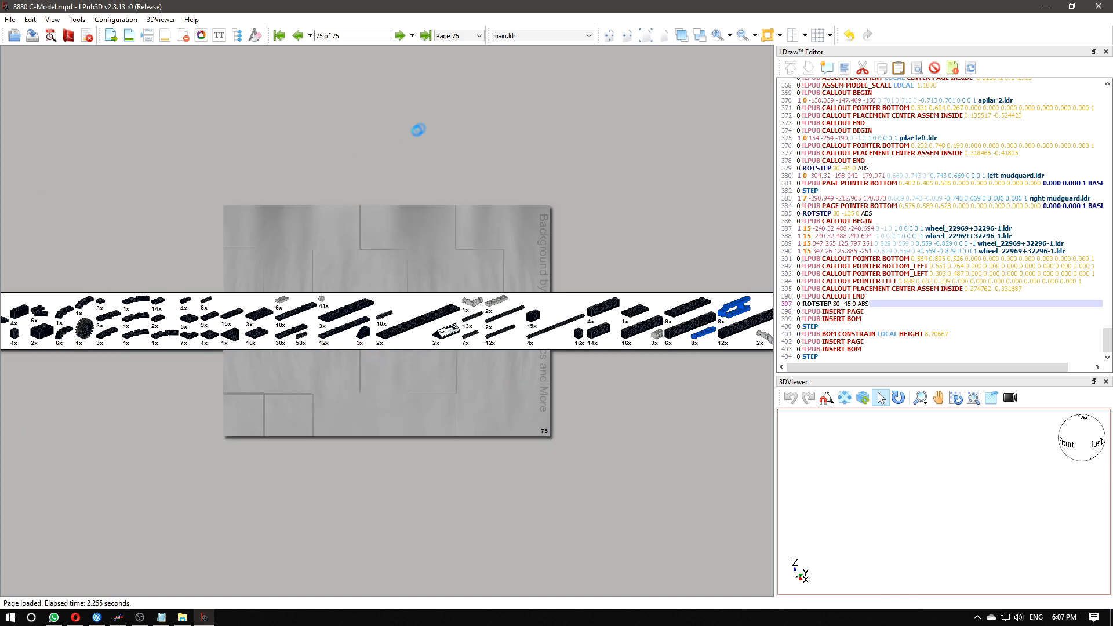
pyautogui.click(412, 347)
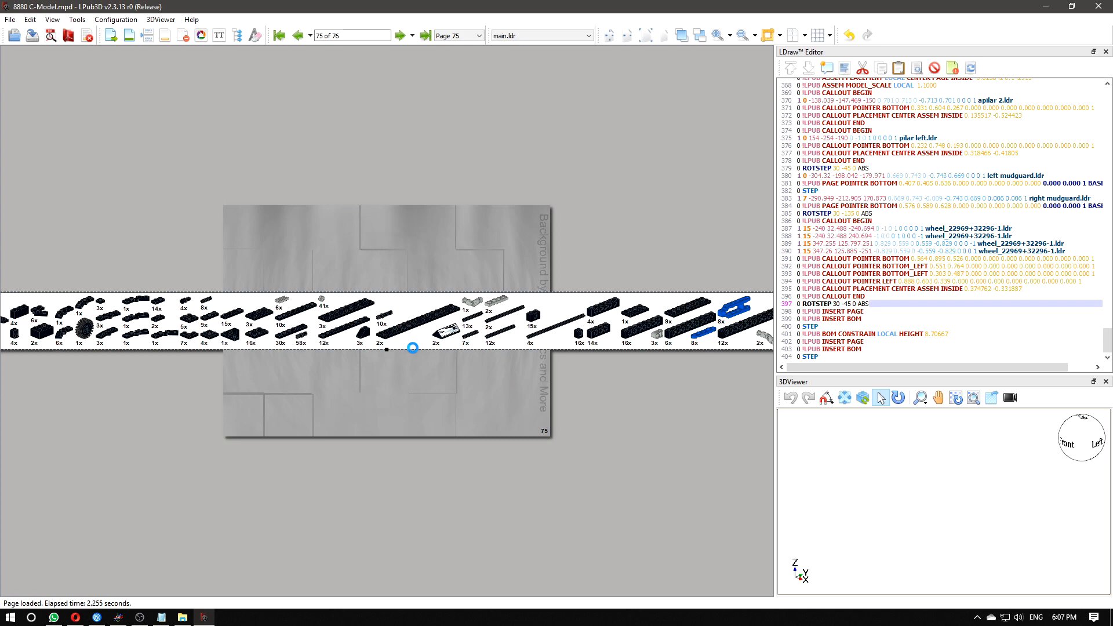
pyautogui.moveTo(388, 352); pyautogui.dragTo(358, 513)
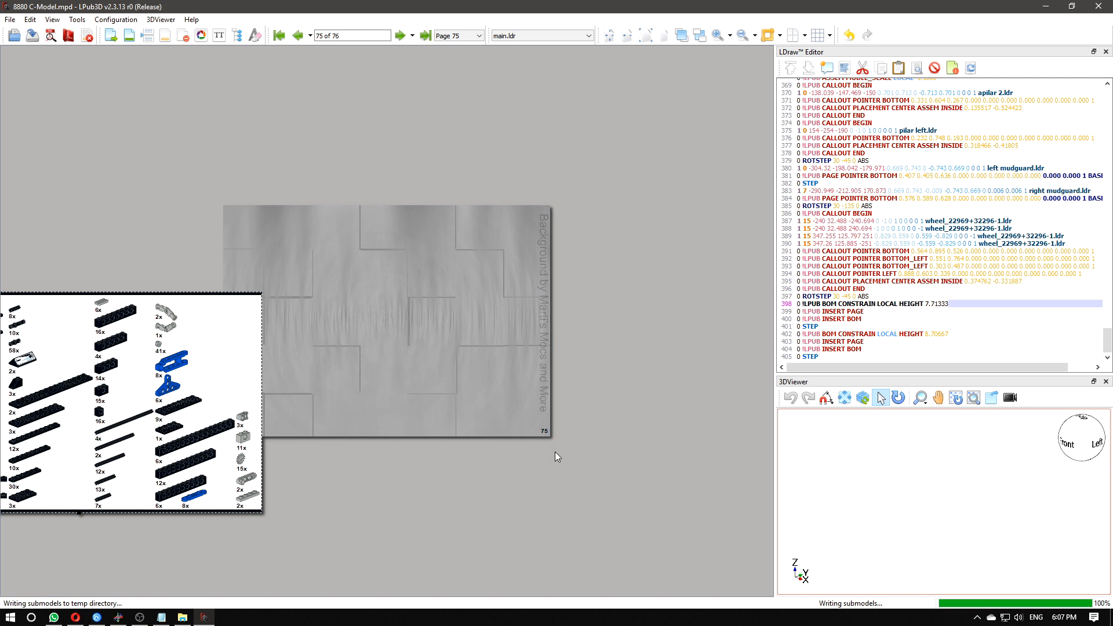
# - Stretch the bill of materials on page 75 to a constrained height of about 8.23
pyautogui.moveTo(388, 429); pyautogui.dragTo(382, 441)
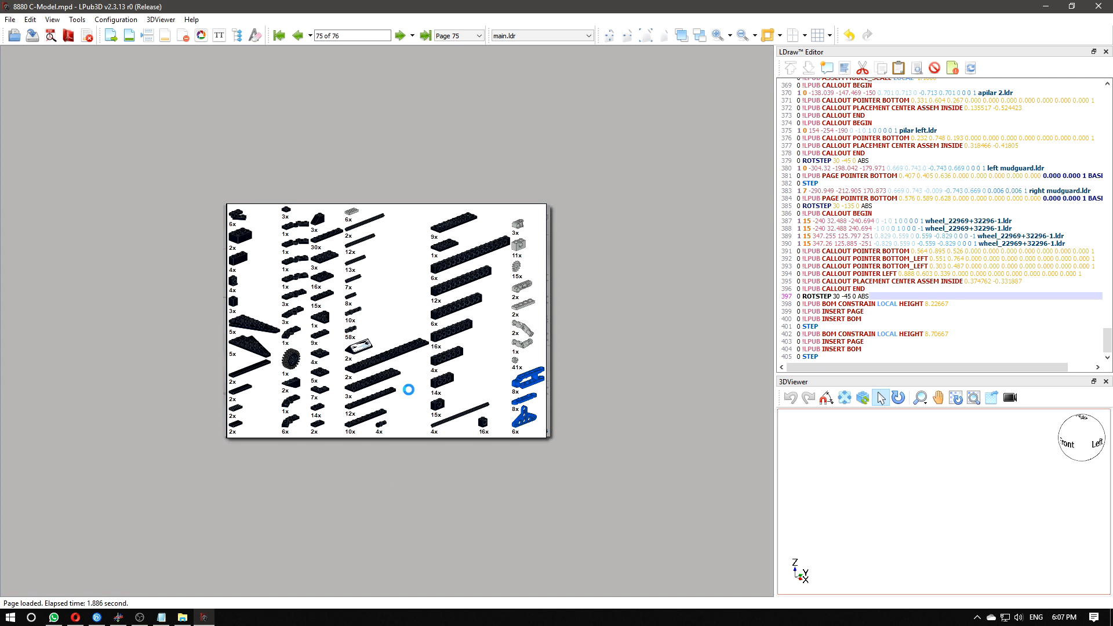
pyautogui.keyDown('ctrl'); pyautogui.scroll(5, 409, 385); pyautogui.keyUp('ctrl')
pyautogui.keyDown('ctrl'); pyautogui.scroll(-3, 409, 385); pyautogui.keyUp('ctrl')
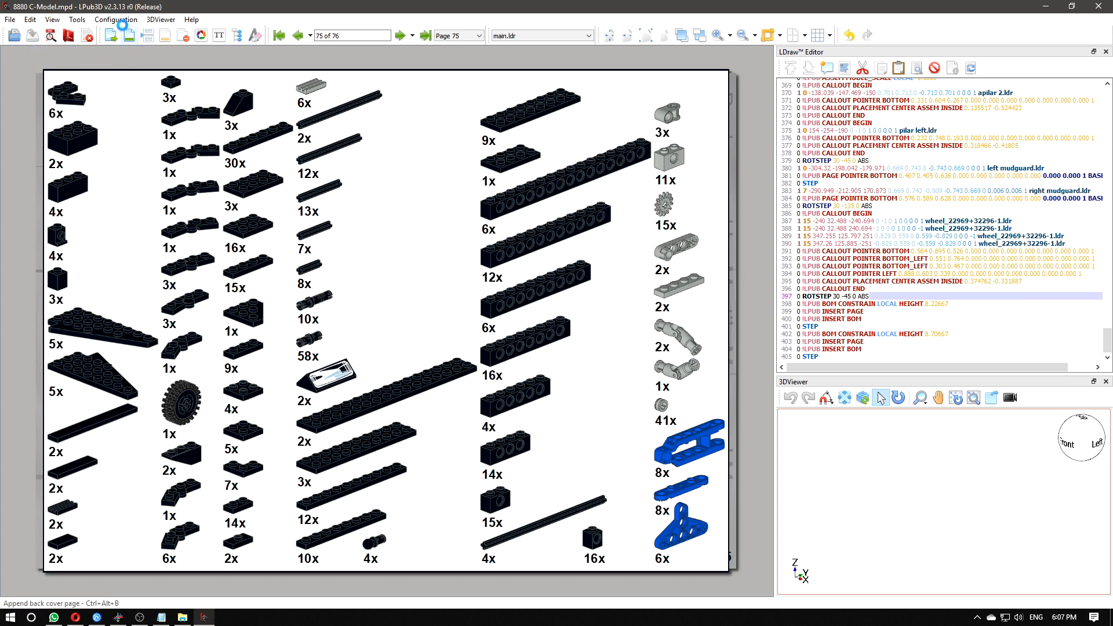
# - Set the global bill of materials background to None (transparent) and its border to Borderless
pyautogui.click(116, 19)
pyautogui.moveTo(124, 33)
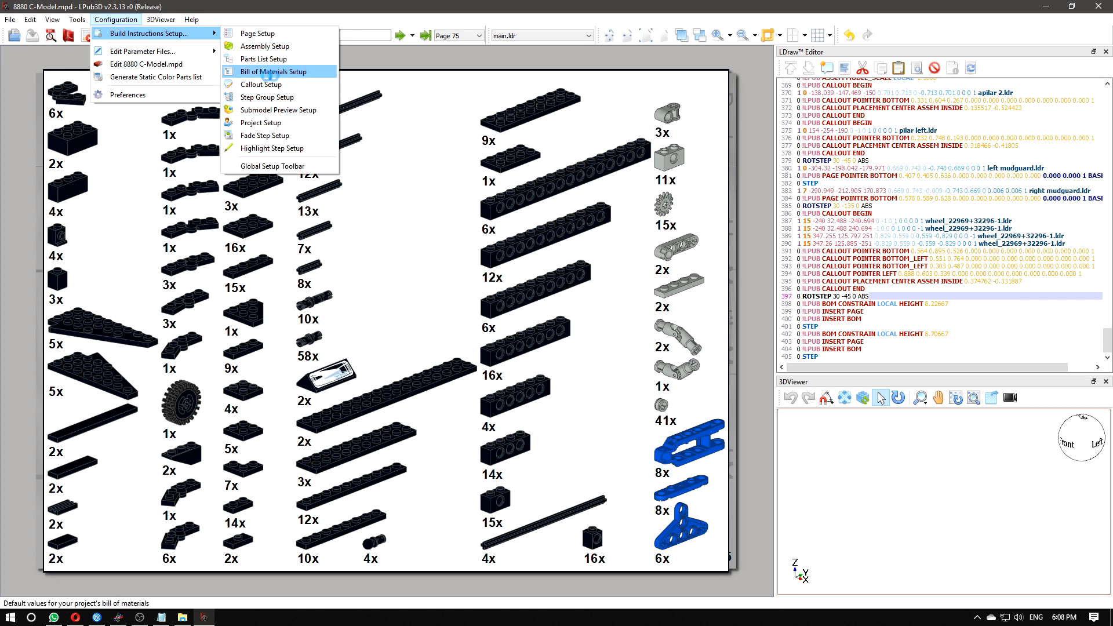
pyautogui.click(301, 71)
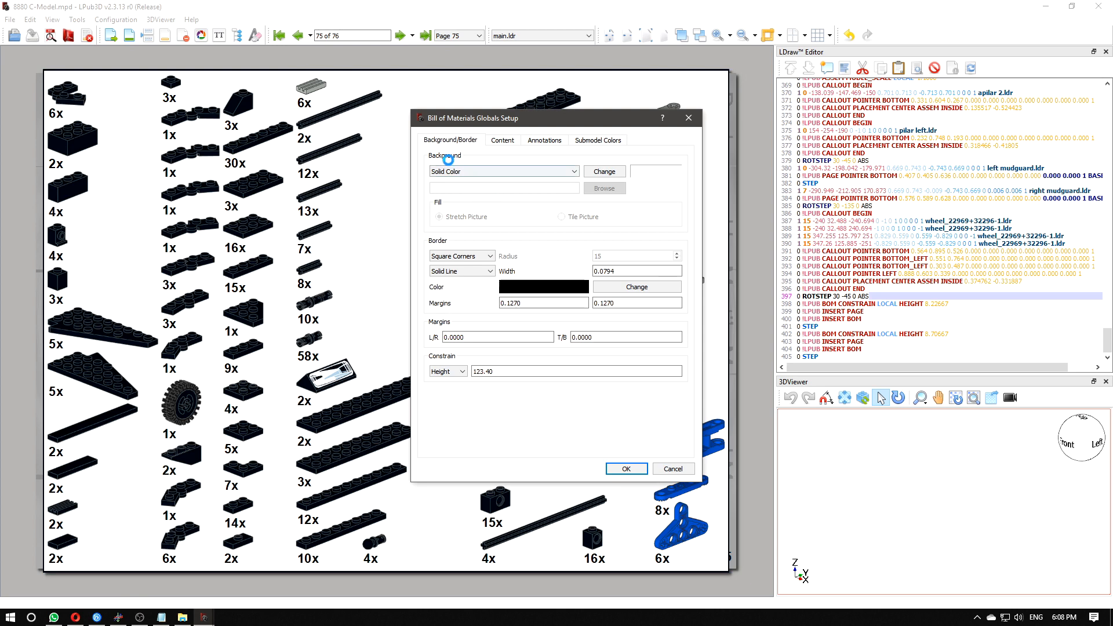
pyautogui.click(551, 172)
pyautogui.click(467, 181)
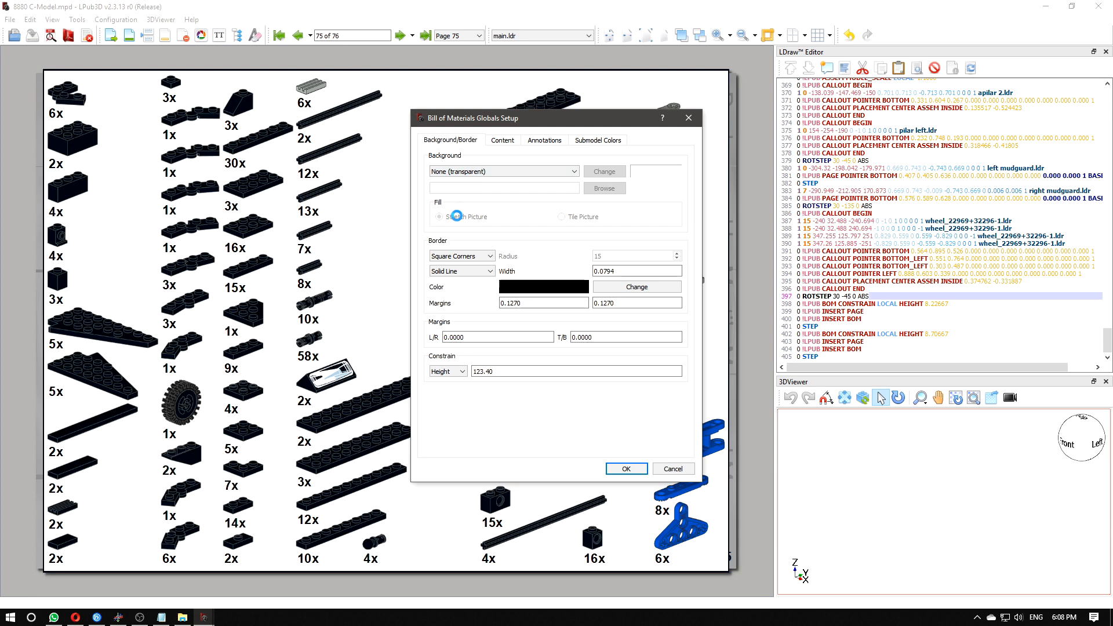
pyautogui.click(462, 257)
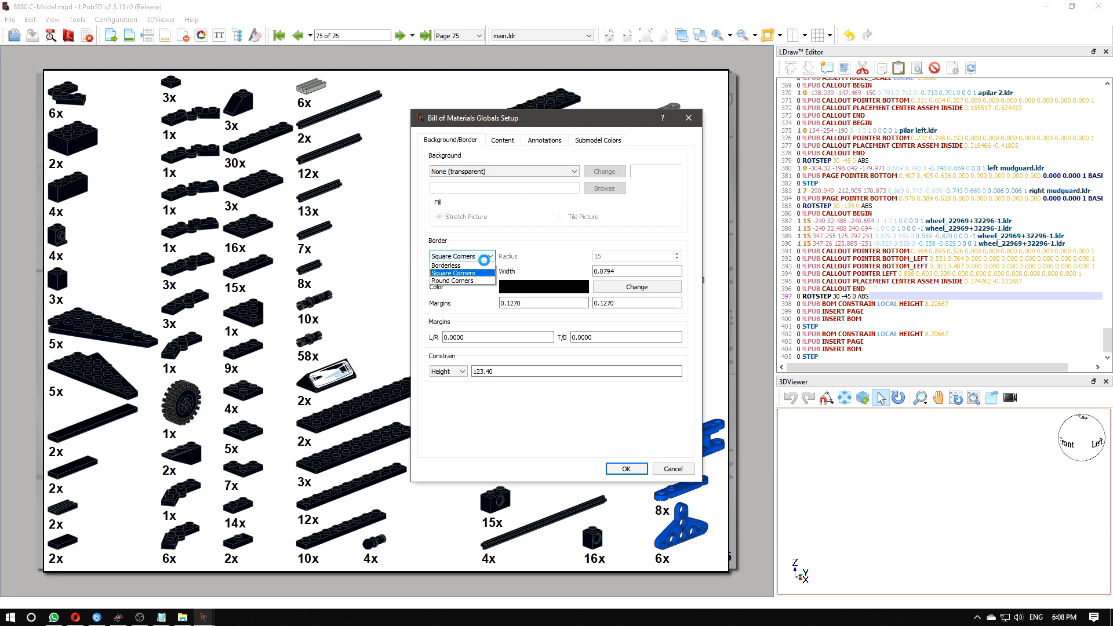
pyautogui.click(454, 267)
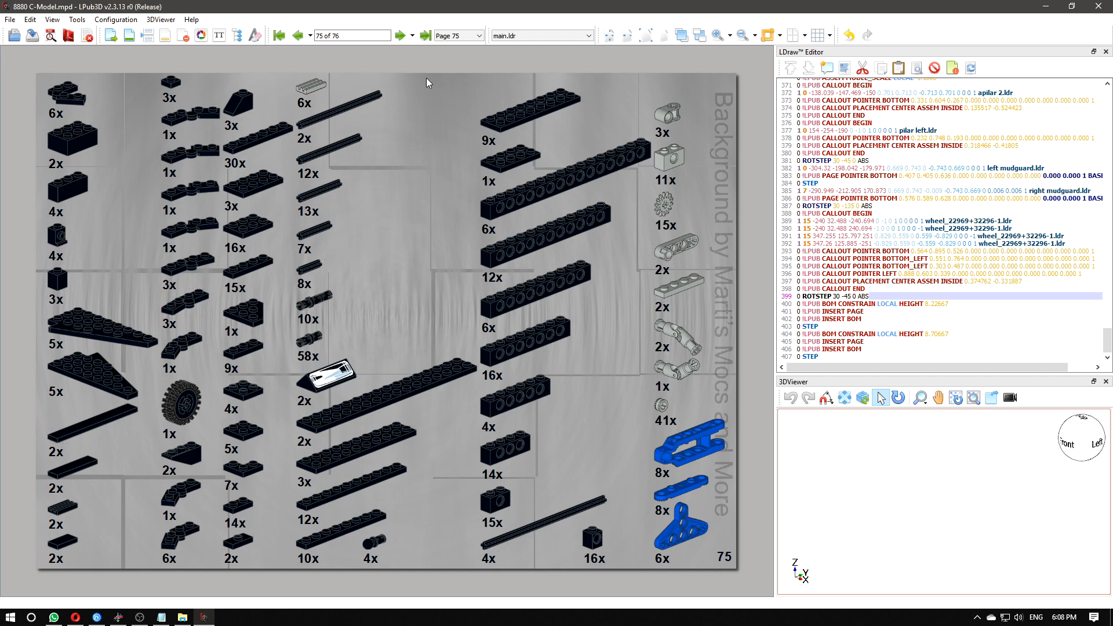
# - Go to page 76 and set the global bill of materials part image scale to 0.80
pyautogui.click(398, 36)
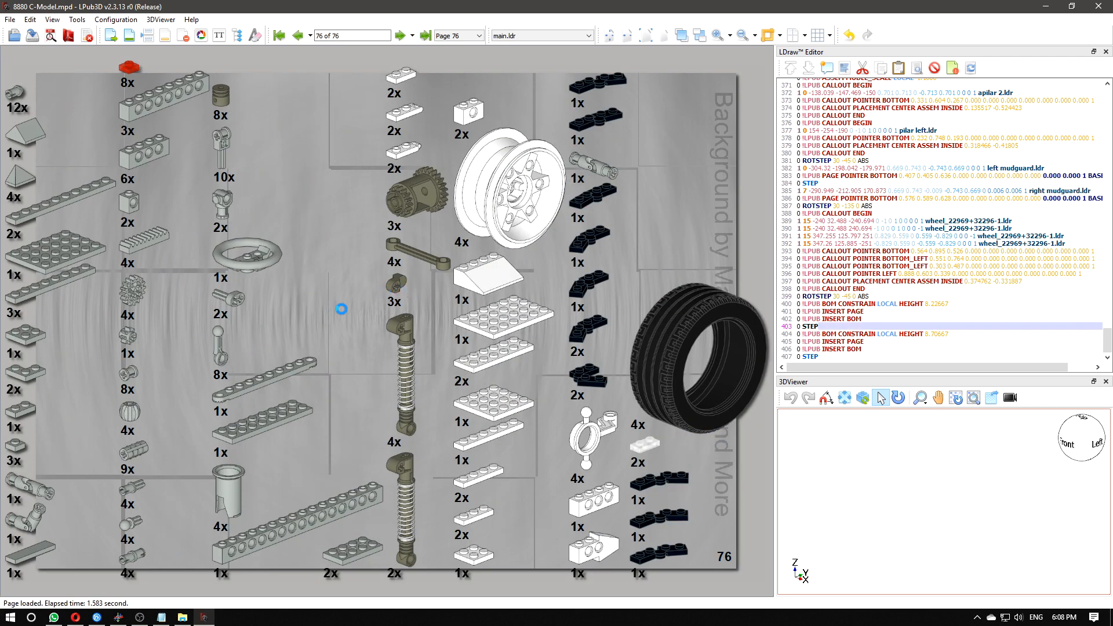
pyautogui.keyDown('ctrl'); pyautogui.scroll(-2, 341, 309); pyautogui.keyUp('ctrl')
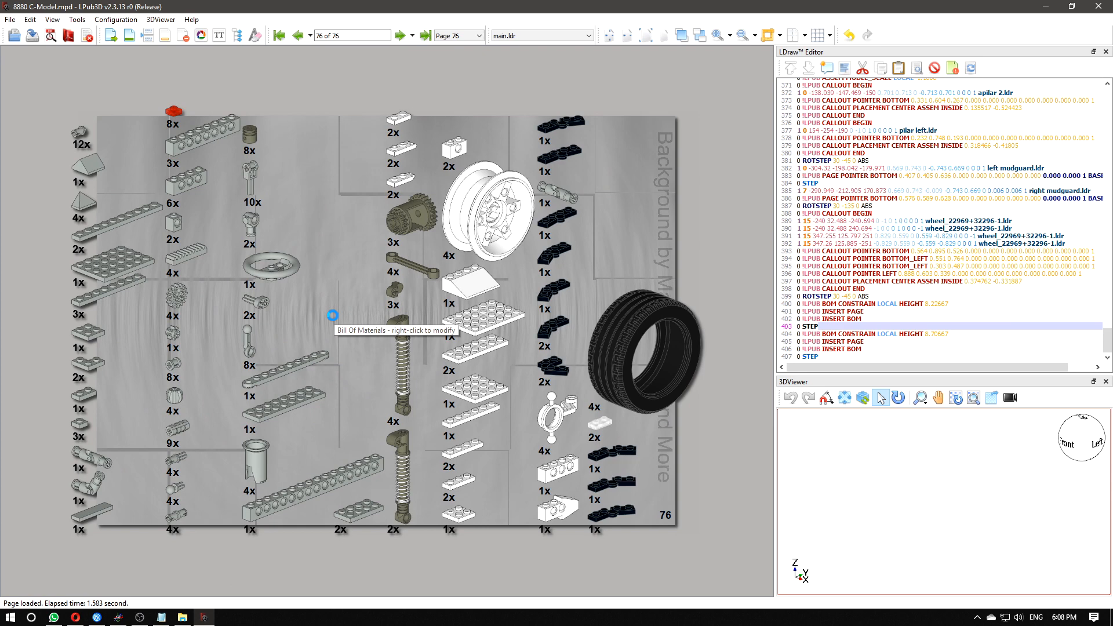
pyautogui.keyDown('ctrl'); pyautogui.scroll(1, 332, 315); pyautogui.keyUp('ctrl')
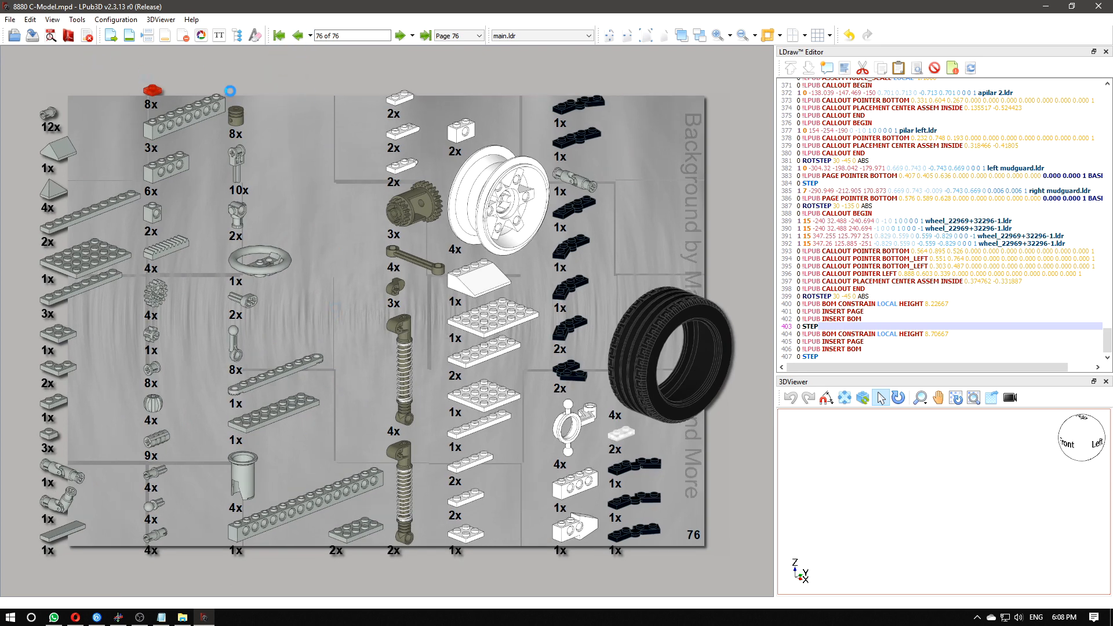
pyautogui.click(118, 20)
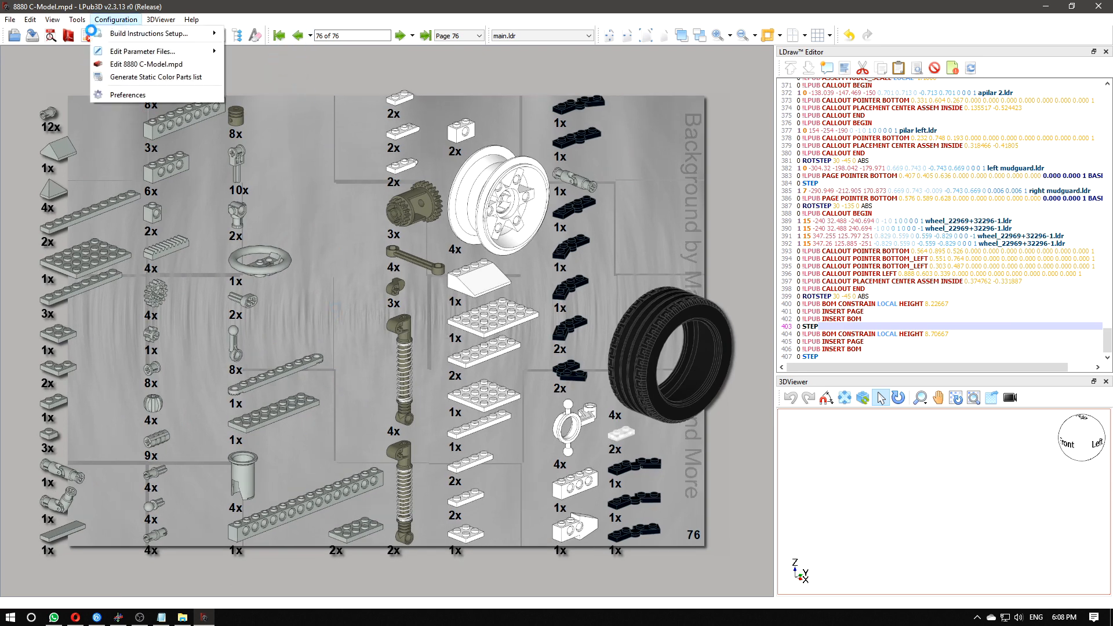
pyautogui.moveTo(197, 33)
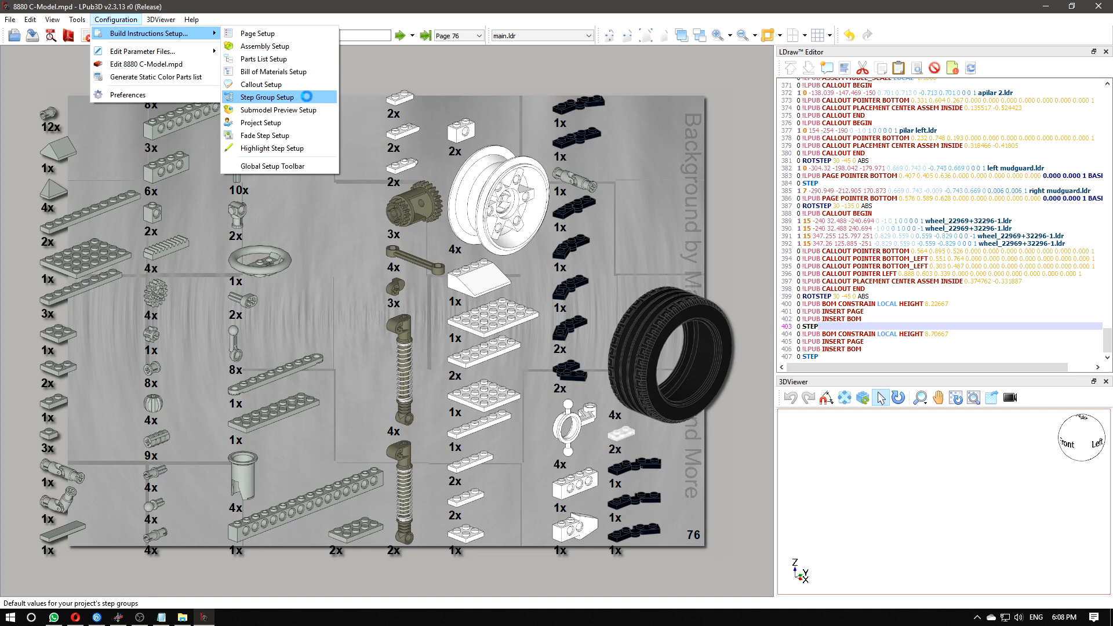
pyautogui.click(325, 72)
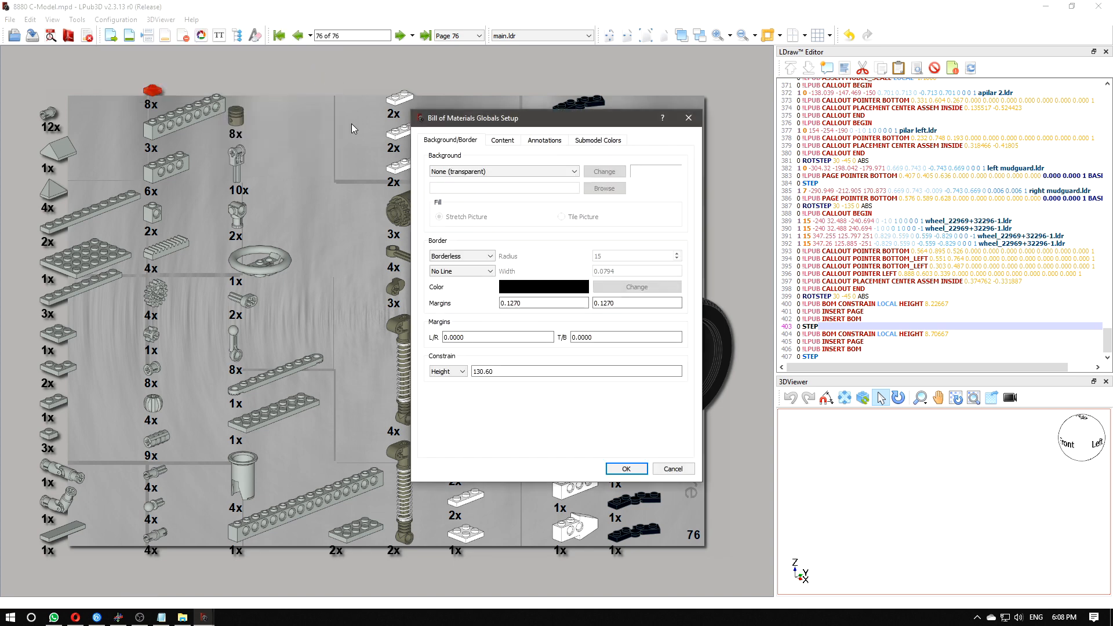
pyautogui.click(504, 140)
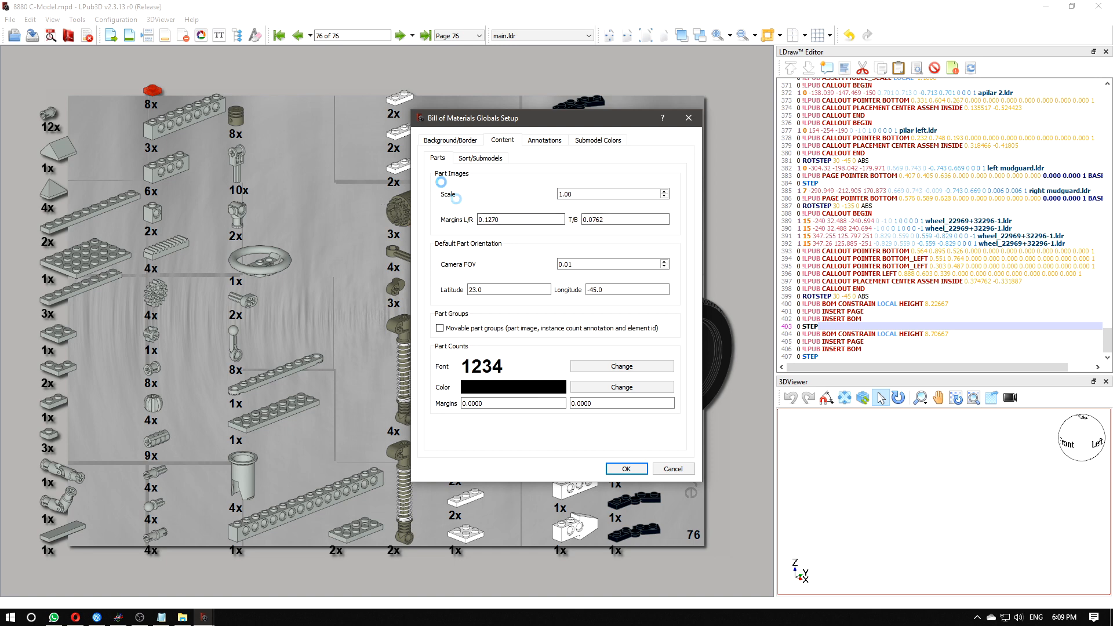
pyautogui.click(582, 194)
pyautogui.moveTo(589, 195); pyautogui.dragTo(524, 197)
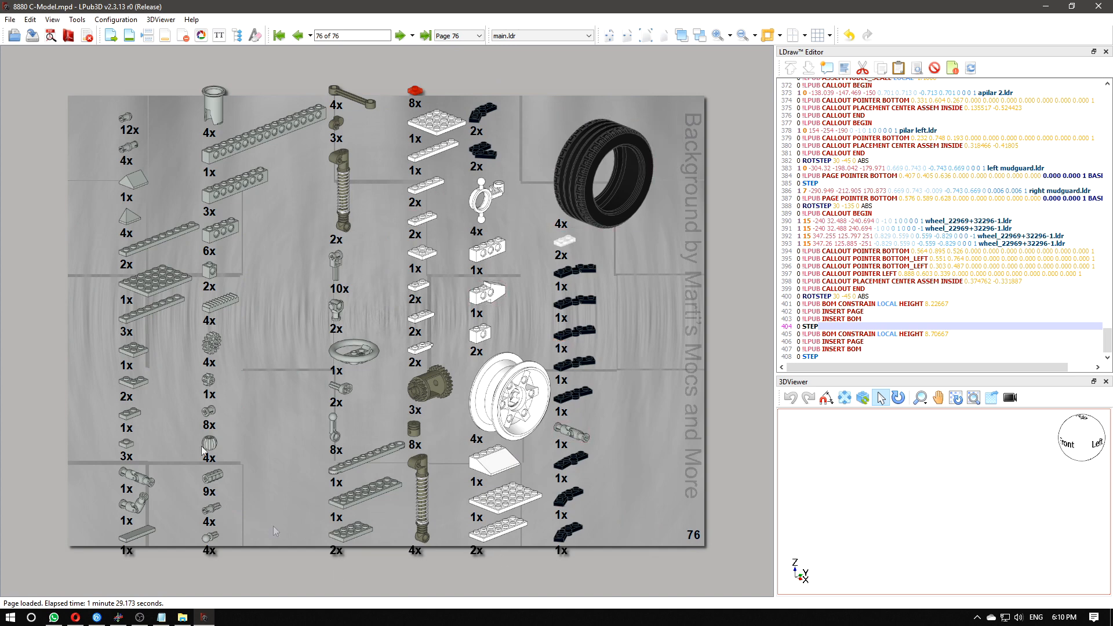
# - Shrink the bill of materials on page 76 to a constrained height of 7.9 so it fits the page
pyautogui.click(317, 249)
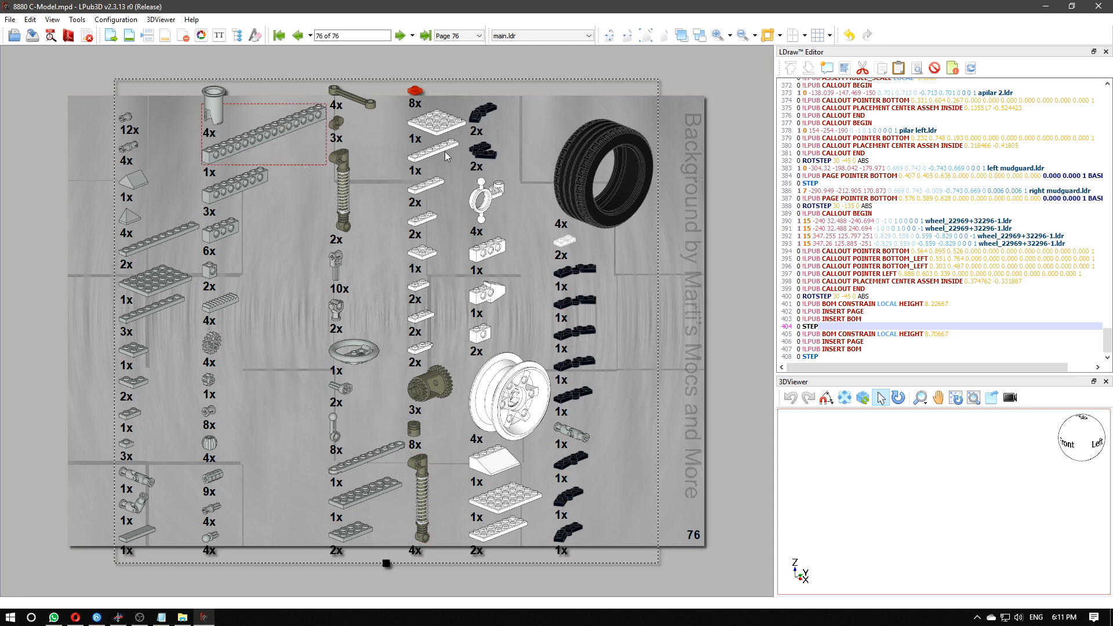
pyautogui.moveTo(386, 563); pyautogui.dragTo(382, 523)
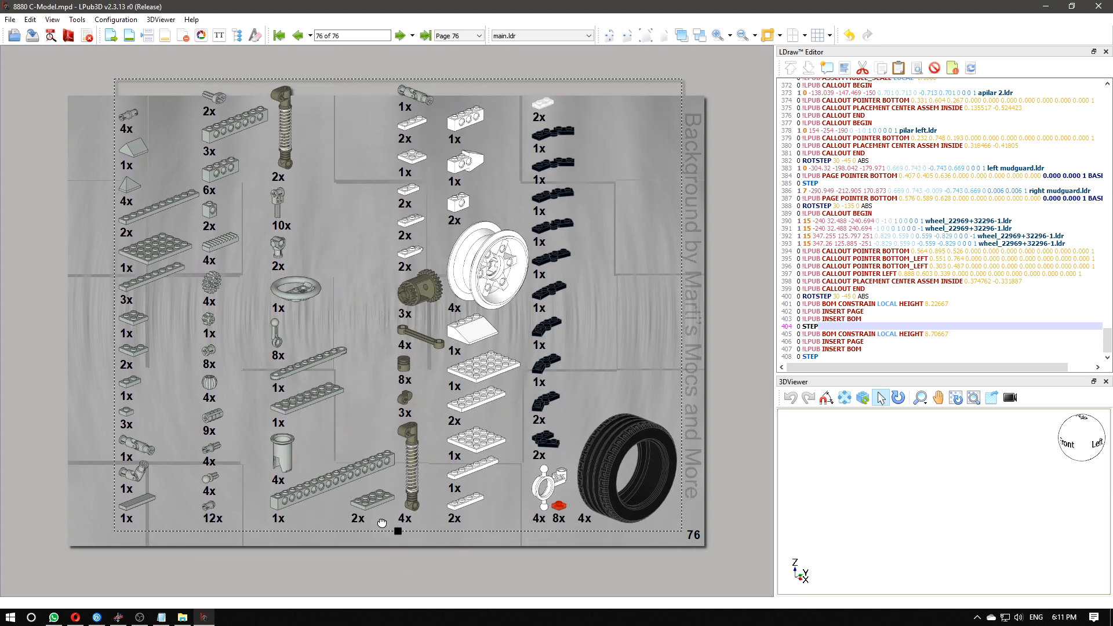
pyautogui.moveTo(382, 525); pyautogui.dragTo(382, 510)
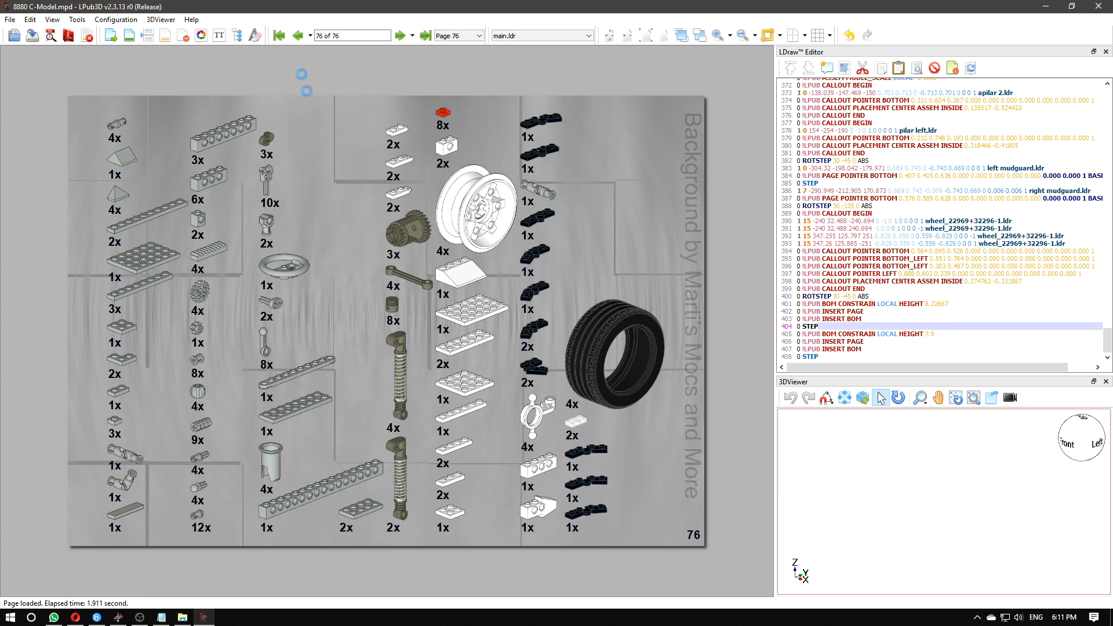
# - Return to page 75 and, in the global bill of materials setup, enable BOM annotations and disable the annotation style
pyautogui.click(298, 35)
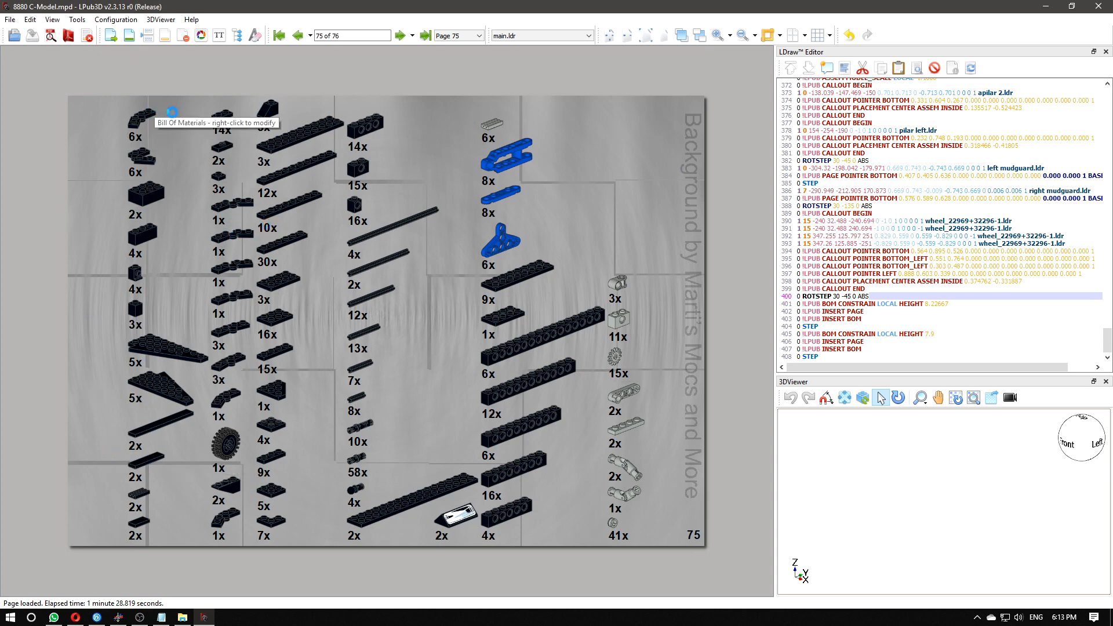
pyautogui.click(298, 35)
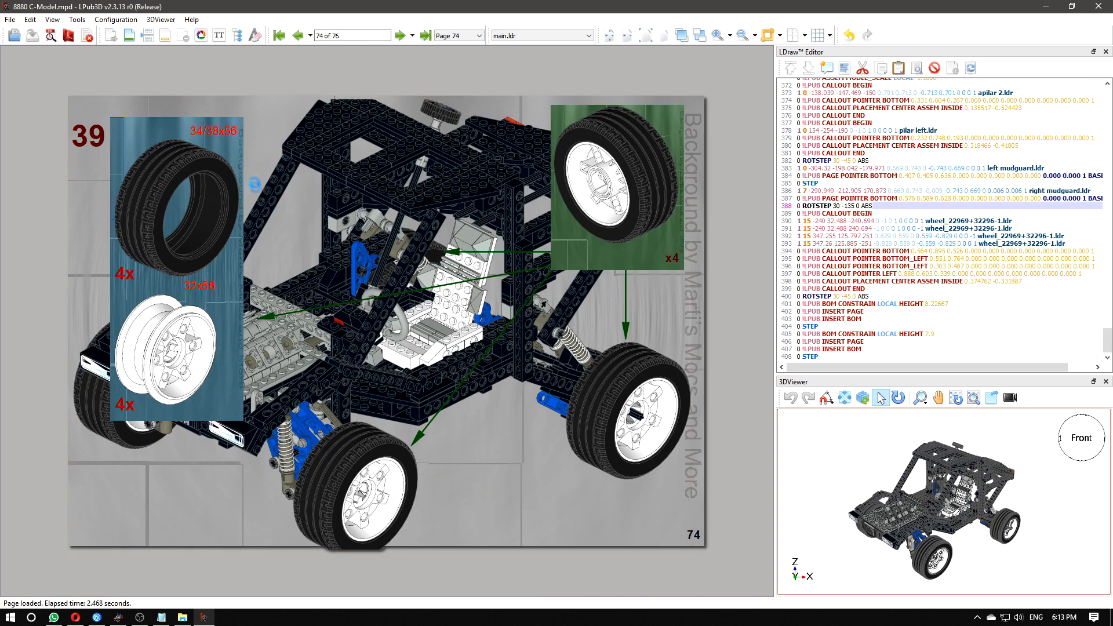
pyautogui.click(400, 35)
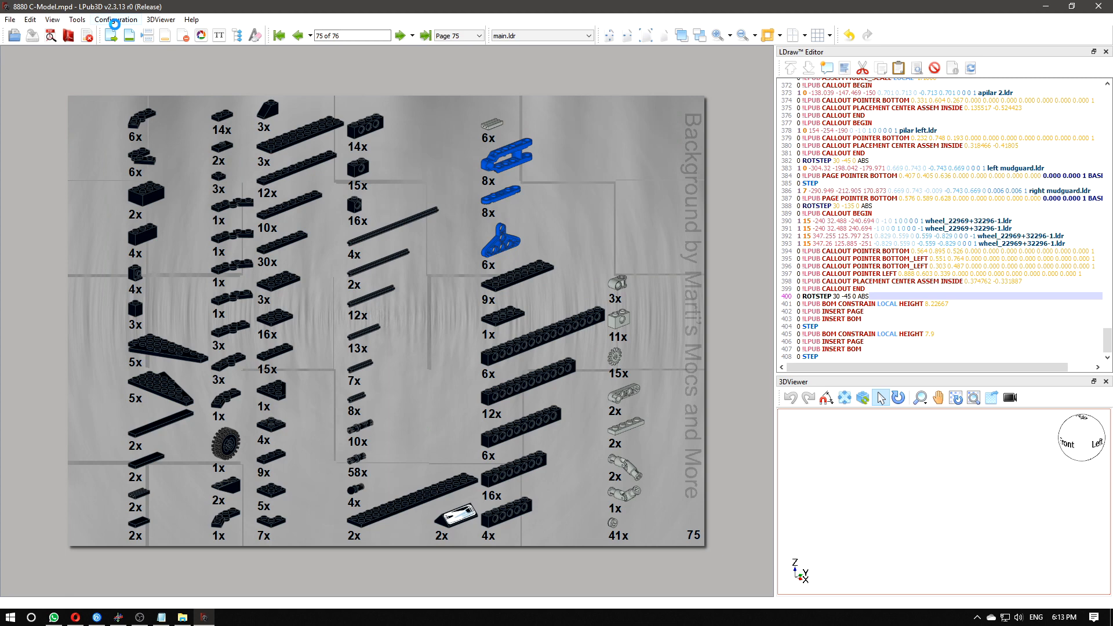
pyautogui.click(115, 20)
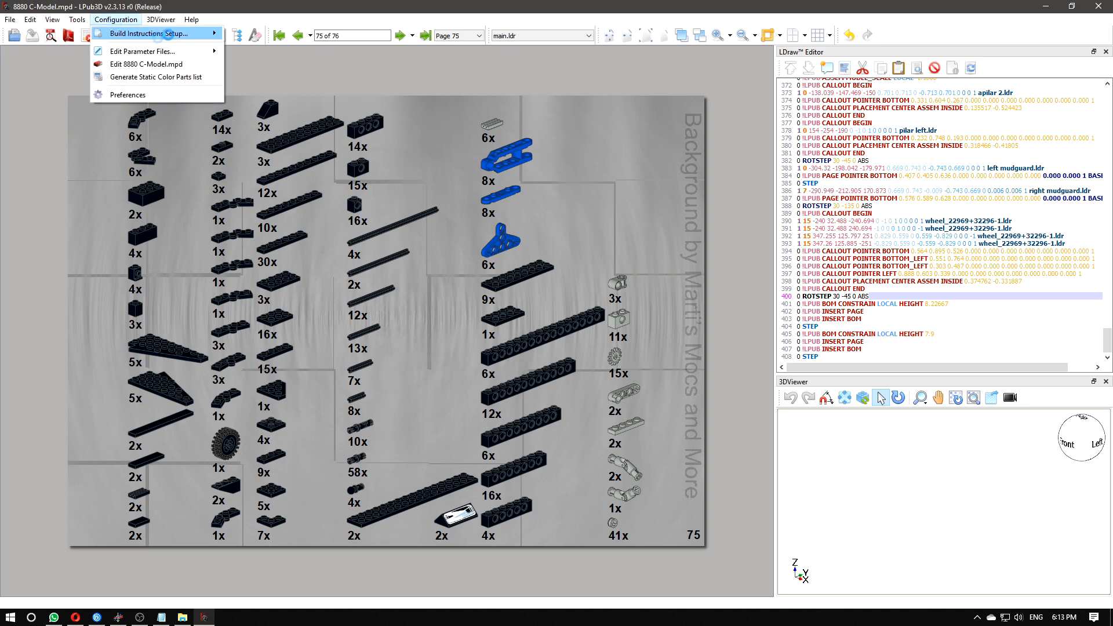
pyautogui.moveTo(175, 33)
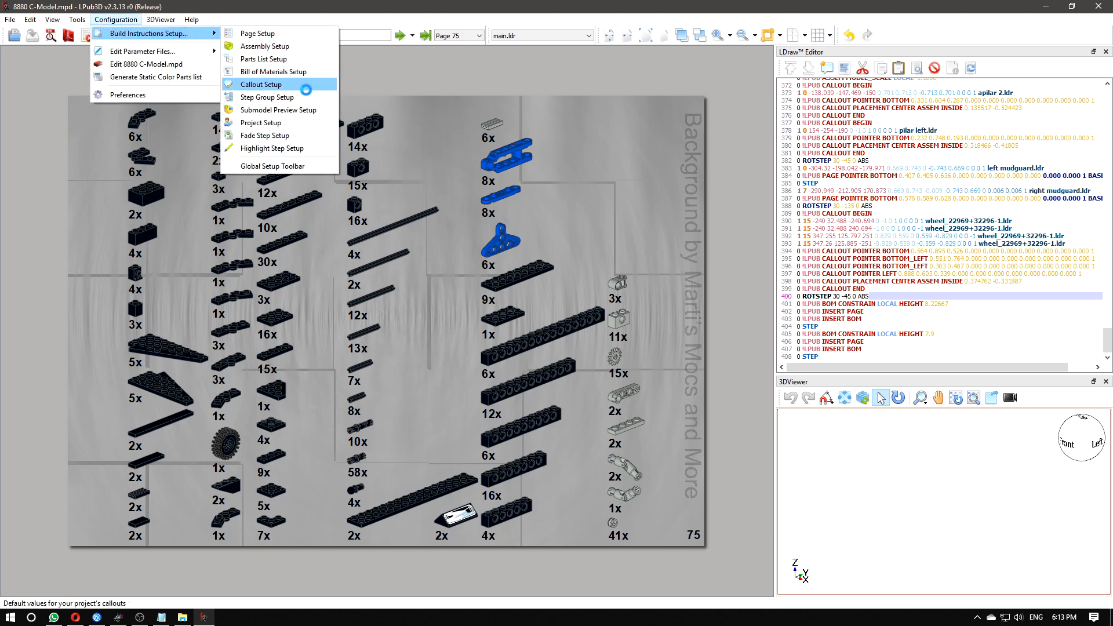
pyautogui.click(300, 73)
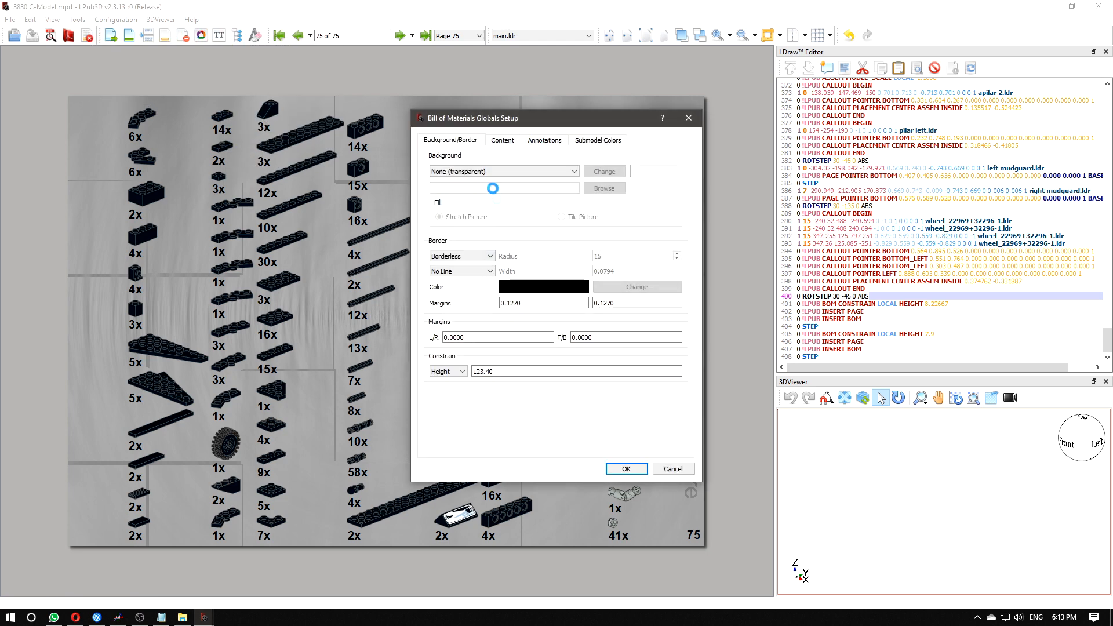
pyautogui.click(502, 141)
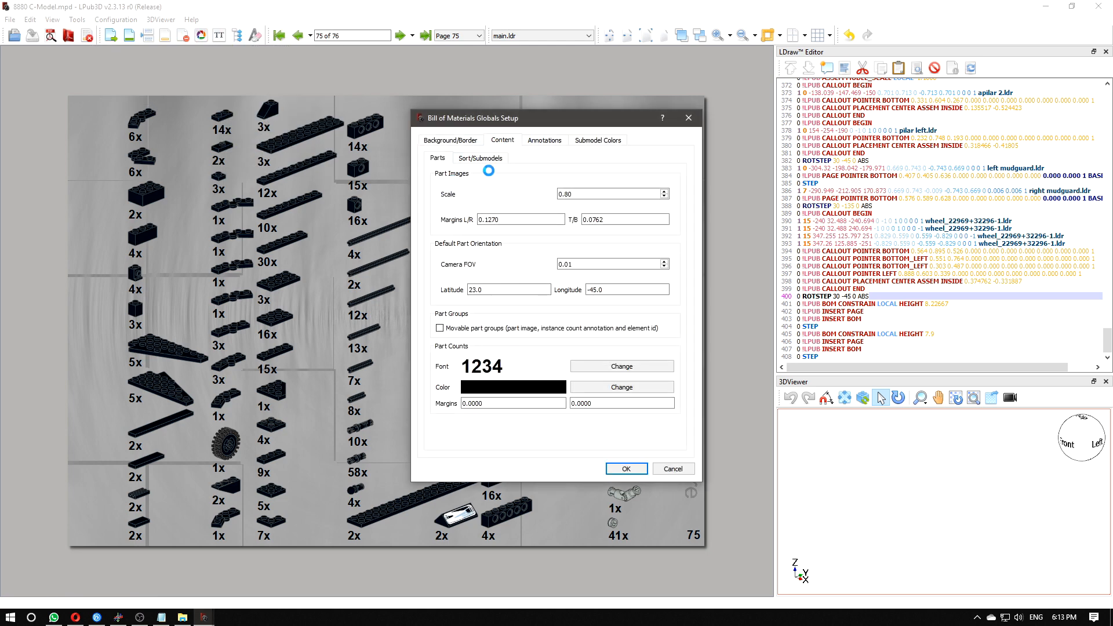
pyautogui.click(486, 159)
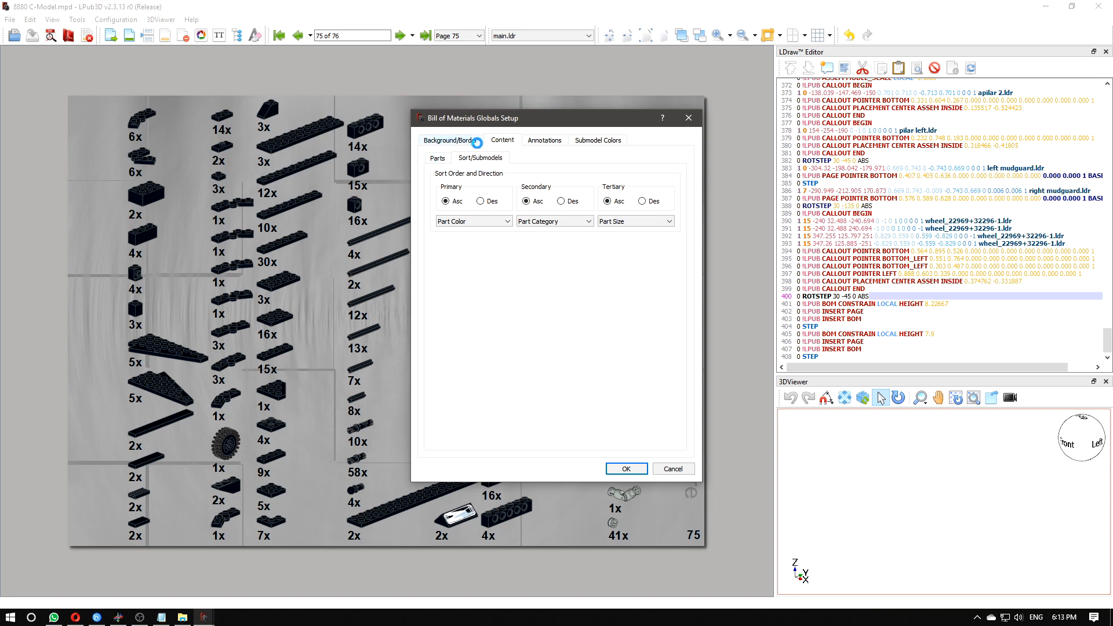
pyautogui.click(540, 142)
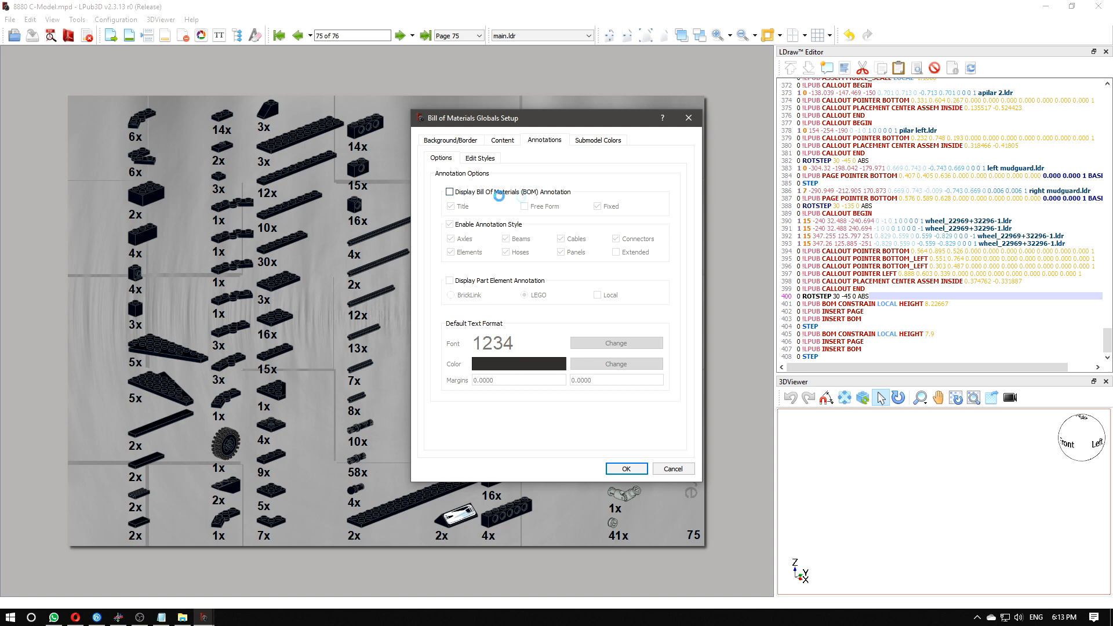
pyautogui.click(460, 192)
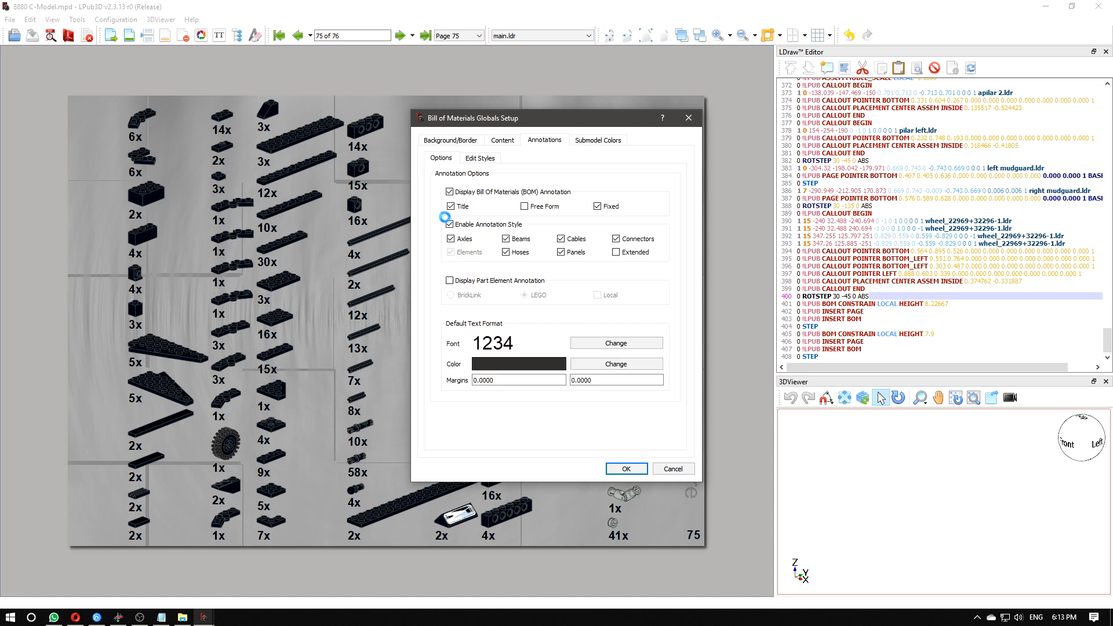
pyautogui.click(451, 225)
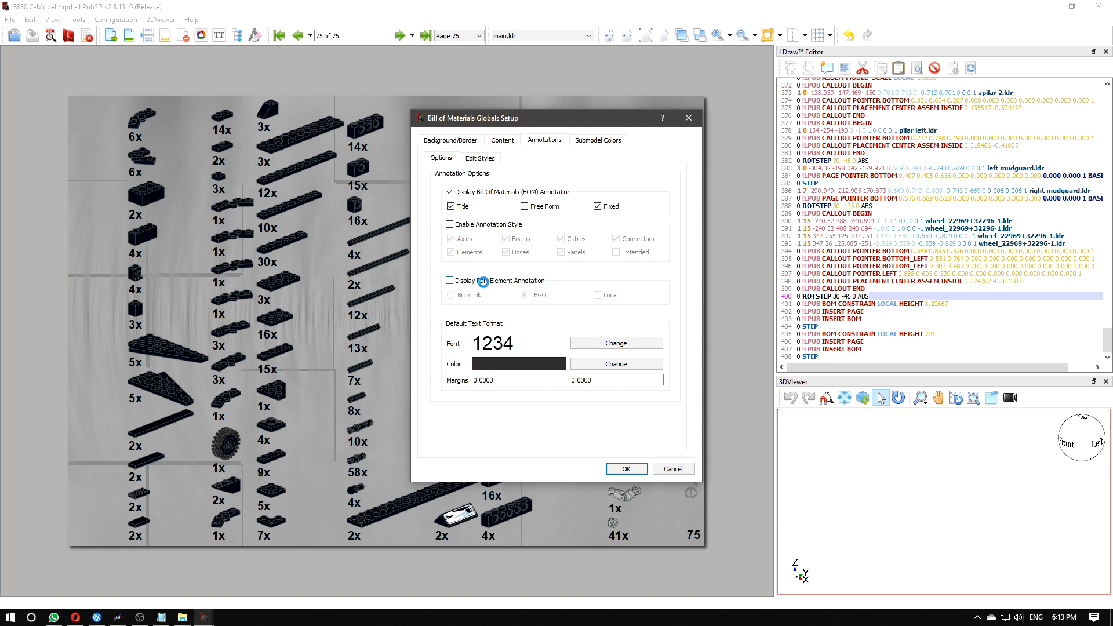
# - Enable part element annotations using BrickLink codes for the bill of materials and apply the setup
pyautogui.click(449, 280)
pyautogui.click(449, 296)
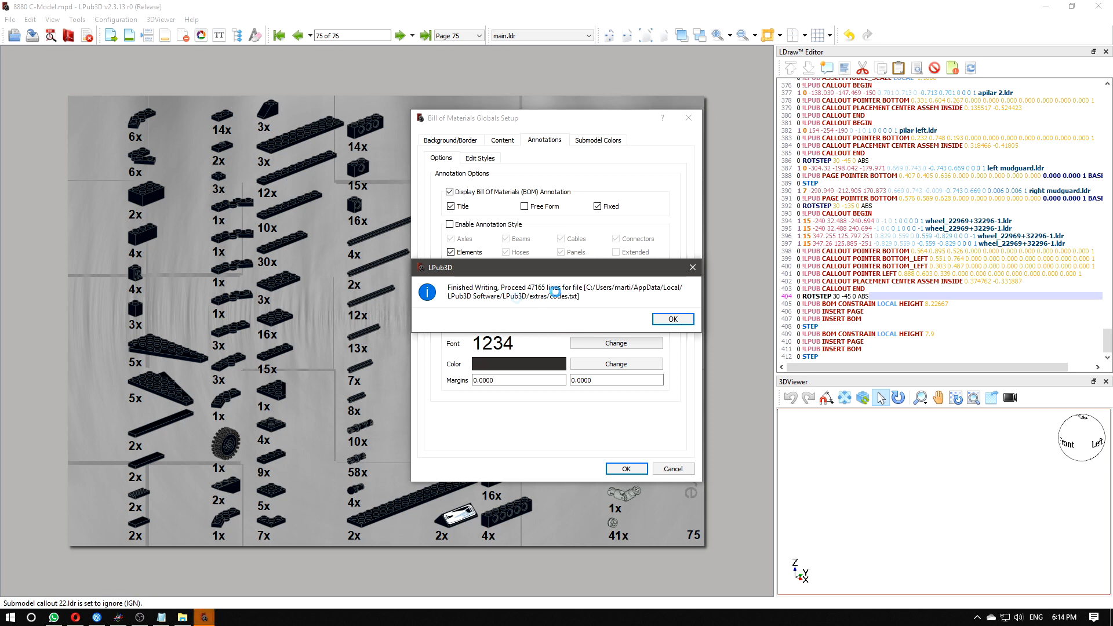
pyautogui.click(671, 318)
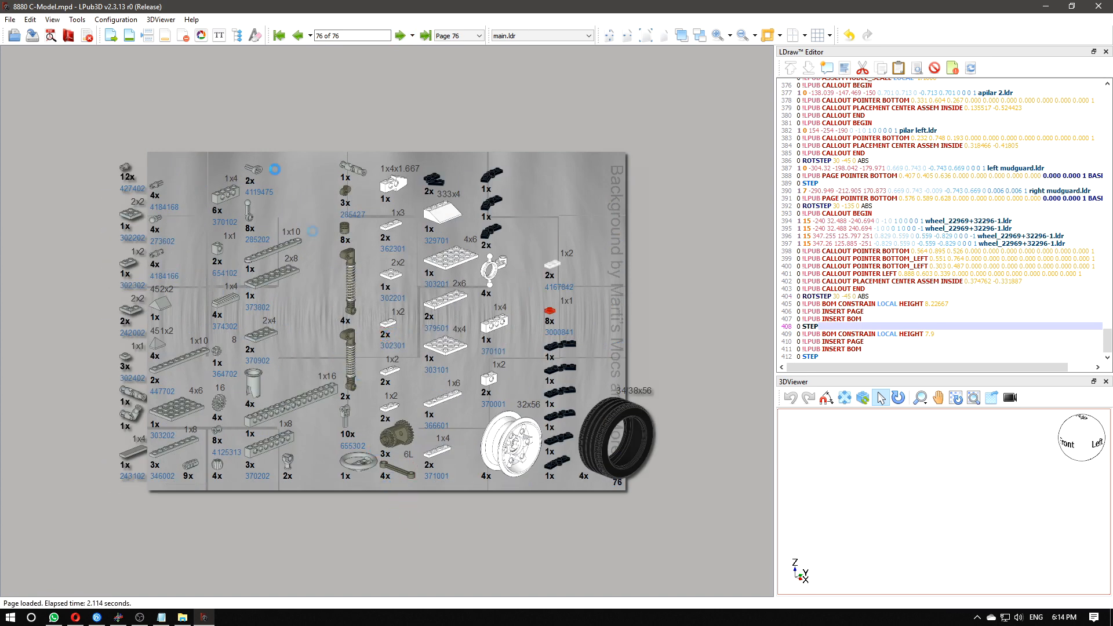
# - Return to page 75, inspect the element code under the length 4 axle, and open the BrickLink site in the browser
pyautogui.click(298, 35)
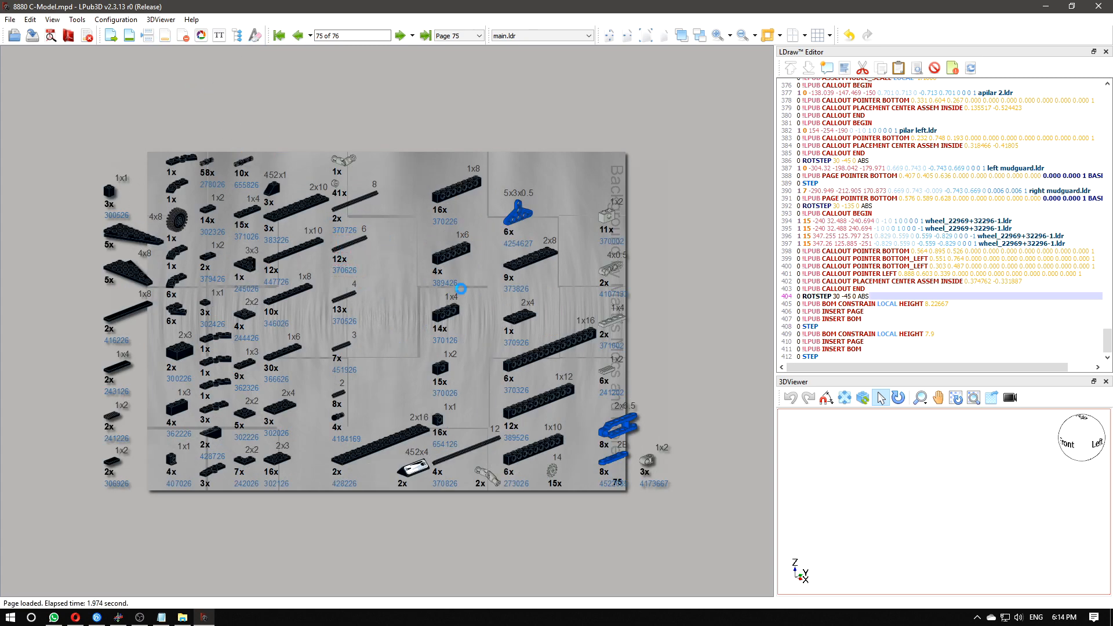
pyautogui.scroll(5, 461, 288)
pyautogui.scroll(1, 461, 288)
pyautogui.click(332, 257)
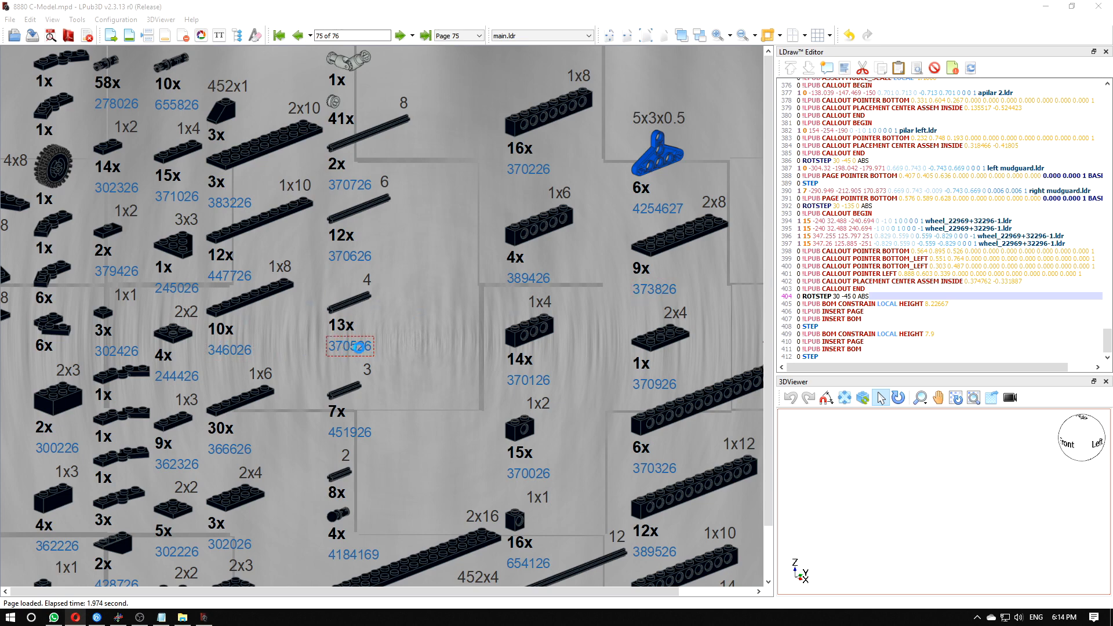
pyautogui.moveTo(1112, 103); pyautogui.dragTo(1031, 1)
pyautogui.click(491, 256)
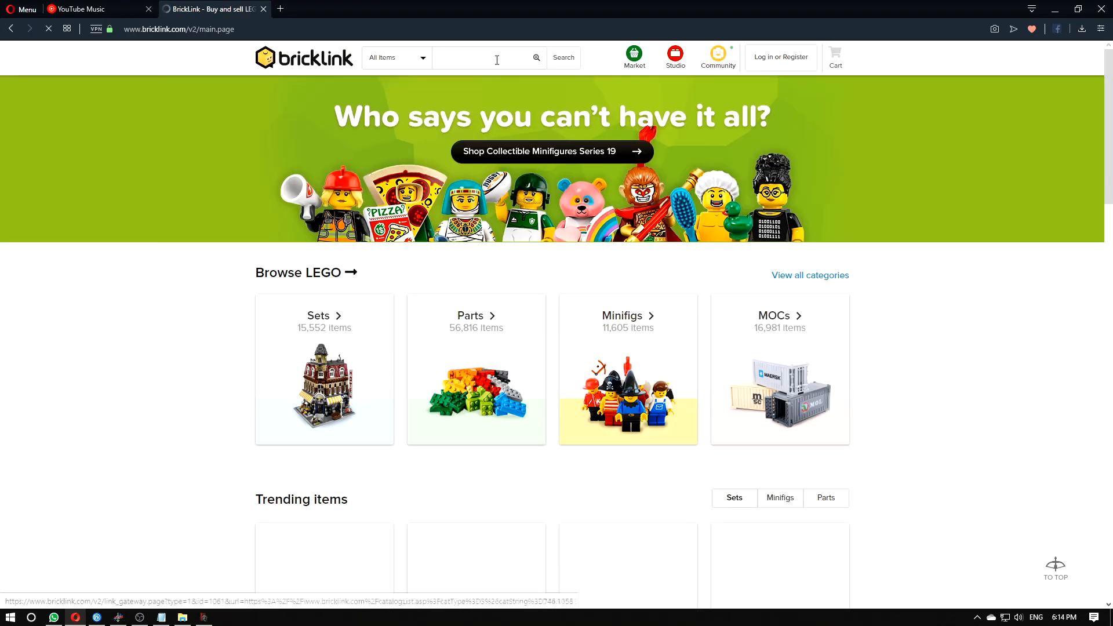
# - Search BrickLink for part code 370526 and open the black Technic, Axle 4 catalog entry
pyautogui.click(496, 59)
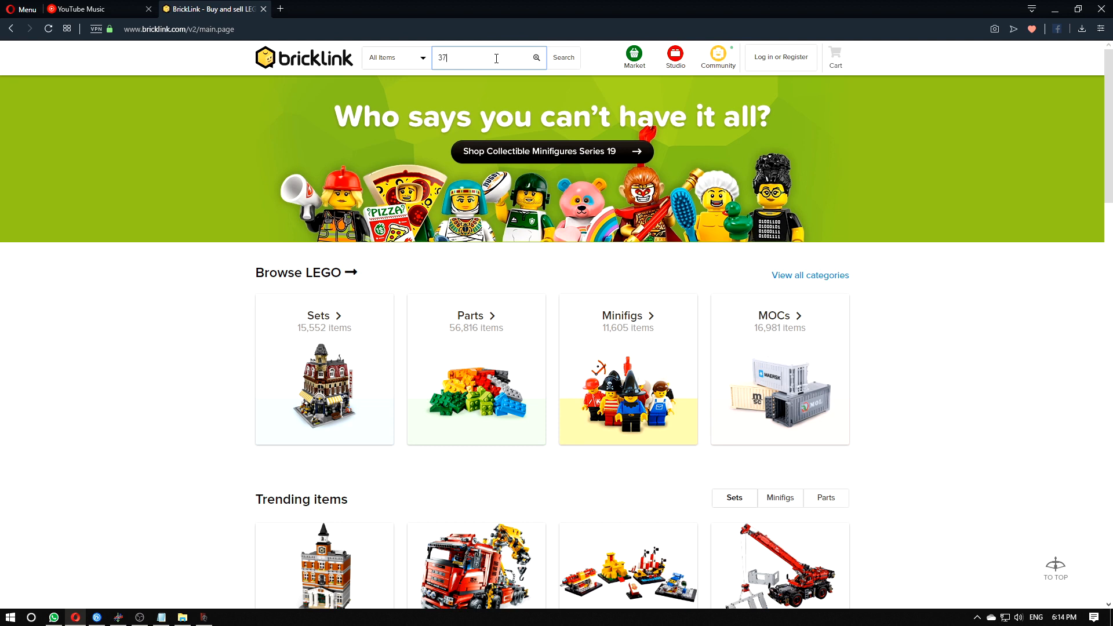
pyautogui.click(204, 618)
pyautogui.click(343, 347)
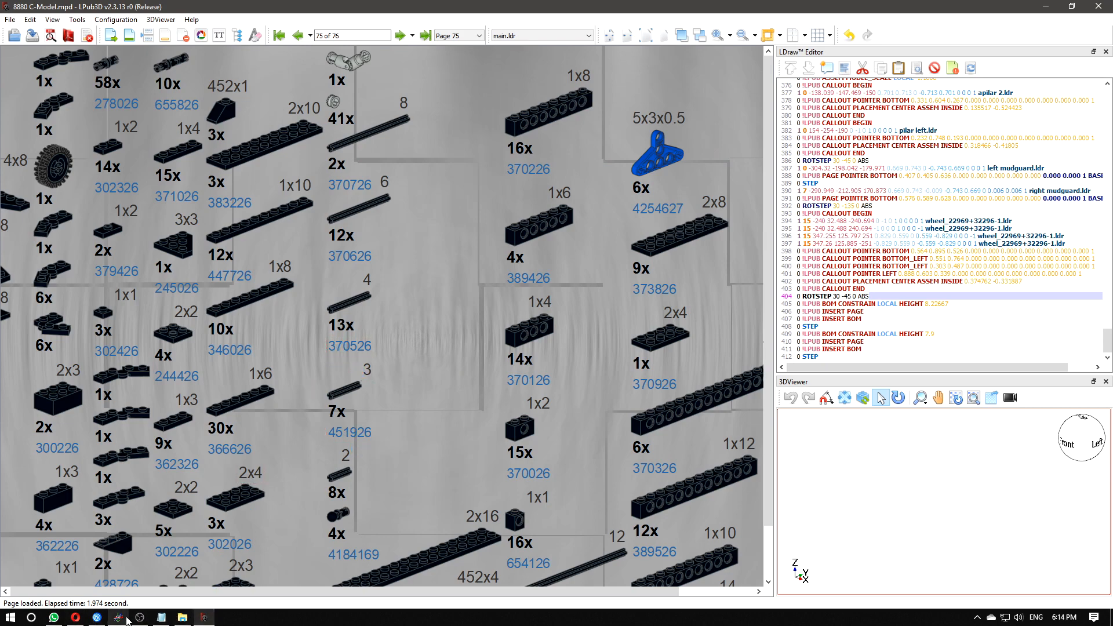
pyautogui.click(74, 619)
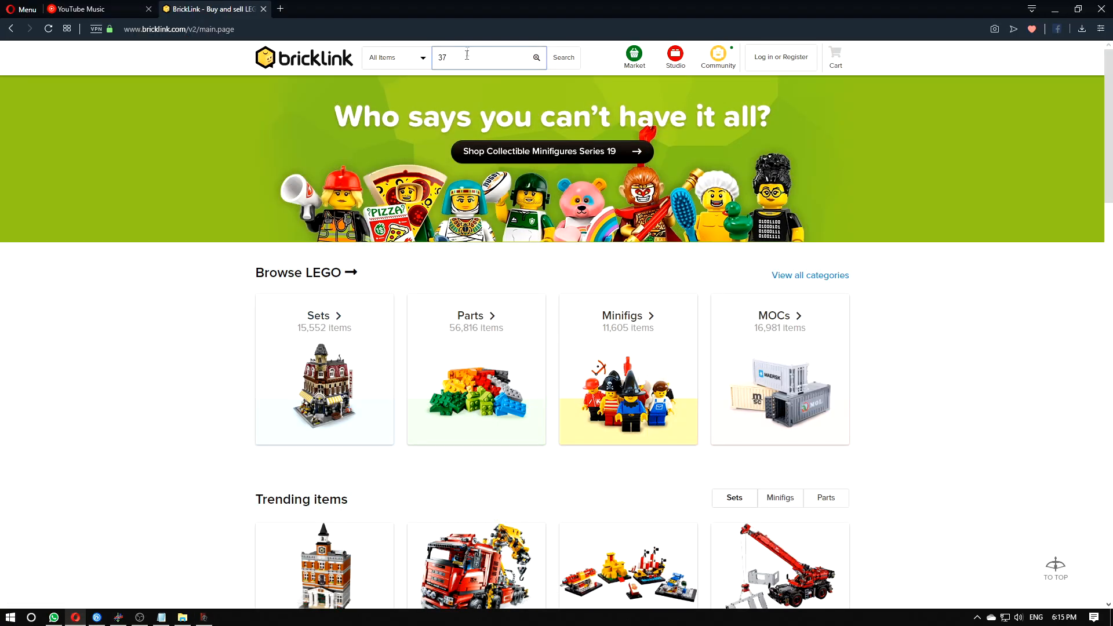
pyautogui.write('526')
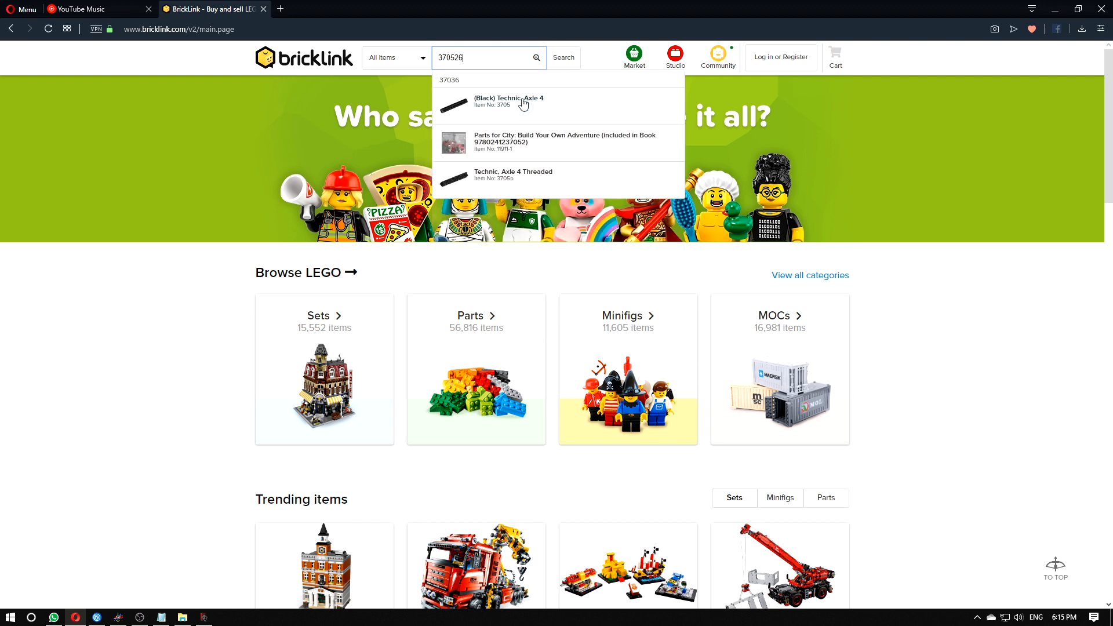
pyautogui.click(542, 111)
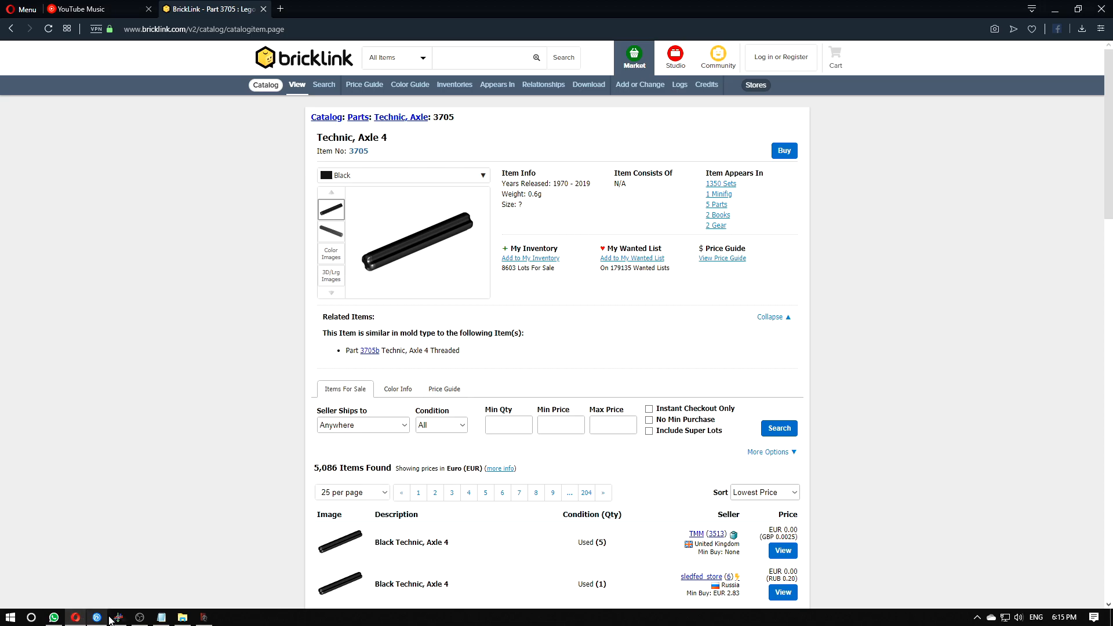
# - Switch back to LPub3D and set the global bill of materials part element annotation to LEGO codes
pyautogui.click(203, 617)
pyautogui.click(340, 355)
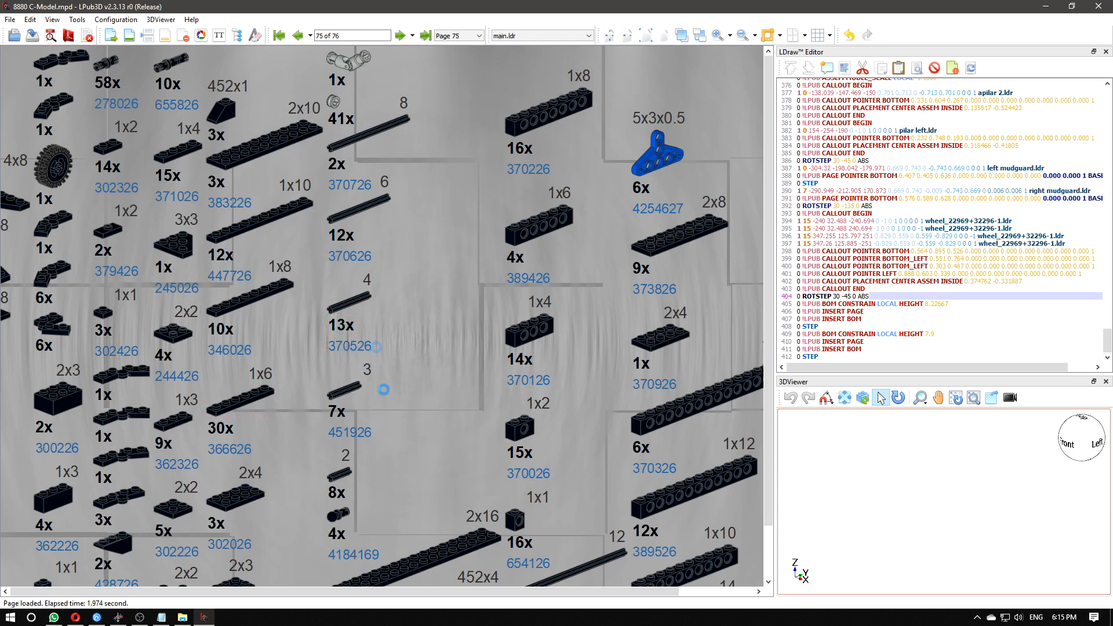
pyautogui.click(116, 19)
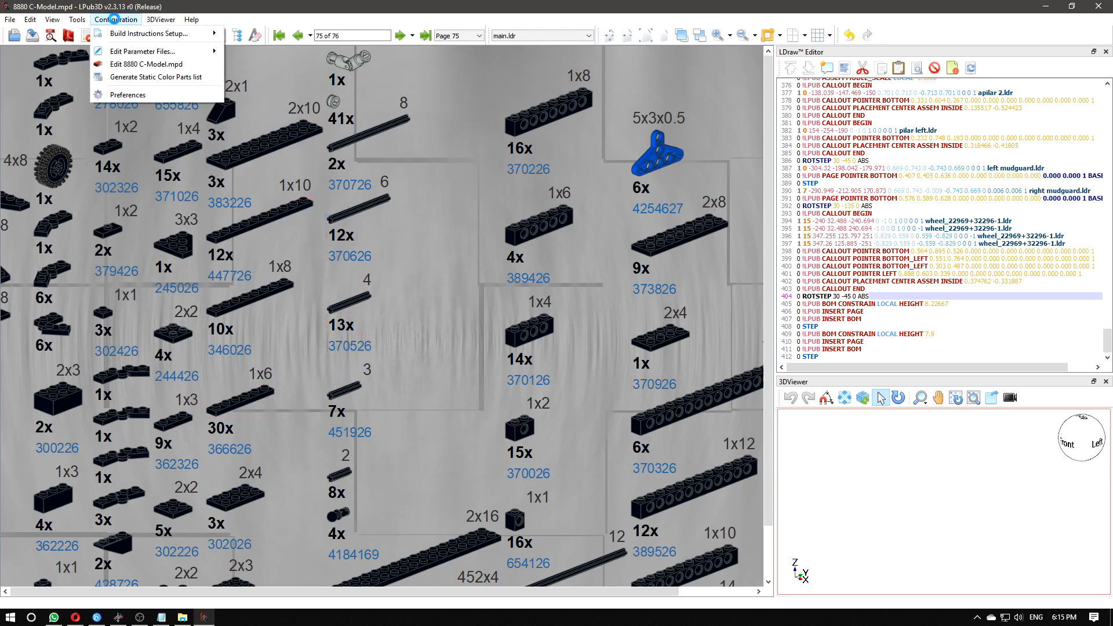
pyautogui.moveTo(174, 33)
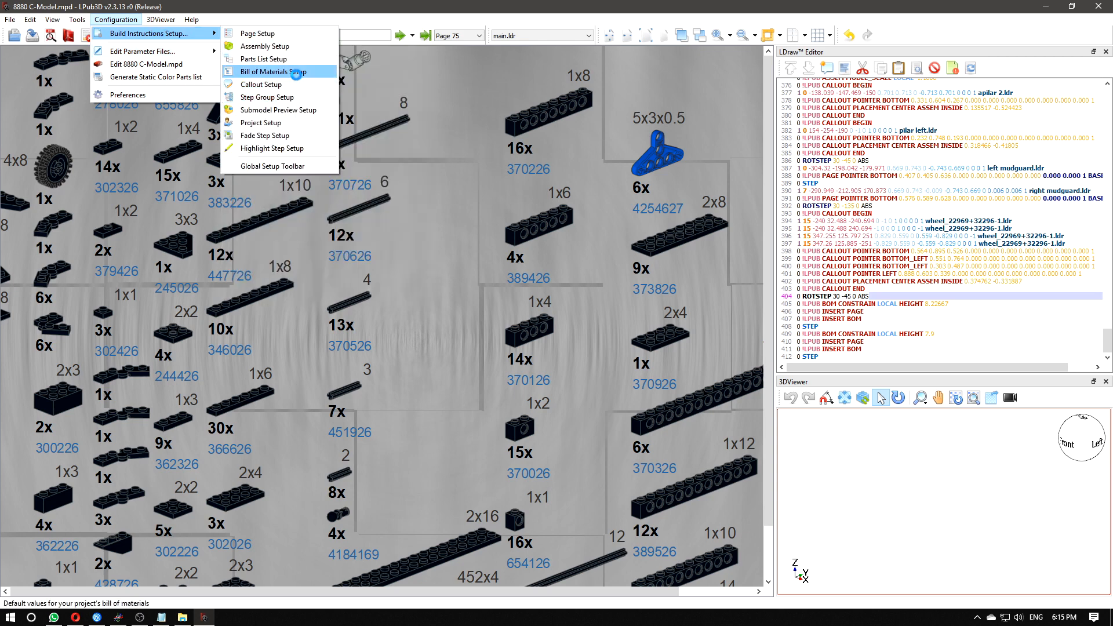
pyautogui.click(272, 71)
pyautogui.click(533, 141)
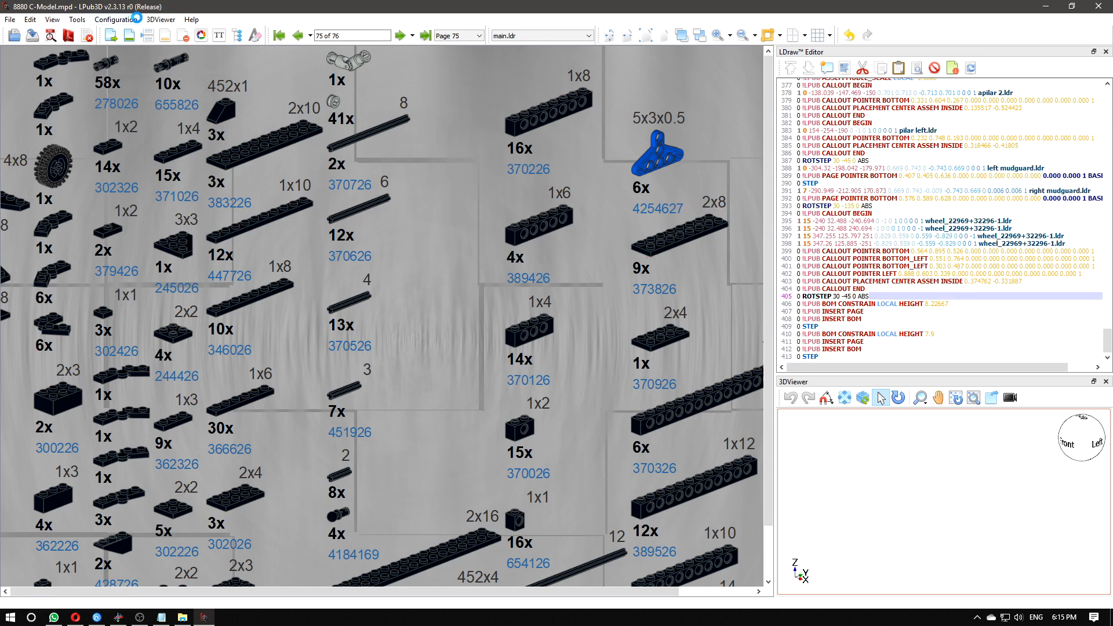
# - Try to set the bill of materials part element annotation back to BrickLink codes in the global setup
pyautogui.click(116, 19)
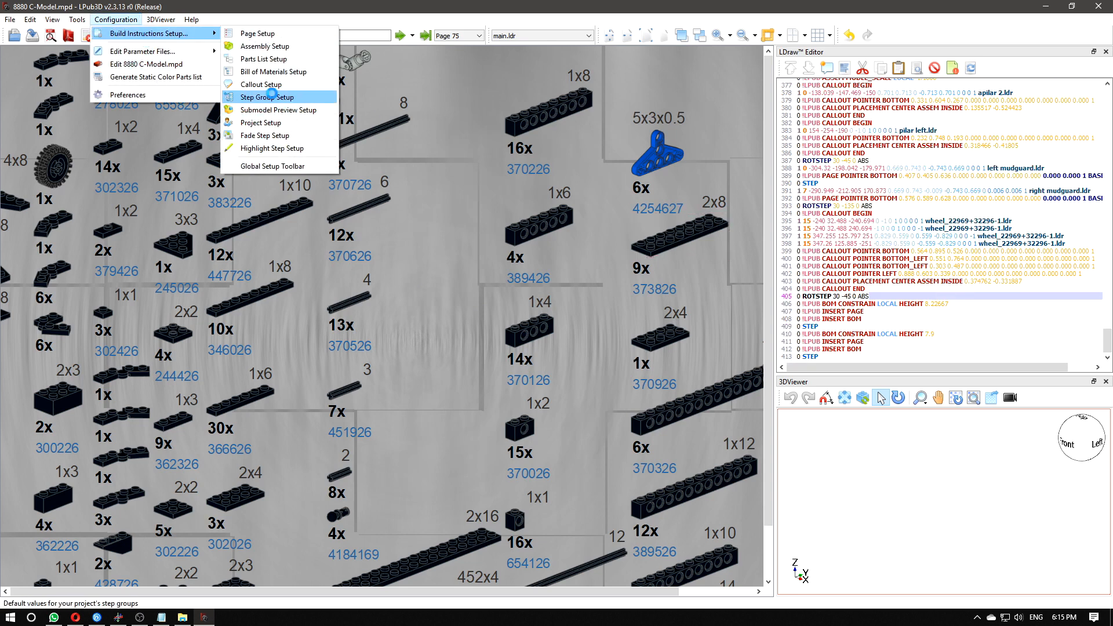
pyautogui.click(270, 72)
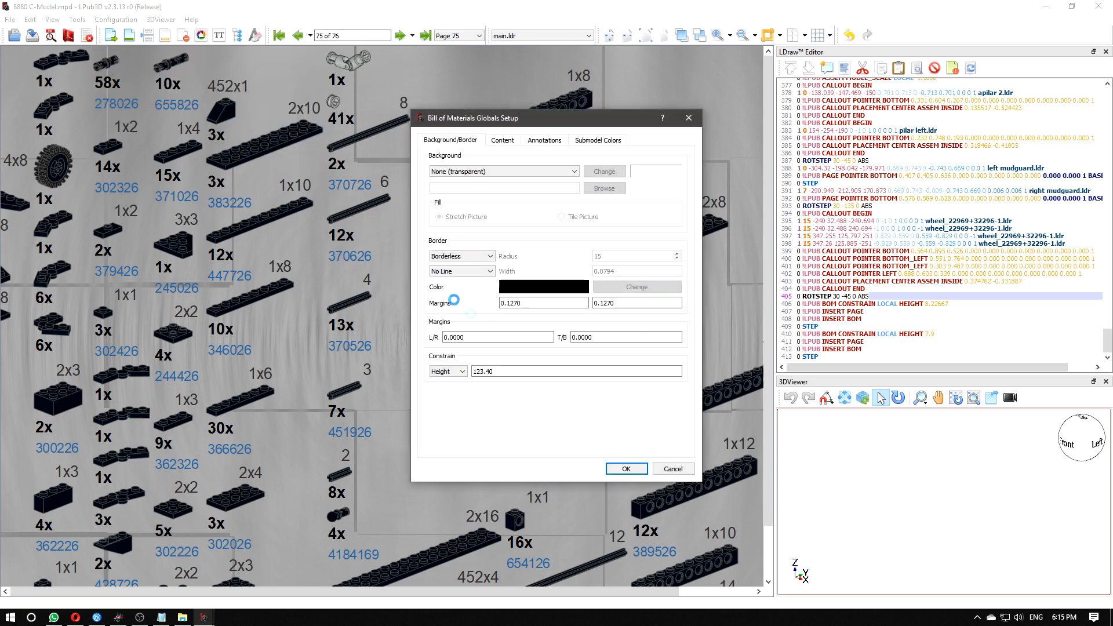
pyautogui.click(543, 141)
pyautogui.click(463, 295)
pyautogui.click(627, 467)
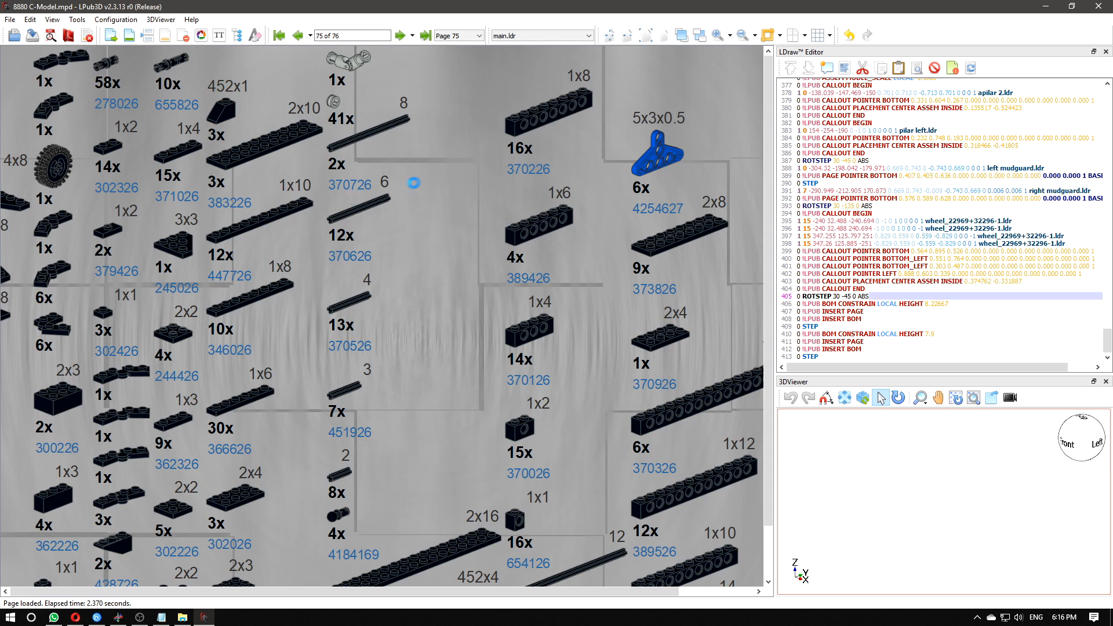
# - Go to page 76 and open the annotation options of the global bill of materials setup
pyautogui.click(116, 20)
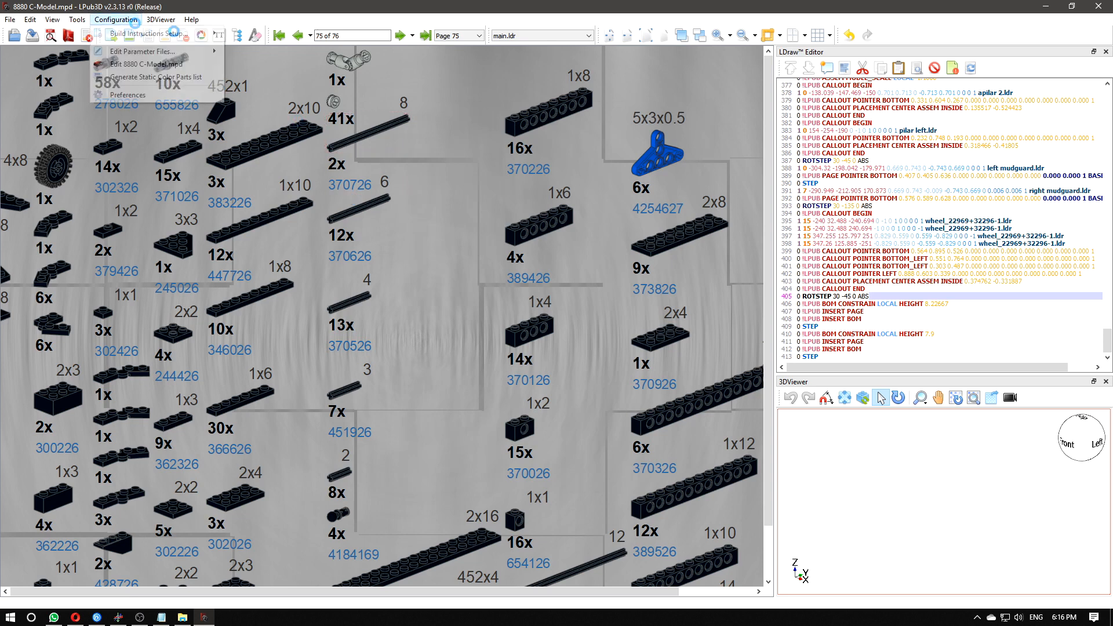
pyautogui.click(401, 39)
pyautogui.click(401, 39)
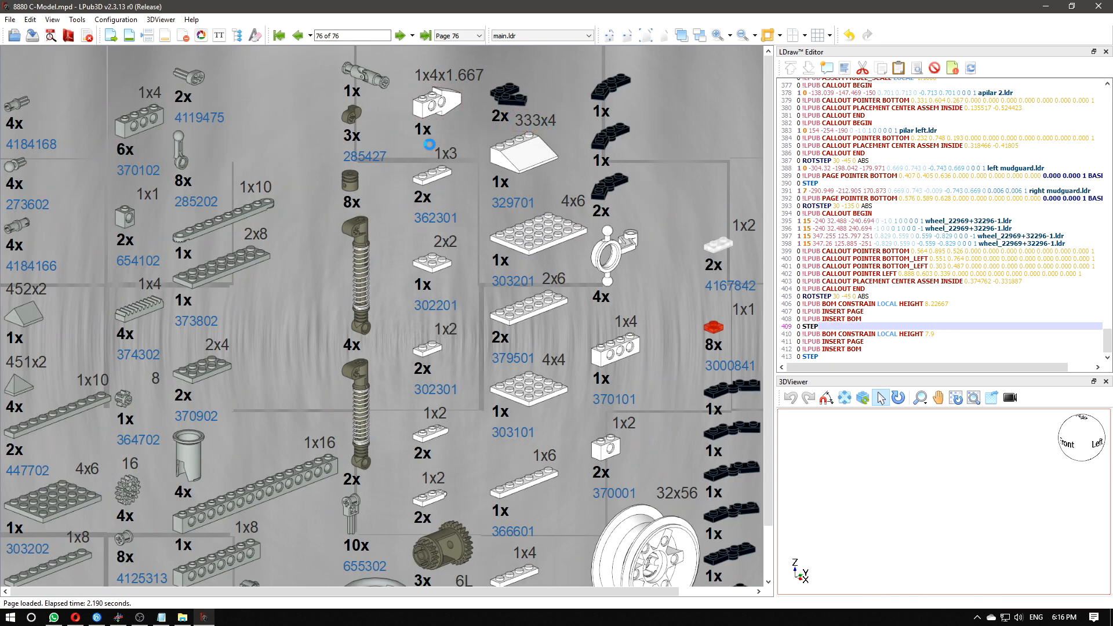
pyautogui.click(116, 19)
pyautogui.click(108, 19)
pyautogui.click(103, 18)
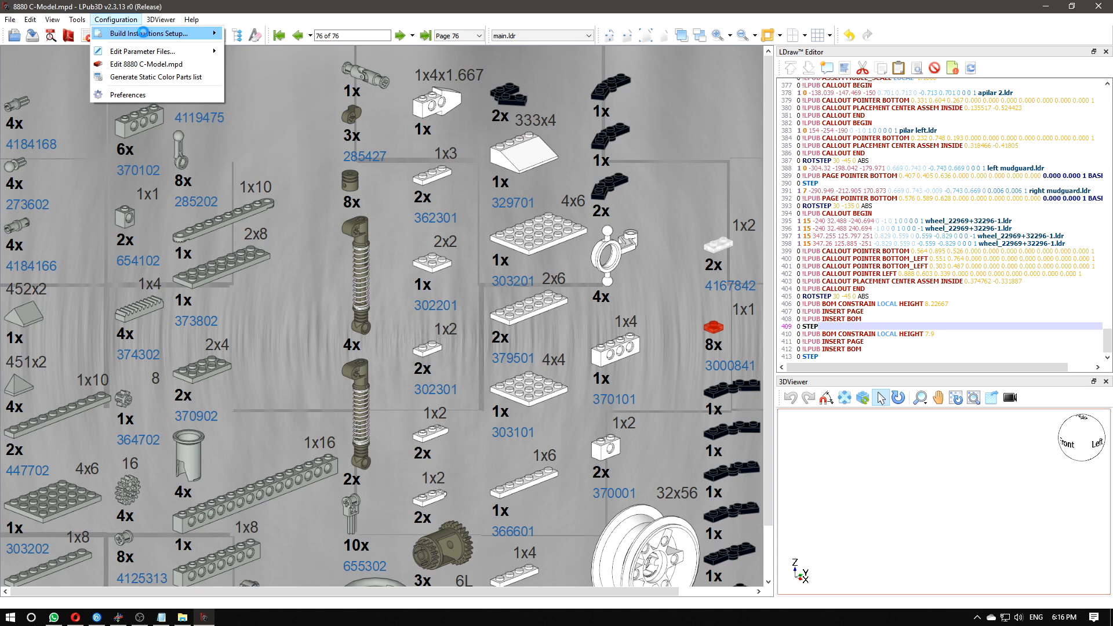
pyautogui.moveTo(165, 34)
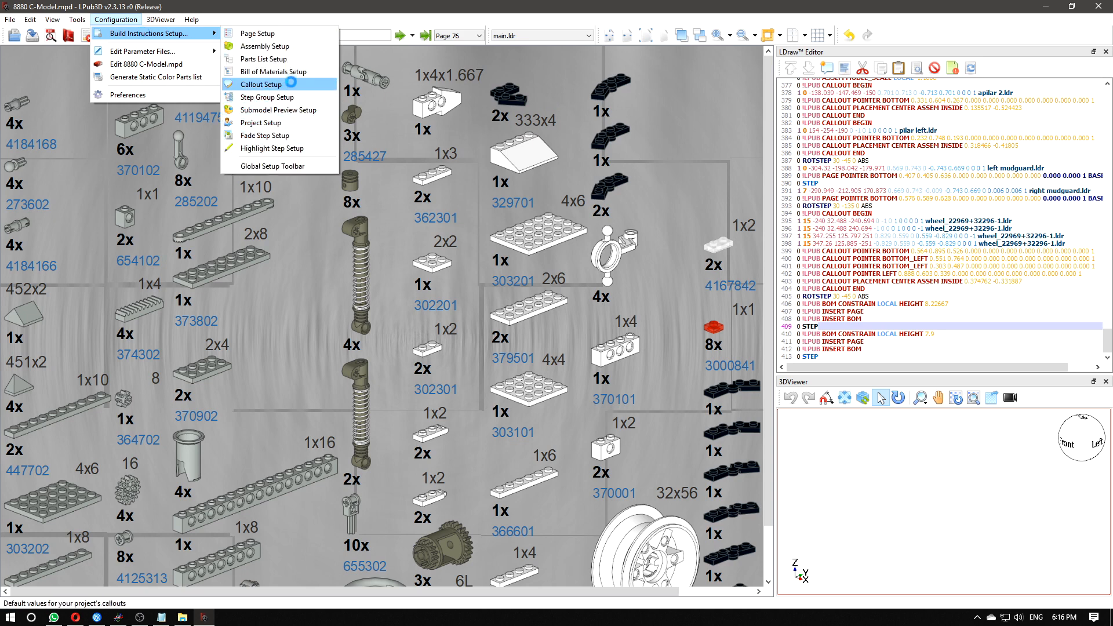
pyautogui.click(279, 71)
pyautogui.click(533, 139)
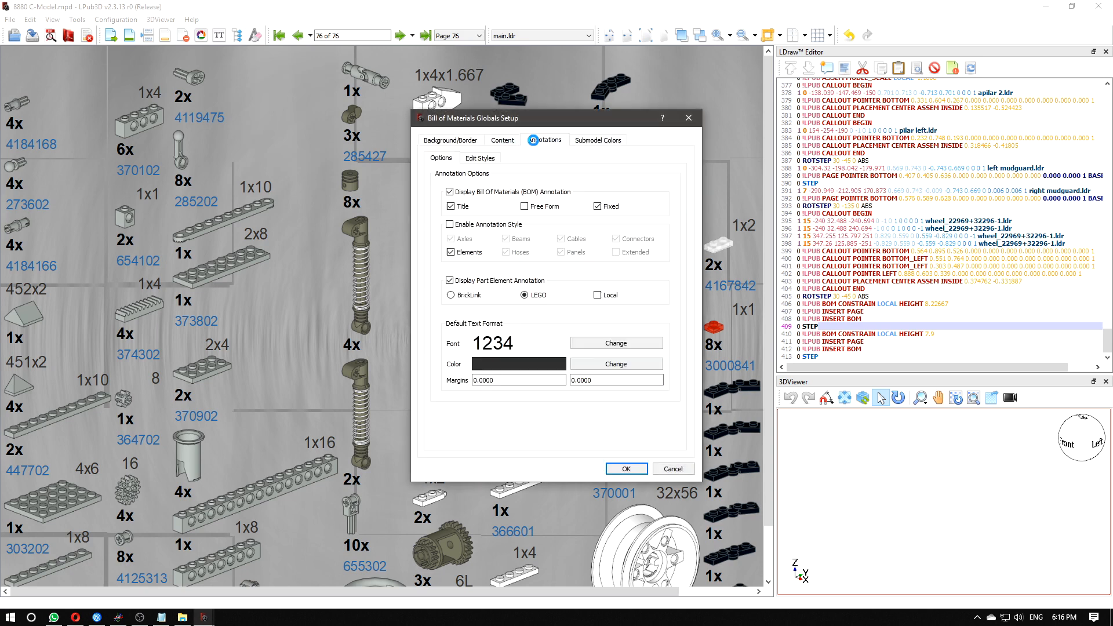
# - Turn off the part element annotation display for the bill of materials, review the remaining setup options and apply
pyautogui.click(449, 282)
pyautogui.click(481, 296)
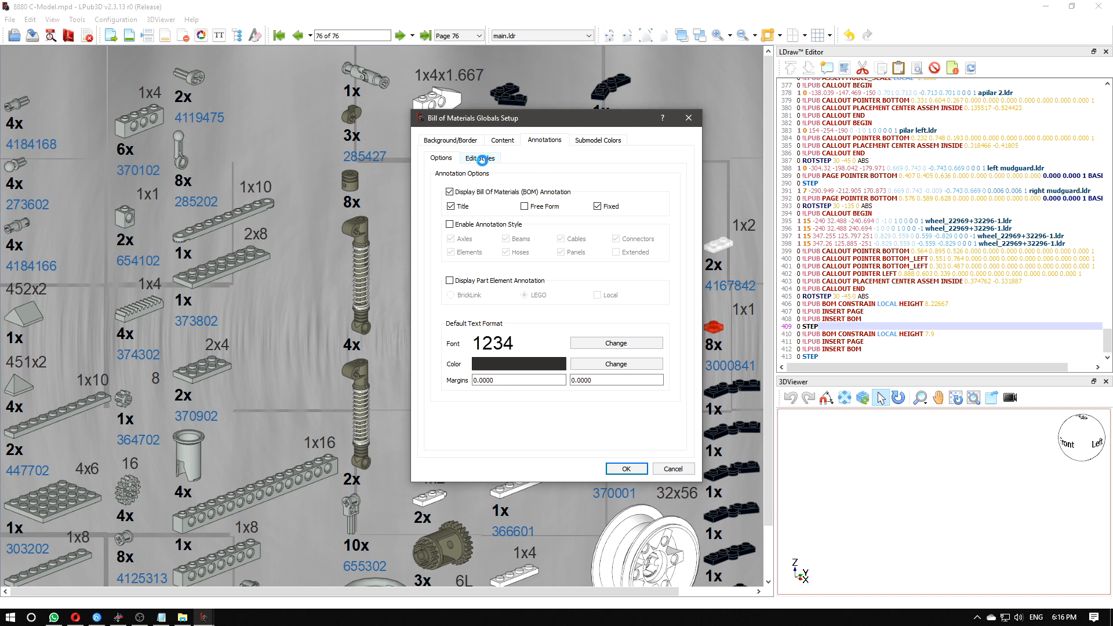
pyautogui.click(480, 158)
pyautogui.click(436, 160)
pyautogui.click(602, 142)
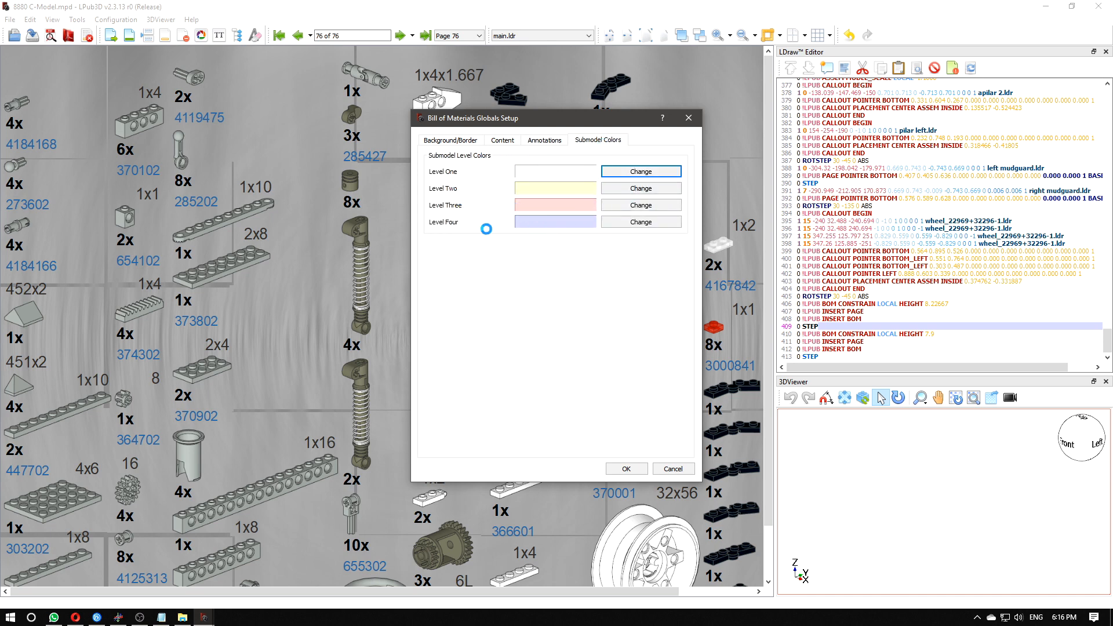
pyautogui.click(452, 141)
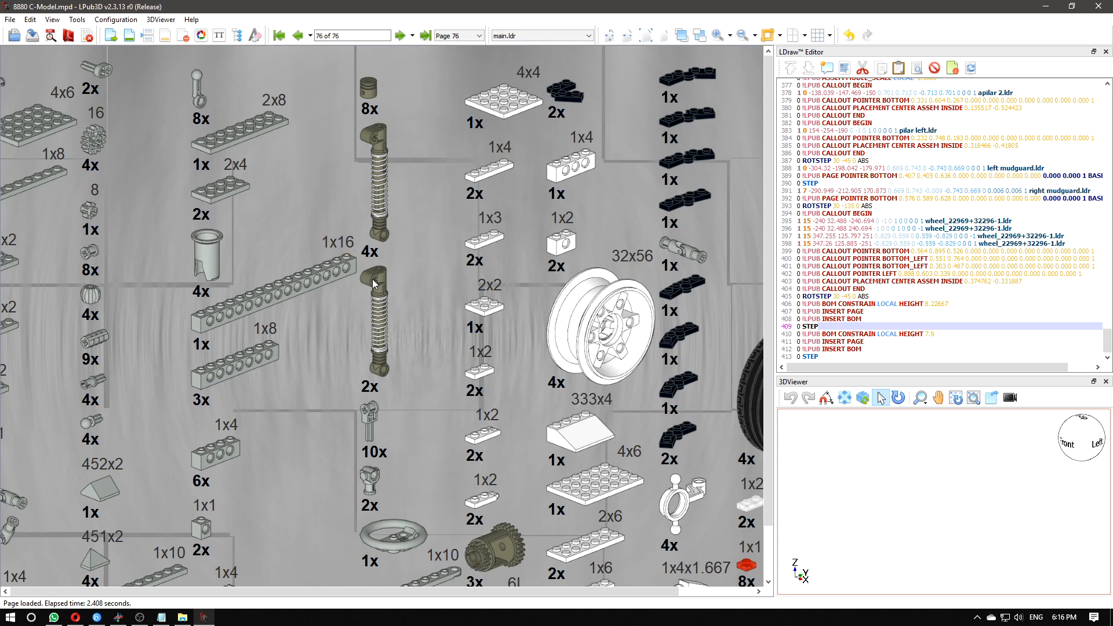
# - Compare how the bill of materials fits on pages 75 and 76
pyautogui.scroll(-4, 376, 219)
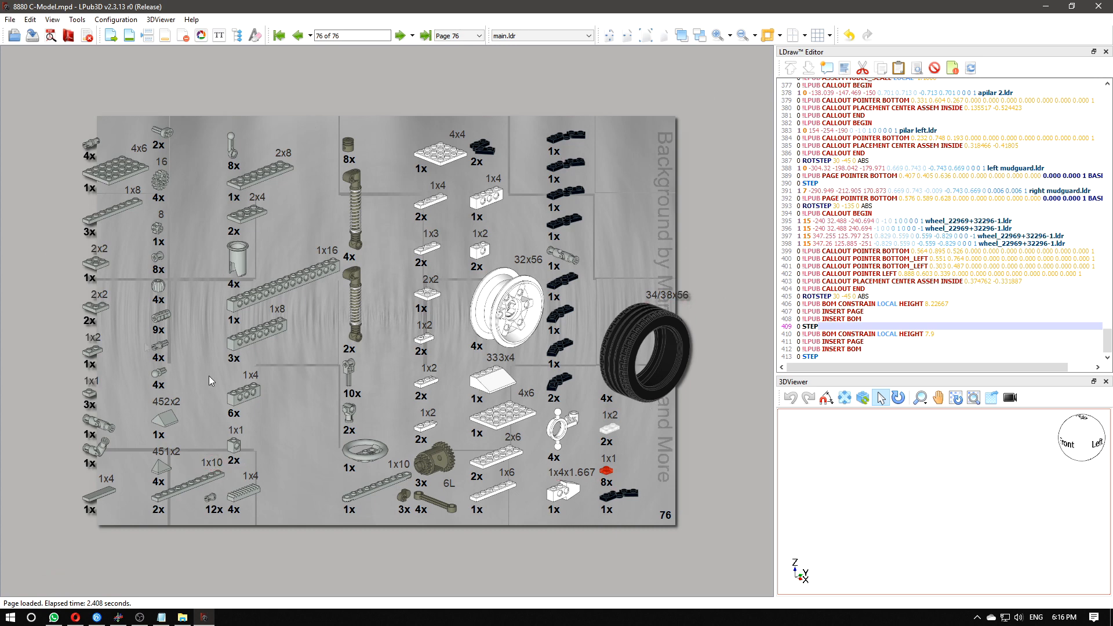
pyautogui.click(298, 36)
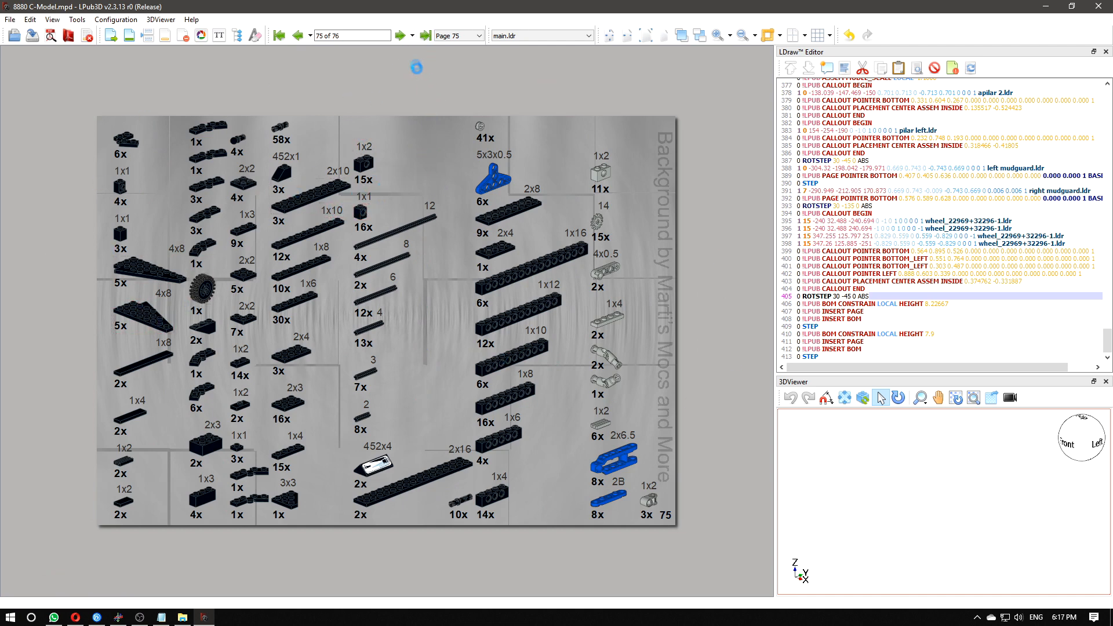
pyautogui.click(400, 35)
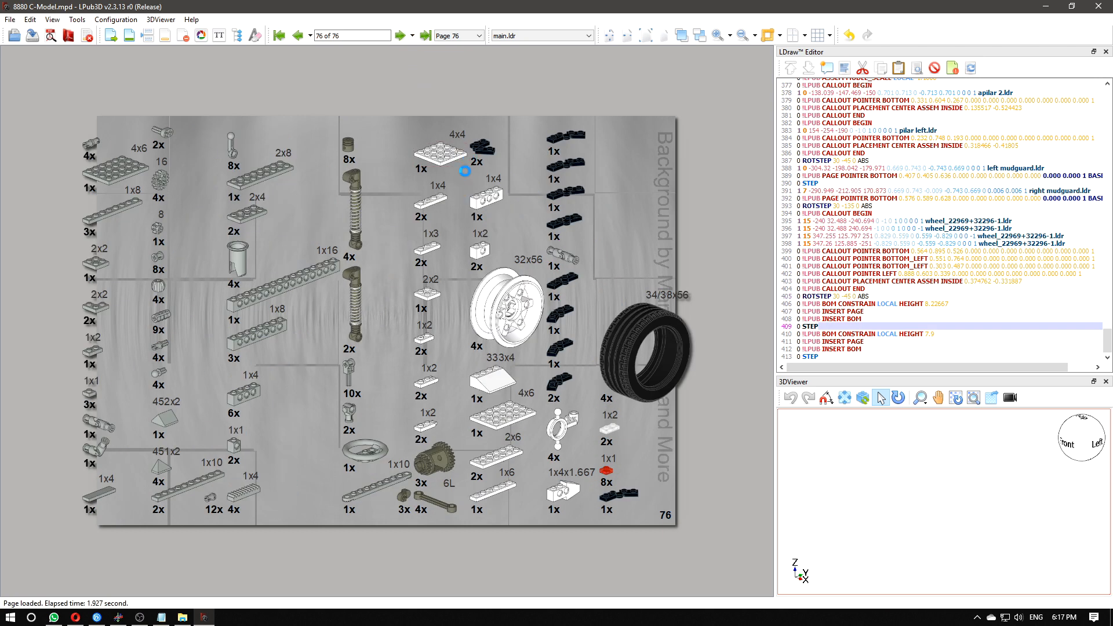
# - Set the global bill of materials part image scale to 0.70 and review pages 76 and 75 fitted to the view
pyautogui.click(116, 19)
pyautogui.moveTo(133, 33)
pyautogui.click(287, 74)
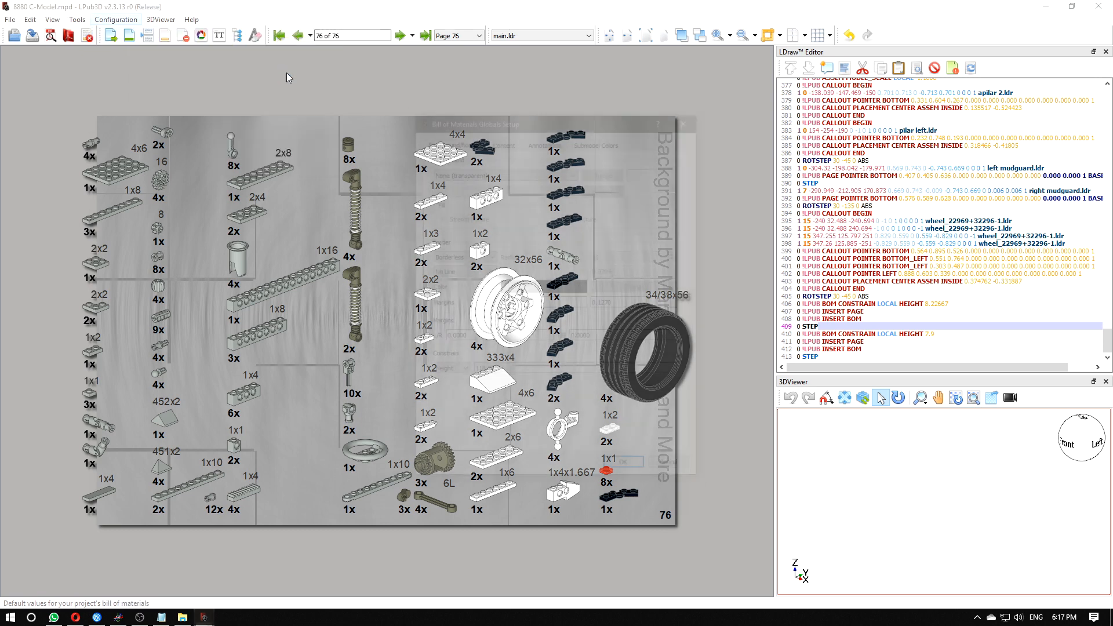
pyautogui.click(495, 140)
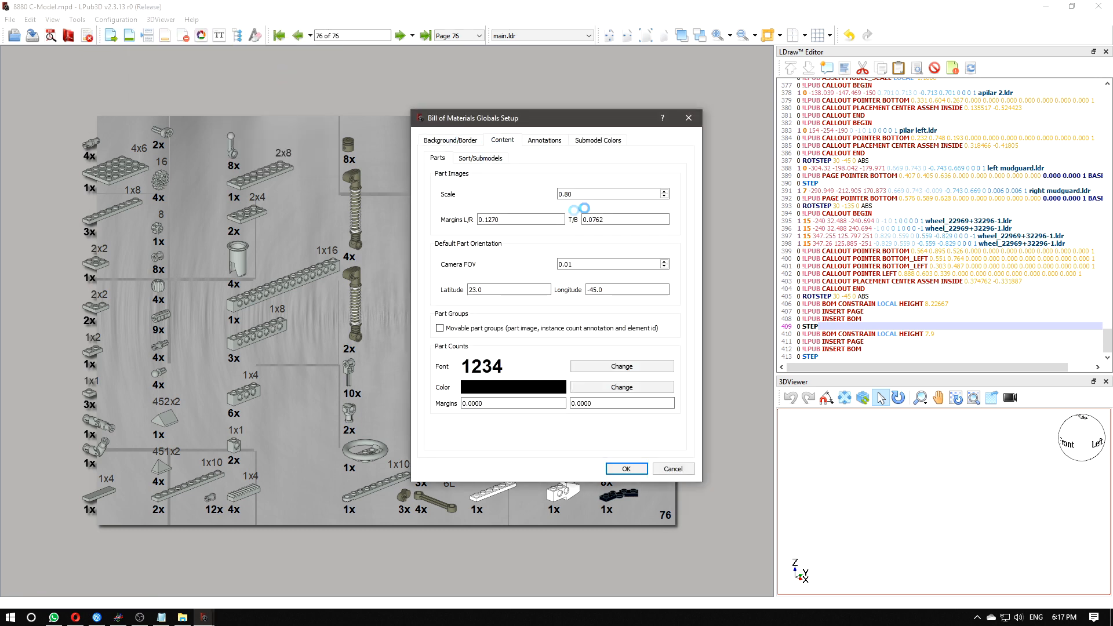
pyautogui.click(572, 194)
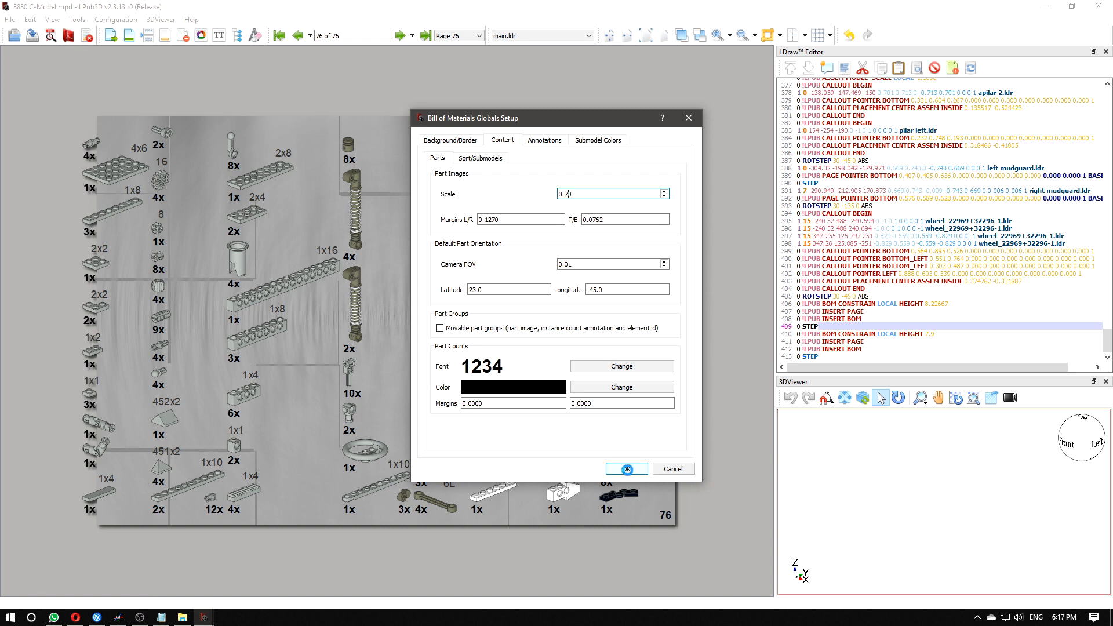
pyautogui.click(627, 469)
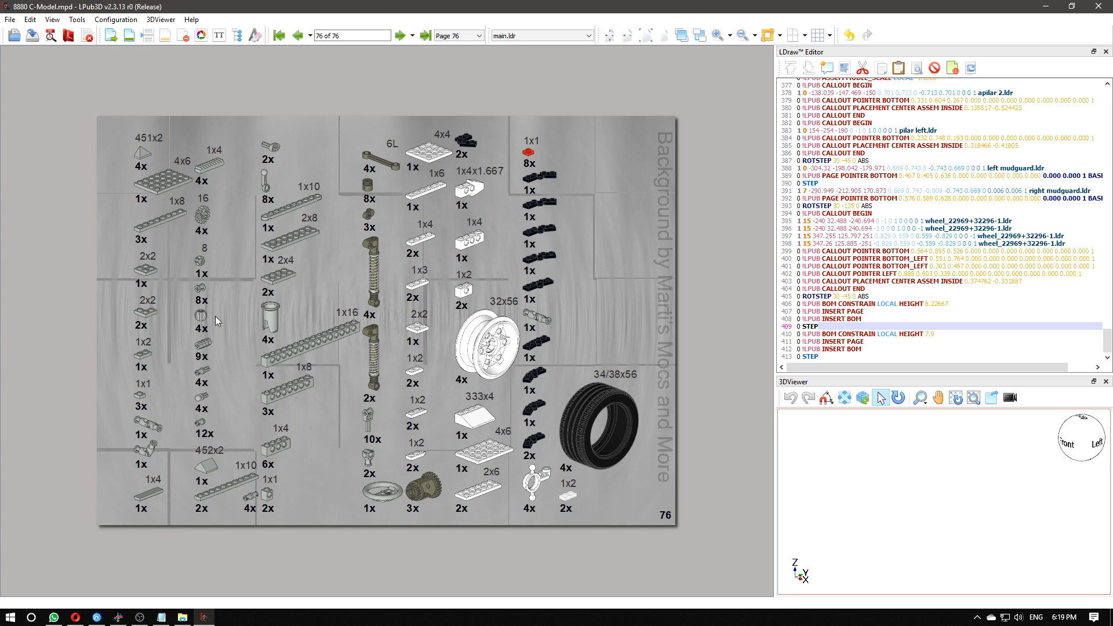
pyautogui.click(609, 37)
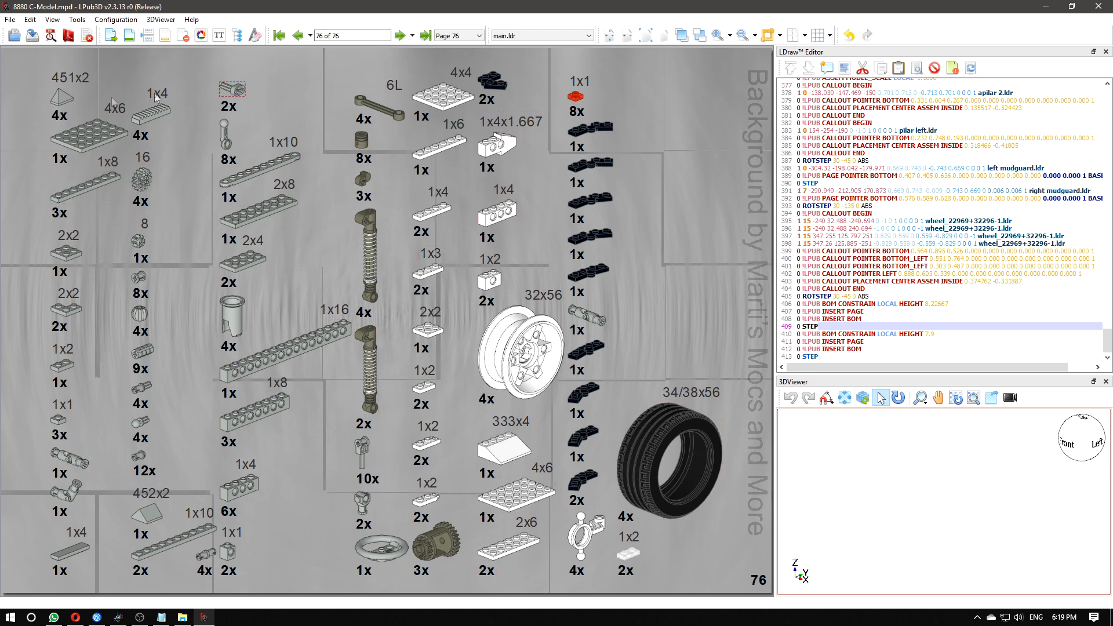
pyautogui.click(298, 36)
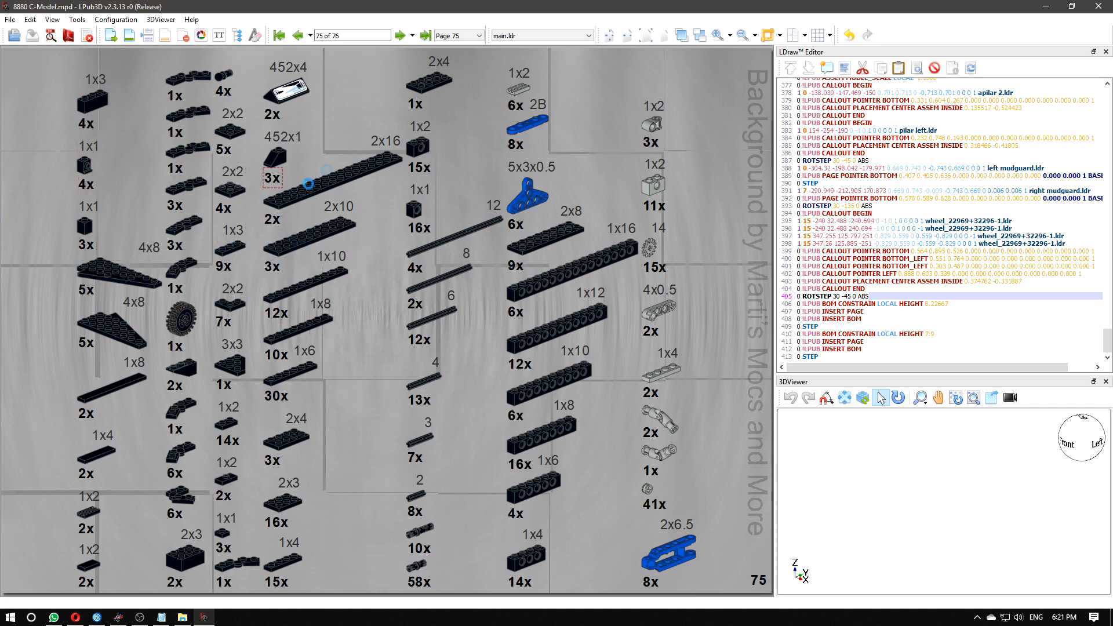
# - Go to page 1 and insert a front cover page before it
pyautogui.click(458, 35)
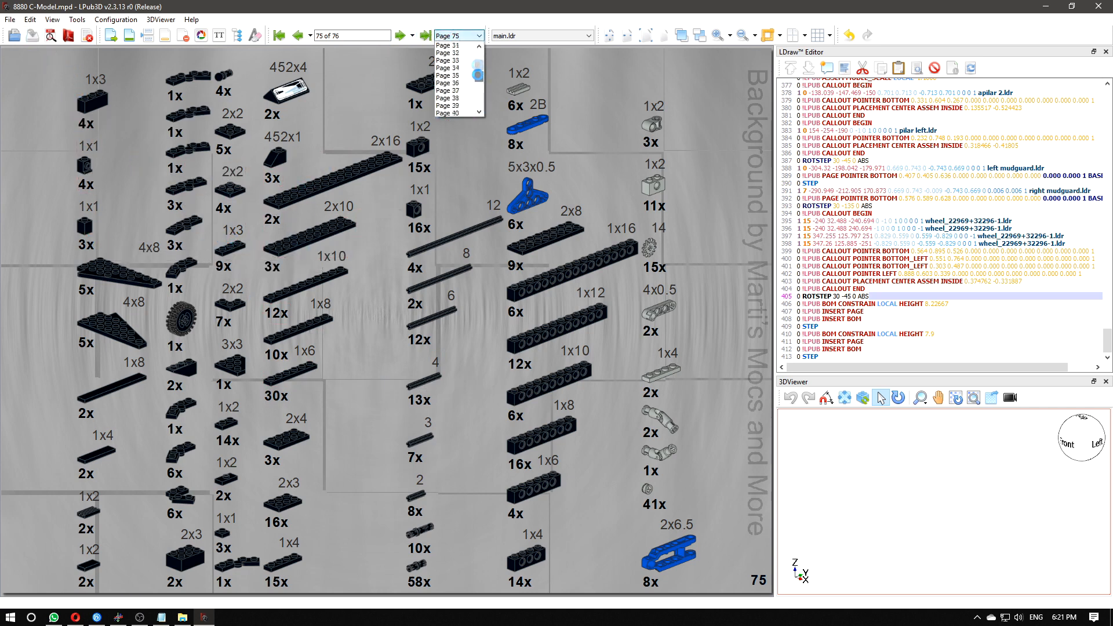
pyautogui.click(458, 46)
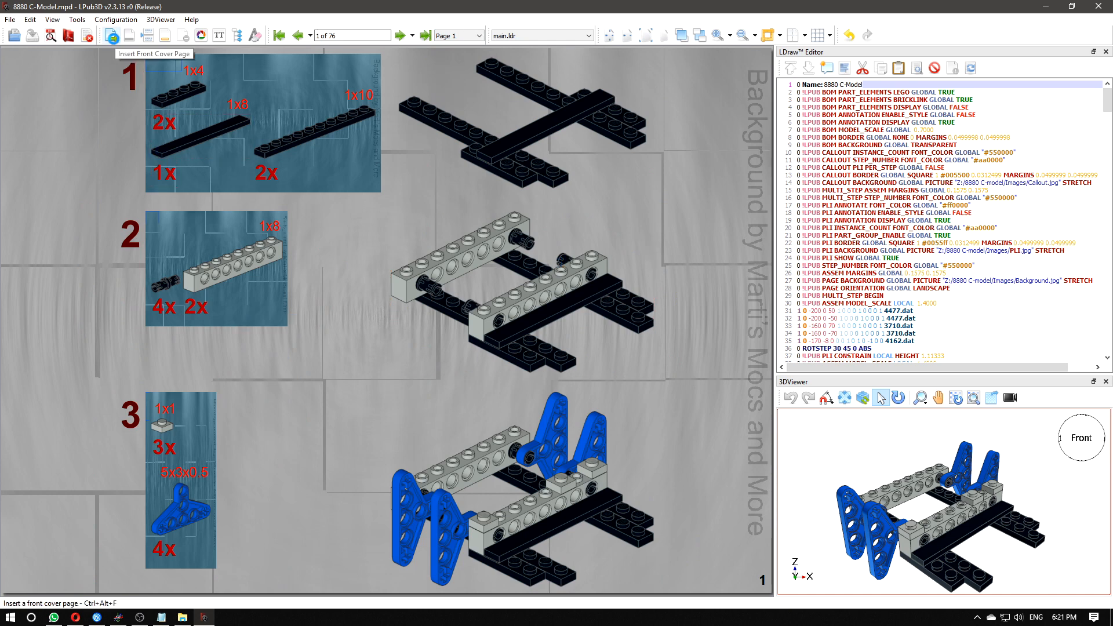
pyautogui.click(112, 36)
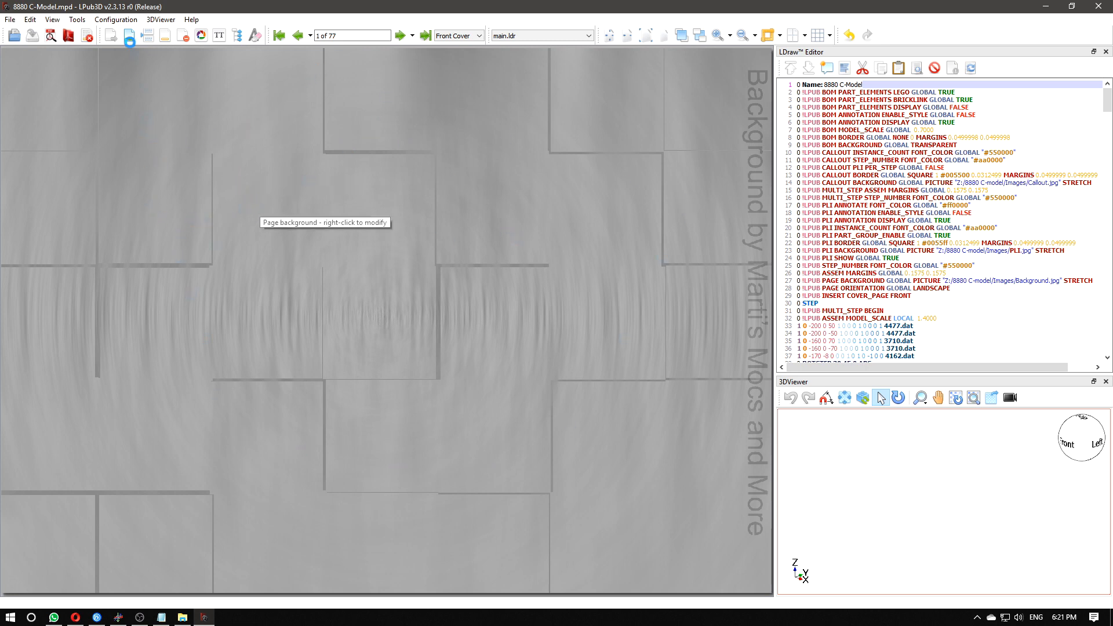
# - Examine the title, cover image, description and model ID/parts options in the global page setup
pyautogui.click(115, 19)
pyautogui.moveTo(121, 33)
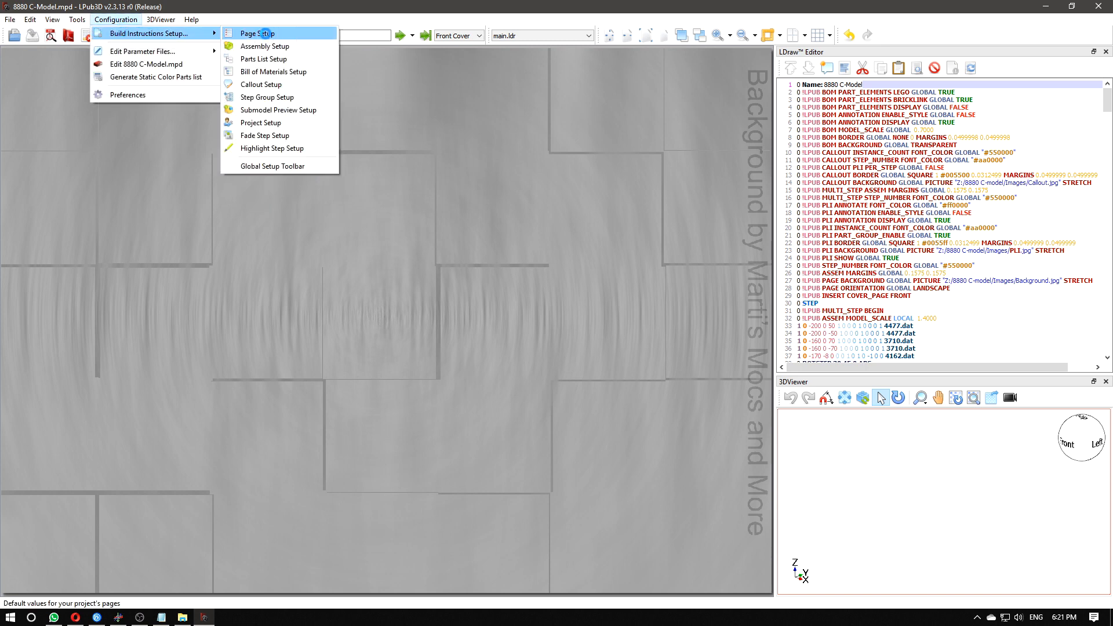
pyautogui.click(265, 33)
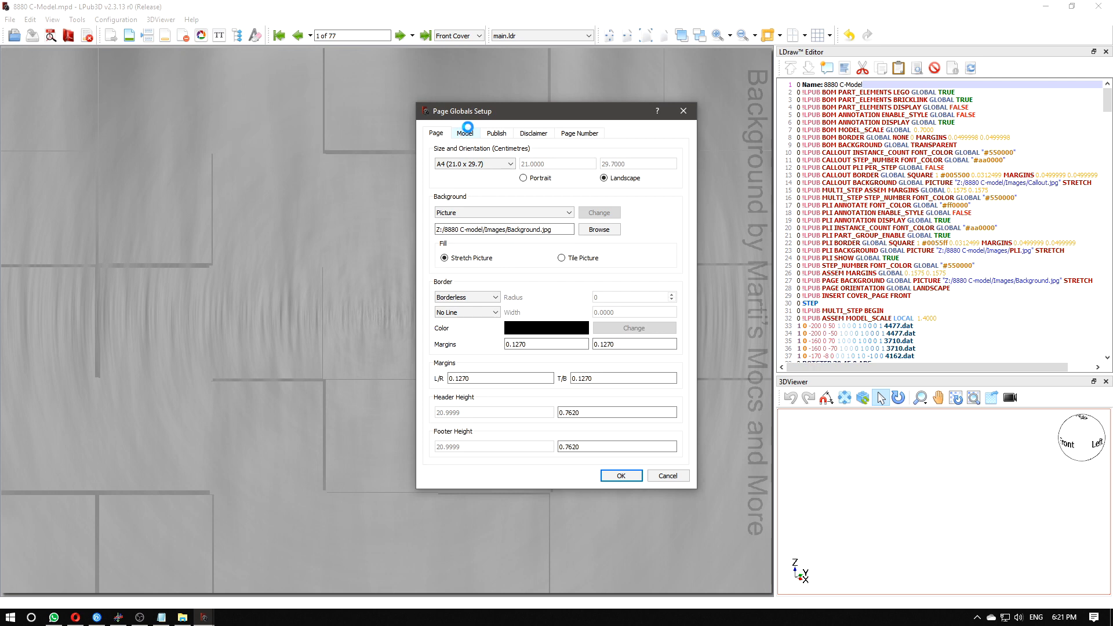
pyautogui.click(466, 132)
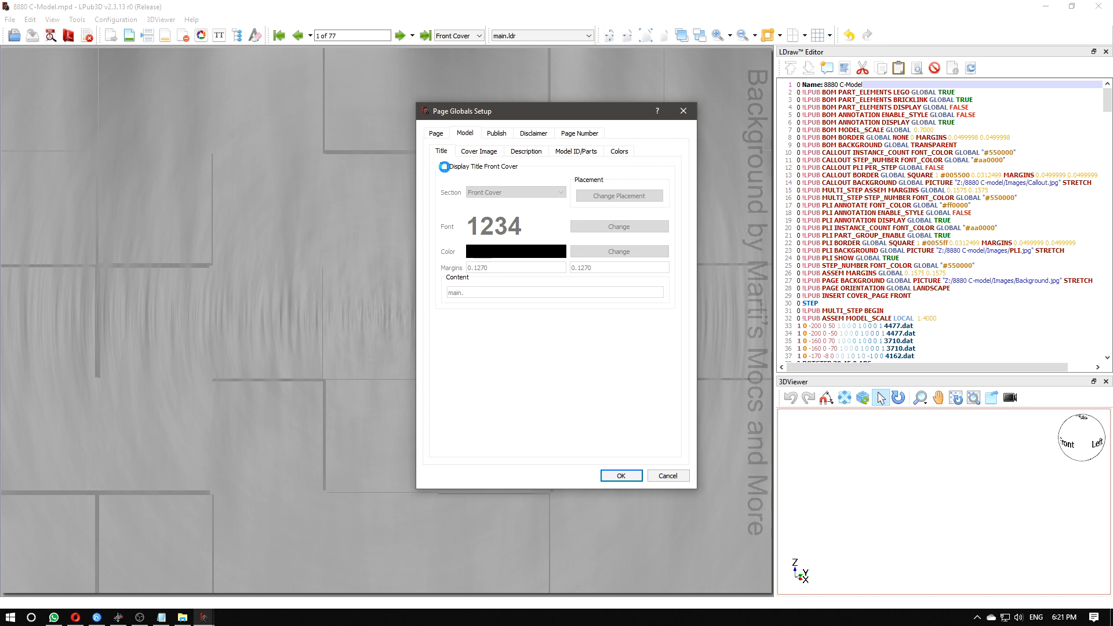
pyautogui.click(444, 167)
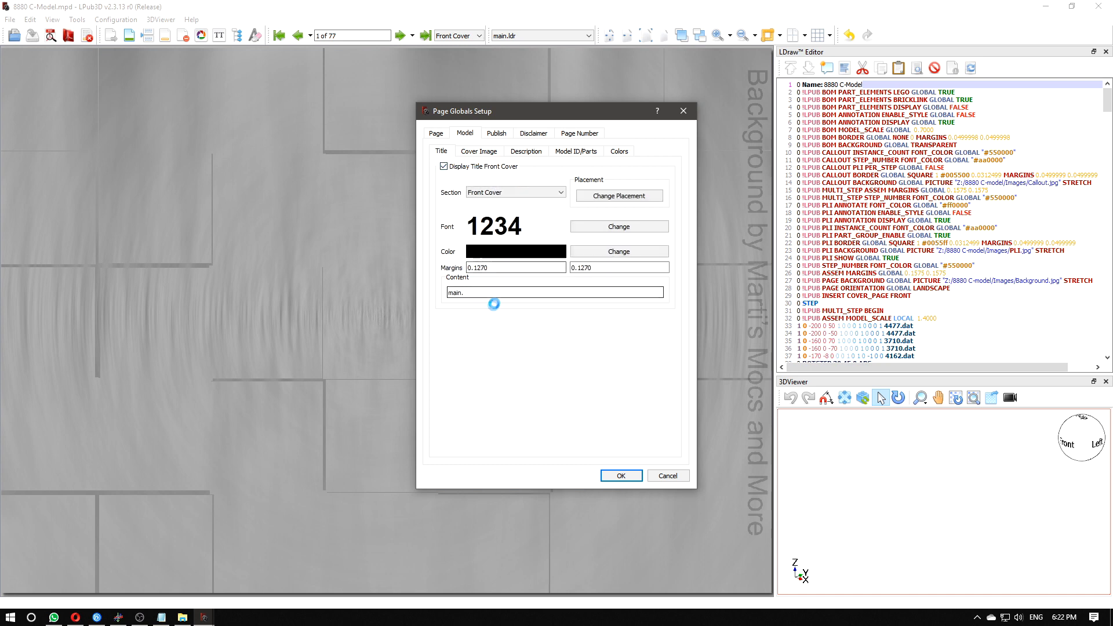
pyautogui.click(444, 167)
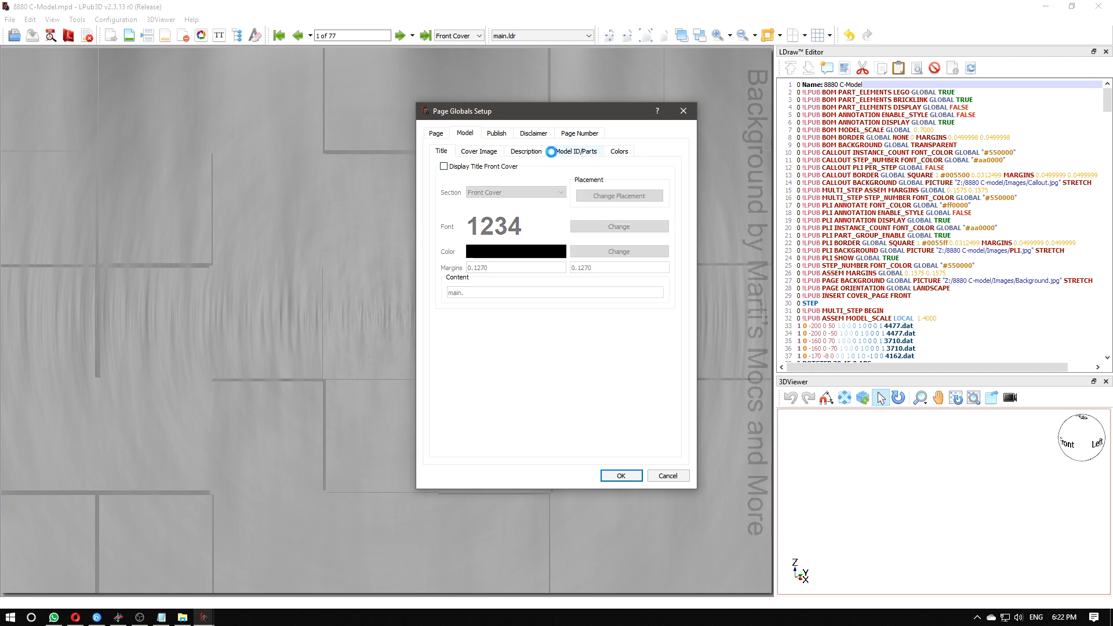
pyautogui.click(527, 152)
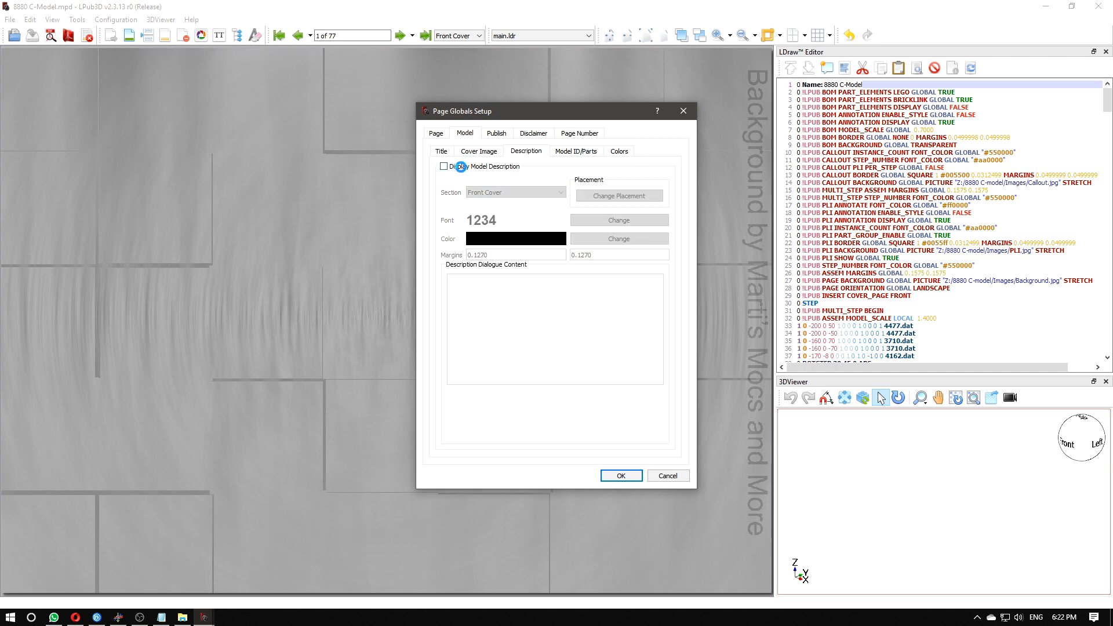
pyautogui.click(453, 152)
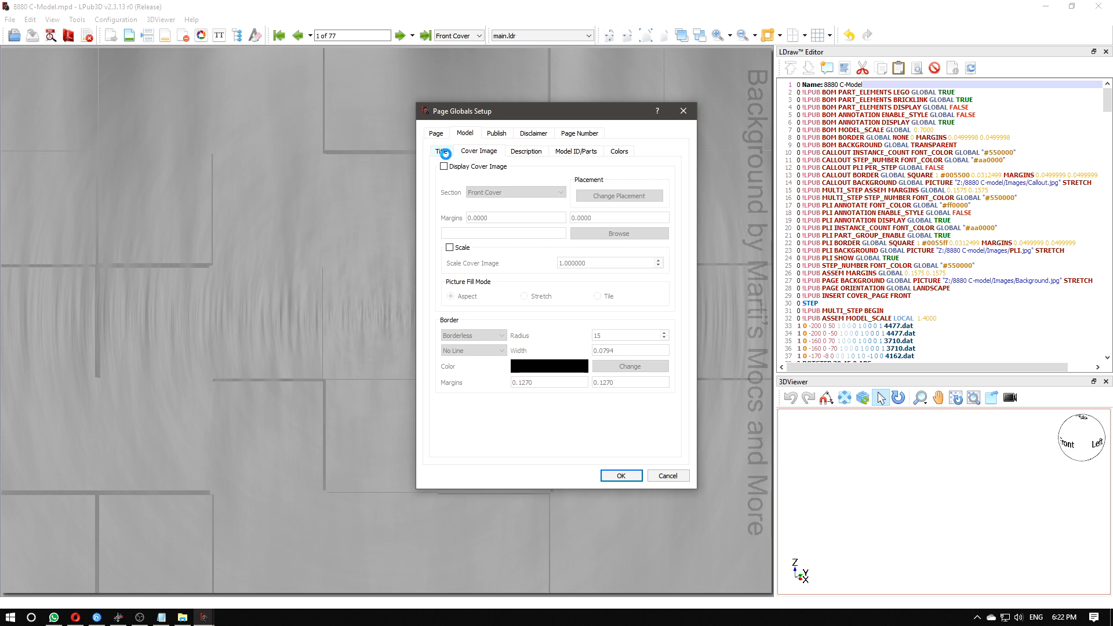
pyautogui.click(557, 152)
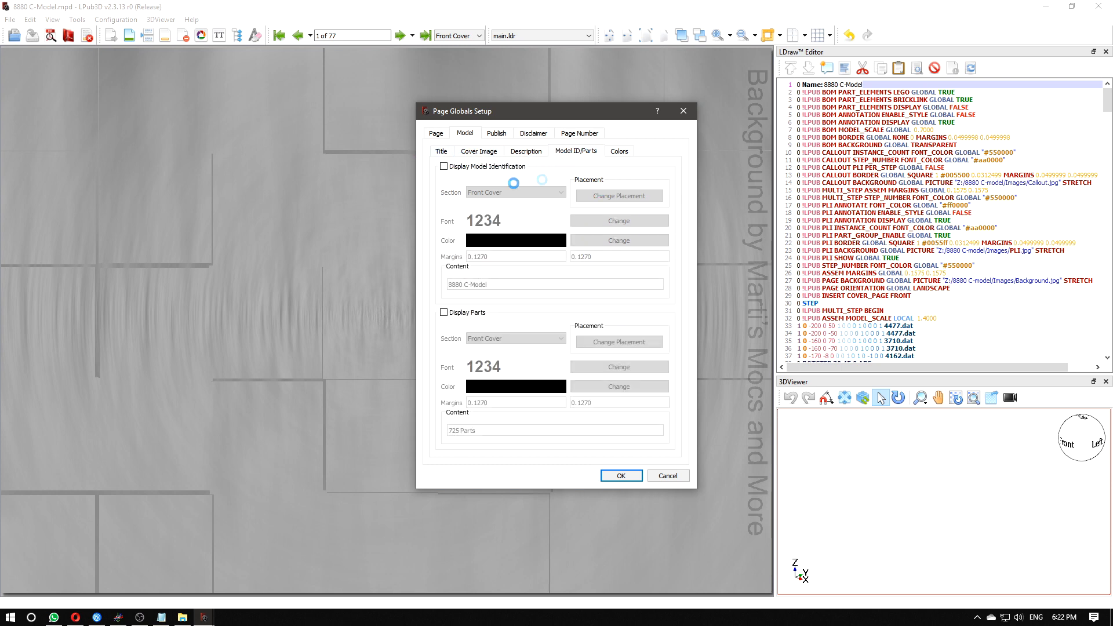
pyautogui.click(440, 151)
pyautogui.click(576, 152)
# - Enable the front cover's model identification and parts displays, and set the model identification color to red #aa0000
pyautogui.click(444, 167)
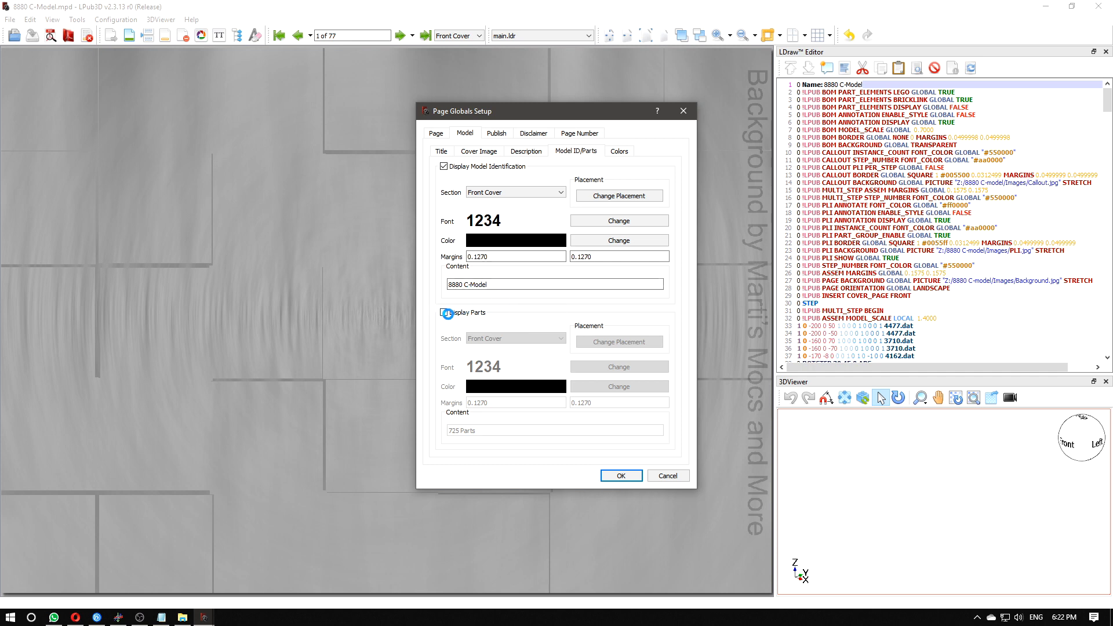
pyautogui.click(446, 313)
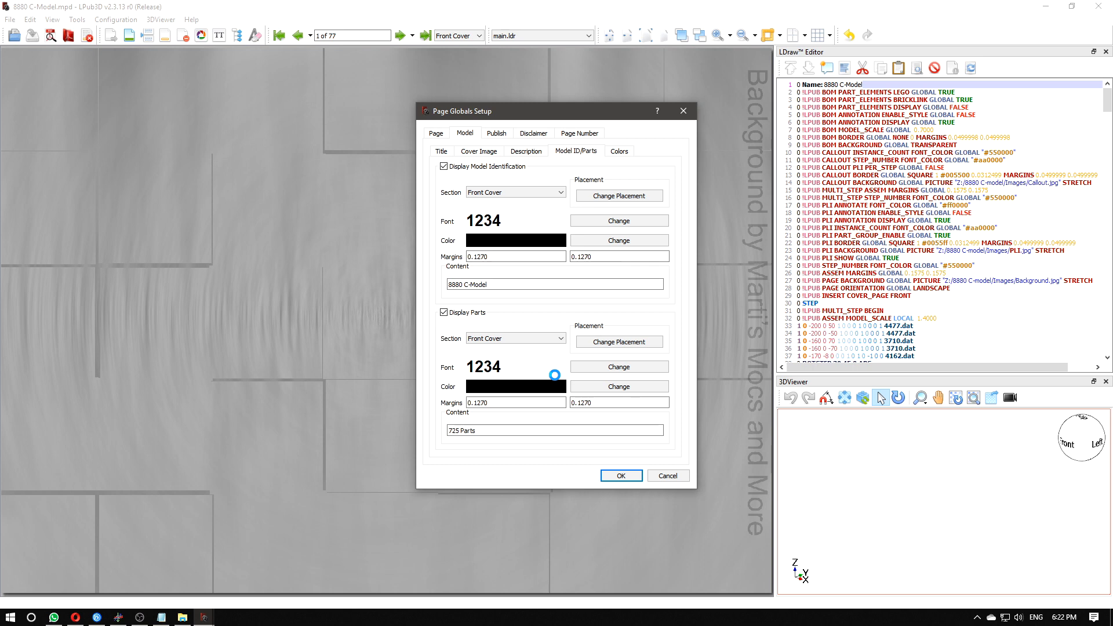
pyautogui.click(595, 239)
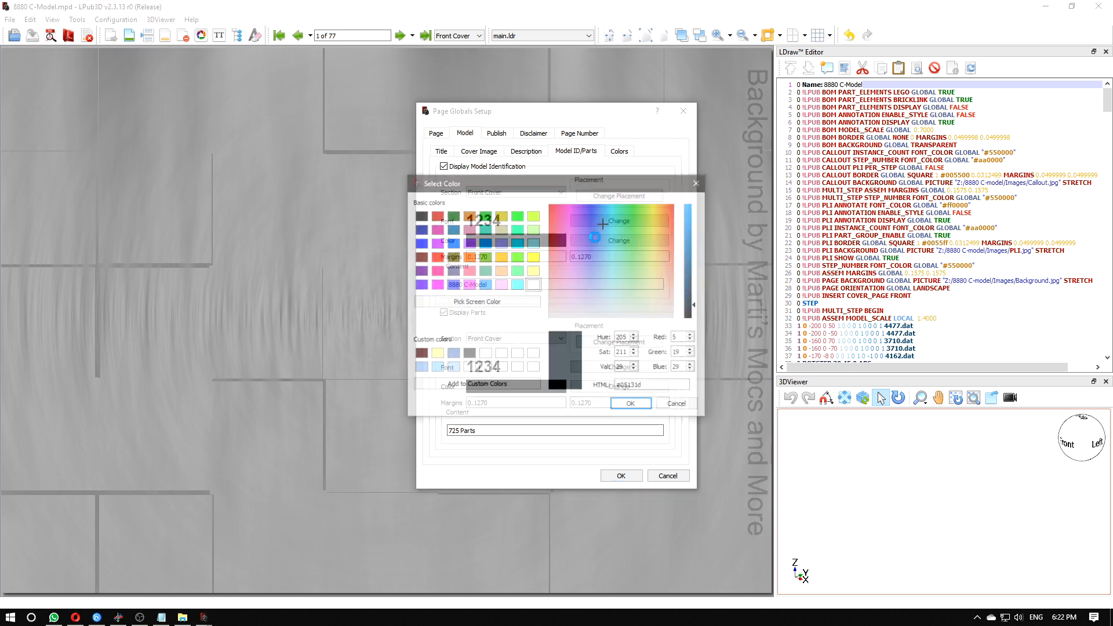
pyautogui.click(422, 253)
pyautogui.click(637, 404)
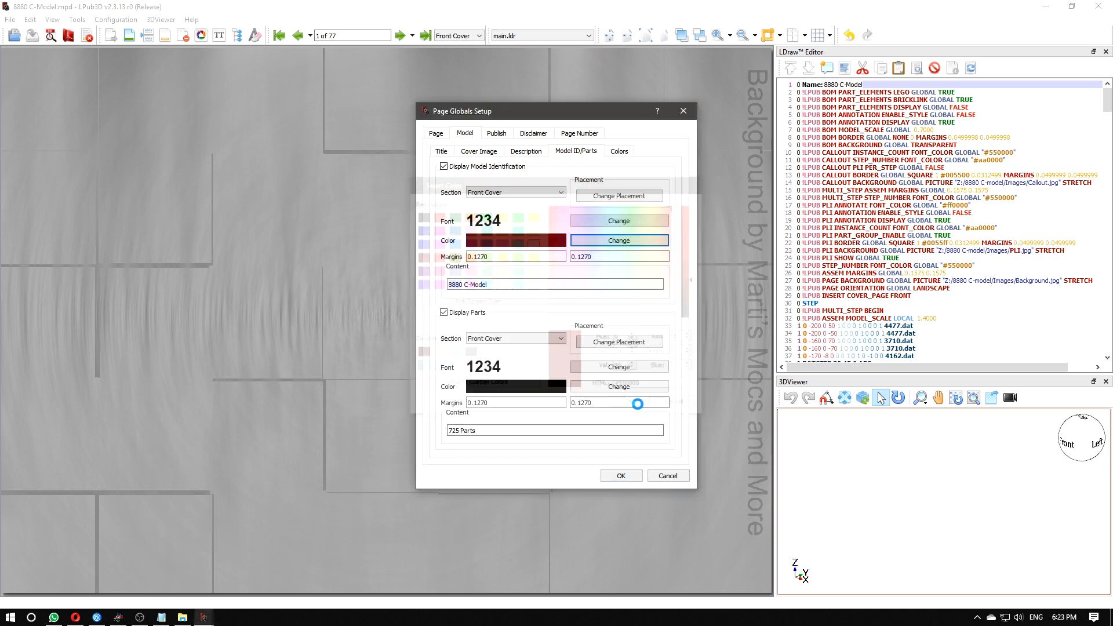
pyautogui.click(619, 240)
pyautogui.click(436, 215)
pyautogui.click(632, 406)
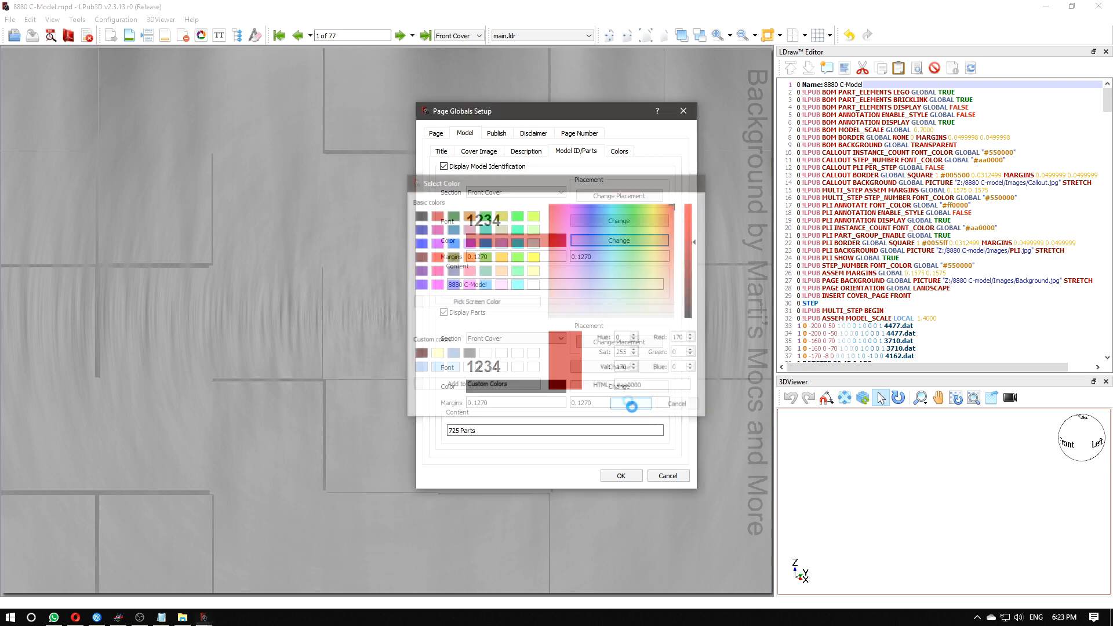
# - Set the front cover's parts text color to dark red and try to apply the page setup
pyautogui.click(606, 390)
pyautogui.click(420, 257)
pyautogui.click(632, 405)
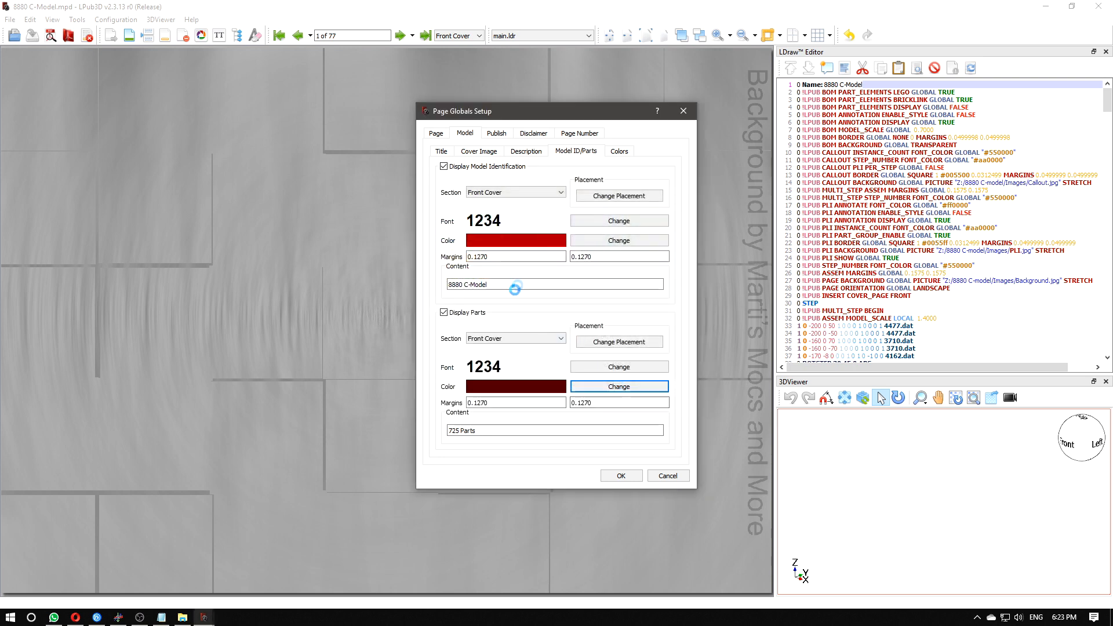
pyautogui.click(616, 475)
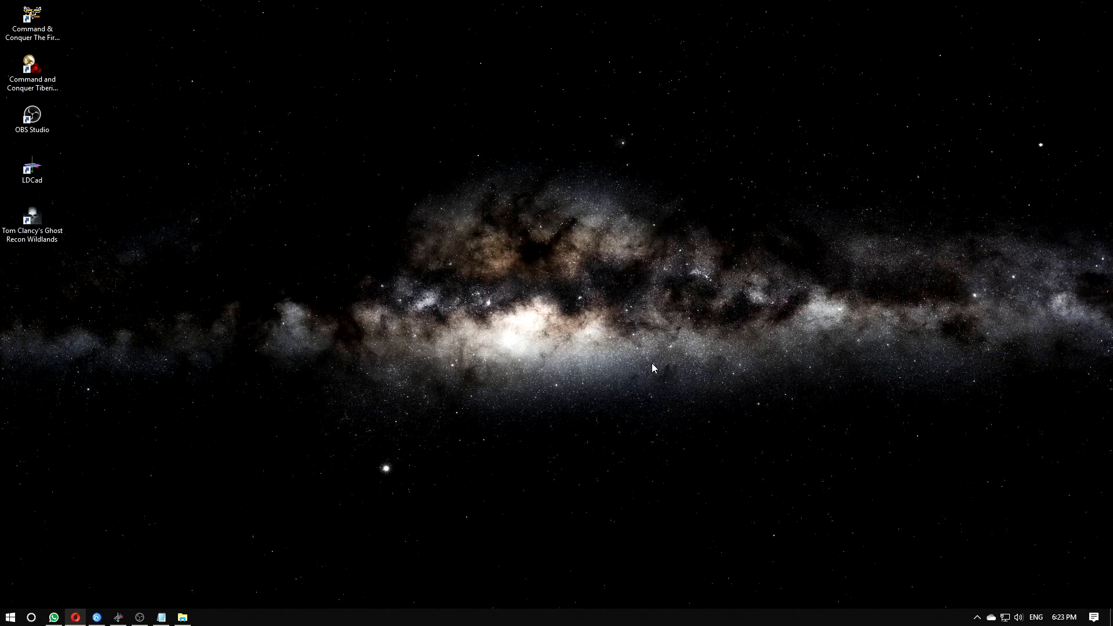
# - Start LPub3D again and reopen the 8880 C-Model.mpd file
pyautogui.press('super')
pyautogui.write('lp')
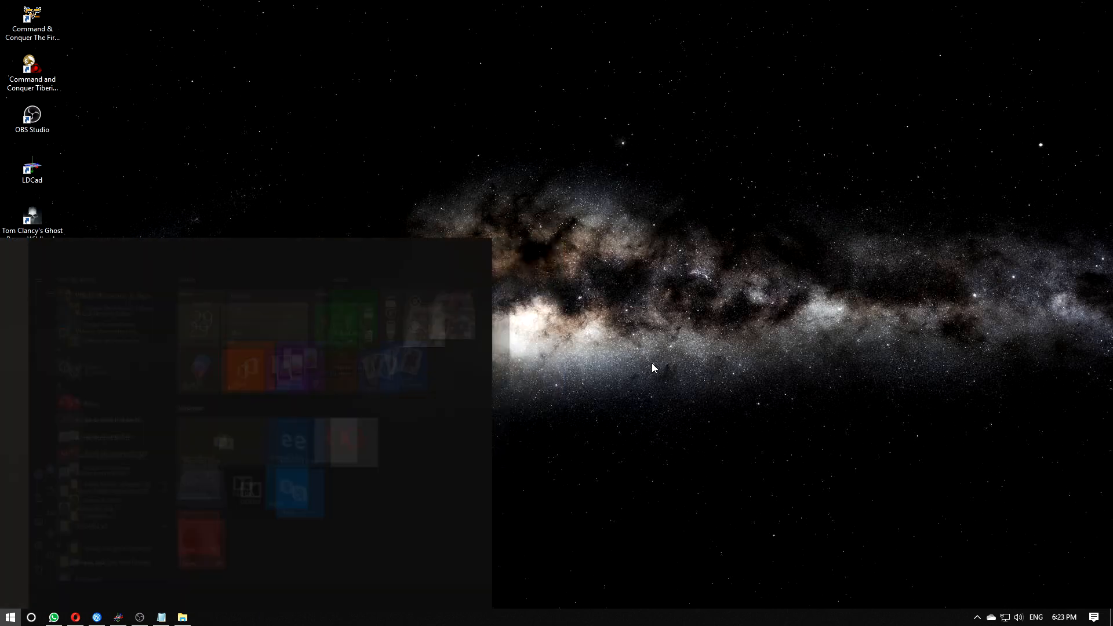
pyautogui.press('Return')
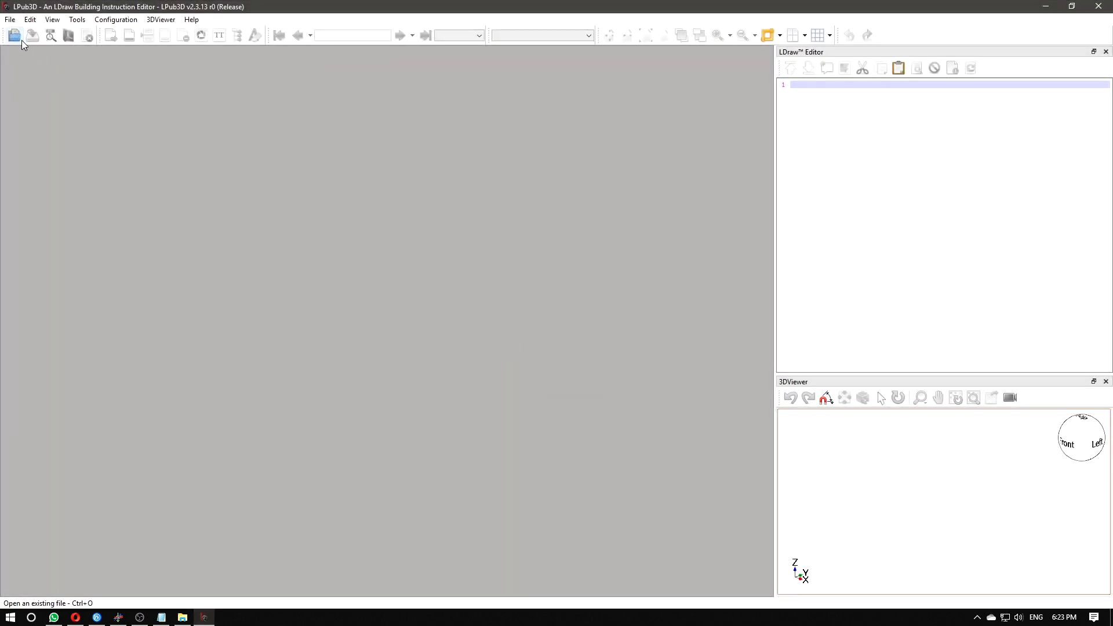
pyautogui.click(20, 37)
pyautogui.doubleClick(196, 145)
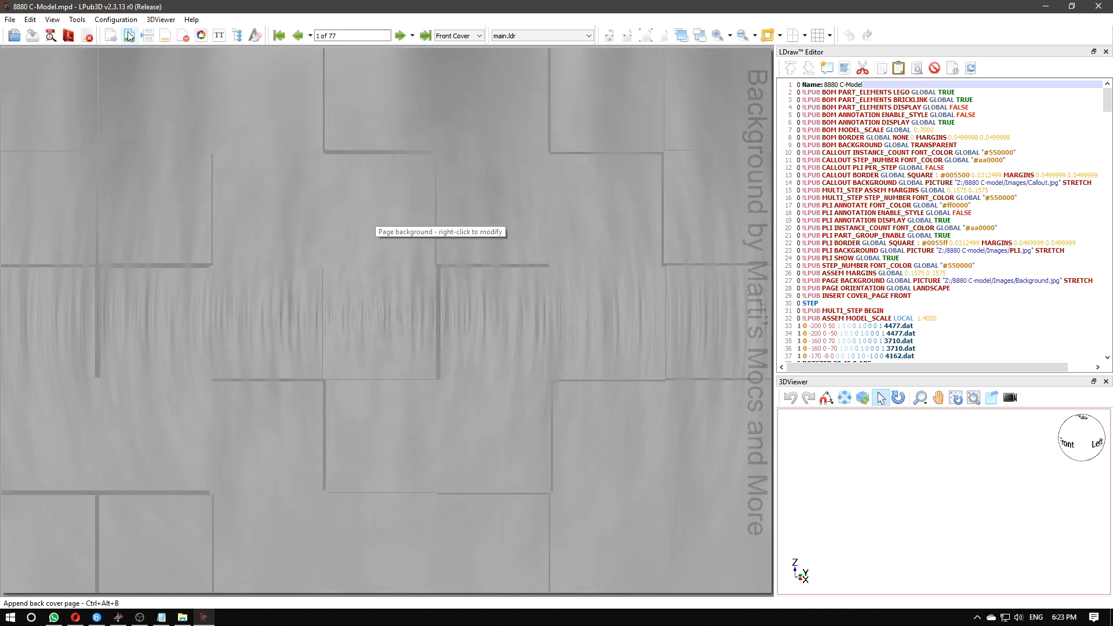
# - Try to apply the global page setup with only the model identification and parts displays enabled, keeping their default colors
pyautogui.click(116, 19)
pyautogui.moveTo(145, 30)
pyautogui.click(256, 30)
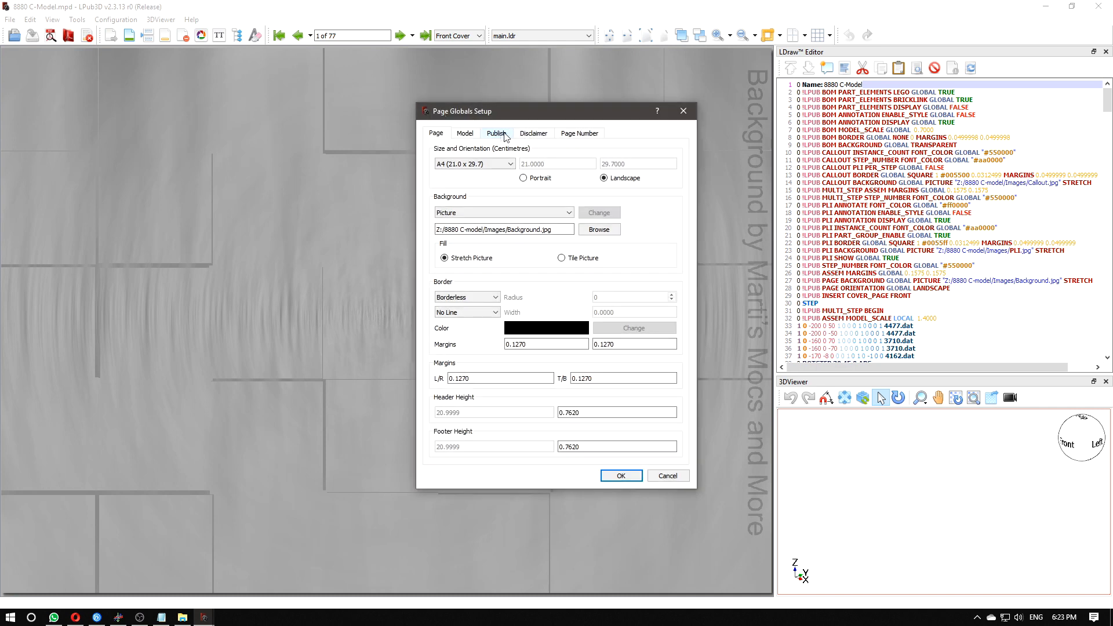
pyautogui.click(467, 134)
pyautogui.click(567, 152)
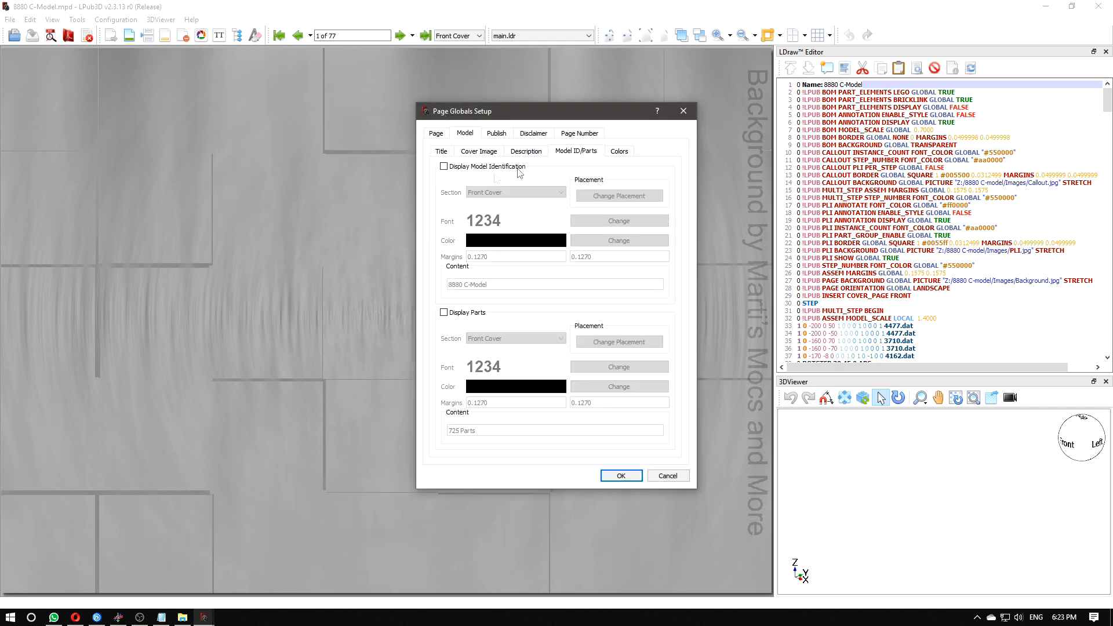
pyautogui.click(454, 166)
pyautogui.click(452, 312)
pyautogui.click(606, 472)
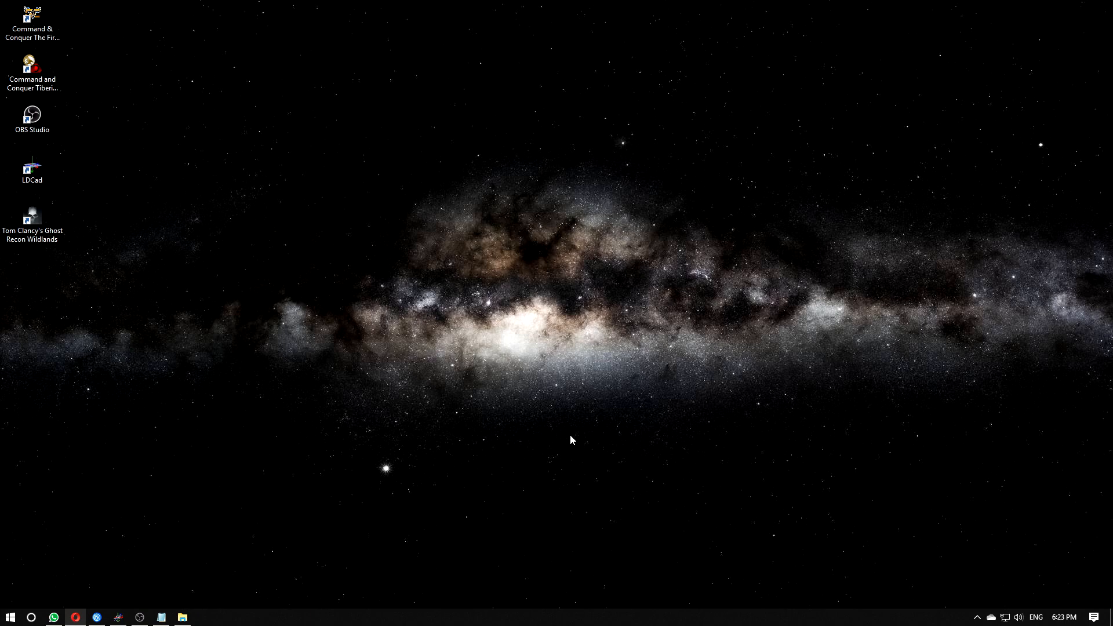
# - Relaunch LPub3D and load 8880 C-Model.mpd
pyautogui.press('super')
pyautogui.write('lp')
pyautogui.press('Return')
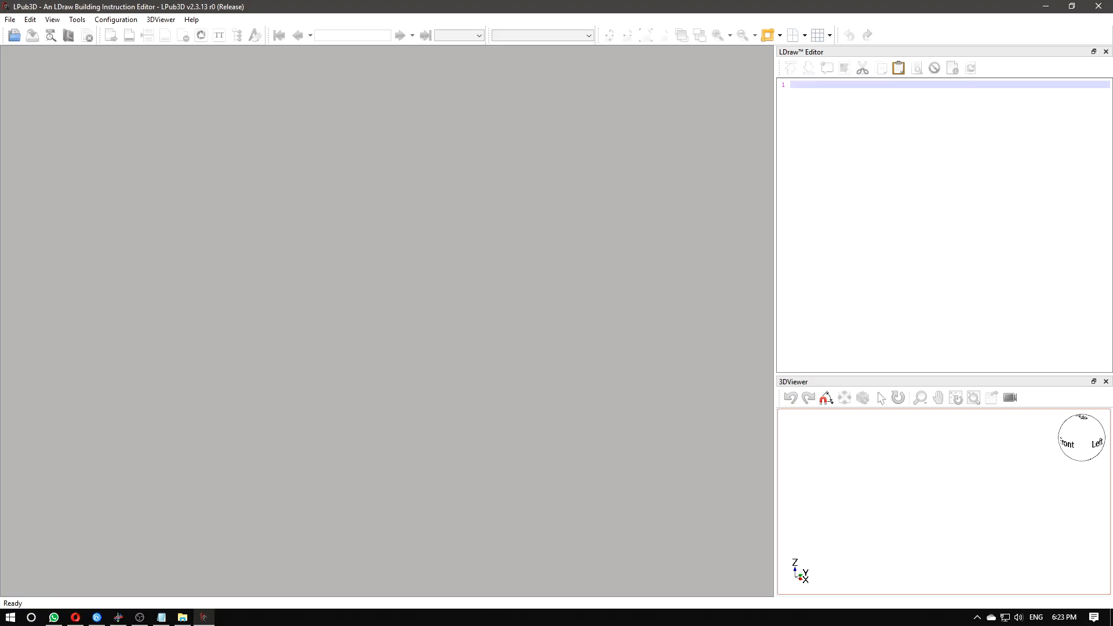
pyautogui.click(14, 35)
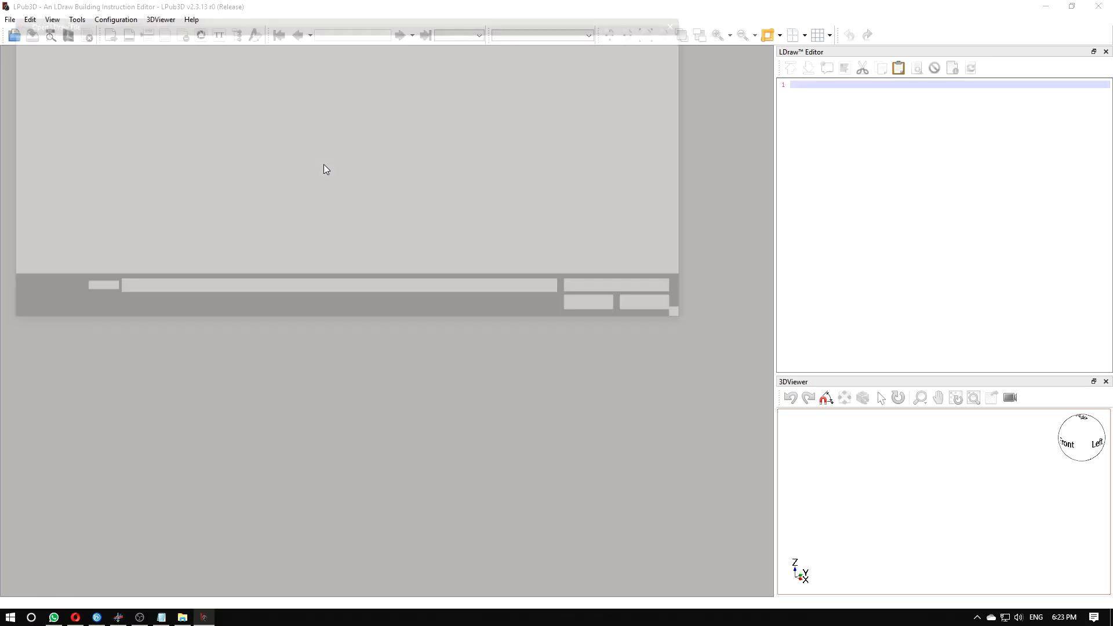
pyautogui.click(184, 142)
pyautogui.doubleClick(185, 143)
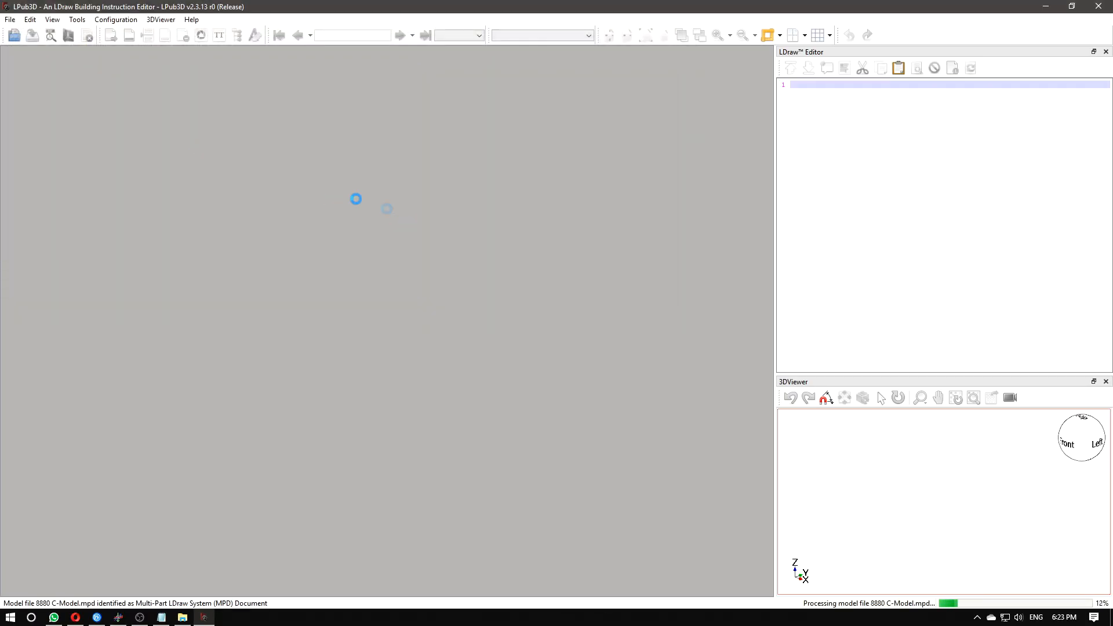
# - Enable the title display for the front cover in the global page setup
pyautogui.click(125, 21)
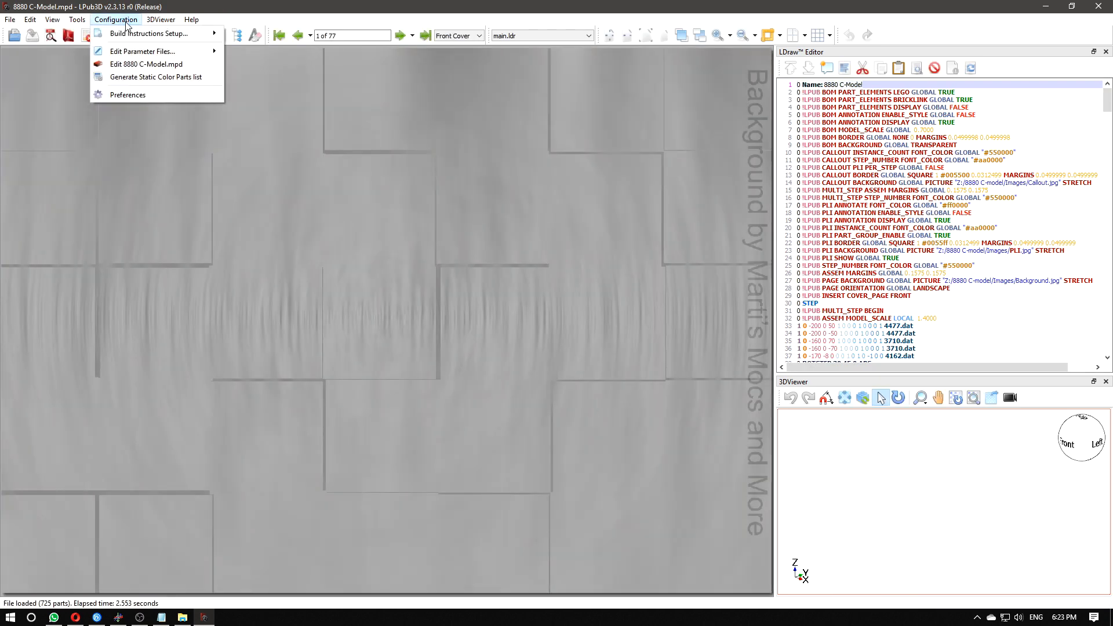
pyautogui.moveTo(150, 33)
pyautogui.click(268, 37)
pyautogui.click(465, 133)
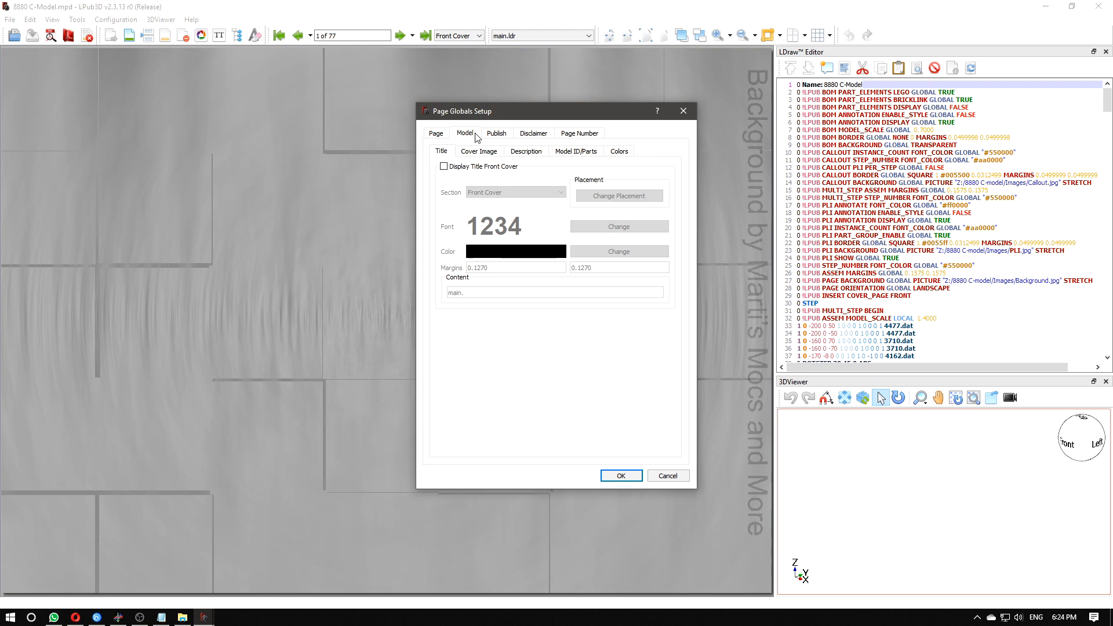
pyautogui.click(444, 166)
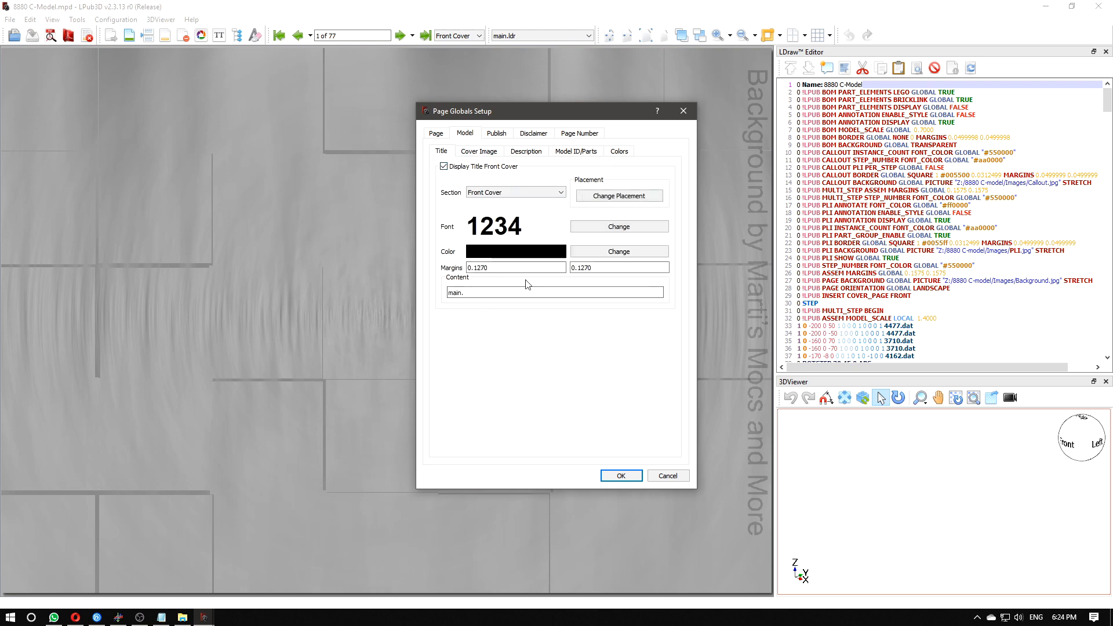
# - Leave the cover image display off, enable the model identification and parts displays, and apply the page setup
pyautogui.click(484, 153)
pyautogui.click(493, 168)
pyautogui.click(469, 169)
pyautogui.click(518, 153)
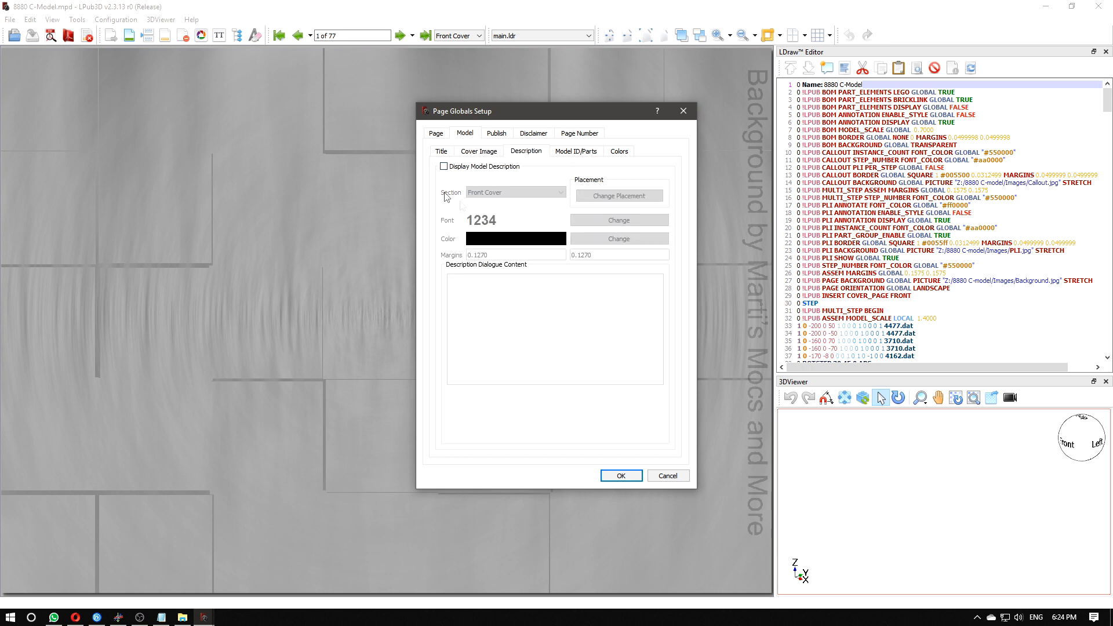
pyautogui.click(575, 151)
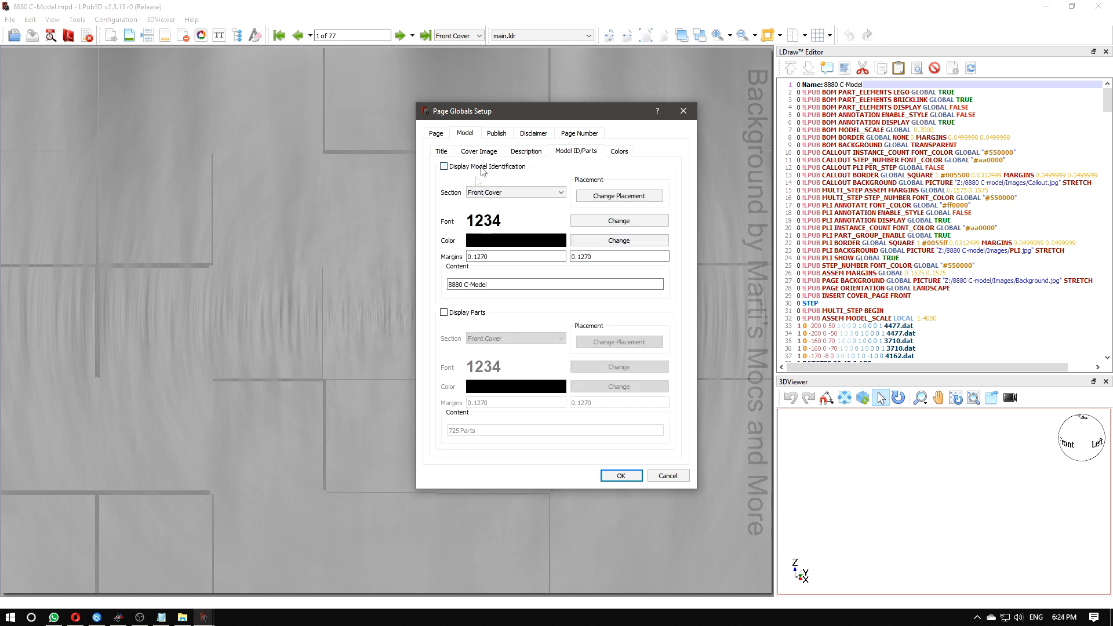
pyautogui.click(620, 153)
pyautogui.click(577, 152)
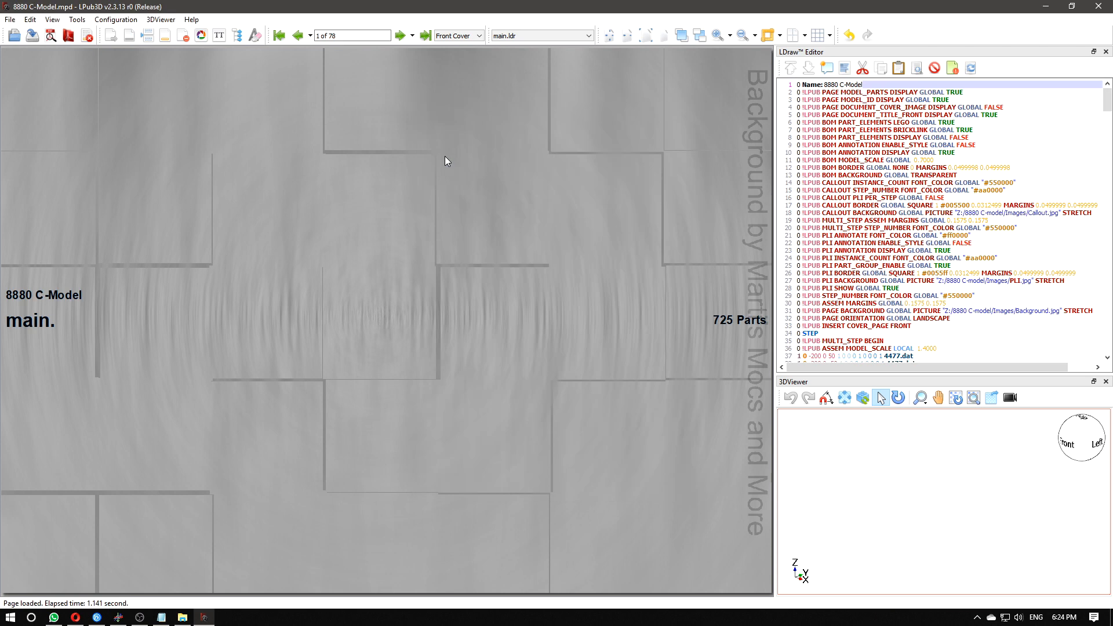
# - Set the front cover title content to "8880 C-Model Tutorial" in the global page setup
pyautogui.click(115, 19)
pyautogui.moveTo(134, 33)
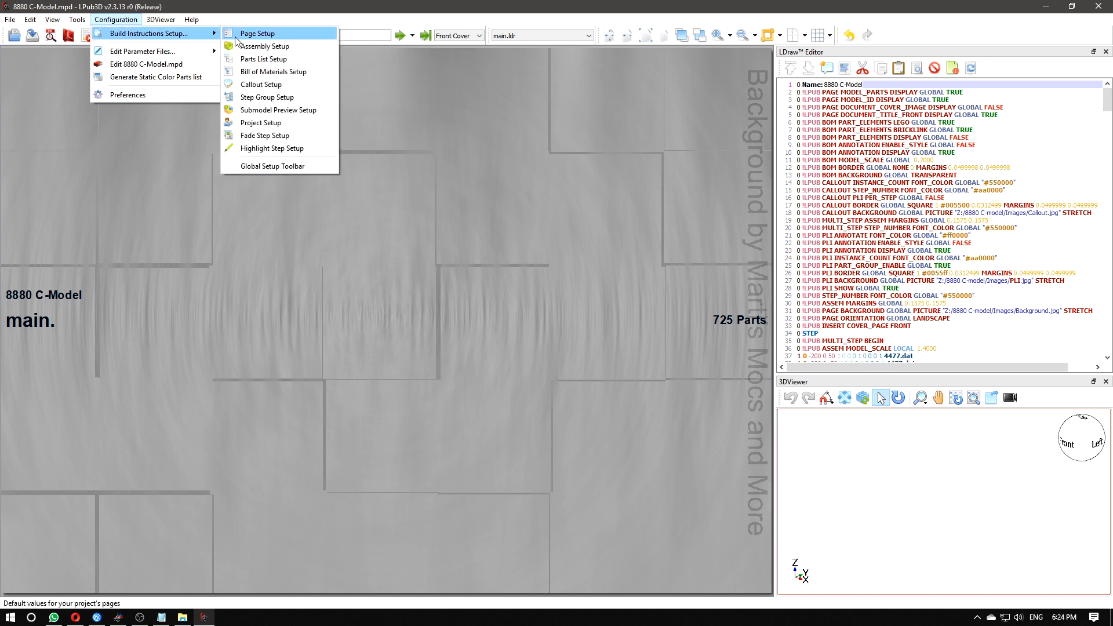
pyautogui.click(251, 33)
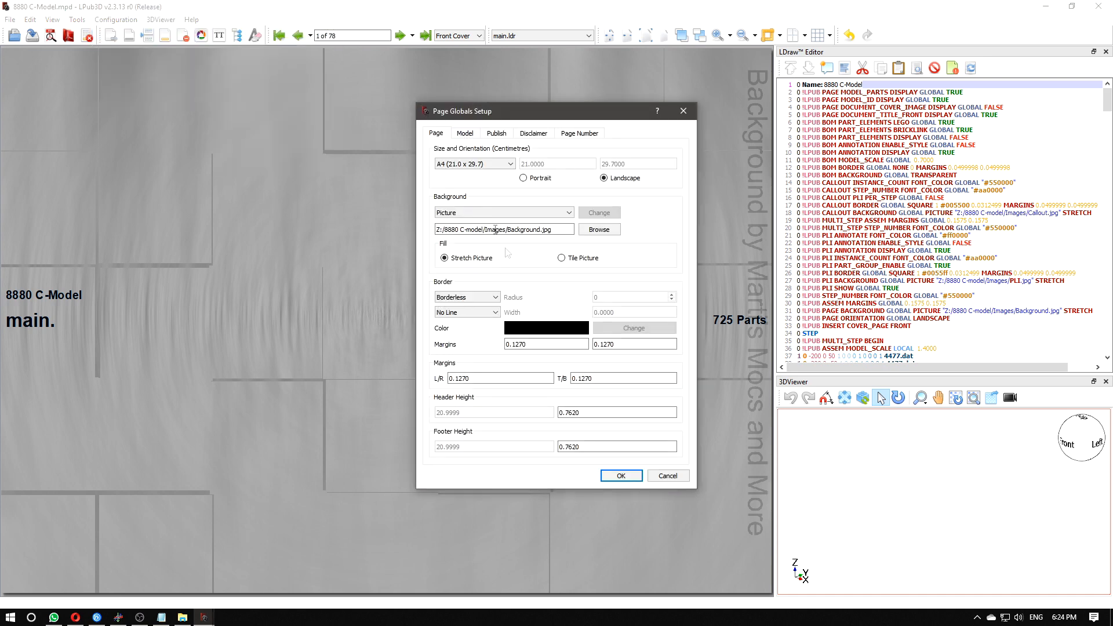
pyautogui.click(475, 133)
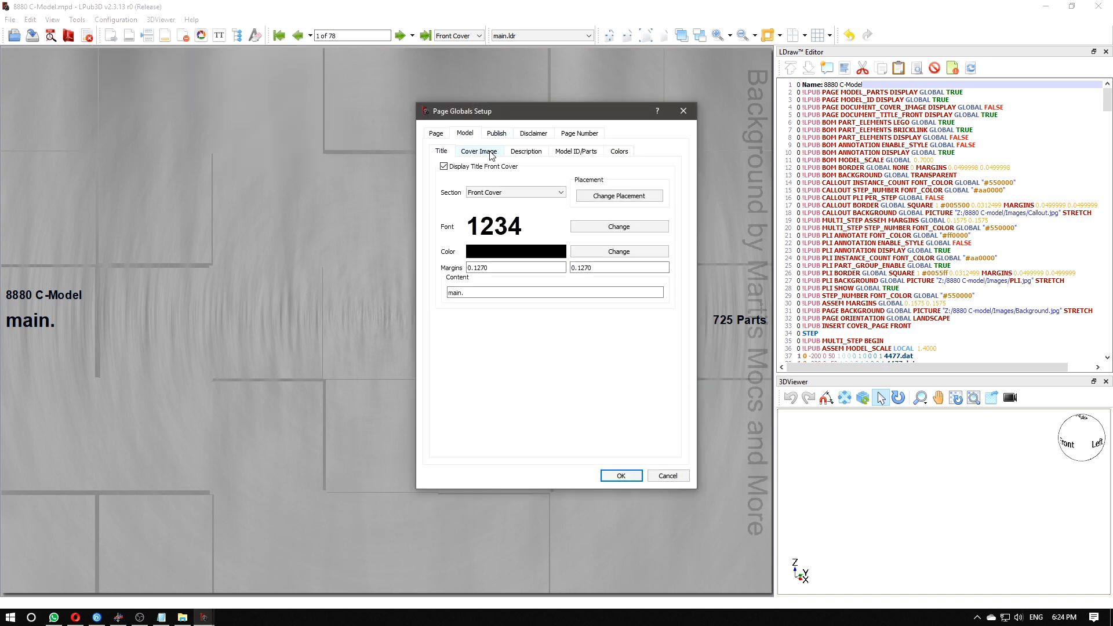
pyautogui.click(467, 292)
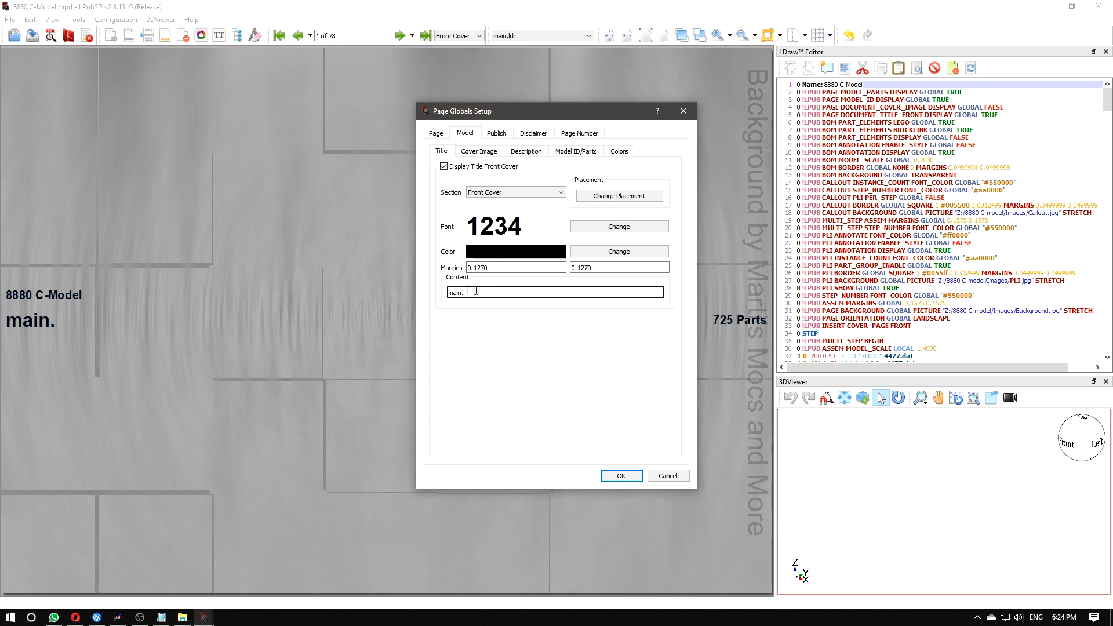
pyautogui.moveTo(476, 292); pyautogui.dragTo(366, 300)
pyautogui.write('8880')
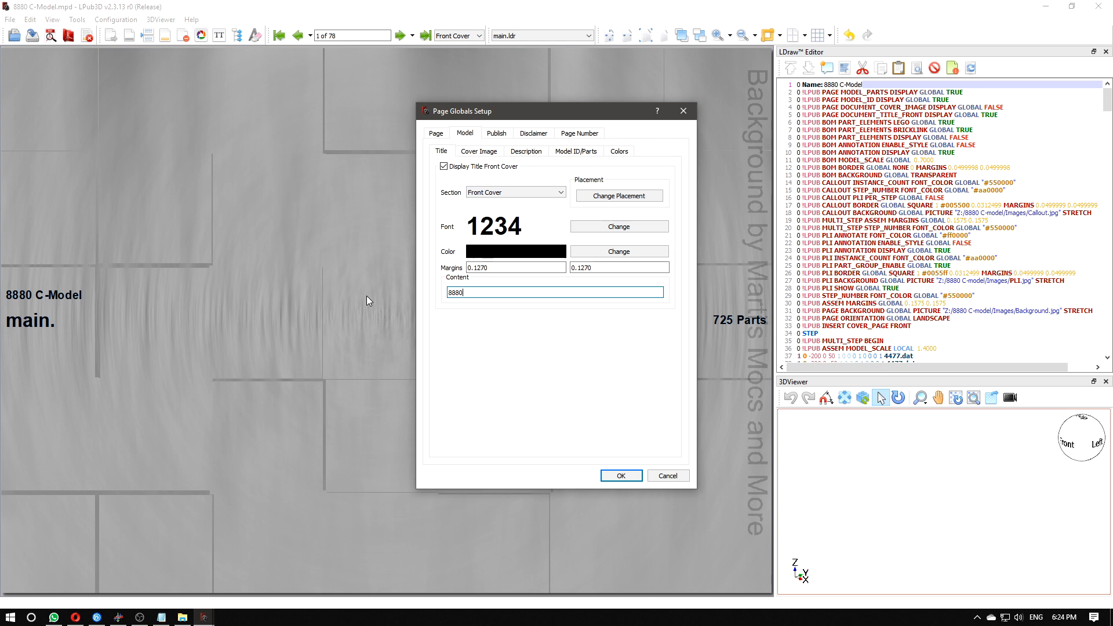
pyautogui.write(' C-Model Tutorial')
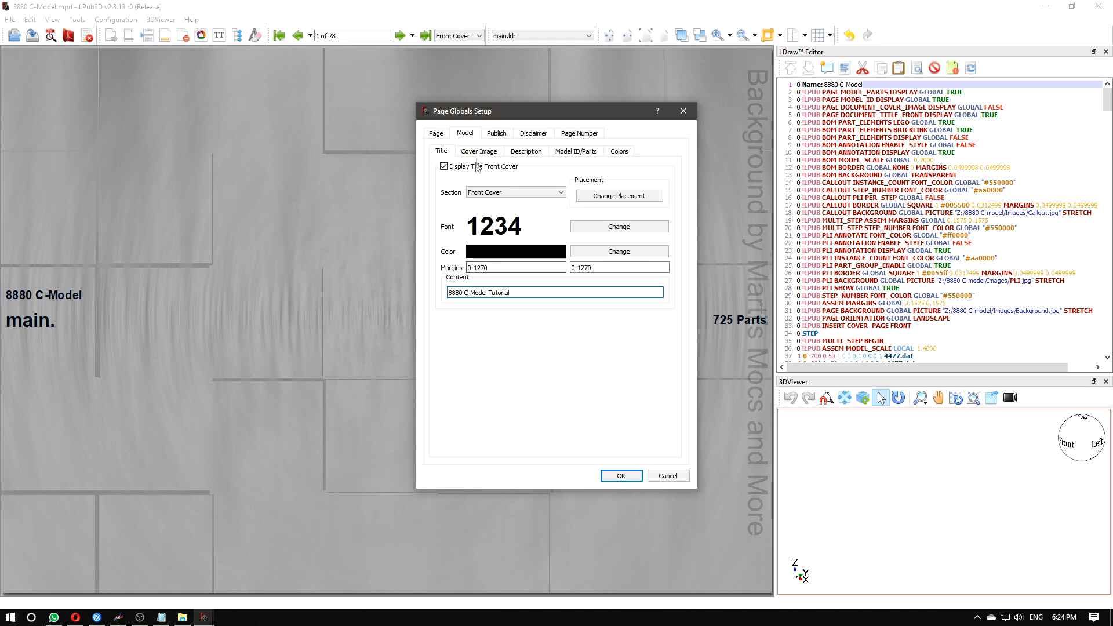
# - Enable the model description and fill it with a sentence about the building instructions tutorial, plus the YouTube playlist link
pyautogui.click(511, 152)
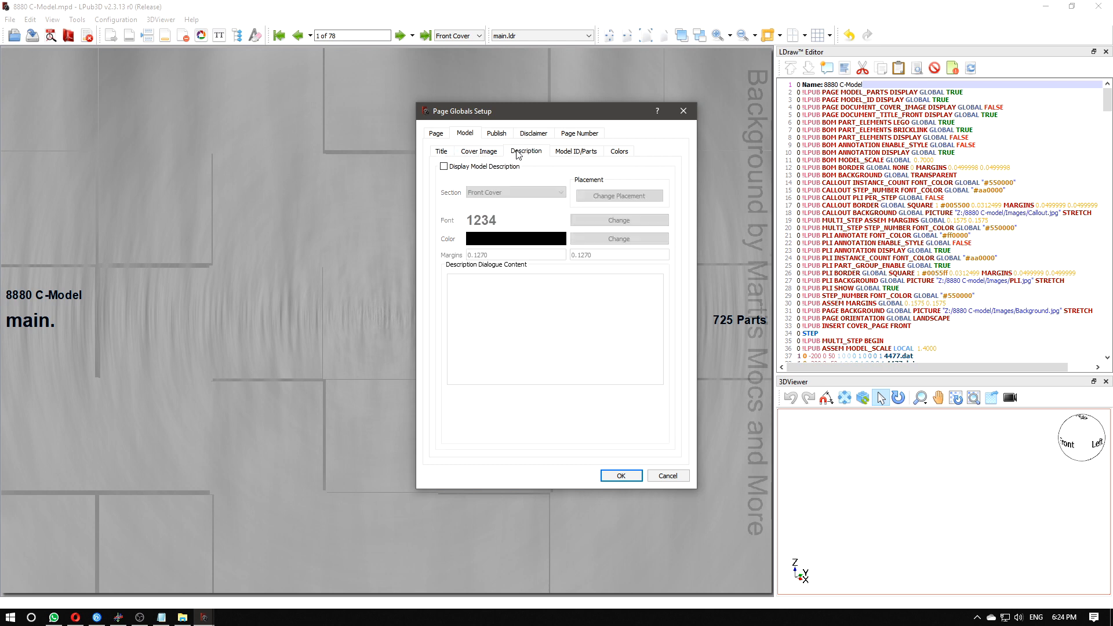
pyautogui.click(486, 168)
pyautogui.click(503, 311)
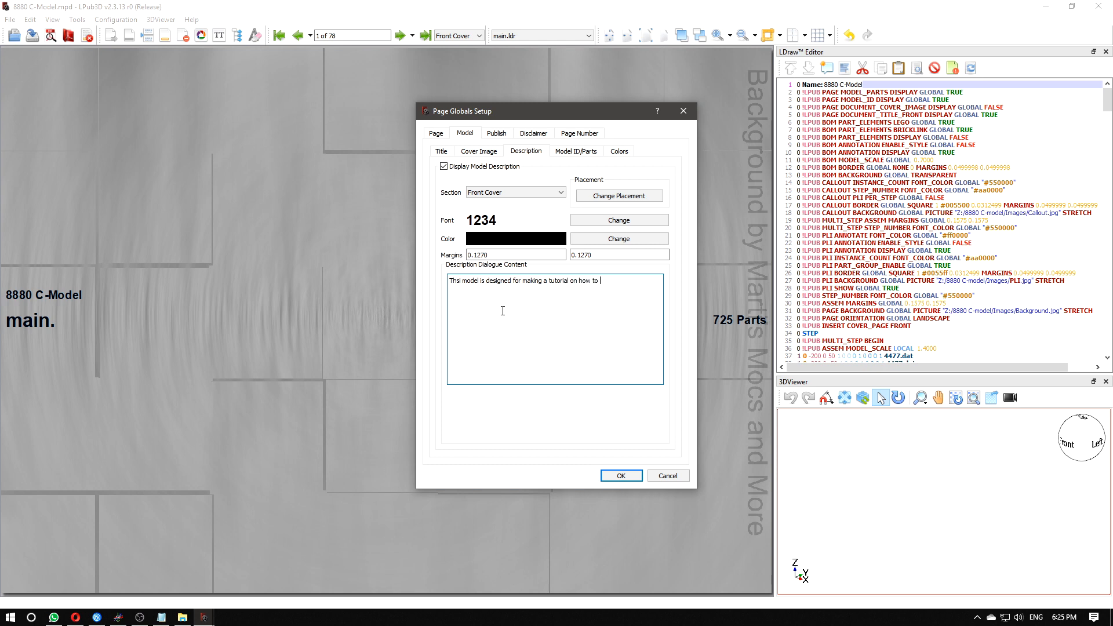
pyautogui.write('building instructions. you')
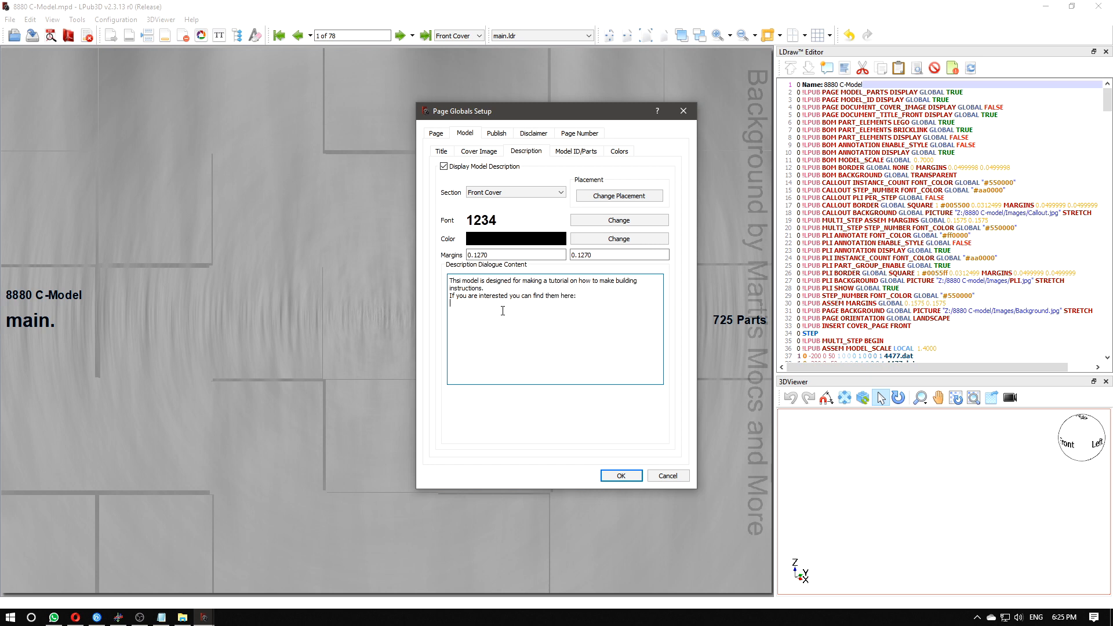
pyautogui.hotkey('alt', 'Tab')
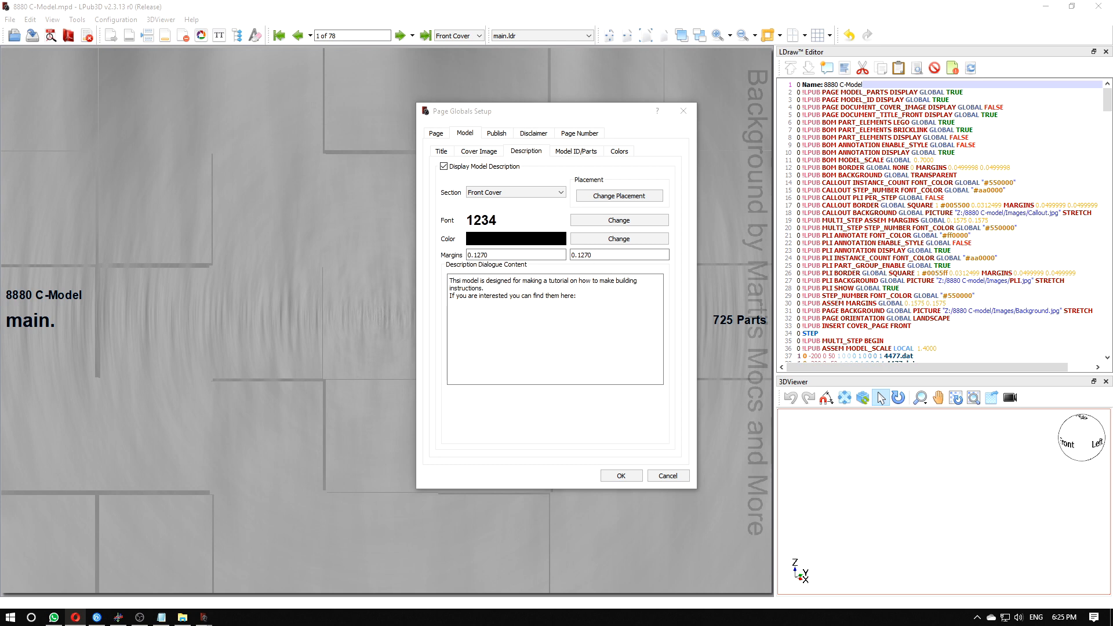
pyautogui.click(545, 334)
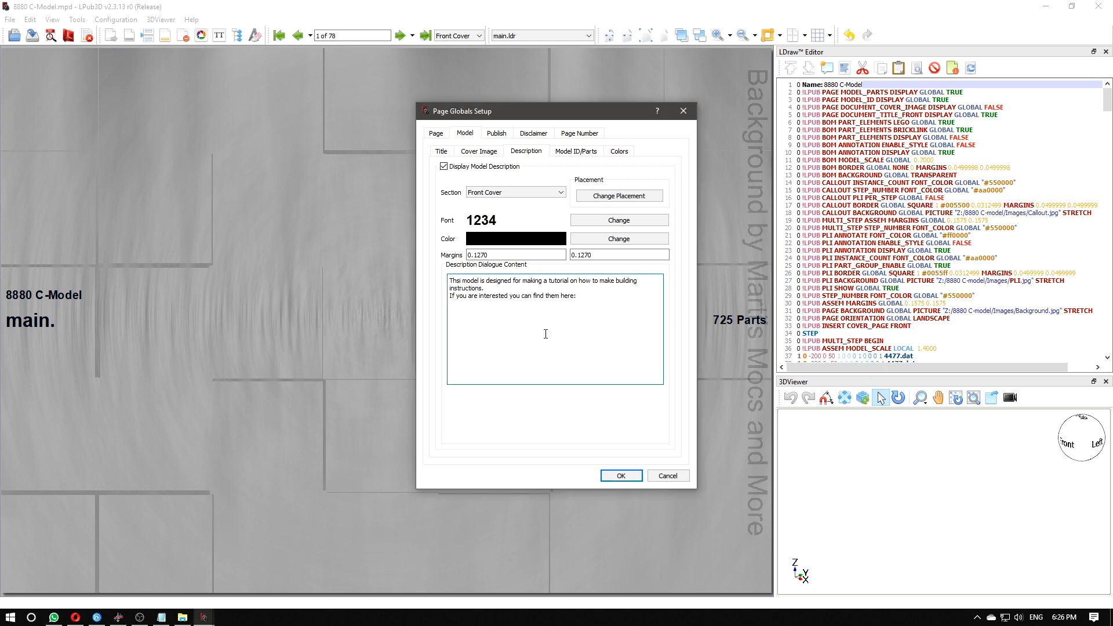
pyautogui.write('https://www.youtube.com/playlist?list=PLaNMXQ-bJm-3r37bCv0roocYCdg7_DKcc')
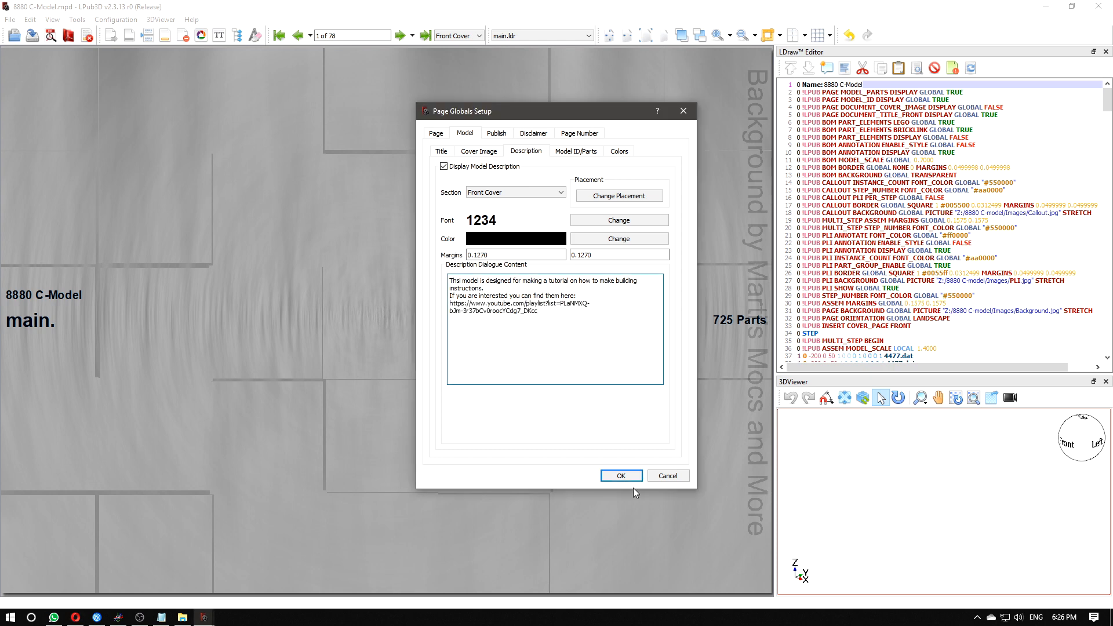
pyautogui.click(573, 152)
pyautogui.click(619, 256)
pyautogui.click(419, 257)
pyautogui.click(435, 215)
pyautogui.moveTo(475, 183); pyautogui.dragTo(275, 196)
pyautogui.click(479, 410)
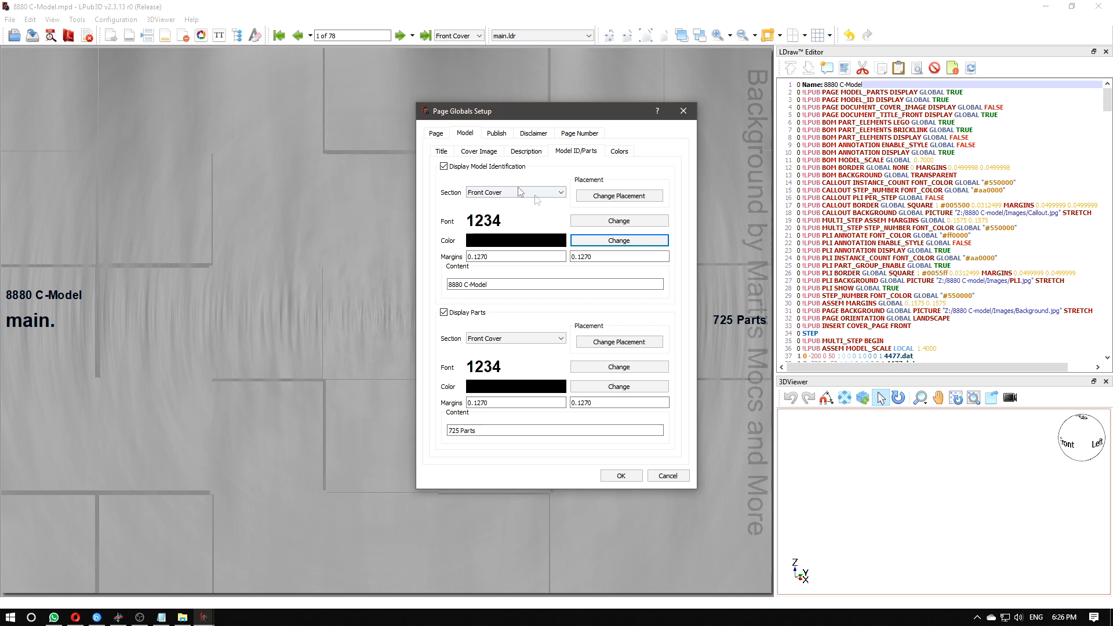
# - Turn off the model identification display and set the parts text color to dark red #550000
pyautogui.click(440, 167)
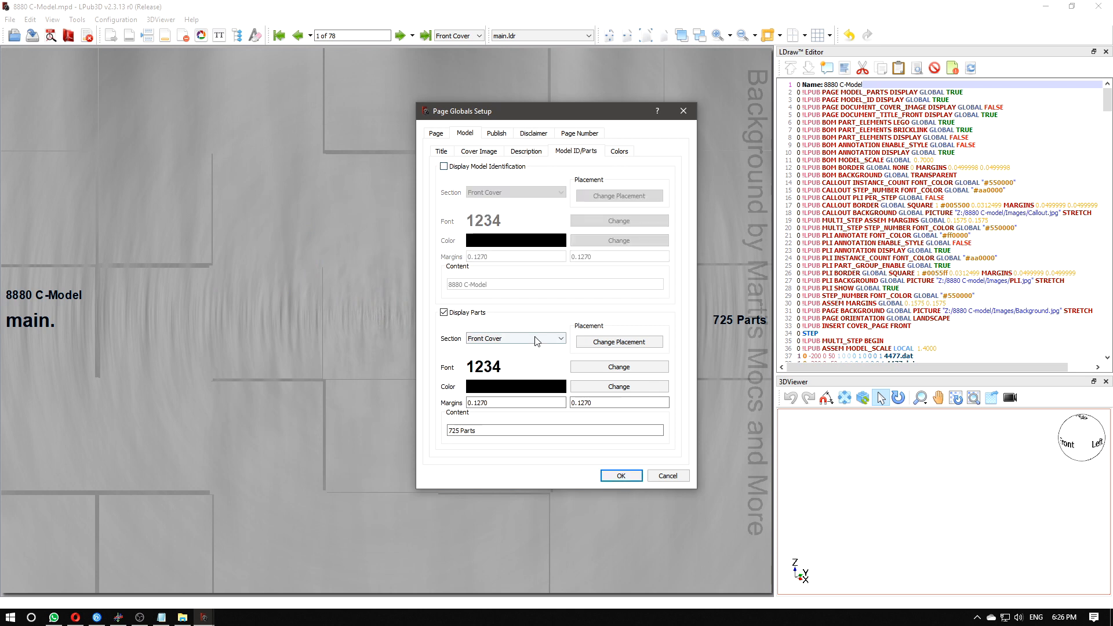
pyautogui.click(618, 386)
pyautogui.click(419, 257)
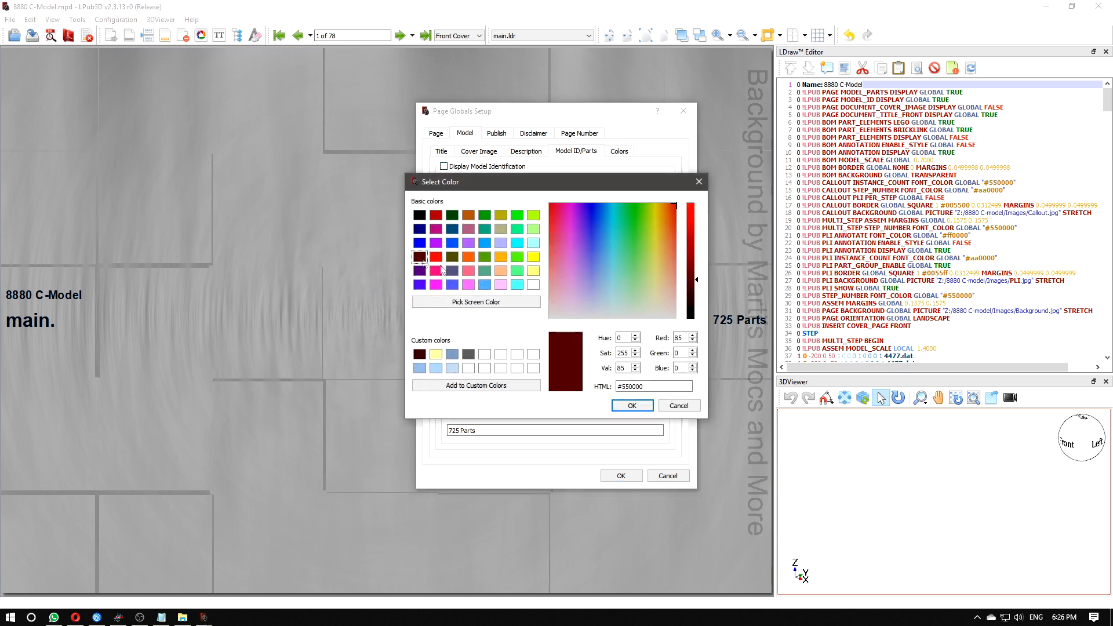
pyautogui.click(632, 406)
# - Set the front cover title's color to red #aa0000
pyautogui.click(441, 150)
pyautogui.click(619, 251)
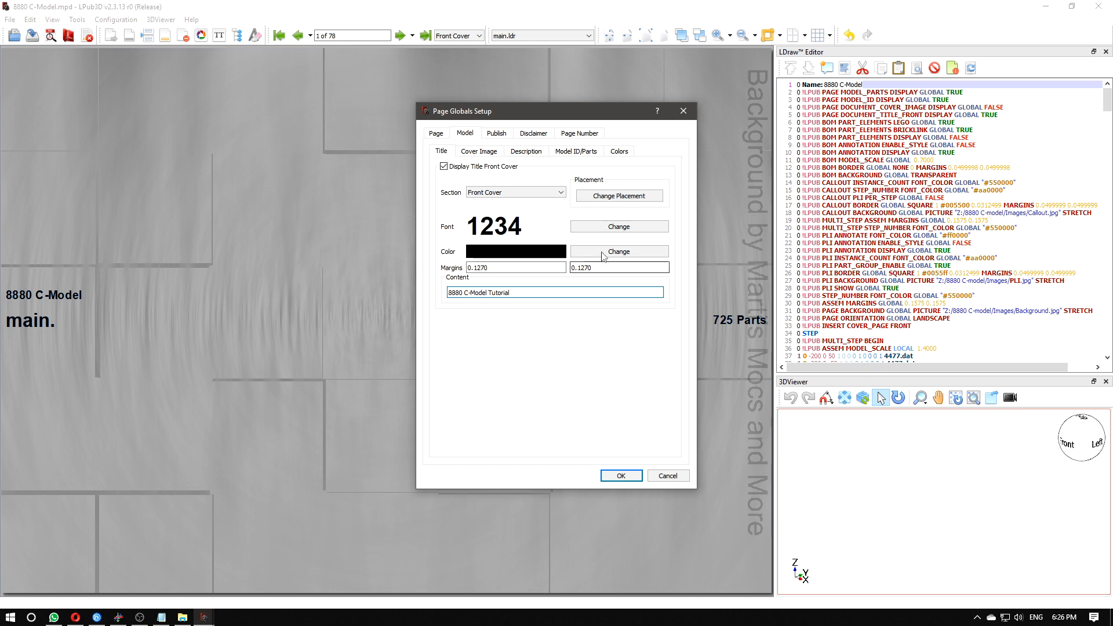
pyautogui.click(436, 215)
pyautogui.click(630, 406)
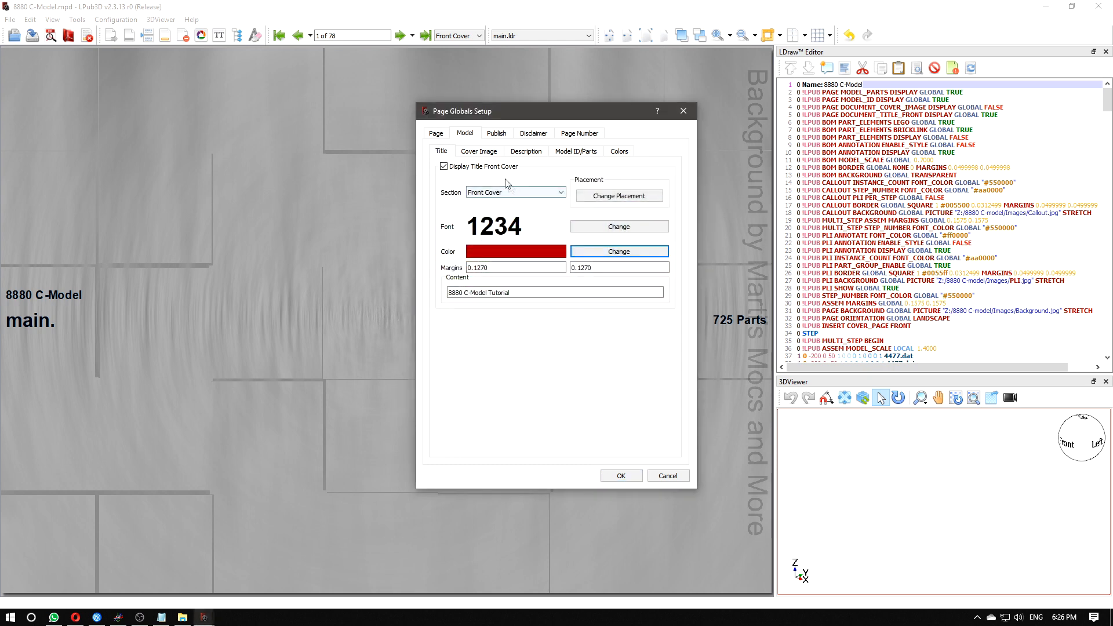
# - Set the model description's color to the custom dark red #410000 and apply the page setup
pyautogui.click(514, 152)
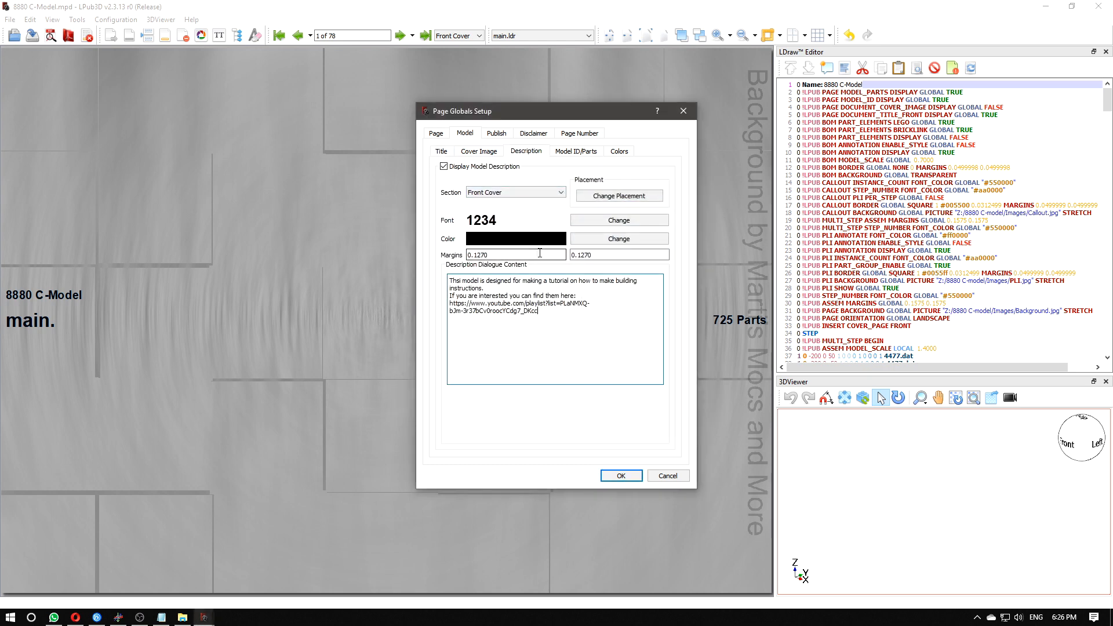
pyautogui.click(619, 239)
pyautogui.click(420, 354)
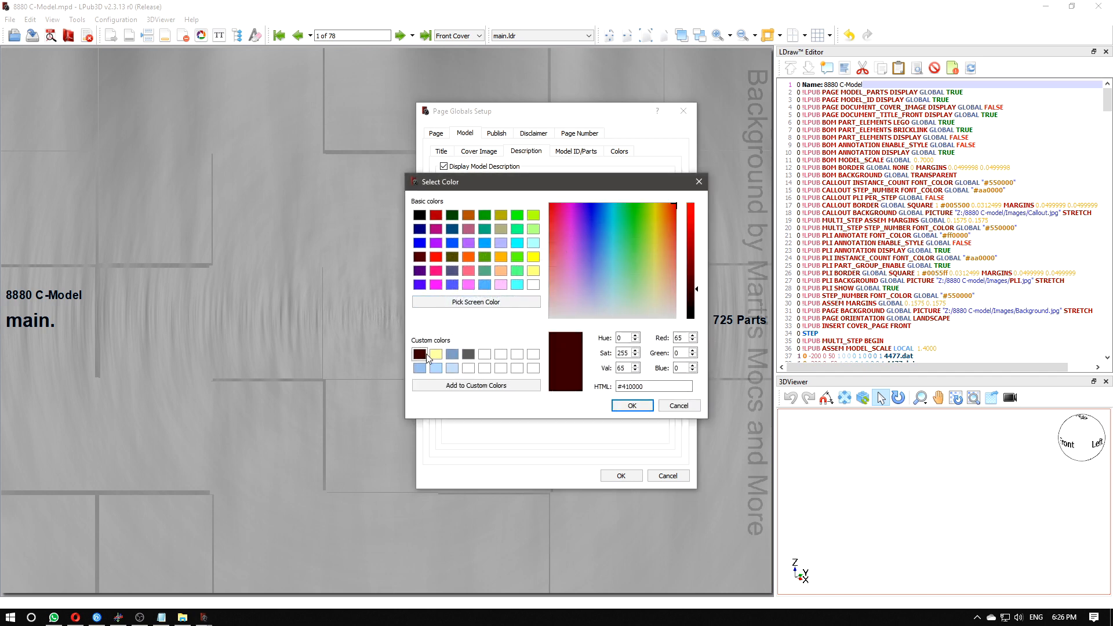
pyautogui.click(614, 406)
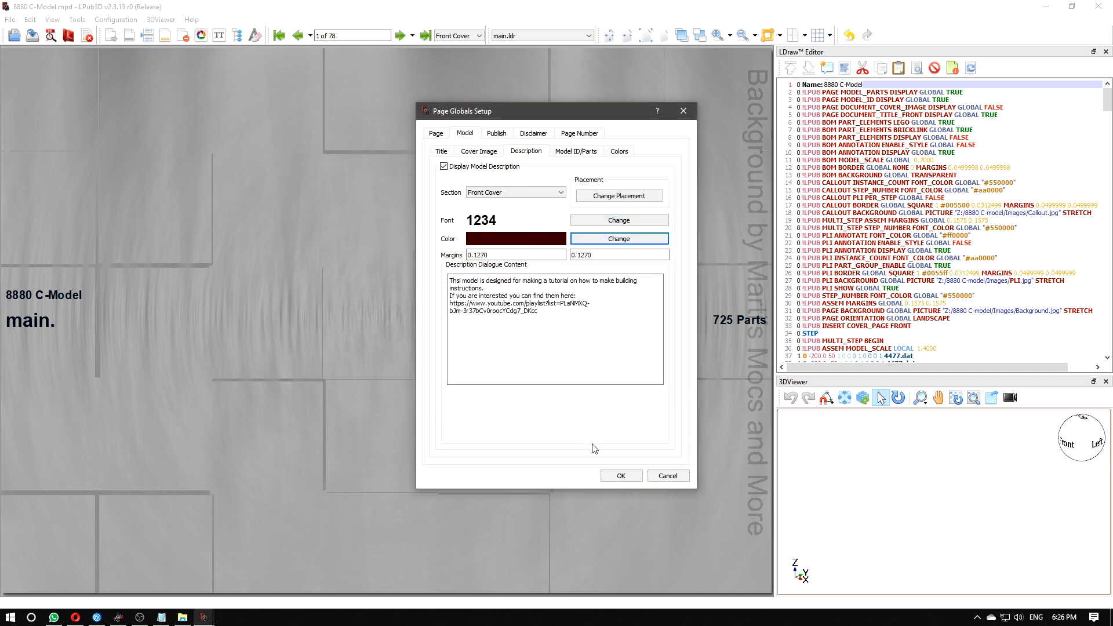
pyautogui.click(620, 475)
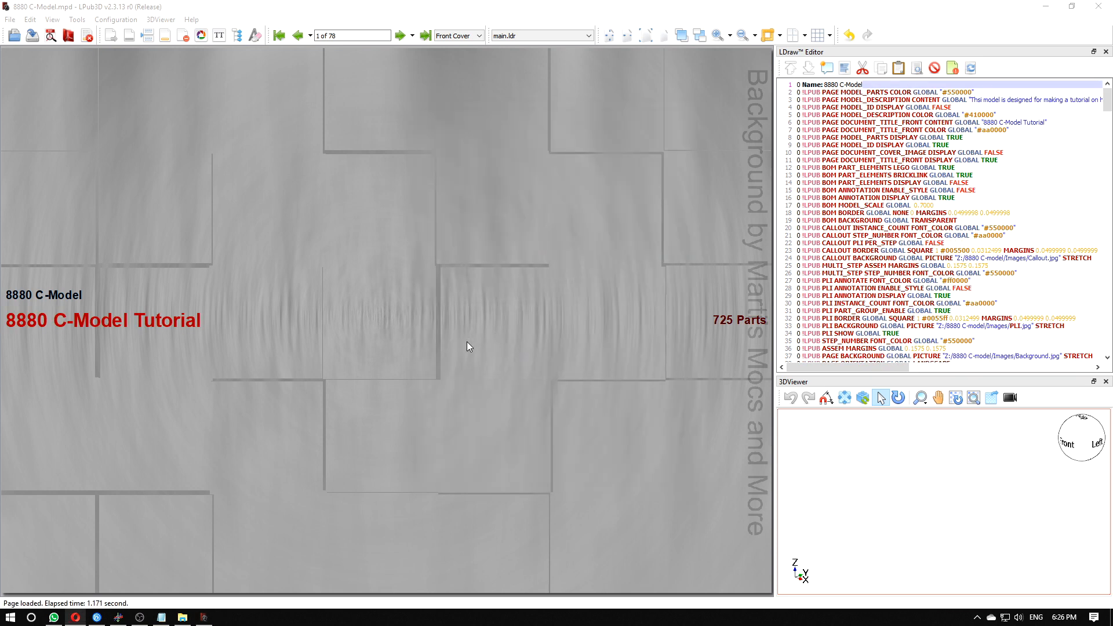
pyautogui.click(60, 293)
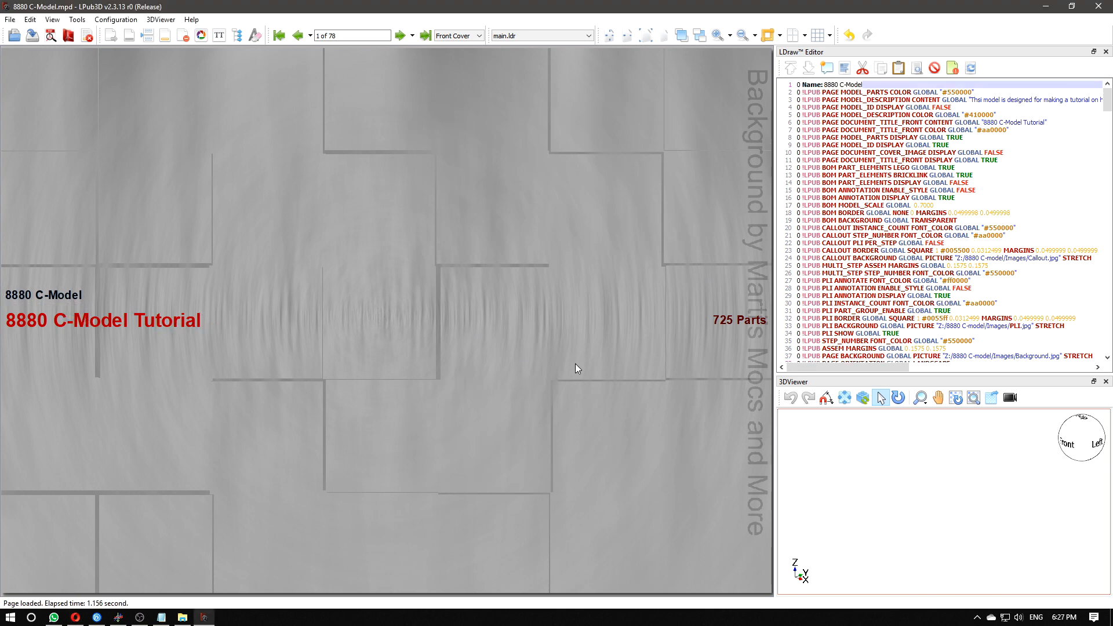
pyautogui.keyDown('ctrl'); pyautogui.scroll(-5, 575, 364); pyautogui.keyUp('ctrl')
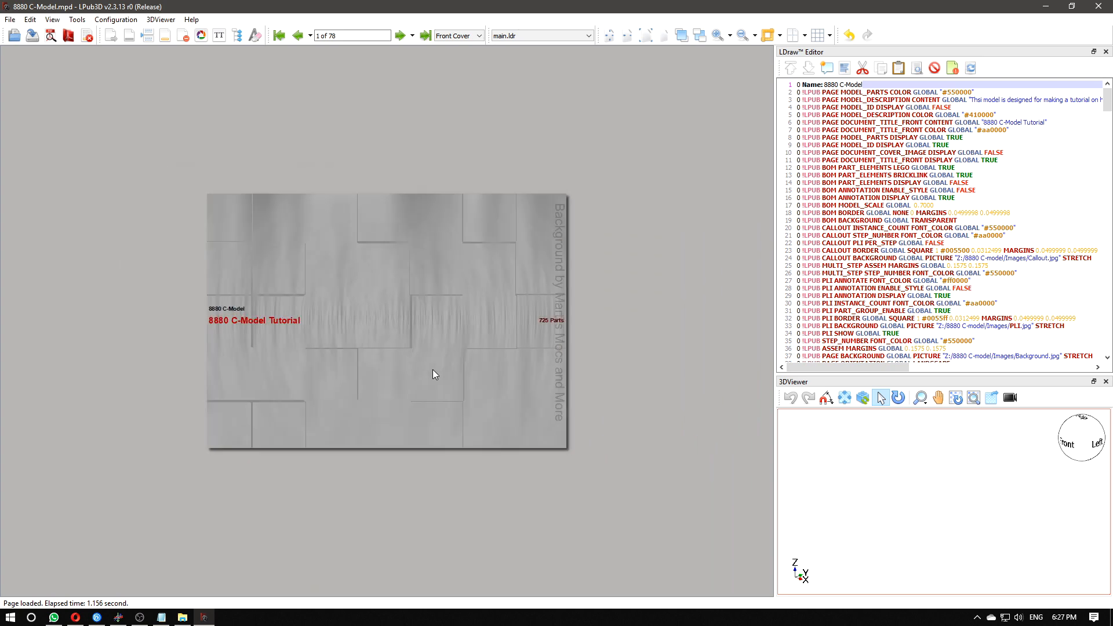
pyautogui.keyDown('ctrl'); pyautogui.scroll(5, 433, 370); pyautogui.keyUp('ctrl')
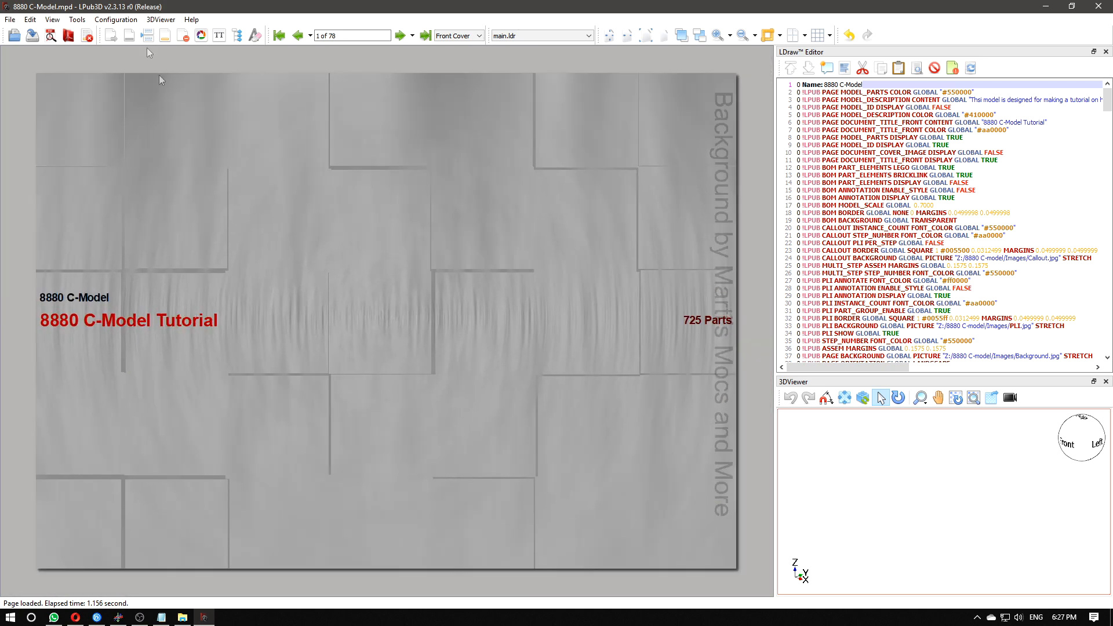
# - Enable the model description display, turn off model identification, and apply the global page setup
pyautogui.click(116, 19)
pyautogui.click(255, 33)
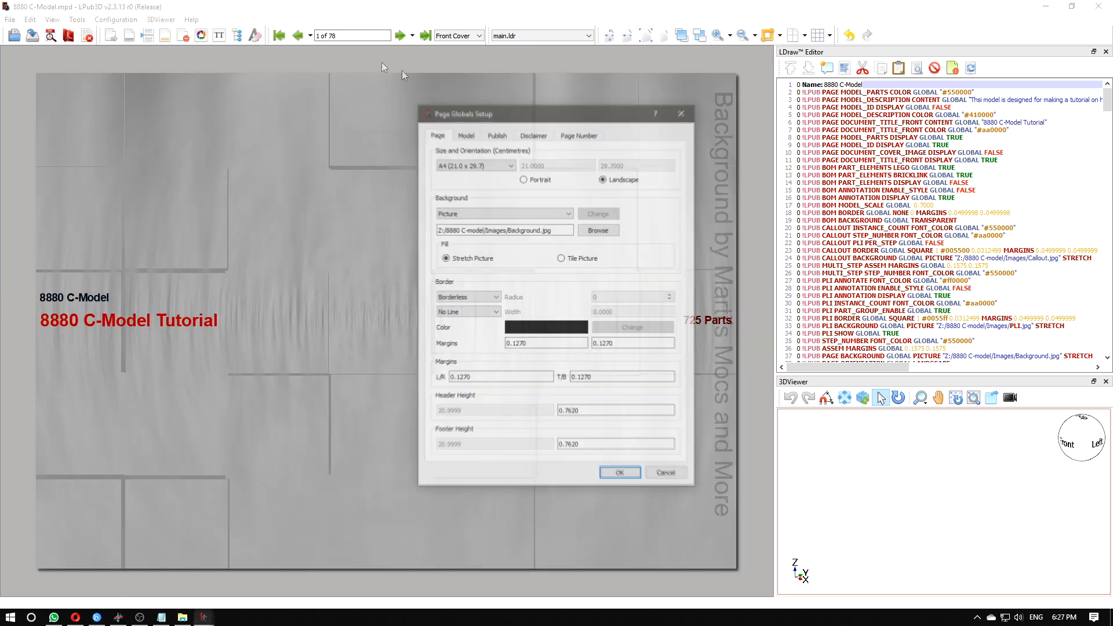
pyautogui.click(465, 134)
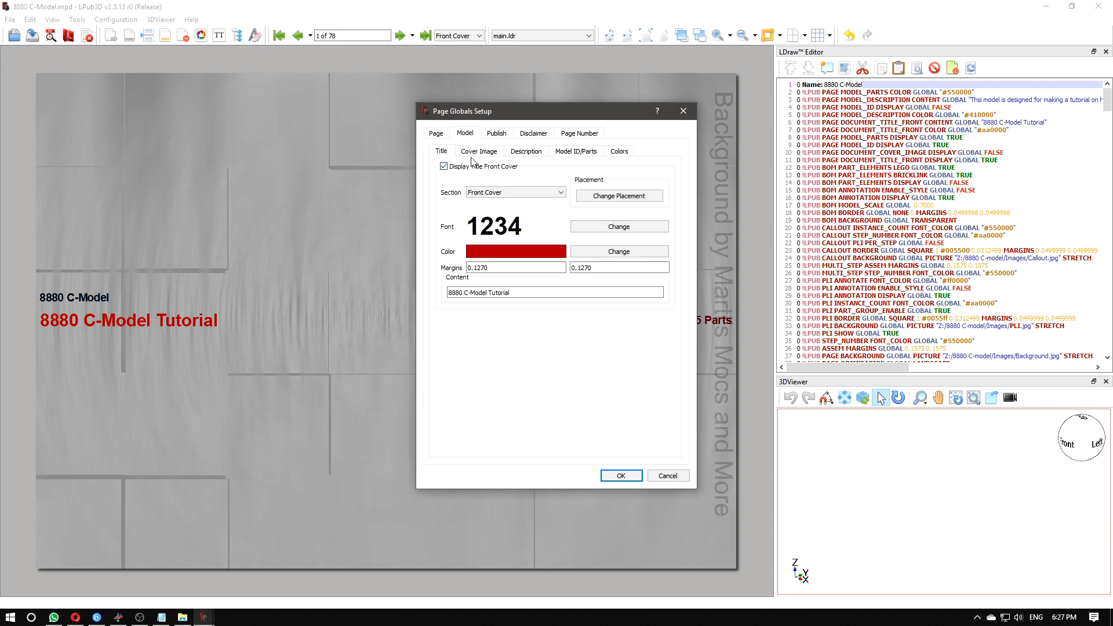
pyautogui.click(519, 153)
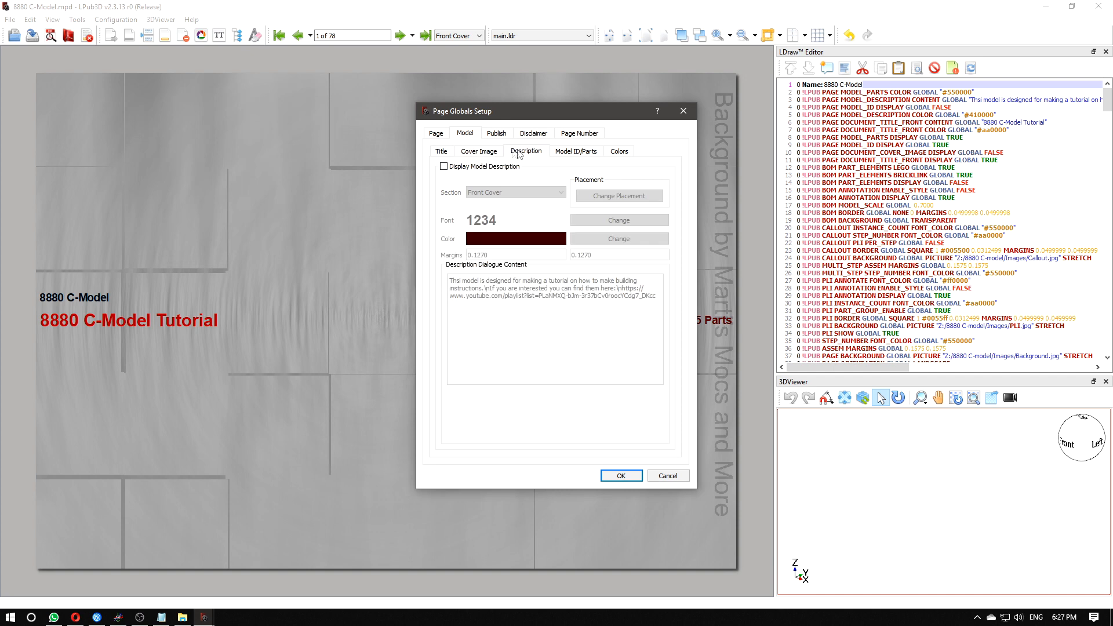
pyautogui.click(553, 152)
pyautogui.click(493, 152)
pyautogui.click(516, 148)
pyautogui.click(492, 168)
pyautogui.click(570, 152)
pyautogui.click(508, 168)
pyautogui.click(525, 152)
pyautogui.click(626, 477)
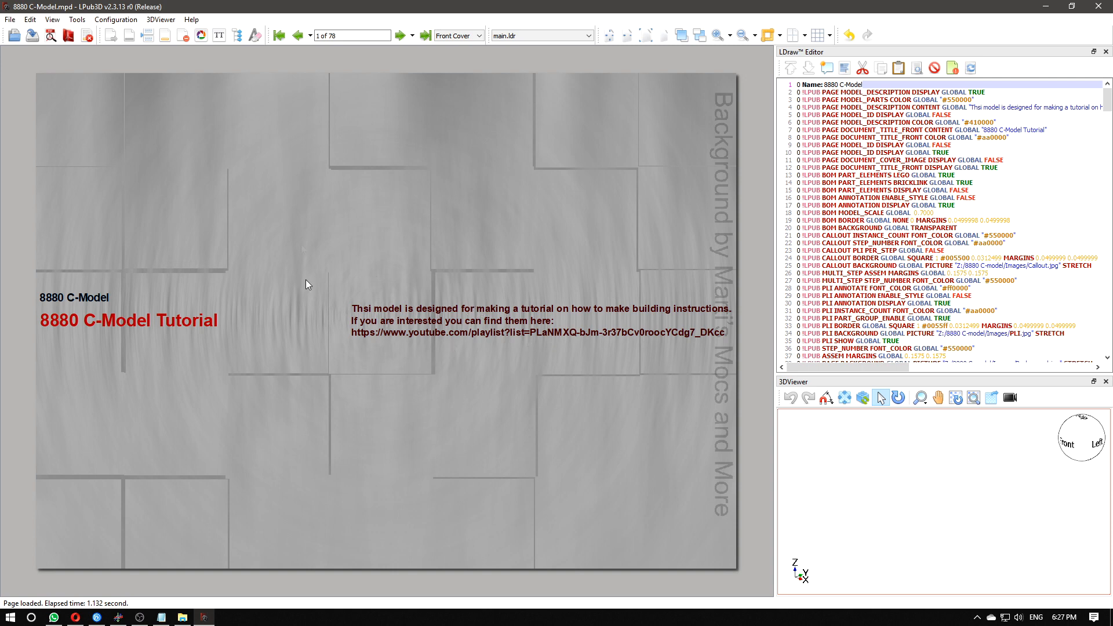
# - Enable the parts display again, turn off model identification, and apply the global page setup
pyautogui.click(114, 19)
pyautogui.moveTo(174, 31)
pyautogui.click(292, 33)
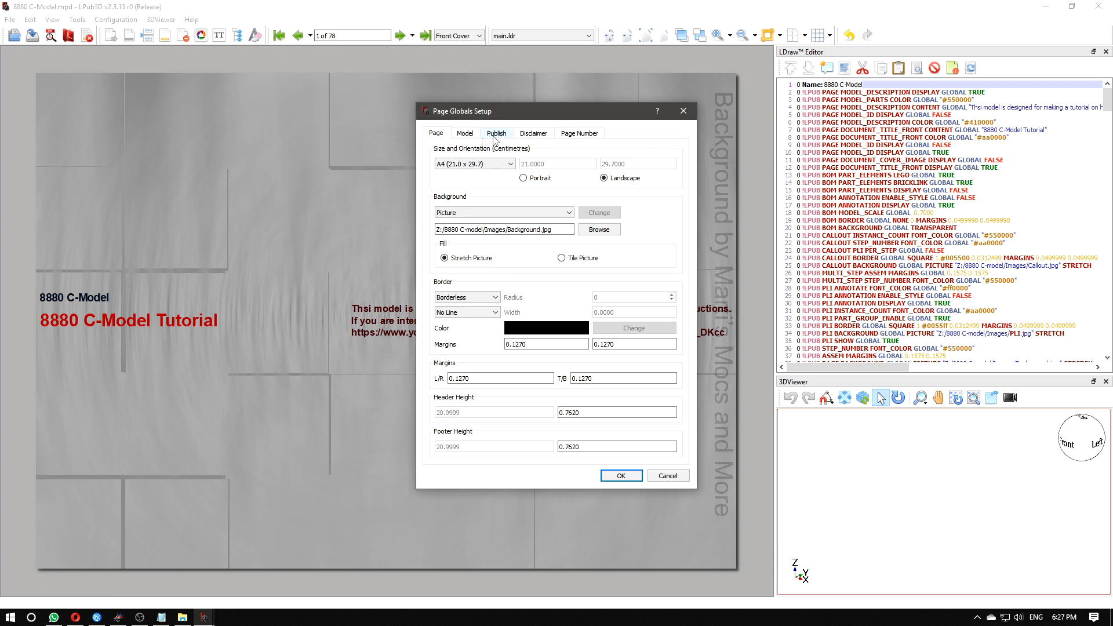
pyautogui.click(531, 134)
pyautogui.click(465, 134)
pyautogui.click(558, 152)
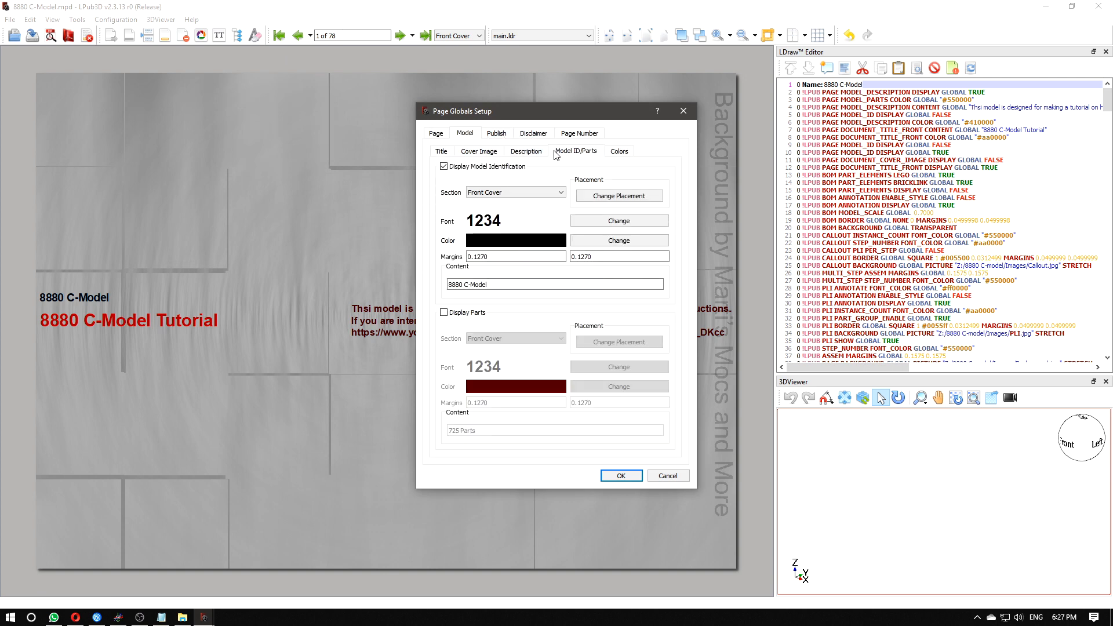
pyautogui.click(444, 312)
pyautogui.click(444, 166)
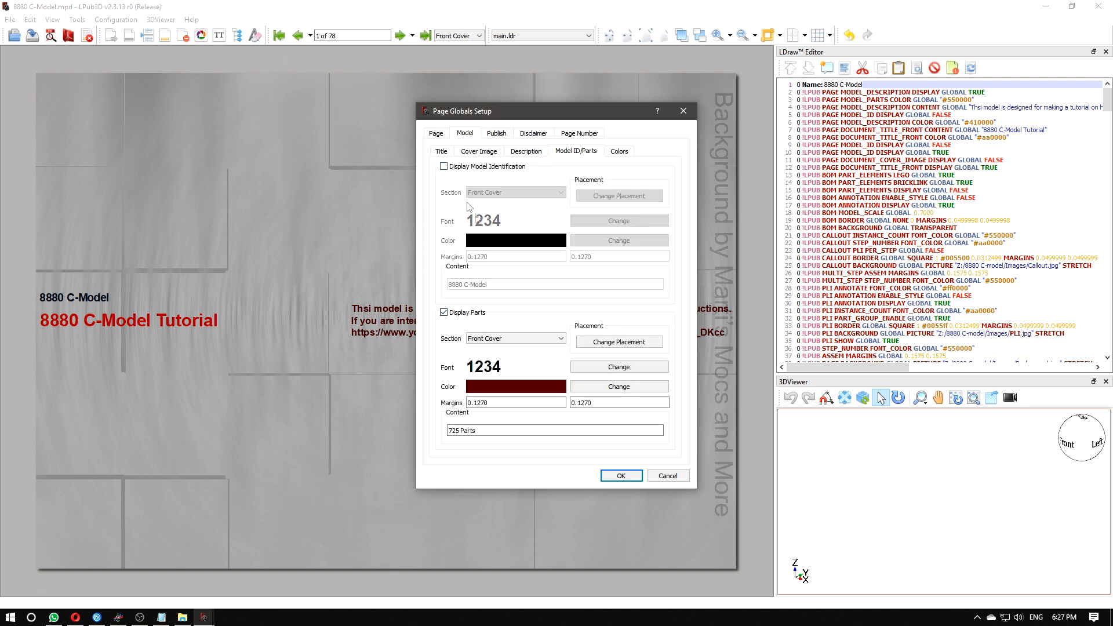
pyautogui.click(619, 476)
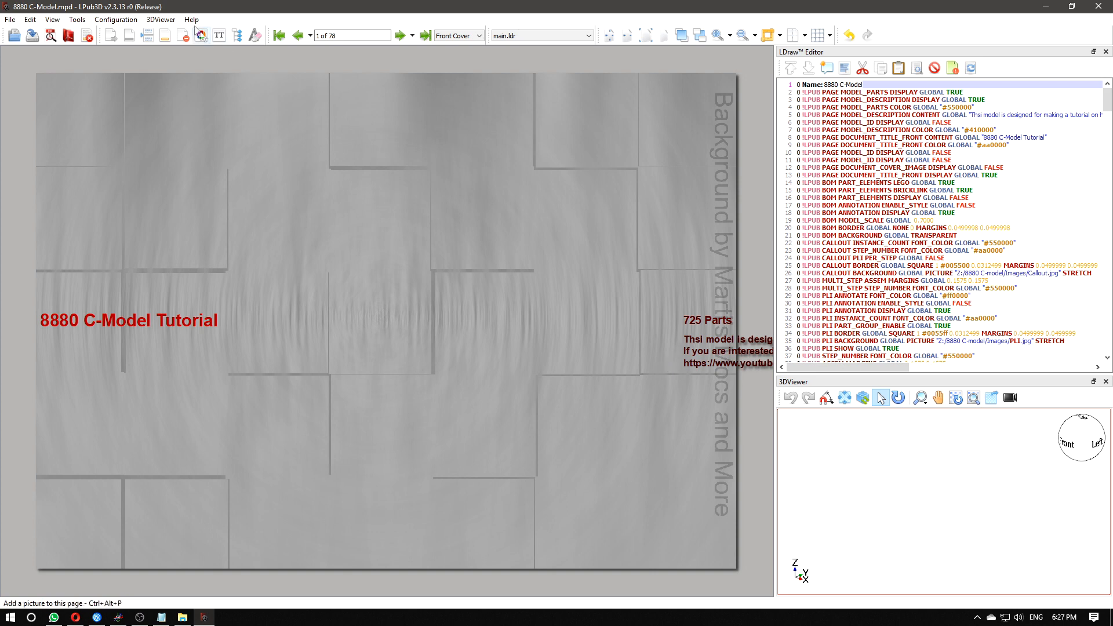
# - Correct the misspelled first word of the model description to "This" and apply the page setup
pyautogui.click(116, 19)
pyautogui.moveTo(162, 29)
pyautogui.click(261, 35)
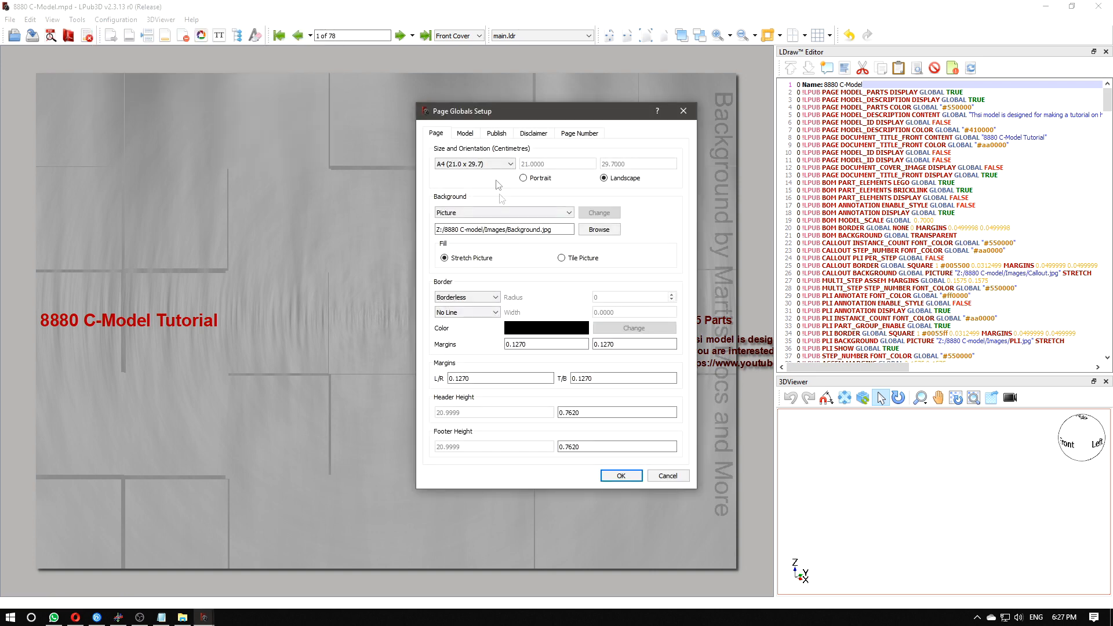
pyautogui.click(468, 133)
pyautogui.click(512, 151)
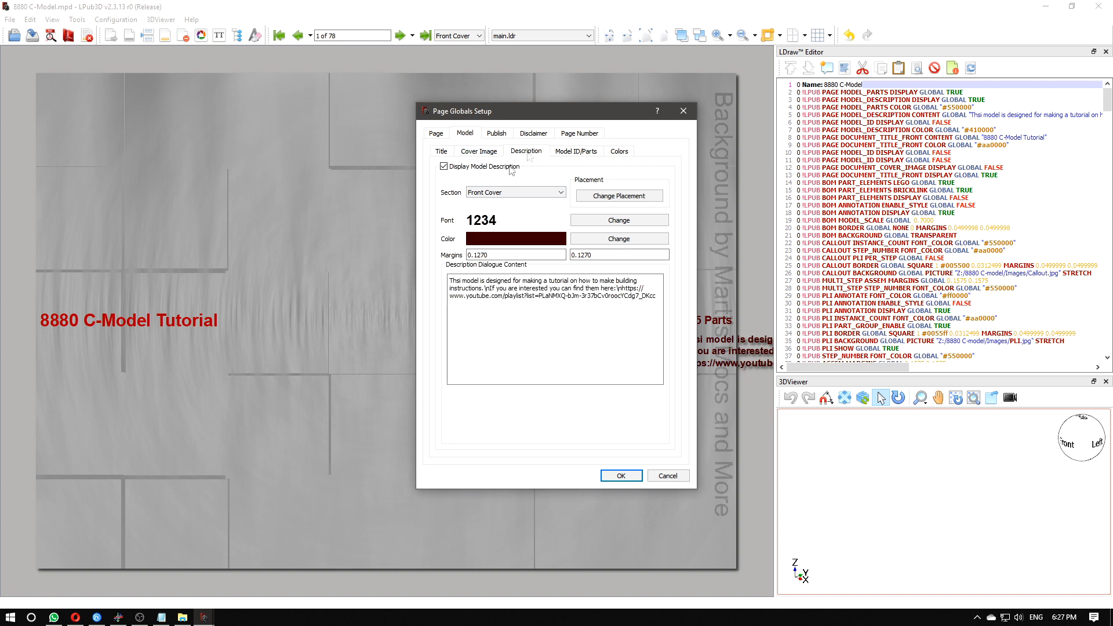
pyautogui.press('Delete')
pyautogui.press('Delete')
pyautogui.write('is')
pyautogui.click(601, 472)
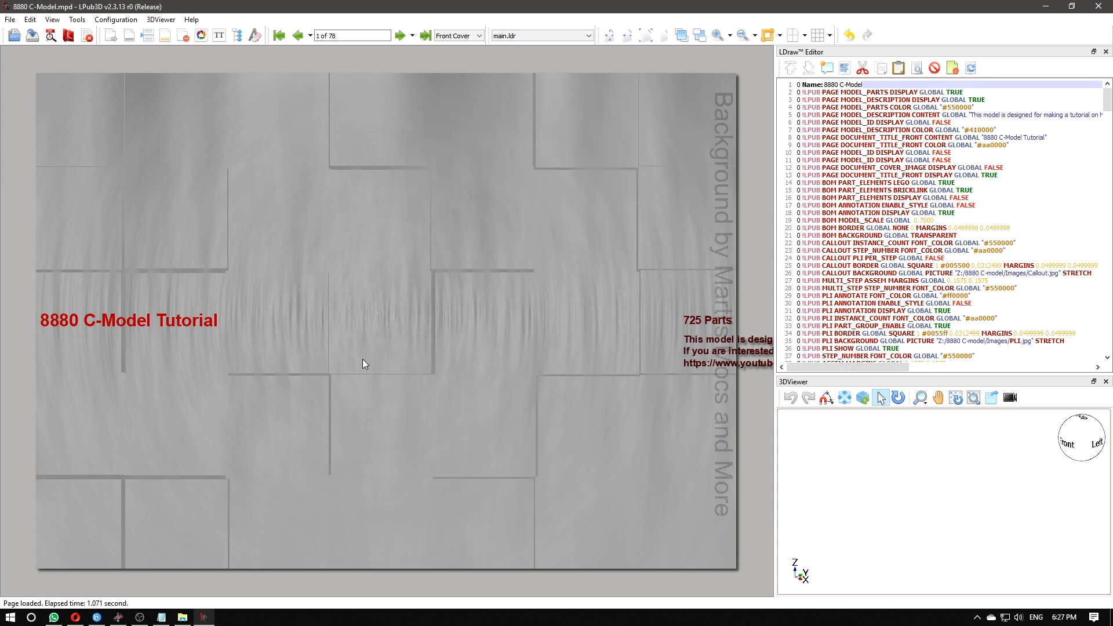
# - Move the title to the cover page's upper-left corner and try placing the model description and parts count along its lower edge
pyautogui.scroll(-4, 522, 390)
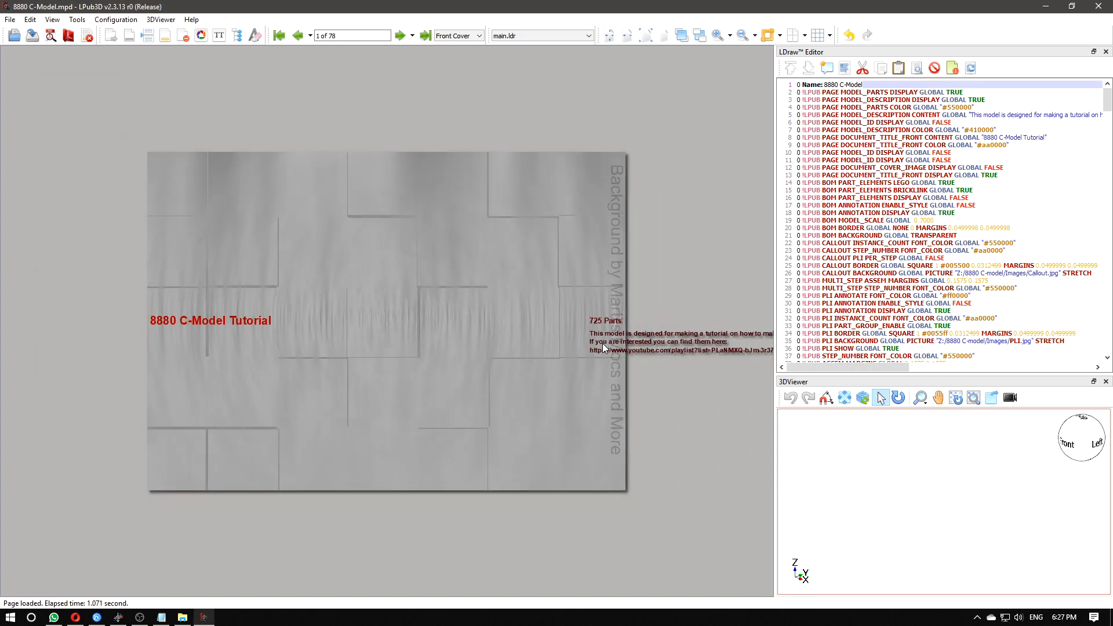
pyautogui.moveTo(235, 325); pyautogui.dragTo(235, 168)
pyautogui.moveTo(669, 350); pyautogui.dragTo(234, 479)
pyautogui.moveTo(598, 323); pyautogui.dragTo(591, 478)
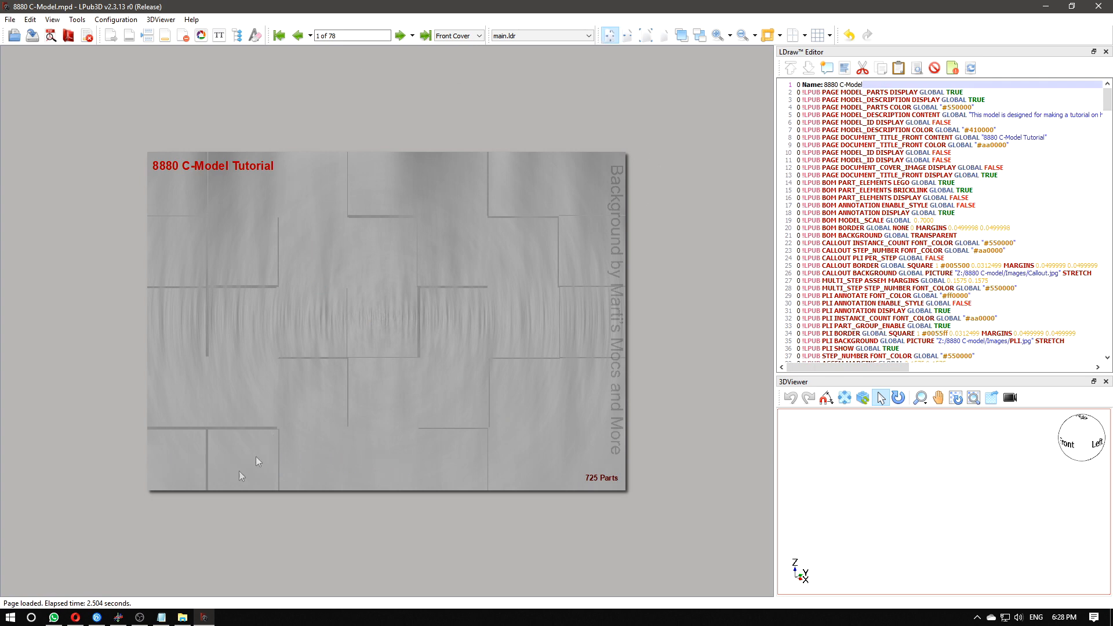
pyautogui.click(609, 35)
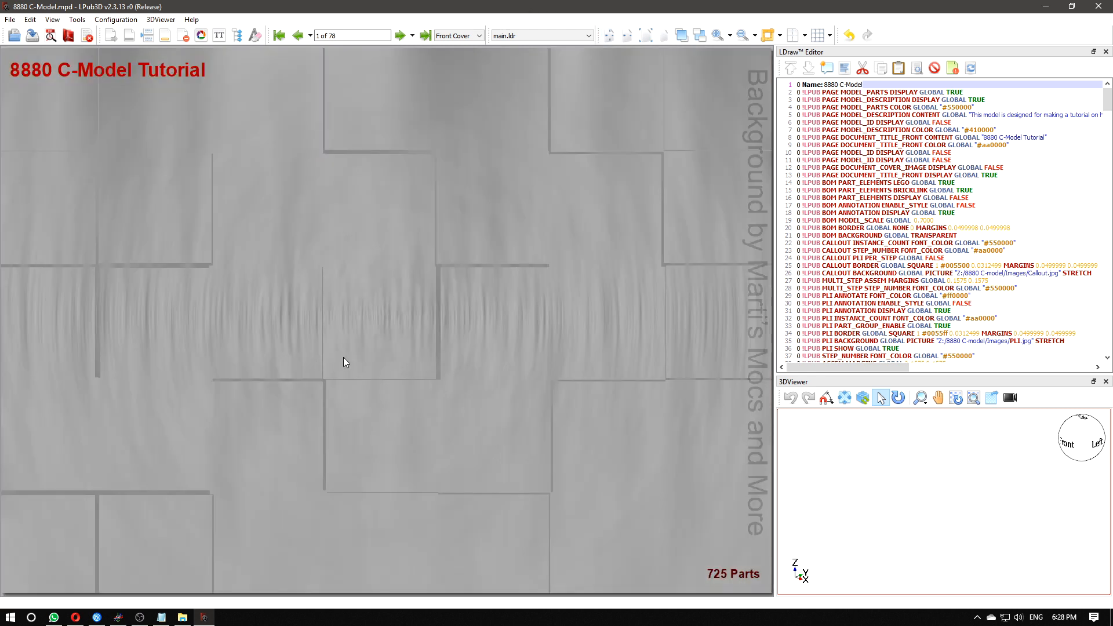
# - Place the parts count in the cover page's lower-right corner and the model description in its lower-left corner
pyautogui.scroll(-1, 380, 356)
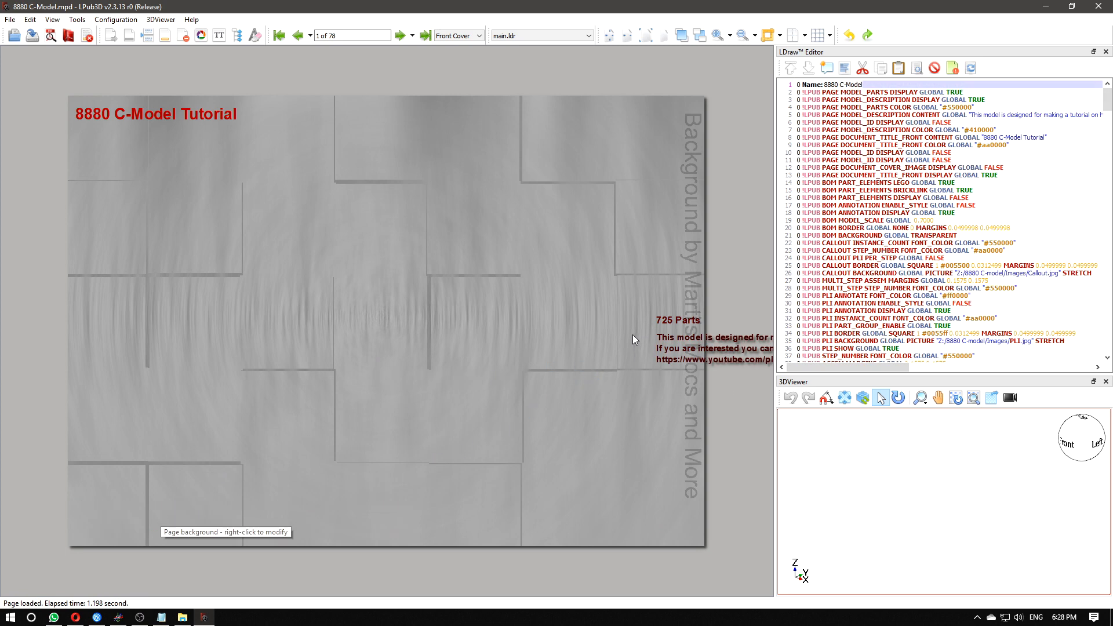
pyautogui.moveTo(669, 323); pyautogui.dragTo(652, 522)
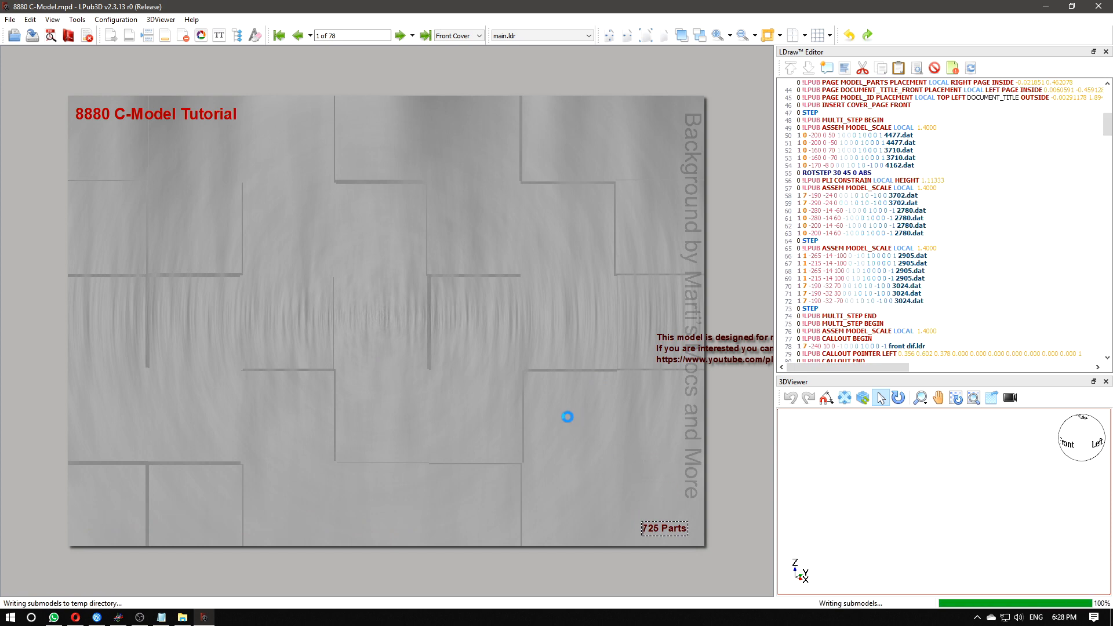
pyautogui.moveTo(457, 322); pyautogui.dragTo(180, 521)
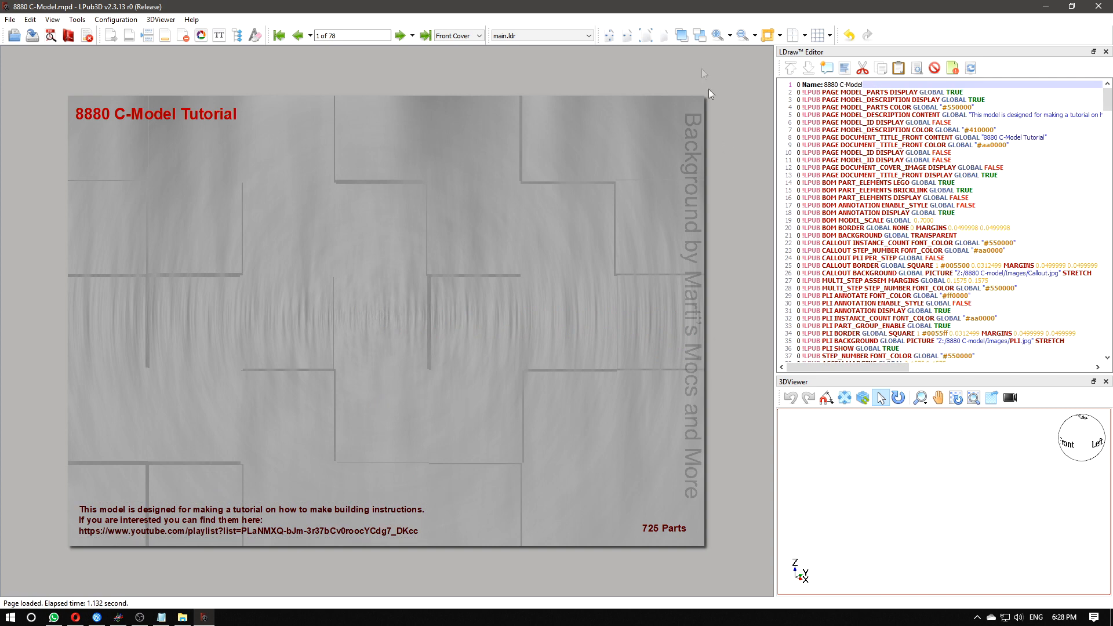
pyautogui.click(627, 35)
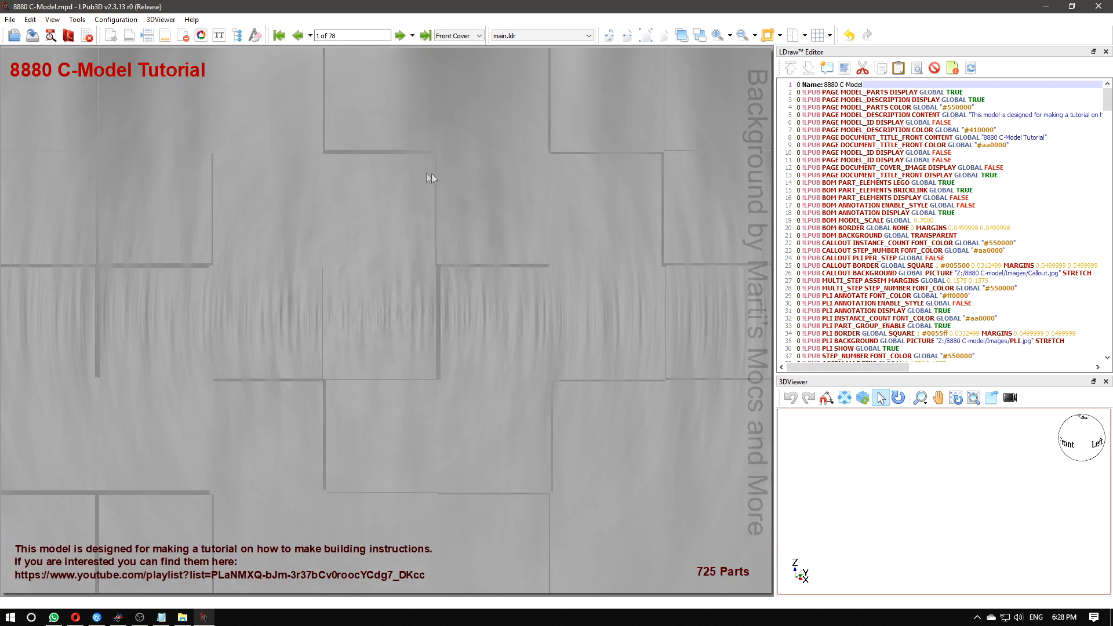
# - Insert the picture Cover.png from the project's Images folder onto the front cover page
pyautogui.click(201, 37)
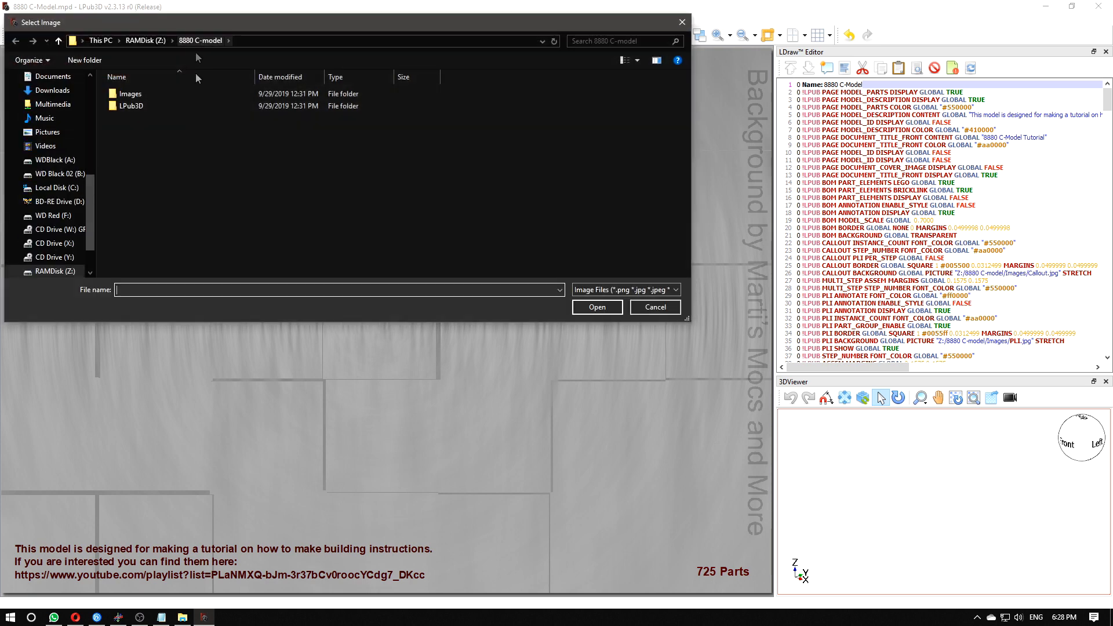
pyautogui.doubleClick(131, 95)
pyautogui.click(333, 107)
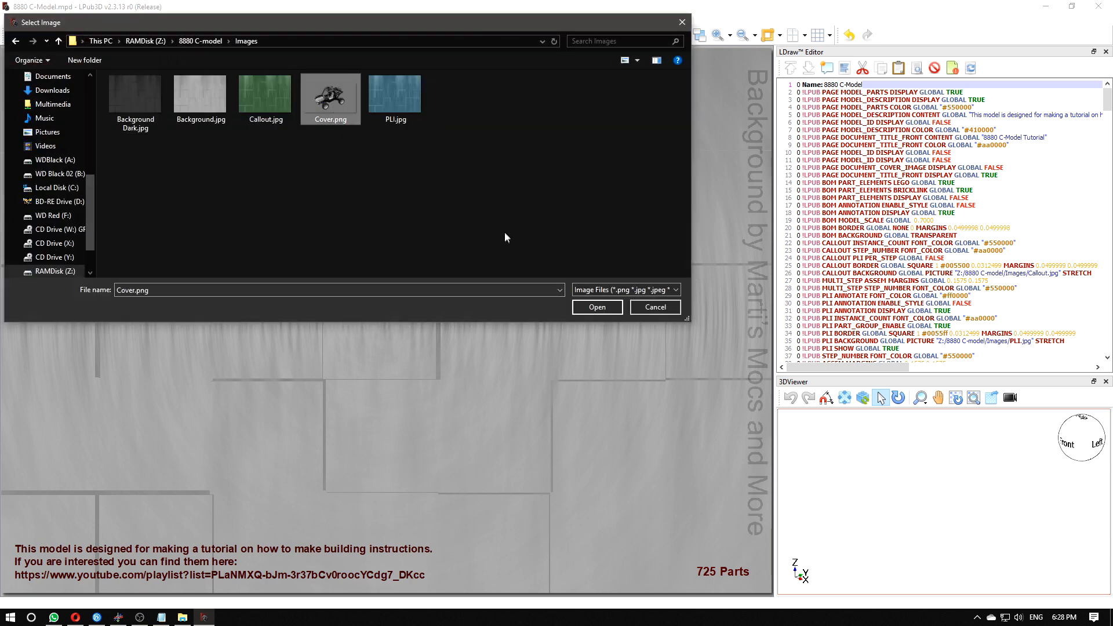
pyautogui.click(597, 307)
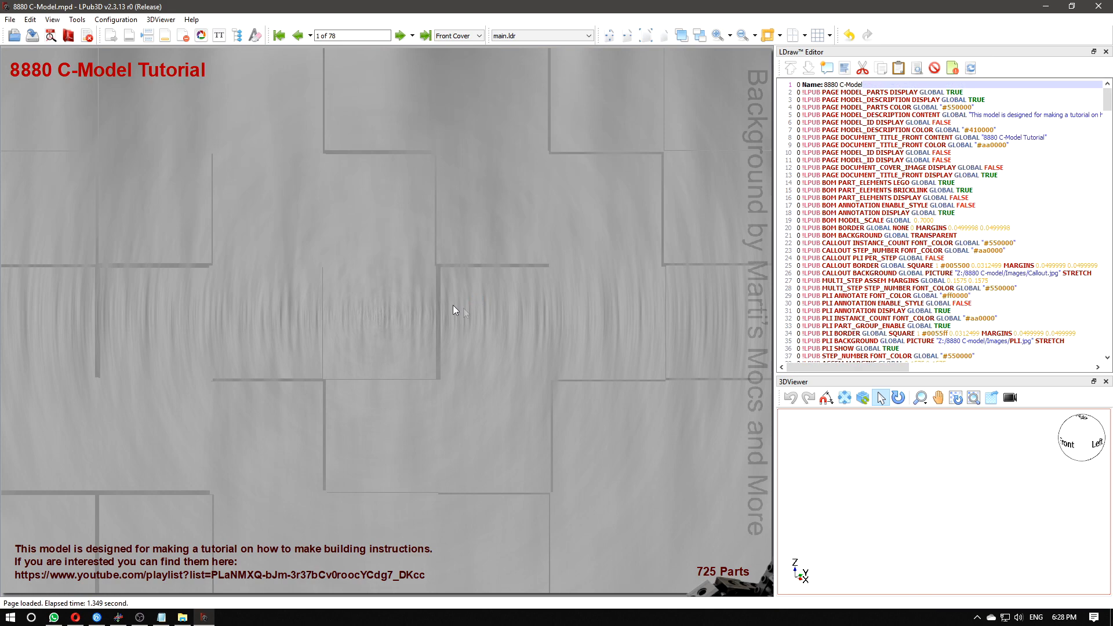
# - Move the cover picture to the middle of the page and scale it down so the whole vehicle fits on the page
pyautogui.scroll(-3, 435, 298)
pyautogui.moveTo(634, 457); pyautogui.dragTo(392, 322)
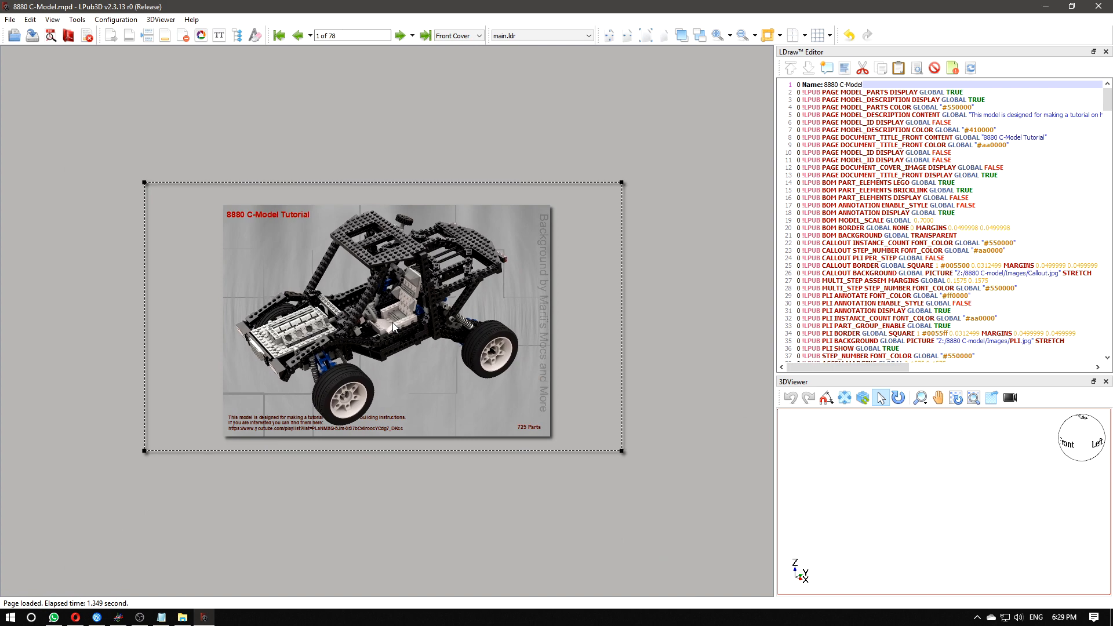
pyautogui.click(306, 348)
pyautogui.moveTo(142, 452); pyautogui.dragTo(89, 437)
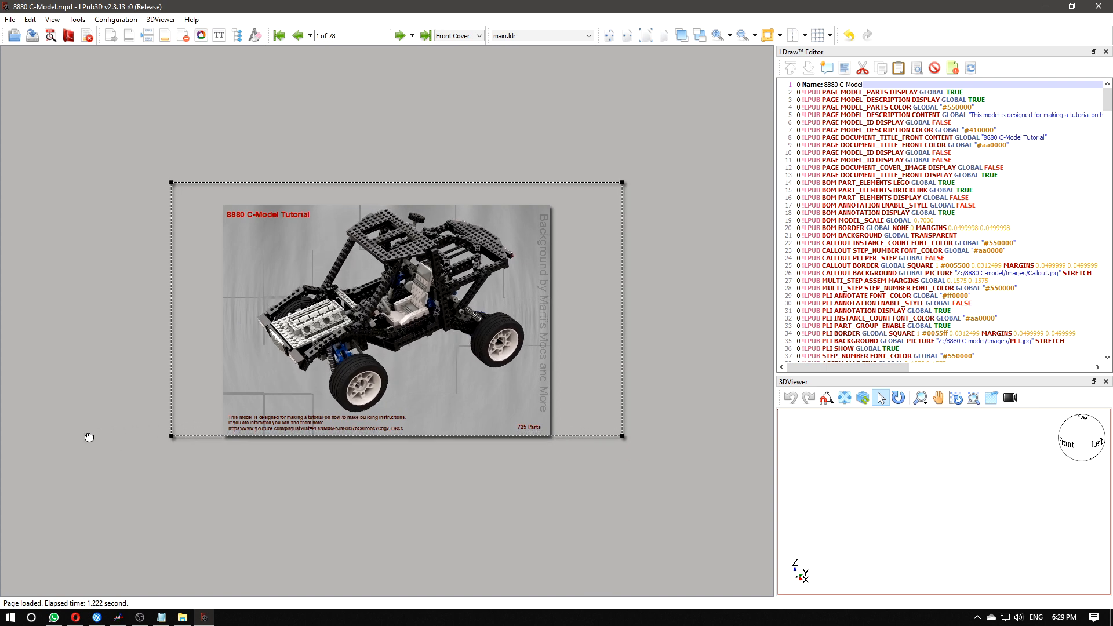
pyautogui.click(609, 36)
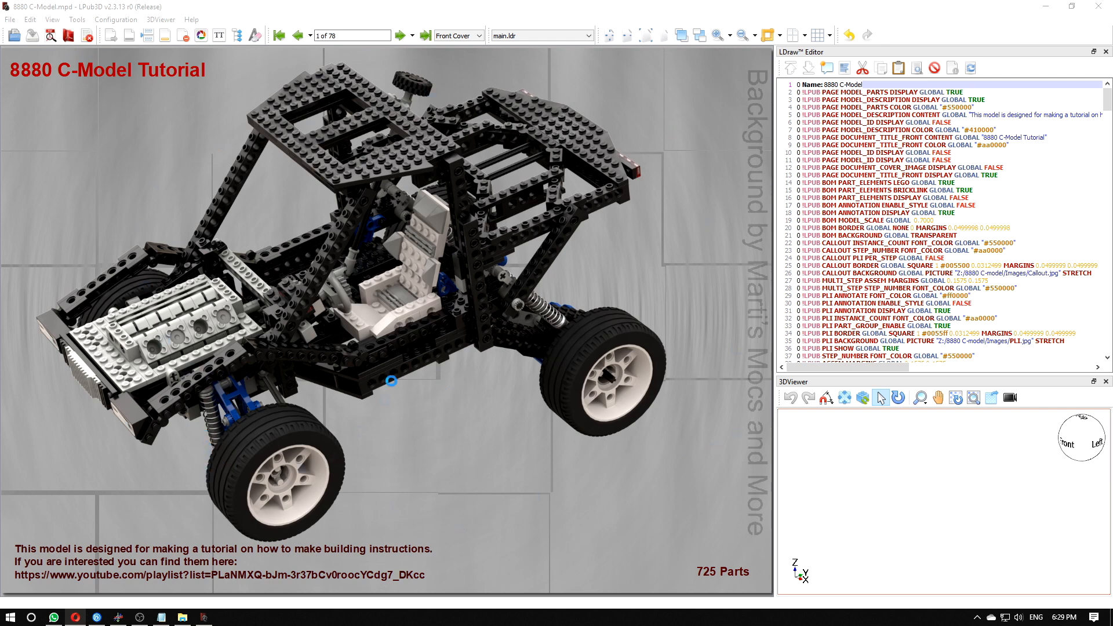
# - Open the PDF export options and switch the cache reset before exporting on and off again
pyautogui.click(69, 36)
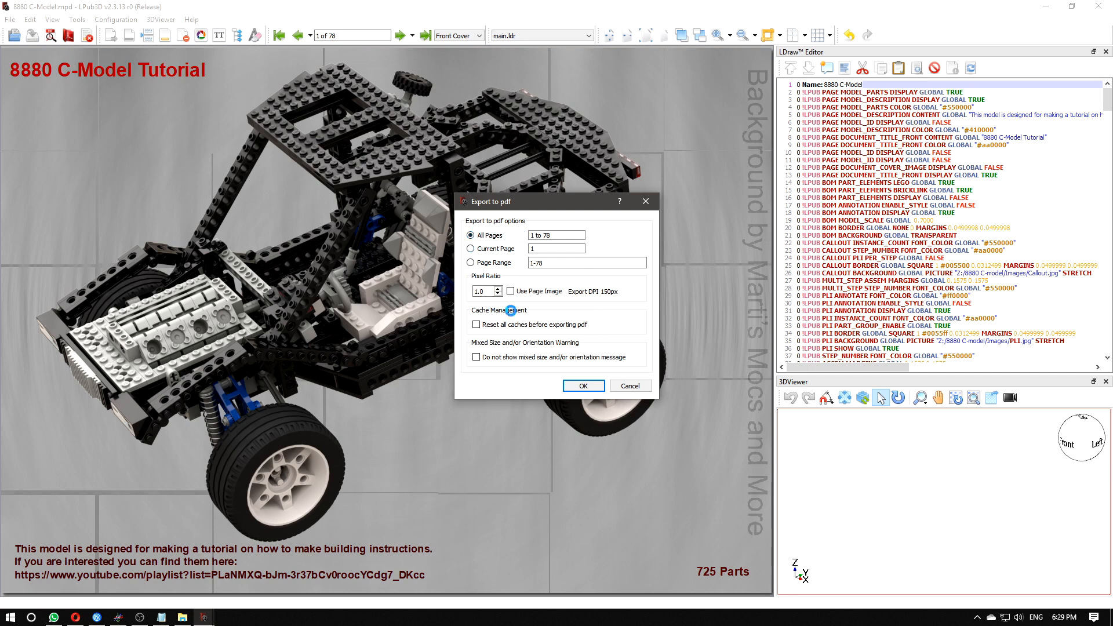
pyautogui.click(478, 325)
pyautogui.moveTo(568, 208); pyautogui.dragTo(458, 187)
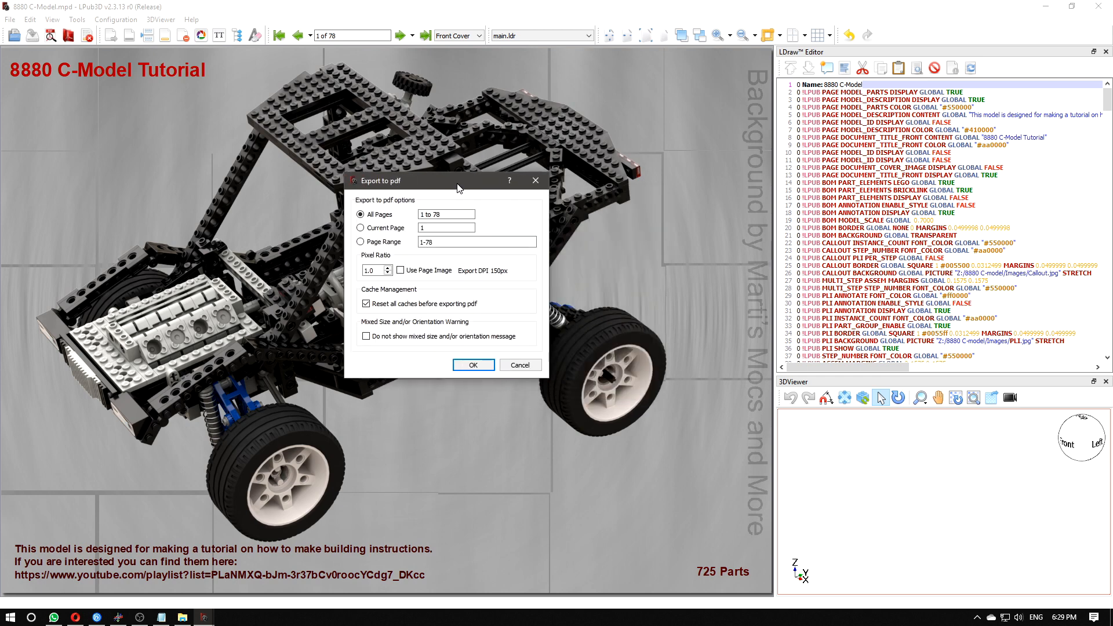
pyautogui.click(366, 304)
# - Switch to File Explorer and open the LPub3D\assem folder inside 8880 C-model on RAMDisk (Z:)
pyautogui.click(182, 616)
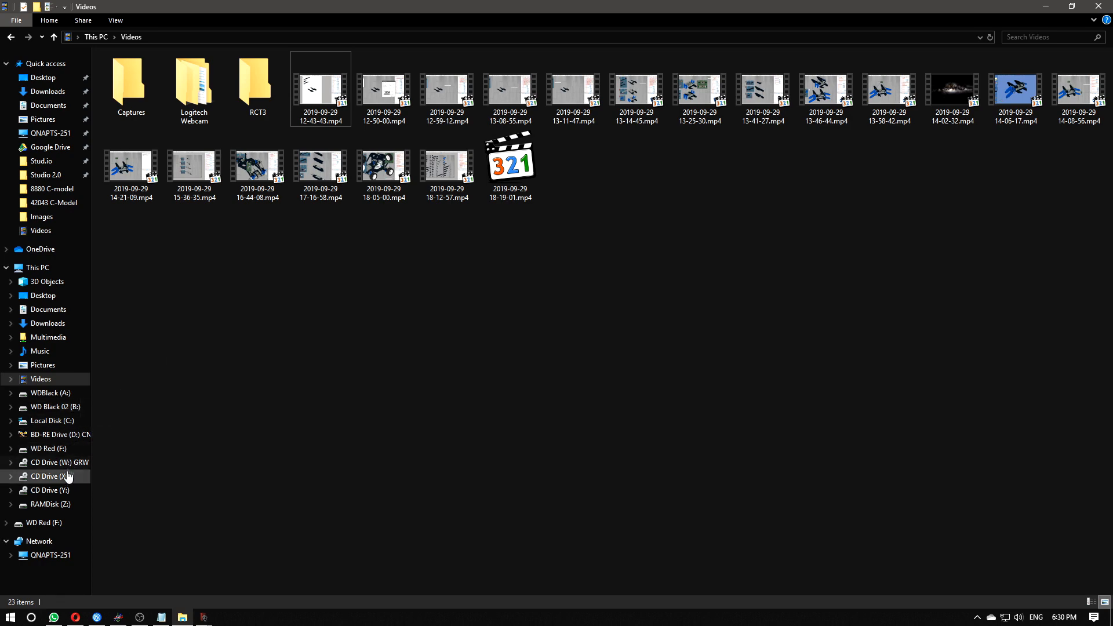
pyautogui.click(55, 505)
pyautogui.doubleClick(140, 73)
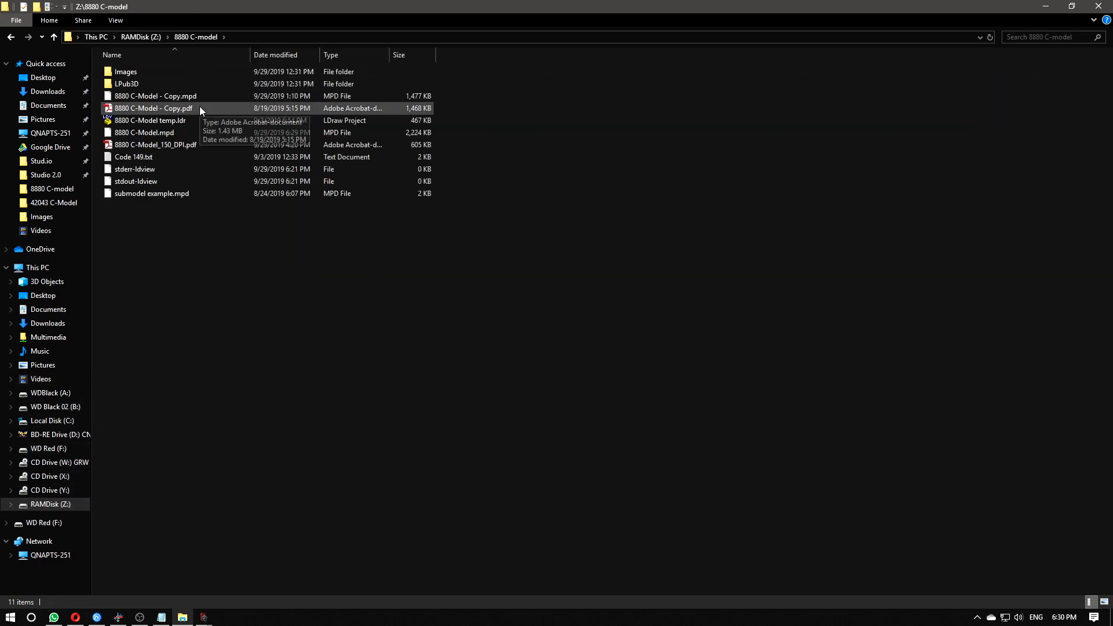
pyautogui.moveTo(336, 6); pyautogui.dragTo(763, 123)
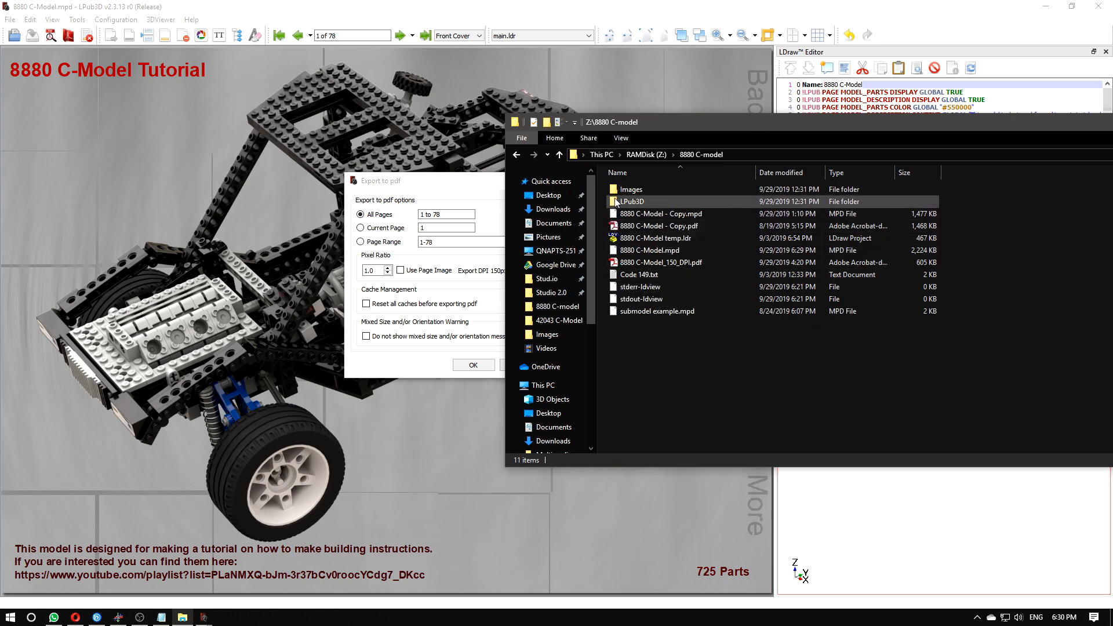
pyautogui.doubleClick(648, 202)
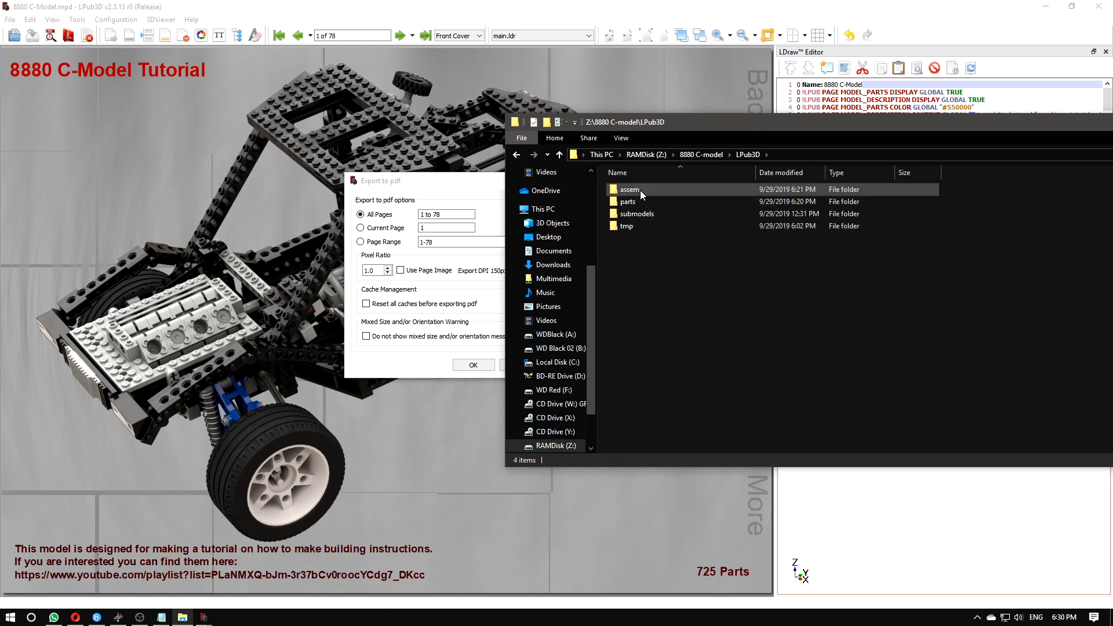
pyautogui.doubleClick(648, 191)
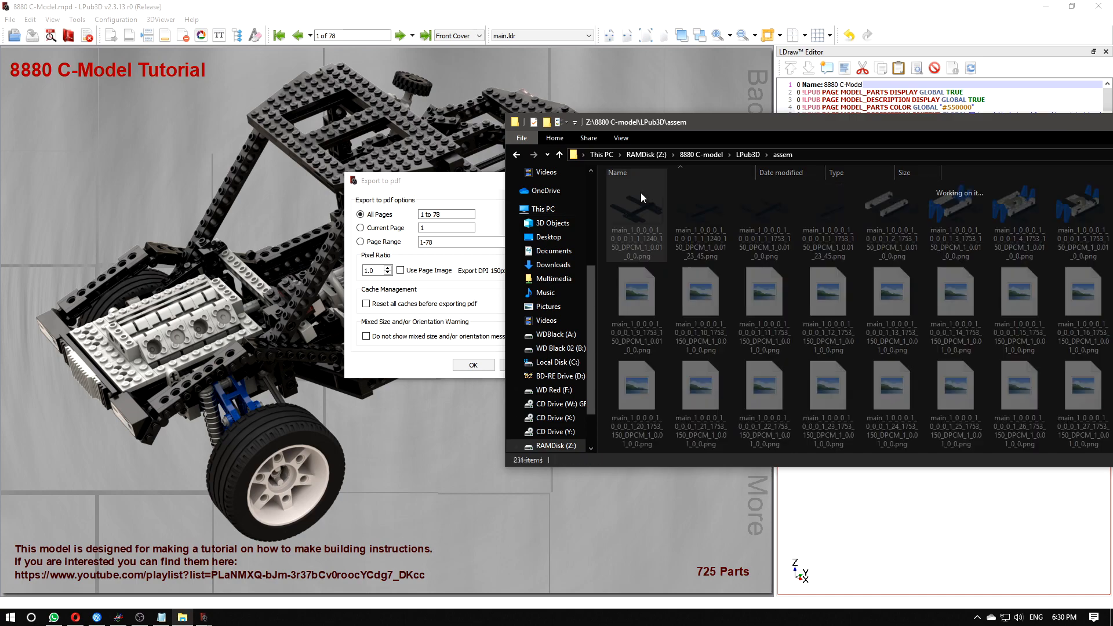
# - Examine the cached assembly images throughout the assem folder, and close the File Explorer window
pyautogui.moveTo(725, 126); pyautogui.dragTo(473, 73)
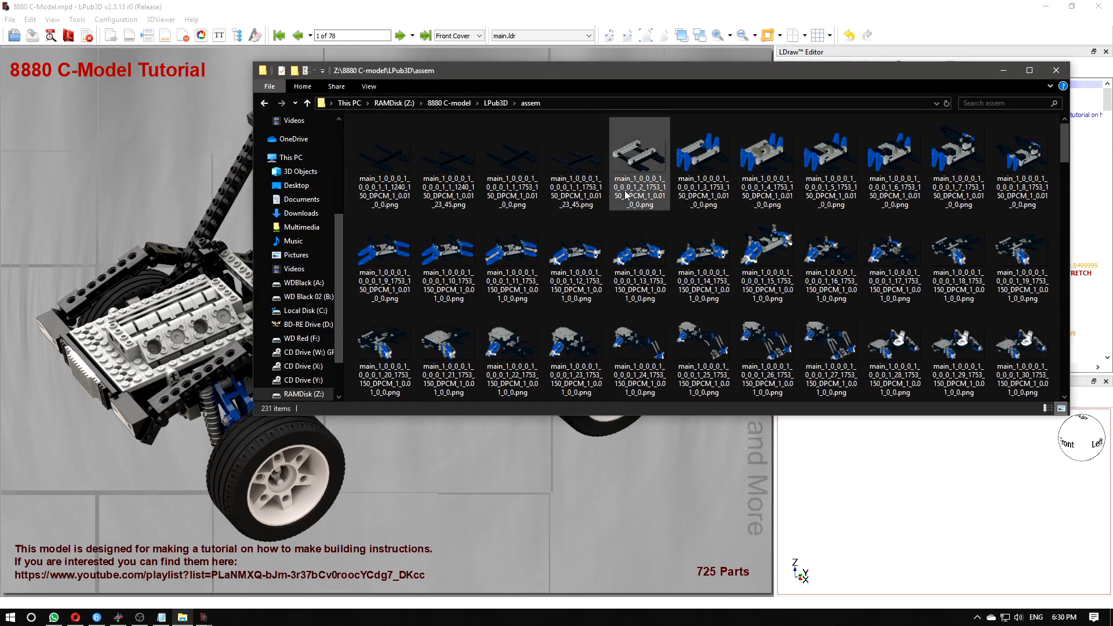
pyautogui.scroll(-10, 638, 232)
pyautogui.scroll(-5, 566, 217)
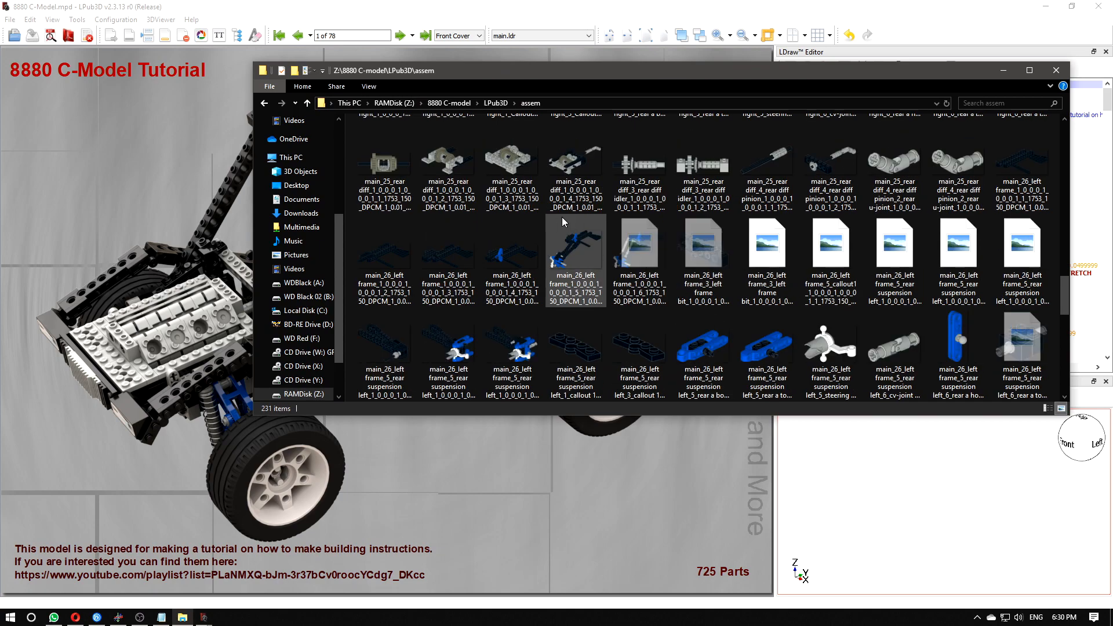
pyautogui.scroll(-10, 566, 214)
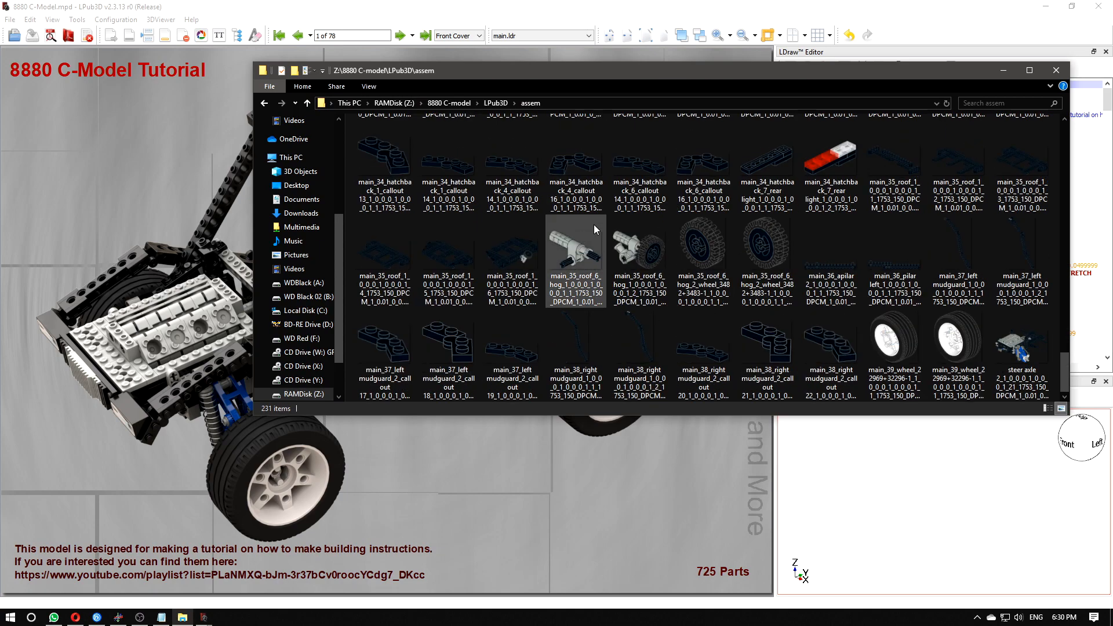
pyautogui.scroll(20, 594, 224)
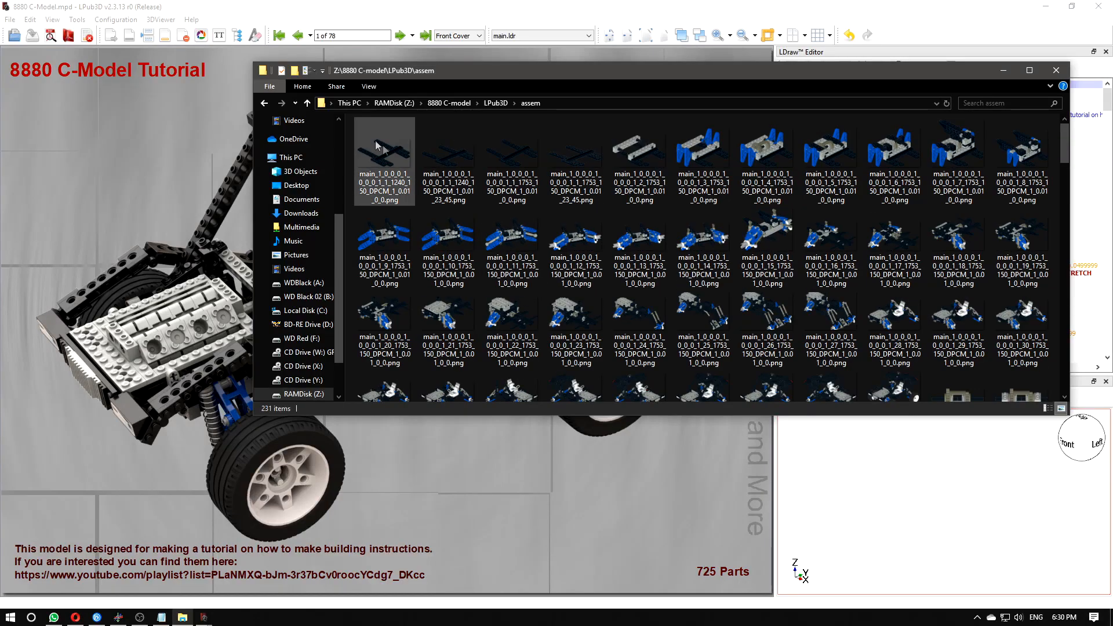
pyautogui.moveTo(594, 72); pyautogui.dragTo(492, 211)
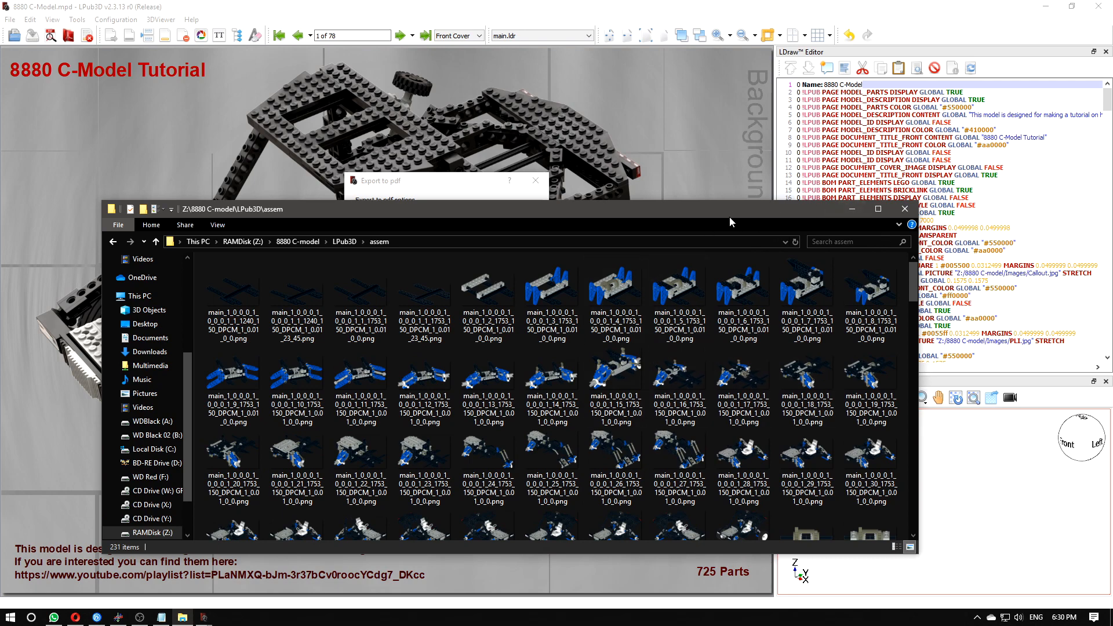
pyautogui.scroll(-10, 482, 368)
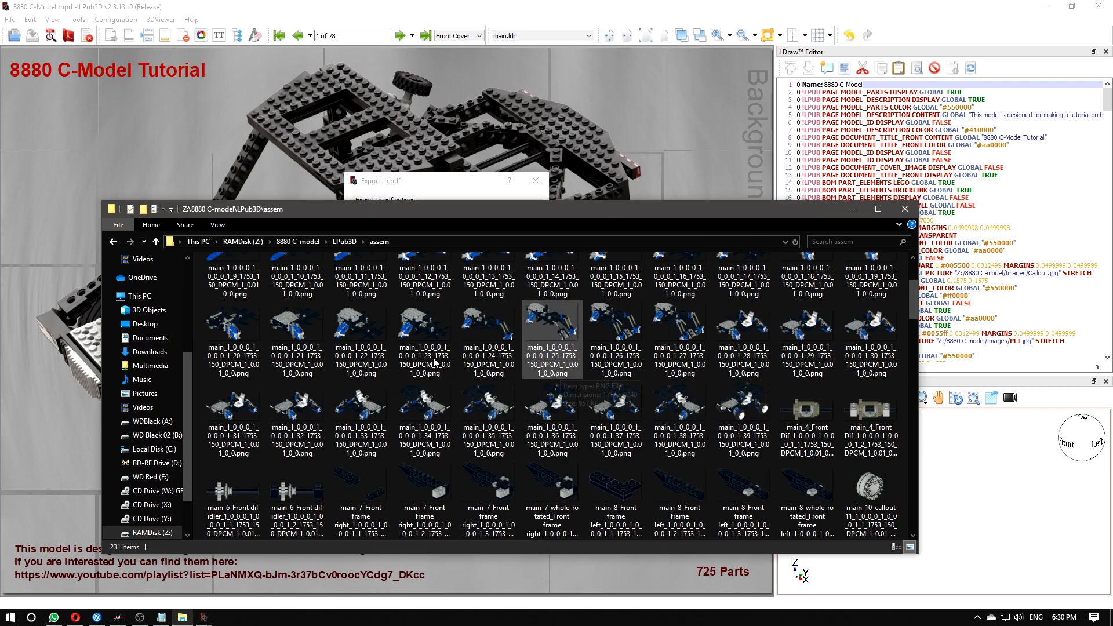
pyautogui.scroll(-5, 485, 373)
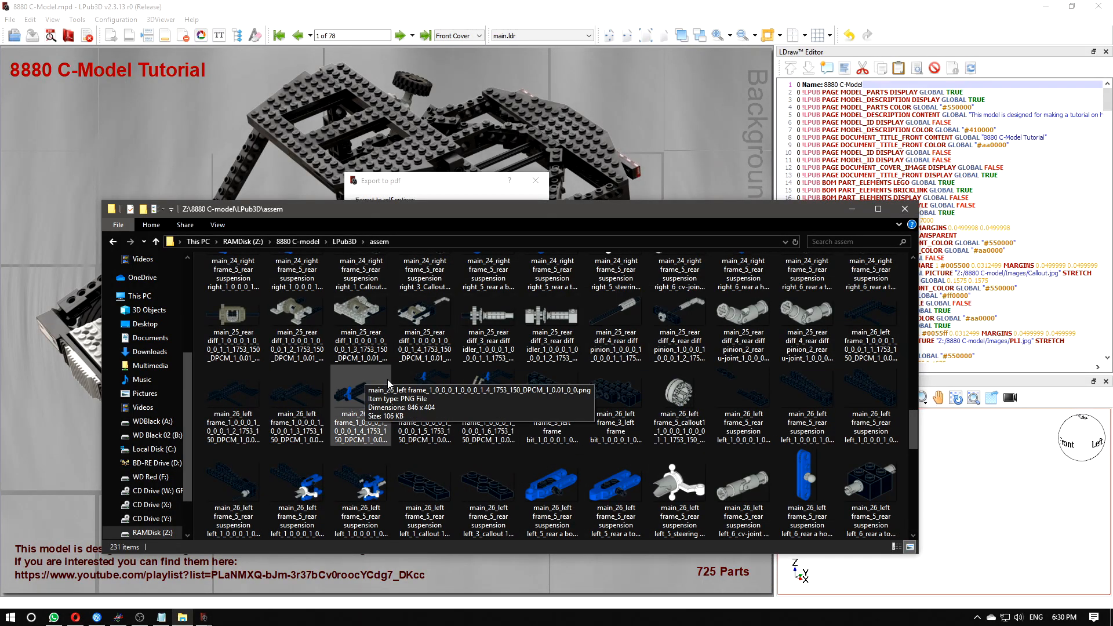
pyautogui.scroll(-8, 507, 373)
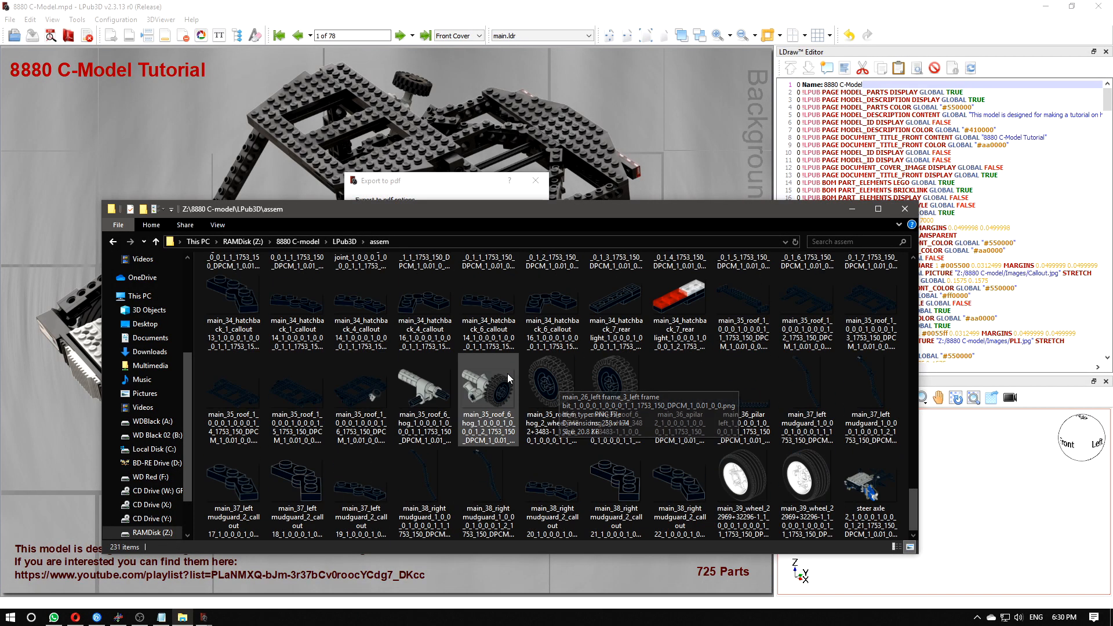
pyautogui.scroll(15, 464, 354)
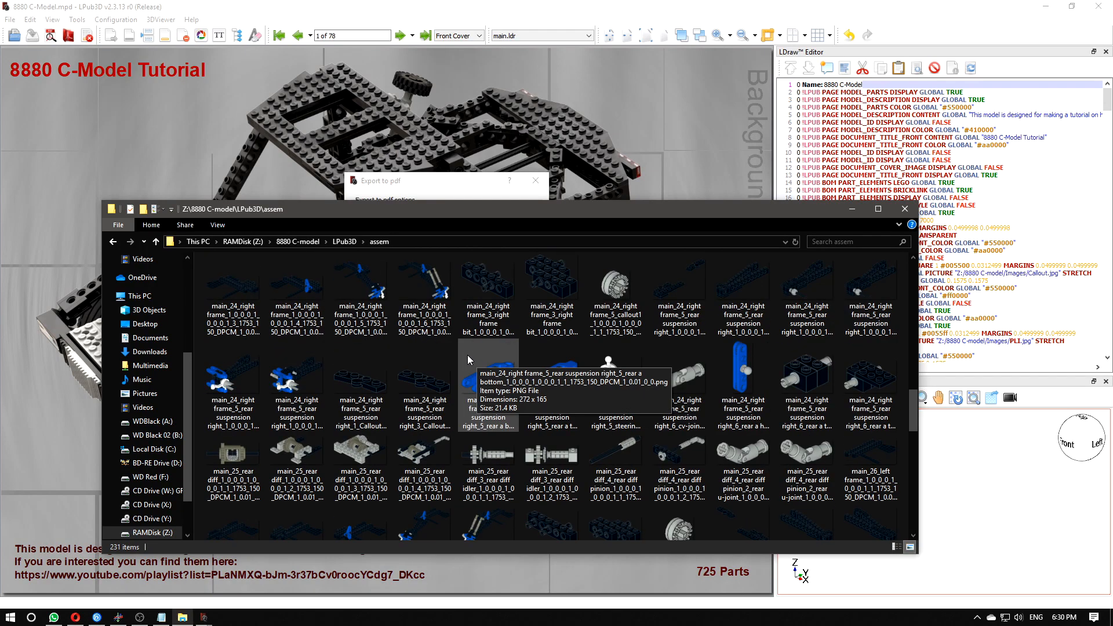
pyautogui.scroll(5, 463, 353)
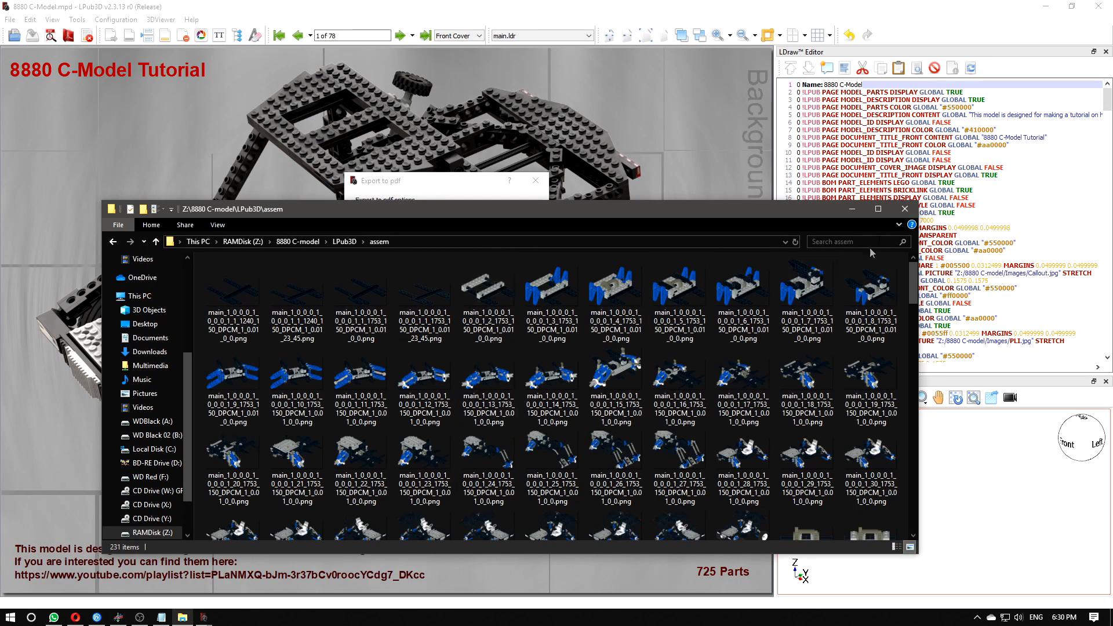
pyautogui.click(904, 210)
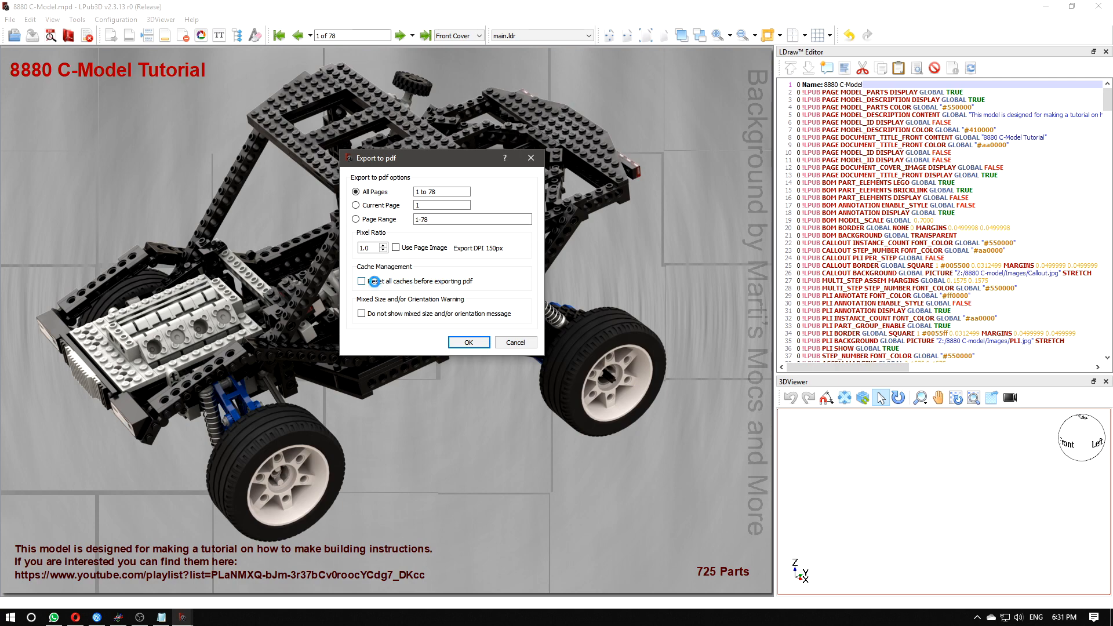
# - Export all pages to PDF in the 8880 C-model folder under the file name 8880 C-Model.pdf
pyautogui.click(469, 342)
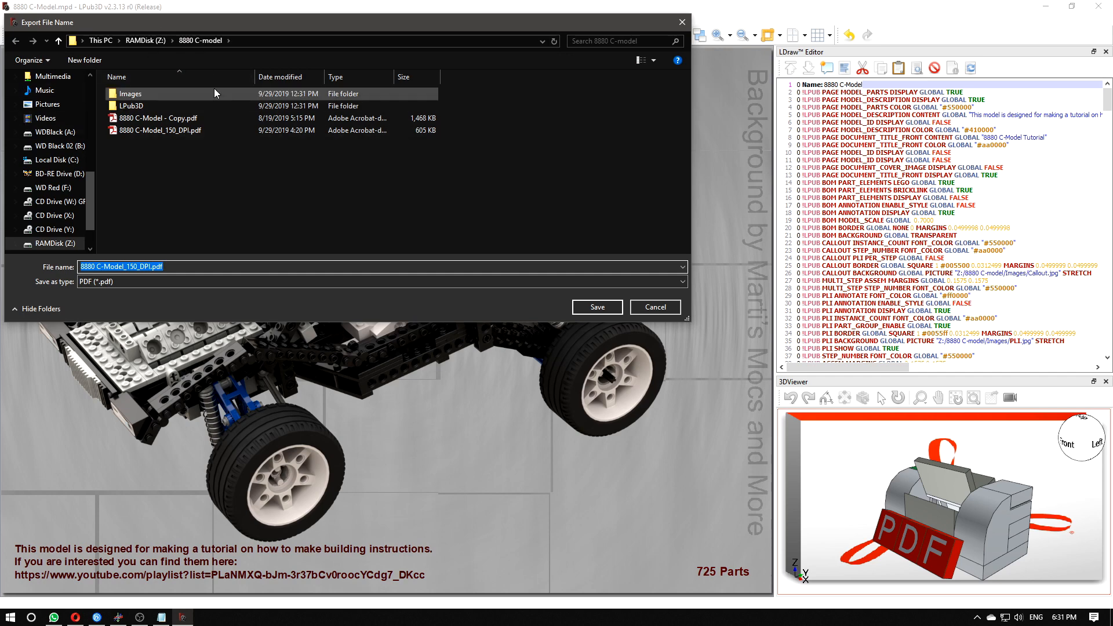
pyautogui.moveTo(290, 24); pyautogui.dragTo(396, 102)
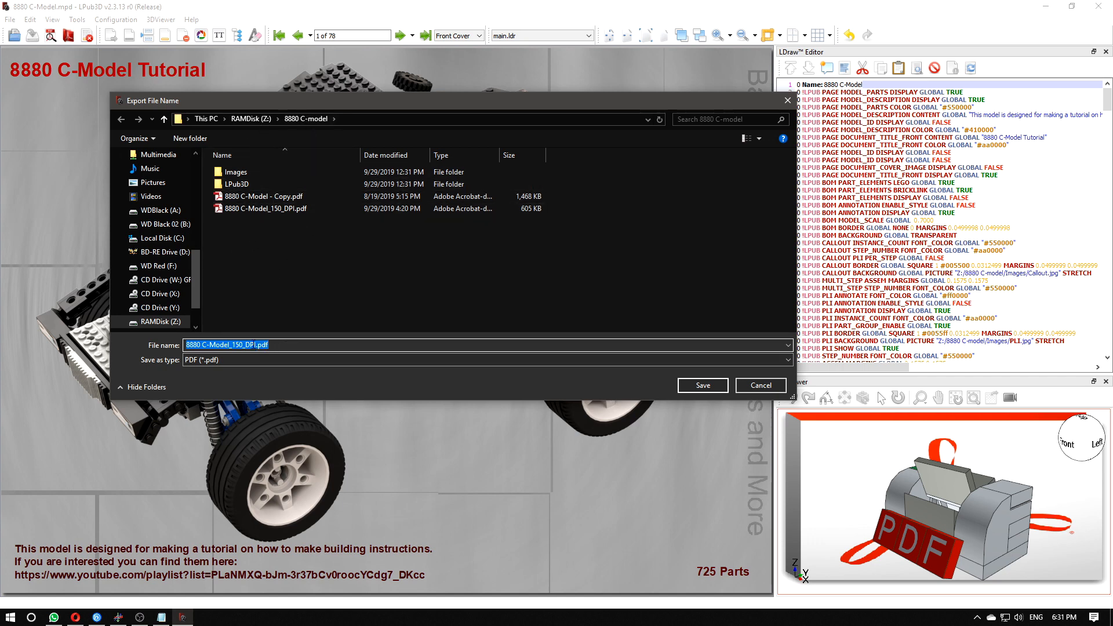
pyautogui.moveTo(255, 345); pyautogui.dragTo(228, 364)
pyautogui.press('BackSpace')
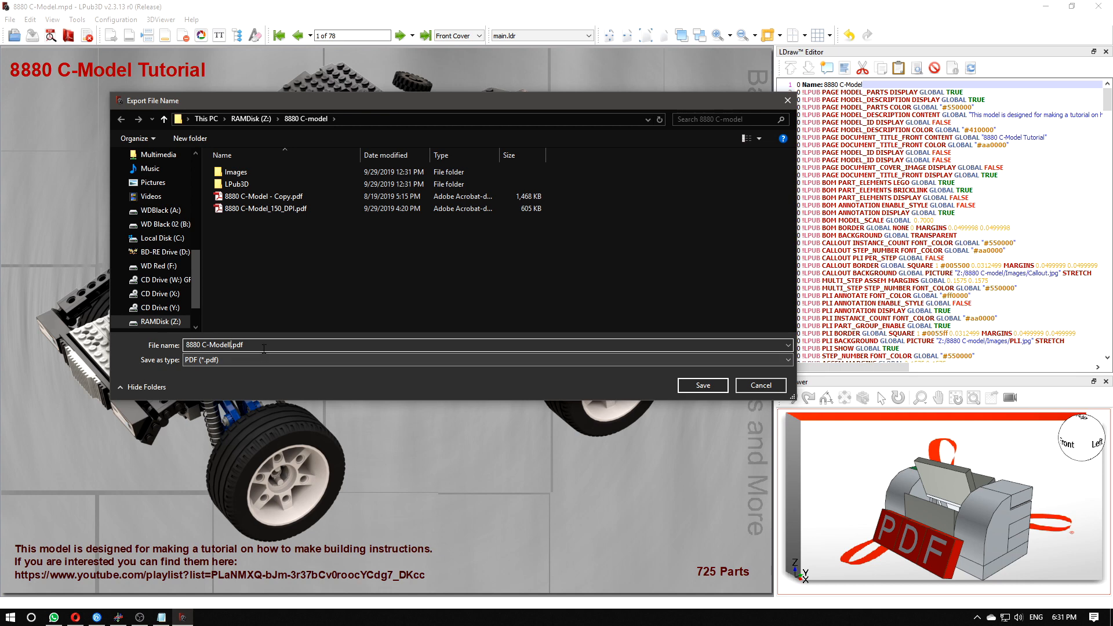
pyautogui.press('Delete')
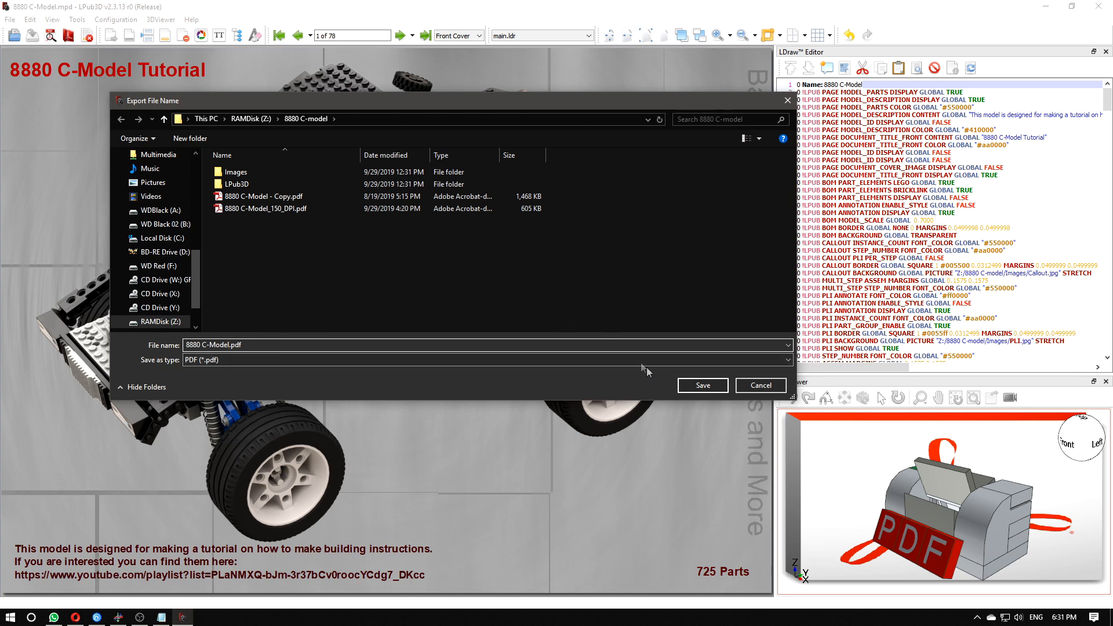
pyautogui.click(690, 380)
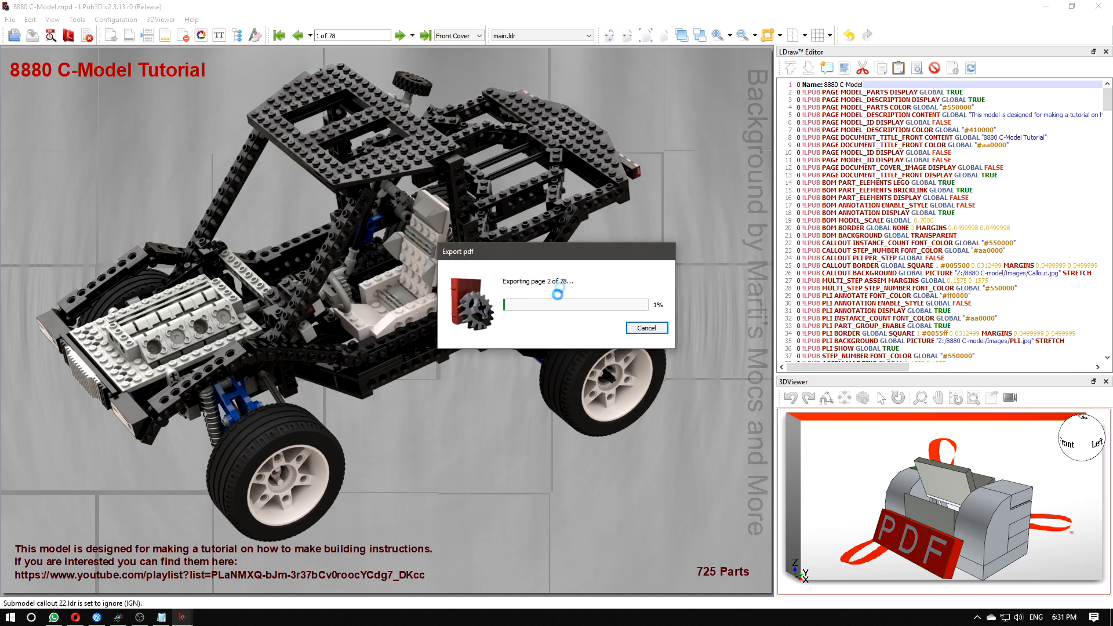